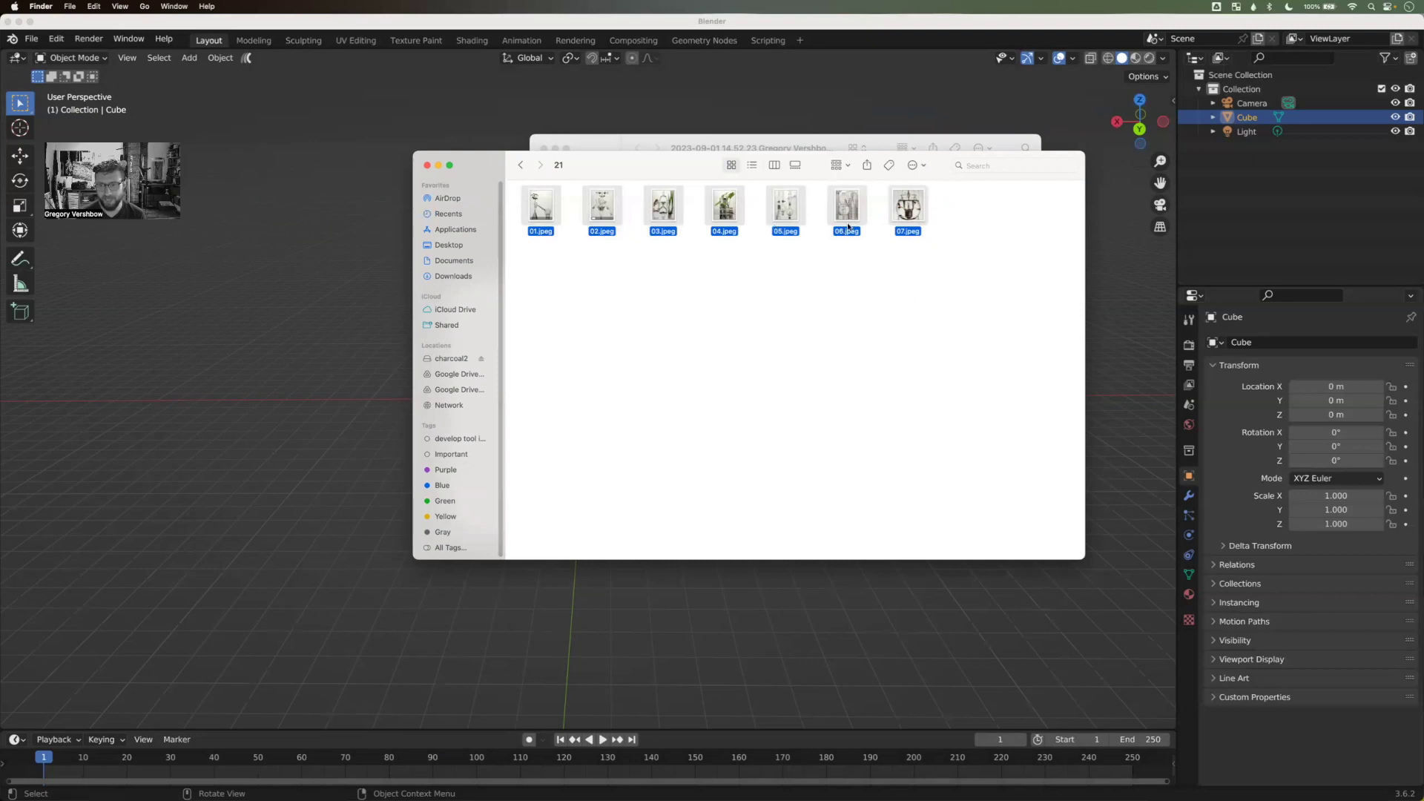
Step: Switch to Blender and examine the default scene's camera, cube and light objects
{"action": "left_click", "coordinate": [345, 463]}
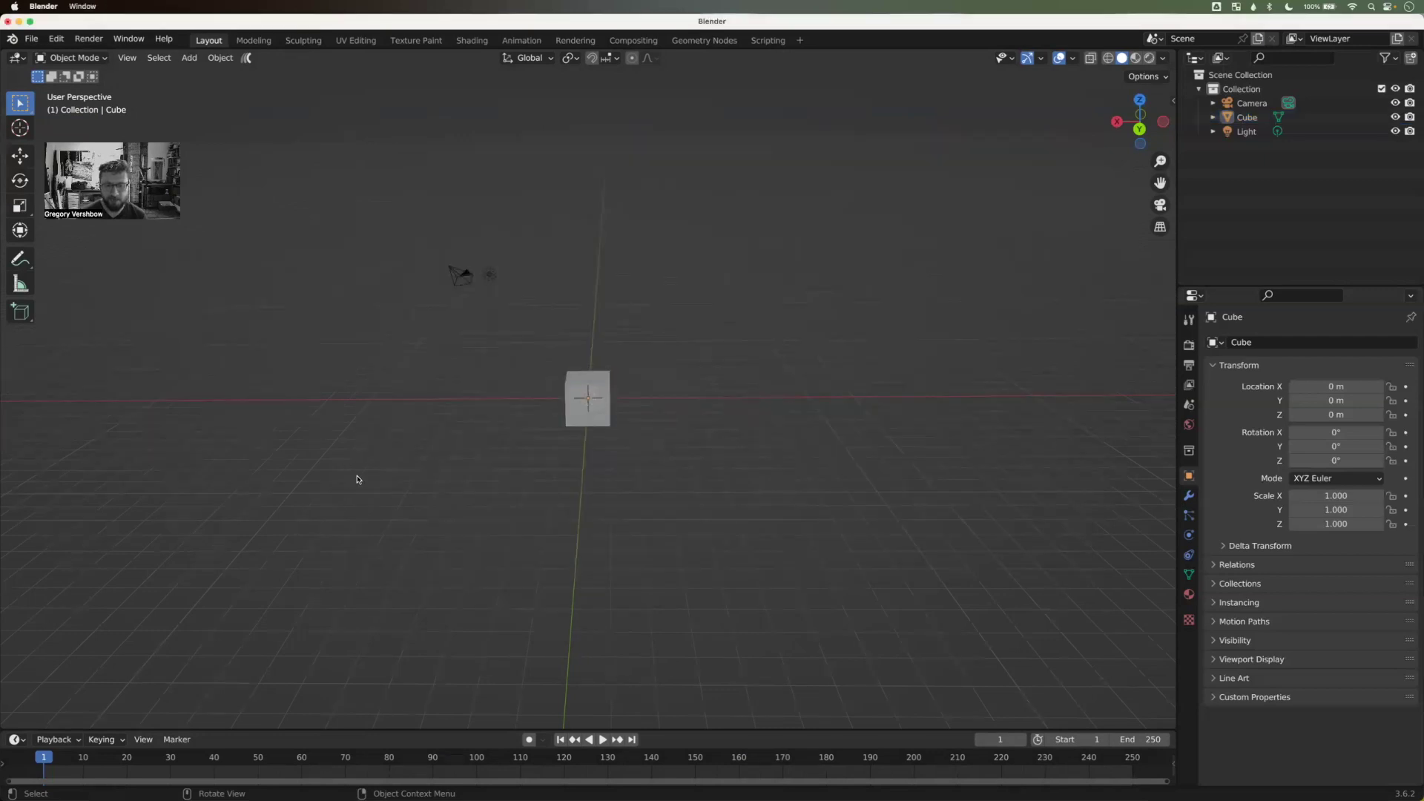
{"action": "middle_click_drag", "start_coordinate": [680, 467], "coordinate": [589, 454]}
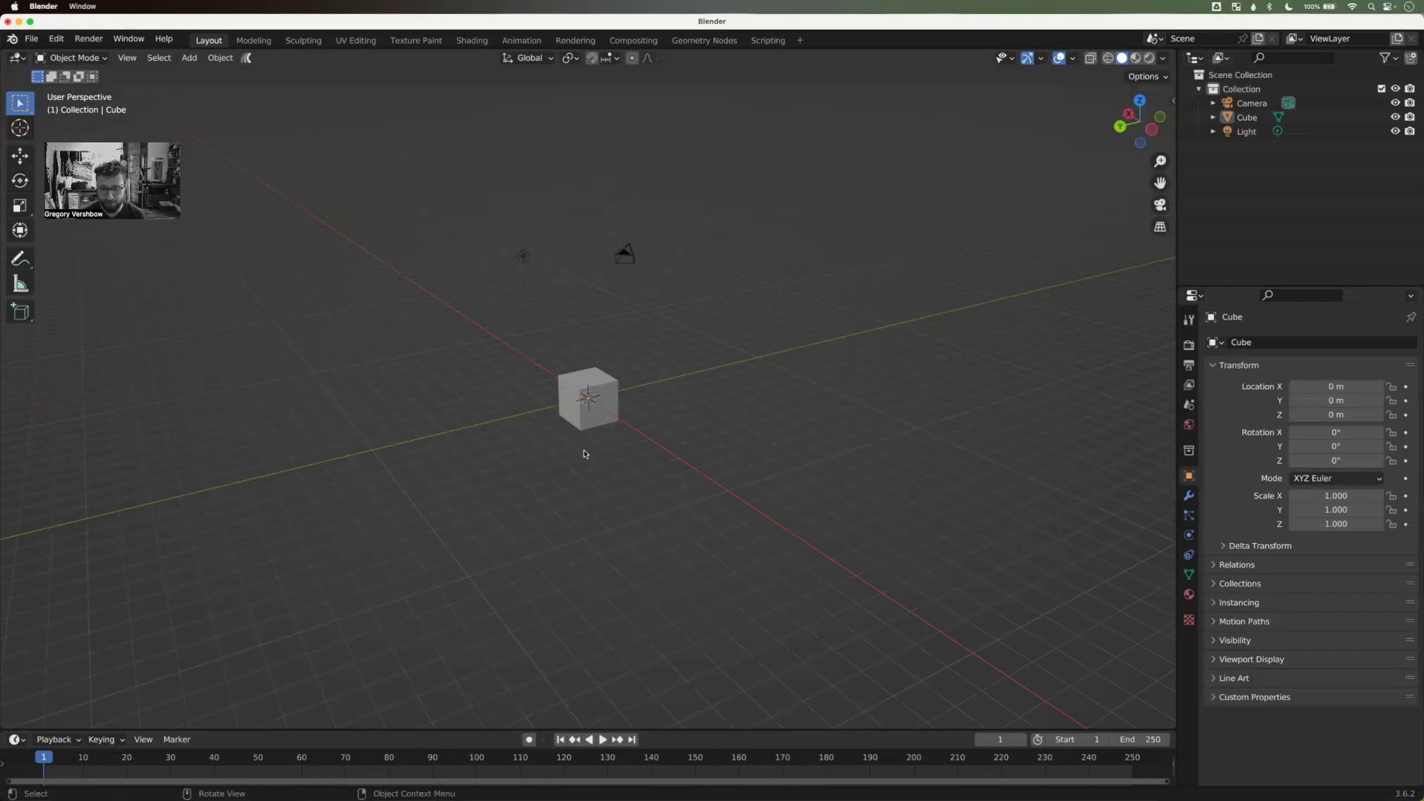
{"action": "mouse_move", "coordinate": [604, 468]}
{"action": "middle_mouse_down"}
{"action": "mouse_move", "coordinate": [602, 442]}
{"action": "mouse_move", "coordinate": [591, 467]}
{"action": "middle_mouse_up"}
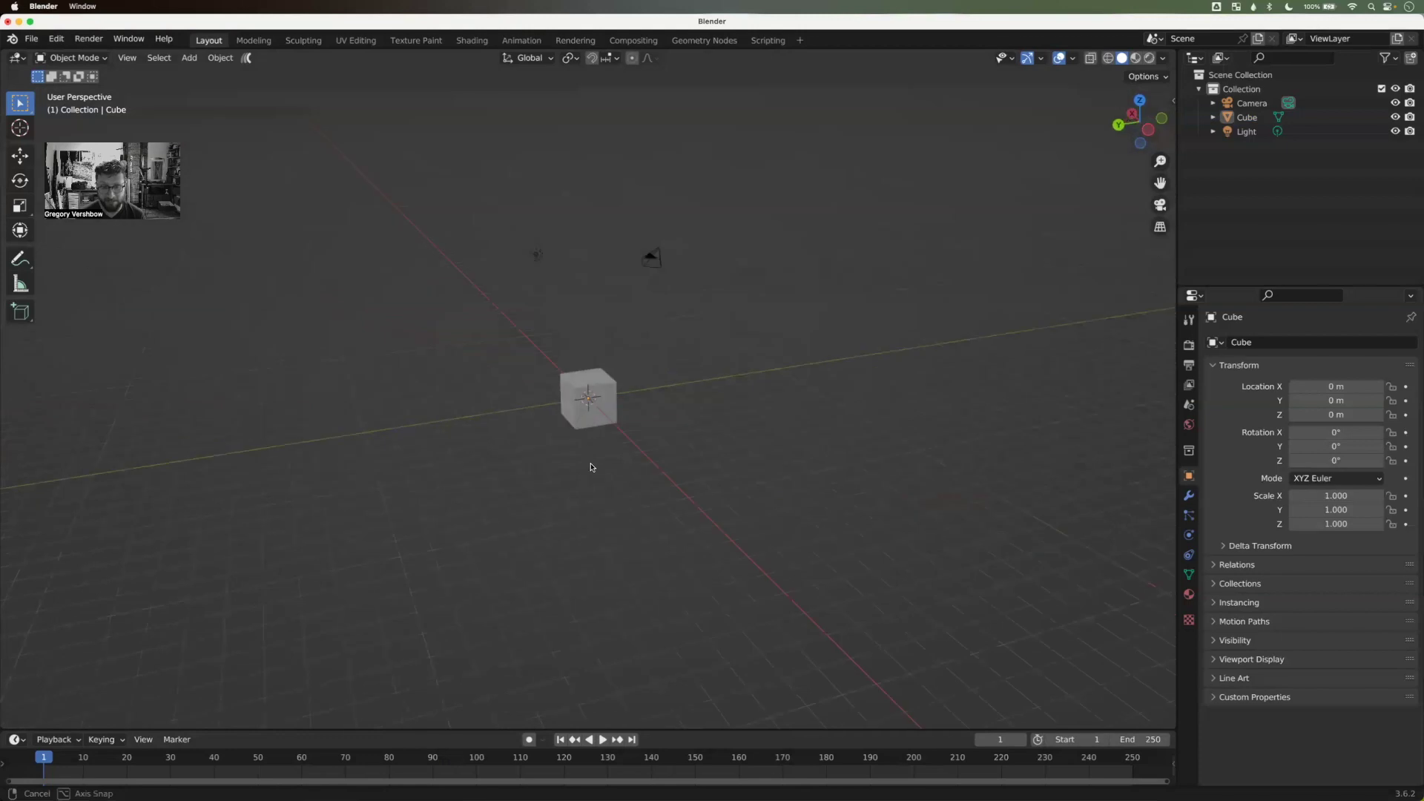
{"action": "middle_click_drag", "start_coordinate": [537, 345], "coordinate": [495, 322]}
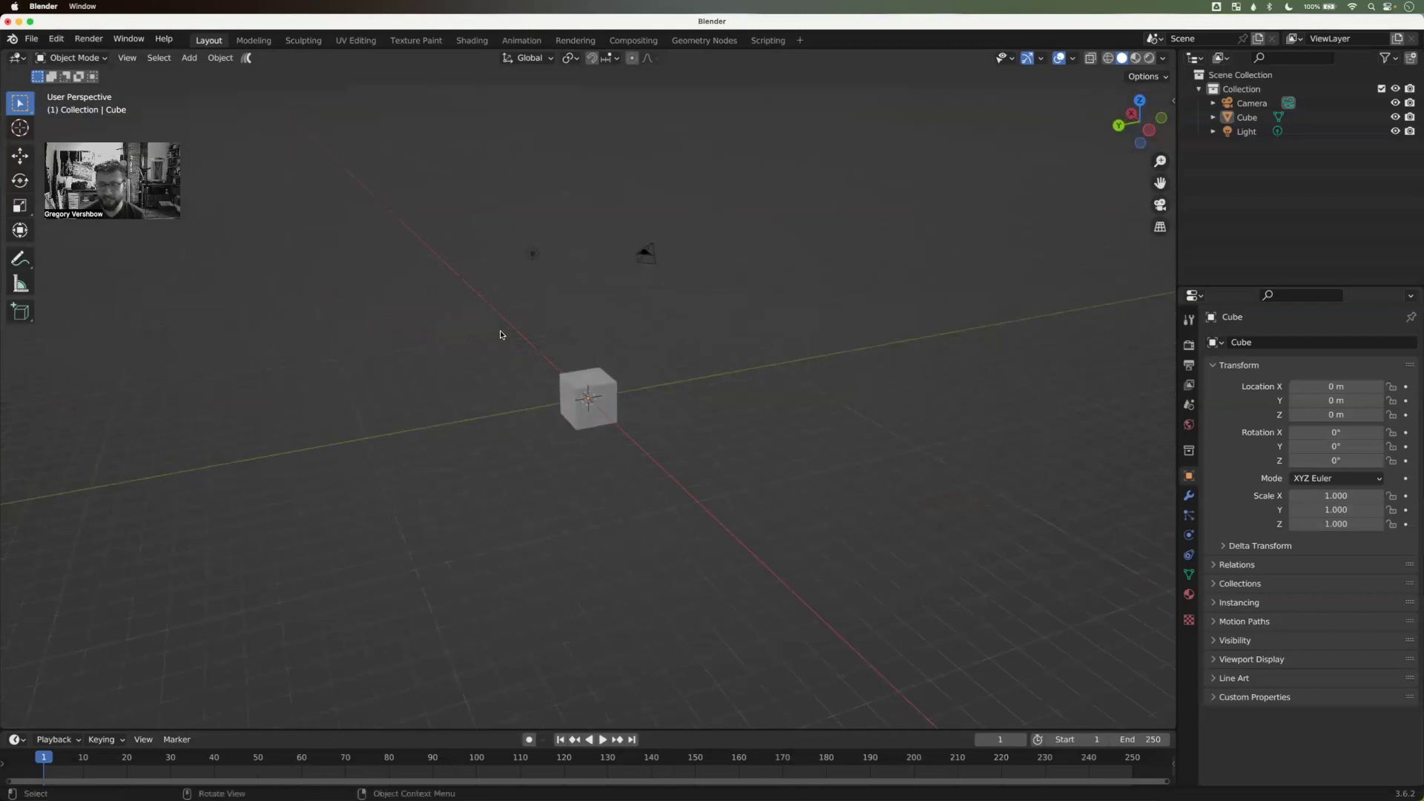
{"action": "left_click", "coordinate": [639, 255]}
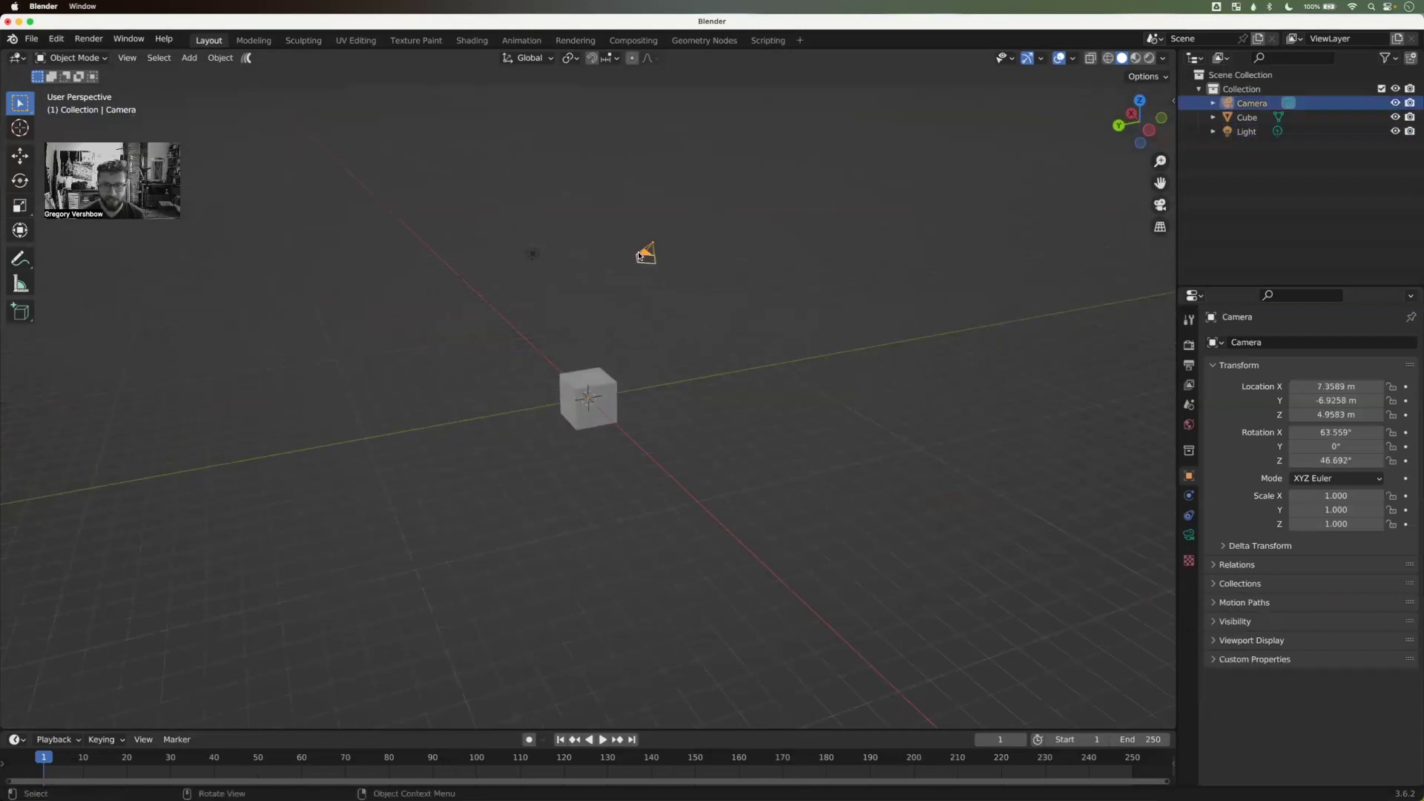
{"action": "left_click", "coordinate": [594, 410]}
{"action": "left_click", "coordinate": [1252, 103]}
{"action": "left_click", "coordinate": [1249, 117]}
{"action": "left_click", "coordinate": [1253, 131]}
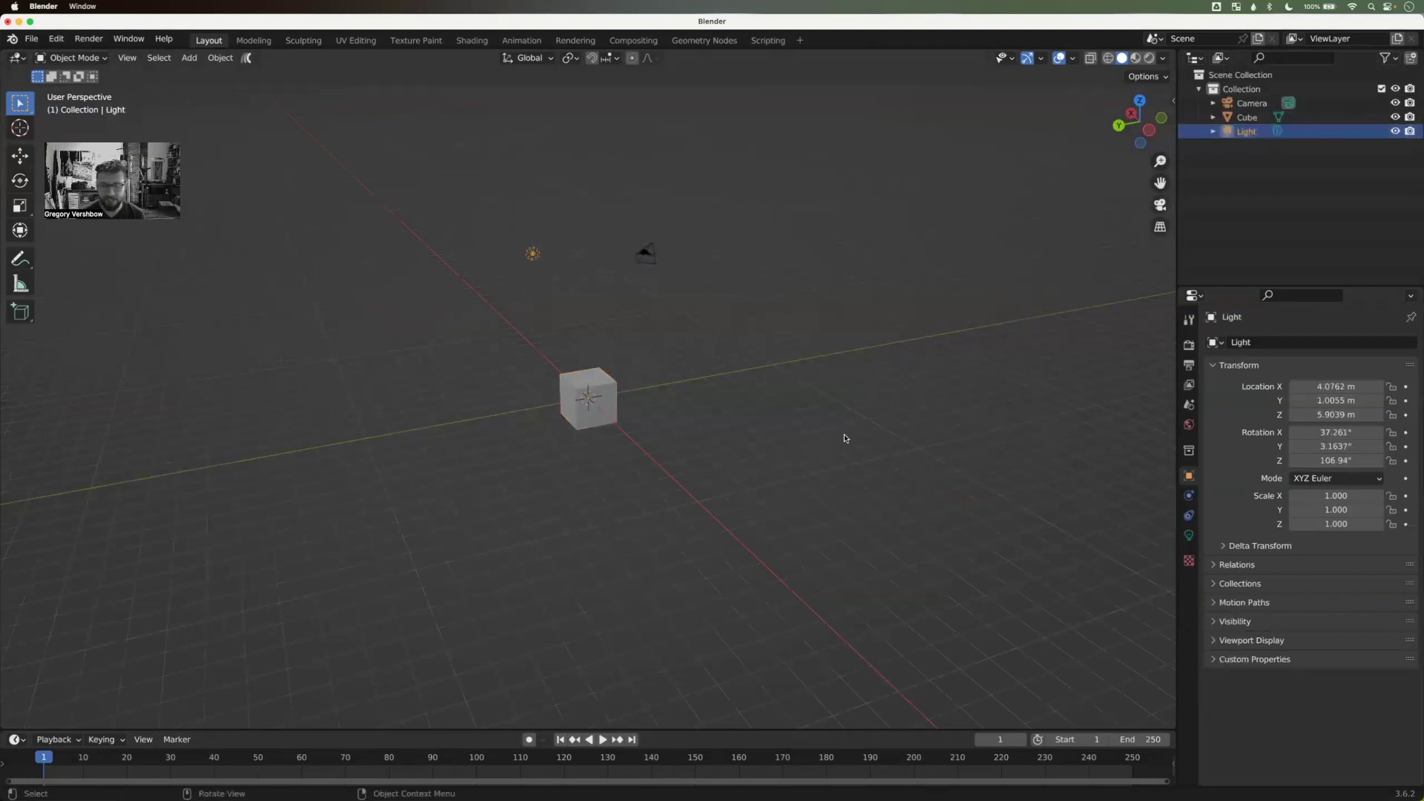
Step: Delete the default camera, cube and light from the scene
{"action": "left_click_drag", "start_coordinate": [796, 499], "coordinate": [490, 223]}
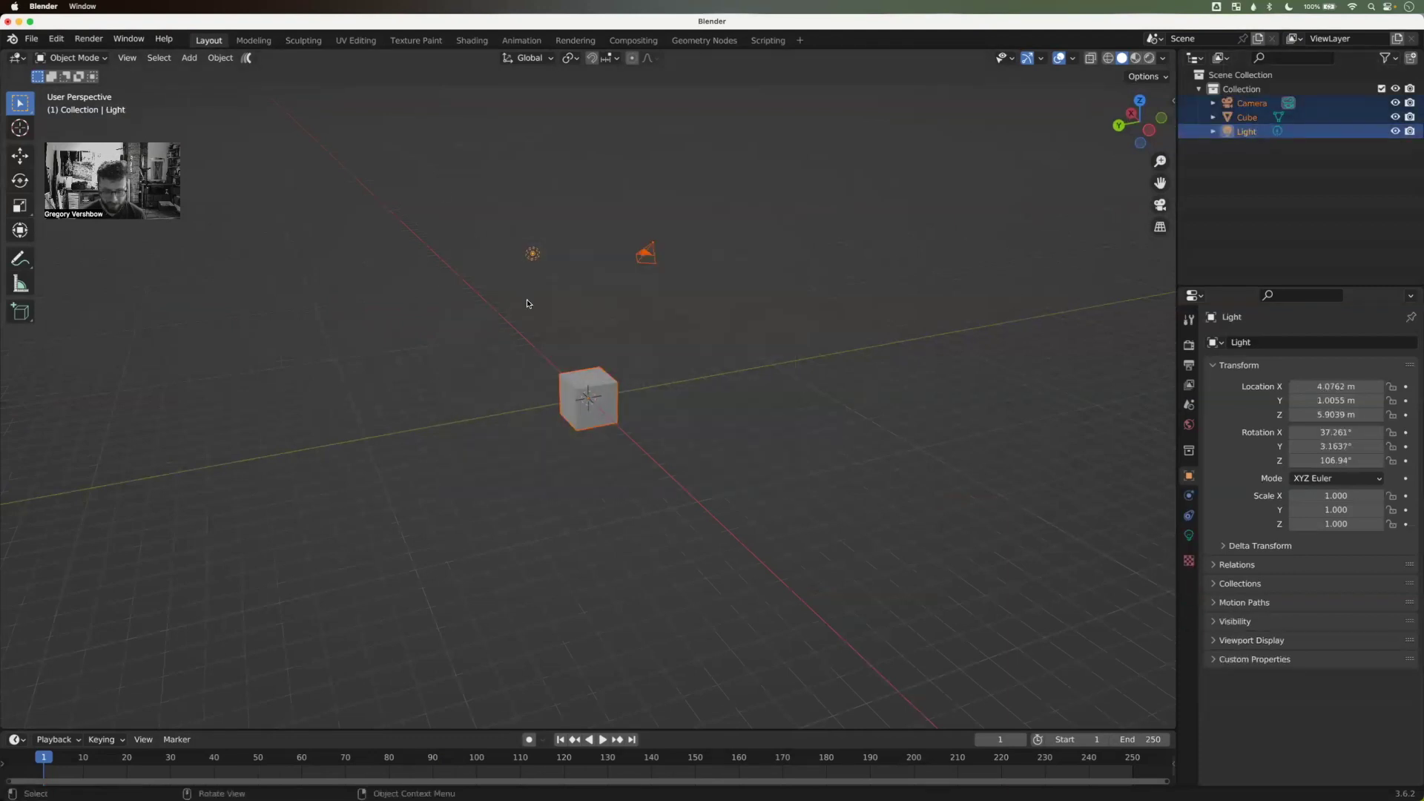
{"action": "key", "text": "x"}
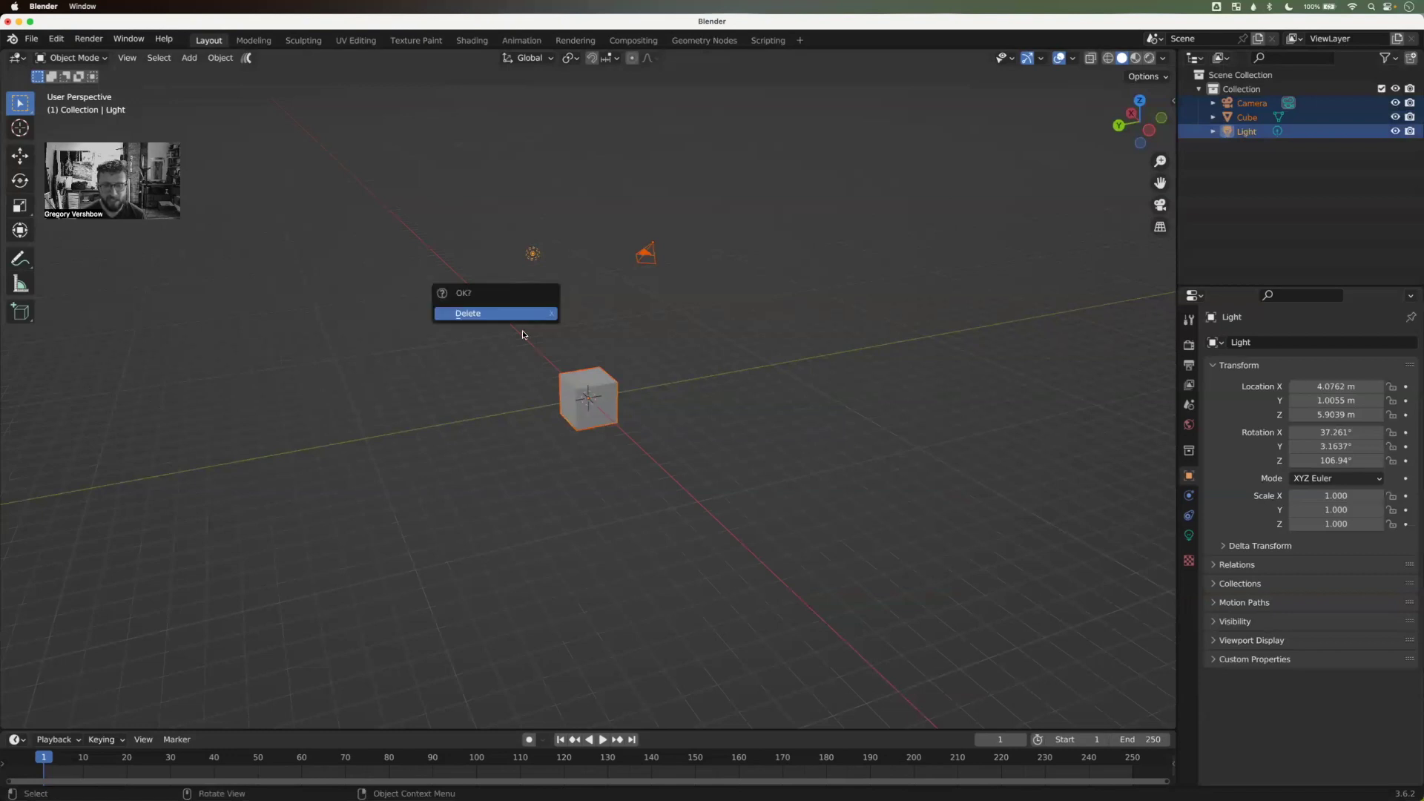
{"action": "key", "text": "Return"}
Step: Add a mesh cylinder at the origin of the empty scene
{"action": "mouse_move", "coordinate": [547, 350]}
{"action": "middle_mouse_down"}
{"action": "mouse_move", "coordinate": [583, 343]}
{"action": "mouse_move", "coordinate": [571, 346]}
{"action": "middle_mouse_up"}
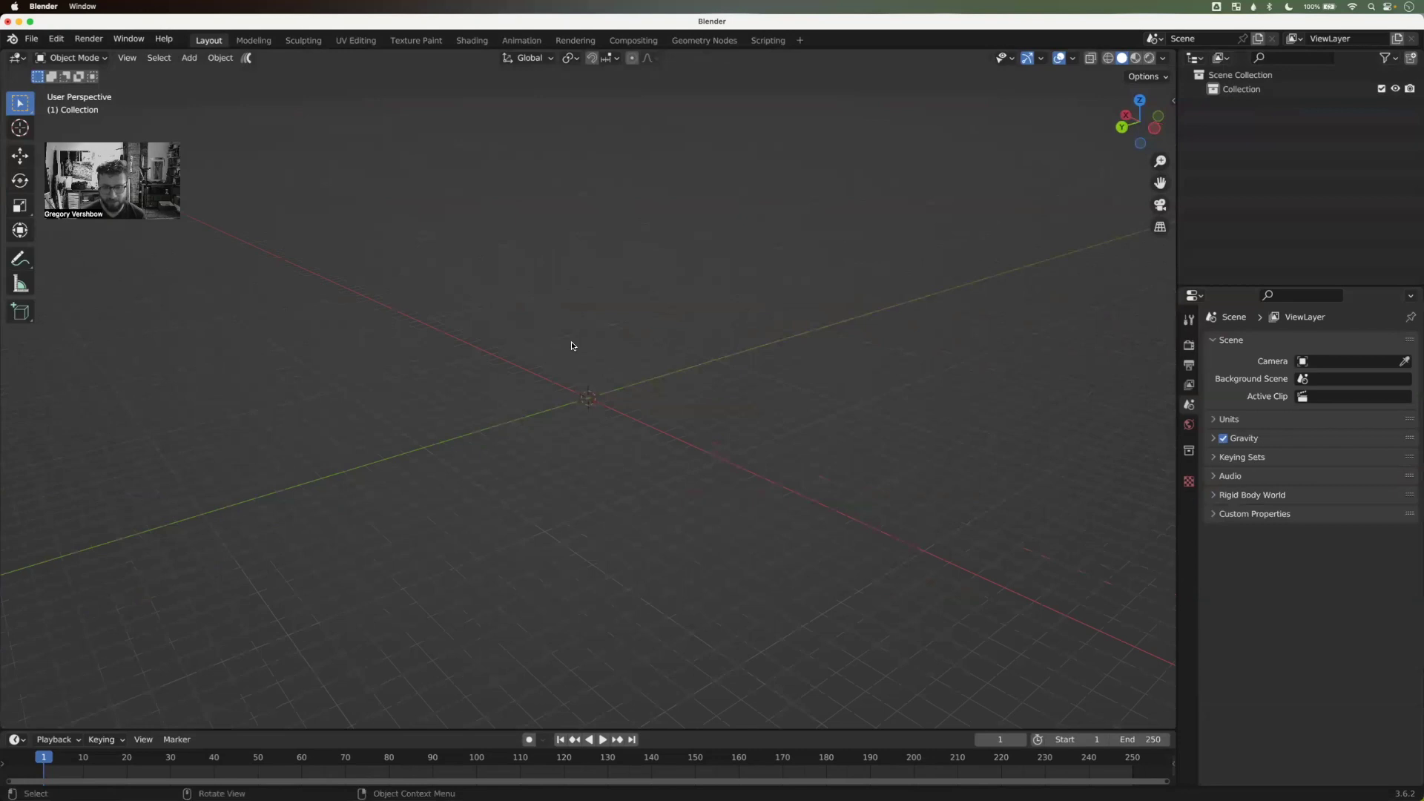
{"action": "key", "text": "shift"}
{"action": "key", "text": "shift+a"}
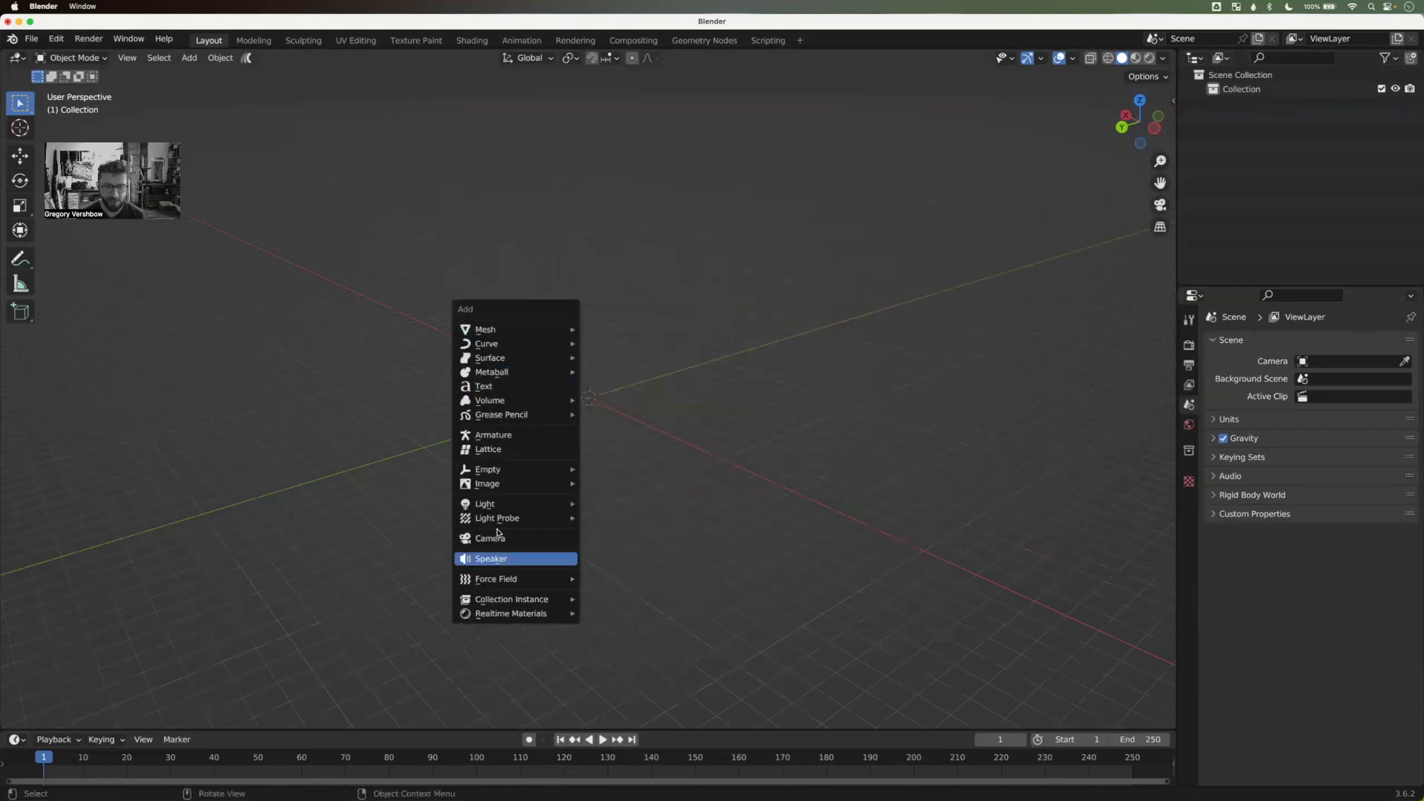
{"action": "mouse_move", "coordinate": [494, 509]}
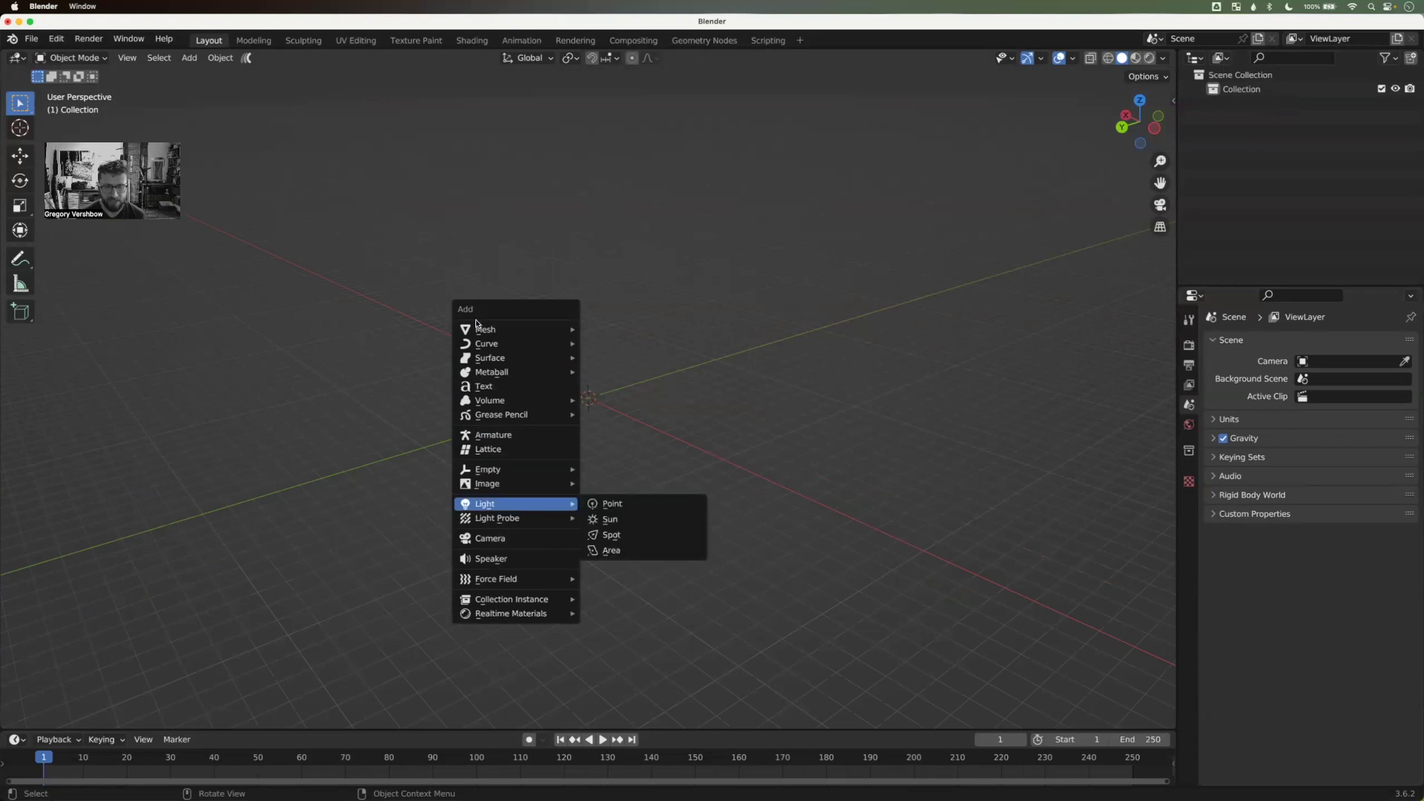
{"action": "mouse_move", "coordinate": [519, 329]}
{"action": "left_click", "coordinate": [620, 399]}
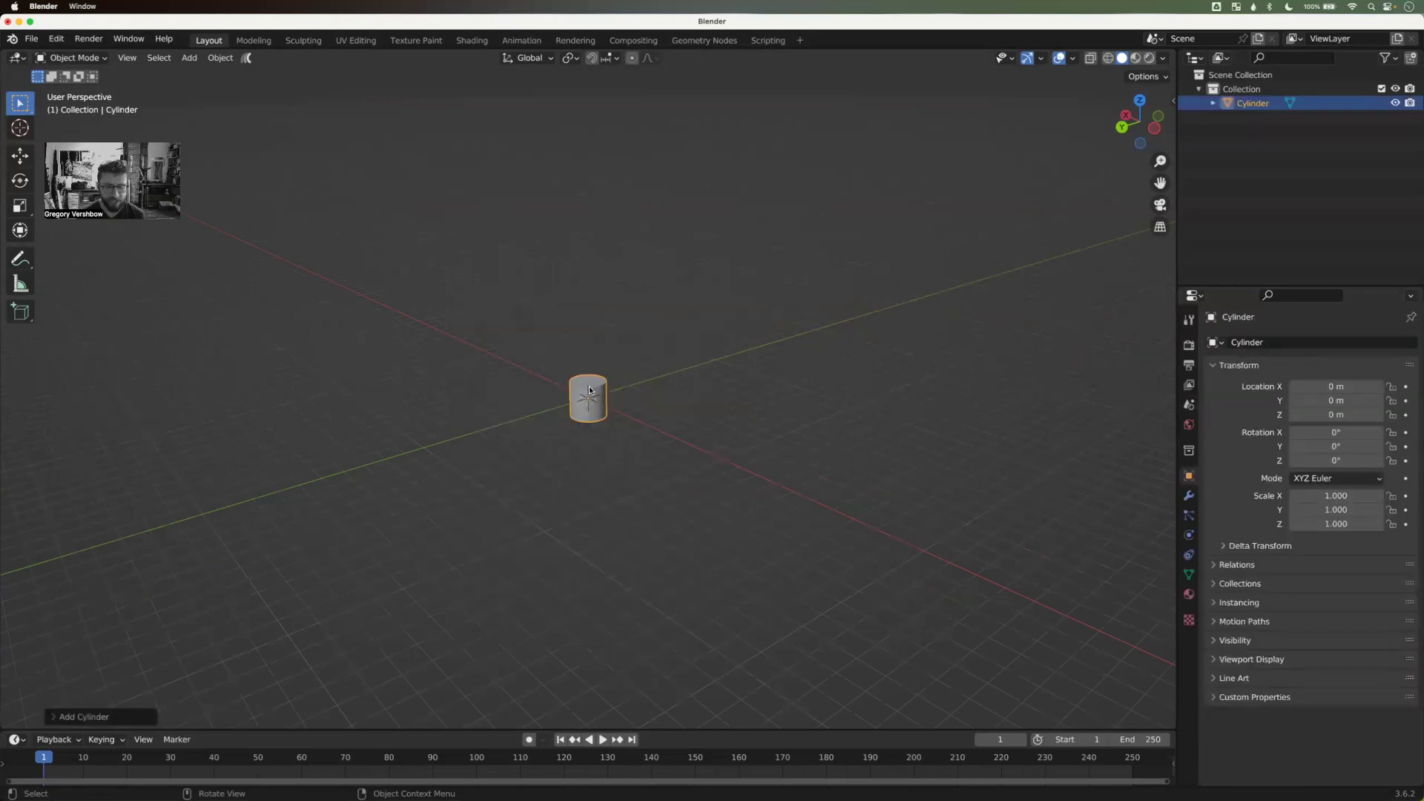
Step: Set the new cylinder's vertex count to 7 in its creation settings
{"action": "left_click", "coordinate": [94, 715]}
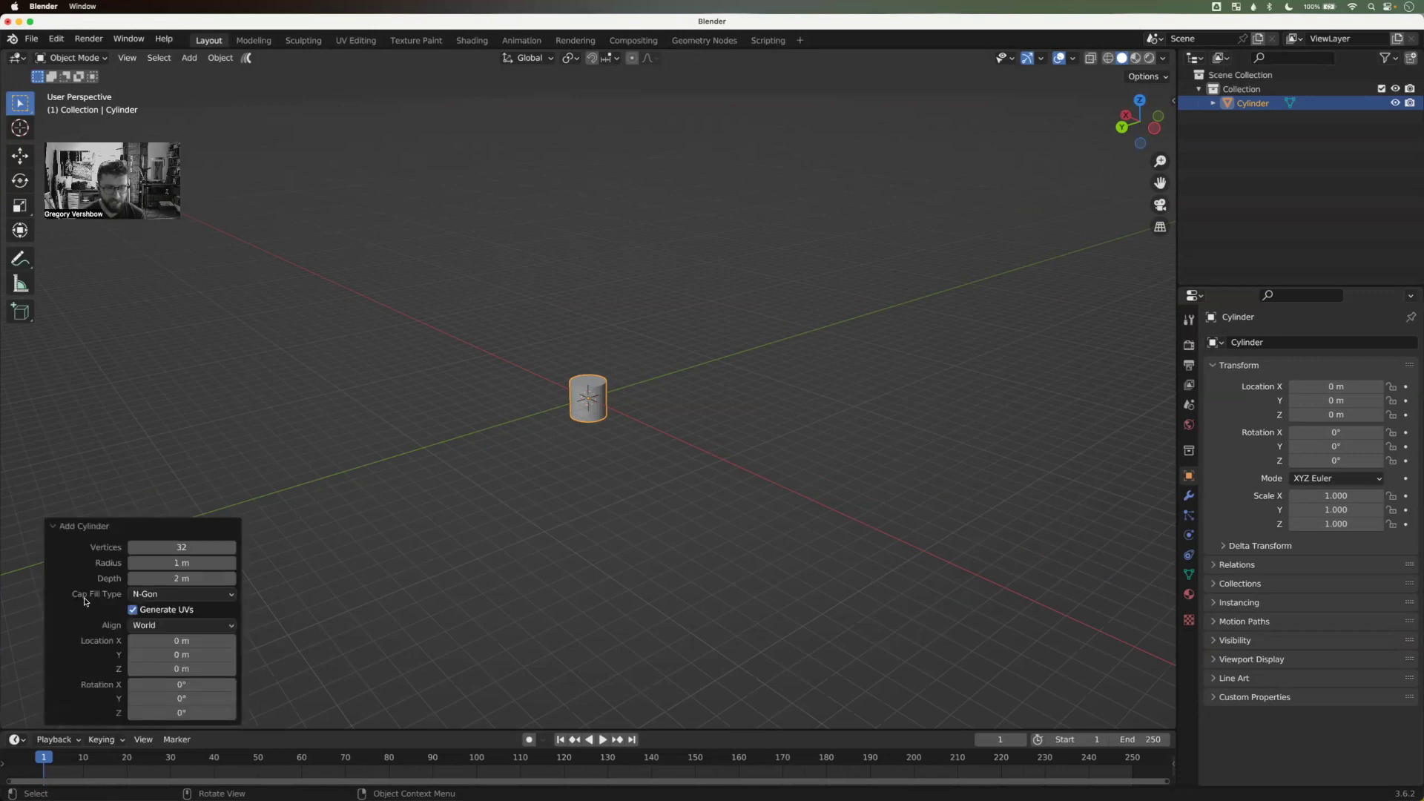
{"action": "left_click", "coordinate": [197, 548]}
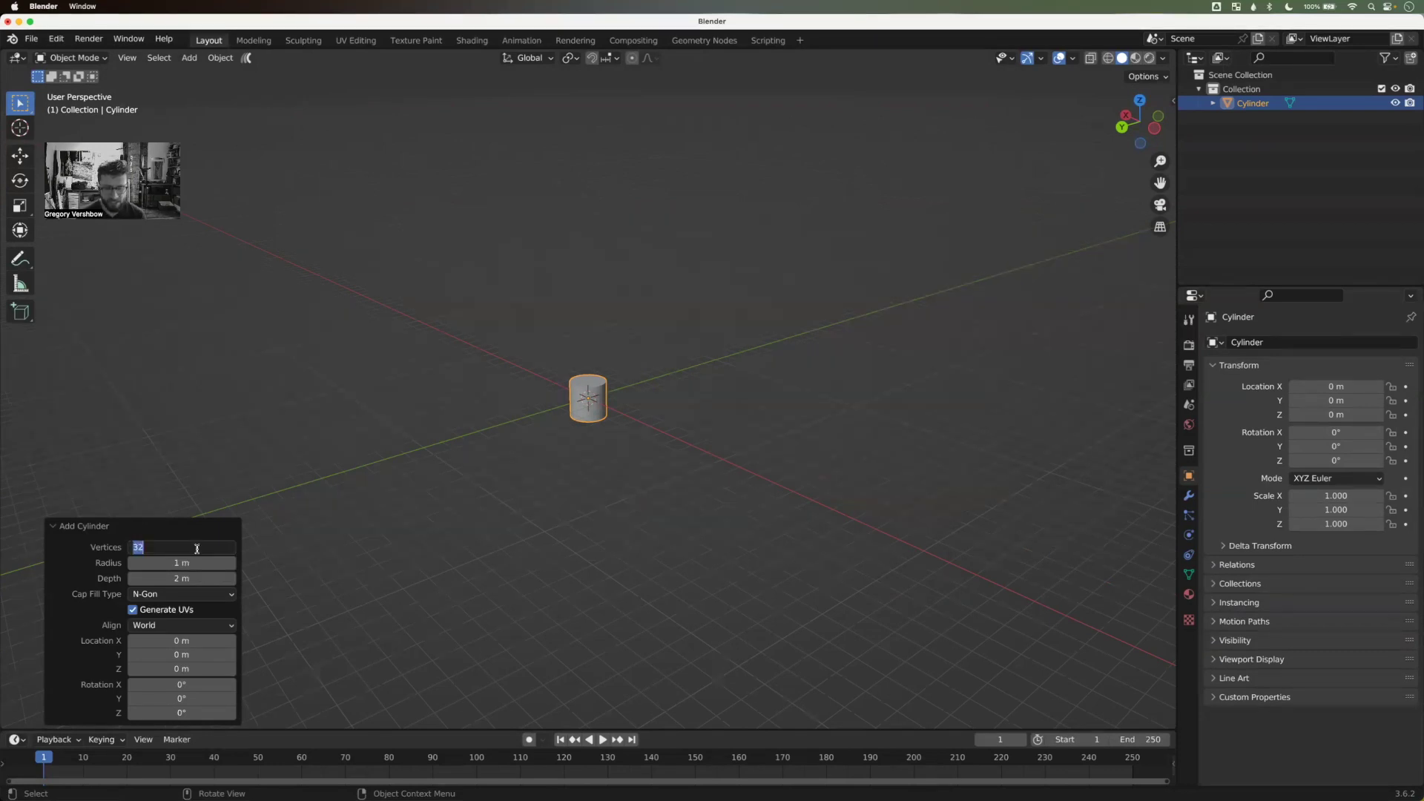
{"action": "type", "text": "7"}
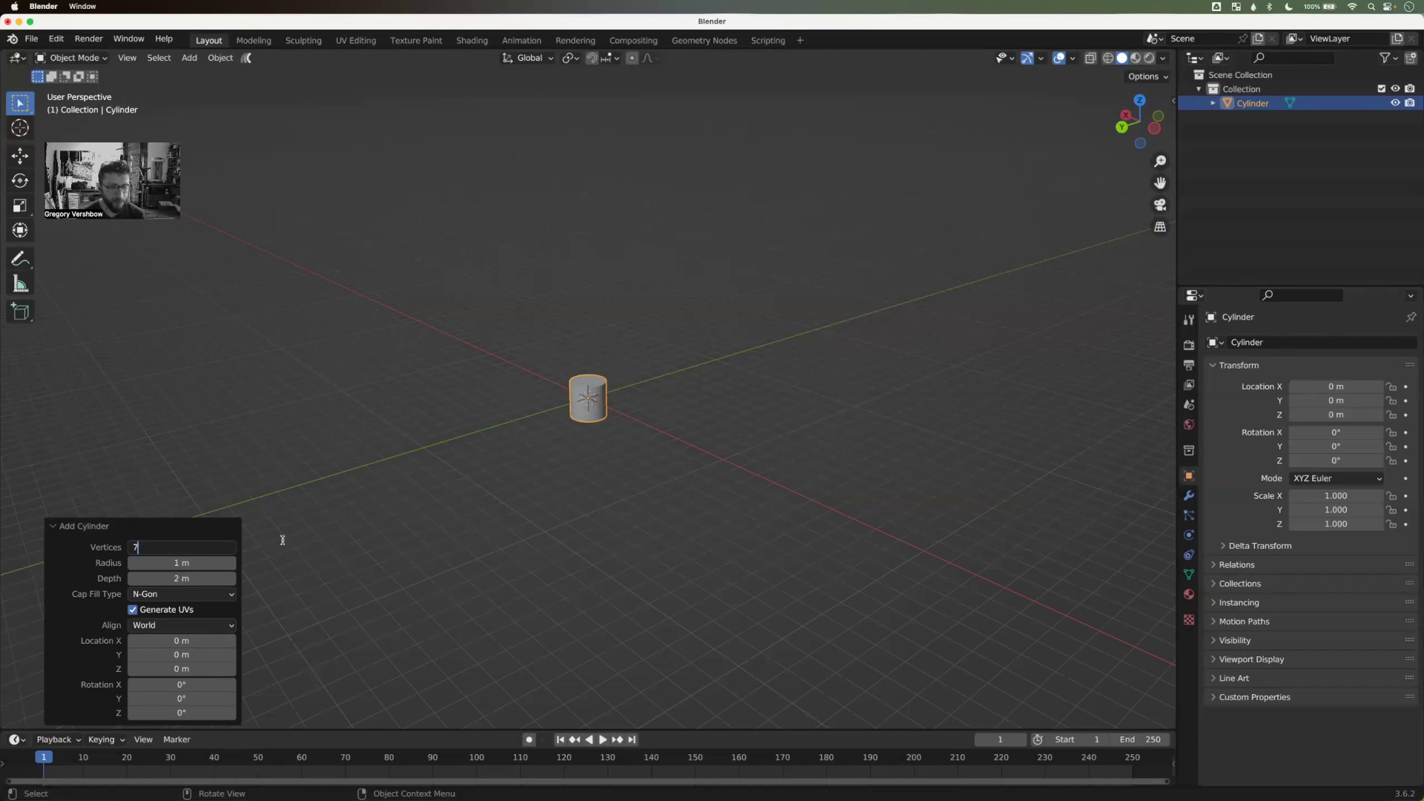
{"action": "key", "text": "Return"}
Step: Deselect the seven-sided cylinder and show the viewport sidebar with its transform values and dimensions
{"action": "middle_click_drag", "start_coordinate": [500, 430], "coordinate": [573, 442]}
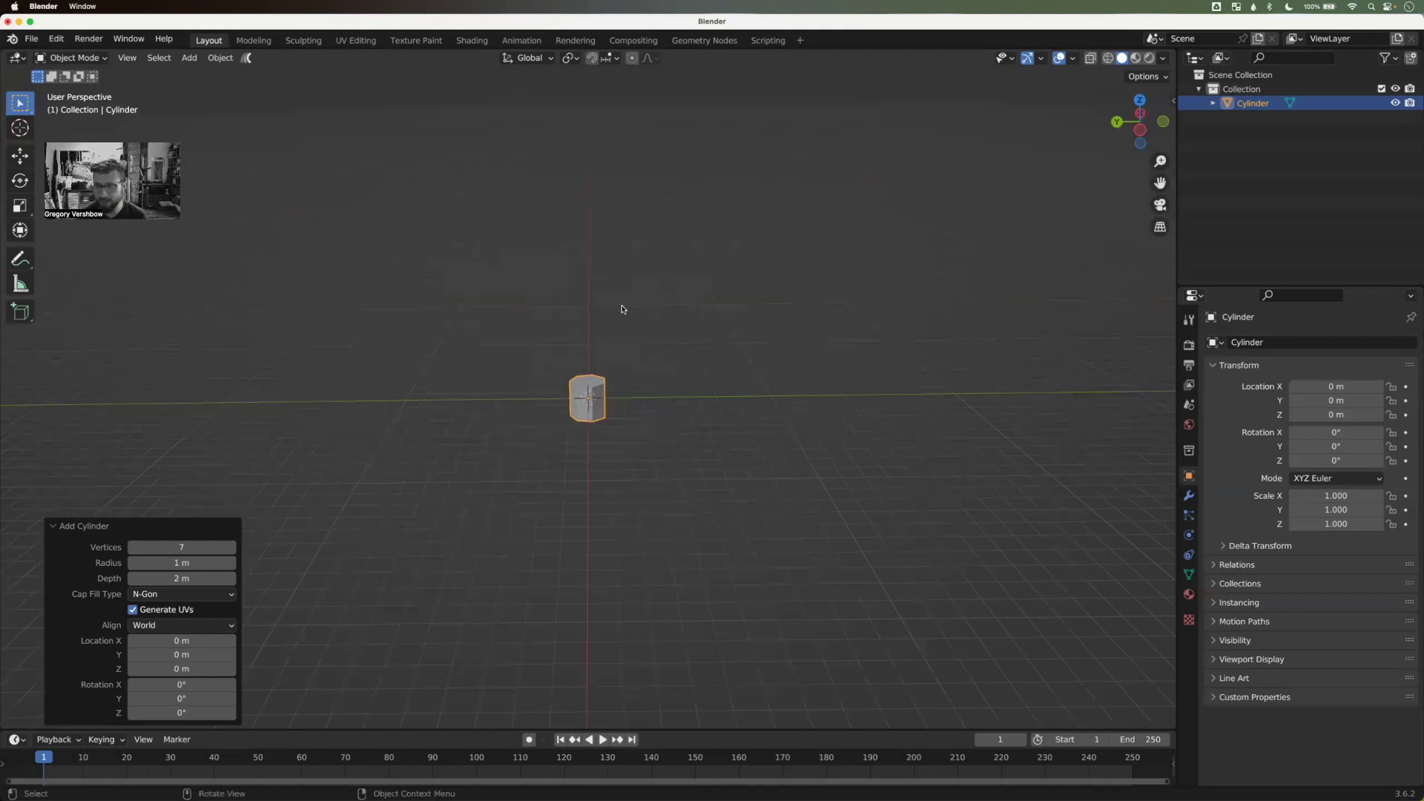
{"action": "left_click", "coordinate": [641, 419]}
{"action": "middle_click_drag", "start_coordinate": [641, 420], "coordinate": [594, 419]}
{"action": "scroll", "coordinate": [593, 420], "scroll_direction": "up", "scroll_amount": 5}
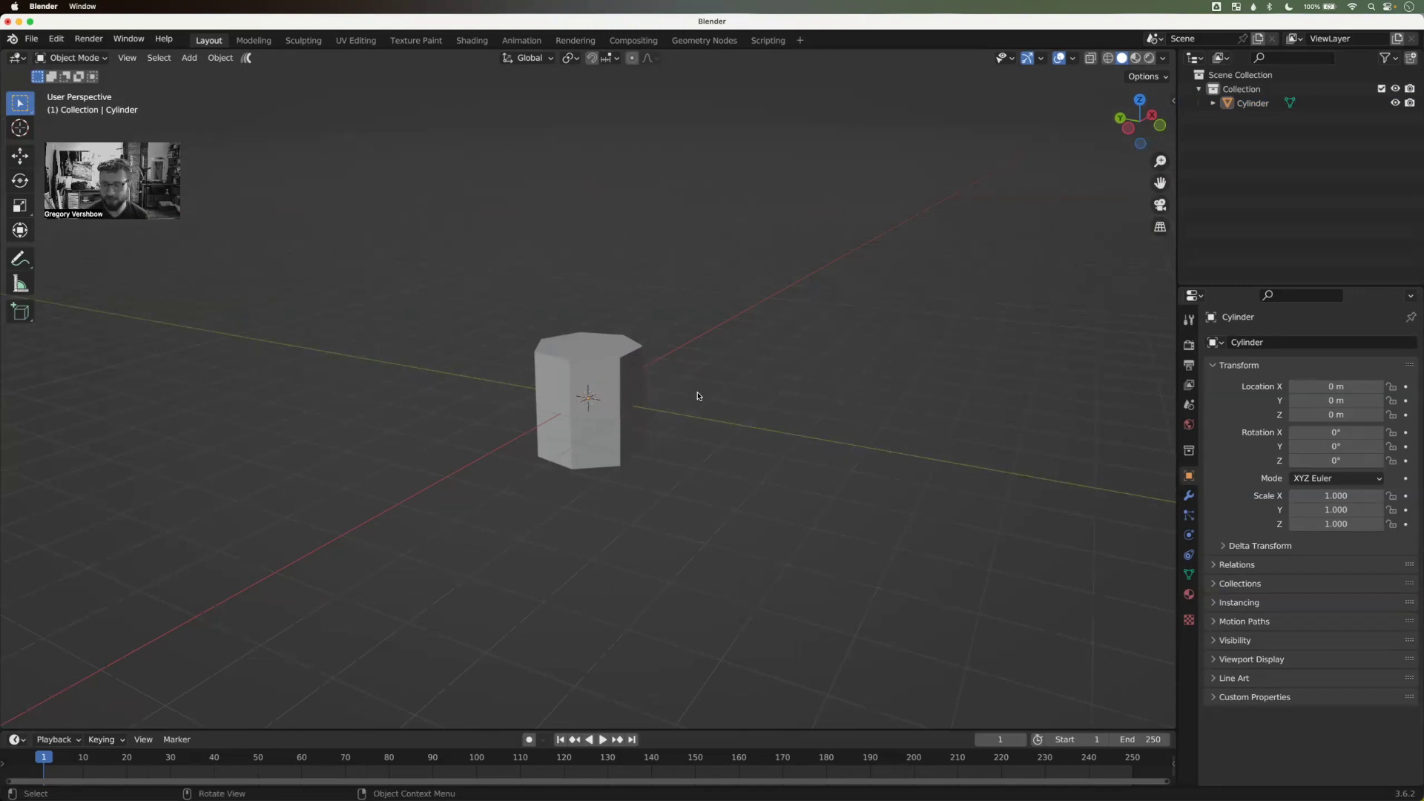
{"action": "key", "text": "n"}
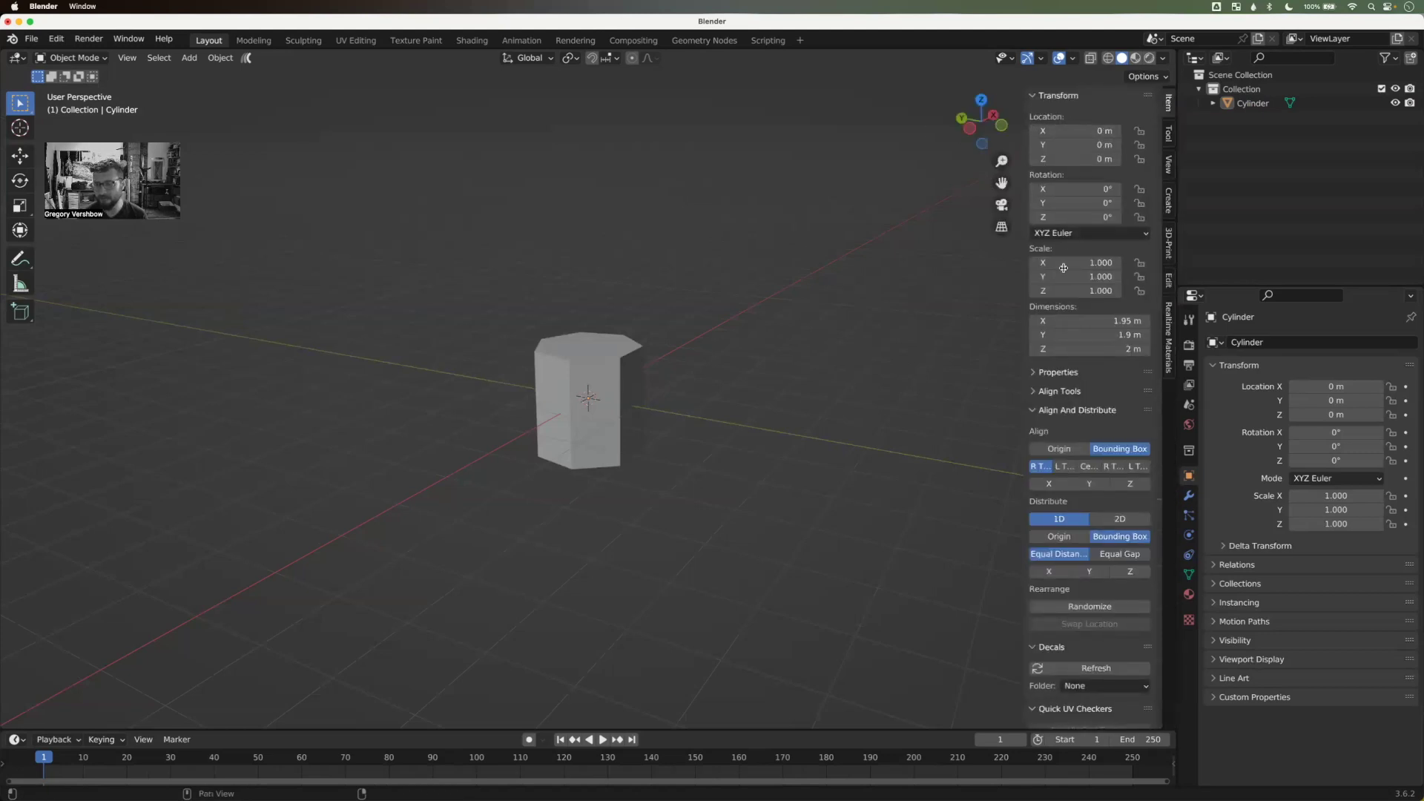
Step: Set the cylinder's Z dimension to 12 m
{"action": "left_click", "coordinate": [1089, 352]}
{"action": "type", "text": "12"}
{"action": "key", "text": "Return"}
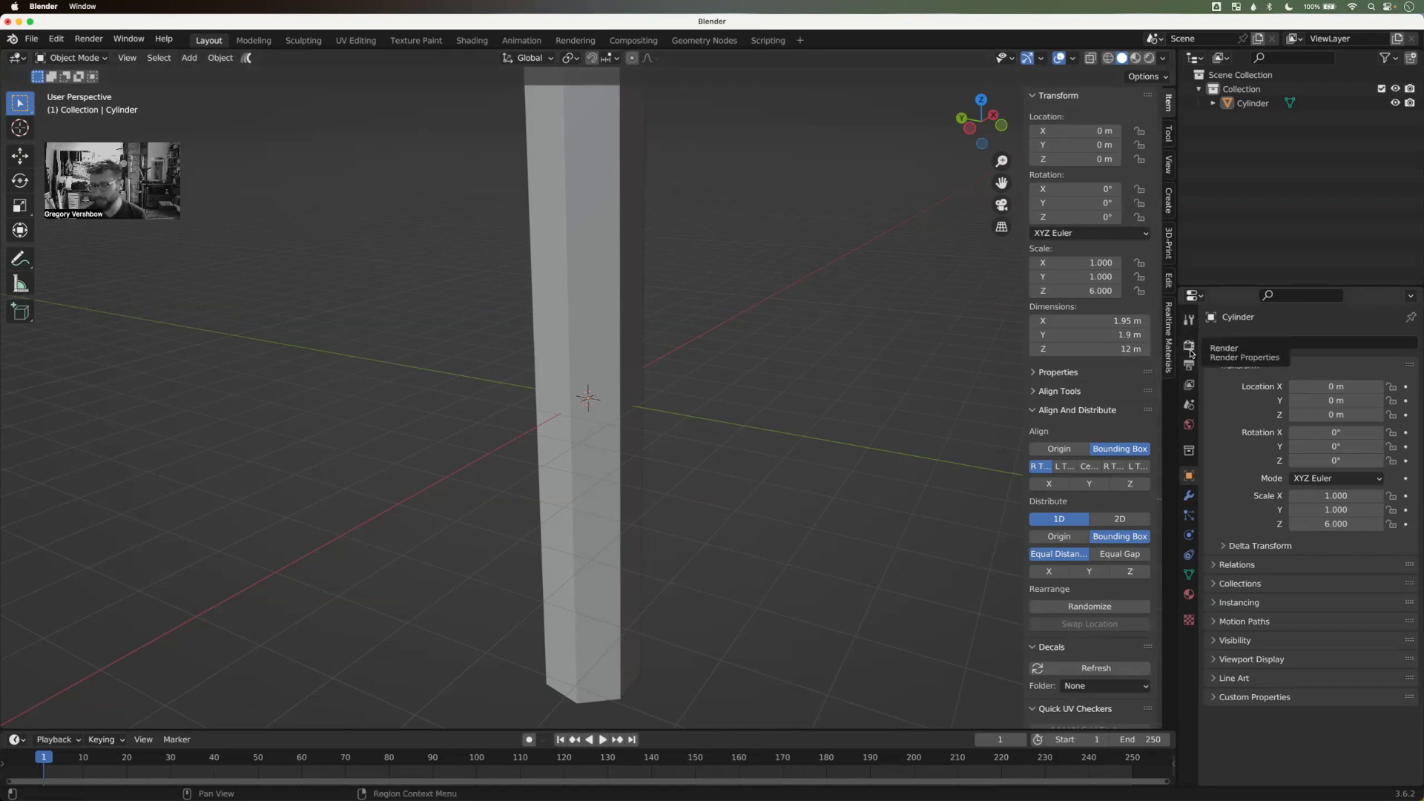
Step: Change the scene's unit system to Imperial
{"action": "left_click", "coordinate": [1190, 405]}
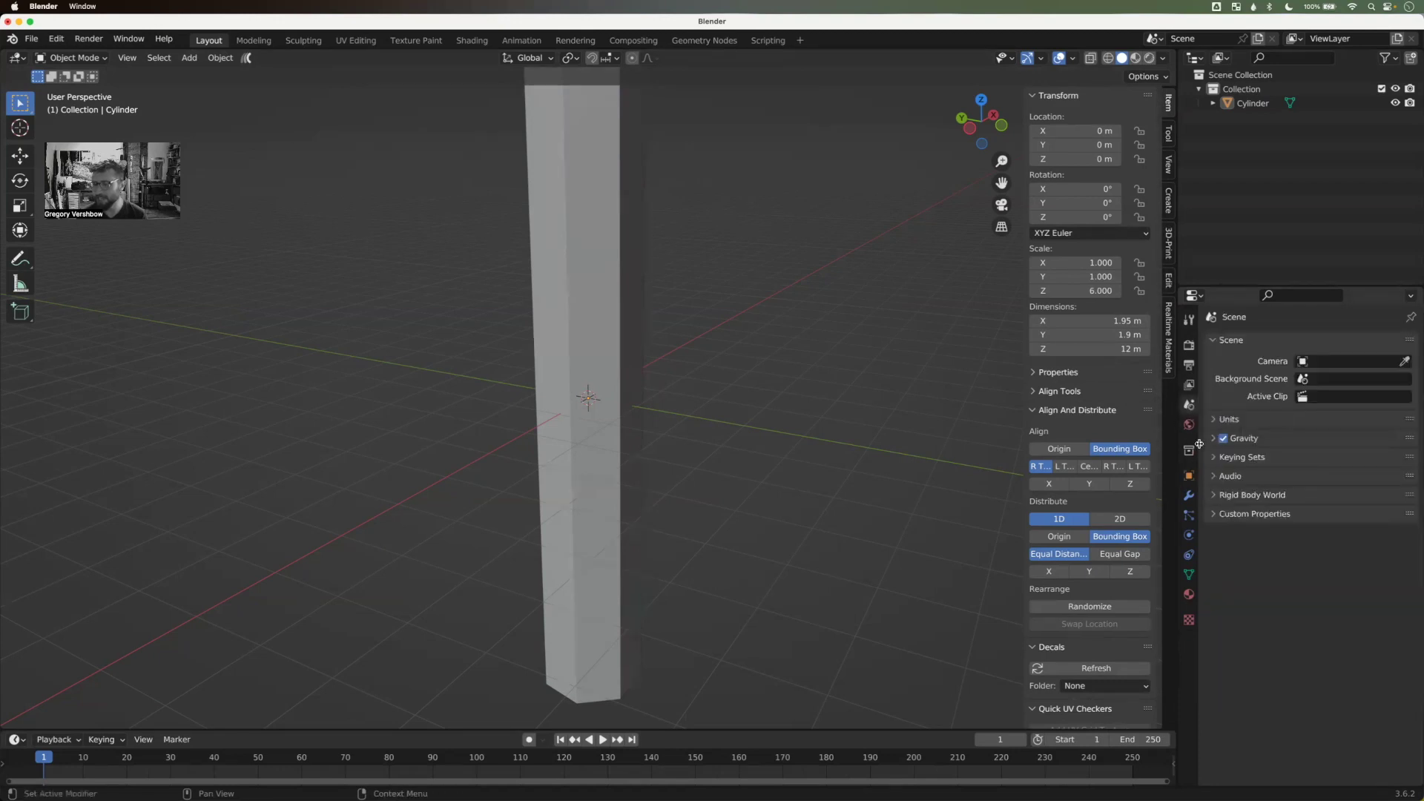
{"action": "left_click", "coordinate": [1217, 420]}
{"action": "left_click", "coordinate": [1322, 442]}
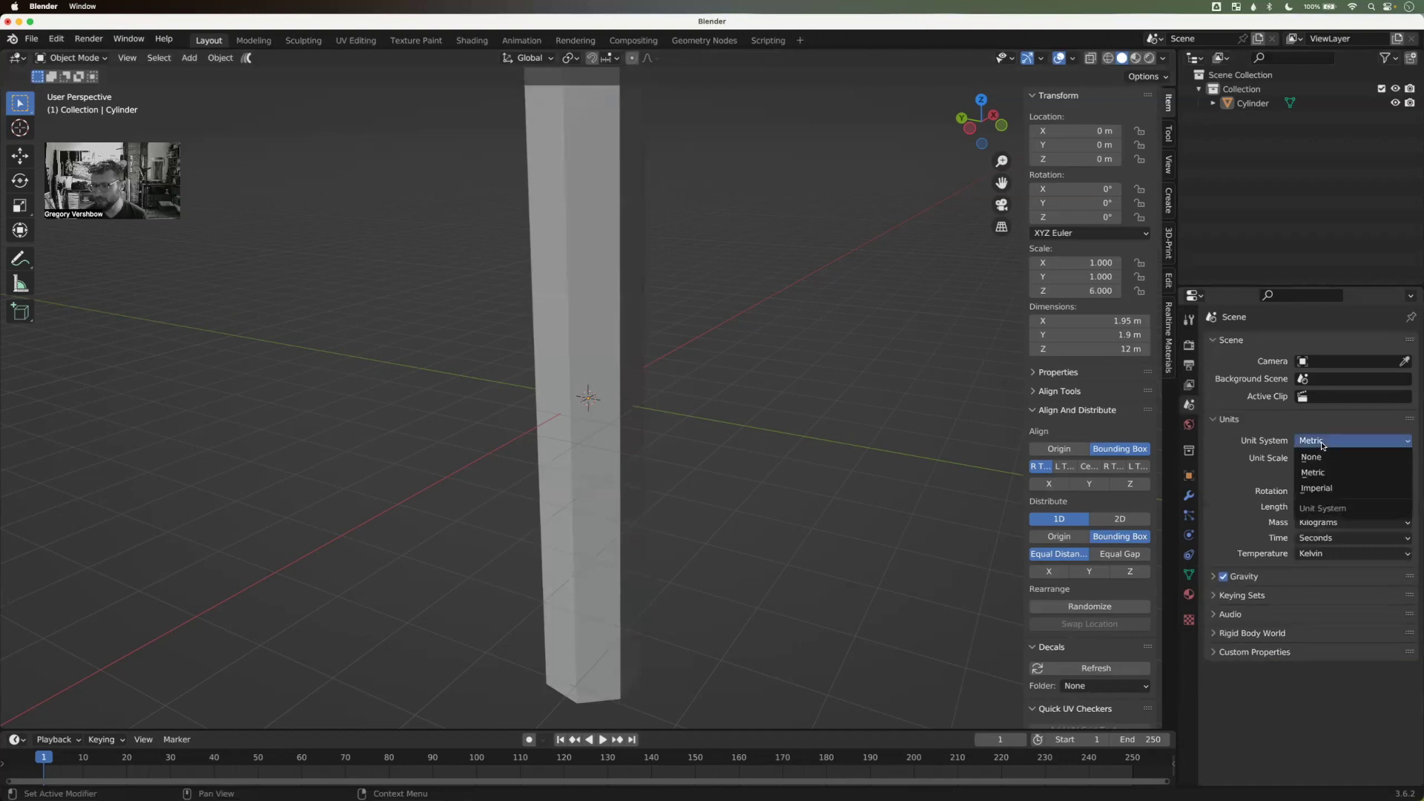
{"action": "left_click", "coordinate": [1320, 490]}
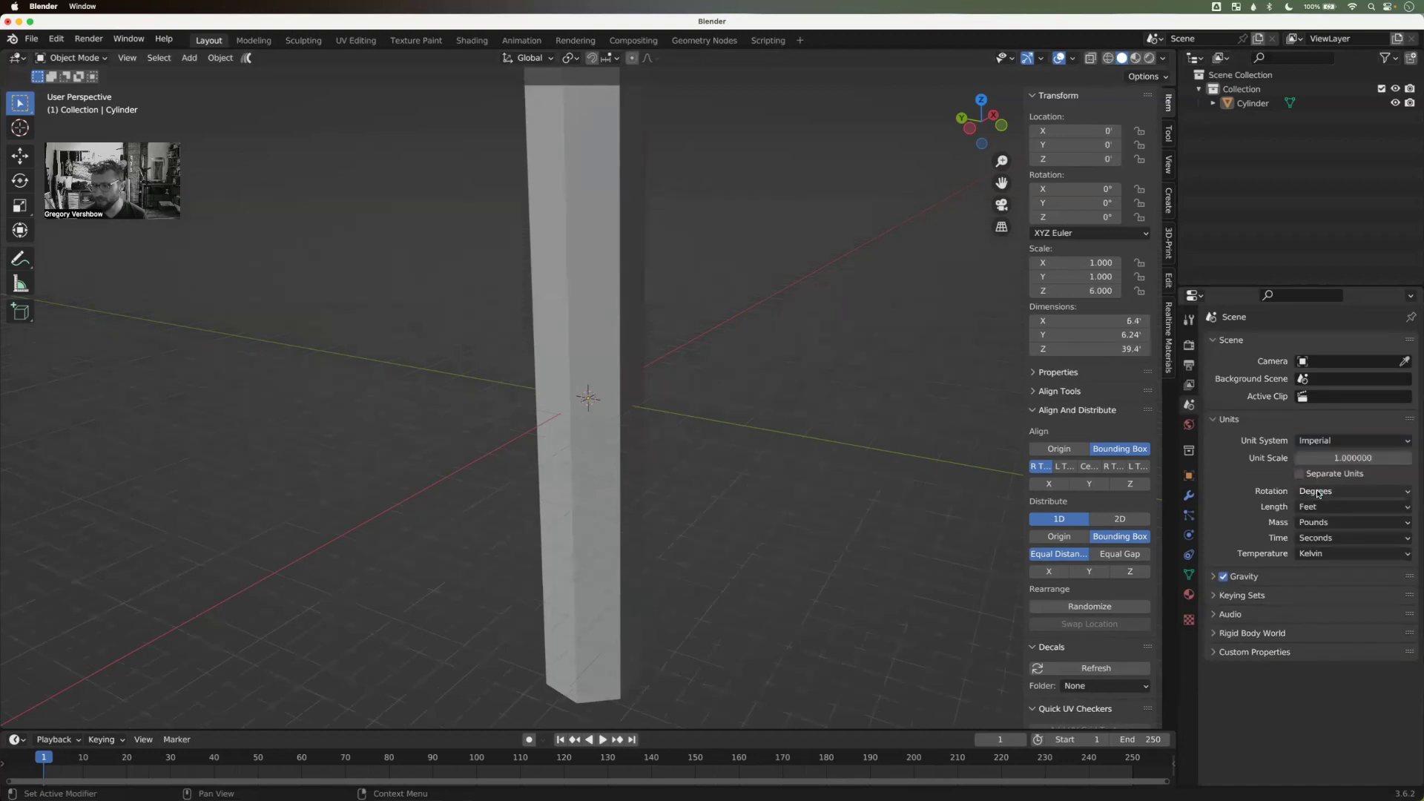
Step: Set the cylinder's Z dimension to 12 feet
{"action": "left_click", "coordinate": [1117, 349]}
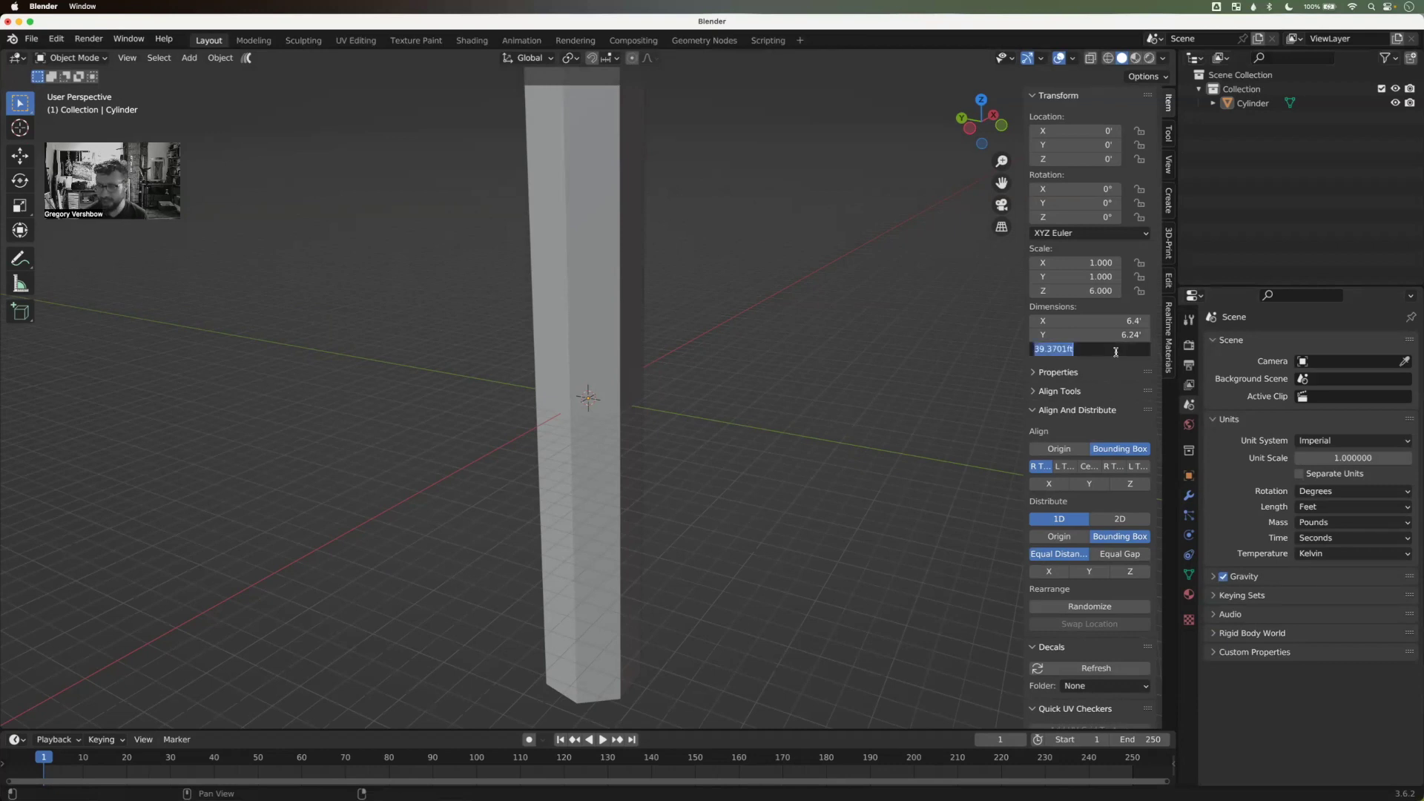
{"action": "type", "text": "12"}
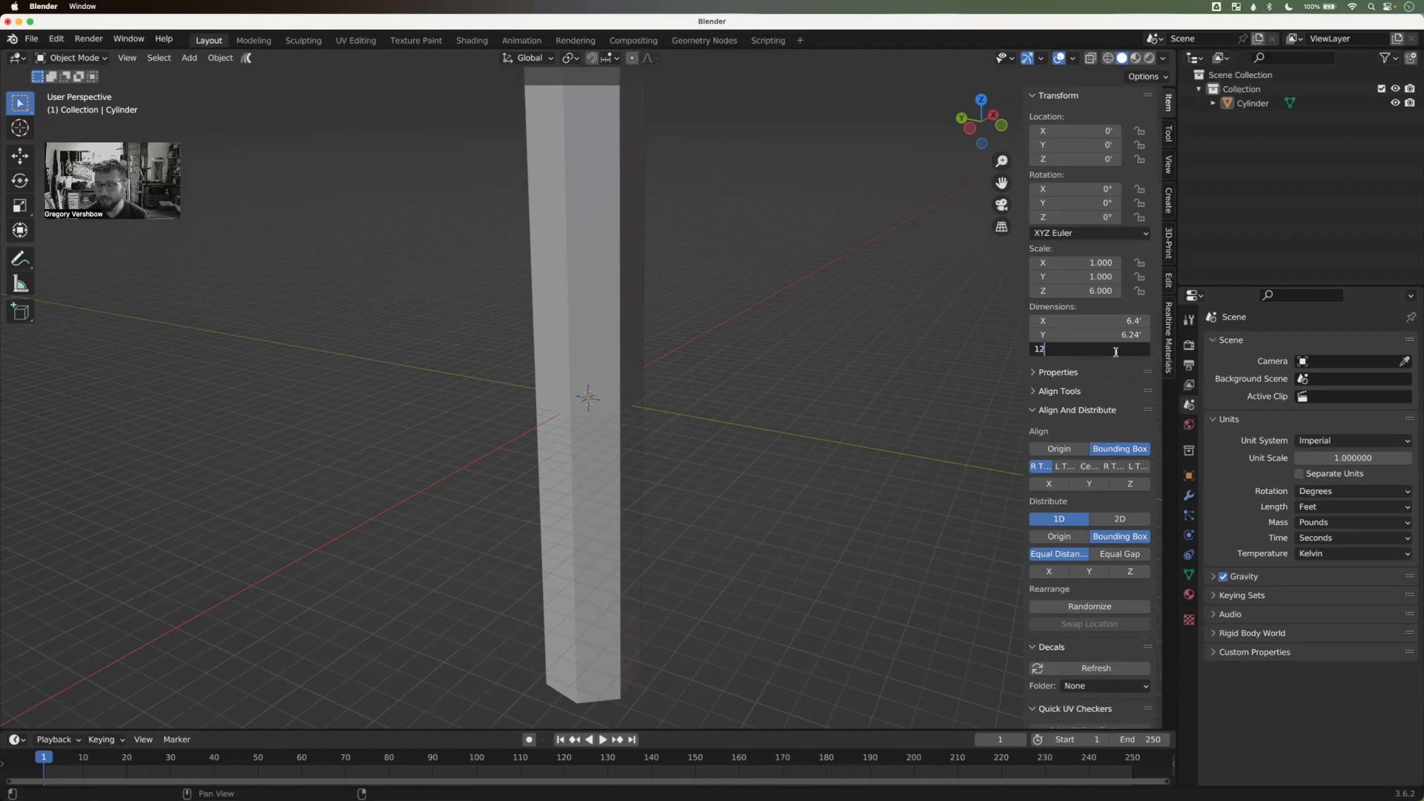
{"action": "key", "text": "Return"}
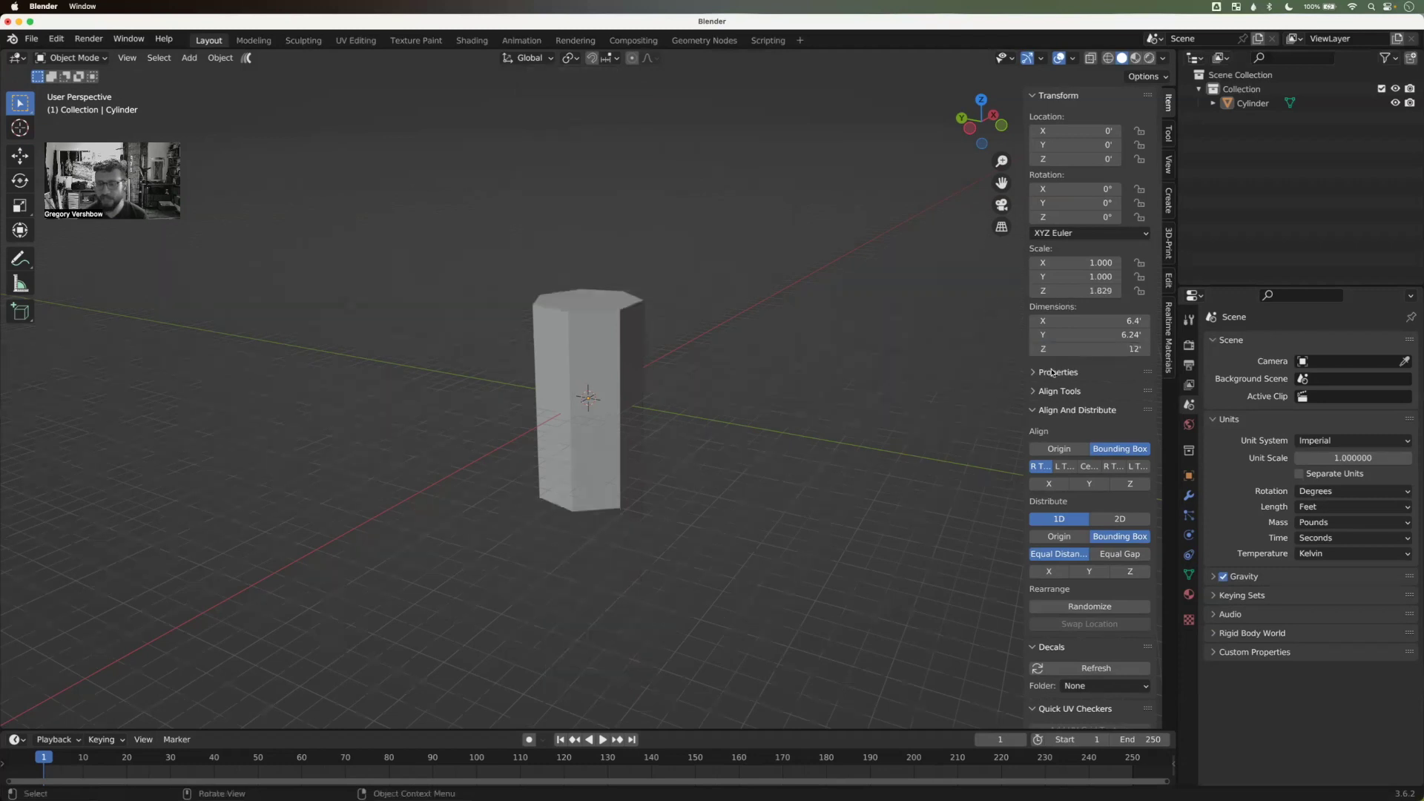
Step: Select the cylinder and scale it by about 5.34 in X and Y only, locking the Z axis
{"action": "middle_click_drag", "start_coordinate": [828, 493], "coordinate": [623, 423]}
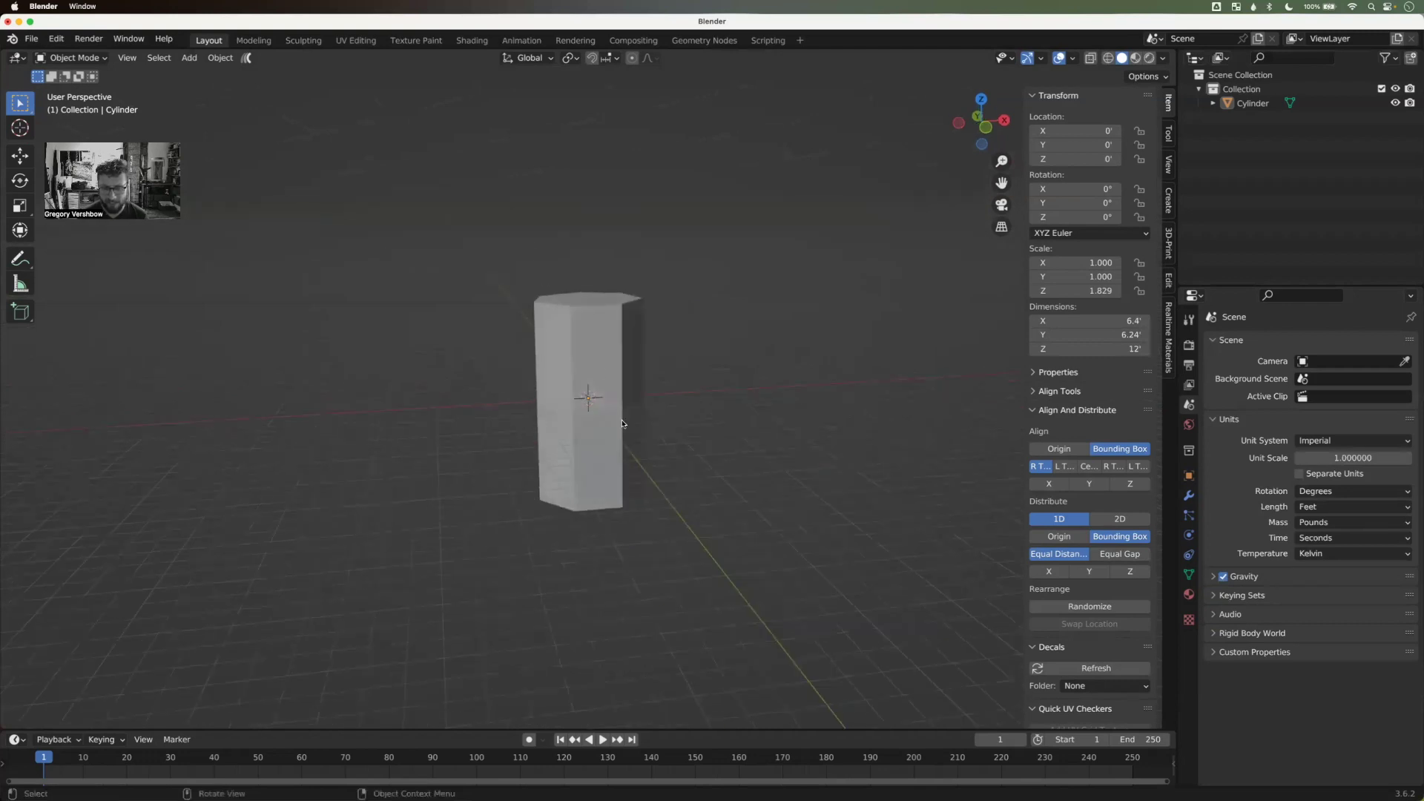
{"action": "left_click", "coordinate": [604, 376]}
{"action": "middle_click_drag", "start_coordinate": [689, 407], "coordinate": [644, 408]}
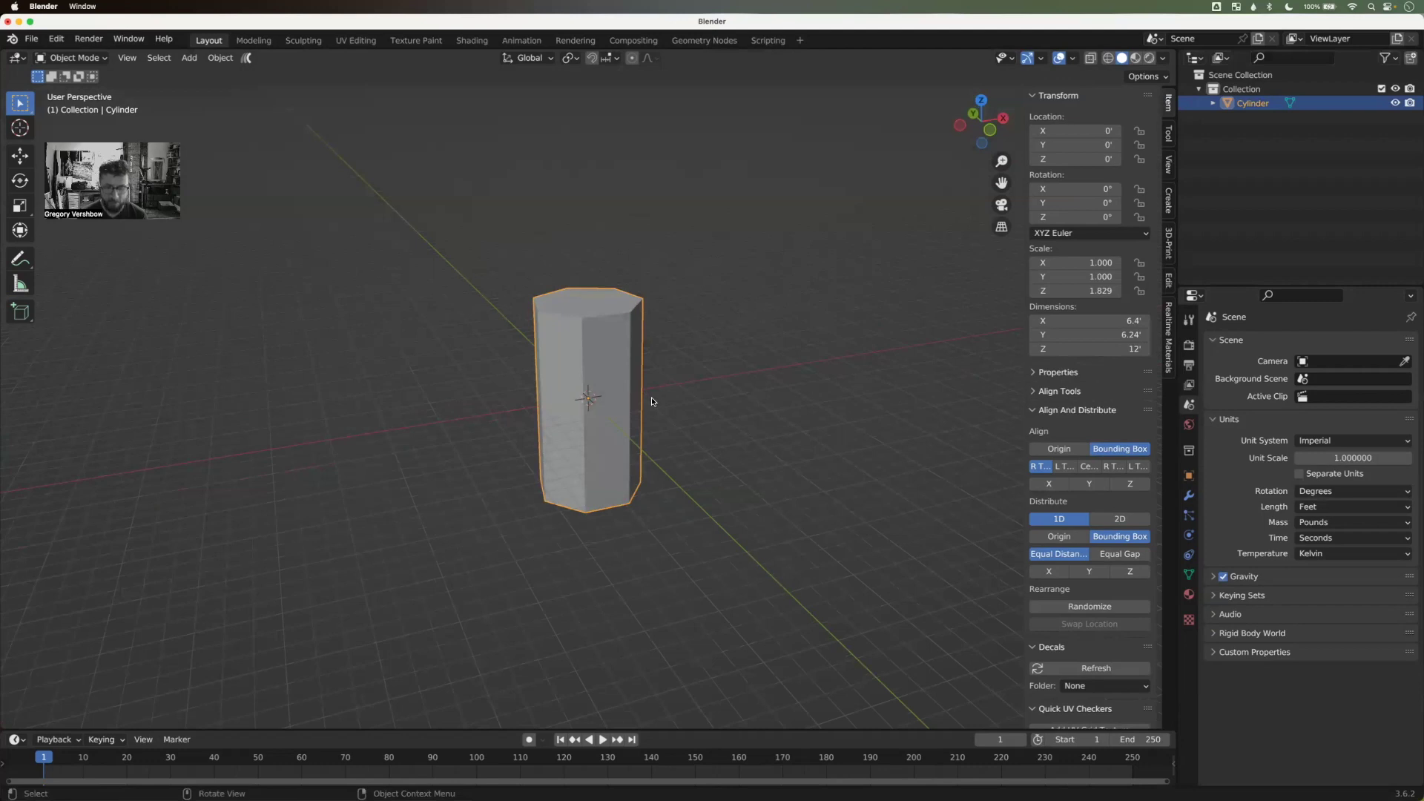
{"action": "key", "text": "s"}
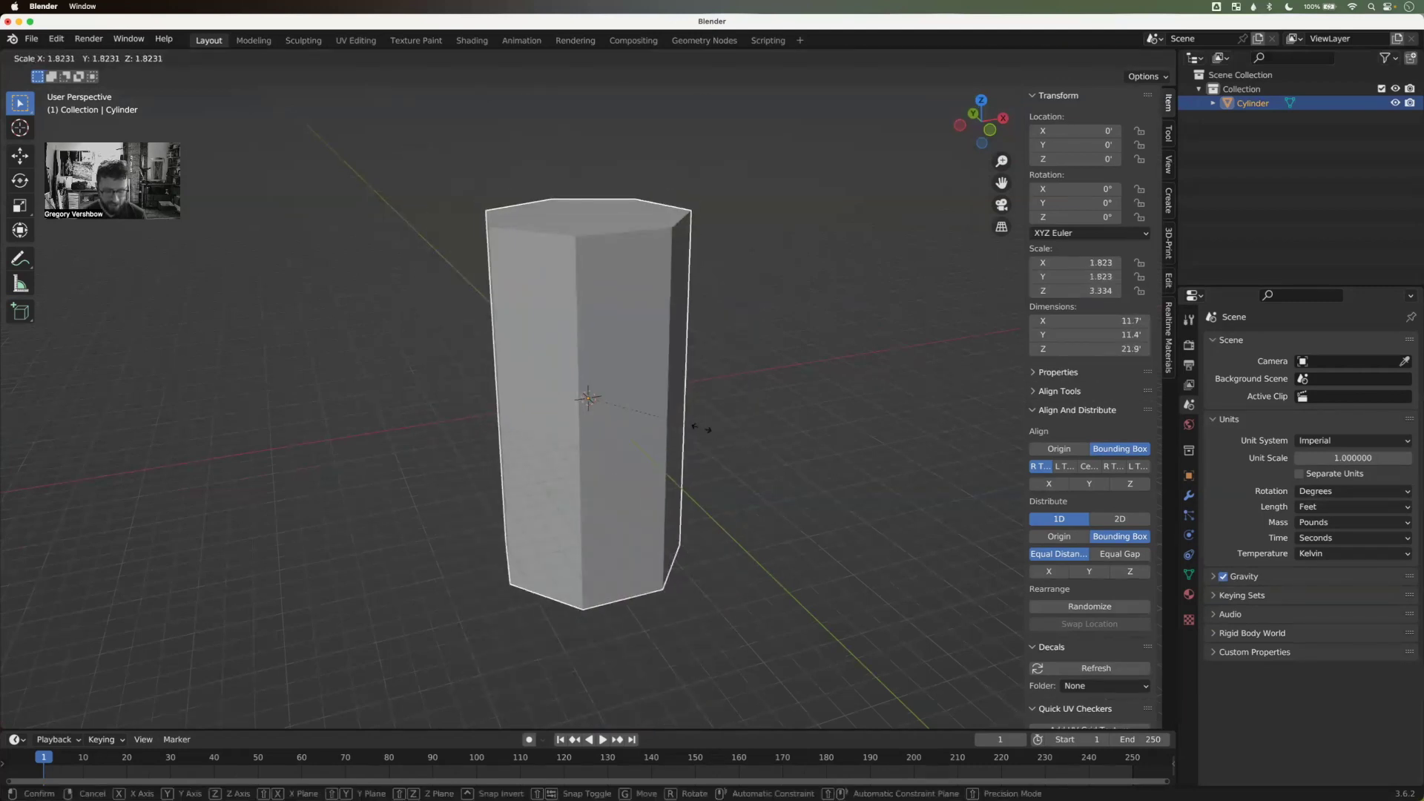
{"action": "key", "text": "shift+z"}
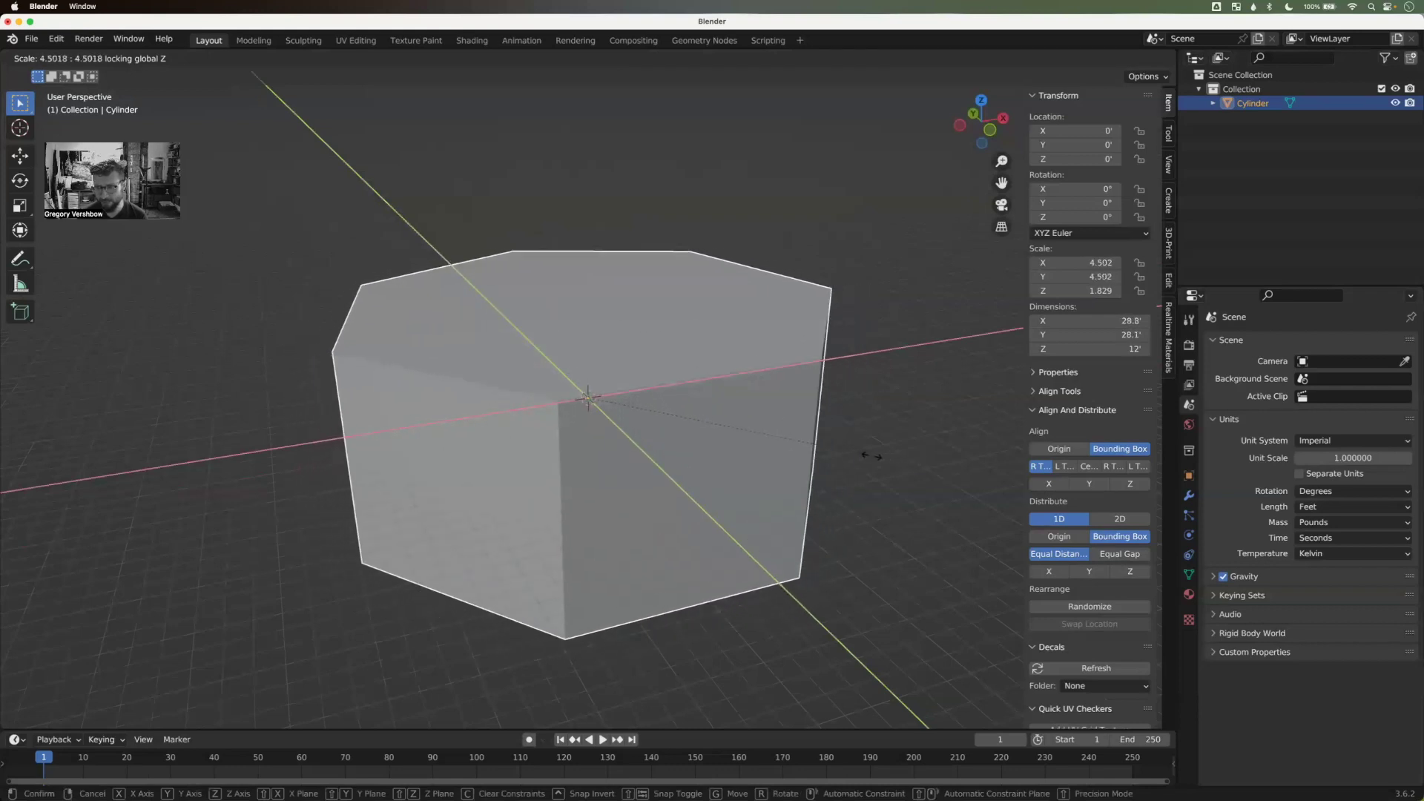
{"action": "left_click", "coordinate": [922, 465]}
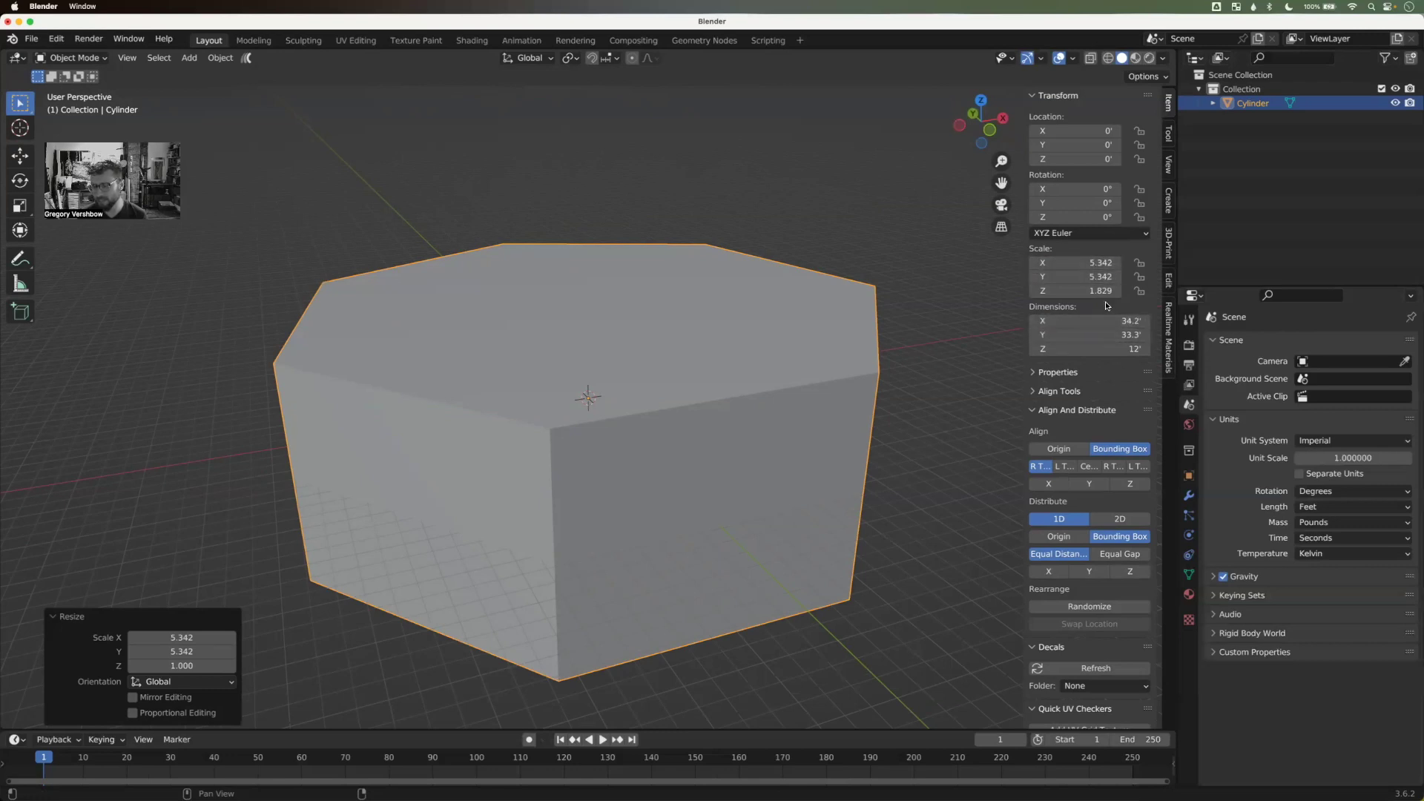
{"action": "middle_click_drag", "start_coordinate": [756, 206], "coordinate": [614, 226]}
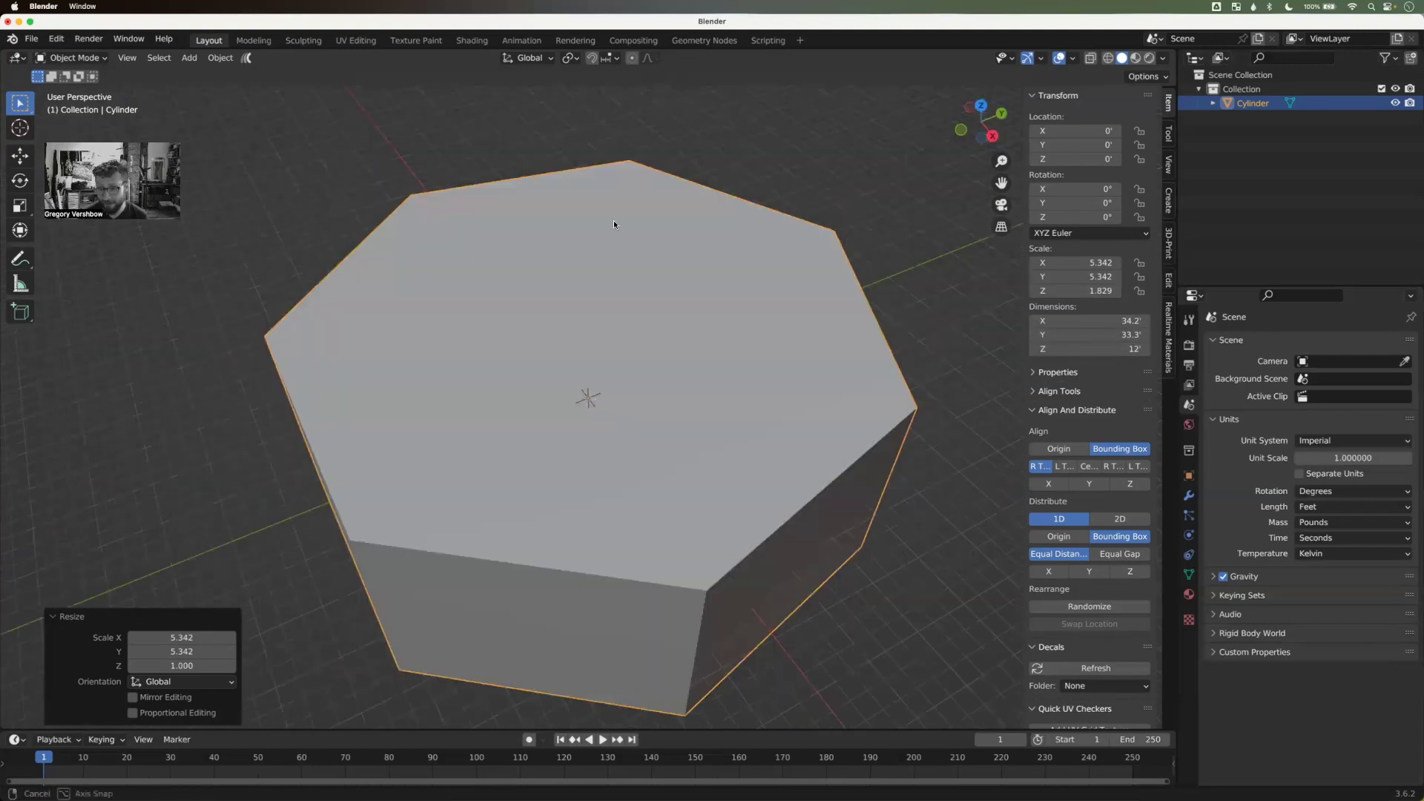
{"action": "scroll", "coordinate": [613, 221], "scroll_direction": "down", "scroll_amount": 3}
{"action": "middle_click_drag", "start_coordinate": [635, 282], "coordinate": [632, 286]}
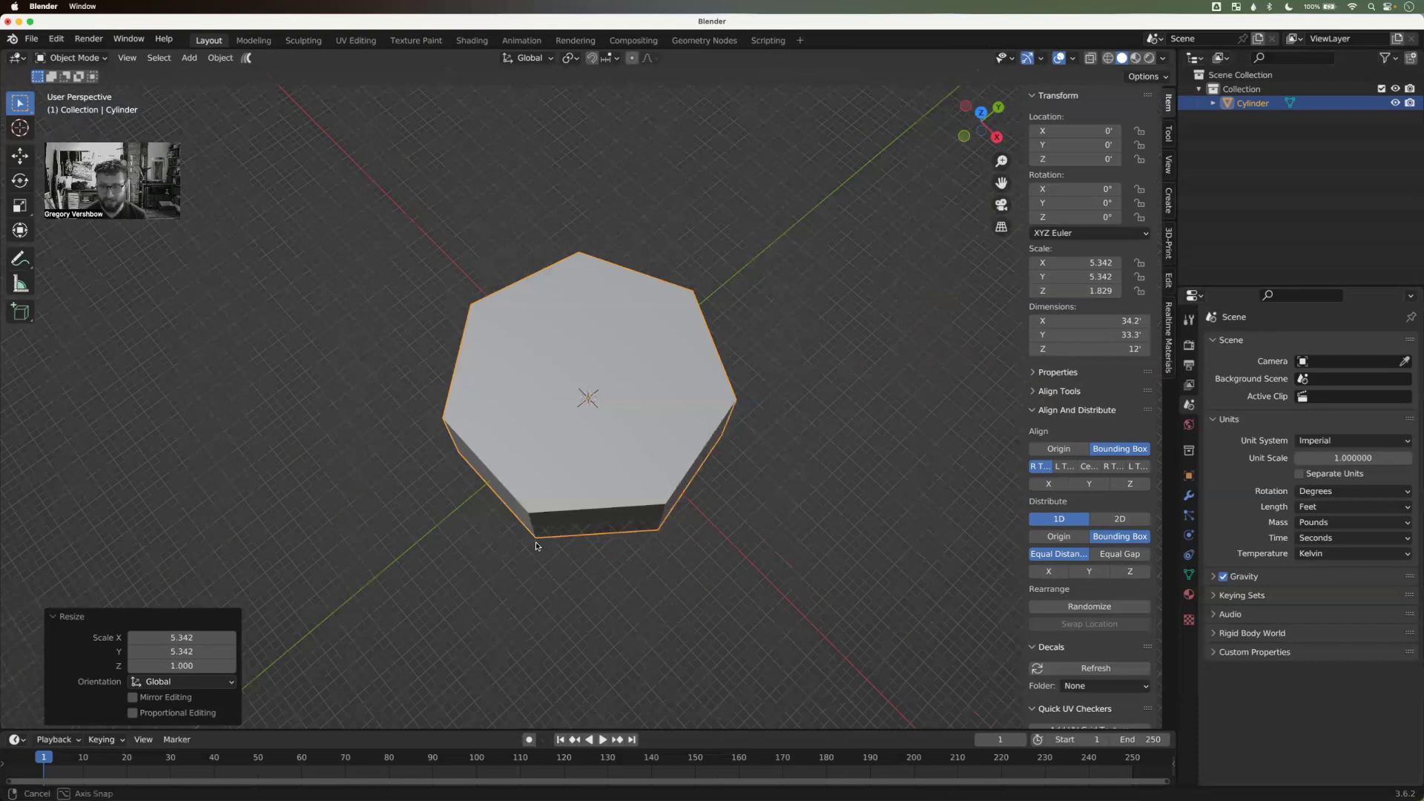
{"action": "middle_click_drag", "start_coordinate": [537, 543], "coordinate": [549, 445]}
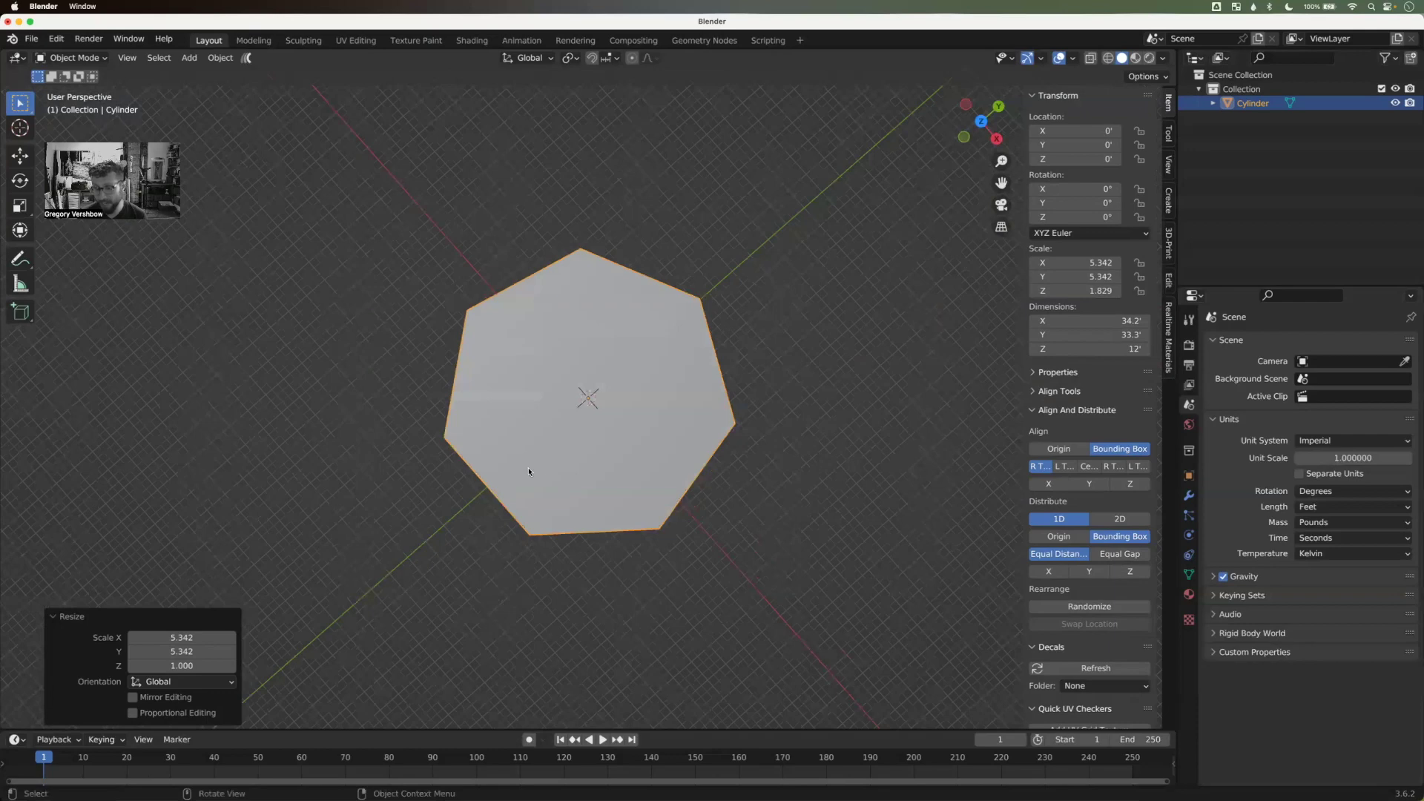
{"action": "middle_click_drag", "start_coordinate": [584, 424], "coordinate": [742, 491]}
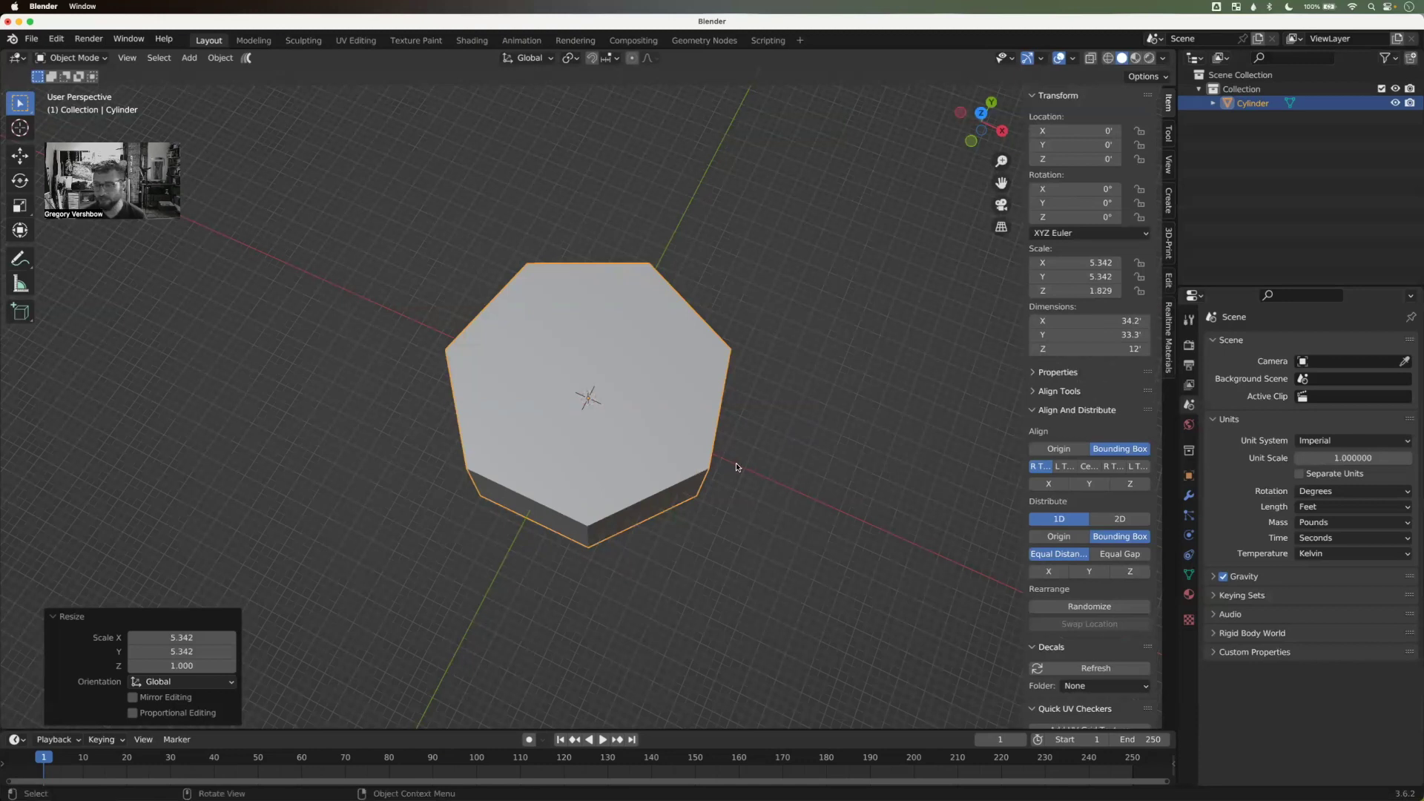
{"action": "mouse_move", "coordinate": [739, 430]}
{"action": "middle_mouse_down"}
{"action": "mouse_move", "coordinate": [741, 398]}
{"action": "mouse_move", "coordinate": [758, 400]}
{"action": "mouse_move", "coordinate": [740, 402]}
{"action": "middle_mouse_up"}
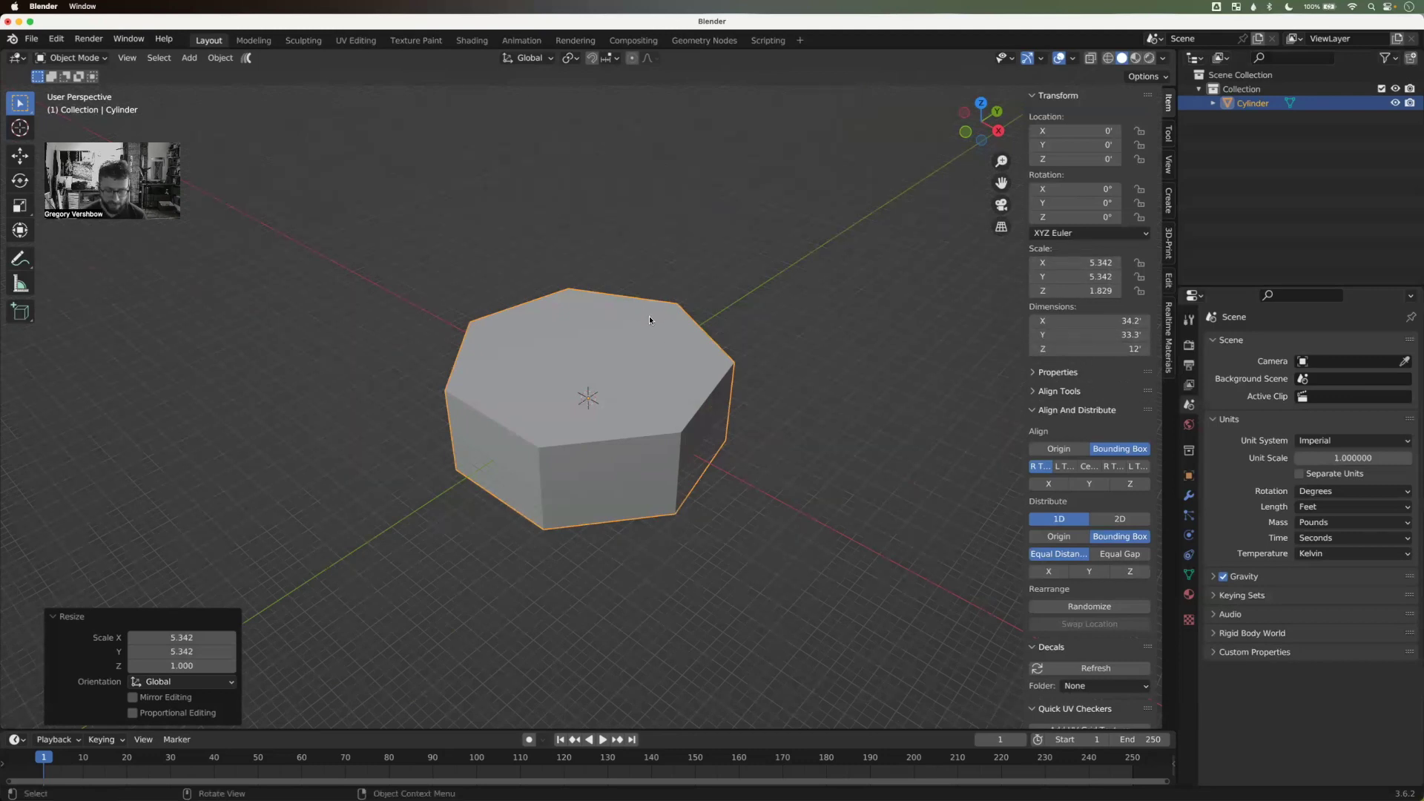
Step: Apply all transforms to the scaled cylinder
{"action": "key", "text": "ctrl"}
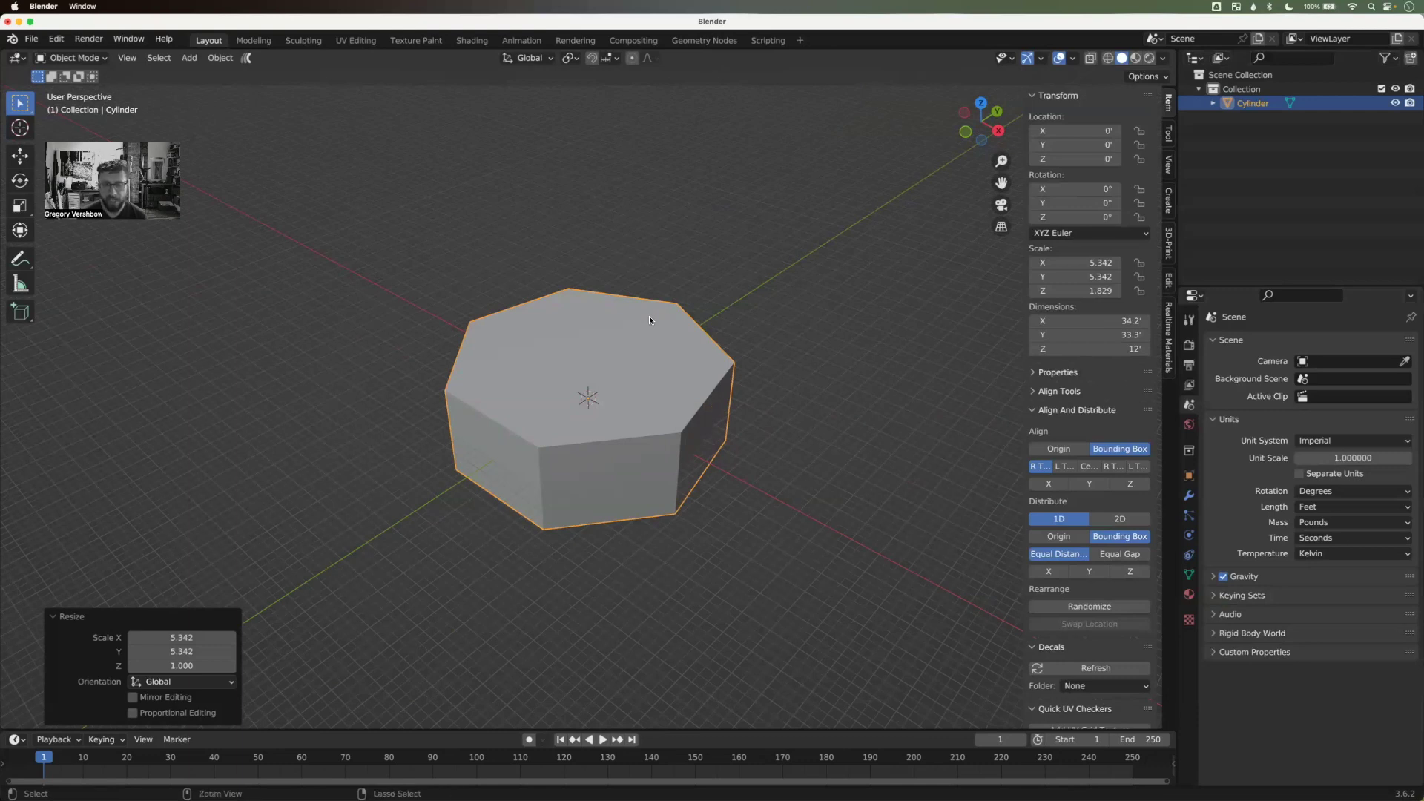
{"action": "key", "text": "ctrl+a"}
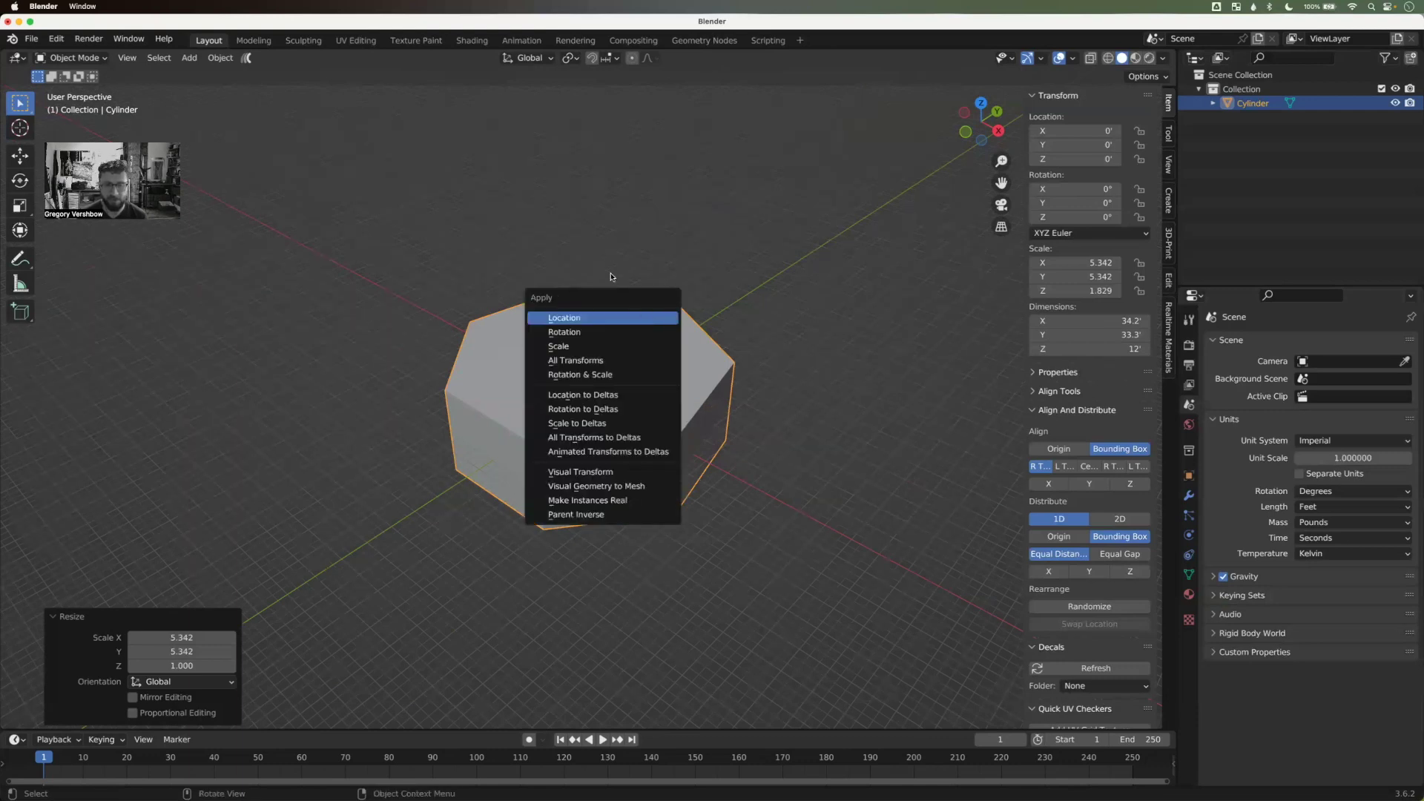
{"action": "left_click", "coordinate": [590, 363]}
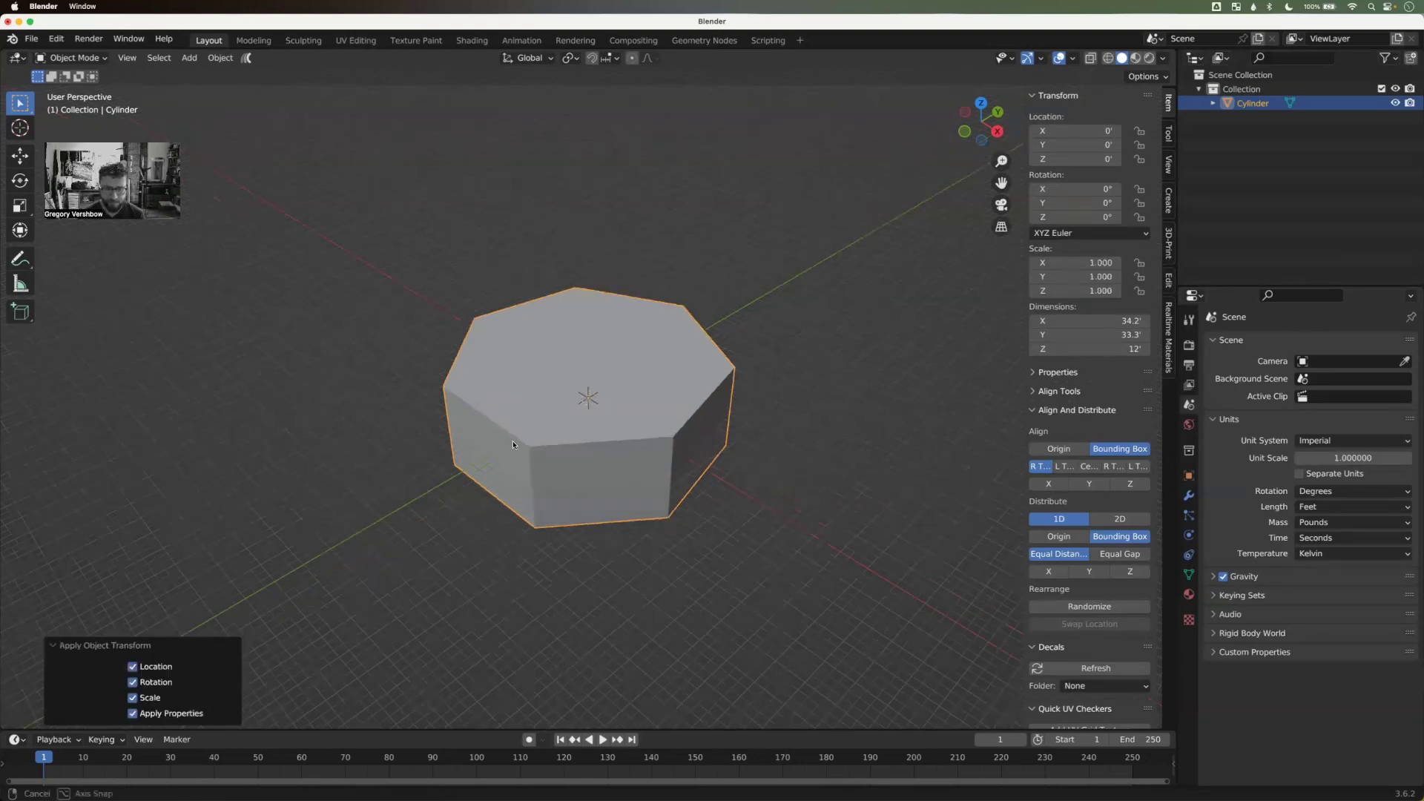
Step: Enter Edit Mode on the cylinder and select several of its edges one at a time in edge select mode
{"action": "middle_click_drag", "start_coordinate": [363, 433], "coordinate": [408, 411]}
{"action": "middle_click_drag", "start_coordinate": [620, 324], "coordinate": [620, 487]}
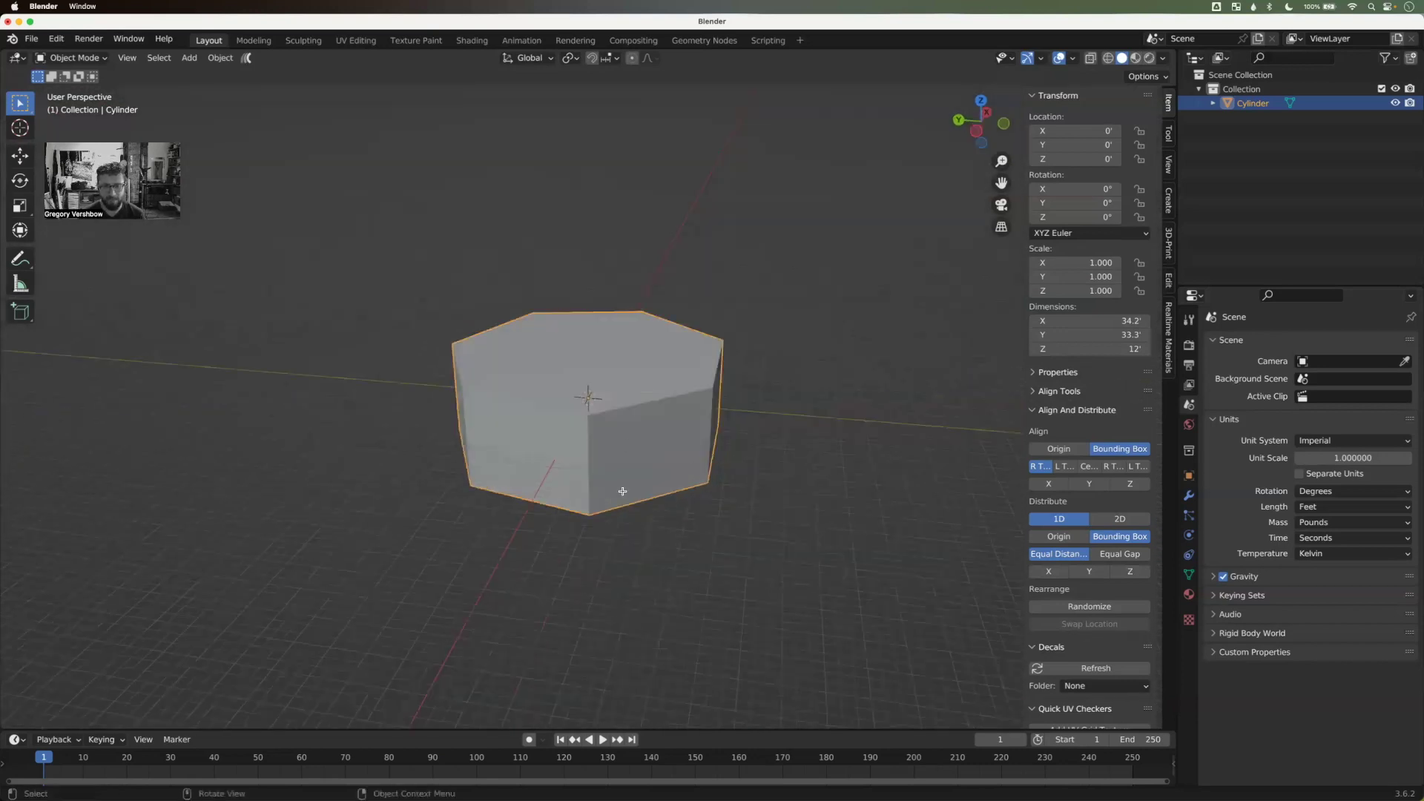
{"action": "key", "text": "Tab"}
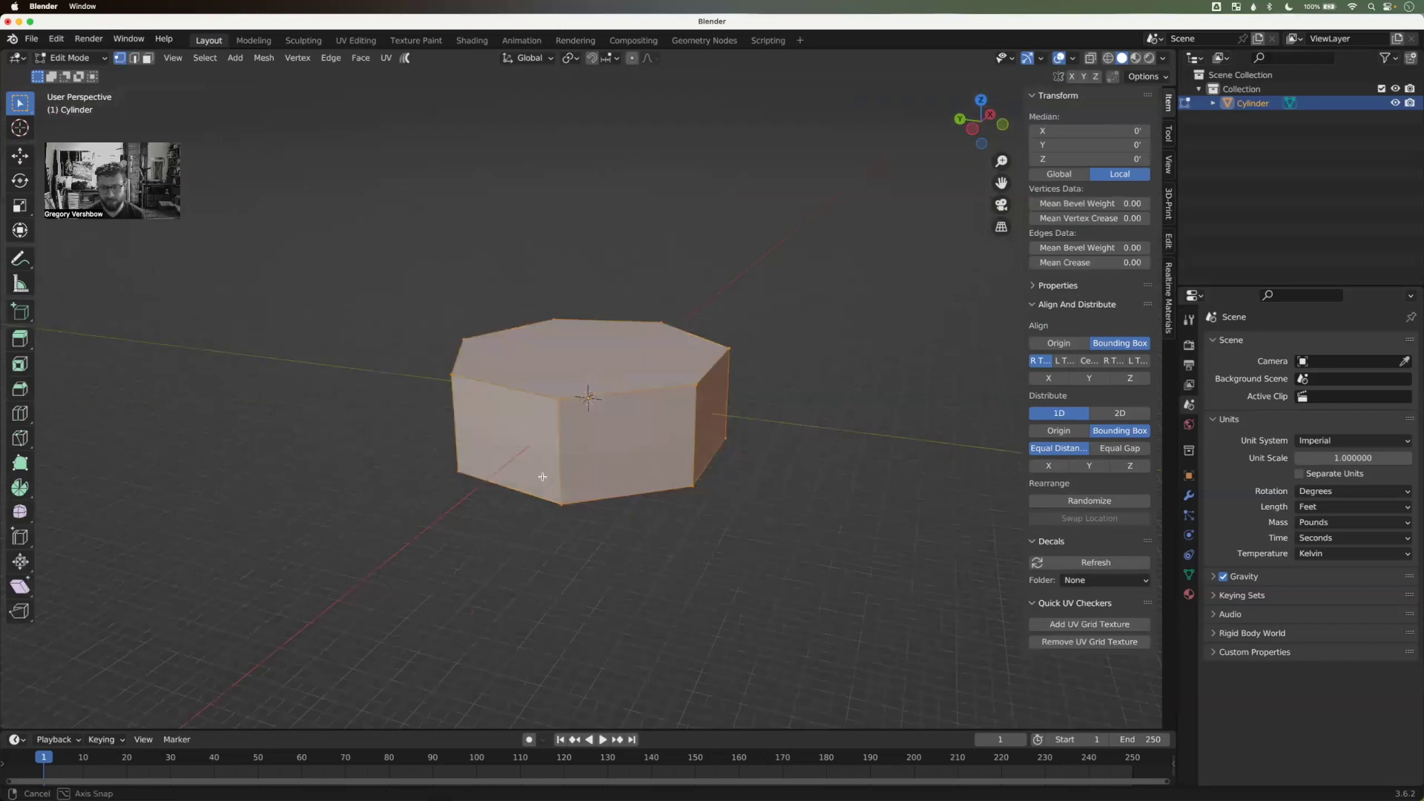
{"action": "middle_click_drag", "start_coordinate": [541, 480], "coordinate": [572, 369]}
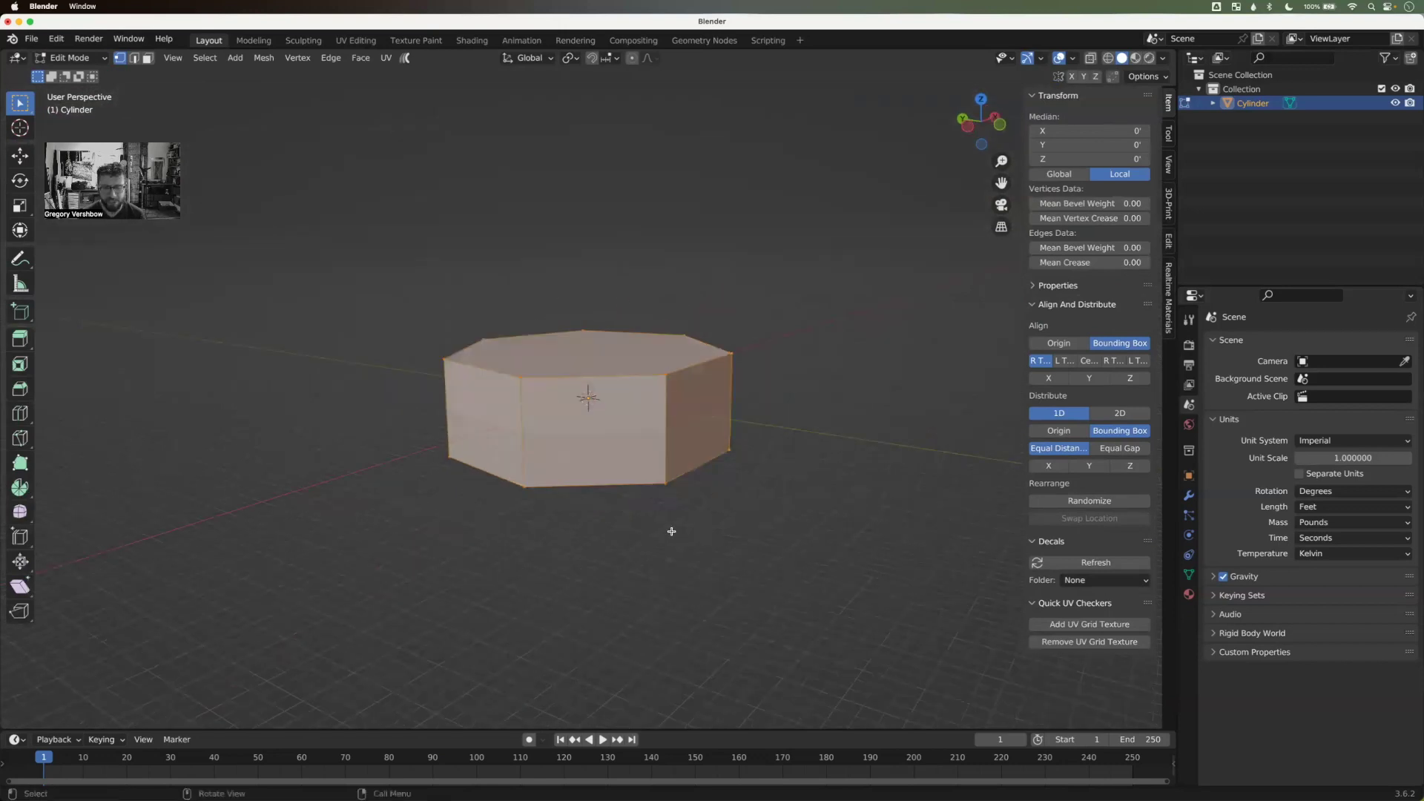
{"action": "key", "text": "2"}
{"action": "left_click", "coordinate": [561, 378]}
{"action": "left_click", "coordinate": [522, 419]}
{"action": "left_click", "coordinate": [578, 484]}
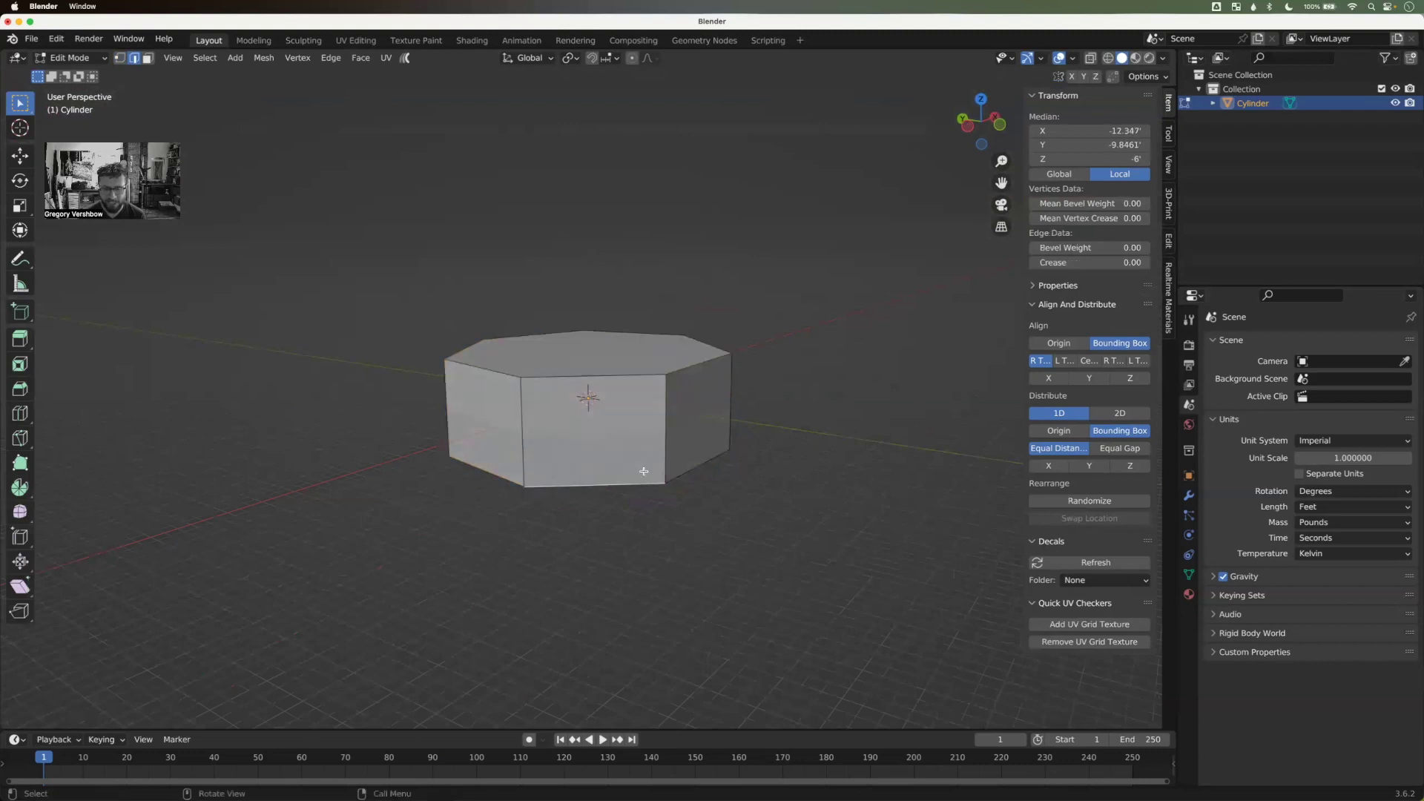
Step: Switch to face select mode, pick side and top faces one at a time, and clear the selection
{"action": "key", "text": "3"}
{"action": "left_click", "coordinate": [605, 434]}
{"action": "left_click", "coordinate": [710, 402]}
{"action": "left_click", "coordinate": [627, 357]}
{"action": "left_click", "coordinate": [477, 430]}
{"action": "left_click", "coordinate": [380, 435]}
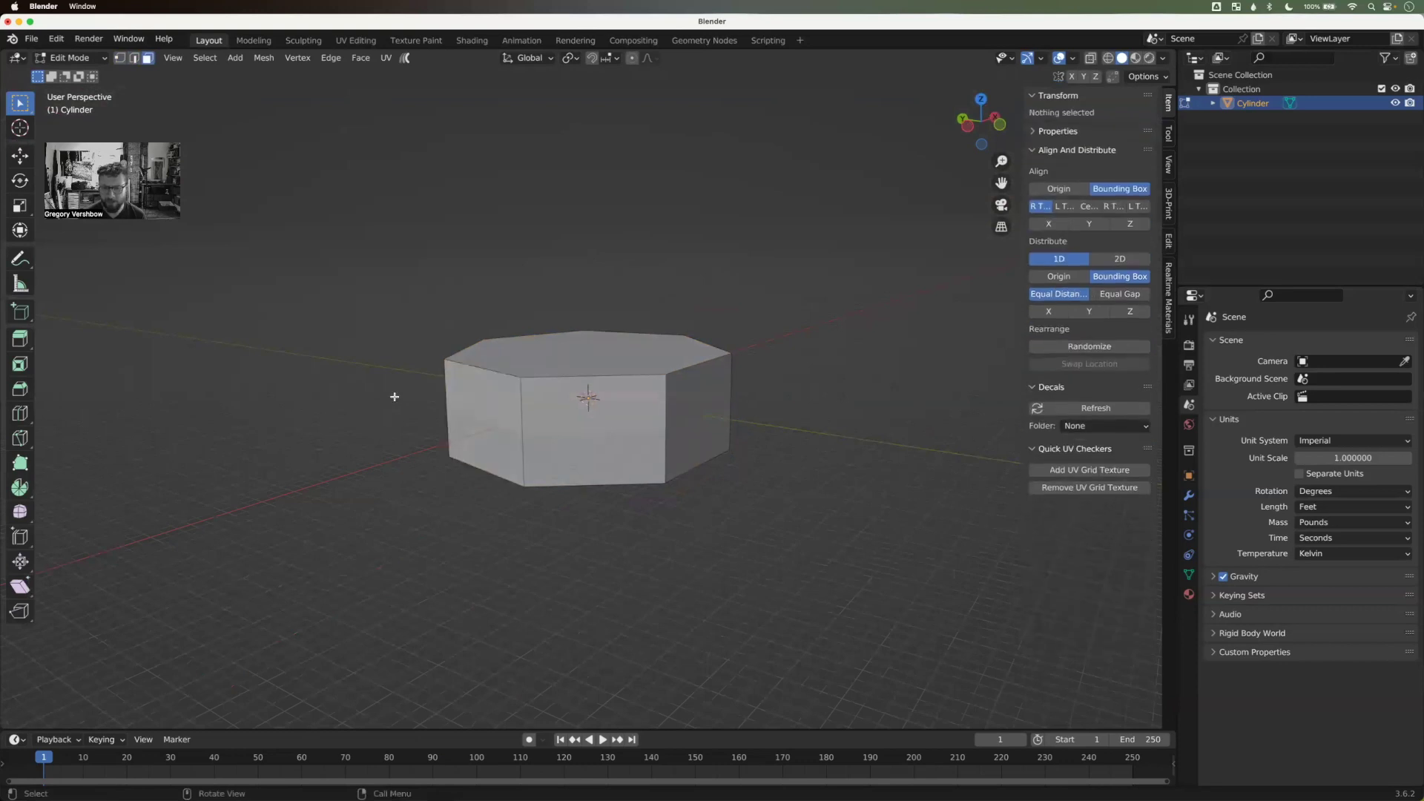
Step: Select the cylinder's bottom face and snap the 3D cursor to it with Cursor to Selected
{"action": "middle_click_drag", "start_coordinate": [486, 416], "coordinate": [389, 405]}
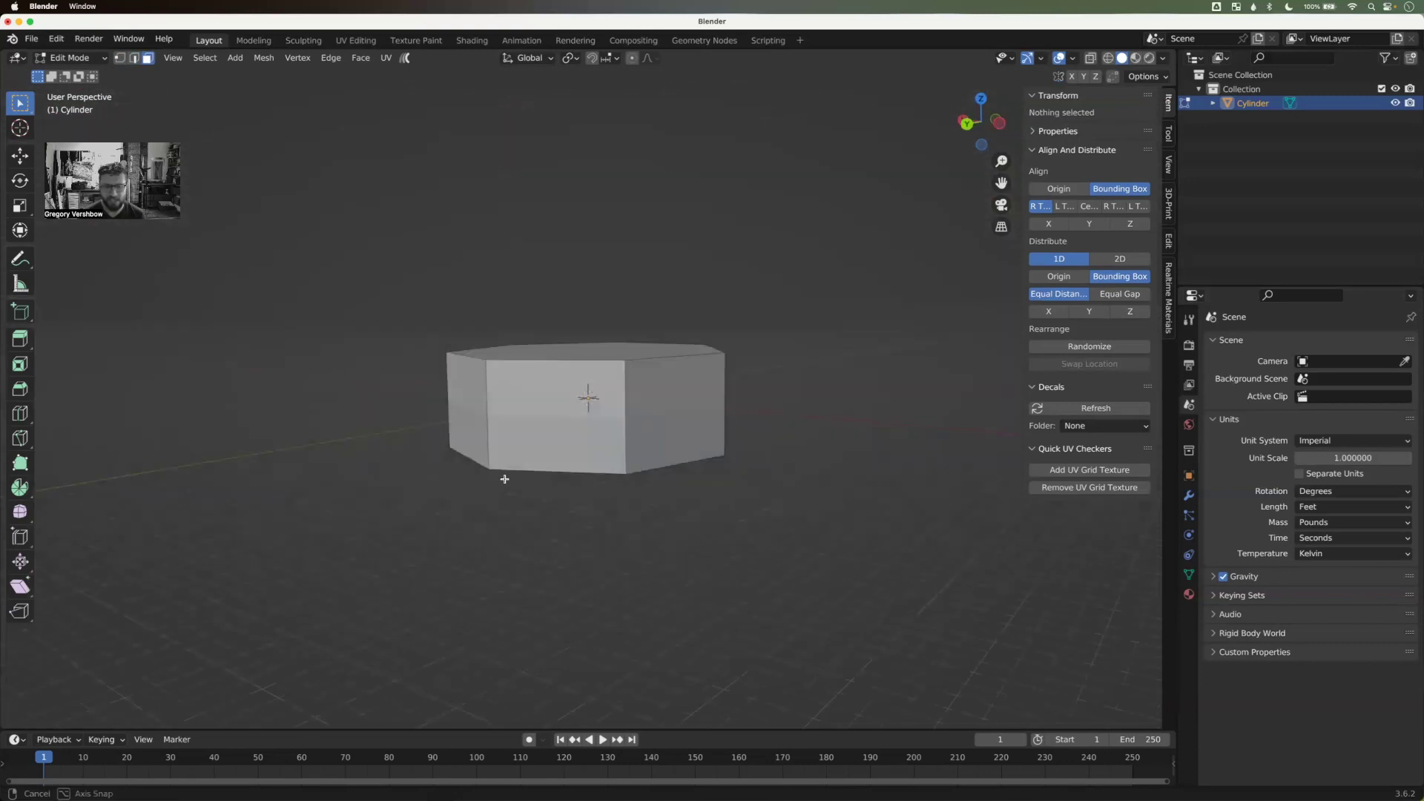
{"action": "middle_click_drag", "start_coordinate": [457, 295], "coordinate": [516, 331]}
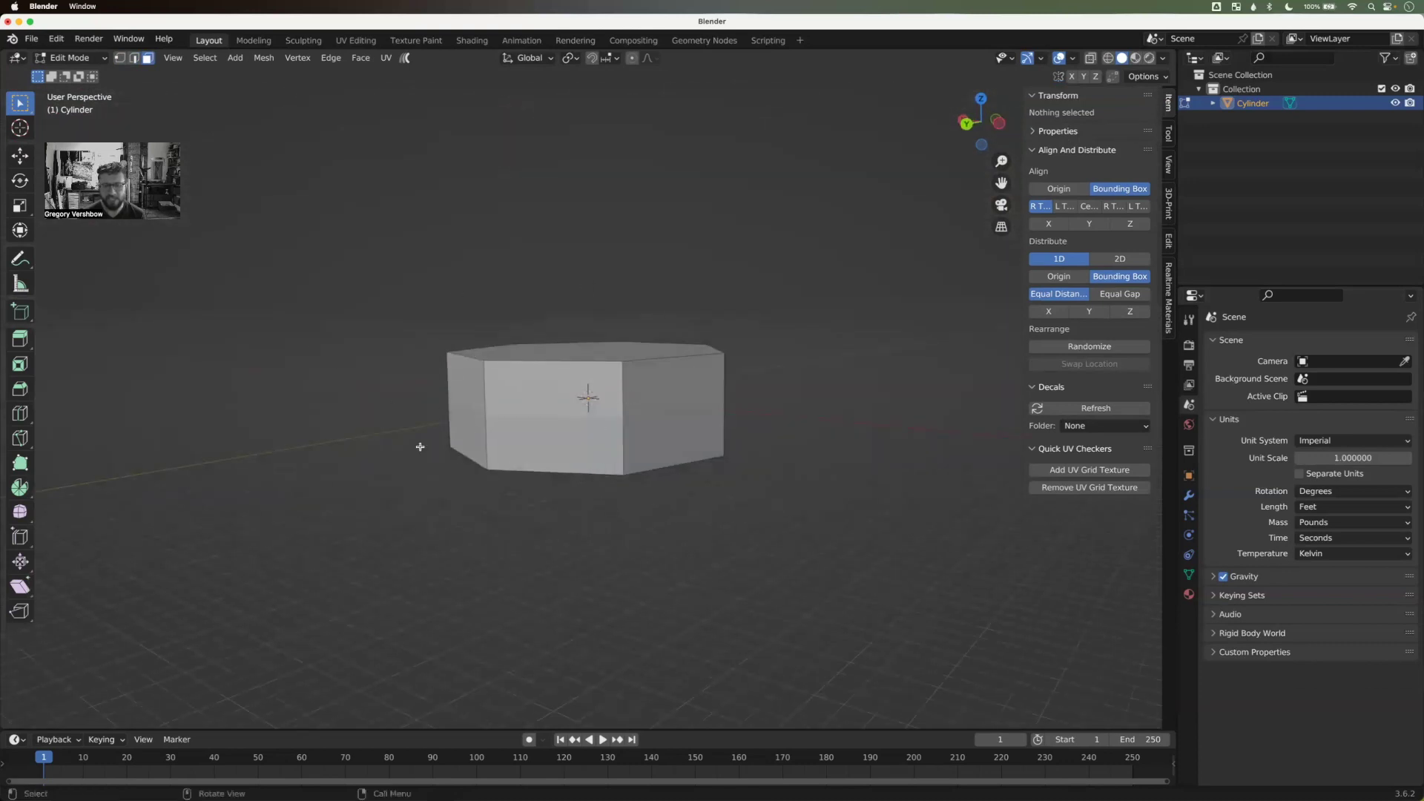
{"action": "middle_click_drag", "start_coordinate": [457, 465], "coordinate": [498, 444]}
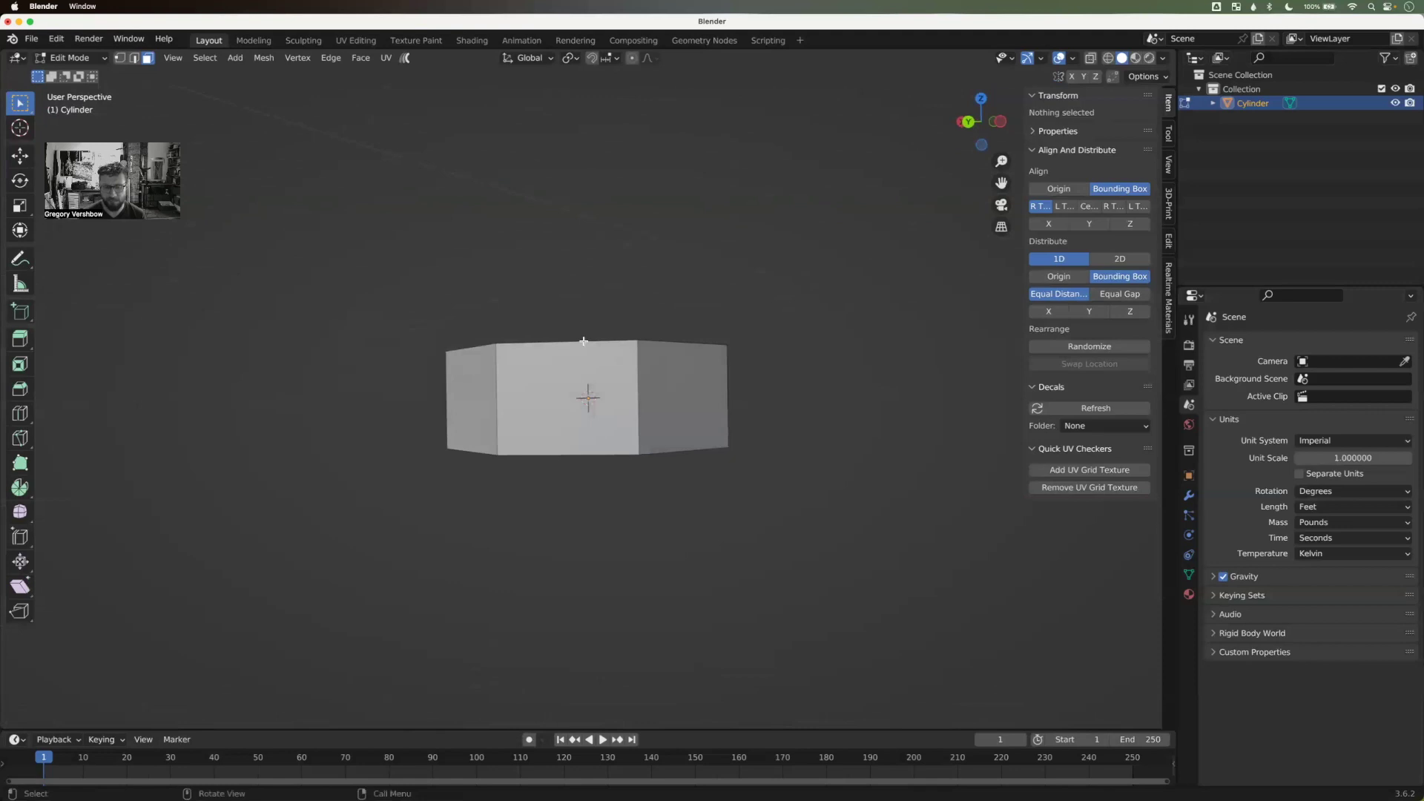
{"action": "middle_click_drag", "start_coordinate": [604, 566], "coordinate": [535, 493]}
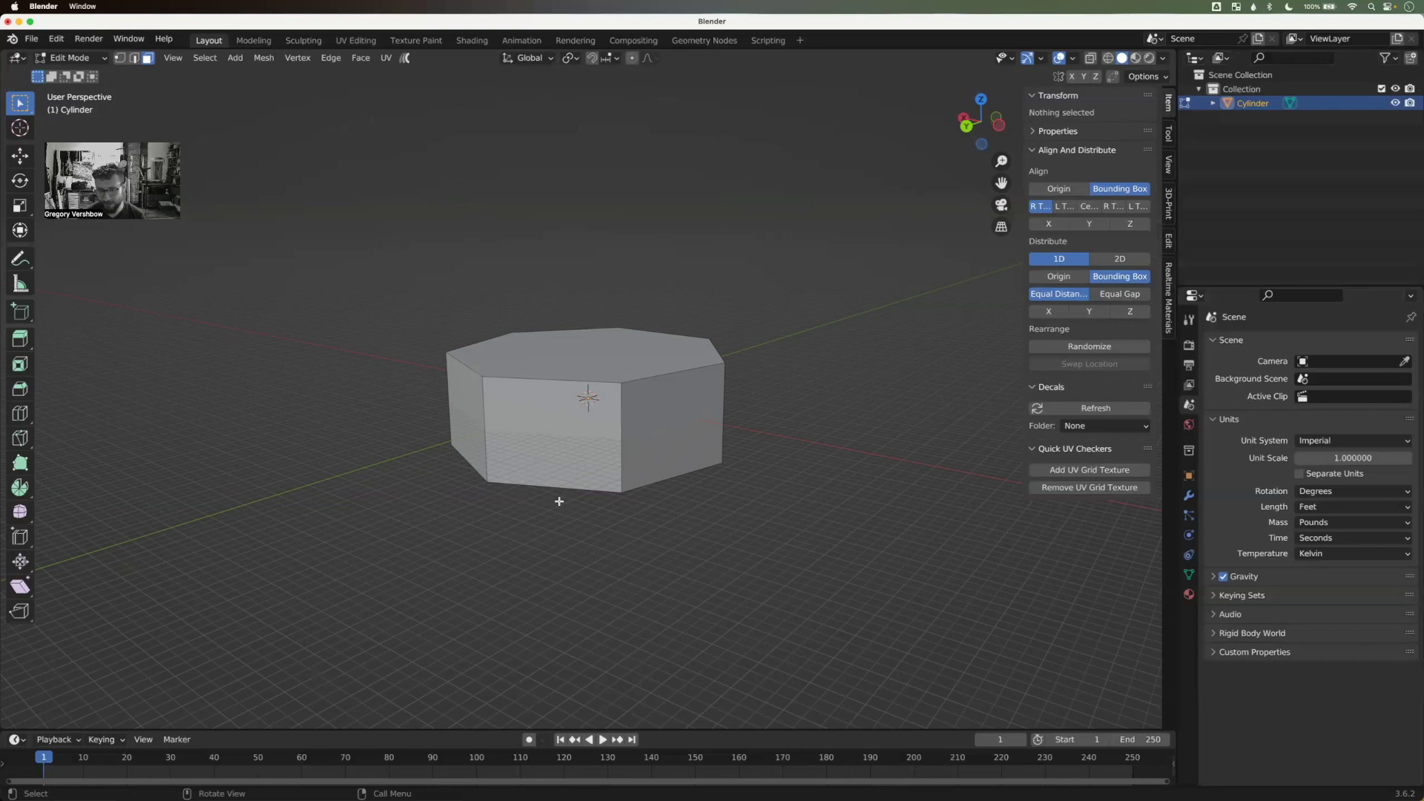
{"action": "middle_click_drag", "start_coordinate": [561, 505], "coordinate": [567, 434]}
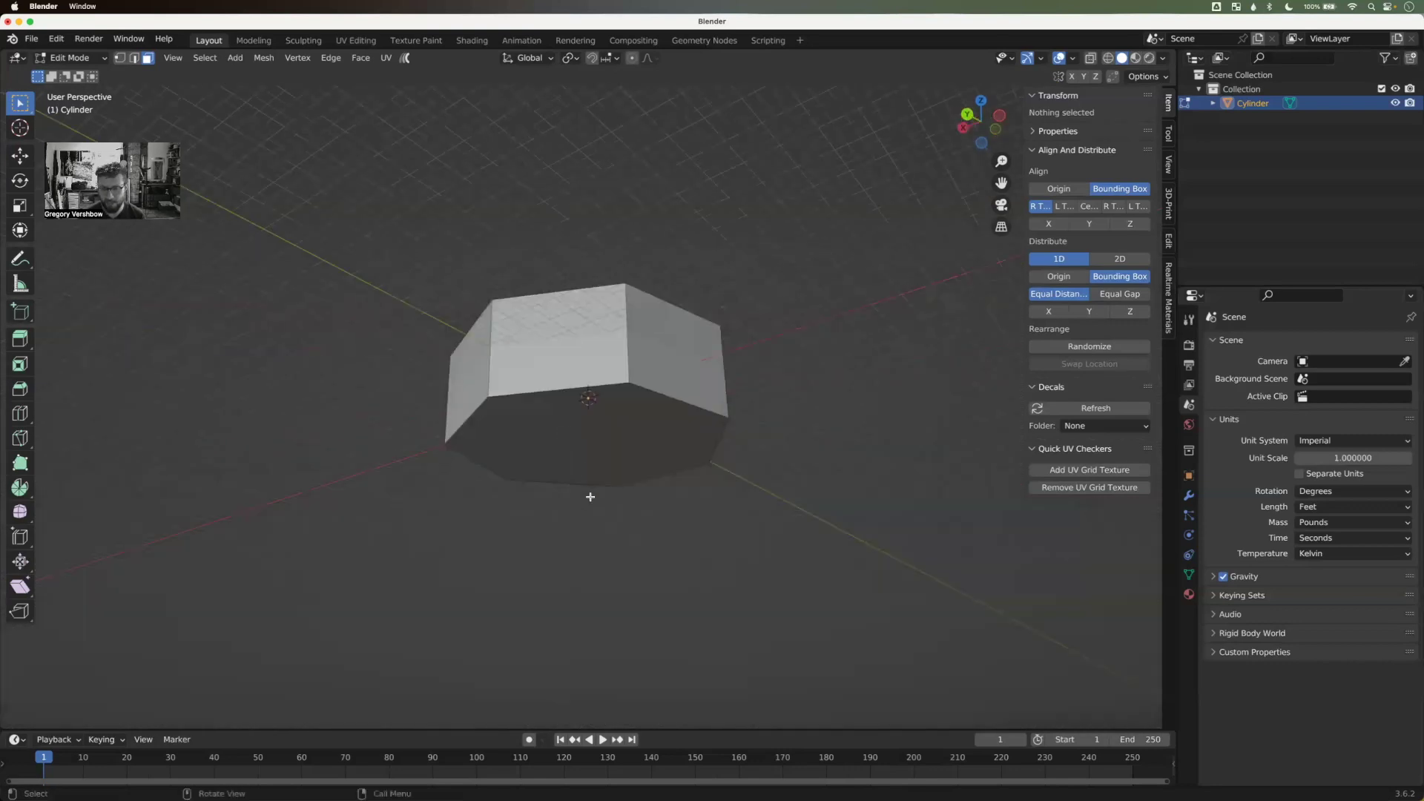
{"action": "left_click", "coordinate": [579, 478]}
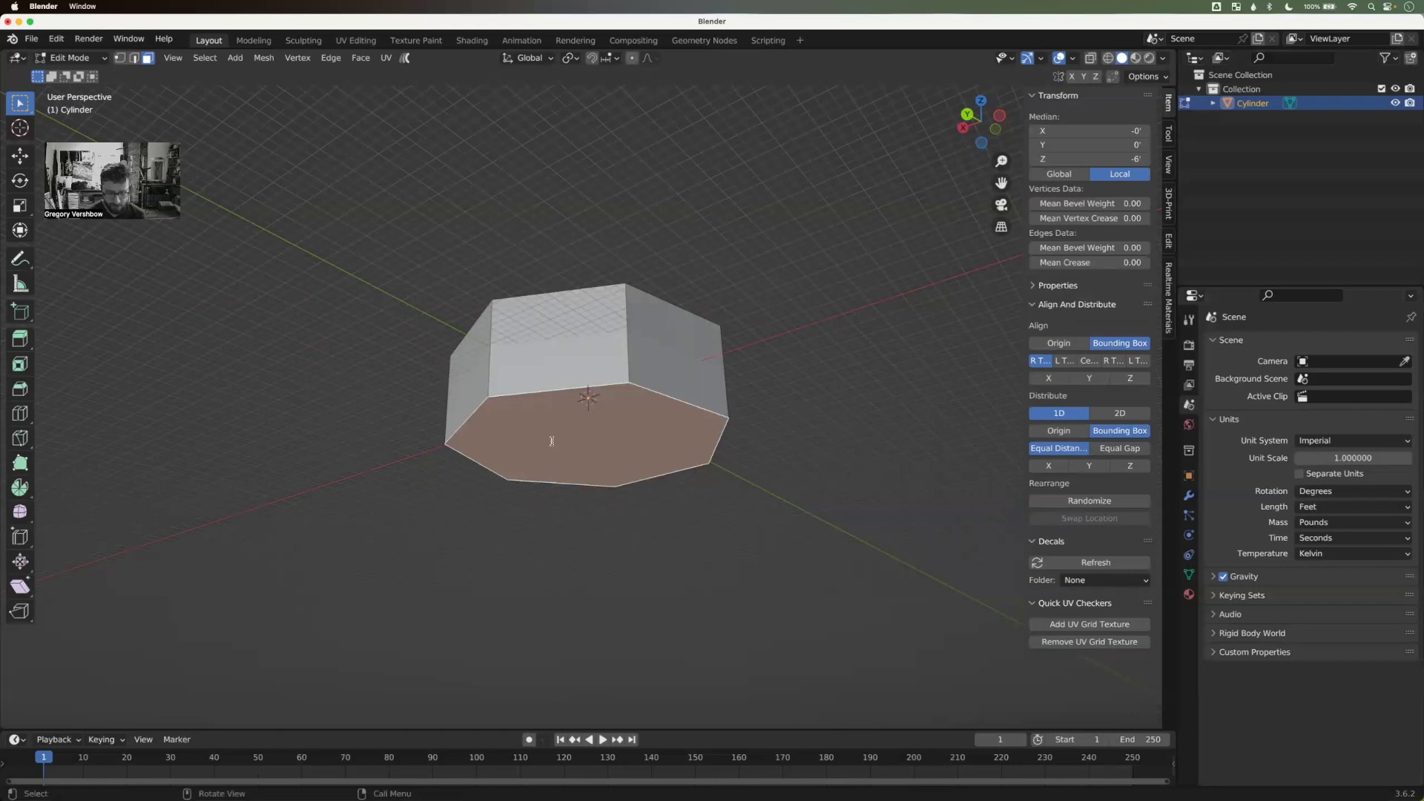
{"action": "key", "text": "F3"}
{"action": "type", "text": "cursor"}
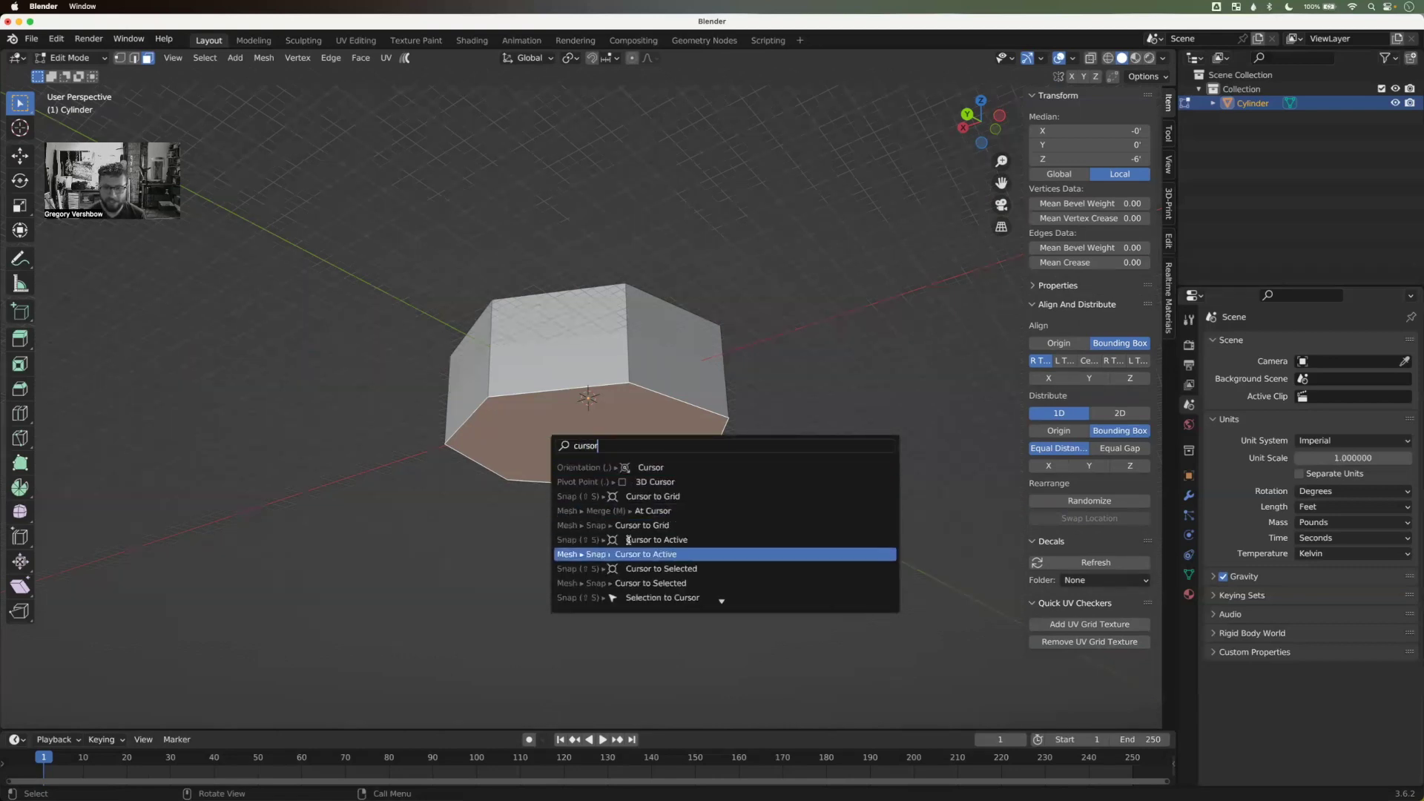
{"action": "left_click", "coordinate": [679, 569]}
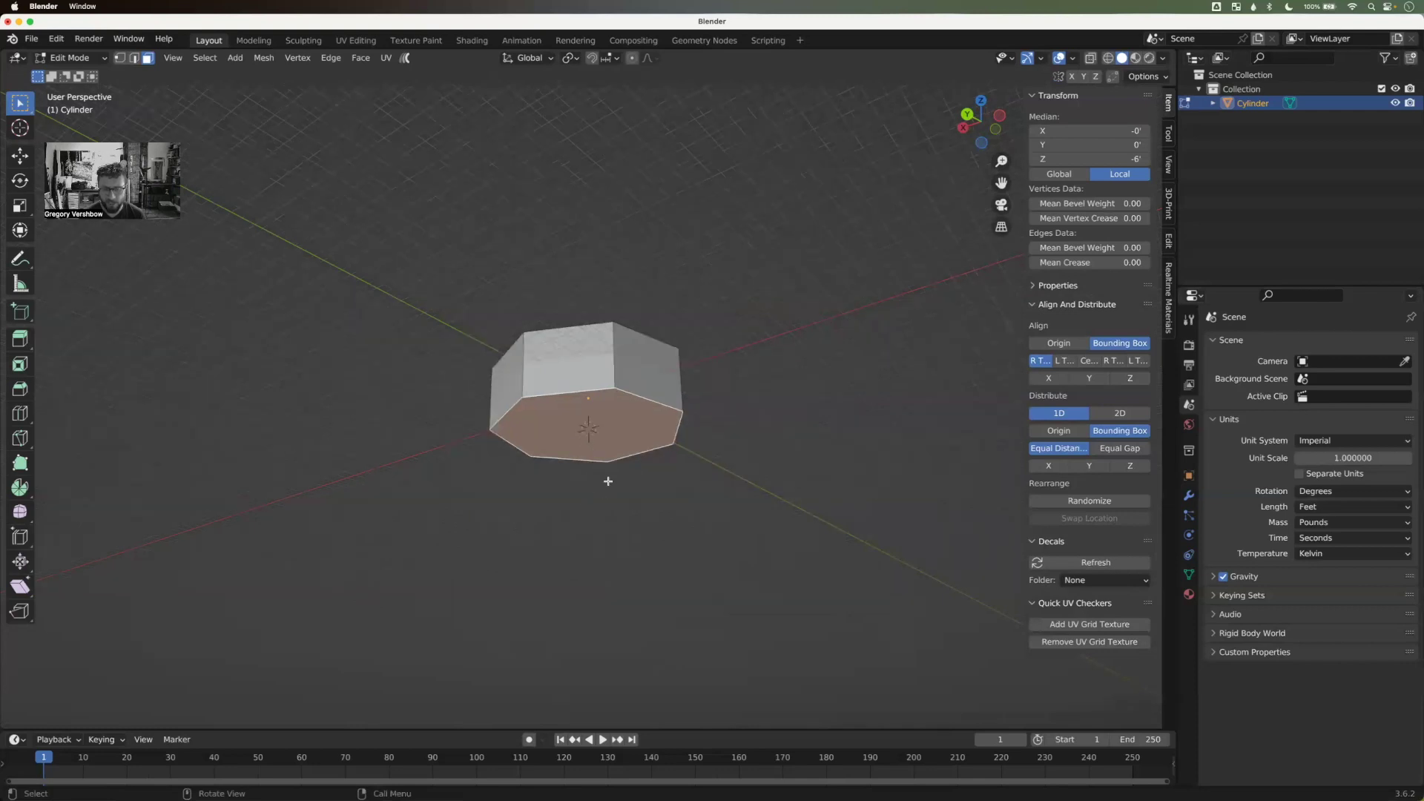
Step: Try adding a UV sphere at the 3D cursor on the bottom face, and undo it
{"action": "scroll", "coordinate": [607, 482], "scroll_direction": "up", "scroll_amount": 3}
{"action": "middle_click_drag", "start_coordinate": [610, 381], "coordinate": [559, 478]}
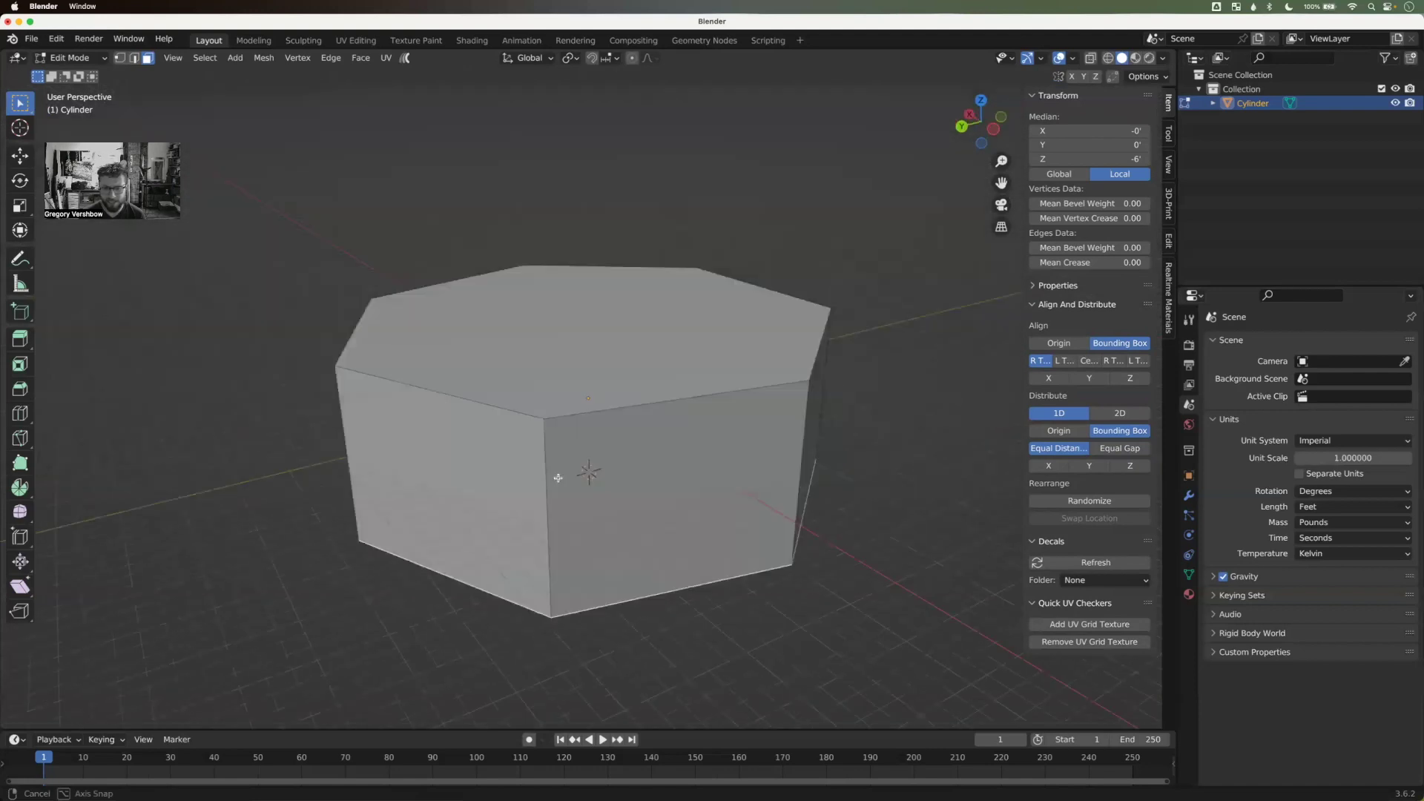
{"action": "middle_click_drag", "start_coordinate": [442, 438], "coordinate": [569, 508]}
{"action": "scroll", "coordinate": [532, 525], "scroll_direction": "down", "scroll_amount": 3}
{"action": "key", "text": "shift"}
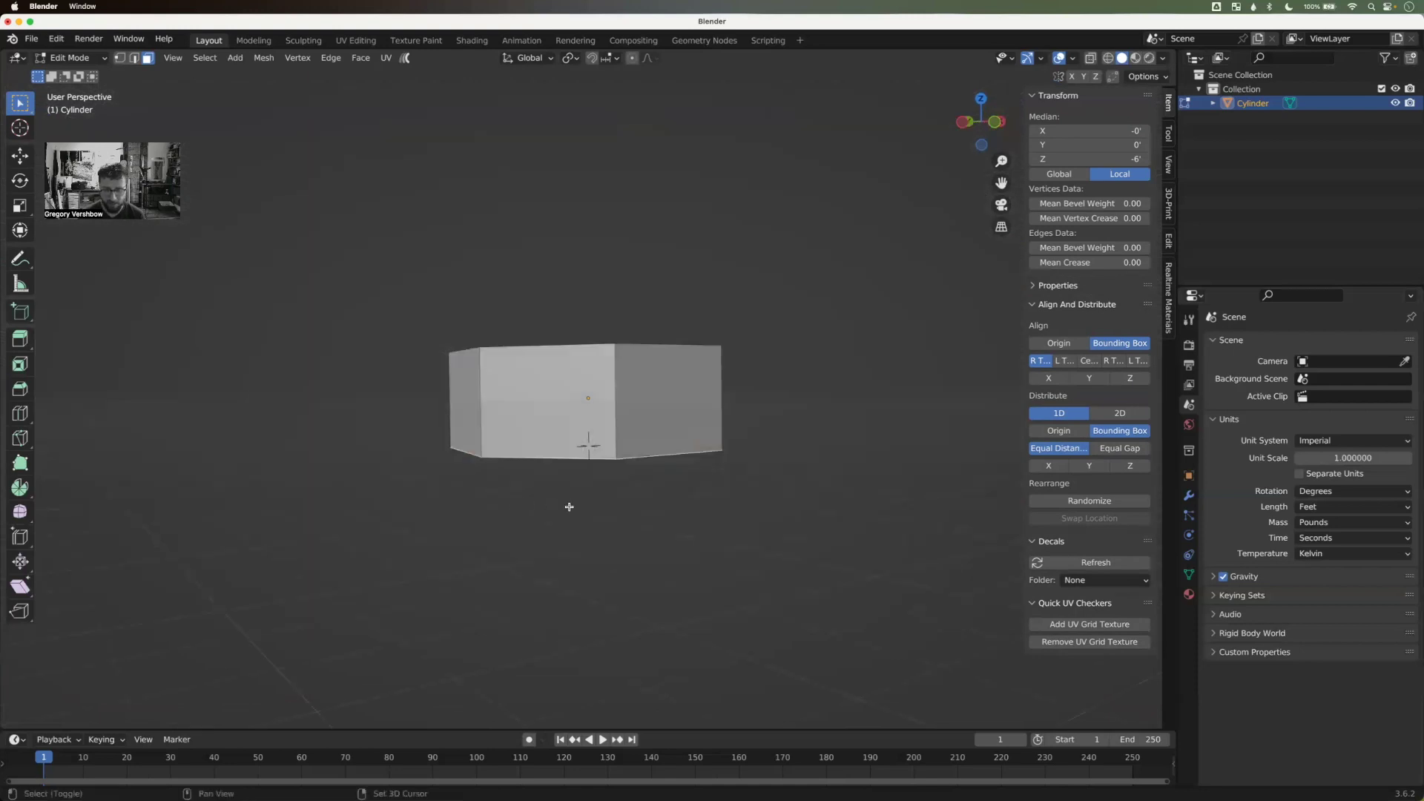
{"action": "key", "text": "shift+a"}
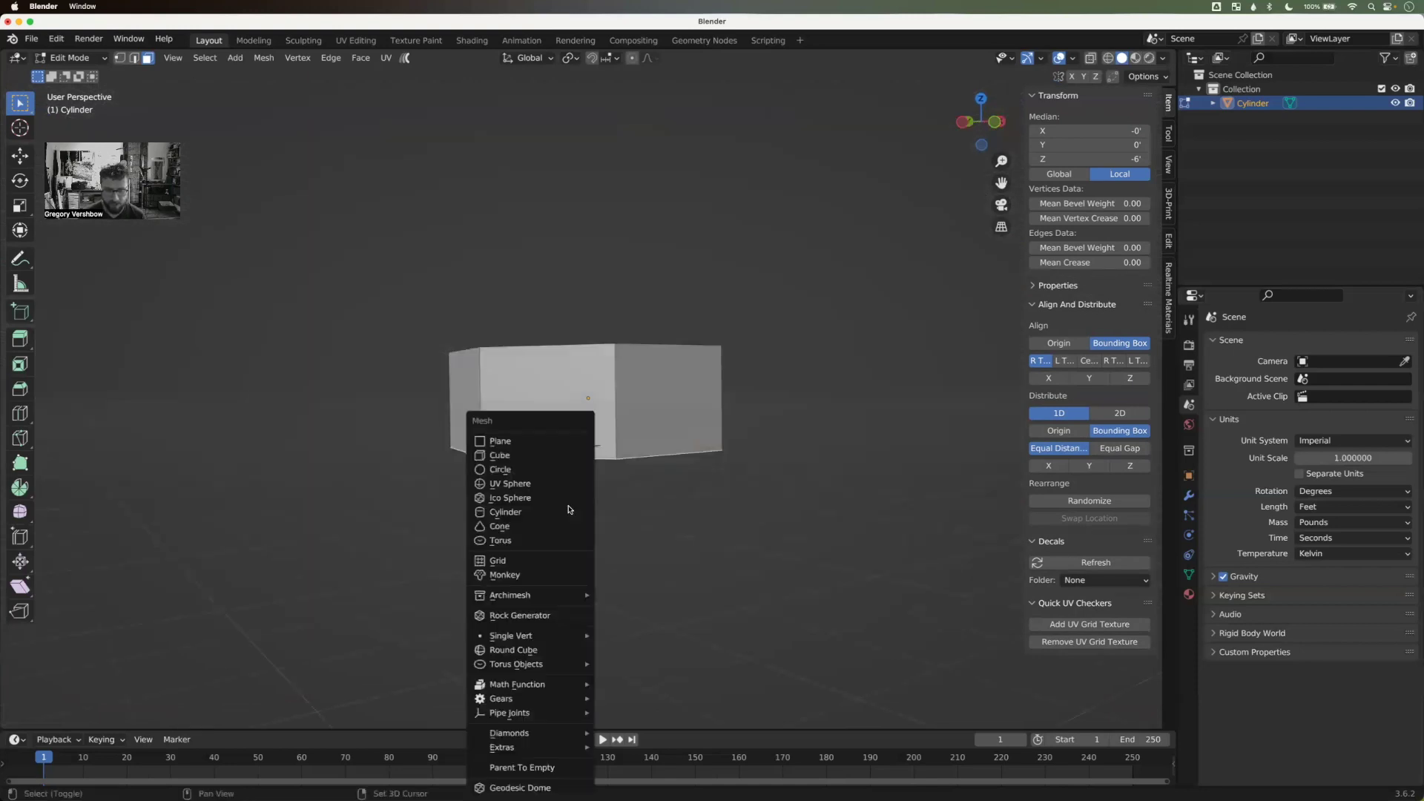
{"action": "left_click", "coordinate": [527, 483]}
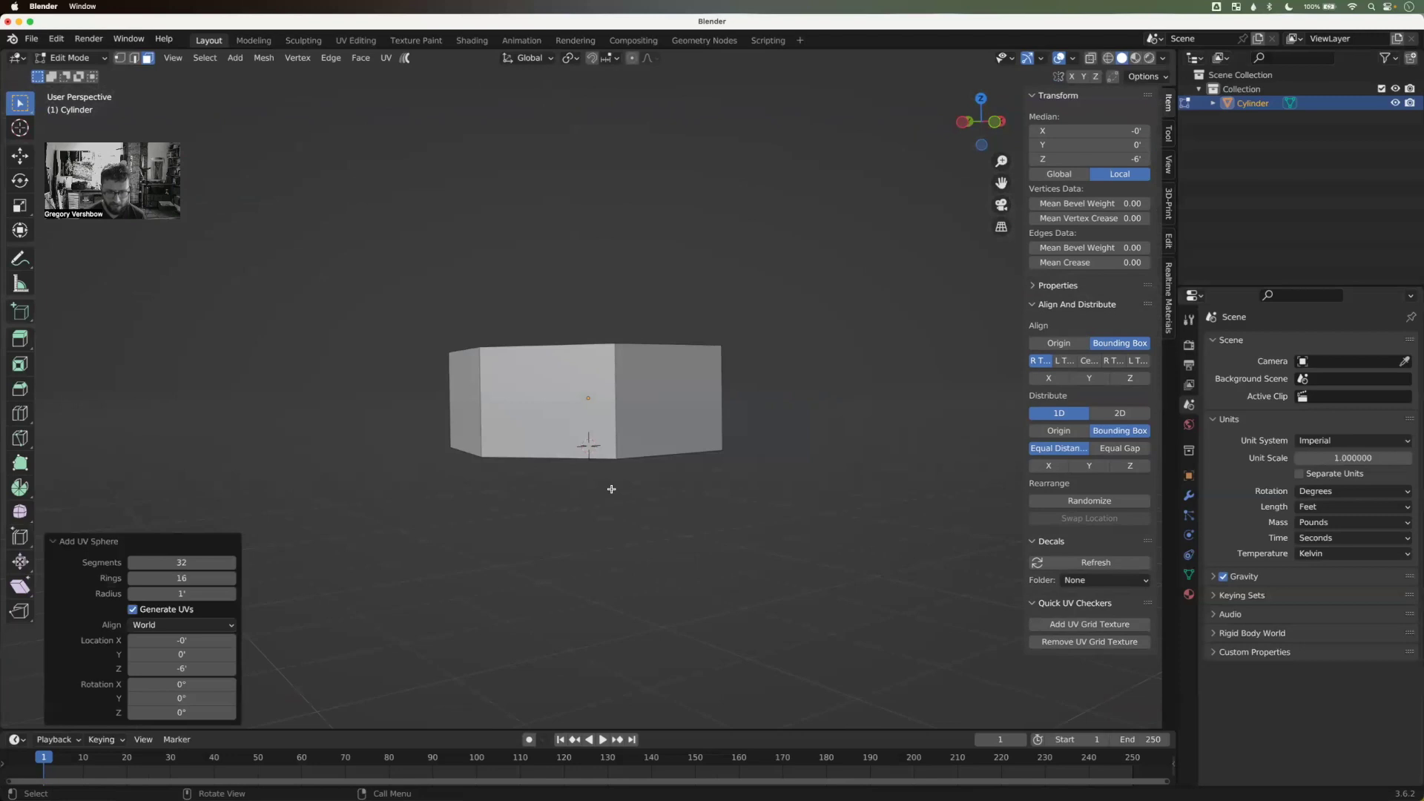
{"action": "key", "text": "ctrl"}
{"action": "key", "text": "ctrl+z"}
Step: Turn on X-ray display to see through the cylinder's walls
{"action": "key", "text": "alt"}
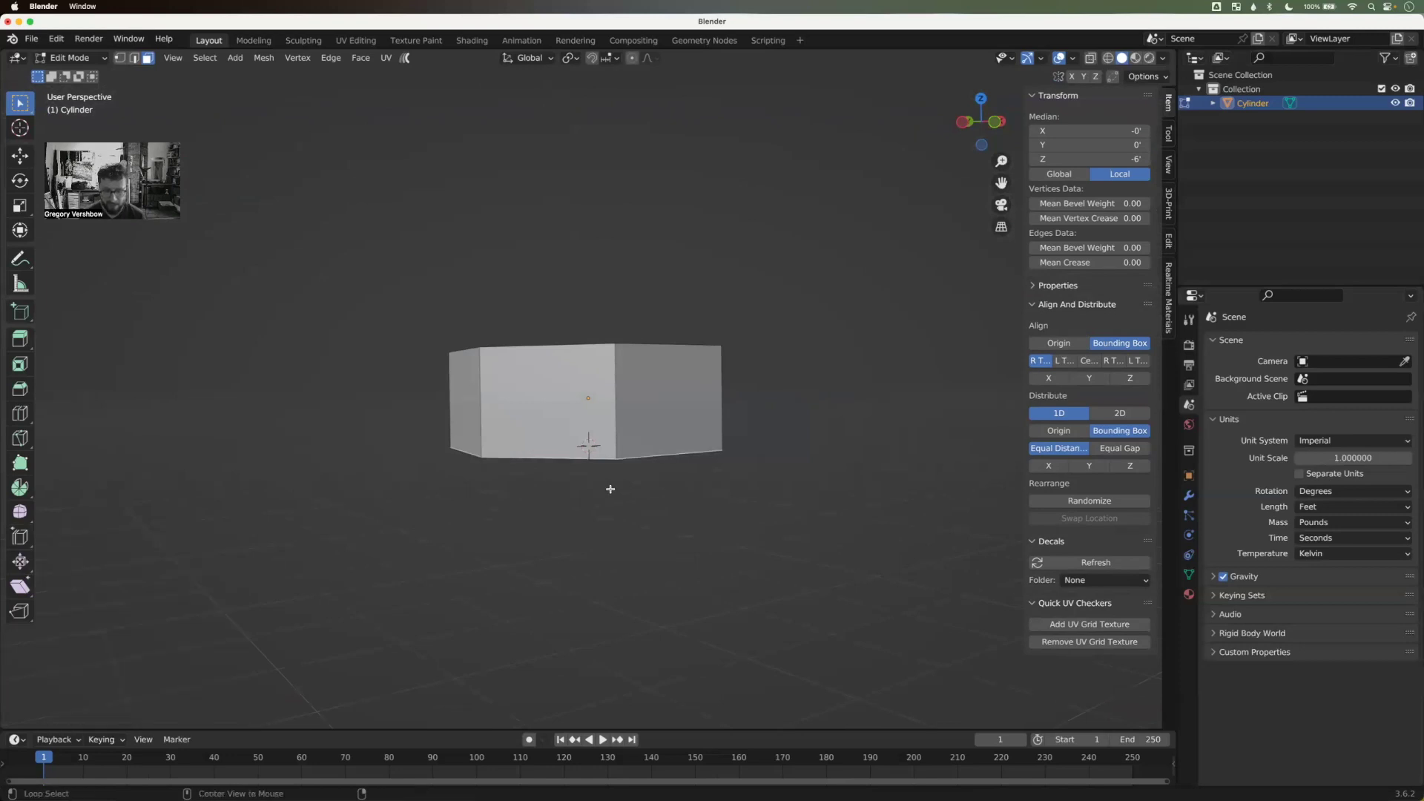
{"action": "key", "text": "alt+z"}
{"action": "key", "text": "ctrl+z"}
{"action": "scroll", "coordinate": [610, 489], "scroll_direction": "up", "scroll_amount": 4}
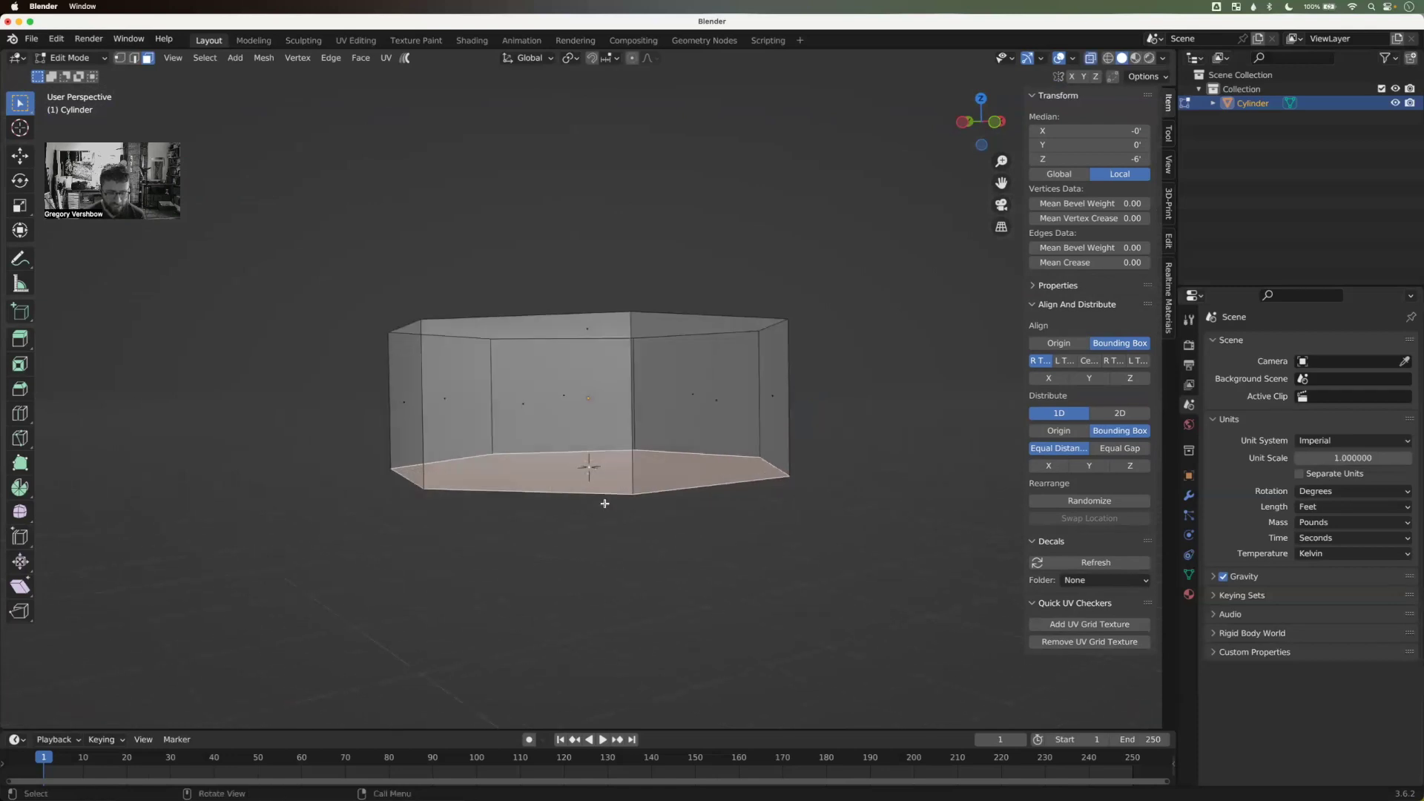
Step: Add a test UV sphere at the 3D cursor in the see-through cylinder, and undo it
{"action": "key", "text": "shift+a"}
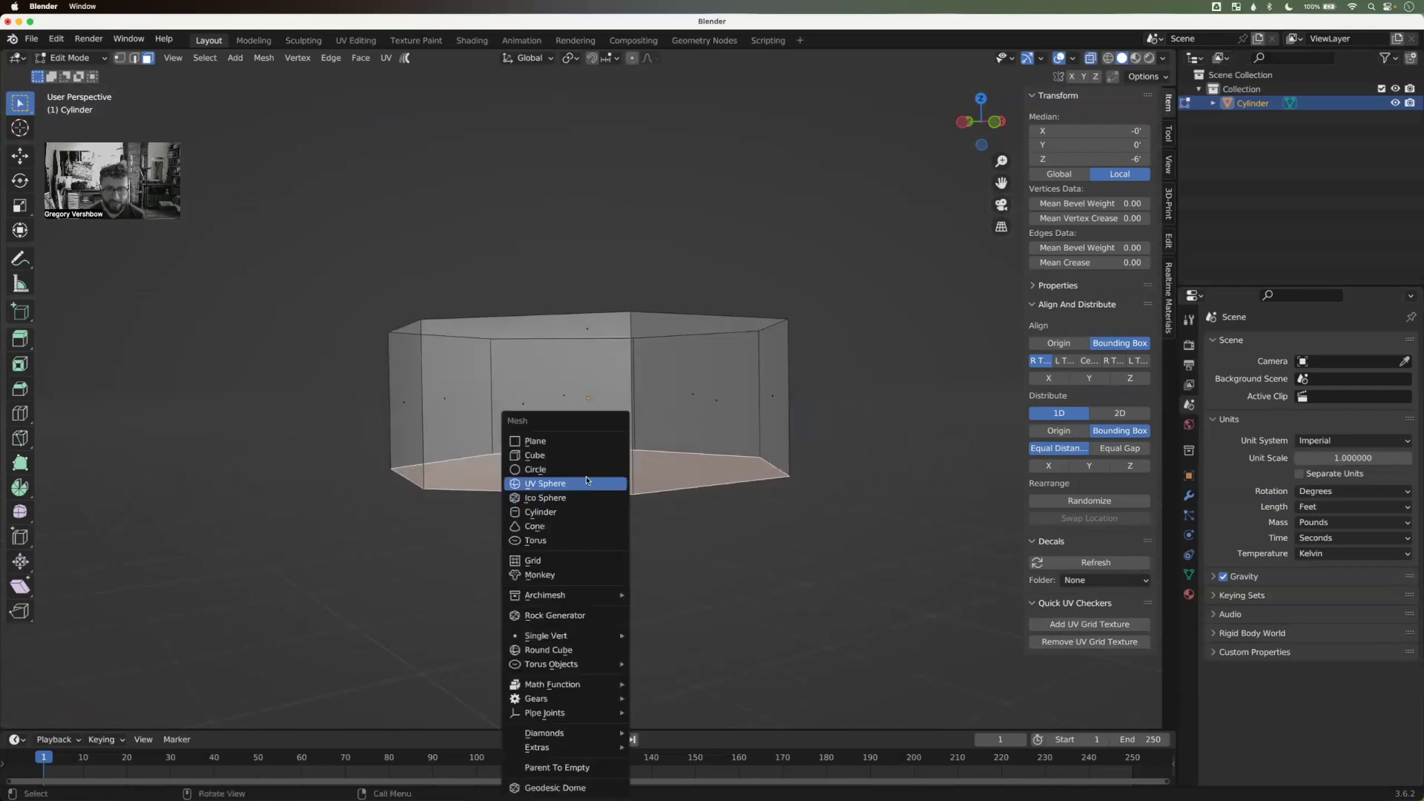
{"action": "left_click", "coordinate": [589, 486]}
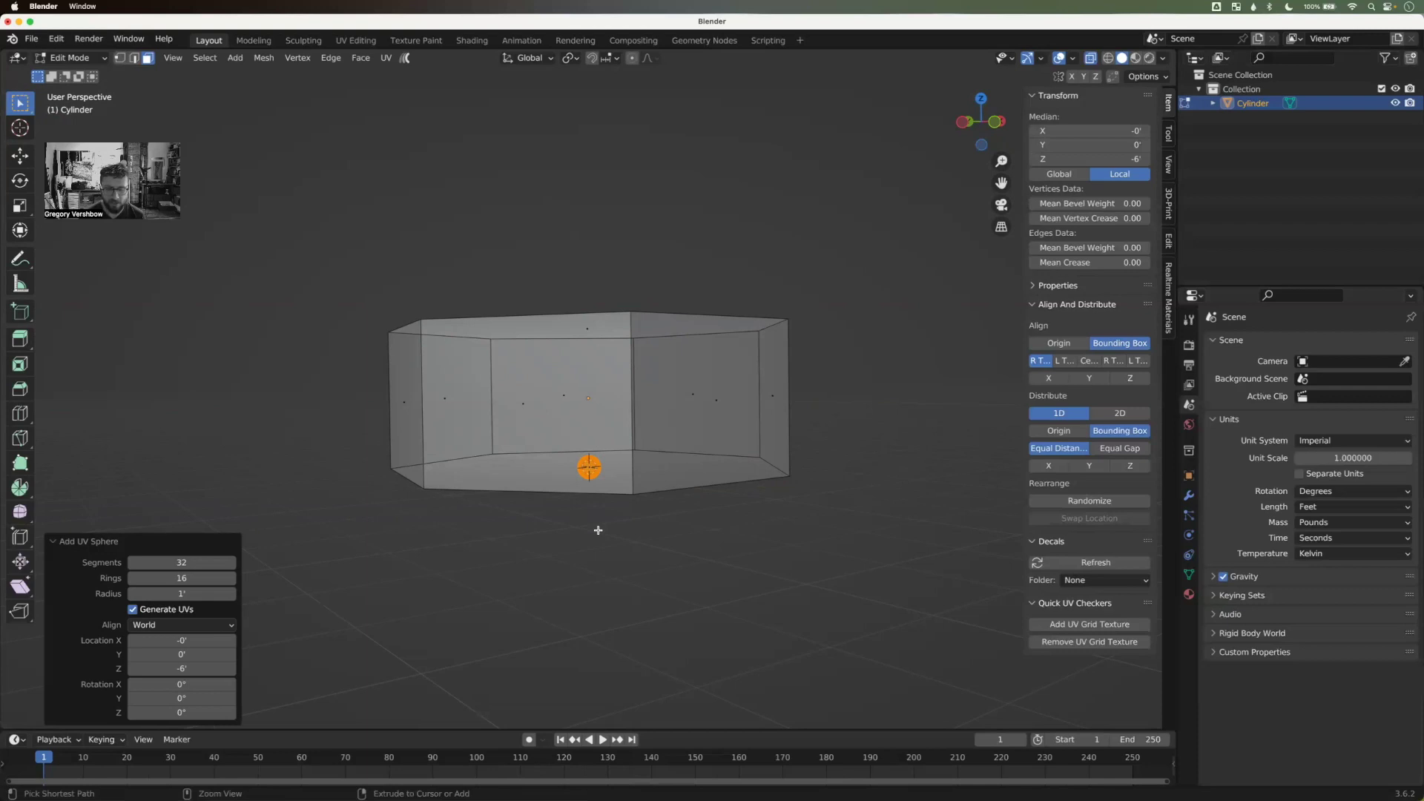
{"action": "key", "text": "ctrl+z"}
Step: Return to Object Mode and set the cylinder's origin to the 3D cursor at its base
{"action": "middle_click_drag", "start_coordinate": [502, 499], "coordinate": [602, 503]}
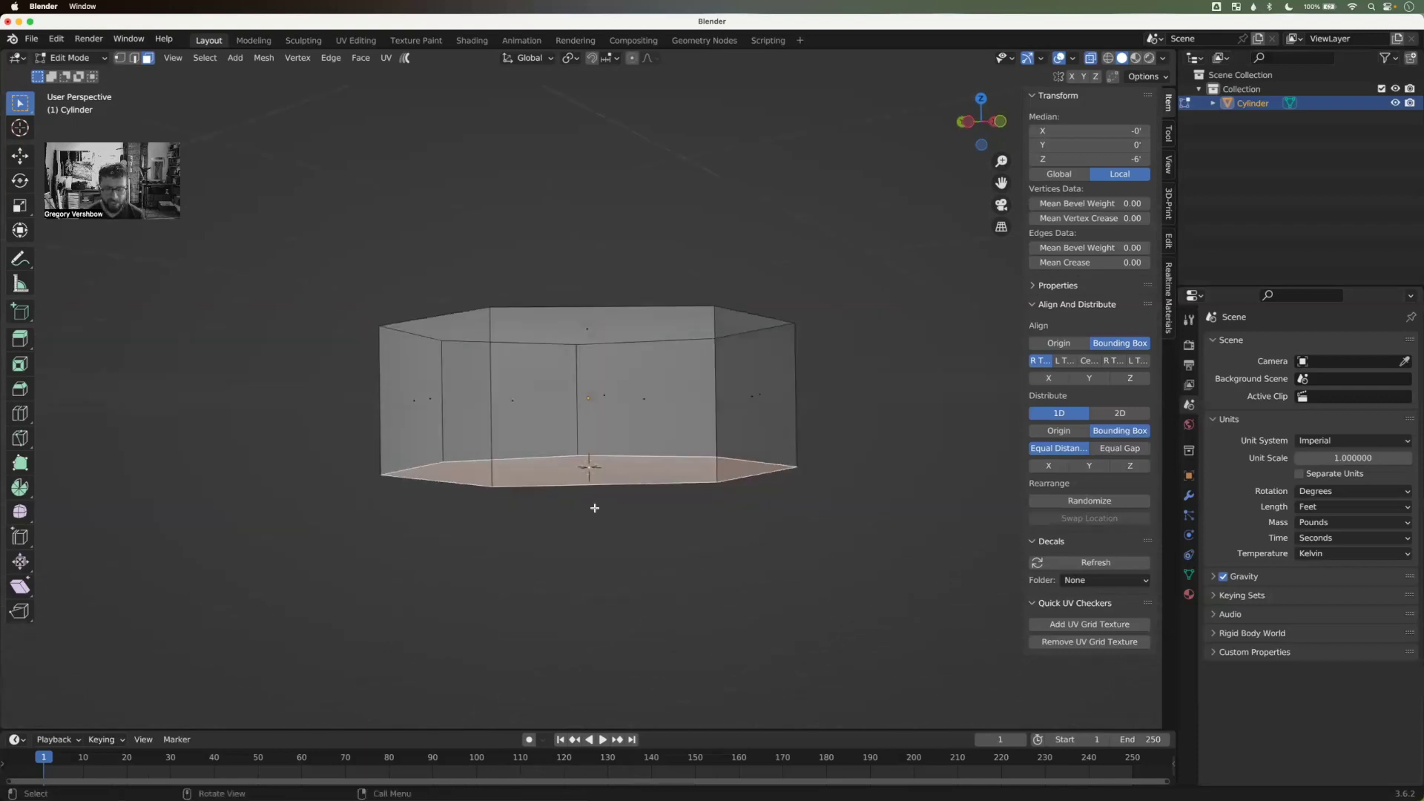
{"action": "key", "text": "Tab"}
{"action": "middle_click_drag", "start_coordinate": [590, 512], "coordinate": [568, 369]}
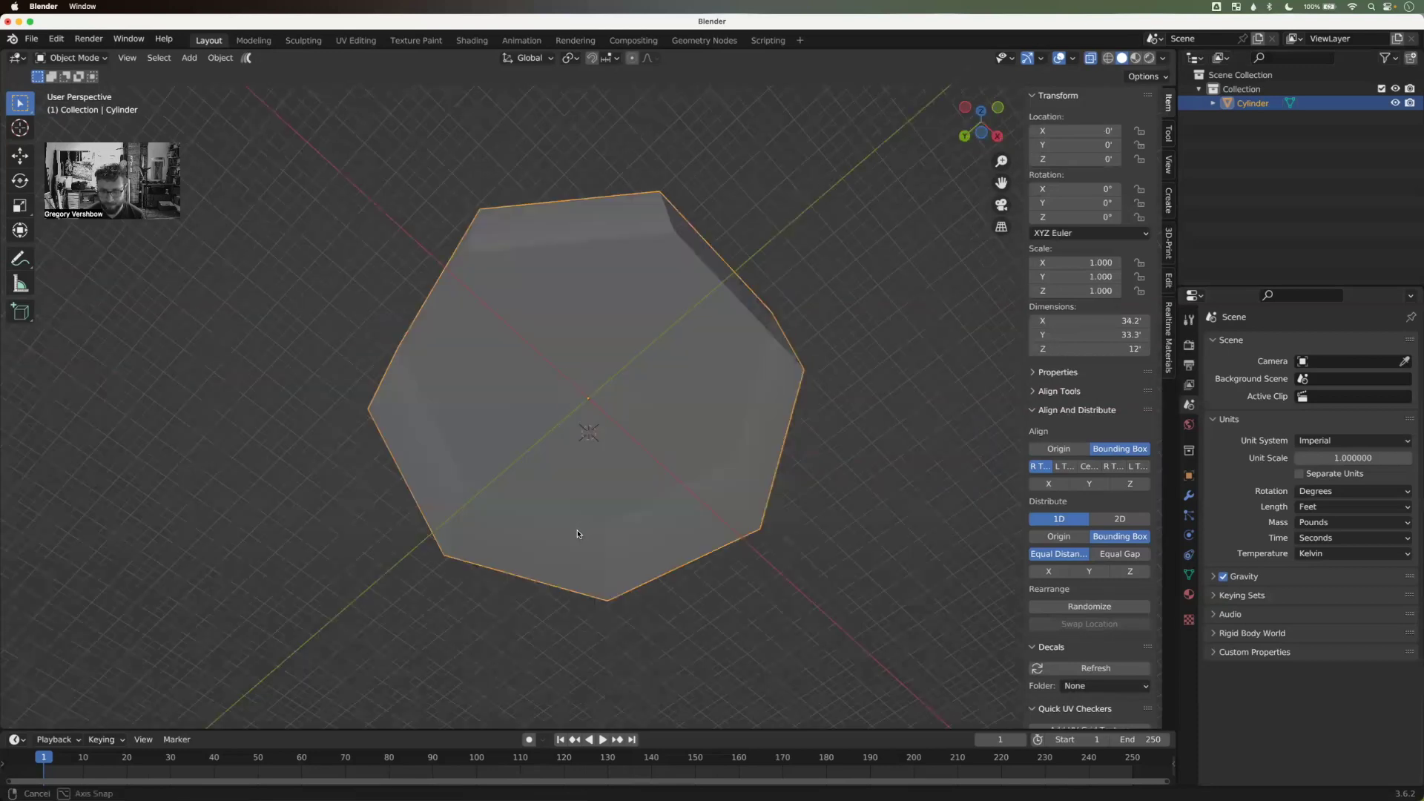
{"action": "middle_click_drag", "start_coordinate": [581, 532], "coordinate": [580, 529]}
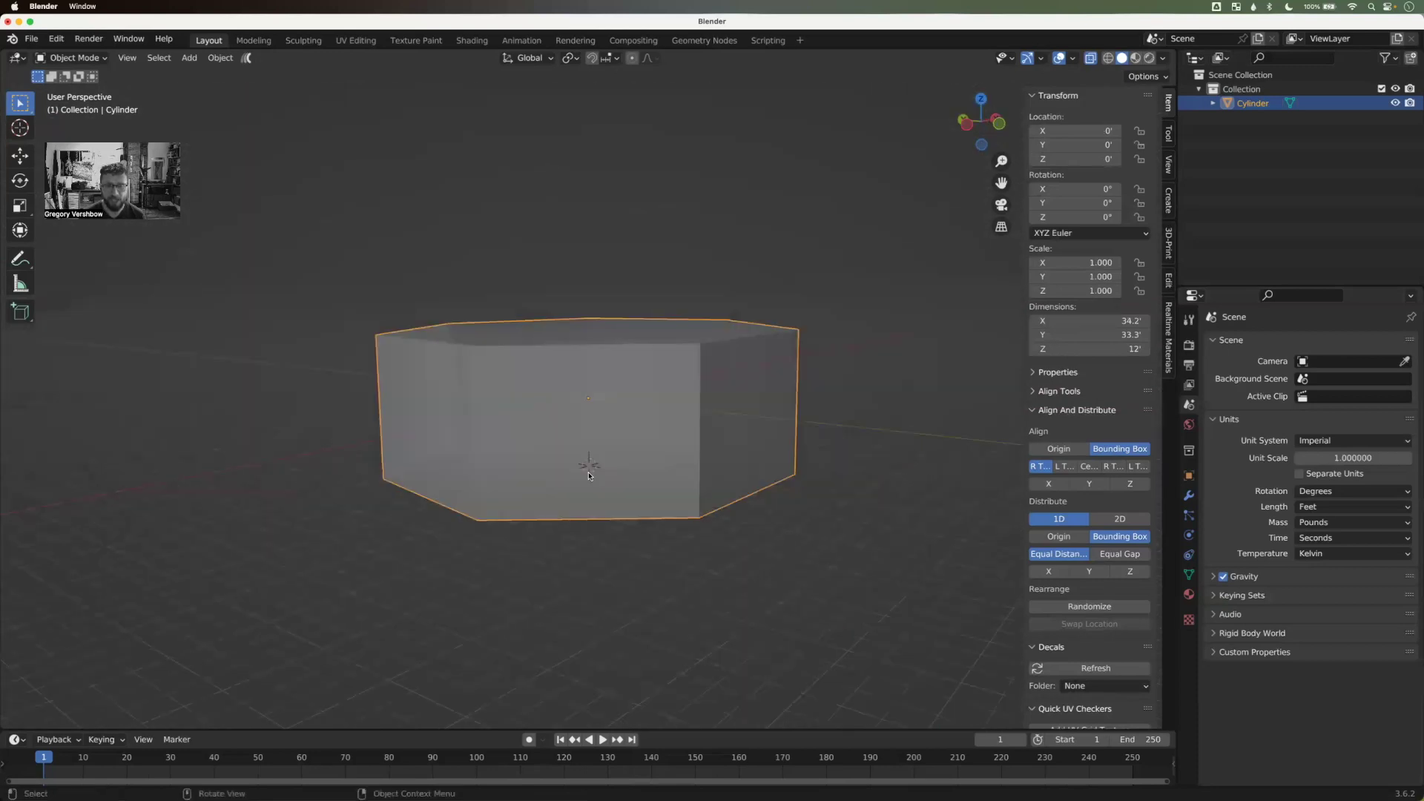
{"action": "right_click", "coordinate": [598, 401]}
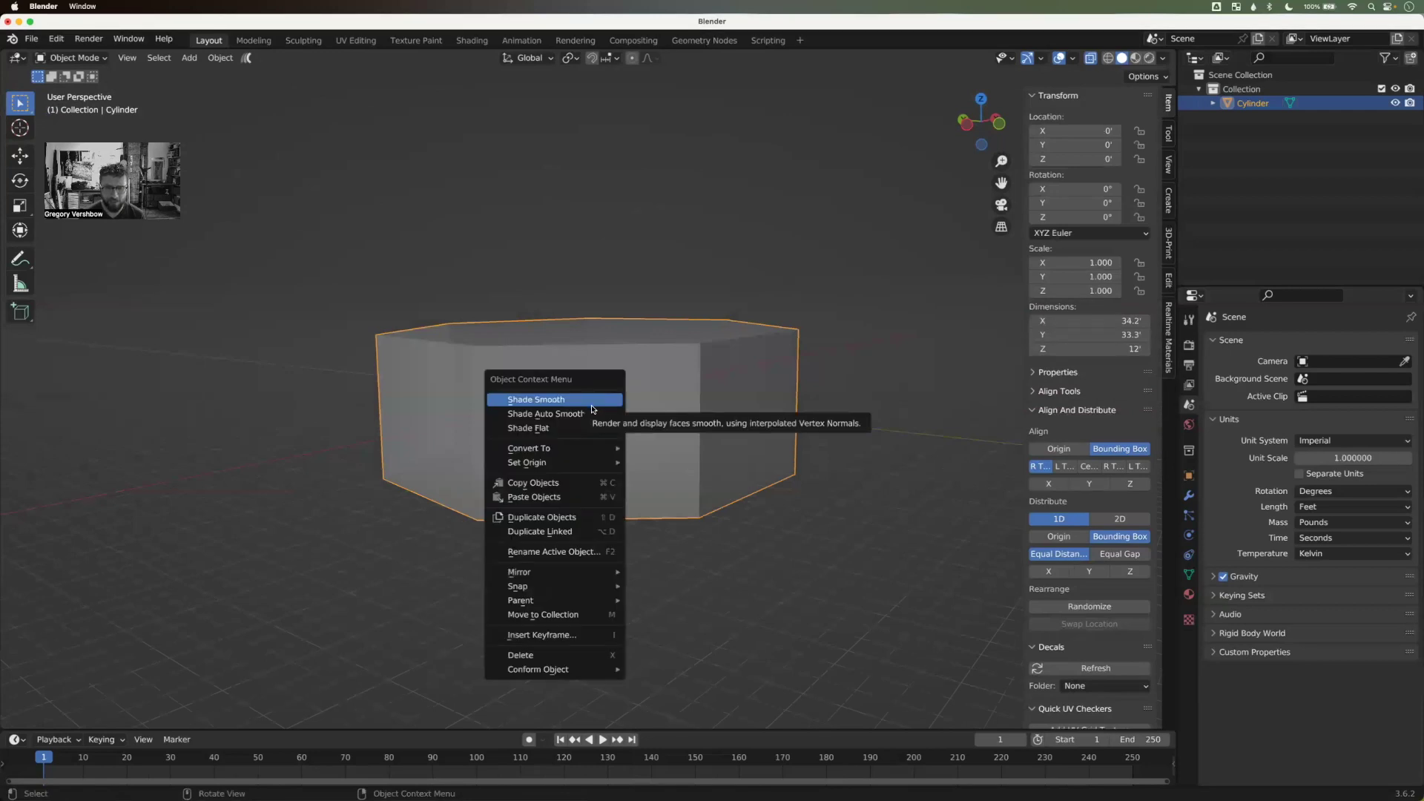
{"action": "mouse_move", "coordinate": [559, 589]}
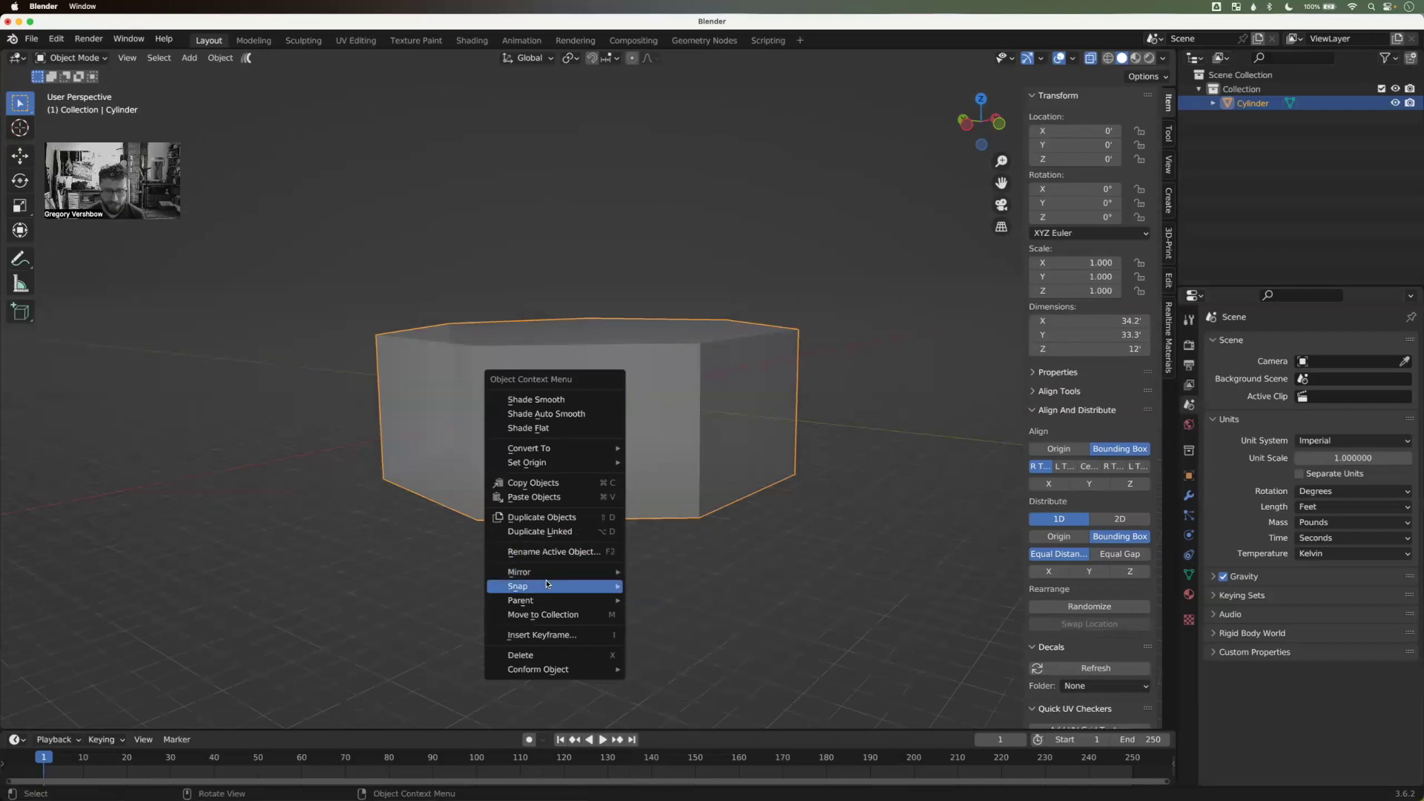
{"action": "mouse_move", "coordinate": [517, 466]}
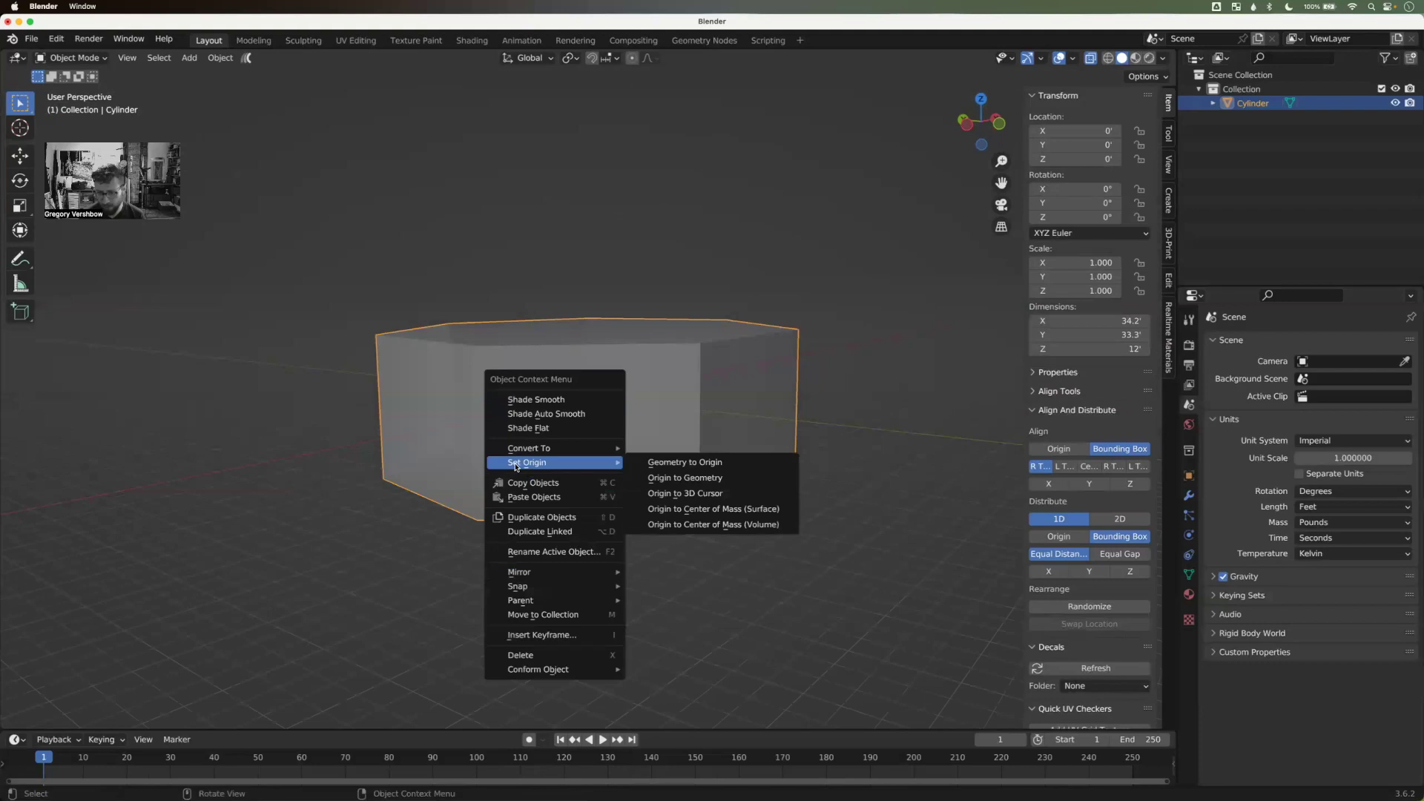
{"action": "left_click", "coordinate": [705, 495]}
Step: Return the 3D cursor to the world origin and display the cylinder in wireframe
{"action": "middle_click_drag", "start_coordinate": [591, 464], "coordinate": [630, 429]}
{"action": "middle_click_drag", "start_coordinate": [597, 356], "coordinate": [570, 398]}
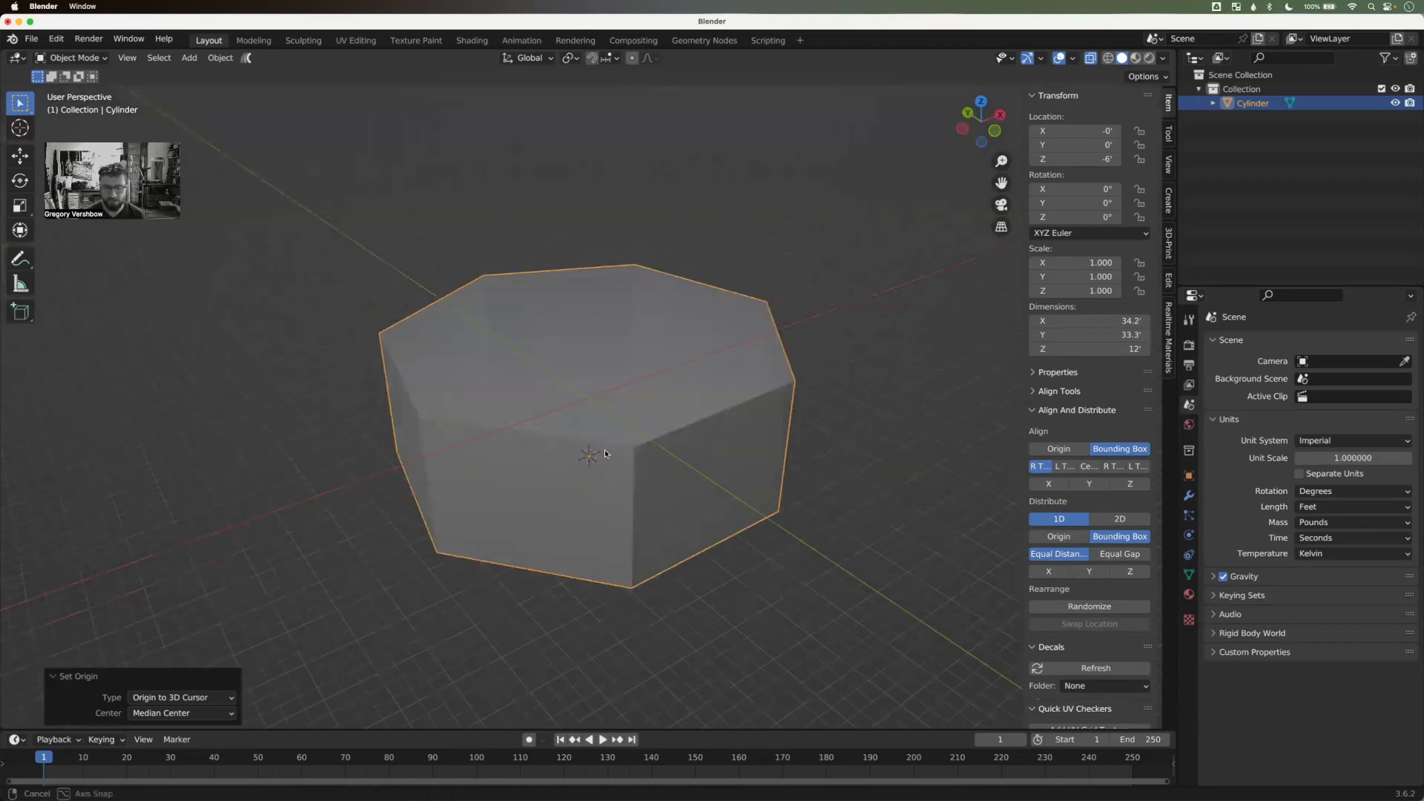
{"action": "middle_click_drag", "start_coordinate": [622, 463], "coordinate": [624, 465]}
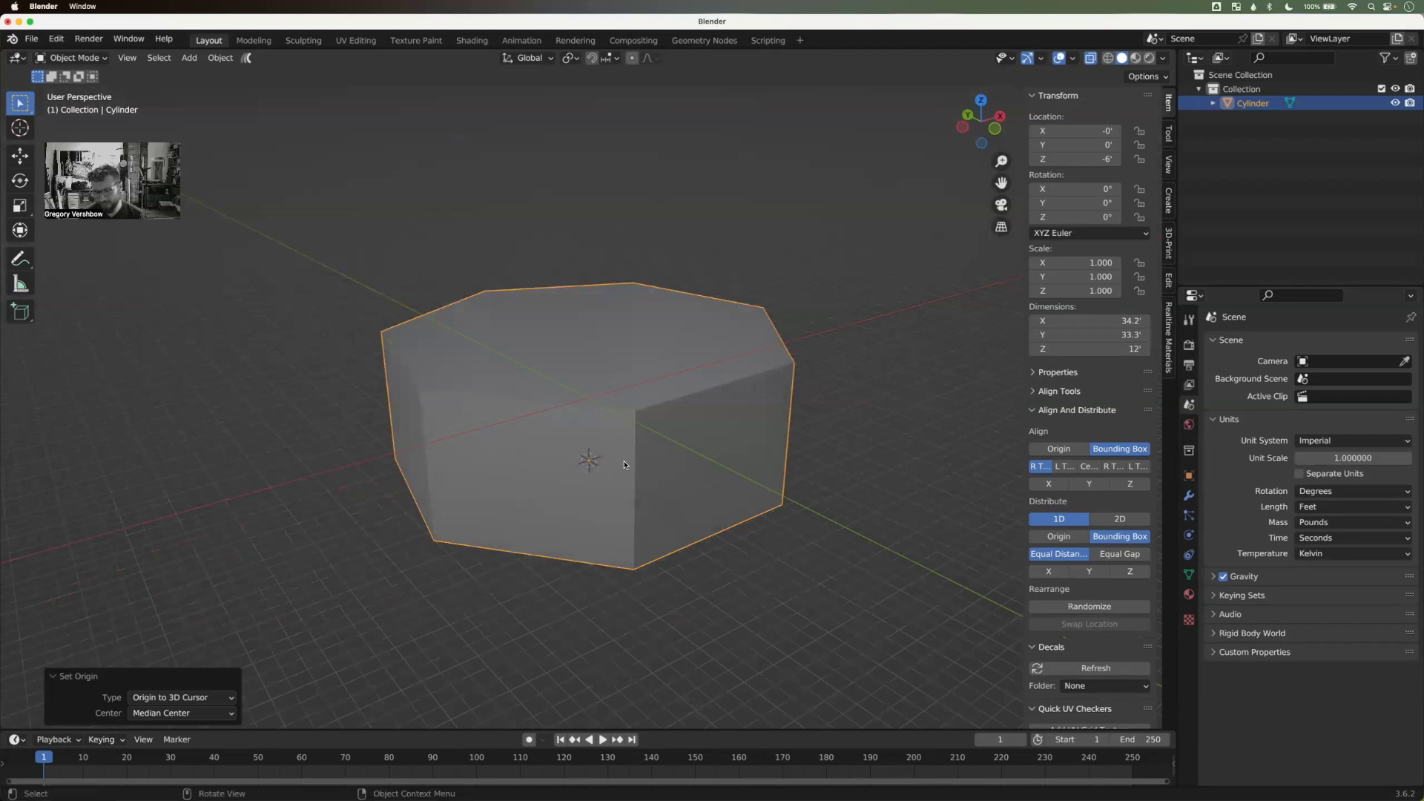
{"action": "key", "text": "shift"}
{"action": "key", "text": "shift+z"}
{"action": "scroll", "coordinate": [631, 462], "scroll_direction": "up", "scroll_amount": 1}
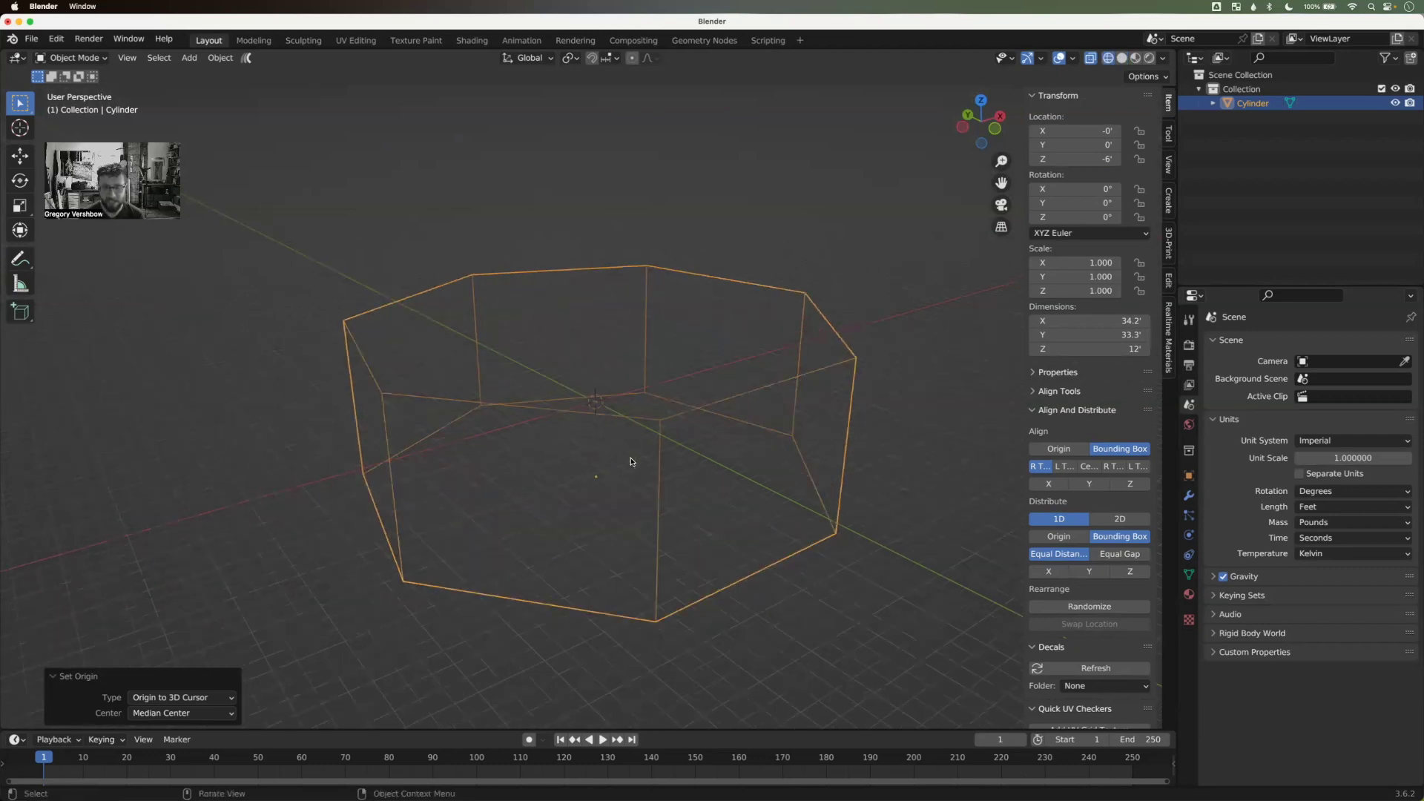
Step: Switch the viewport shading to Material Preview
{"action": "middle_click_drag", "start_coordinate": [591, 459], "coordinate": [601, 436]}
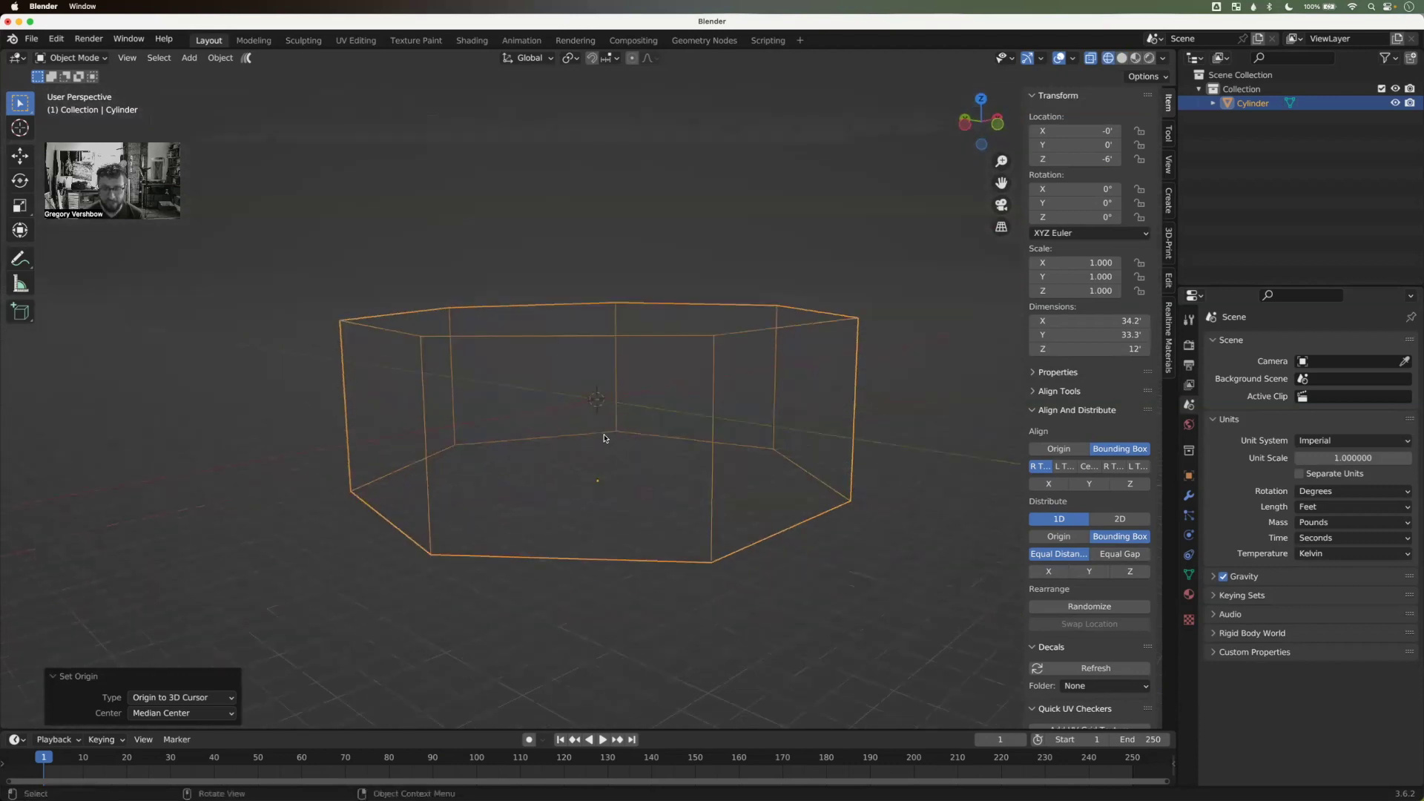
{"action": "key", "text": "z"}
{"action": "left_click", "coordinate": [627, 519]}
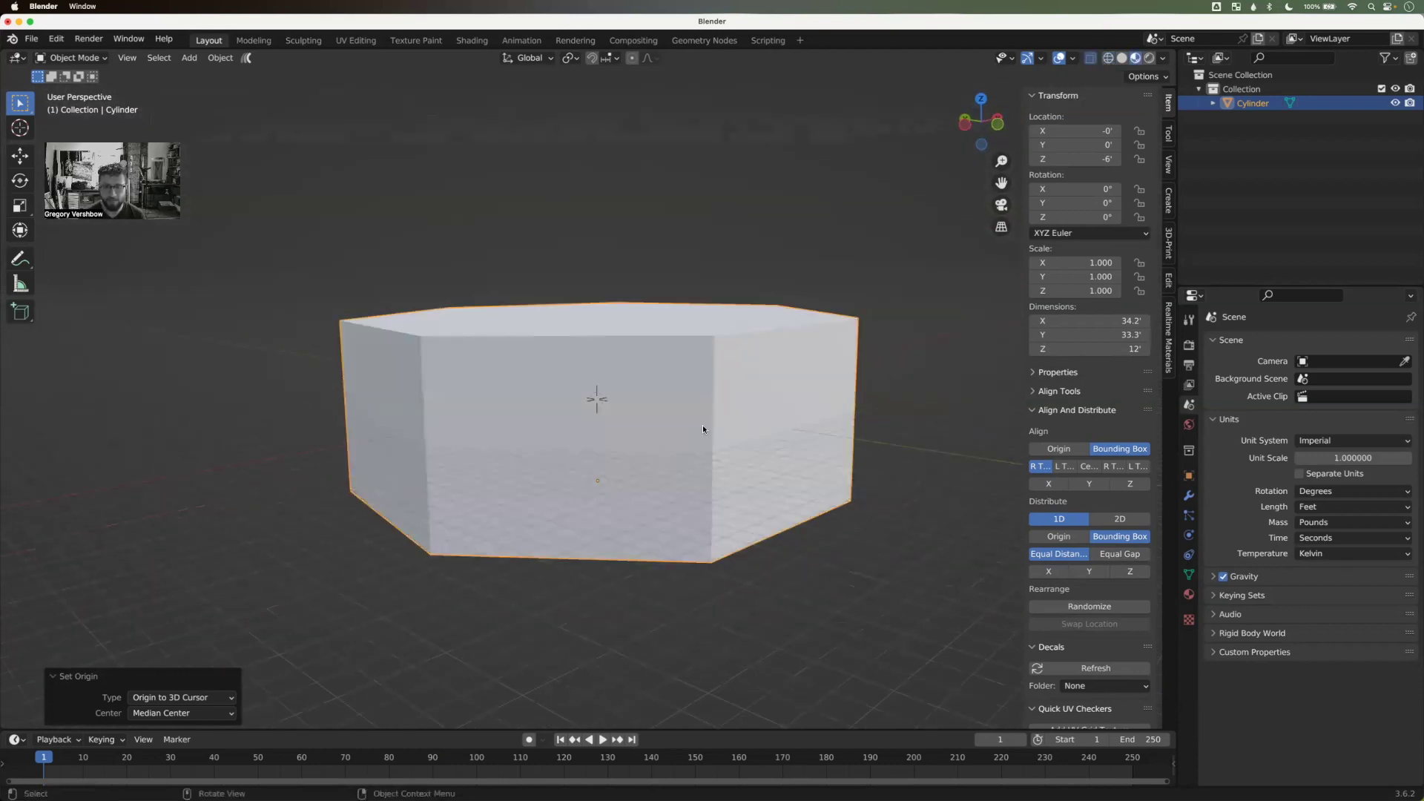
Step: Set the cylinder's Z location to 0 so that its base sits on the ground plane
{"action": "middle_click_drag", "start_coordinate": [678, 476], "coordinate": [632, 401]}
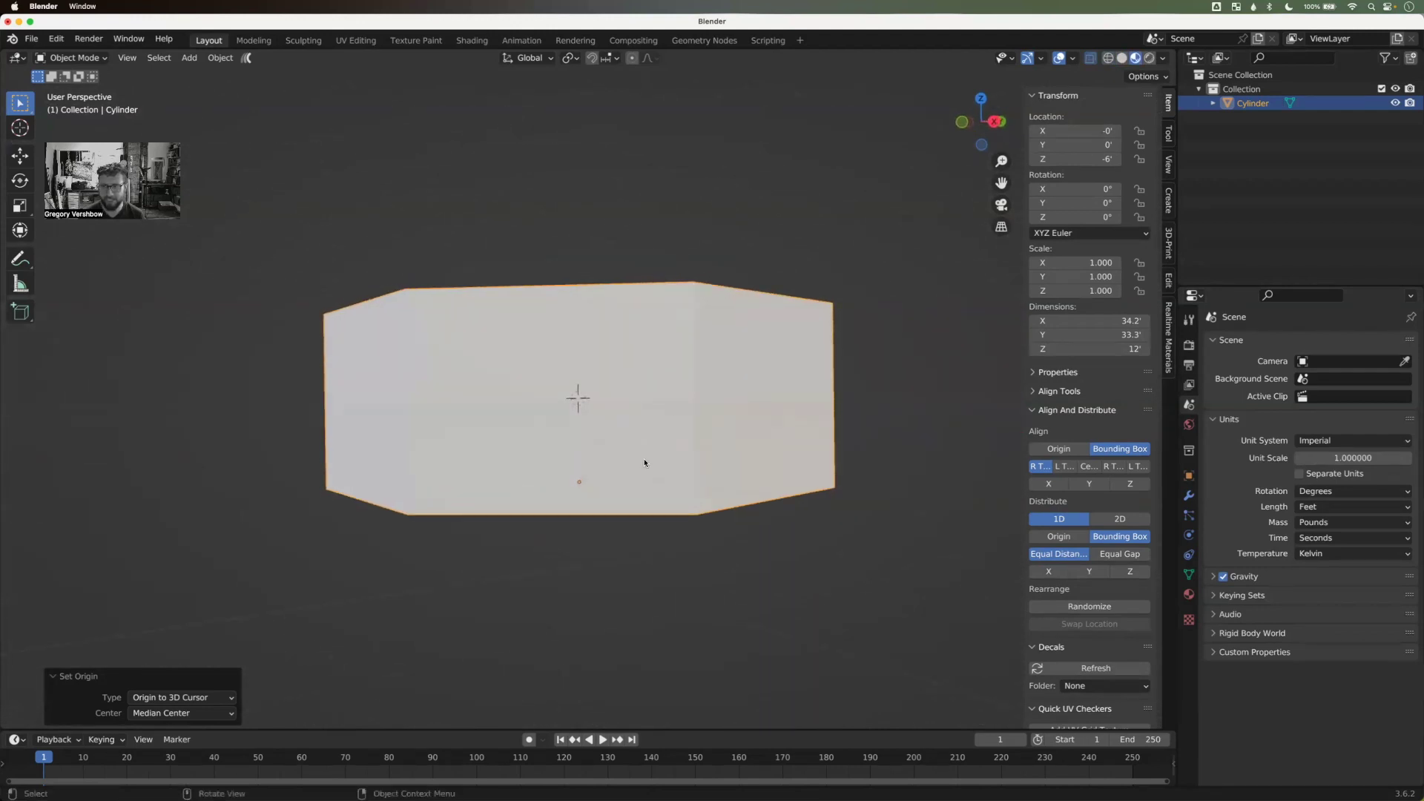
{"action": "middle_click_drag", "start_coordinate": [609, 452], "coordinate": [577, 491]}
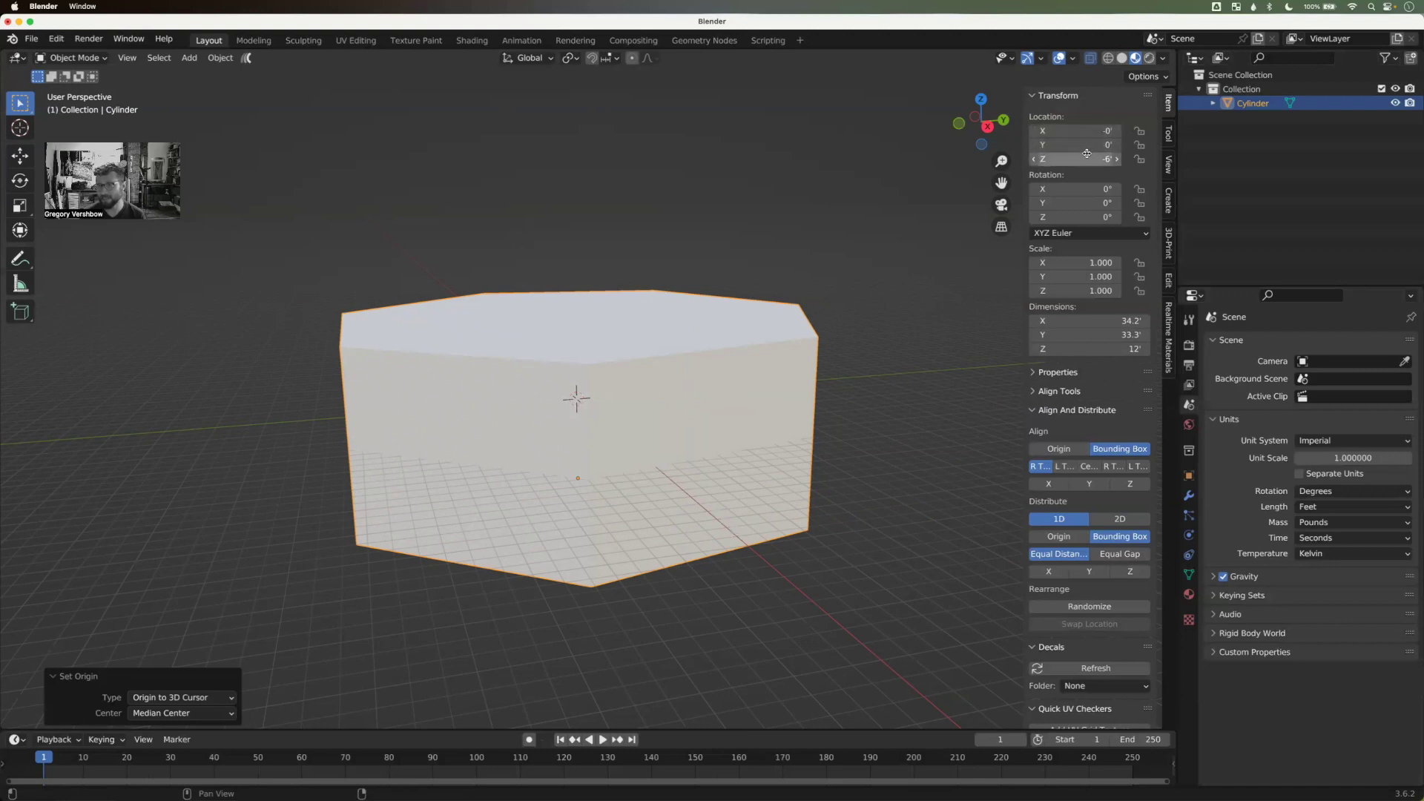
{"action": "left_click", "coordinate": [1073, 162]}
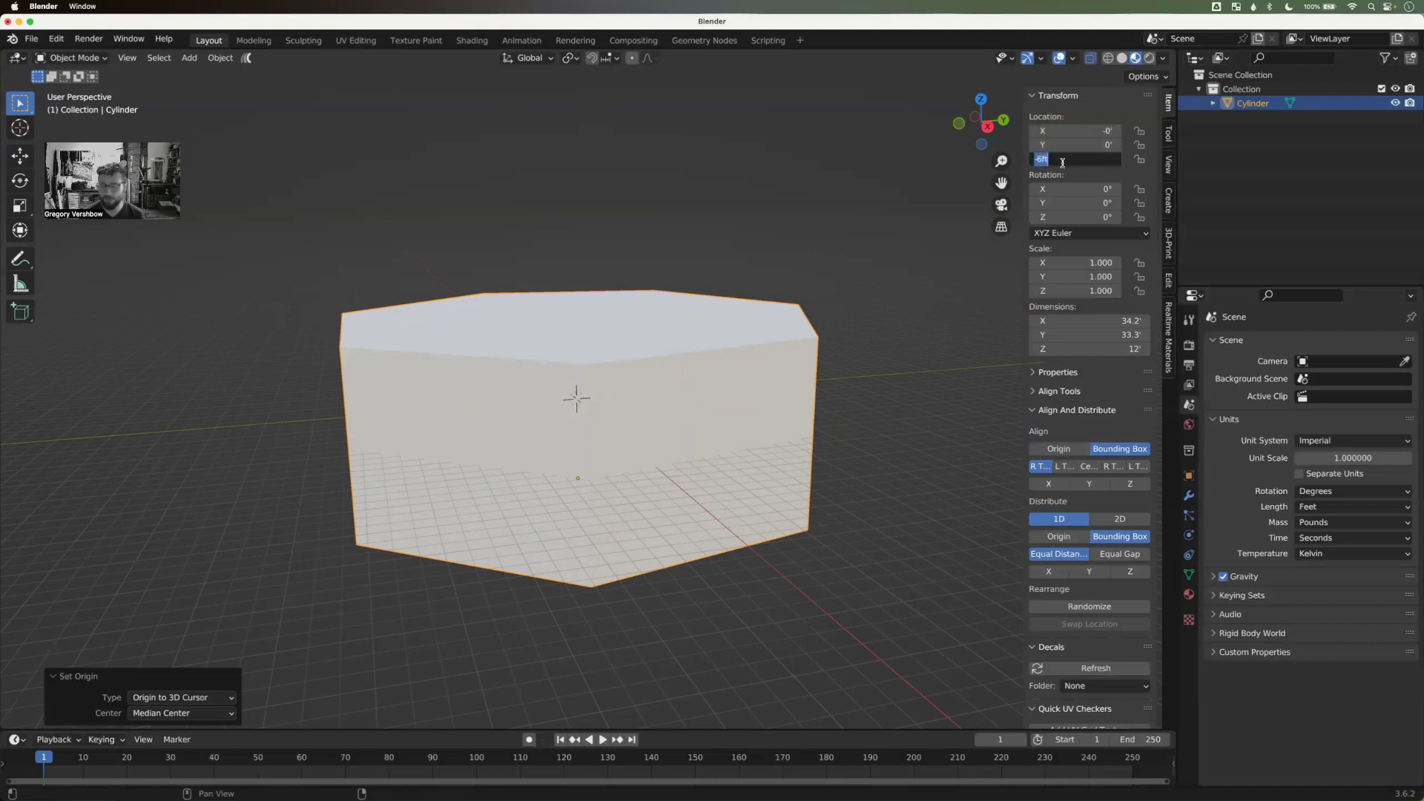
{"action": "type", "text": "0"}
{"action": "left_click", "coordinate": [881, 232]}
{"action": "middle_click_drag", "start_coordinate": [870, 379], "coordinate": [674, 320]}
{"action": "middle_click_drag", "start_coordinate": [675, 370], "coordinate": [742, 386]}
{"action": "scroll", "coordinate": [723, 376], "scroll_direction": "up", "scroll_amount": 4}
{"action": "scroll", "coordinate": [723, 379], "scroll_direction": "down", "scroll_amount": 6}
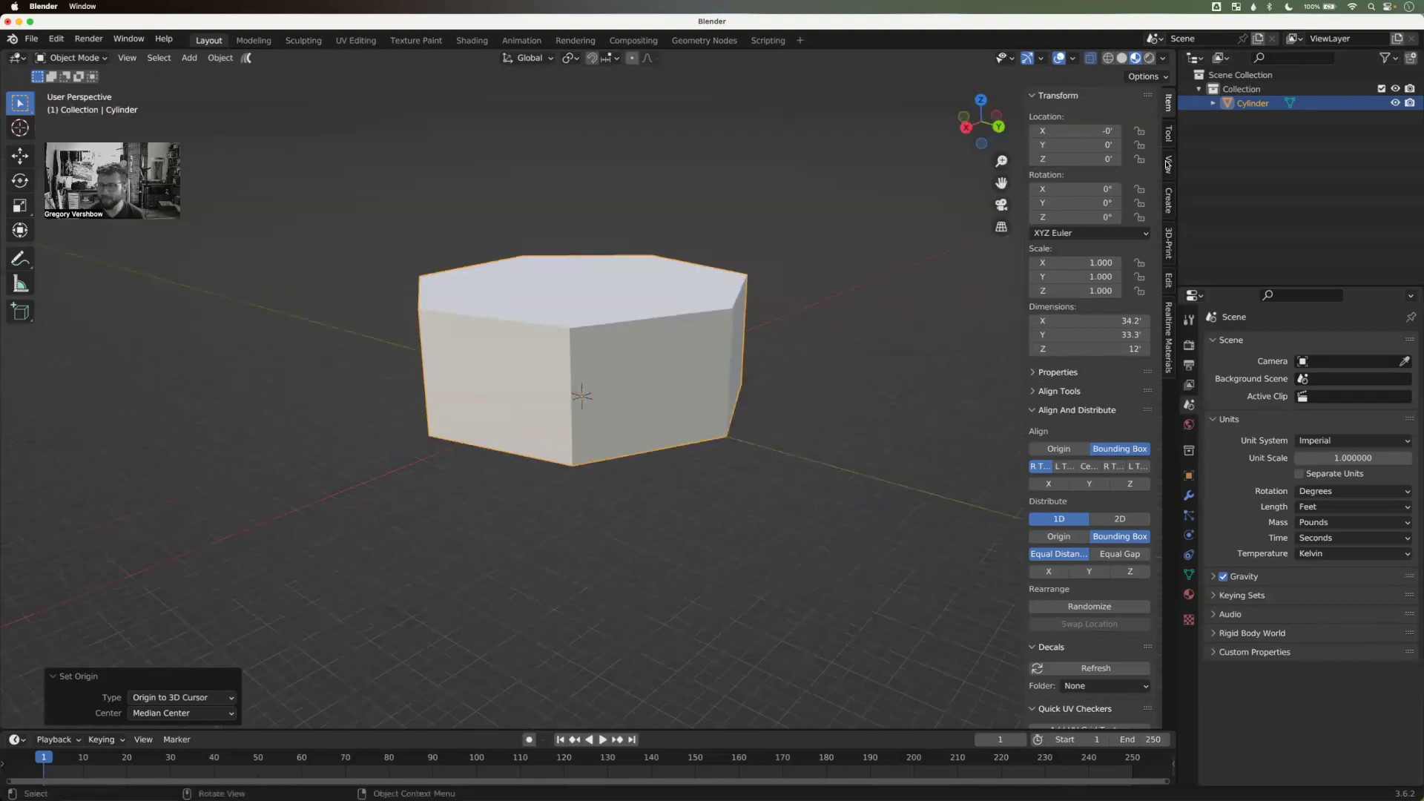
Step: Rename the cylinder object as room
{"action": "left_click", "coordinate": [1261, 106]}
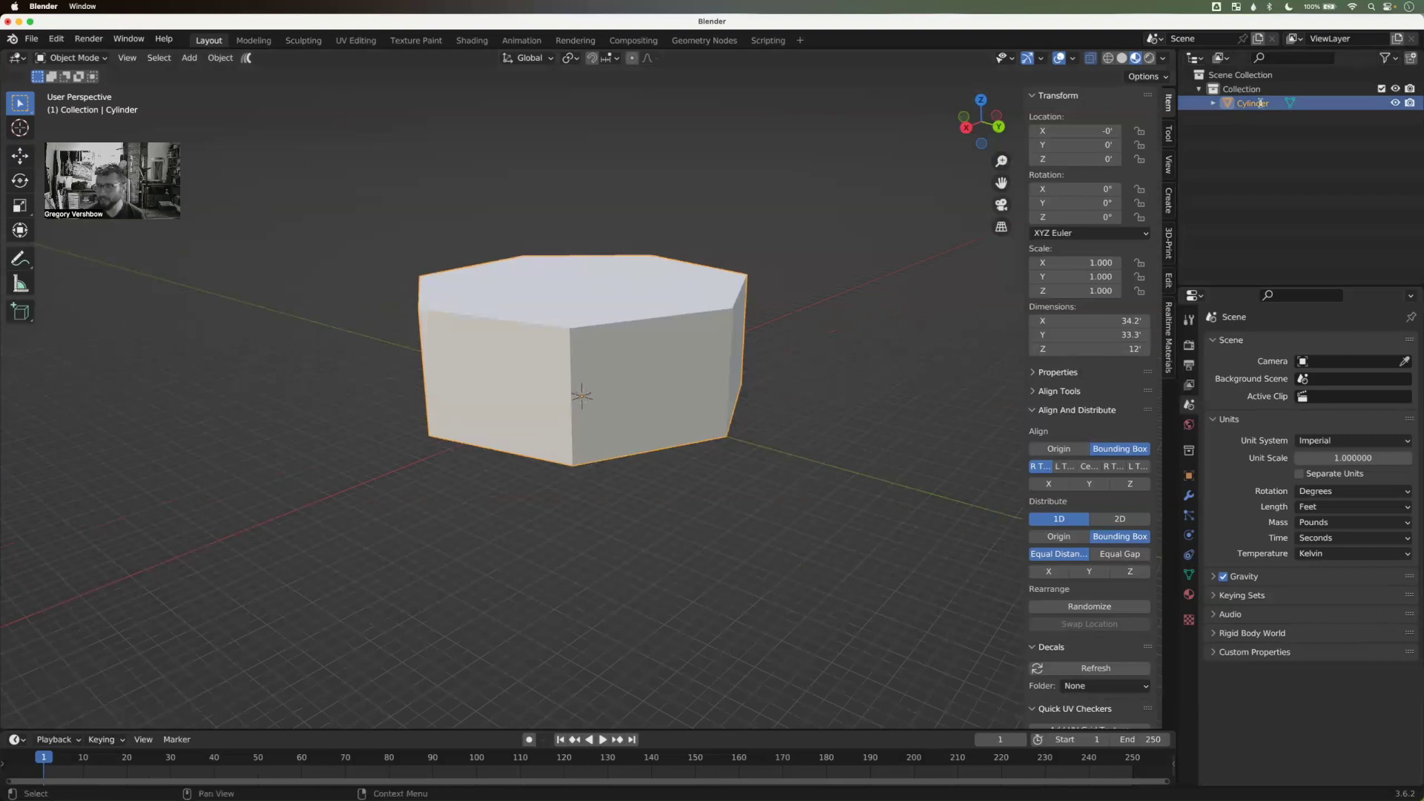
{"action": "double_click", "coordinate": [1261, 105]}
{"action": "type", "text": "room"}
{"action": "key", "text": "Return"}
{"action": "middle_click_drag", "start_coordinate": [787, 284], "coordinate": [774, 286]}
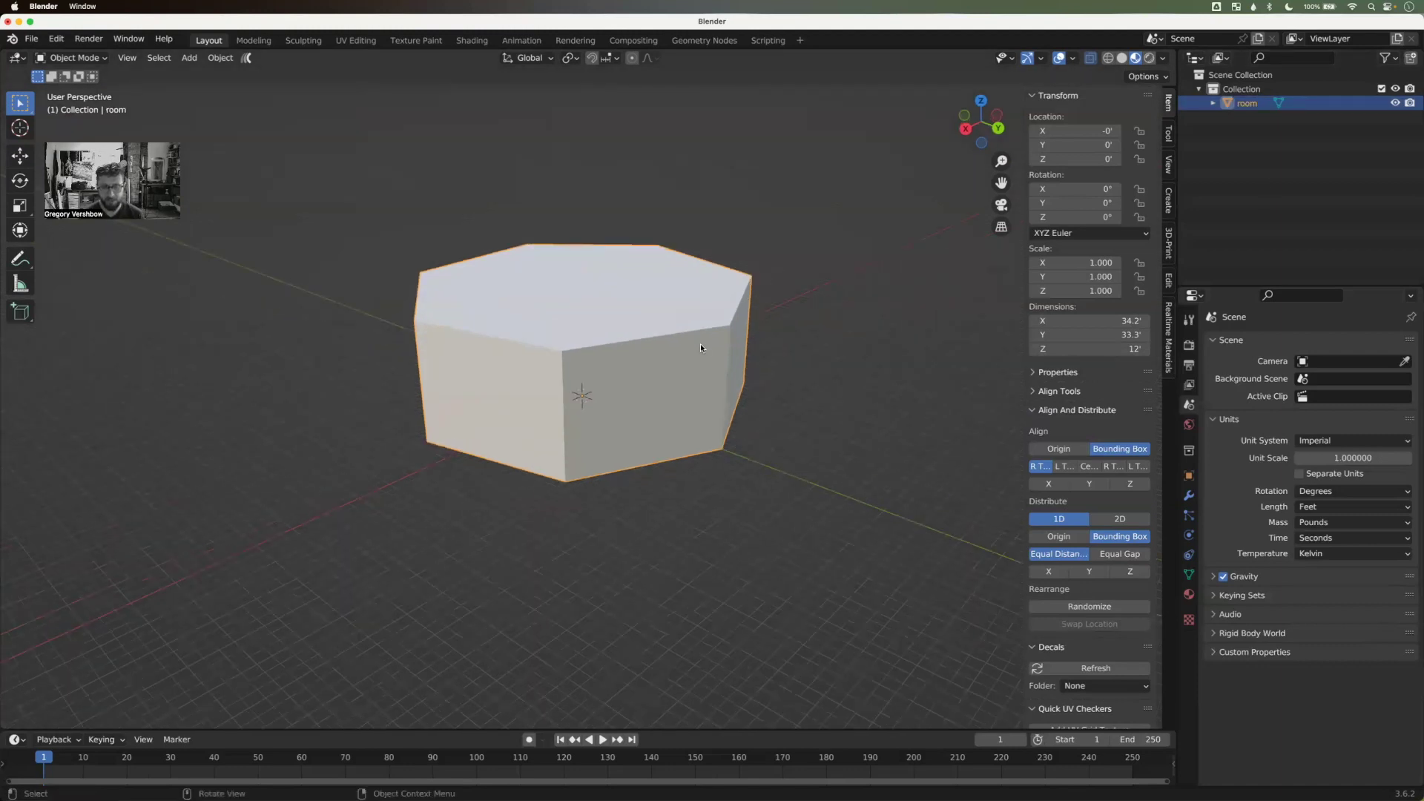
Step: Enter Edit Mode on the room and inspect its faces with X-ray turned on, and turn X-ray off again
{"action": "key", "text": "Tab"}
{"action": "key", "text": "alt+z"}
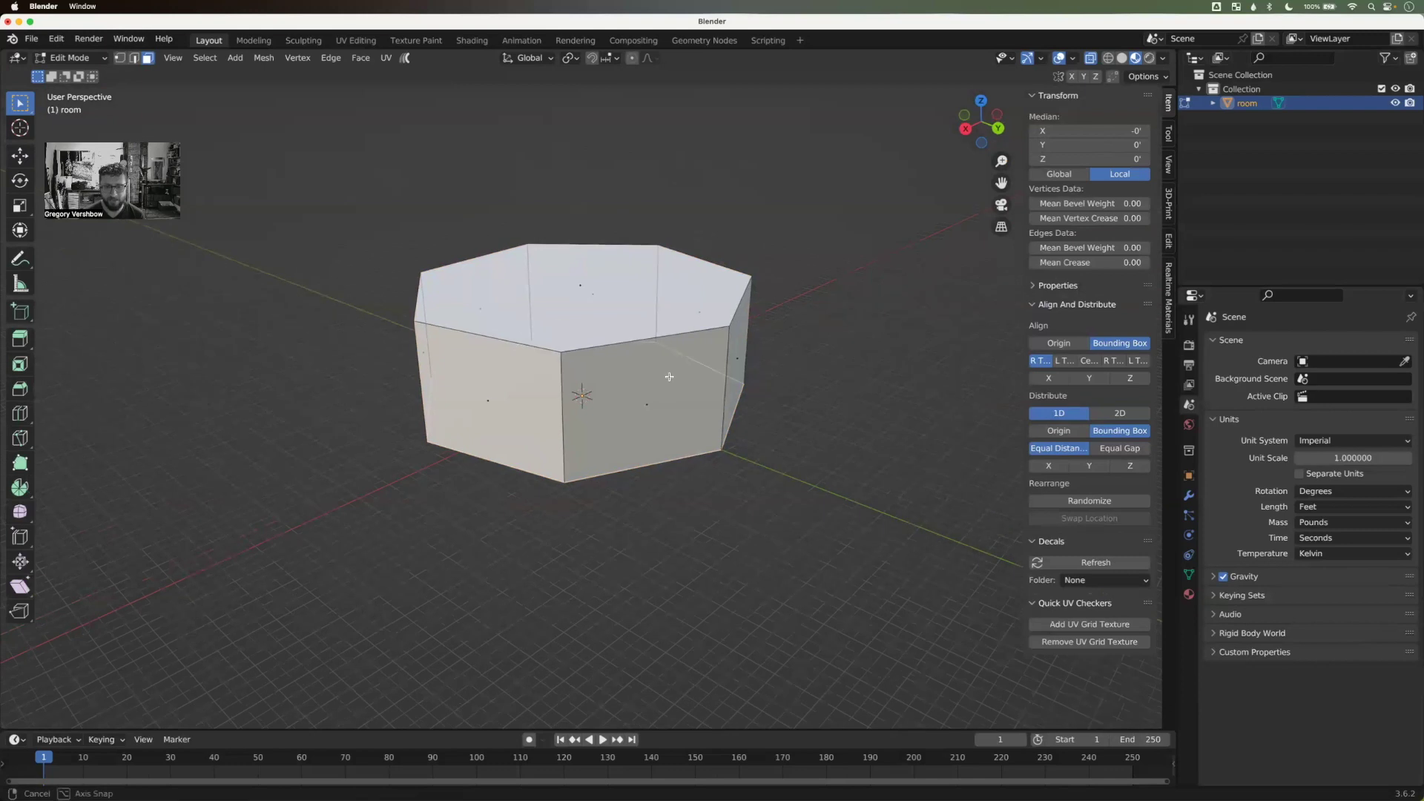
{"action": "middle_click_drag", "start_coordinate": [611, 365], "coordinate": [679, 377]}
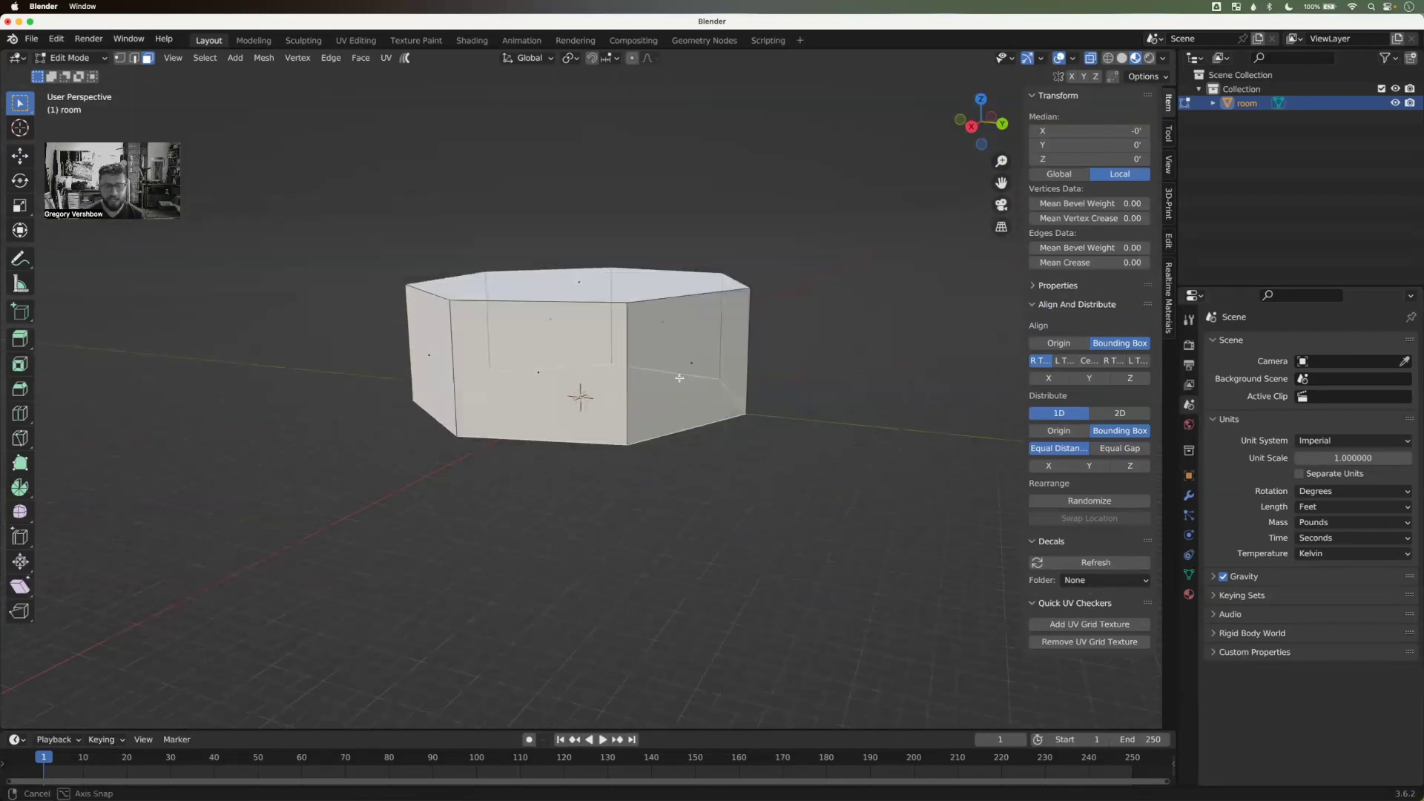
{"action": "middle_click_drag", "start_coordinate": [490, 364], "coordinate": [741, 366]}
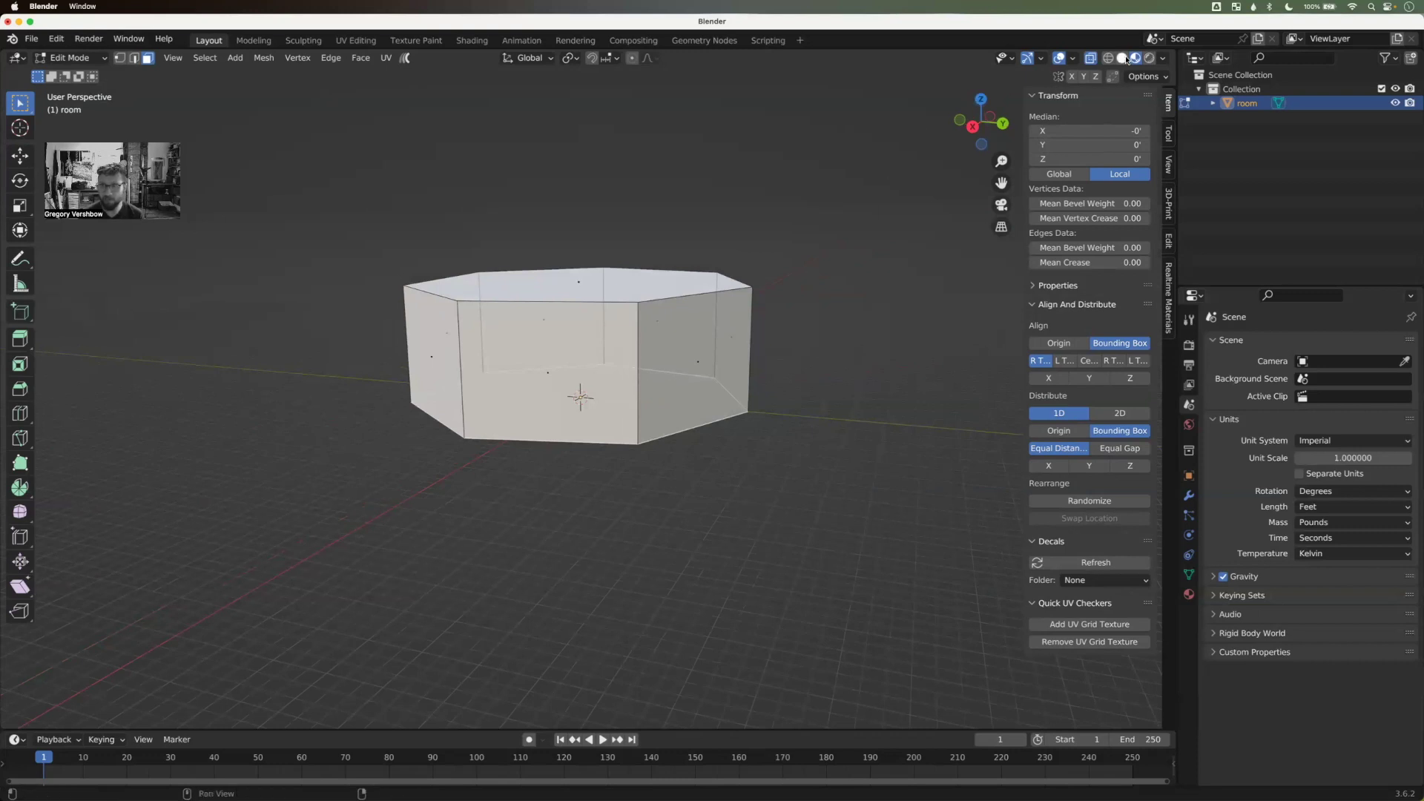
{"action": "key", "text": "alt+z"}
Step: Select the ring of side wall faces around the room and inset them with a thickness of about 0.73 ft
{"action": "middle_click_drag", "start_coordinate": [849, 245], "coordinate": [609, 371]}
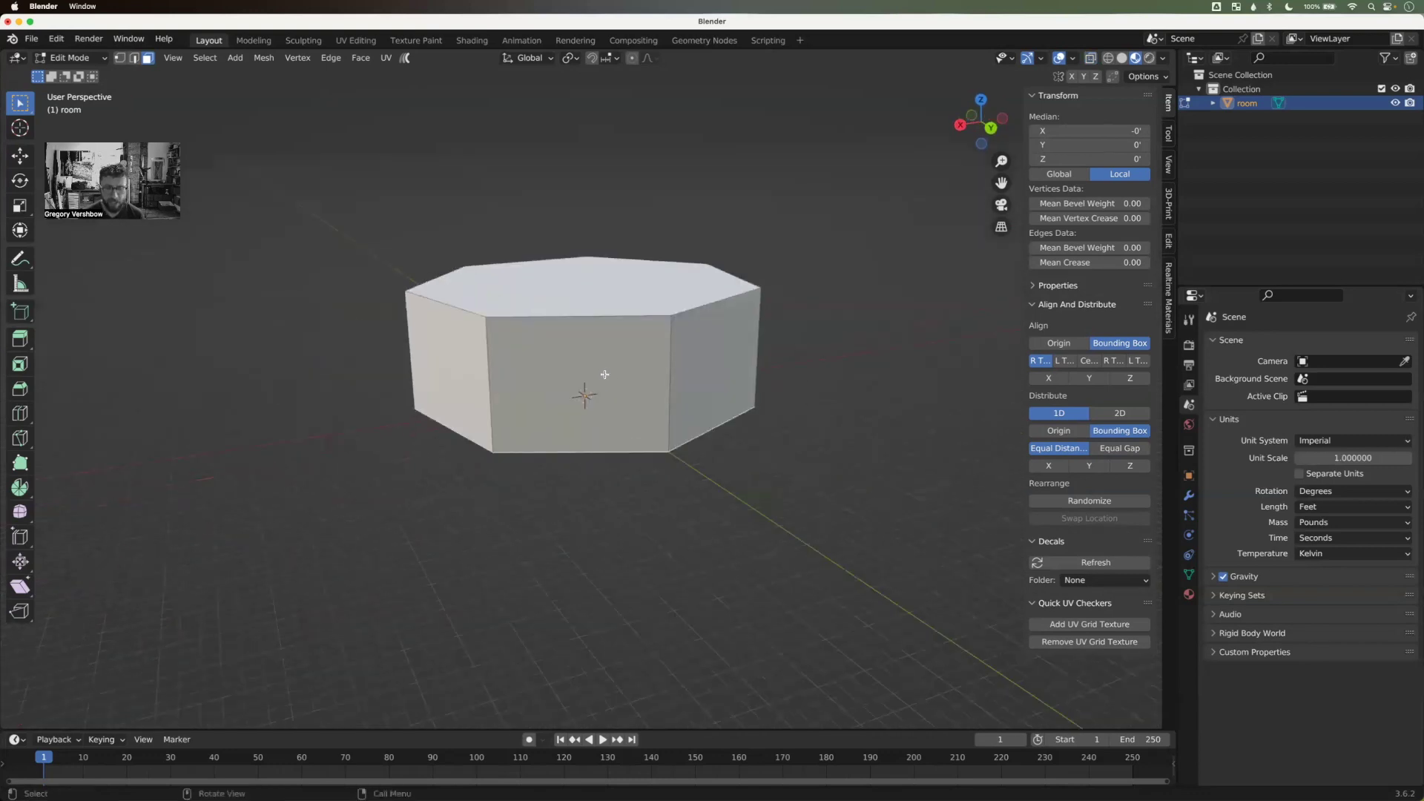
{"action": "scroll", "coordinate": [683, 410], "scroll_direction": "down", "scroll_amount": 2}
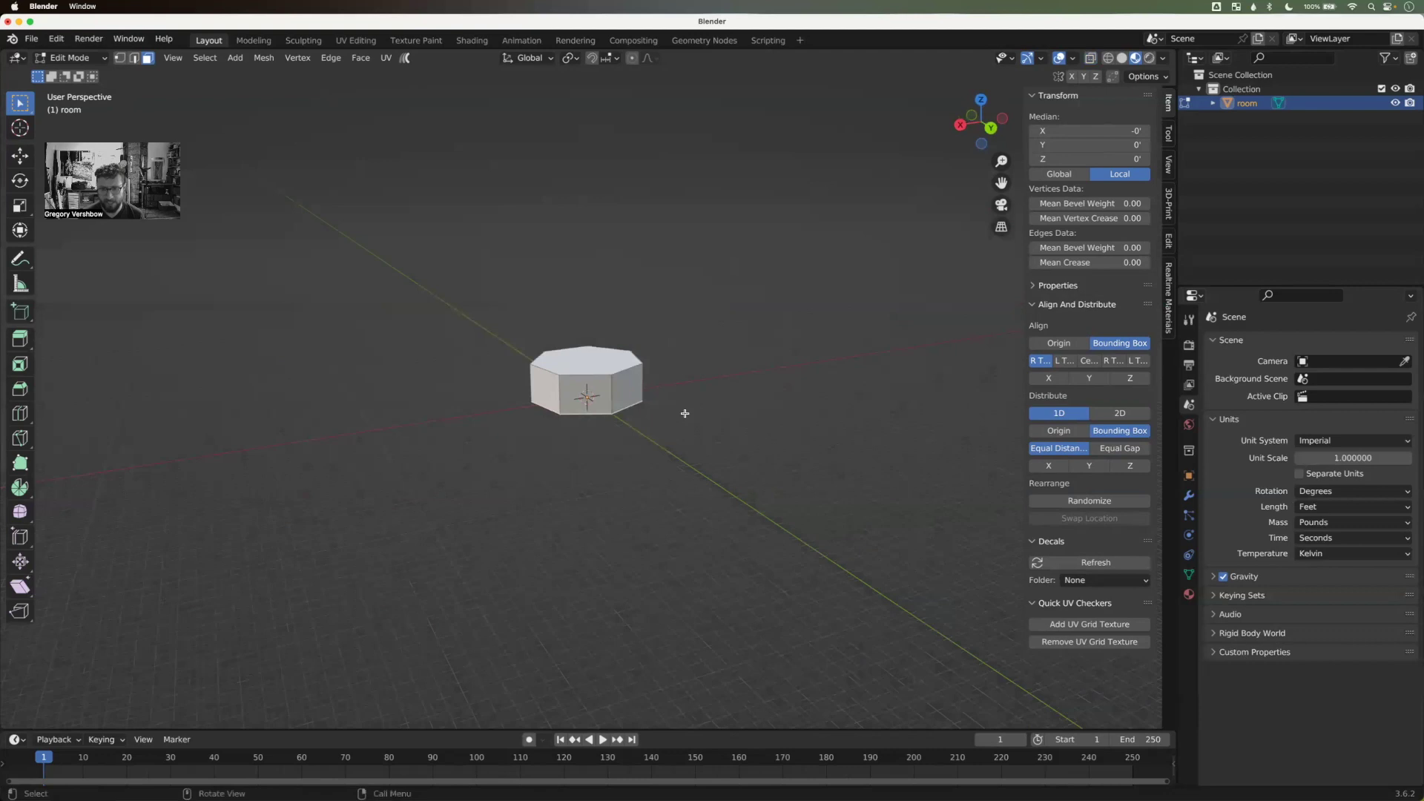
{"action": "scroll", "coordinate": [680, 400], "scroll_direction": "up", "scroll_amount": 8}
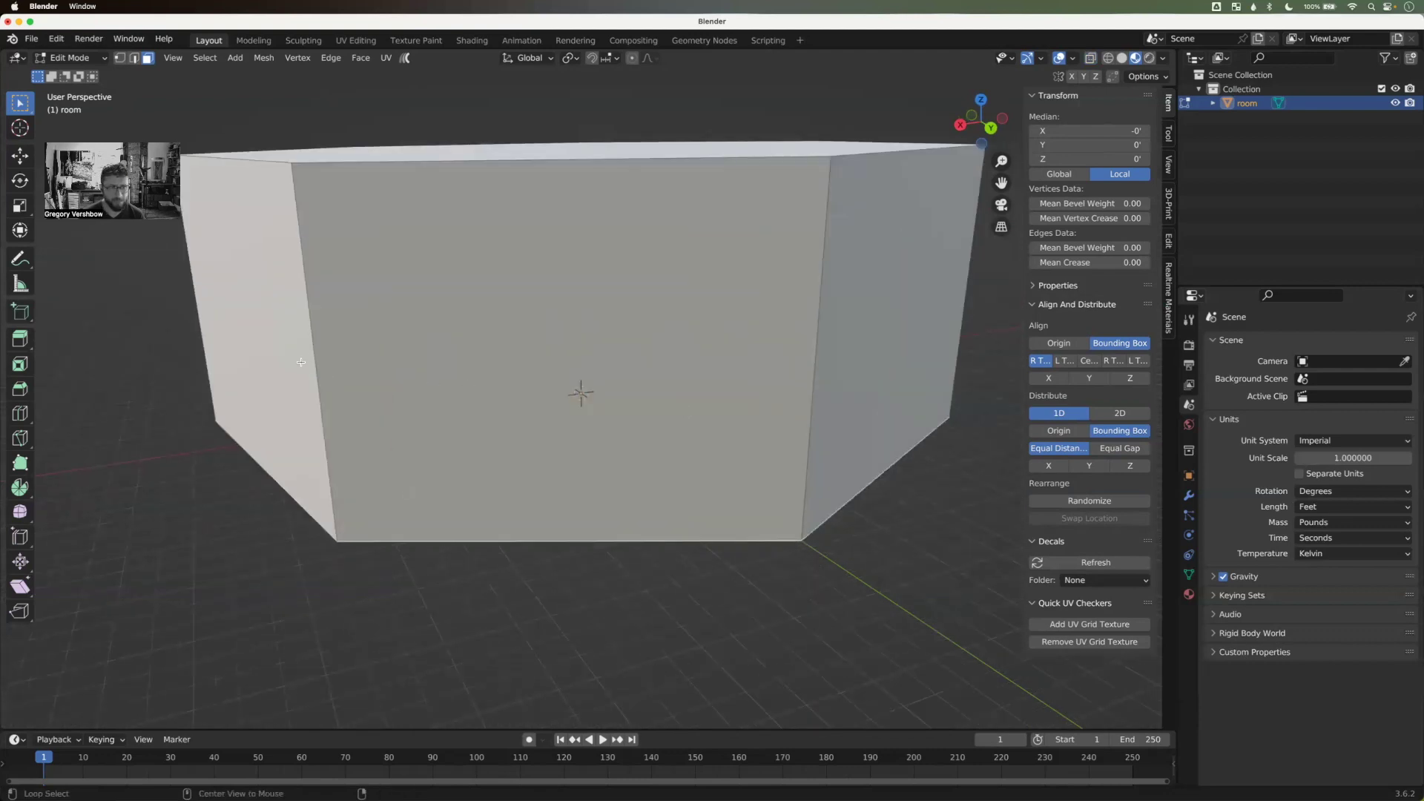
{"action": "left_click", "coordinate": [312, 354], "text": "alt"}
{"action": "scroll", "coordinate": [416, 341], "scroll_direction": "up", "scroll_amount": 4}
{"action": "scroll", "coordinate": [419, 344], "scroll_direction": "down", "scroll_amount": 6}
{"action": "scroll", "coordinate": [419, 344], "scroll_direction": "down", "scroll_amount": 4}
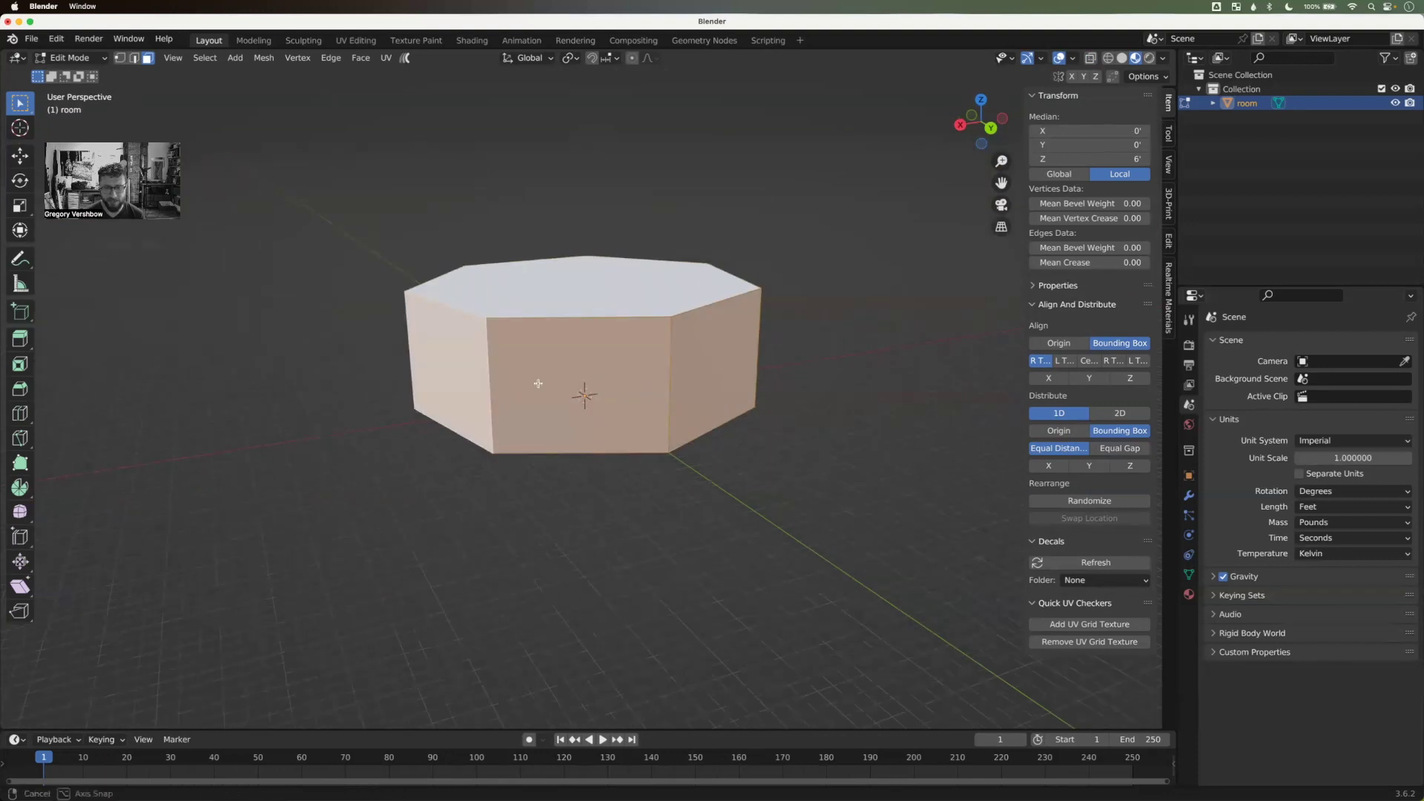
{"action": "middle_click_drag", "start_coordinate": [419, 343], "coordinate": [399, 382]}
{"action": "middle_click_drag", "start_coordinate": [189, 379], "coordinate": [415, 375]}
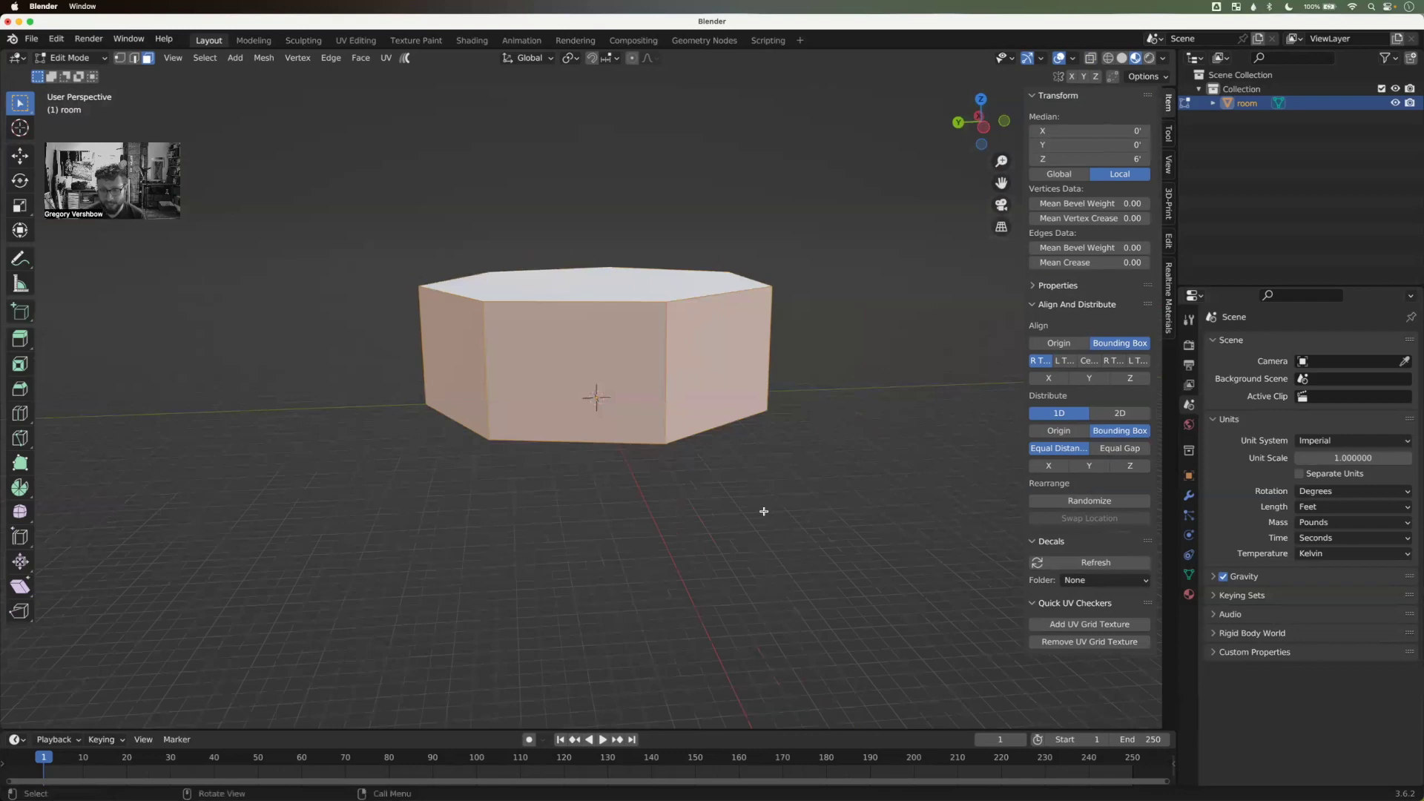
{"action": "key", "text": "i"}
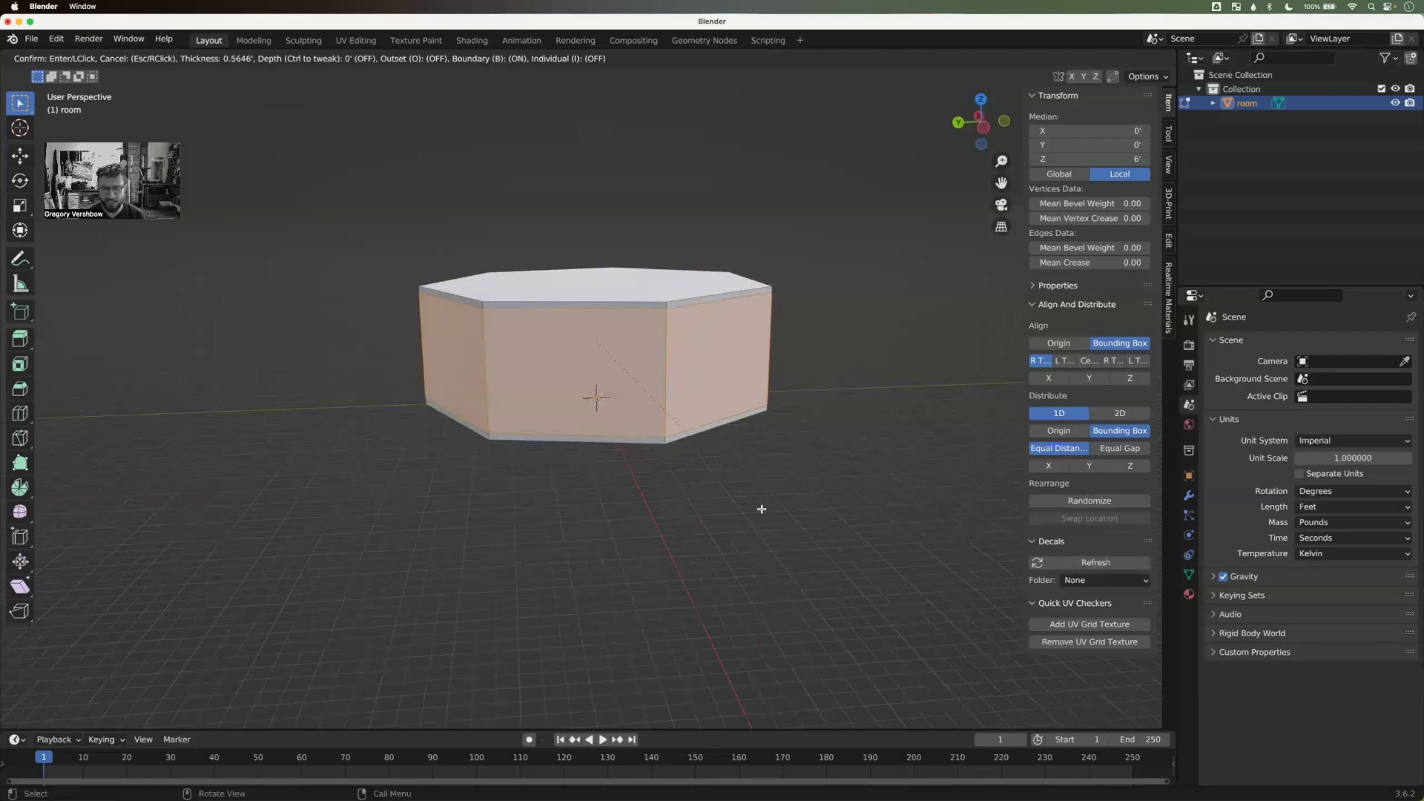
{"action": "left_click", "coordinate": [762, 509]}
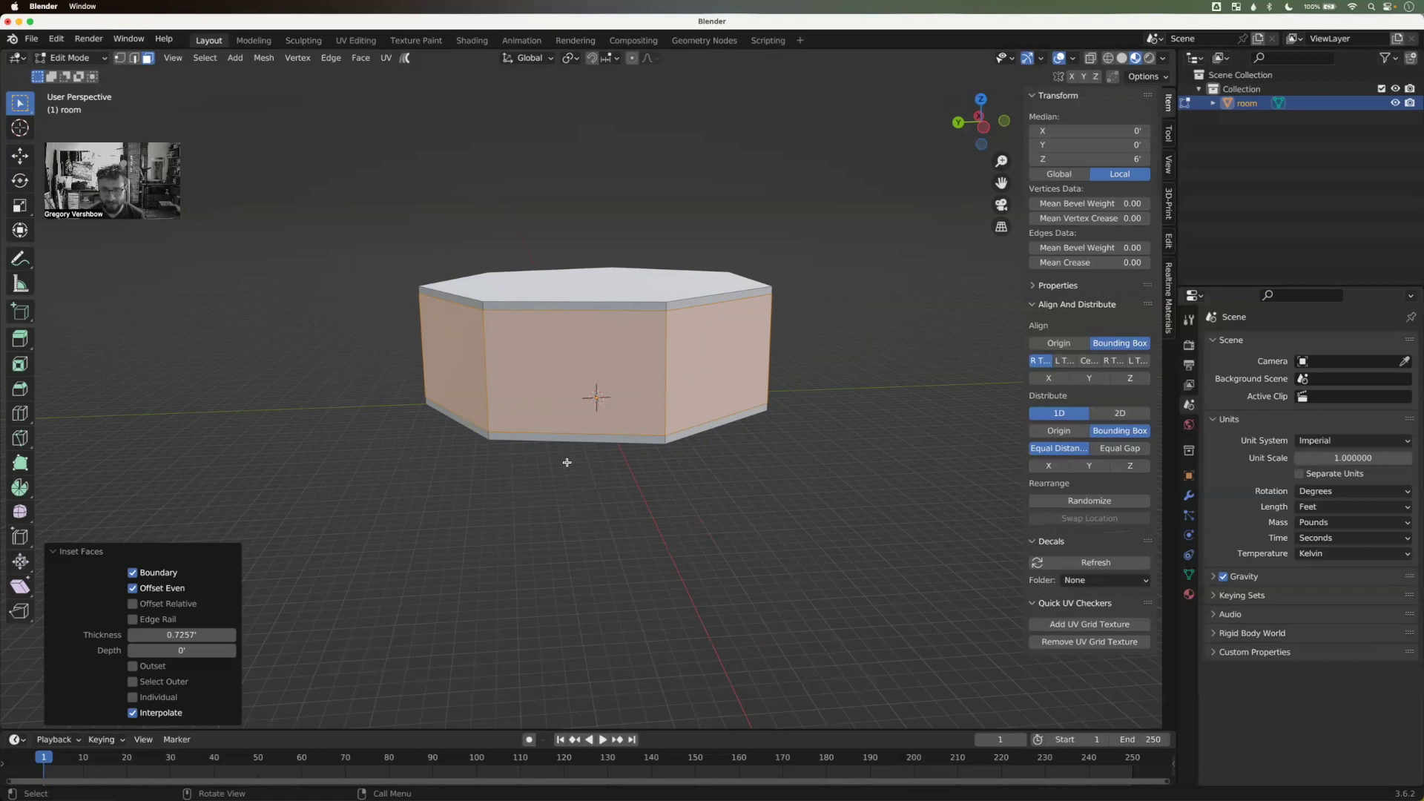
Step: Separate the room's top face into its own object and name it top
{"action": "middle_click_drag", "start_coordinate": [635, 486], "coordinate": [490, 508]}
{"action": "left_click", "coordinate": [520, 510]}
{"action": "middle_click_drag", "start_coordinate": [624, 489], "coordinate": [584, 303]}
{"action": "left_click", "coordinate": [583, 308]}
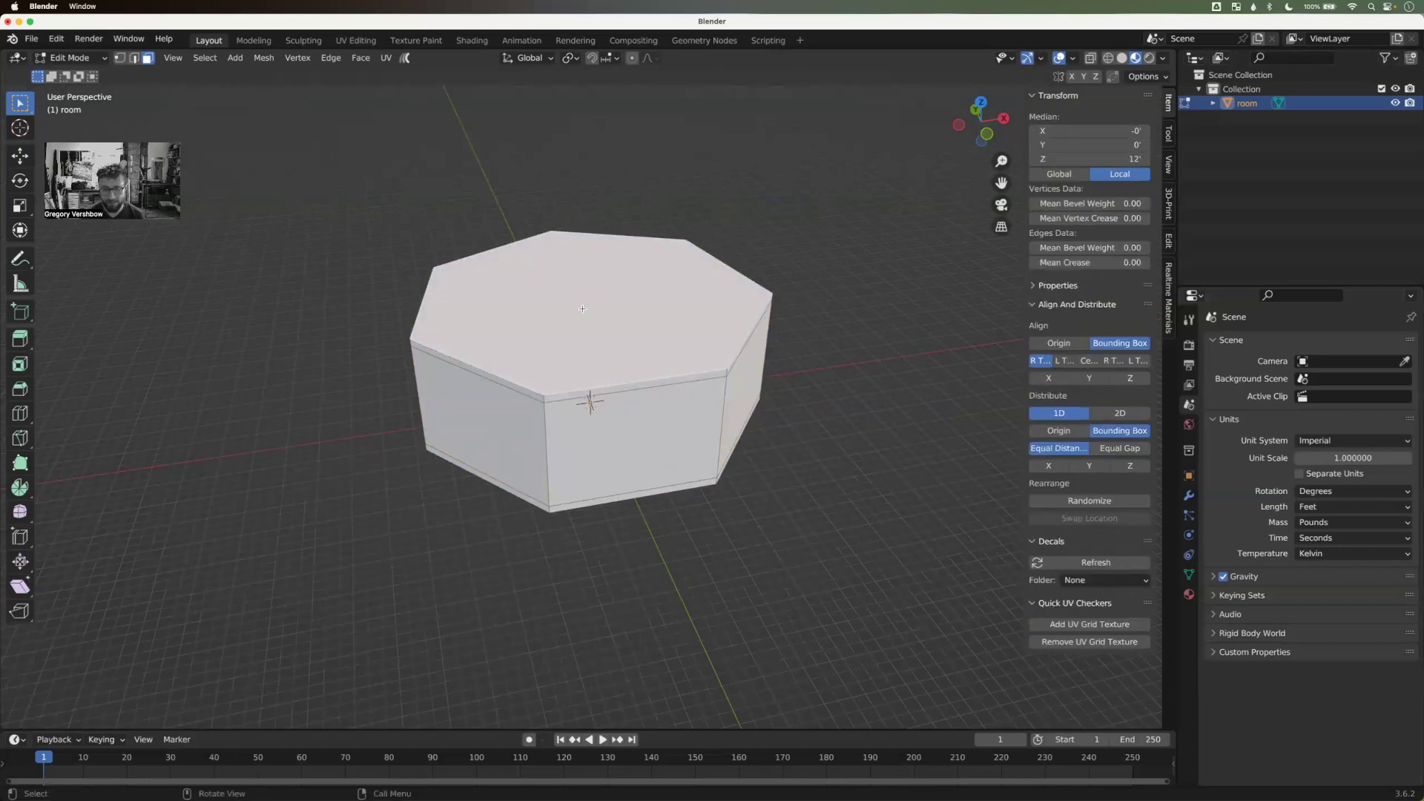
{"action": "key", "text": "p"}
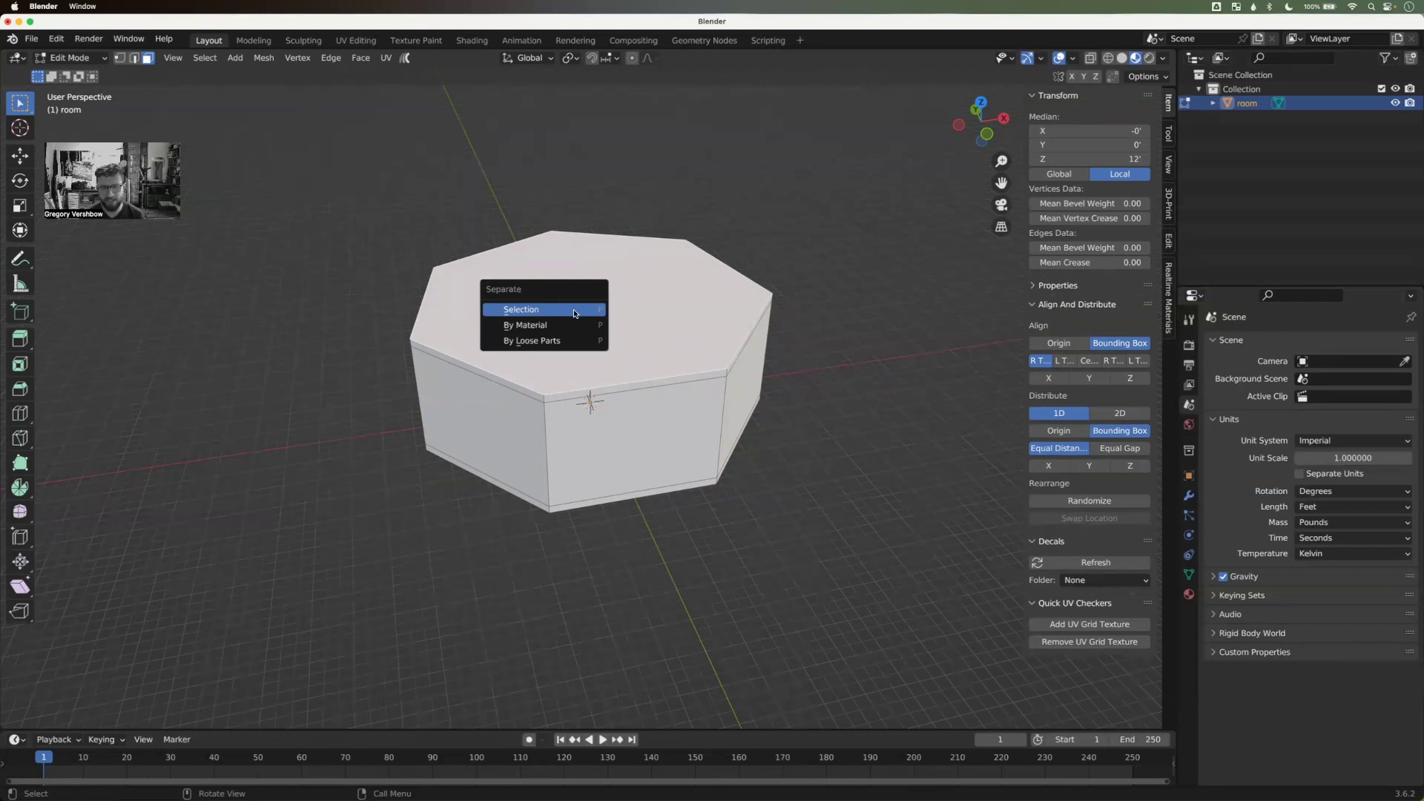
{"action": "left_click", "coordinate": [577, 314]}
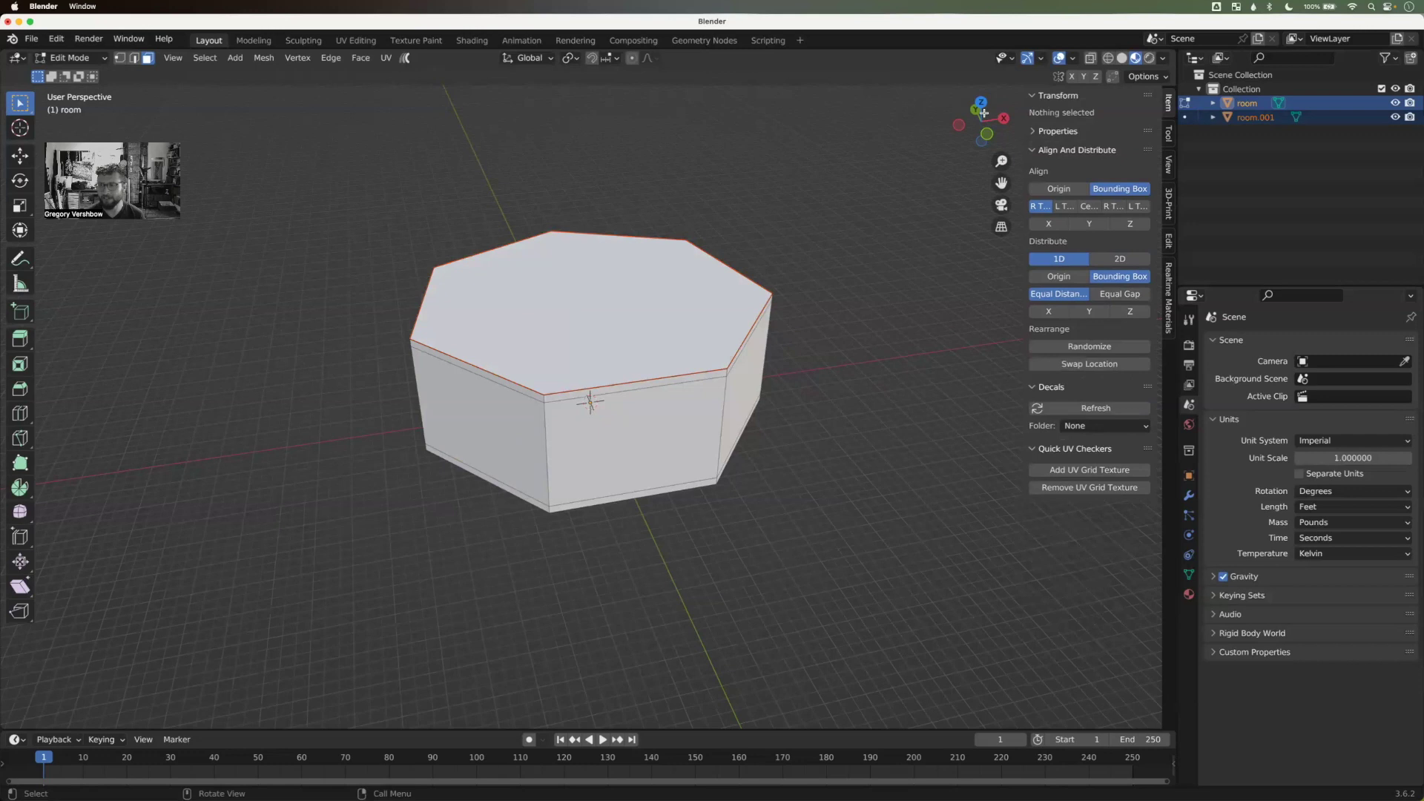
{"action": "double_click", "coordinate": [1252, 119]}
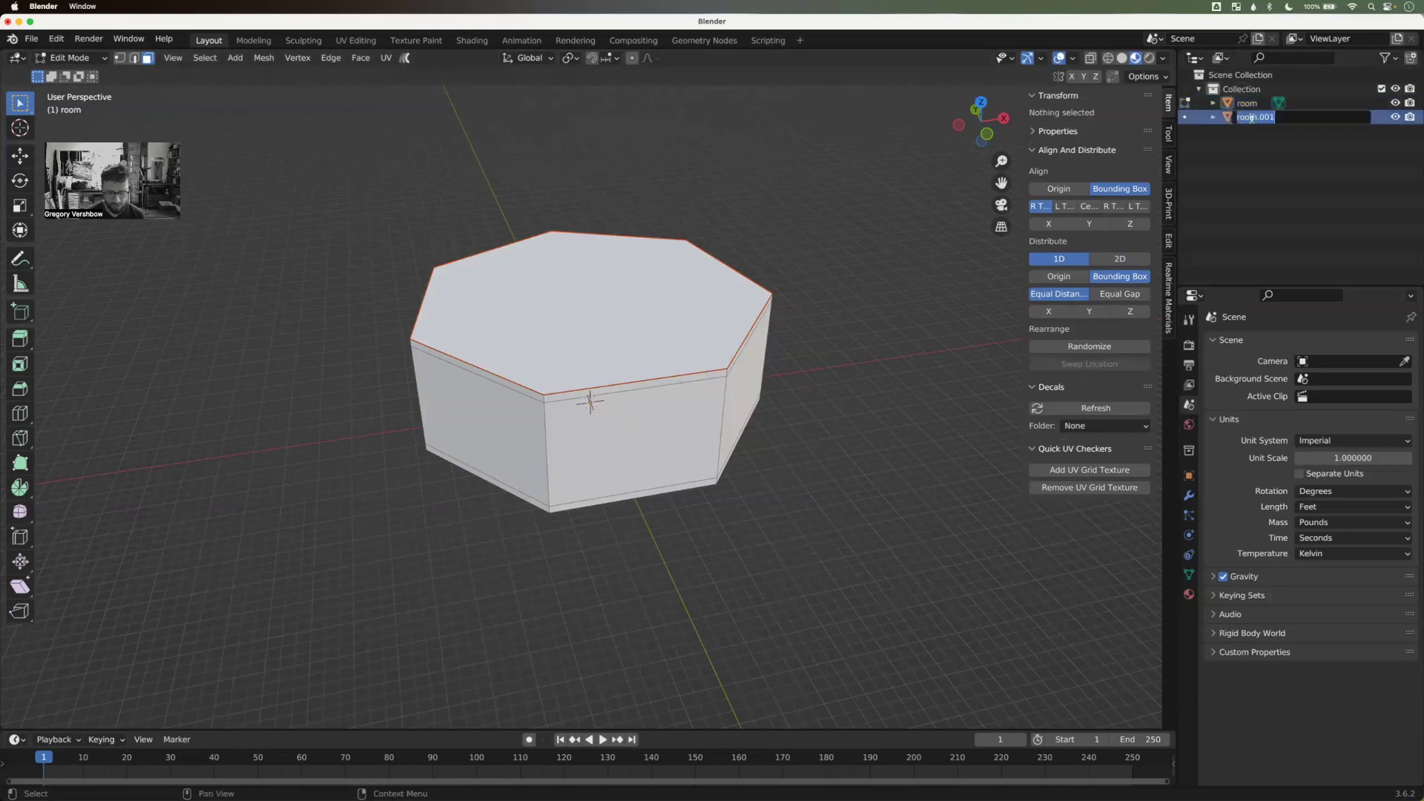
{"action": "type", "text": "top"}
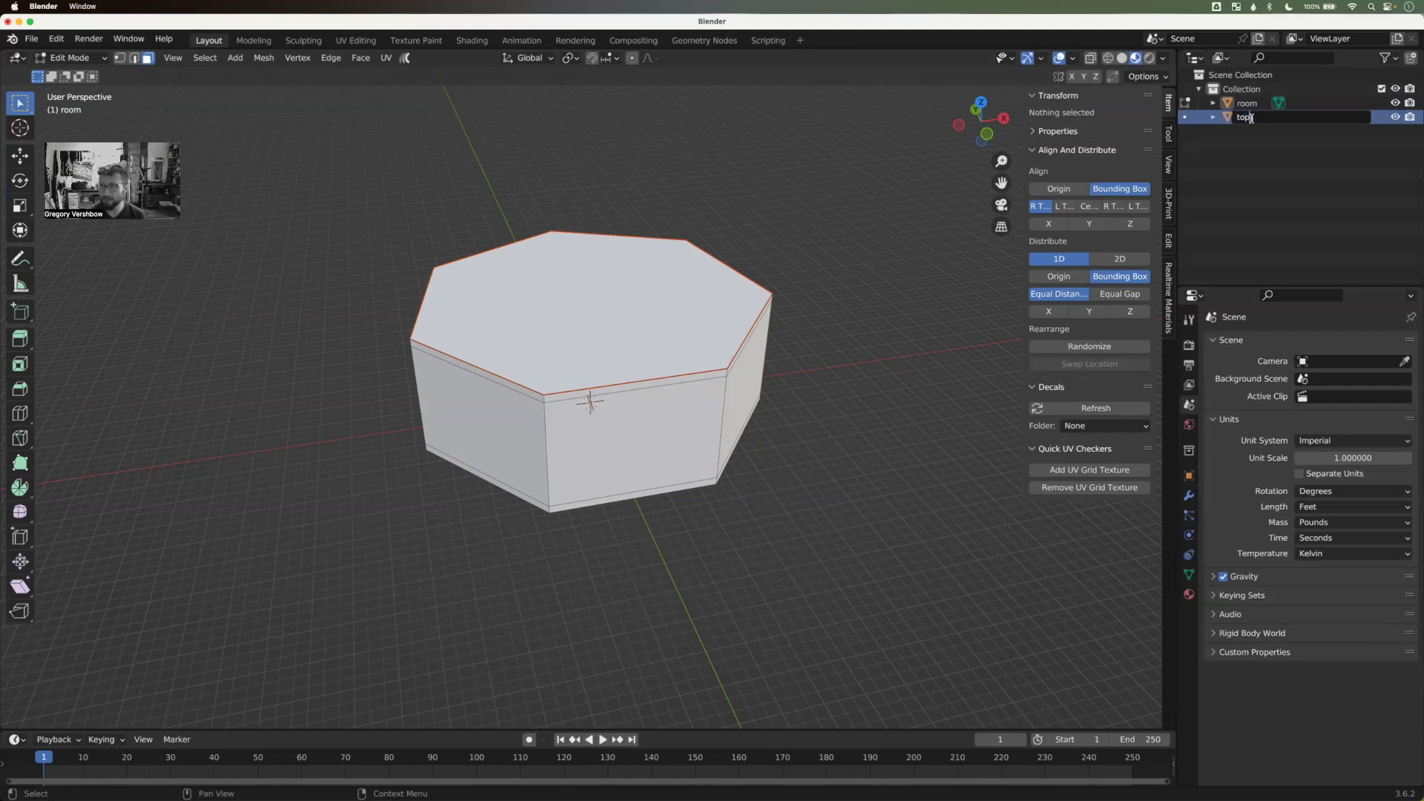
{"action": "key", "text": "Return"}
Step: Separate the room's underside face into its own object and name it bottom
{"action": "middle_click_drag", "start_coordinate": [932, 388], "coordinate": [879, 268]}
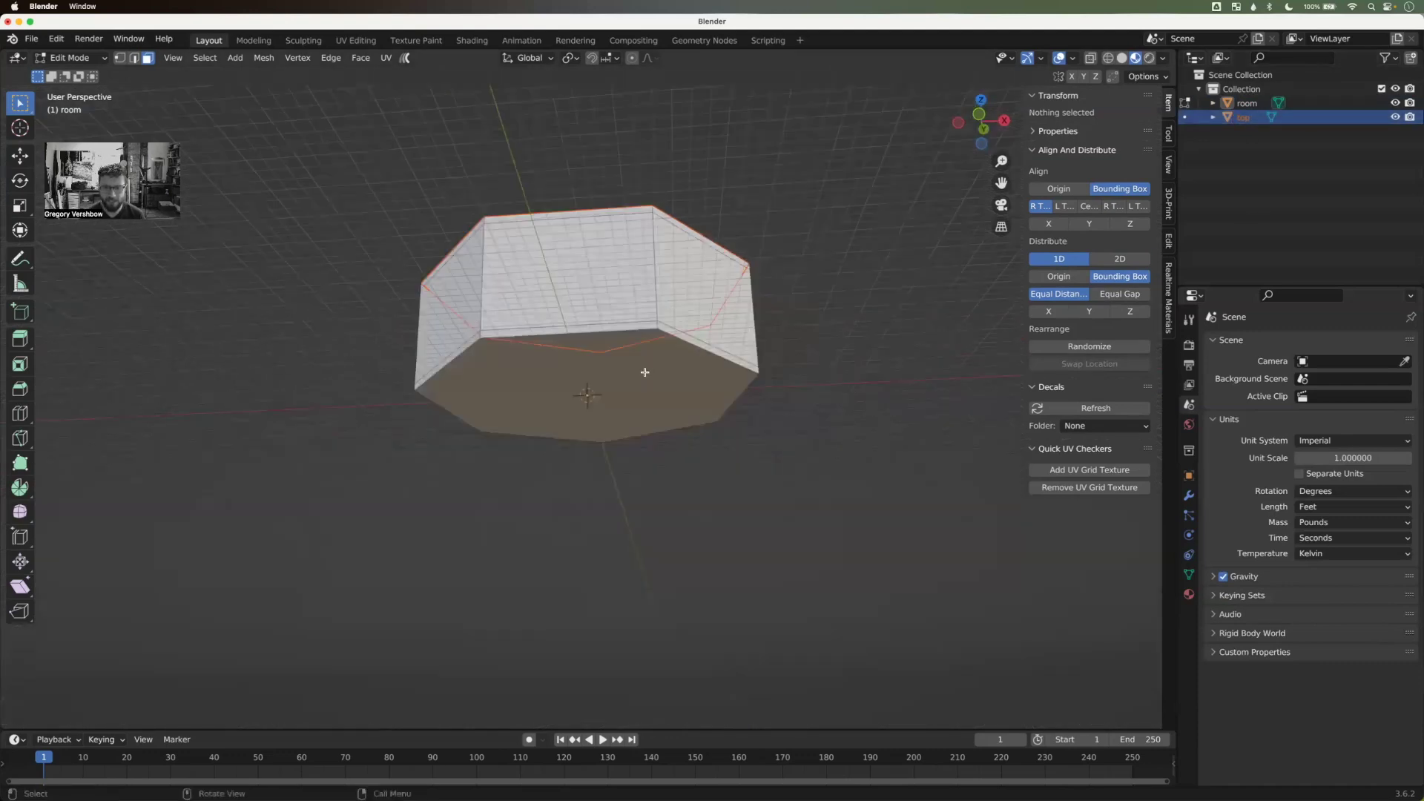
{"action": "left_click", "coordinate": [645, 373]}
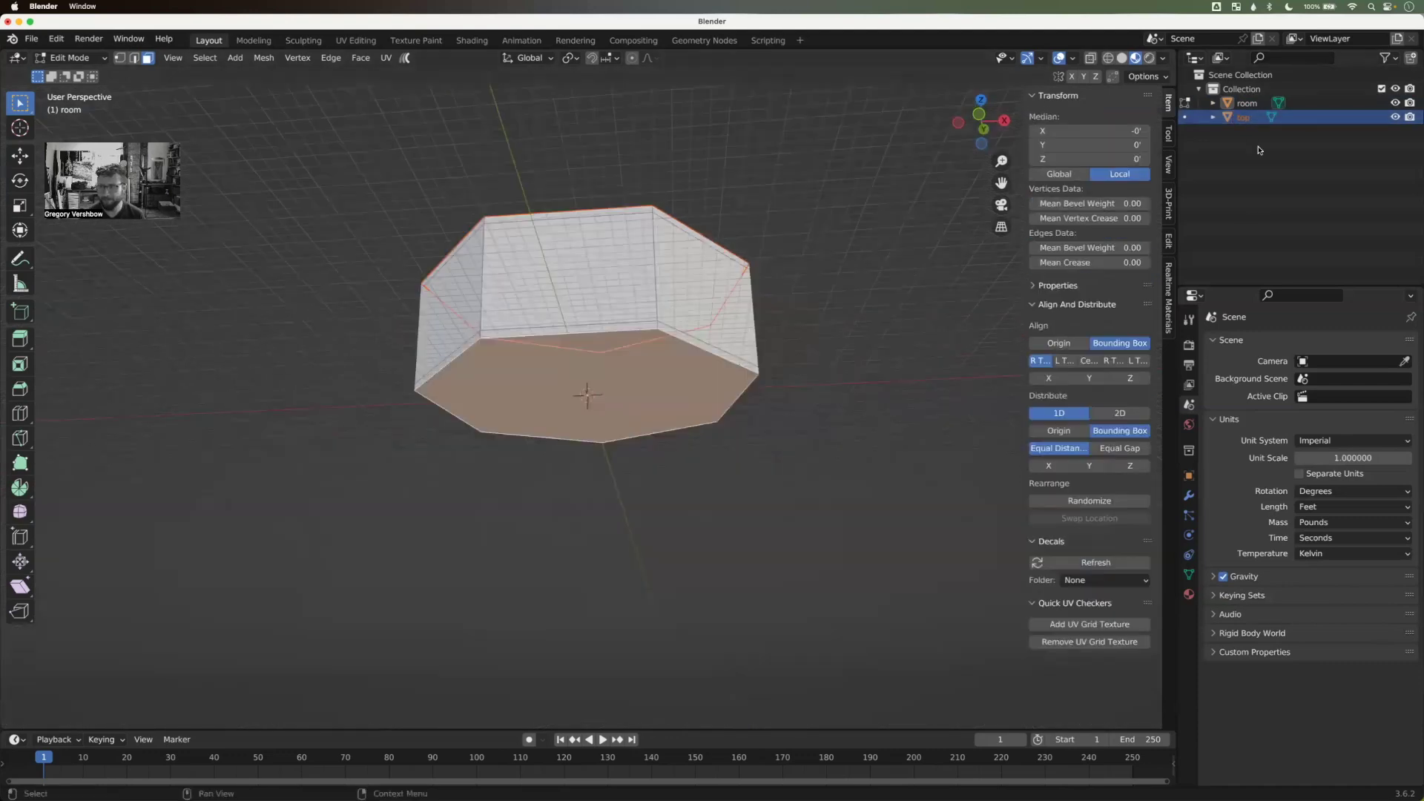
{"action": "key", "text": "p"}
{"action": "left_click", "coordinate": [598, 390]}
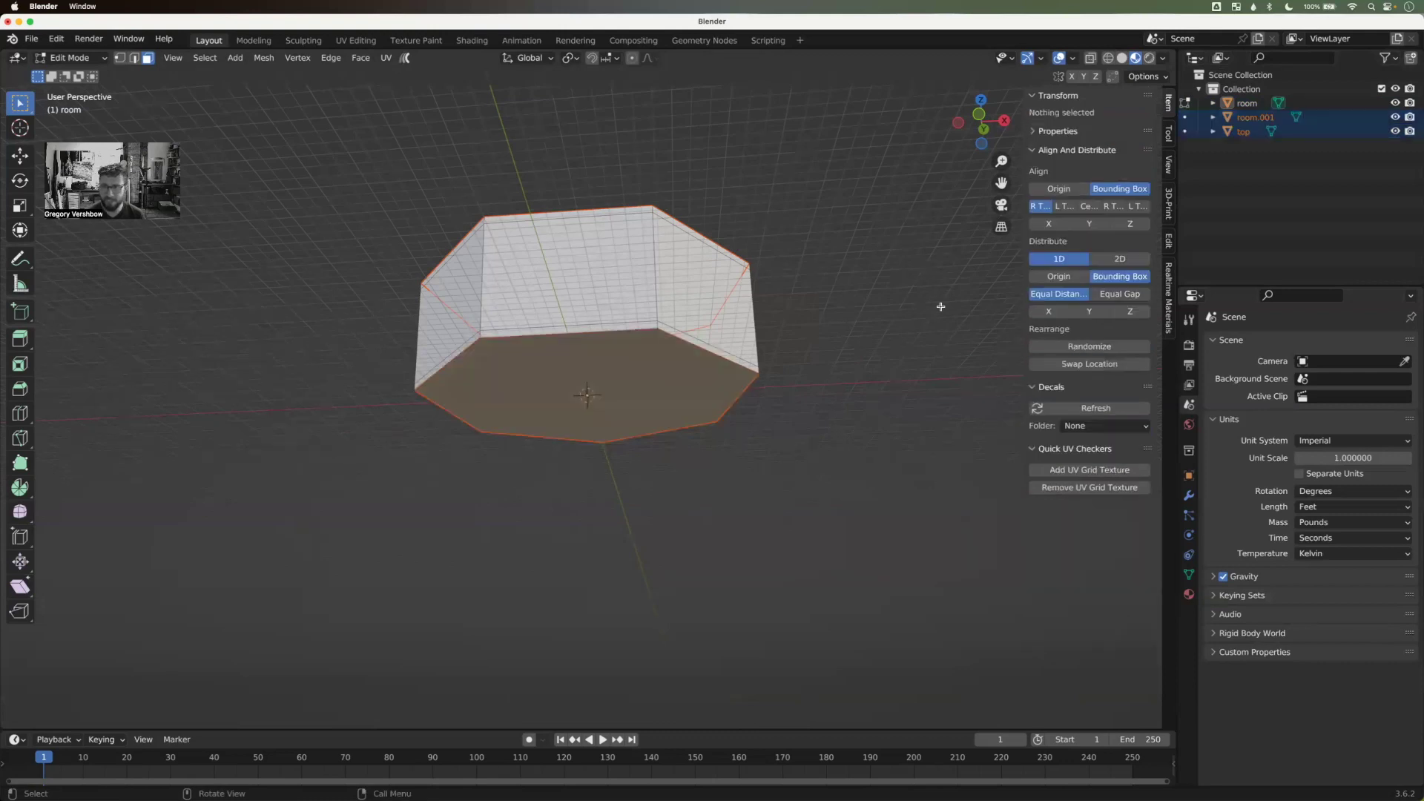
{"action": "double_click", "coordinate": [1261, 117]}
{"action": "type", "text": "bottom"}
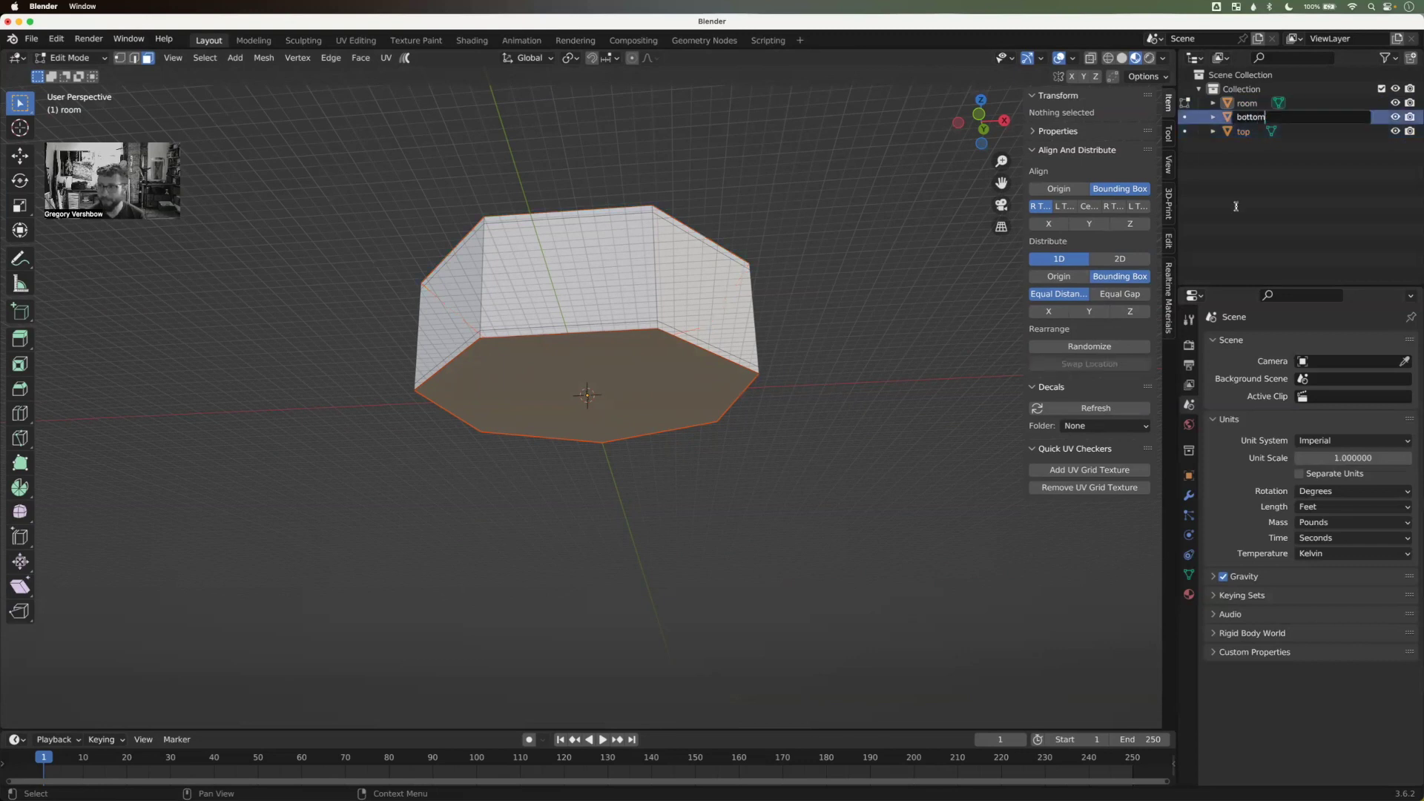
{"action": "key", "text": "Return"}
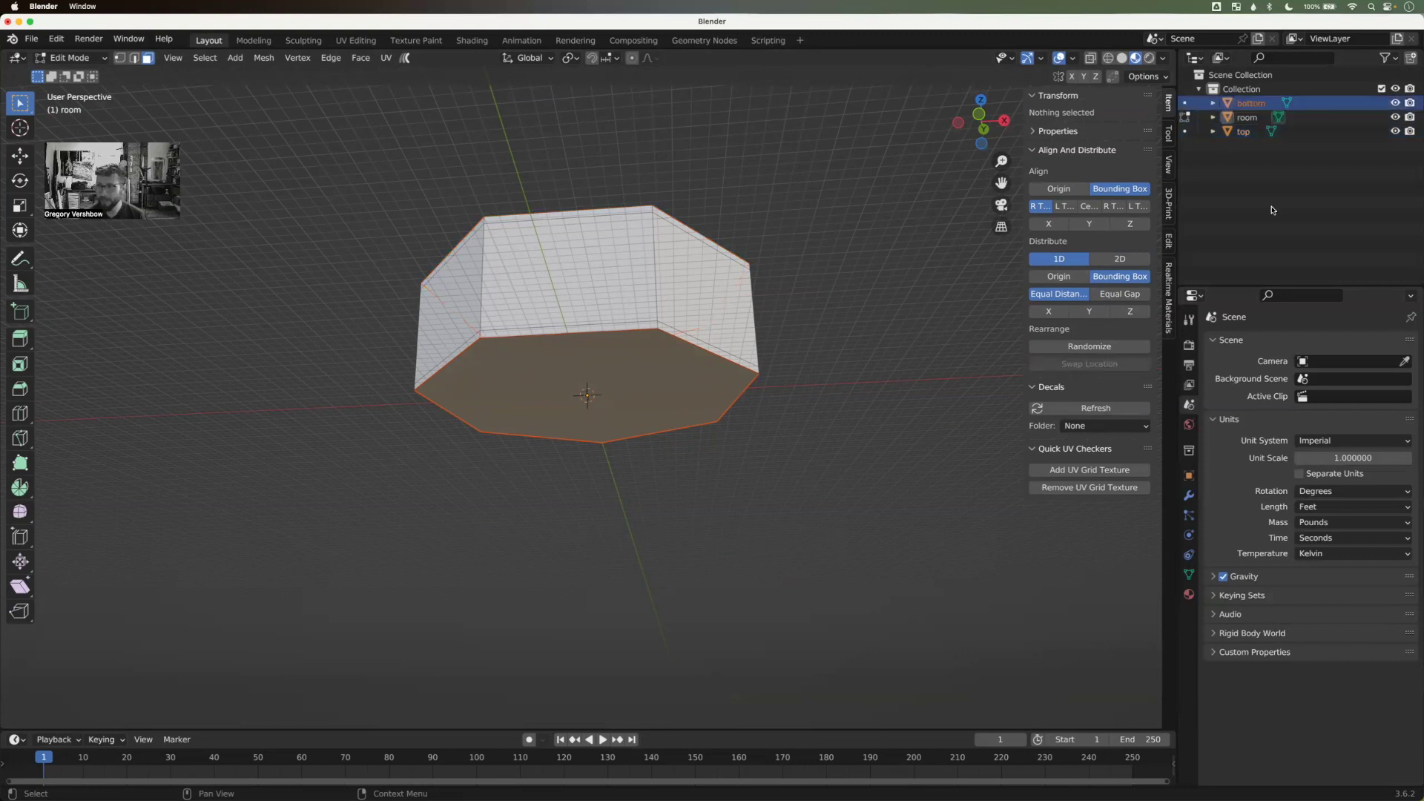
Step: Hide the bottom and top objects and inspect the open ring of walls from several angles
{"action": "left_click", "coordinate": [1395, 103]}
{"action": "left_click", "coordinate": [1395, 131]}
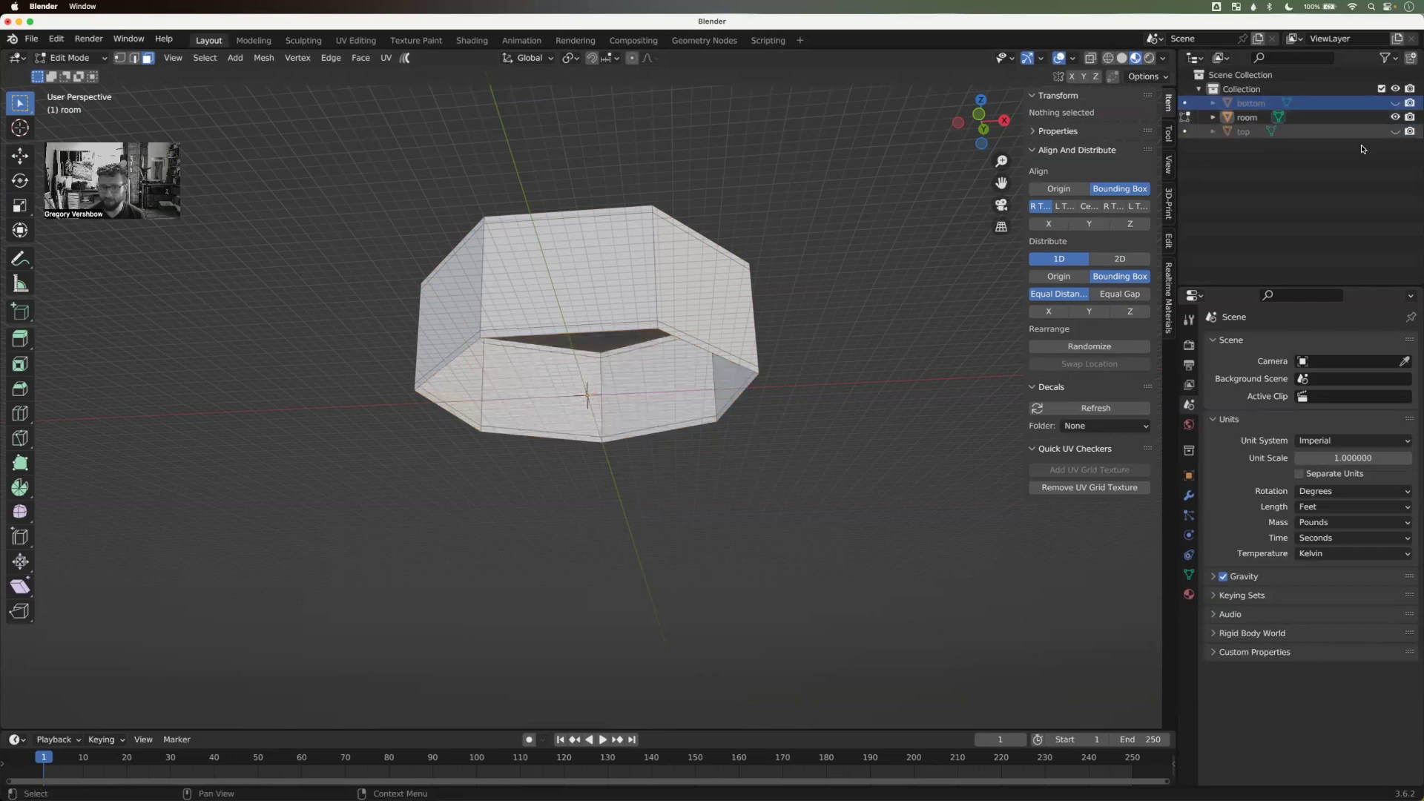
{"action": "middle_click_drag", "start_coordinate": [804, 219], "coordinate": [772, 391]}
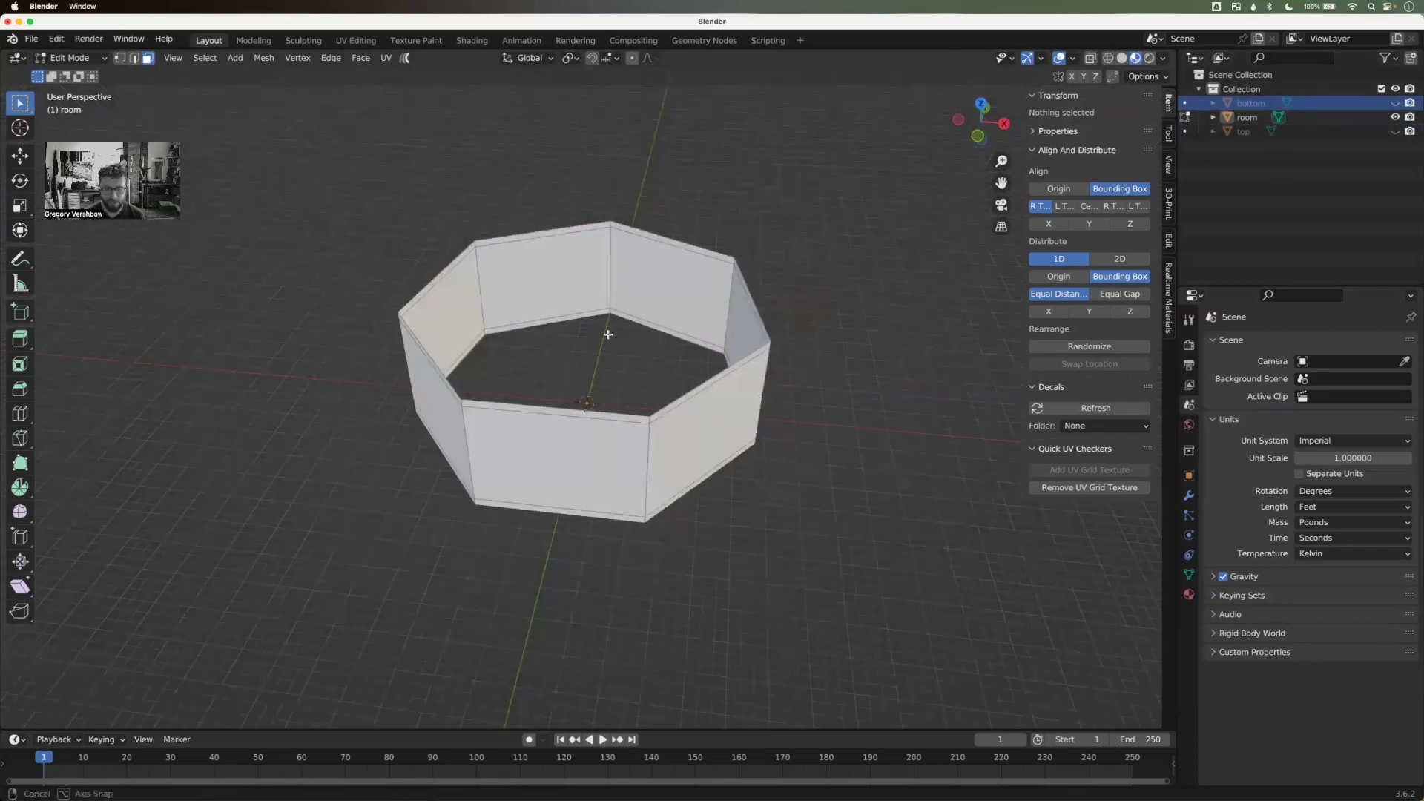
{"action": "middle_click_drag", "start_coordinate": [608, 336], "coordinate": [605, 308]}
{"action": "middle_click_drag", "start_coordinate": [794, 451], "coordinate": [494, 487]}
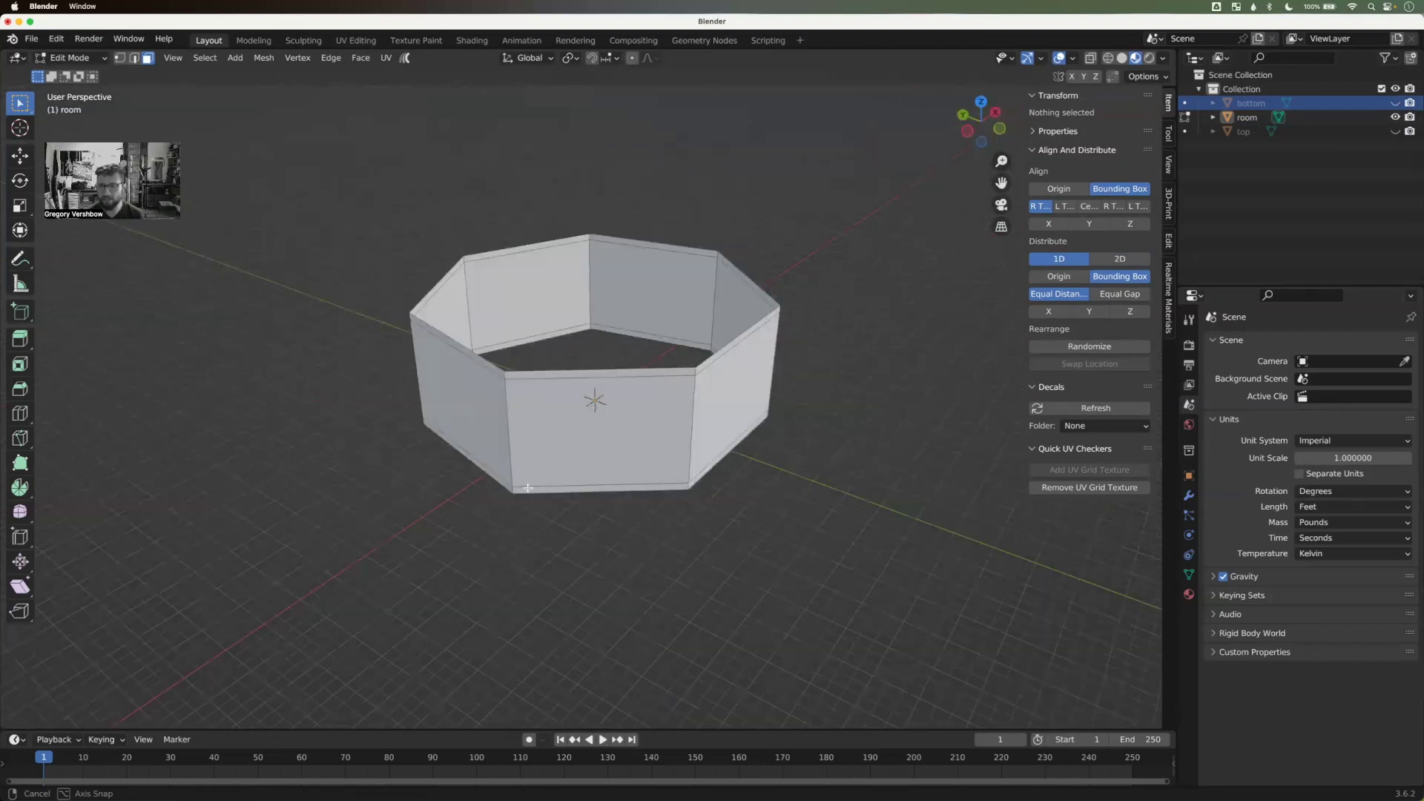
{"action": "middle_click_drag", "start_coordinate": [849, 385], "coordinate": [794, 403]}
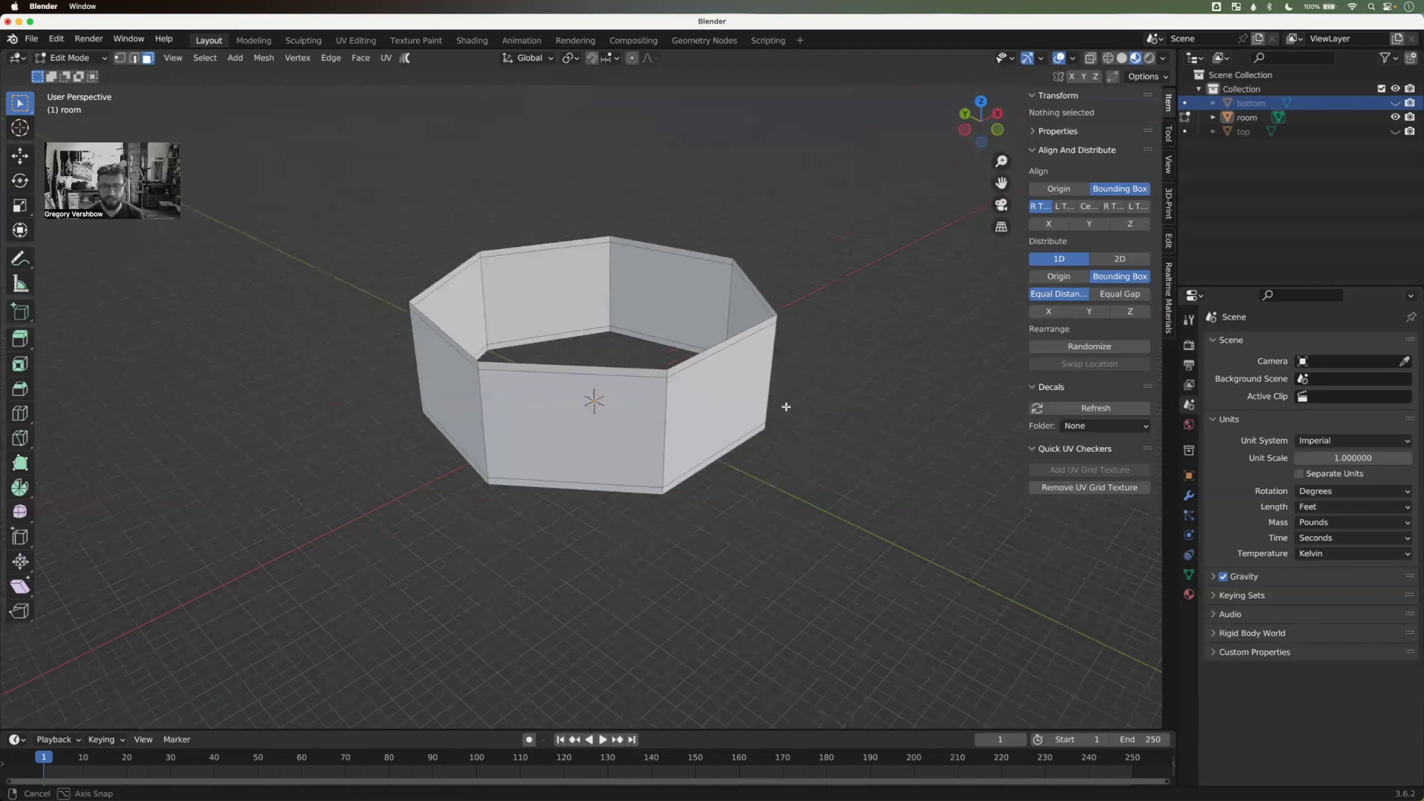
{"action": "middle_click_drag", "start_coordinate": [932, 271], "coordinate": [932, 226]}
{"action": "middle_click_drag", "start_coordinate": [852, 390], "coordinate": [820, 392]}
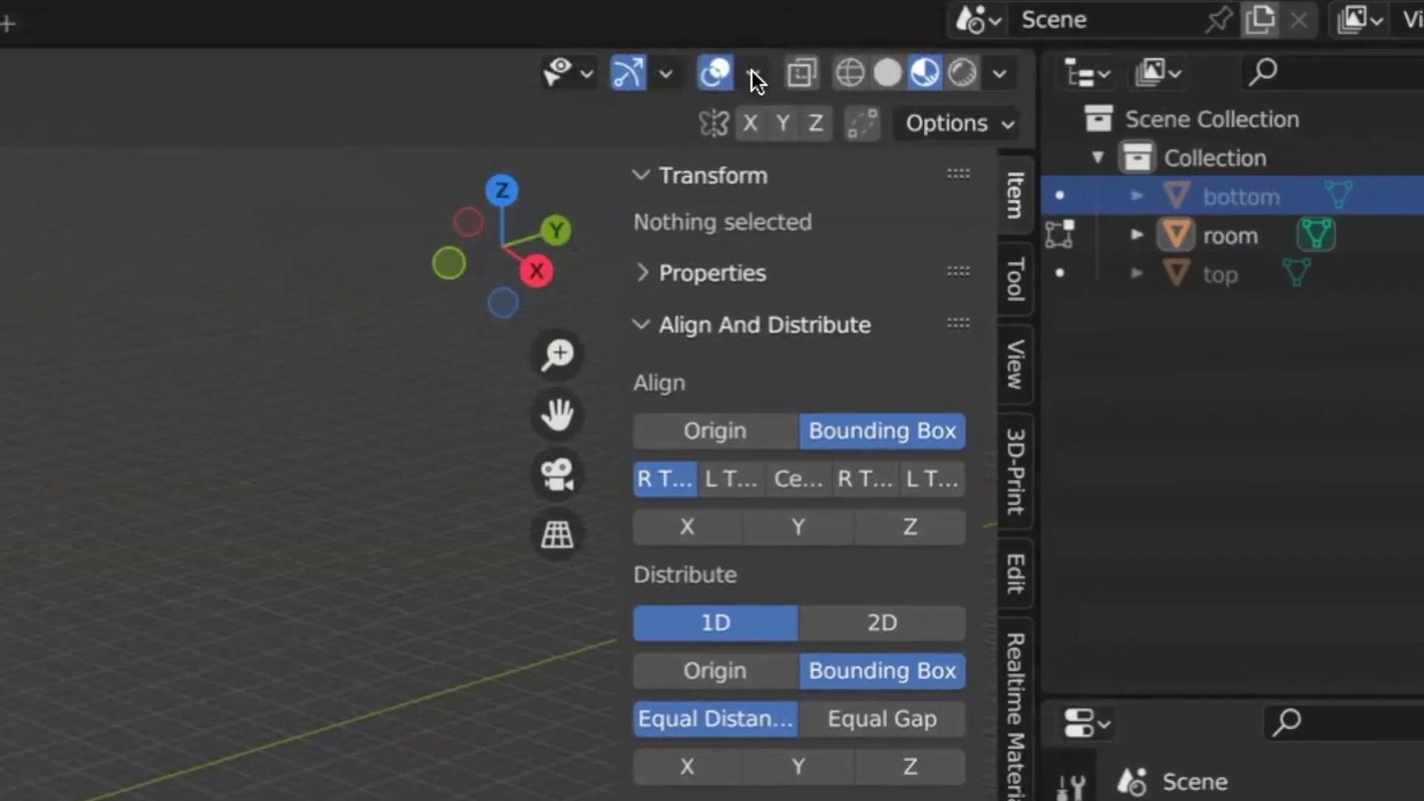
Step: Turn on the Face Orientation overlay from Quick Favorites and check the orientation of the wall faces around the room
{"action": "left_click", "coordinate": [765, 72]}
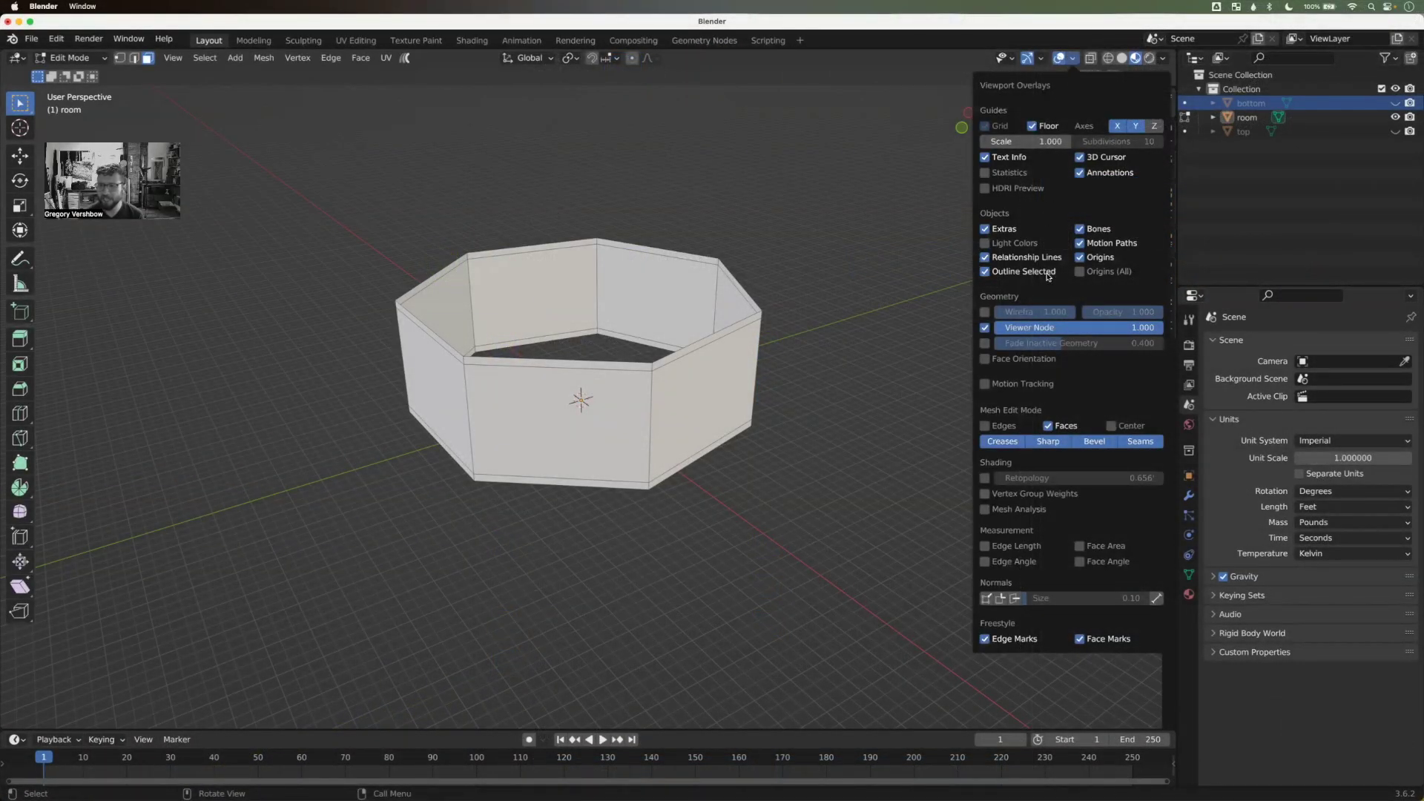
{"action": "right_click", "coordinate": [1000, 363]}
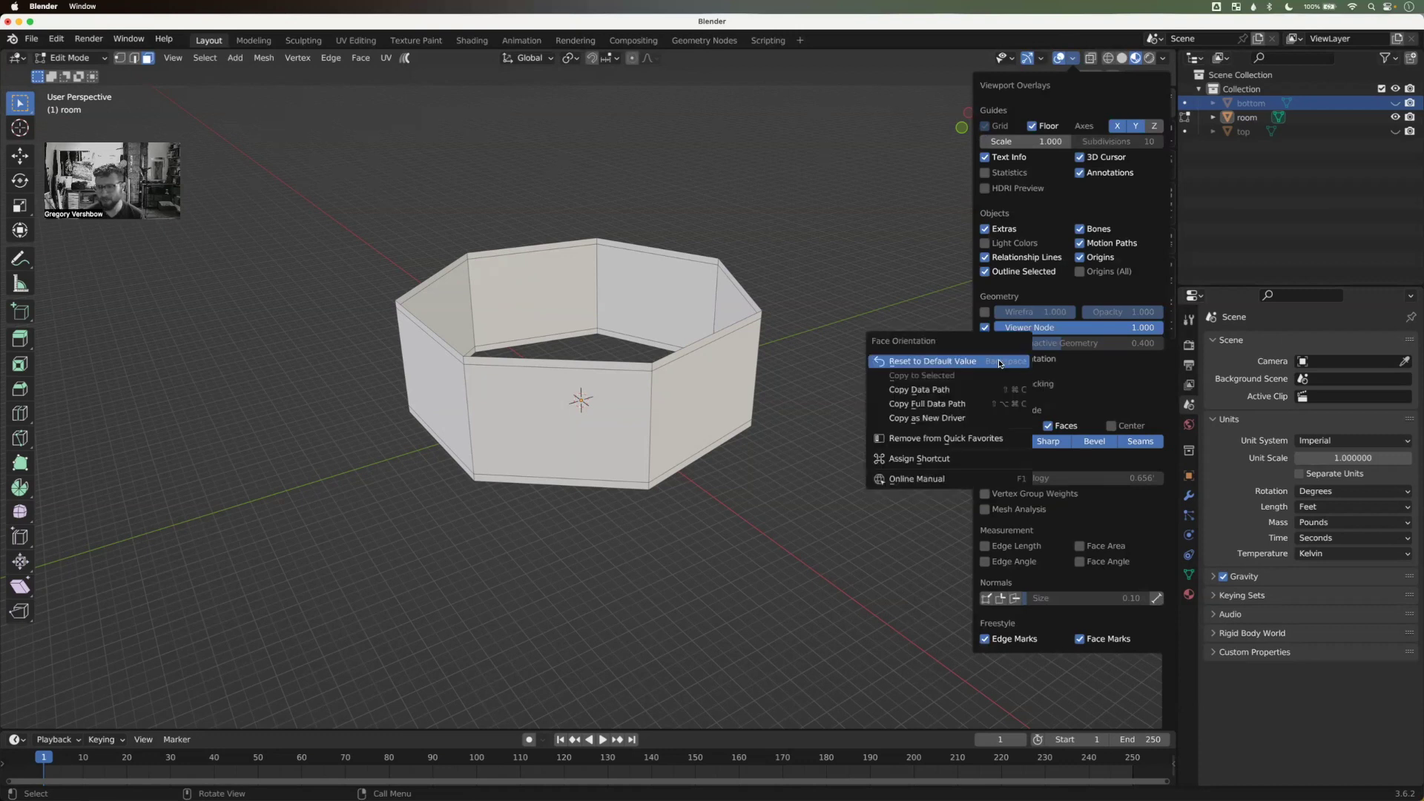
{"action": "left_click", "coordinate": [976, 443]}
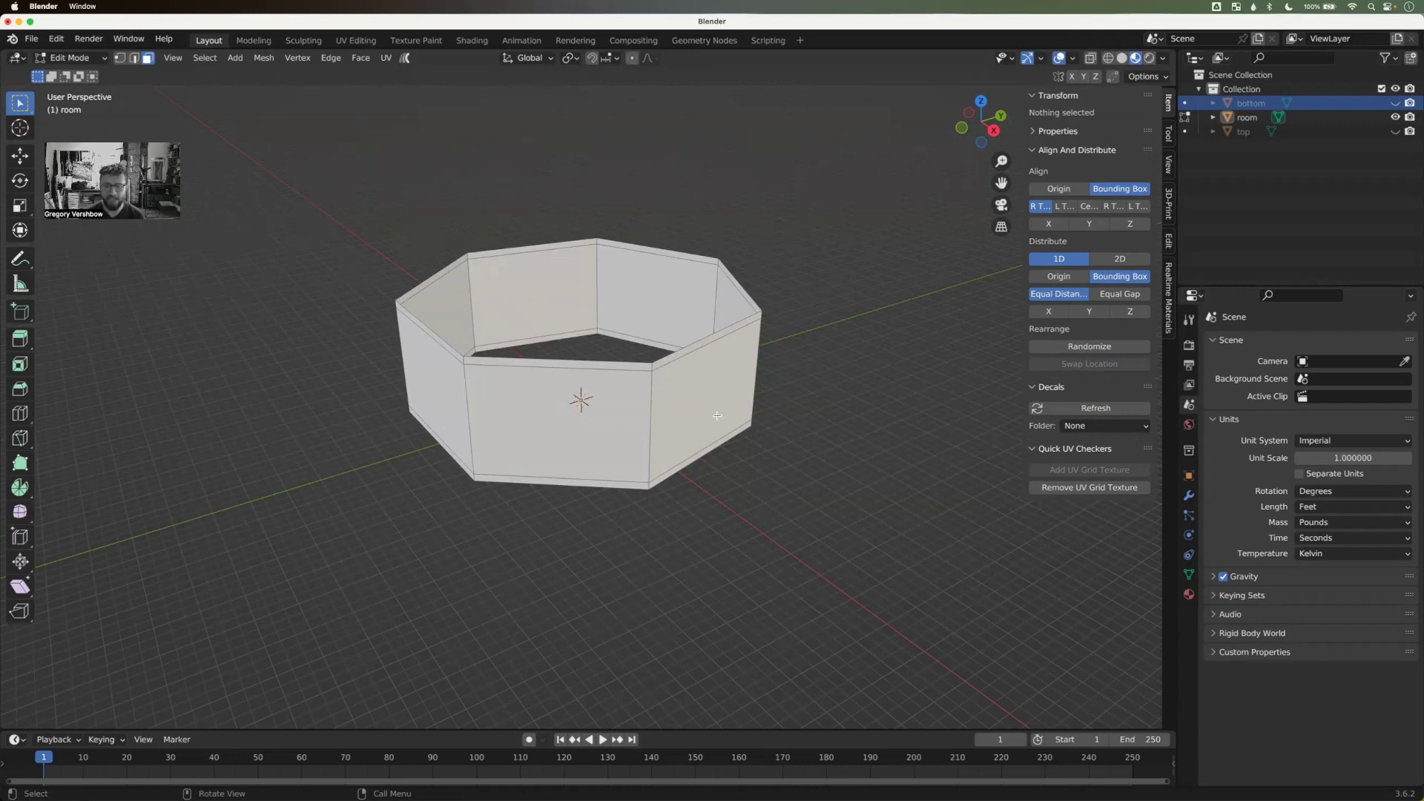
{"action": "key", "text": "q"}
{"action": "key", "text": "q"}
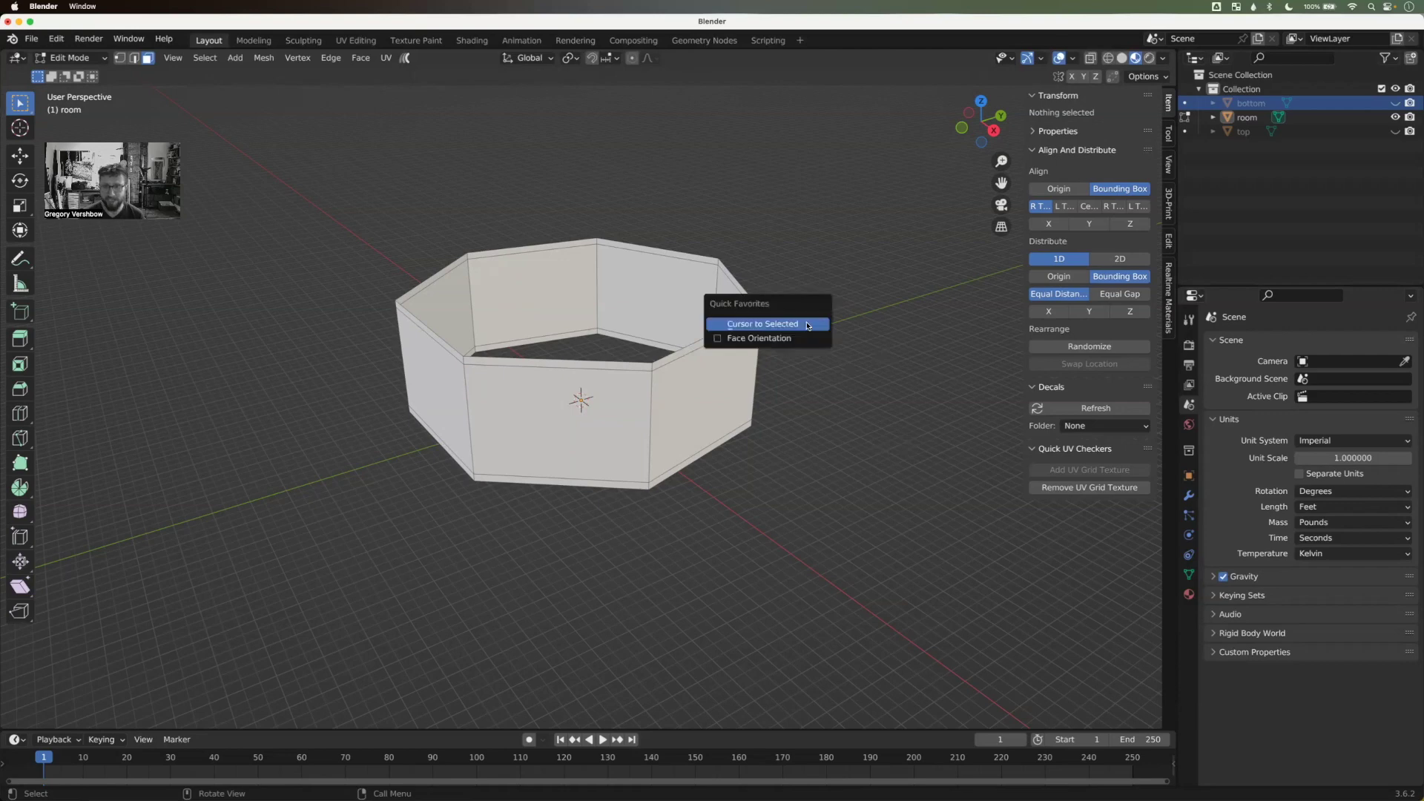
{"action": "left_click", "coordinate": [769, 342]}
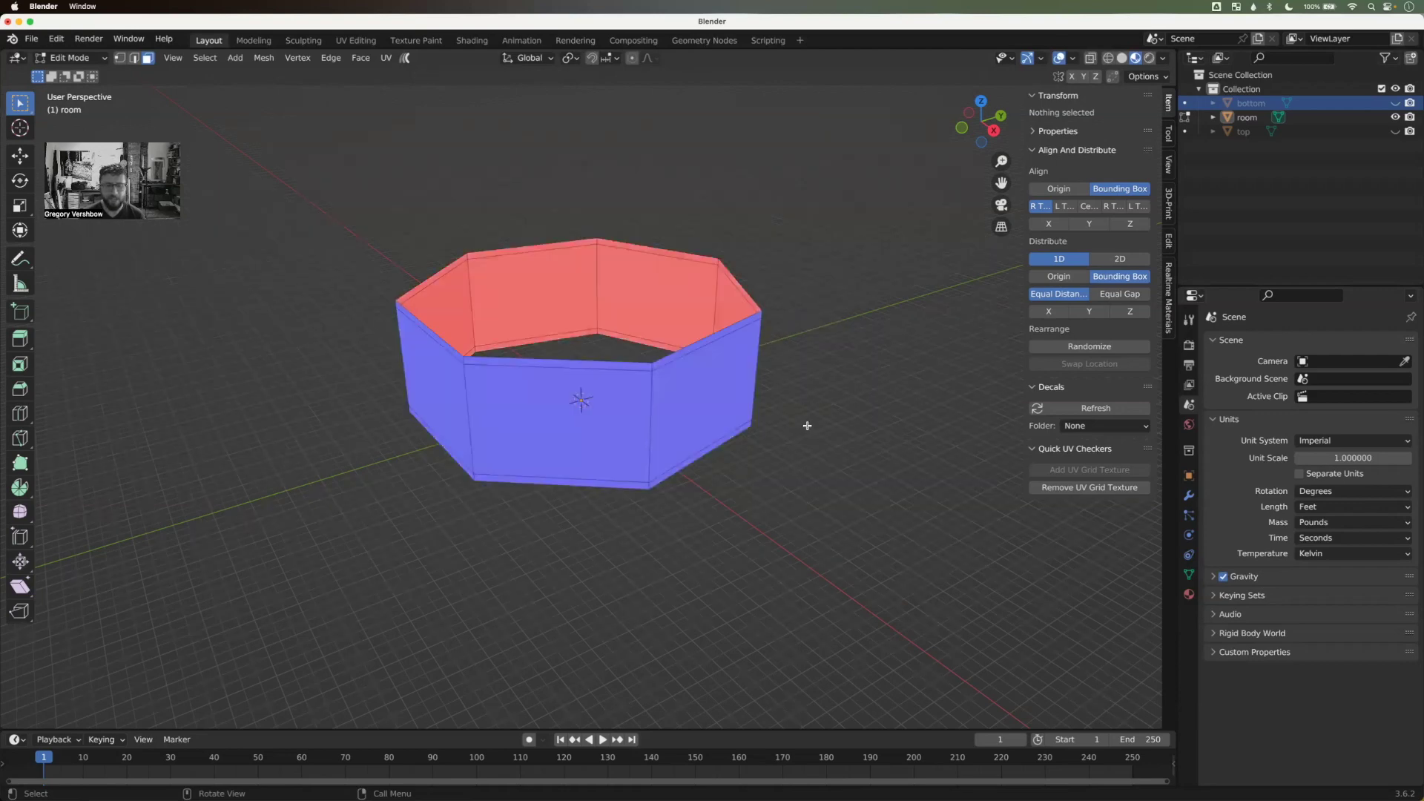
{"action": "middle_click_drag", "start_coordinate": [566, 461], "coordinate": [700, 423]}
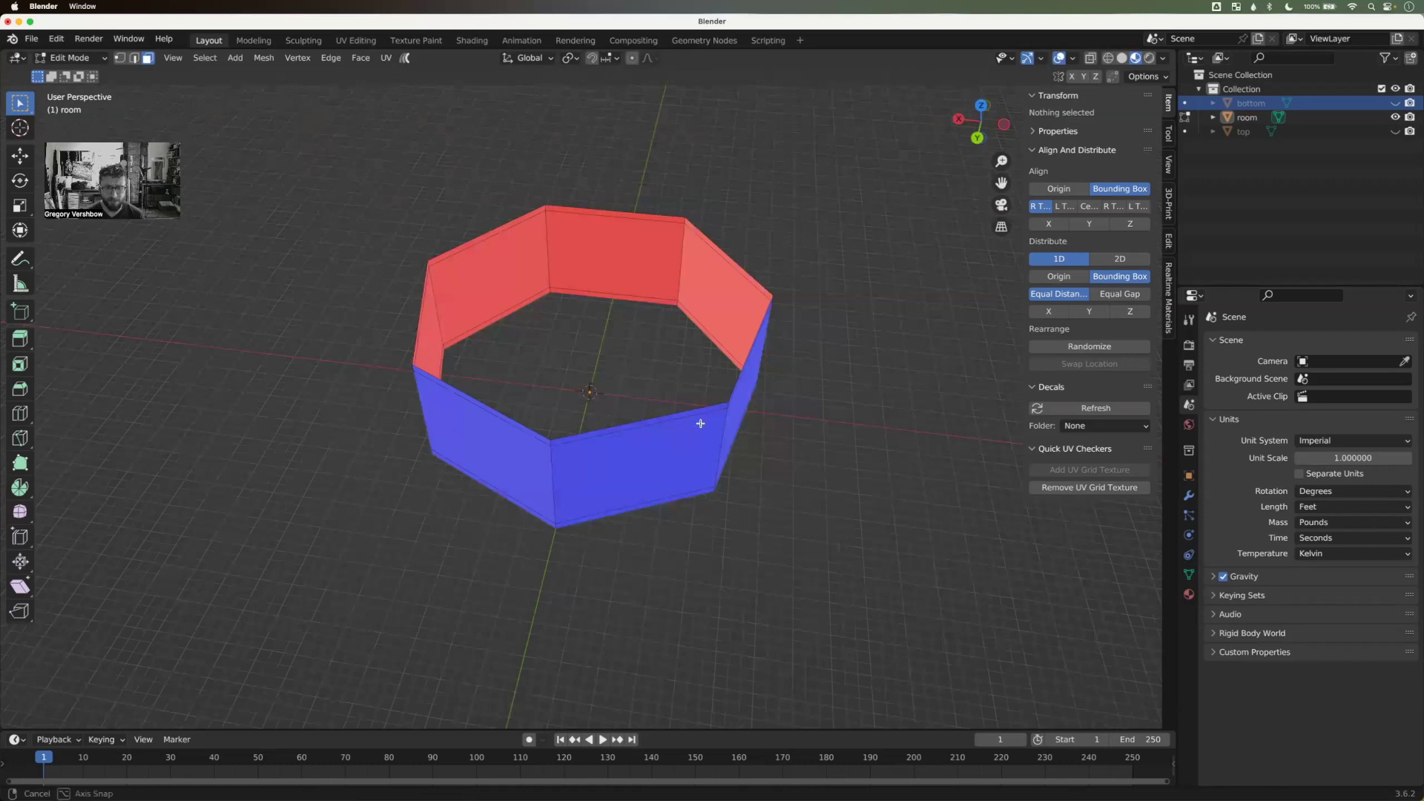
{"action": "mouse_move", "coordinate": [754, 467]}
{"action": "middle_mouse_down"}
{"action": "mouse_move", "coordinate": [829, 425]}
{"action": "mouse_move", "coordinate": [733, 468]}
{"action": "middle_mouse_up"}
{"action": "middle_click_drag", "start_coordinate": [899, 481], "coordinate": [868, 359]}
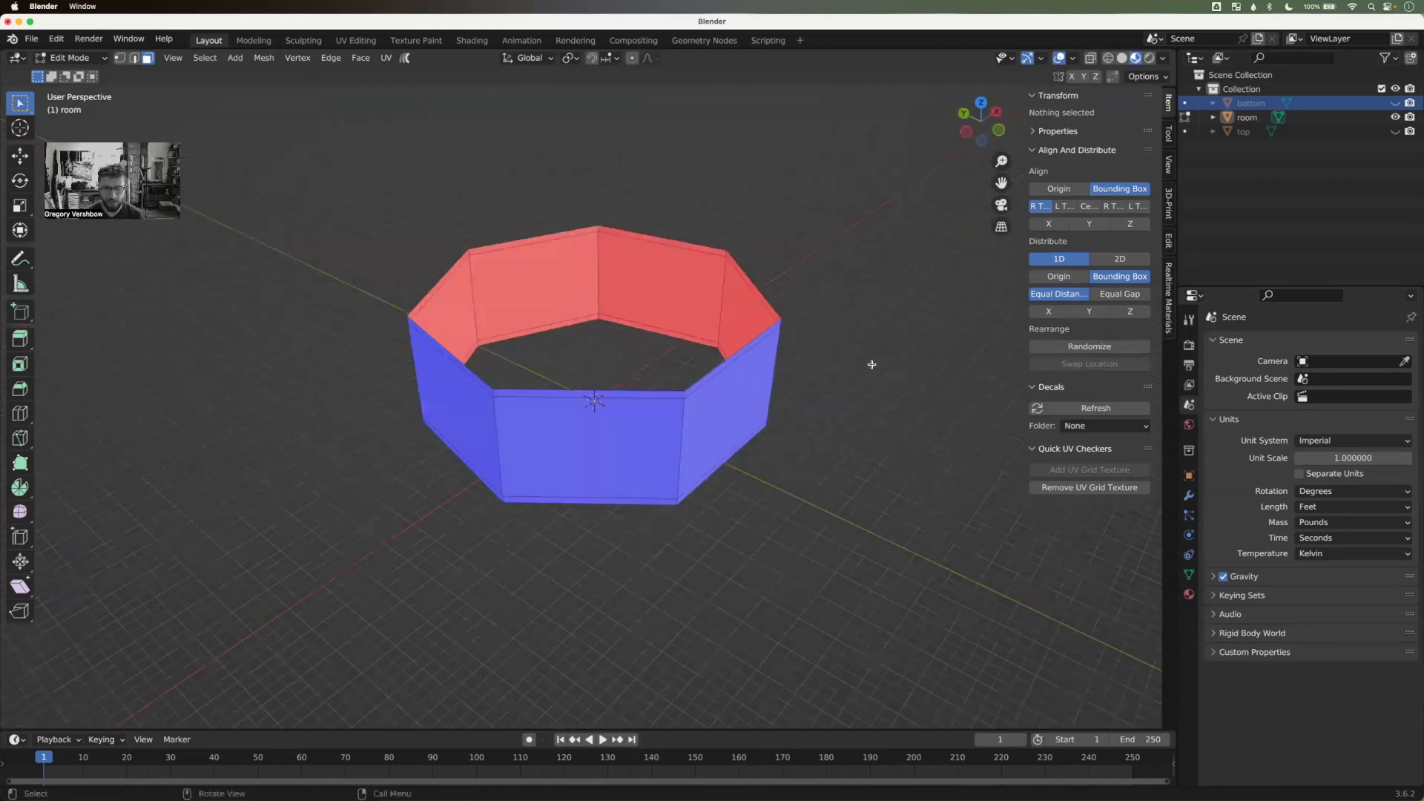
{"action": "middle_click_drag", "start_coordinate": [862, 423], "coordinate": [797, 430]}
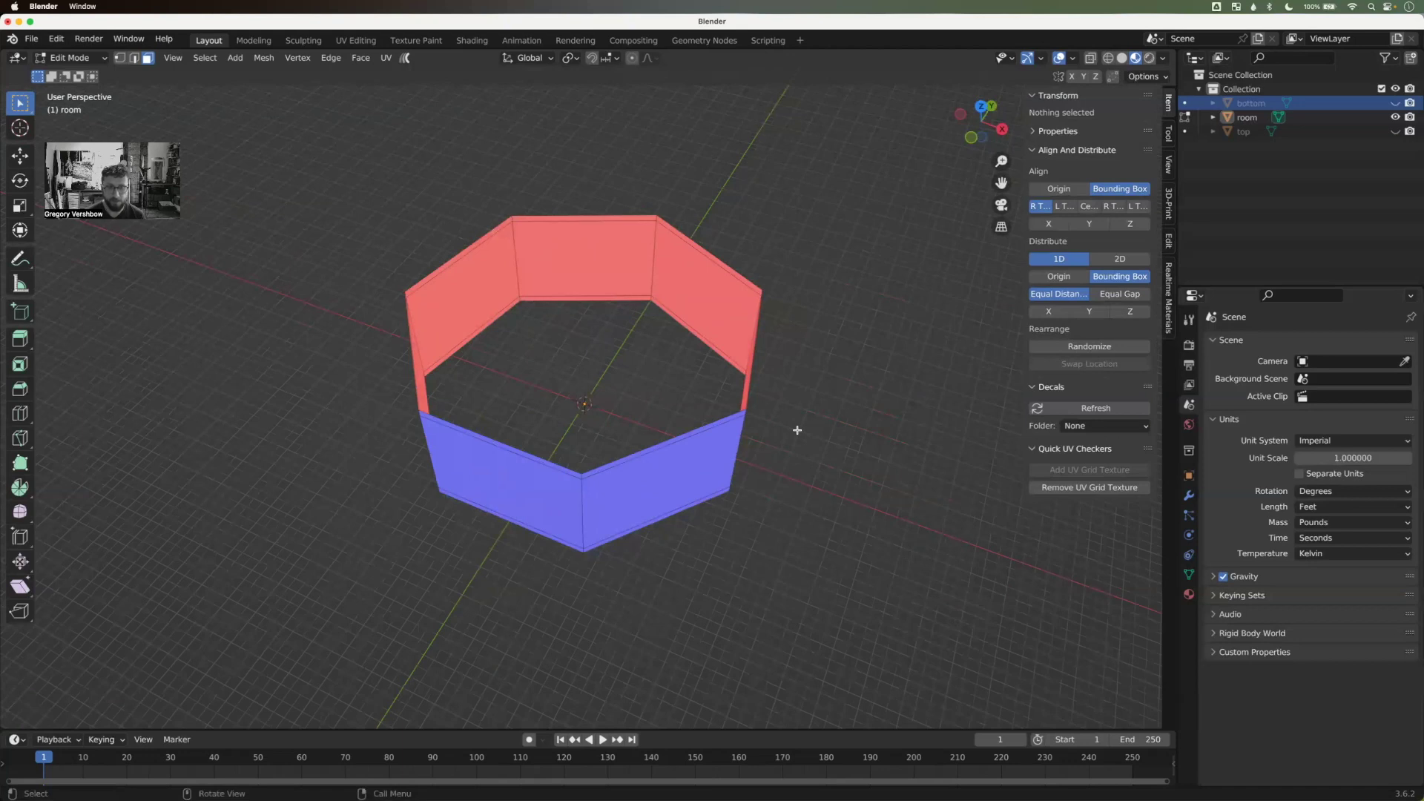
Step: Select all of the room's wall faces and flip their normals
{"action": "key", "text": "a"}
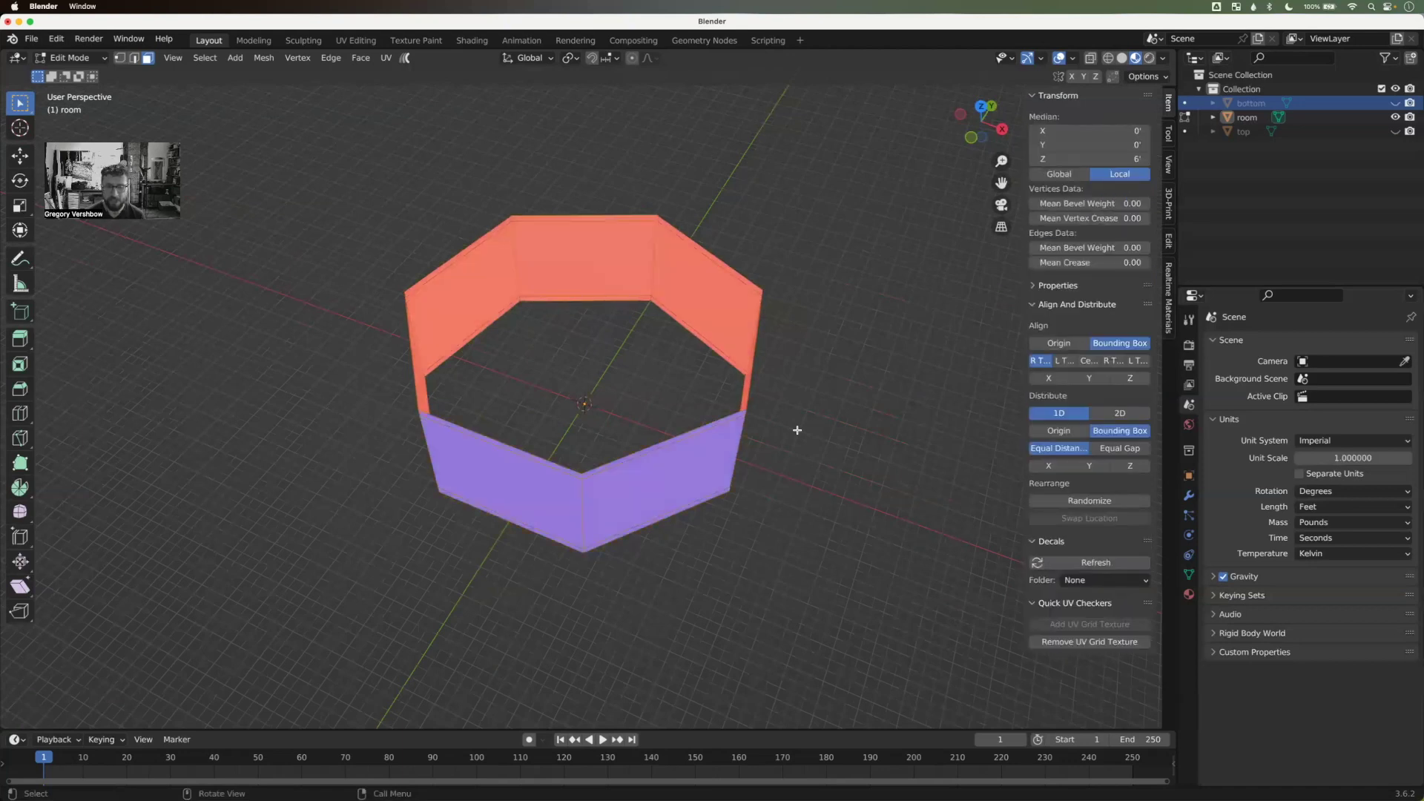
{"action": "key", "text": "F3"}
{"action": "type", "text": "flip"}
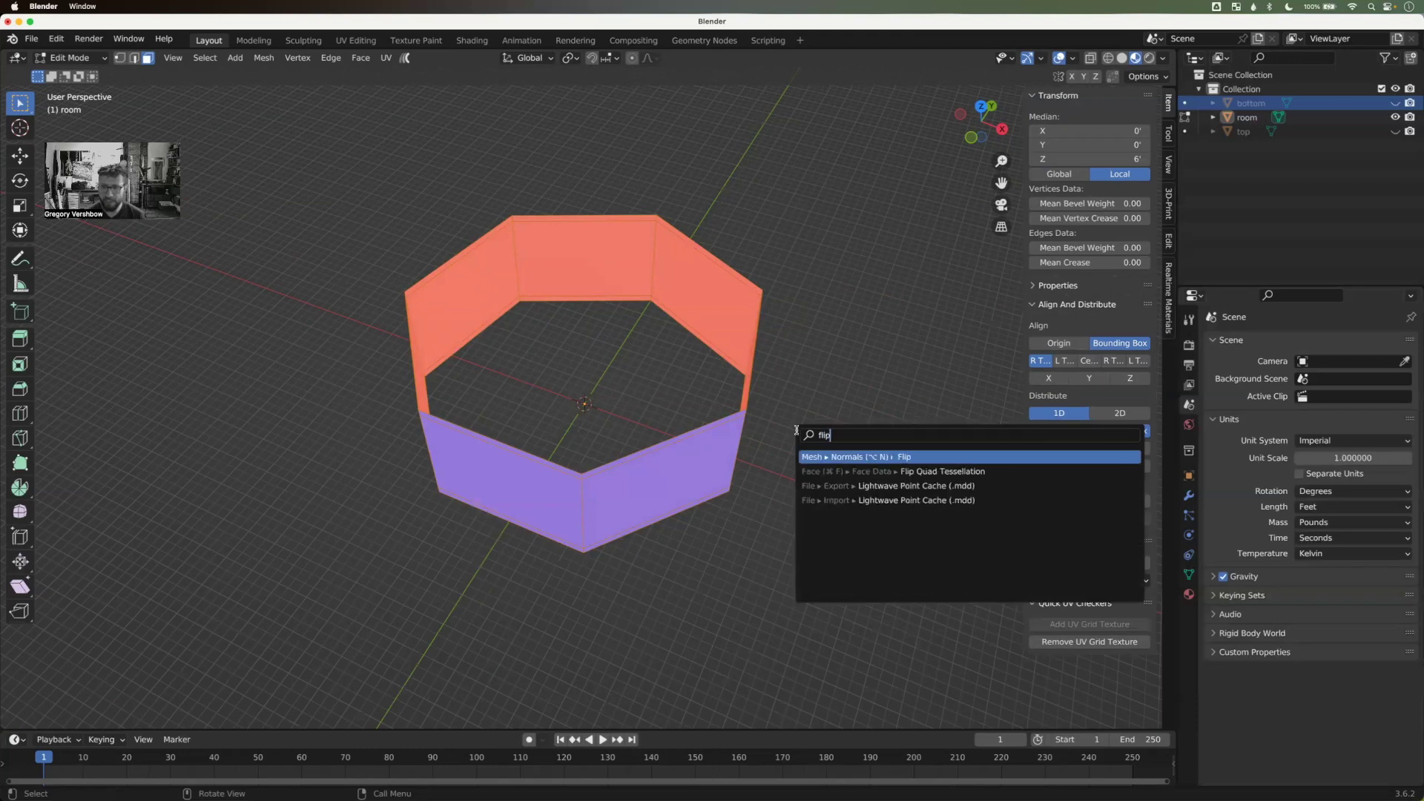
{"action": "left_click", "coordinate": [934, 457]}
{"action": "middle_click_drag", "start_coordinate": [851, 338], "coordinate": [601, 423]}
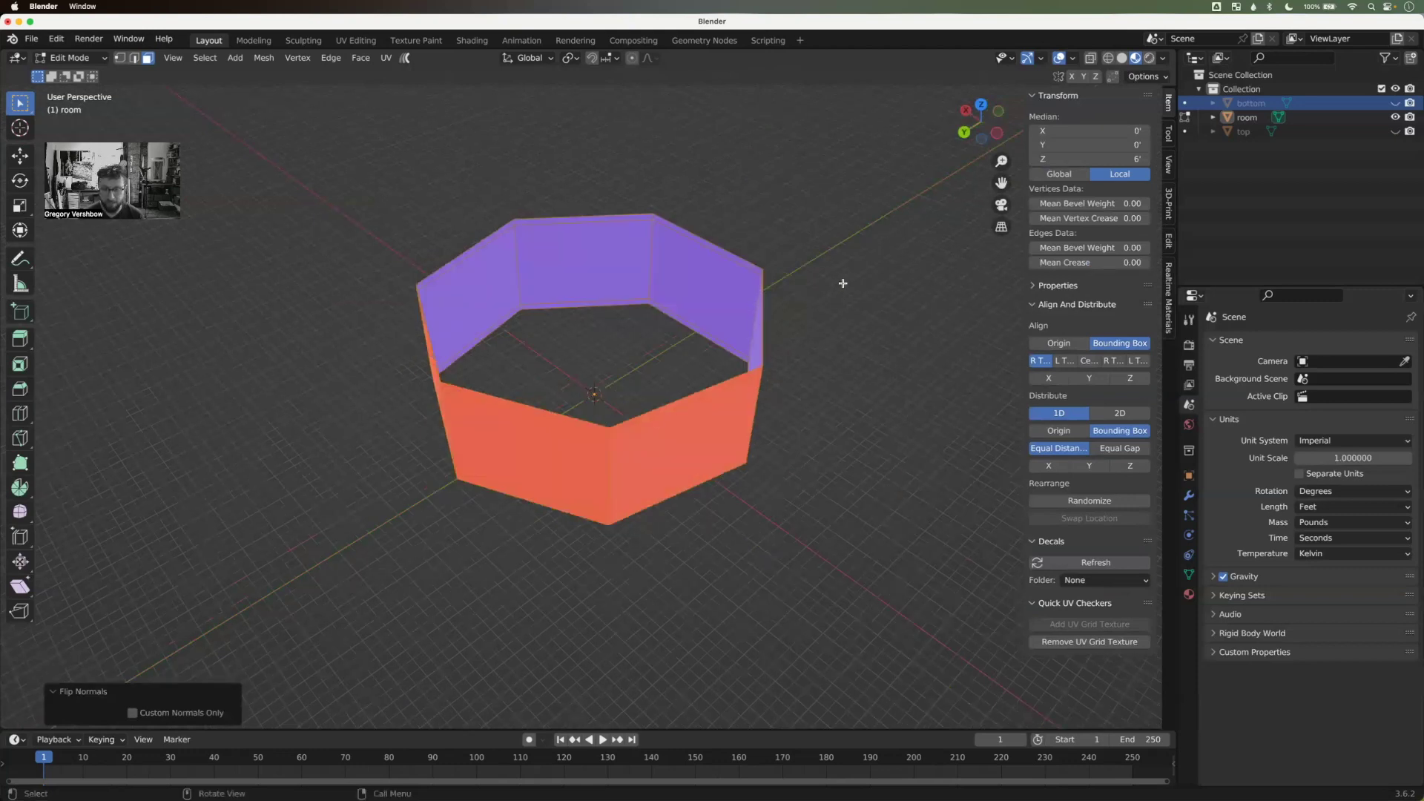
Step: Turn off the Face Orientation overlay and deselect the wall faces
{"action": "key", "text": "q"}
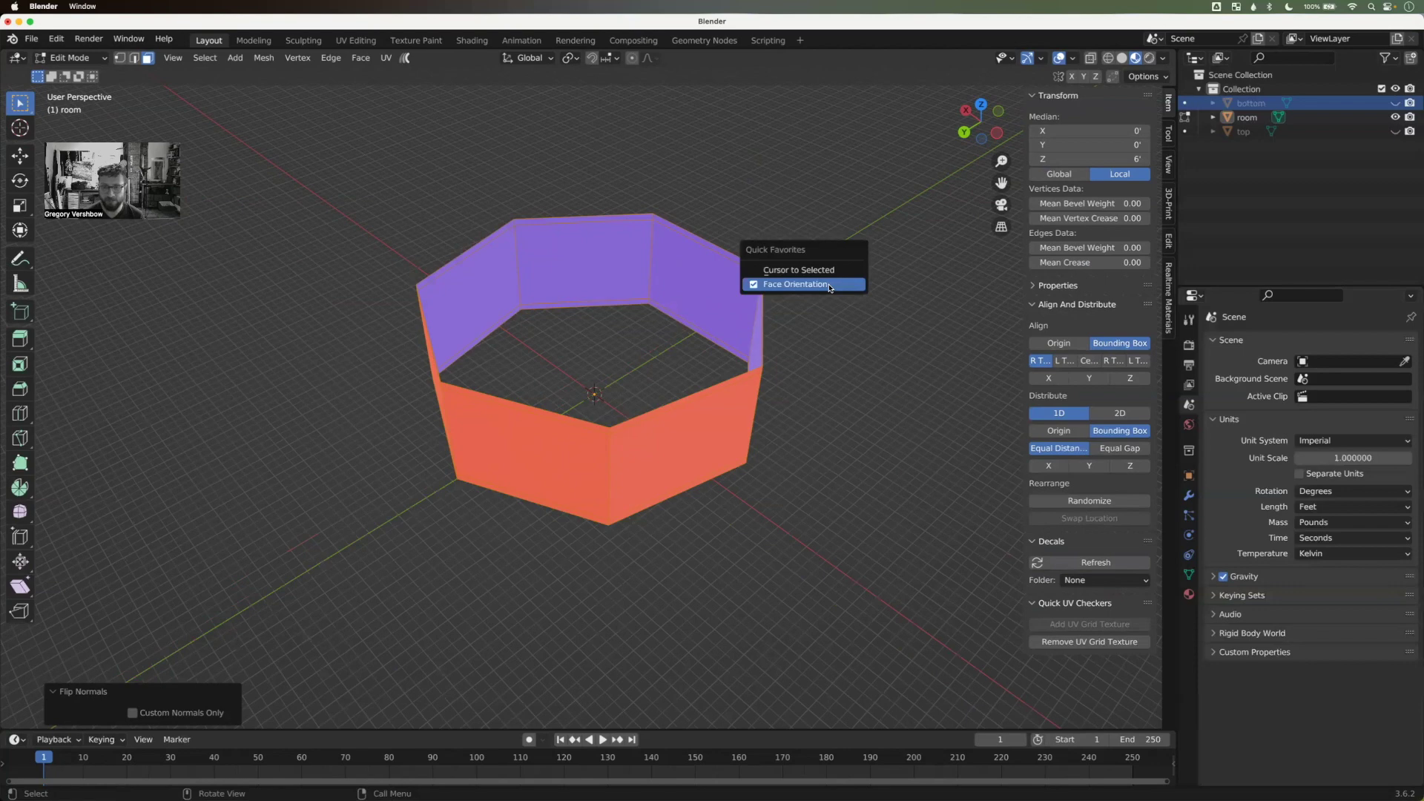
{"action": "left_click", "coordinate": [829, 285]}
{"action": "left_click", "coordinate": [1074, 61]}
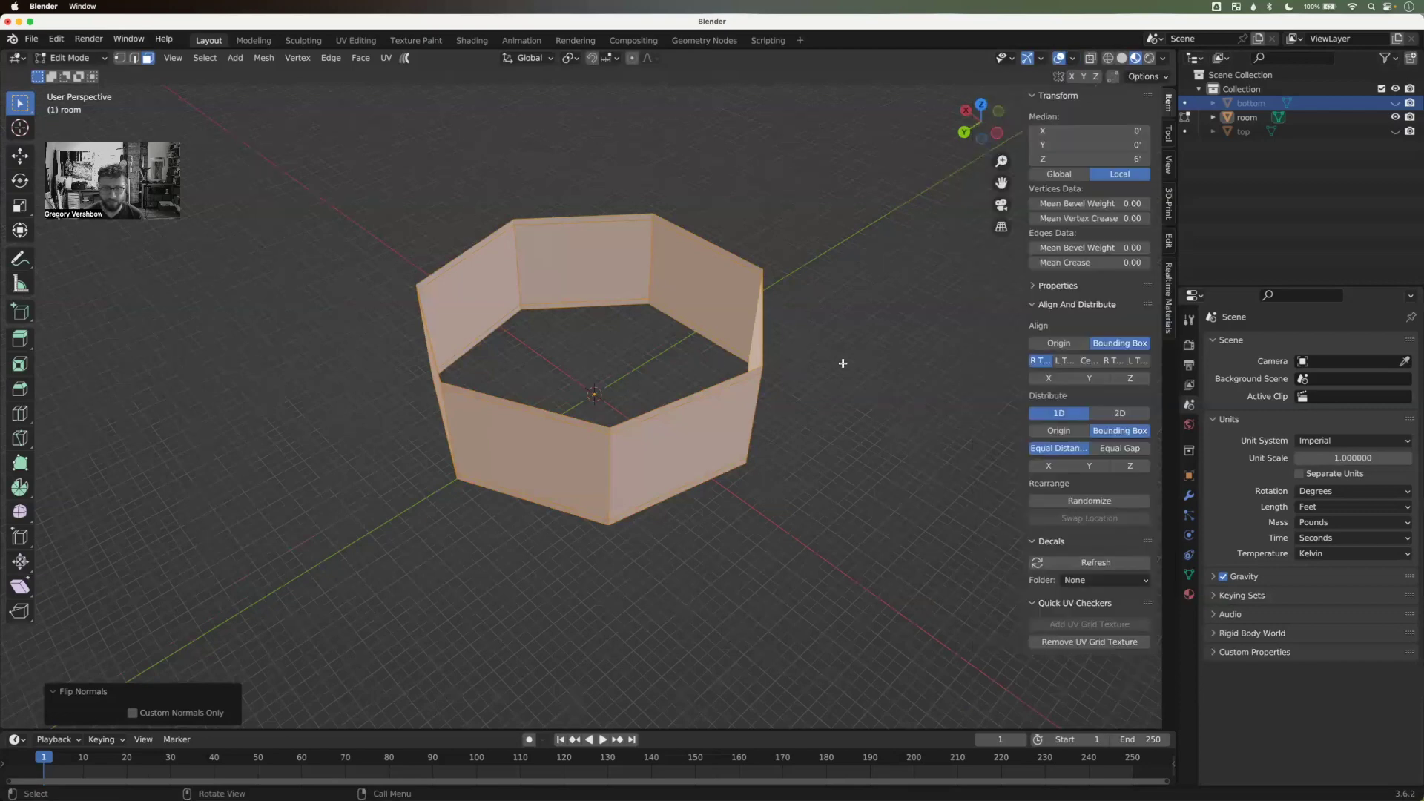
{"action": "left_click", "coordinate": [905, 446]}
Step: Examine the walls from several angles and view the images 01.jpeg to 07.jpeg in folder 21 in Finder before returning to Blender
{"action": "middle_click_drag", "start_coordinate": [795, 455], "coordinate": [593, 451]}
{"action": "middle_click_drag", "start_coordinate": [501, 415], "coordinate": [550, 423]}
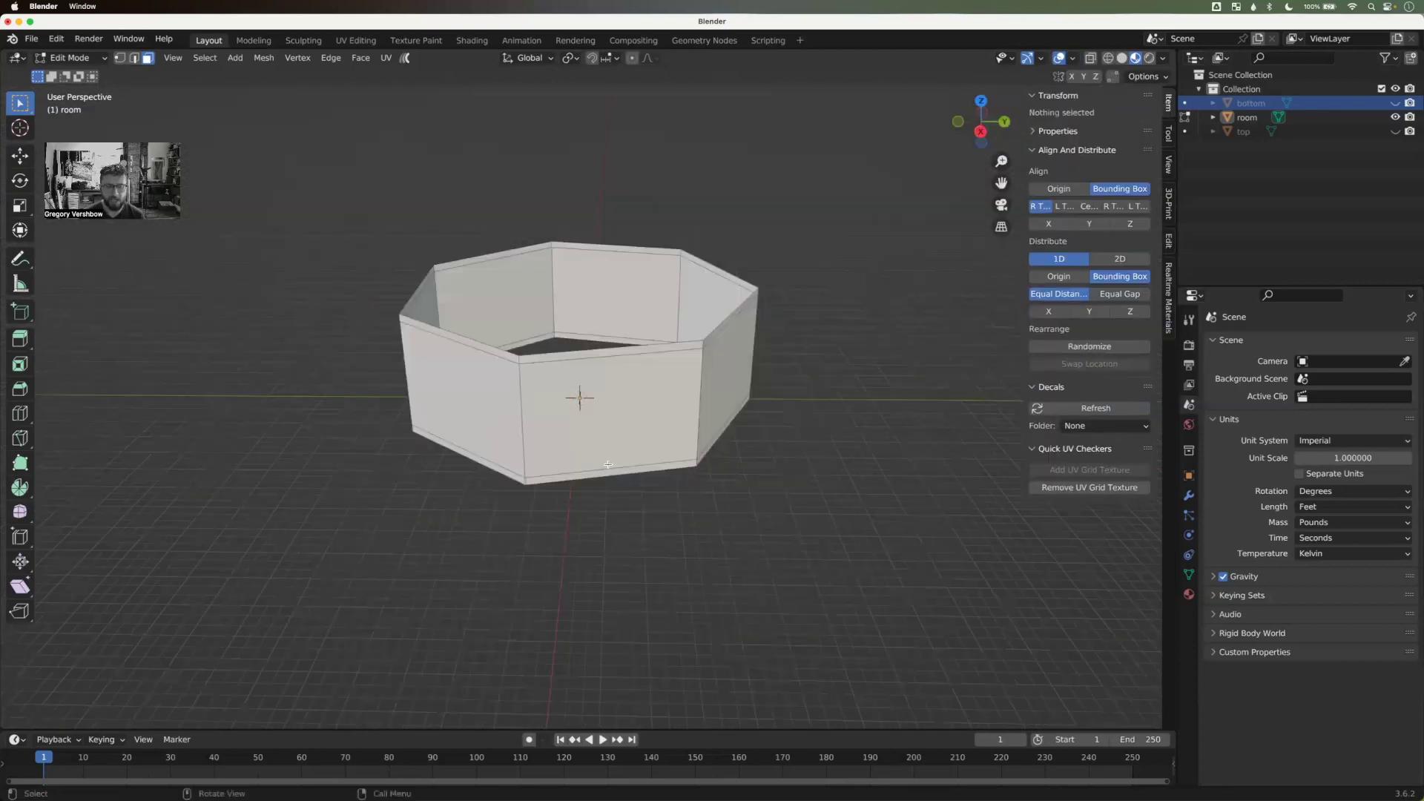
{"action": "middle_click_drag", "start_coordinate": [519, 519], "coordinate": [661, 492]}
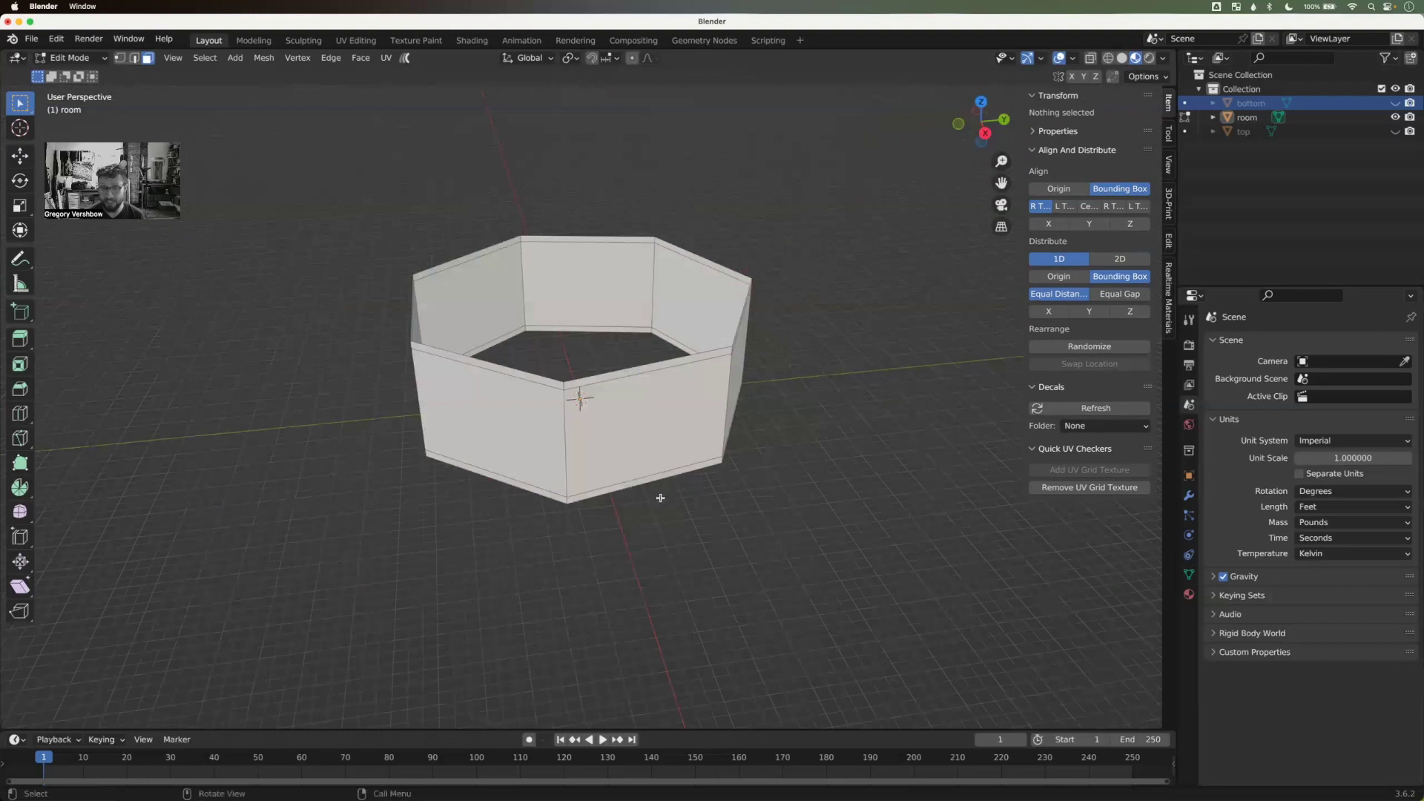
{"action": "middle_click_drag", "start_coordinate": [503, 528], "coordinate": [610, 550]}
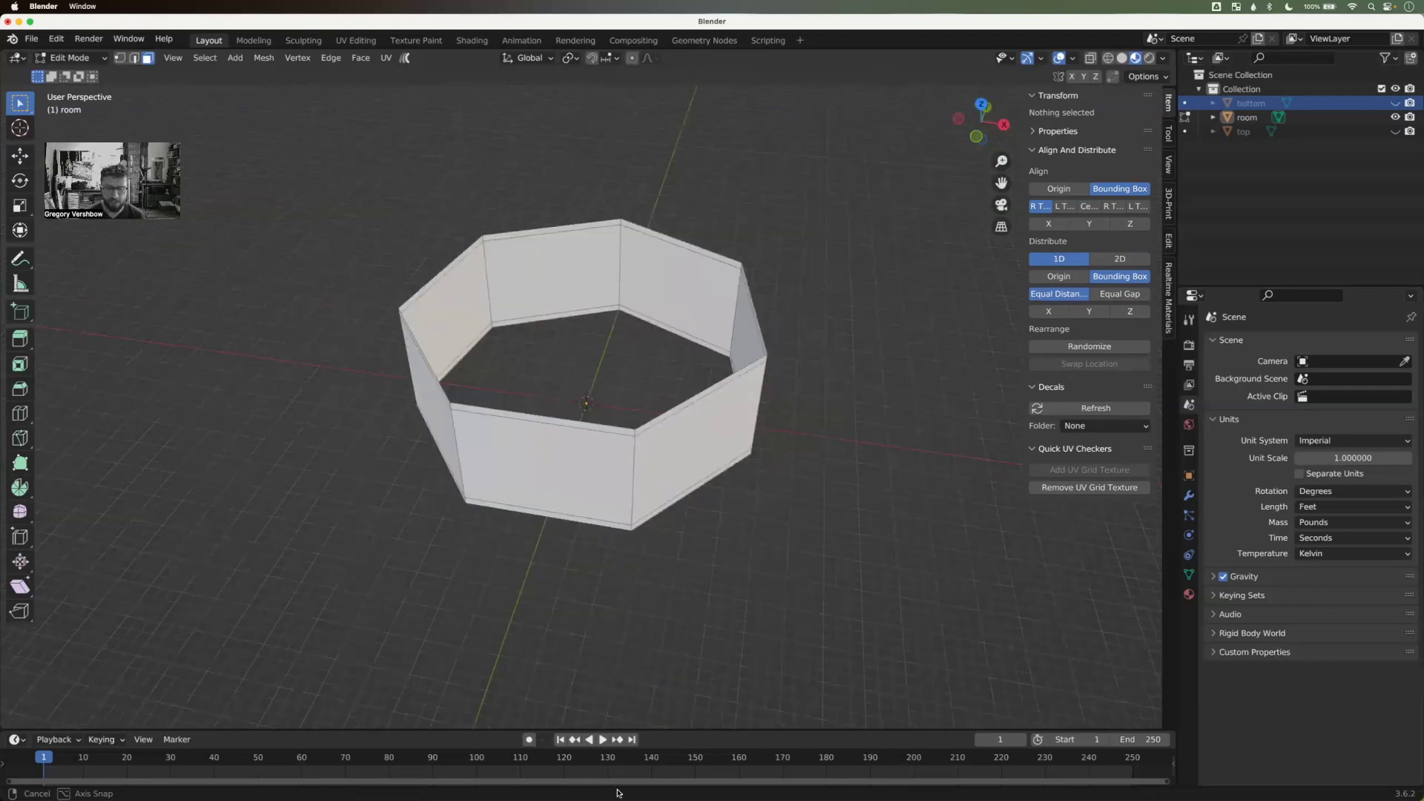
{"action": "middle_click_drag", "start_coordinate": [618, 793], "coordinate": [450, 788]}
{"action": "left_click", "coordinate": [322, 791]}
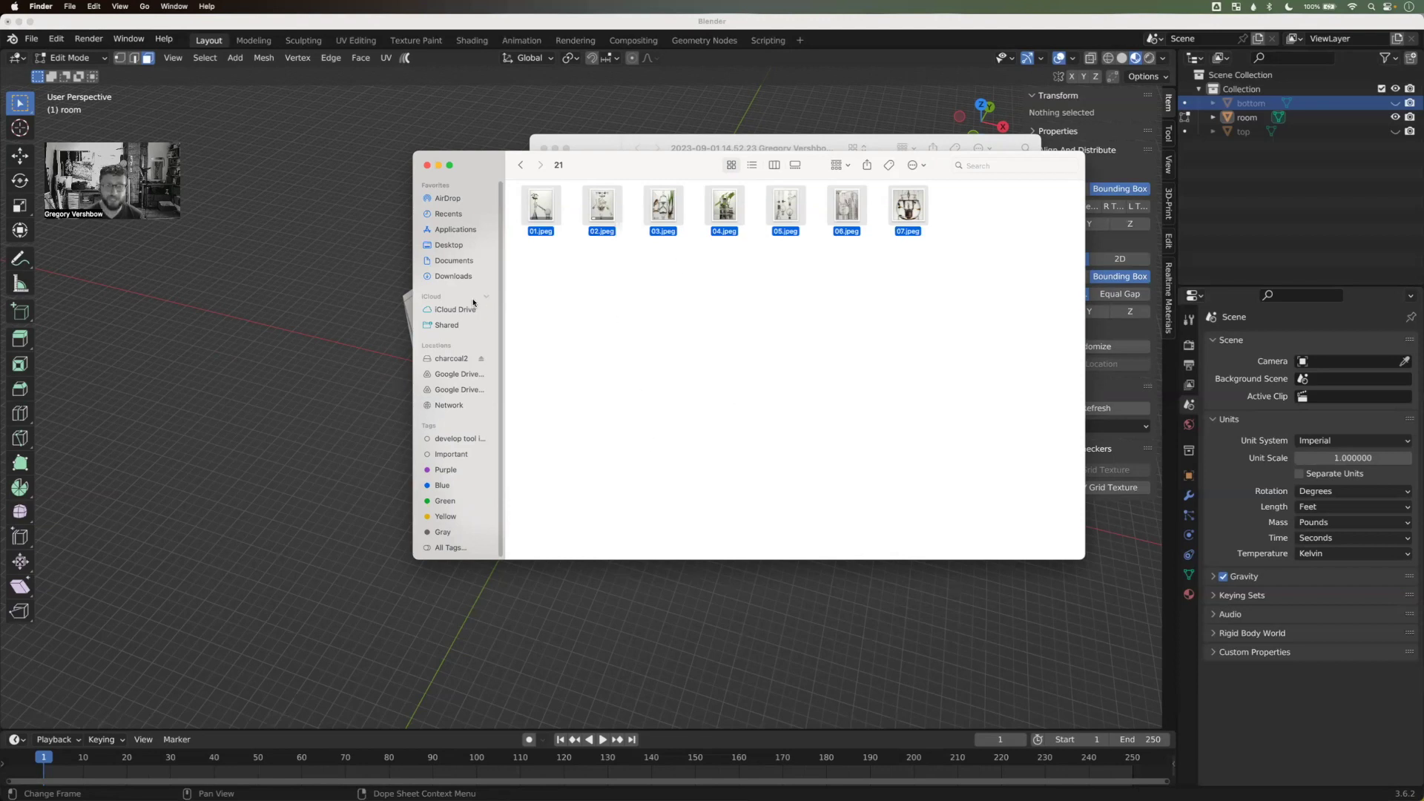
{"action": "left_click", "coordinate": [331, 374]}
{"action": "middle_click_drag", "start_coordinate": [537, 373], "coordinate": [574, 378]}
{"action": "middle_click_drag", "start_coordinate": [607, 482], "coordinate": [610, 497]}
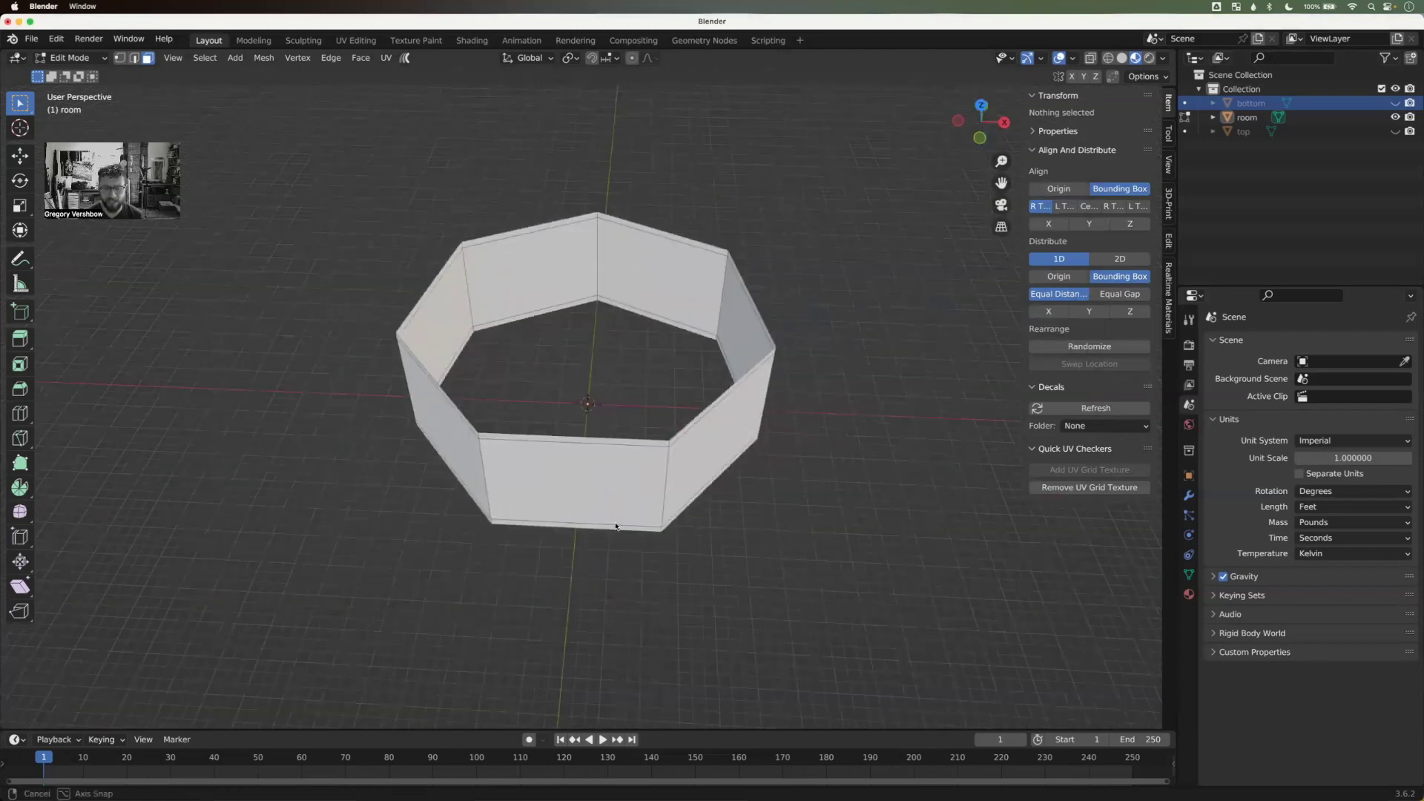
Step: Select the inner face of the front wall and turn on the Edge Length measurement overlay
{"action": "left_click", "coordinate": [612, 511]}
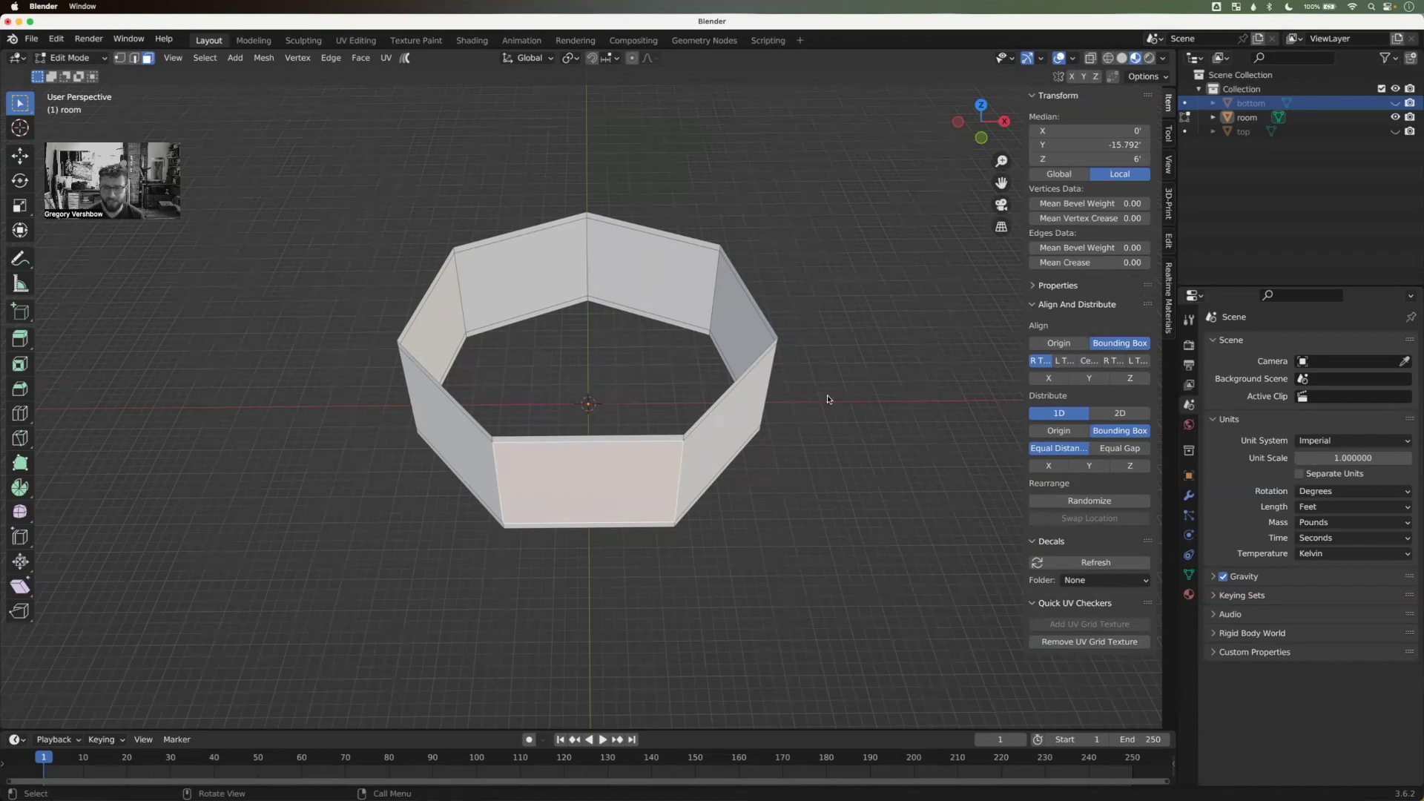
{"action": "middle_click_drag", "start_coordinate": [829, 466], "coordinate": [655, 465]}
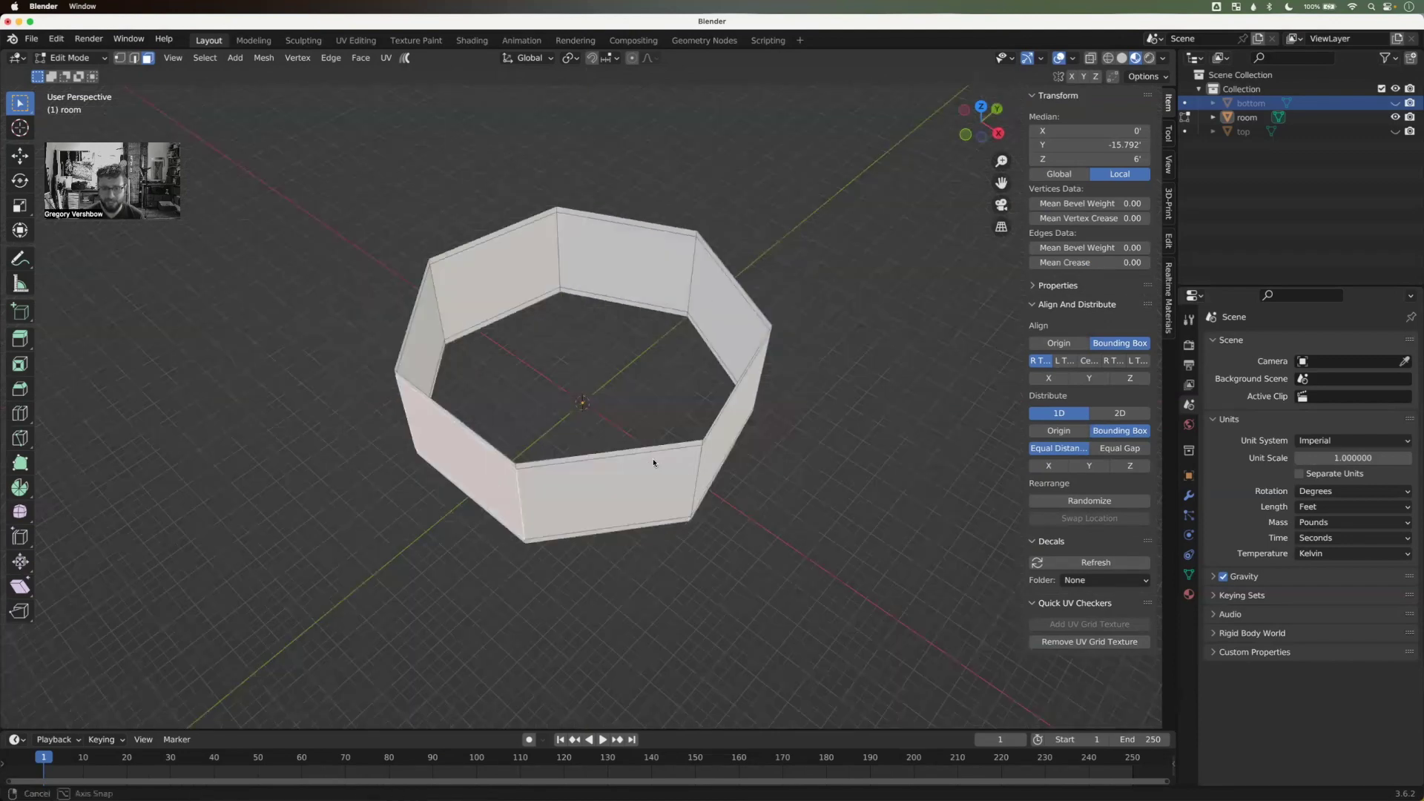
{"action": "middle_click_drag", "start_coordinate": [771, 425], "coordinate": [821, 474]}
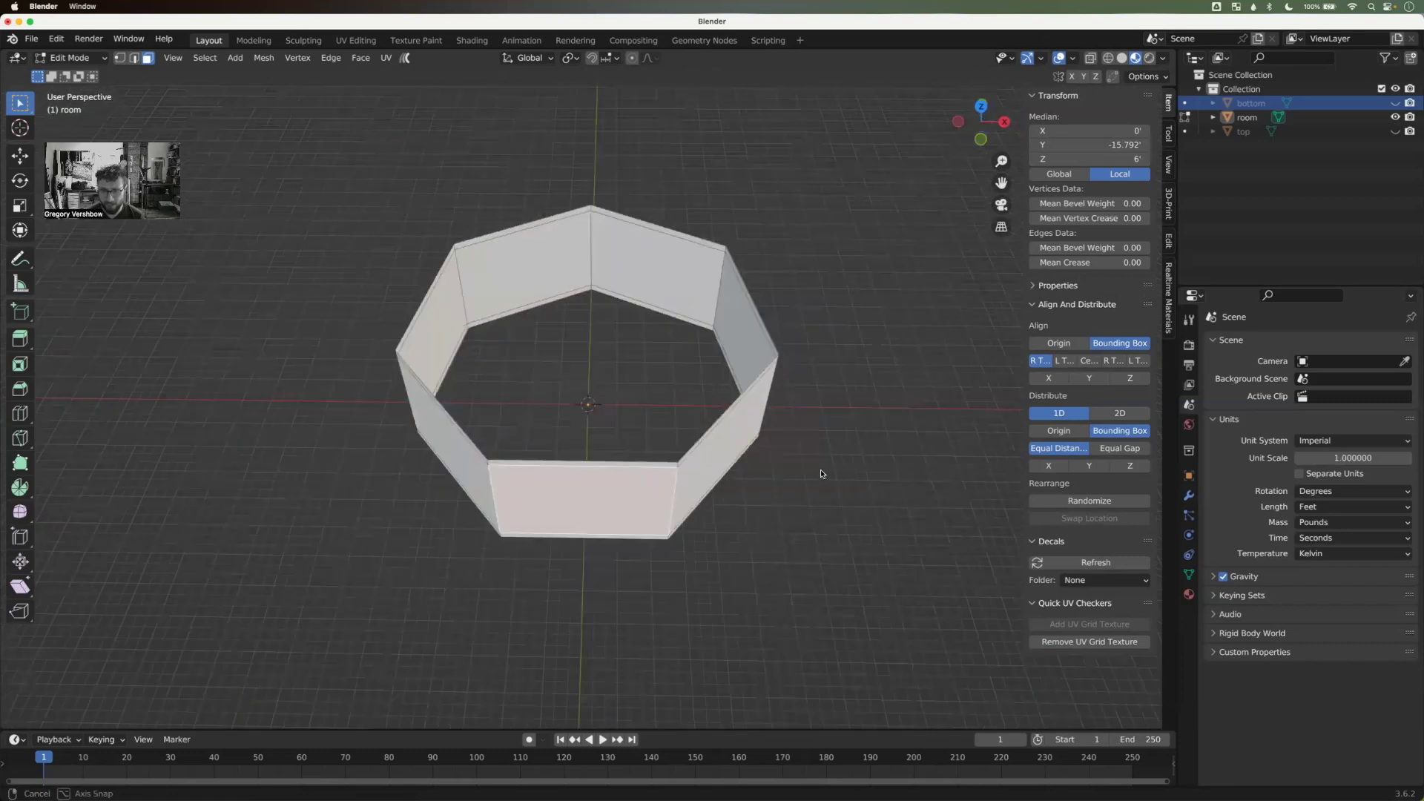
{"action": "middle_click_drag", "start_coordinate": [598, 388], "coordinate": [634, 318]}
{"action": "middle_click_drag", "start_coordinate": [518, 282], "coordinate": [479, 256]}
{"action": "middle_click_drag", "start_coordinate": [562, 530], "coordinate": [550, 222]}
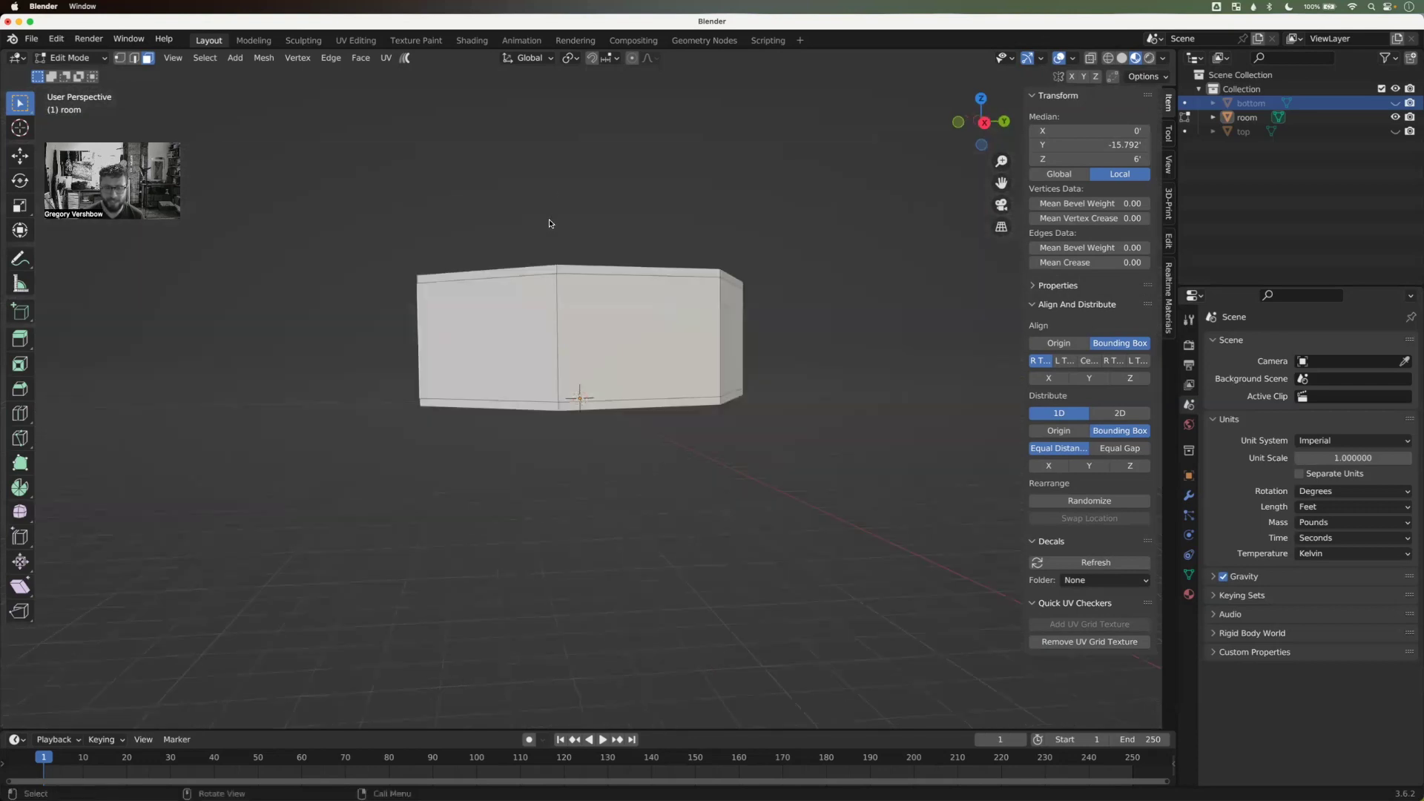
{"action": "middle_click_drag", "start_coordinate": [490, 503], "coordinate": [636, 558]}
{"action": "middle_click_drag", "start_coordinate": [607, 400], "coordinate": [573, 408]}
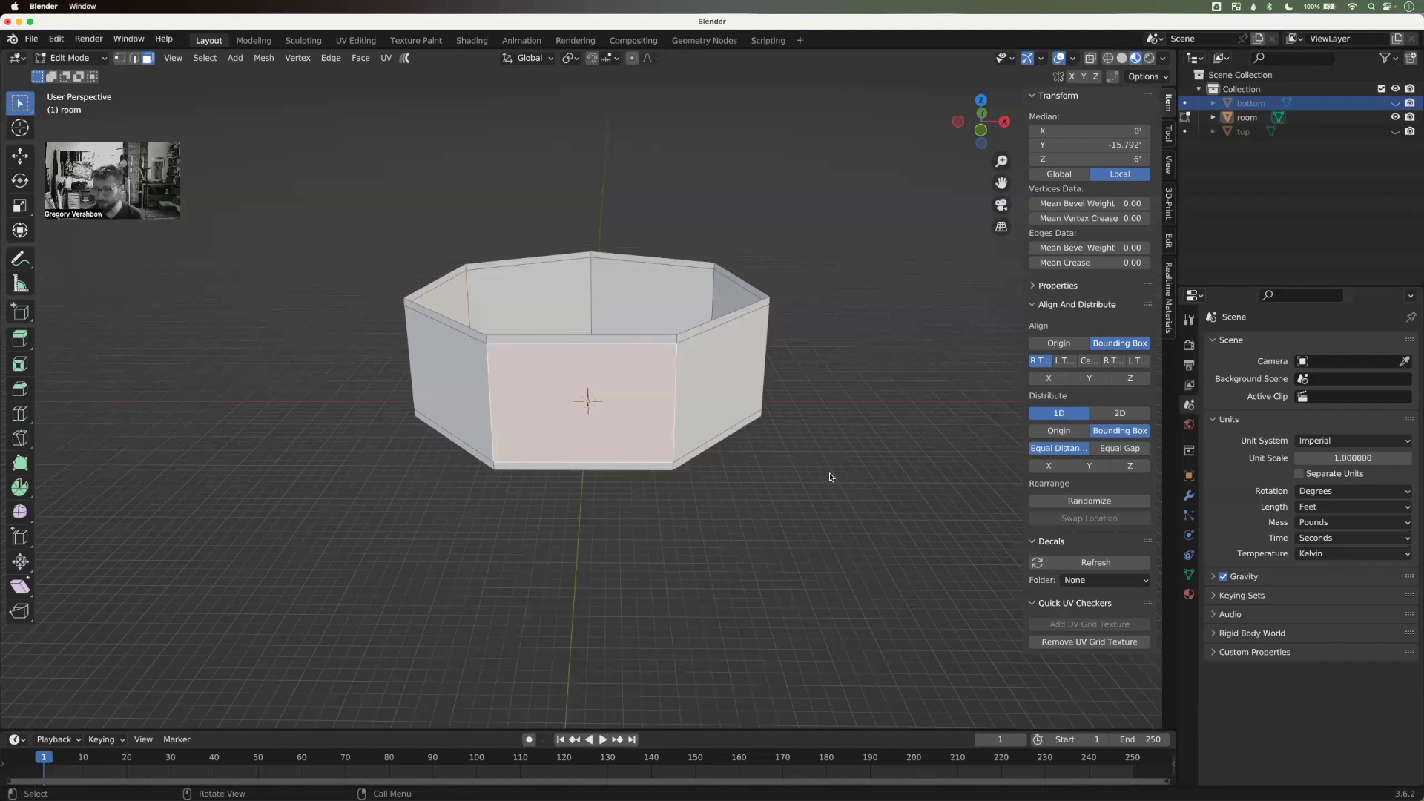
{"action": "left_click", "coordinate": [1073, 58]}
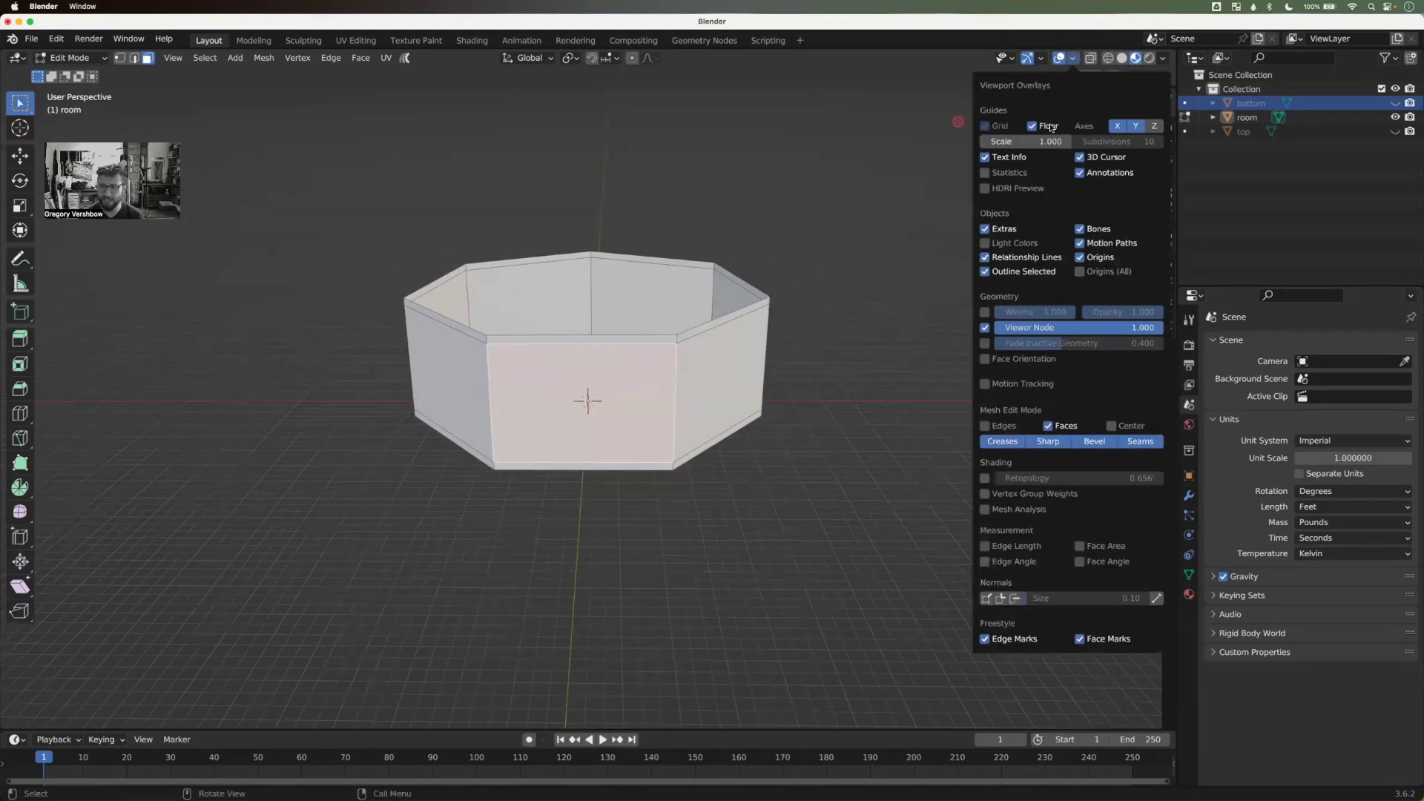
{"action": "left_click", "coordinate": [1019, 546]}
{"action": "middle_click_drag", "start_coordinate": [764, 541], "coordinate": [647, 513]}
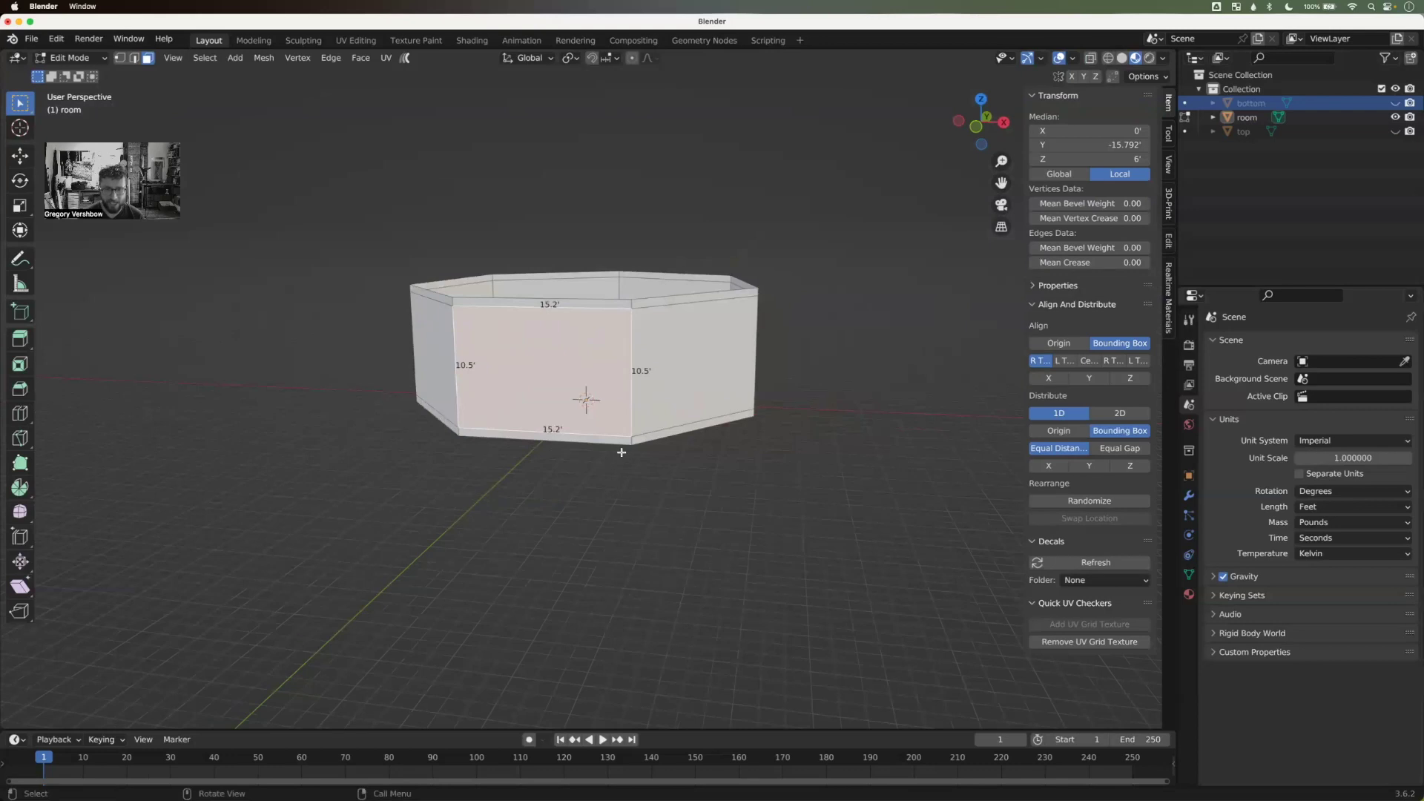
Step: Inset the front wall's selected face by about 4.605 ft, leaving an inner face 6 ft wide
{"action": "key", "text": "i"}
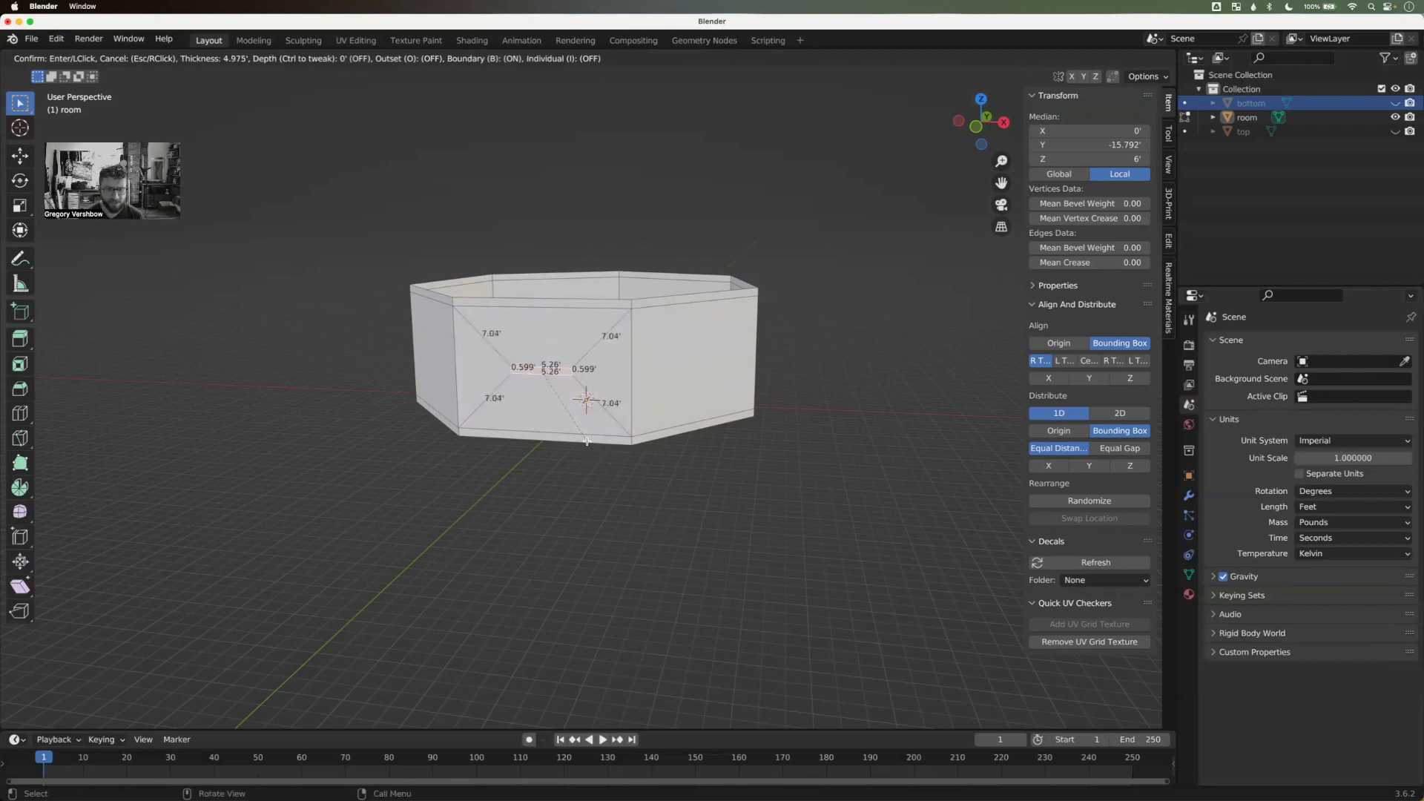
{"action": "key", "text": "shift"}
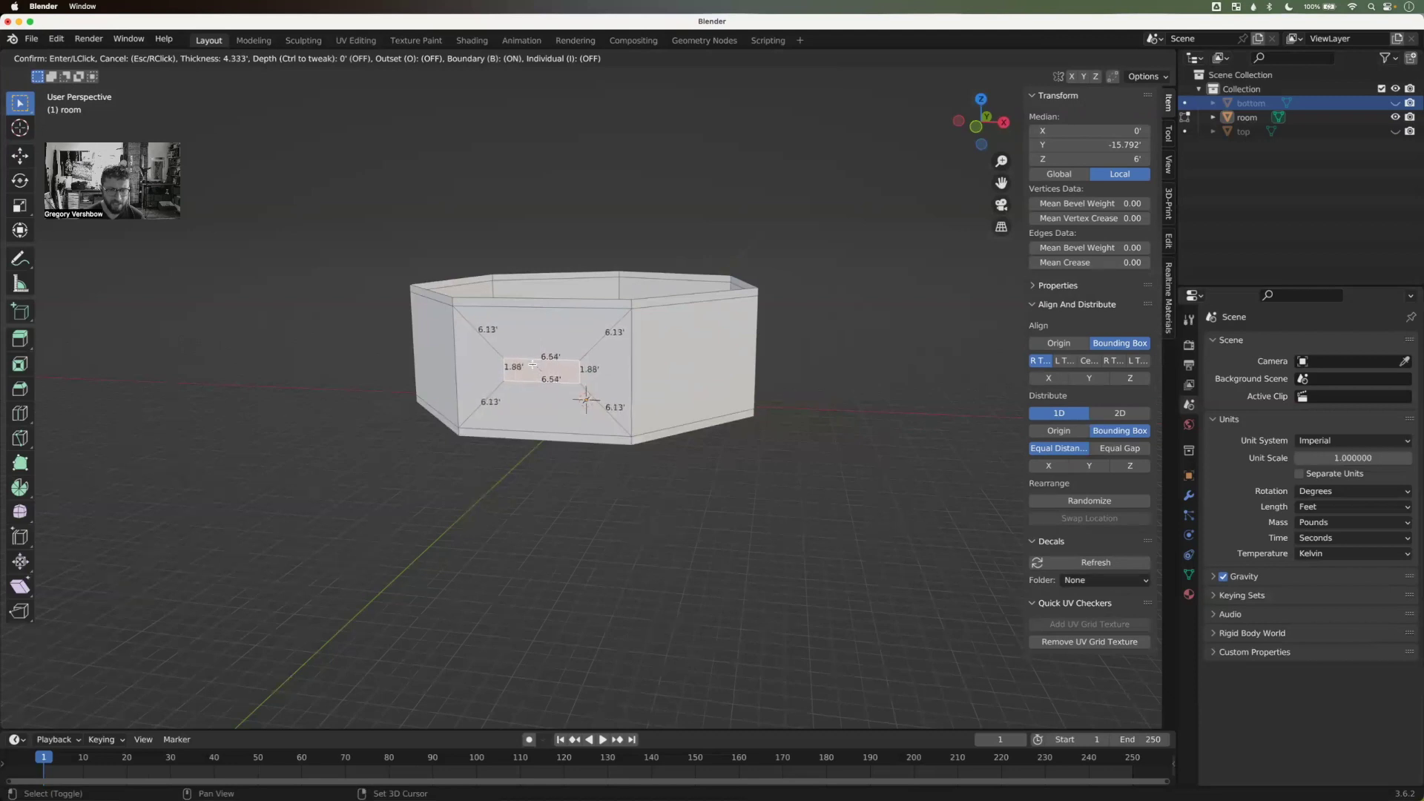
{"action": "left_click", "coordinate": [641, 519]}
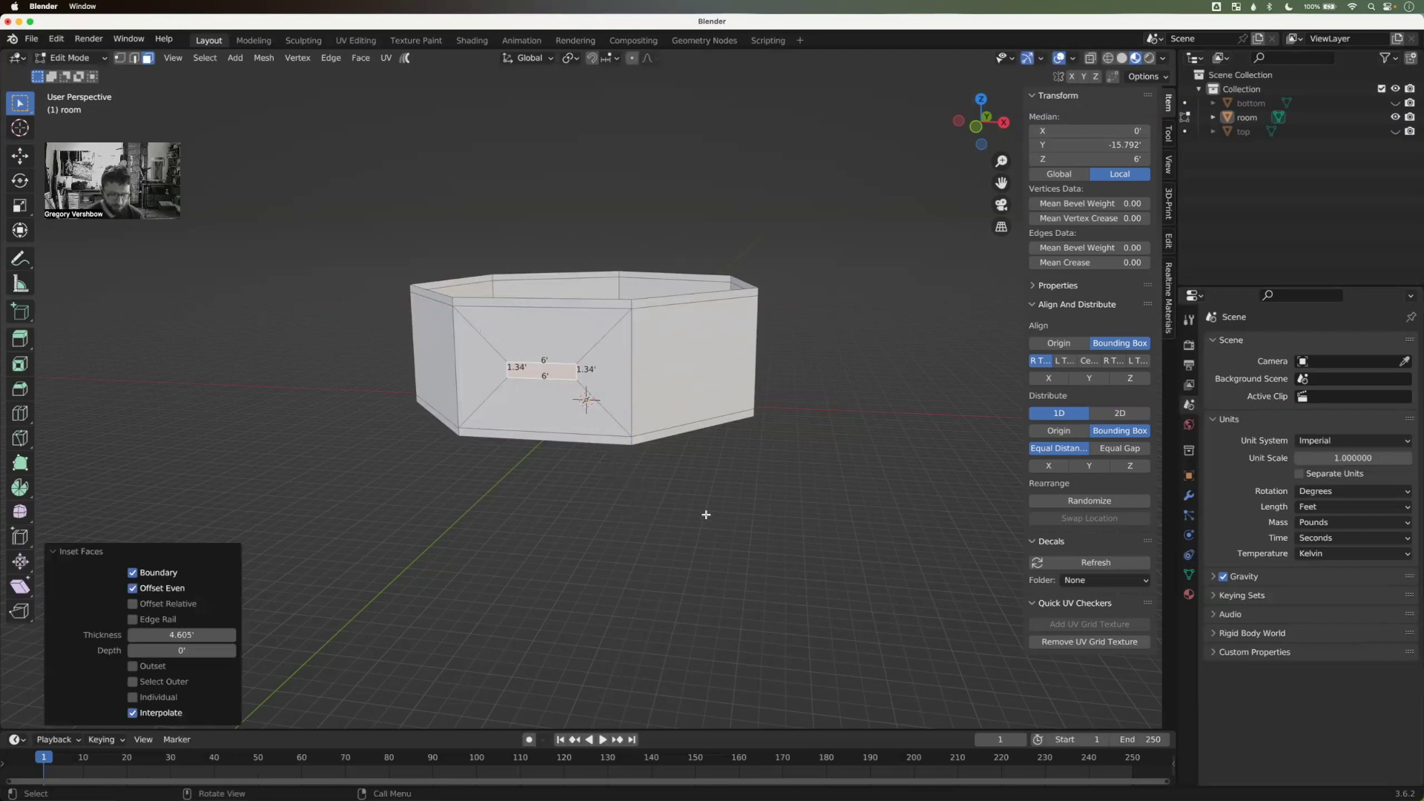
Step: Repeat the same inset on the inner face of each of the remaining six walls
{"action": "middle_click_drag", "start_coordinate": [719, 512], "coordinate": [686, 529]}
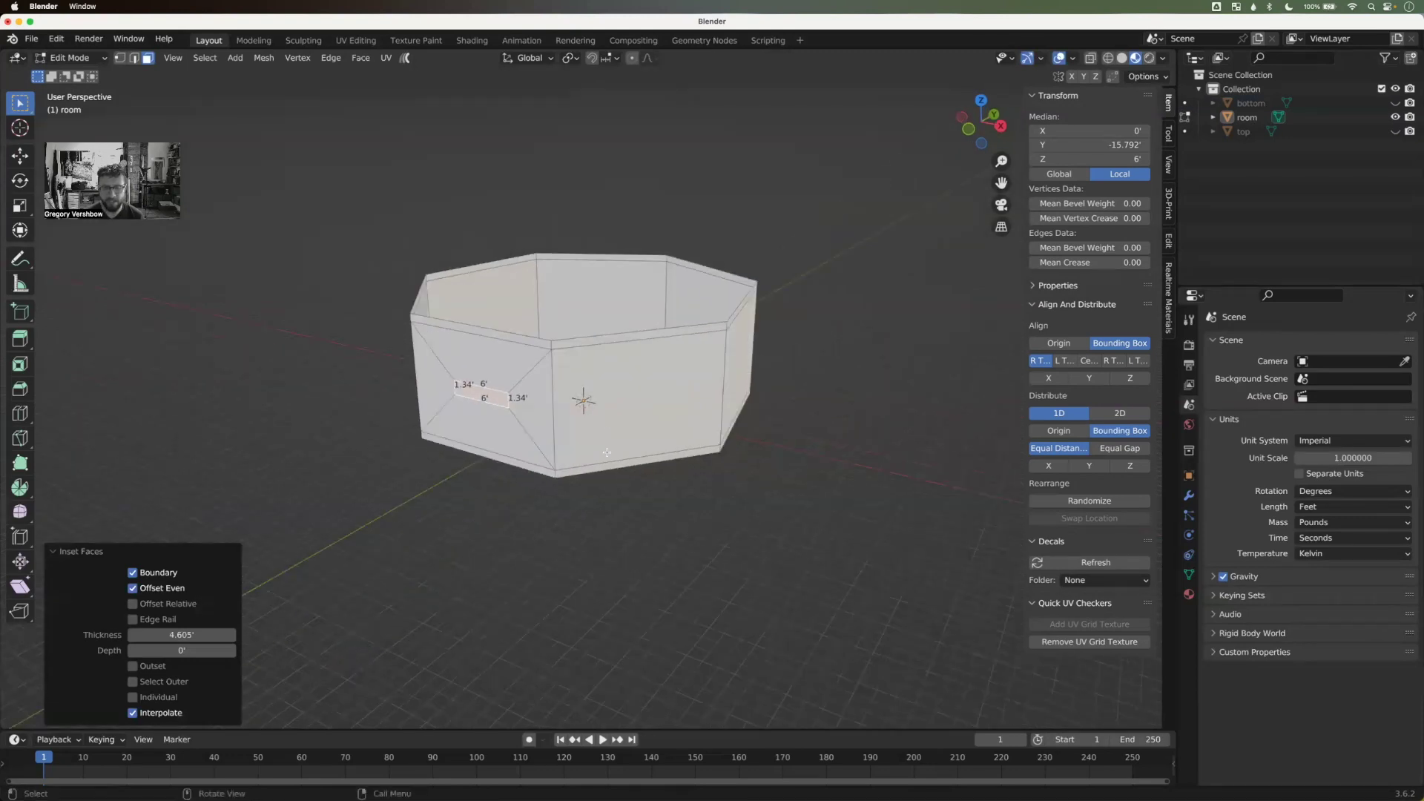
{"action": "left_click", "coordinate": [619, 388]}
{"action": "key", "text": "shift+r"}
{"action": "middle_click_drag", "start_coordinate": [647, 552], "coordinate": [719, 550]}
{"action": "left_click", "coordinate": [617, 478]}
{"action": "mouse_move", "coordinate": [610, 502]}
{"action": "middle_mouse_down"}
{"action": "mouse_move", "coordinate": [674, 611]}
{"action": "mouse_move", "coordinate": [631, 509]}
{"action": "middle_mouse_up"}
{"action": "key", "text": "ctrl+z"}
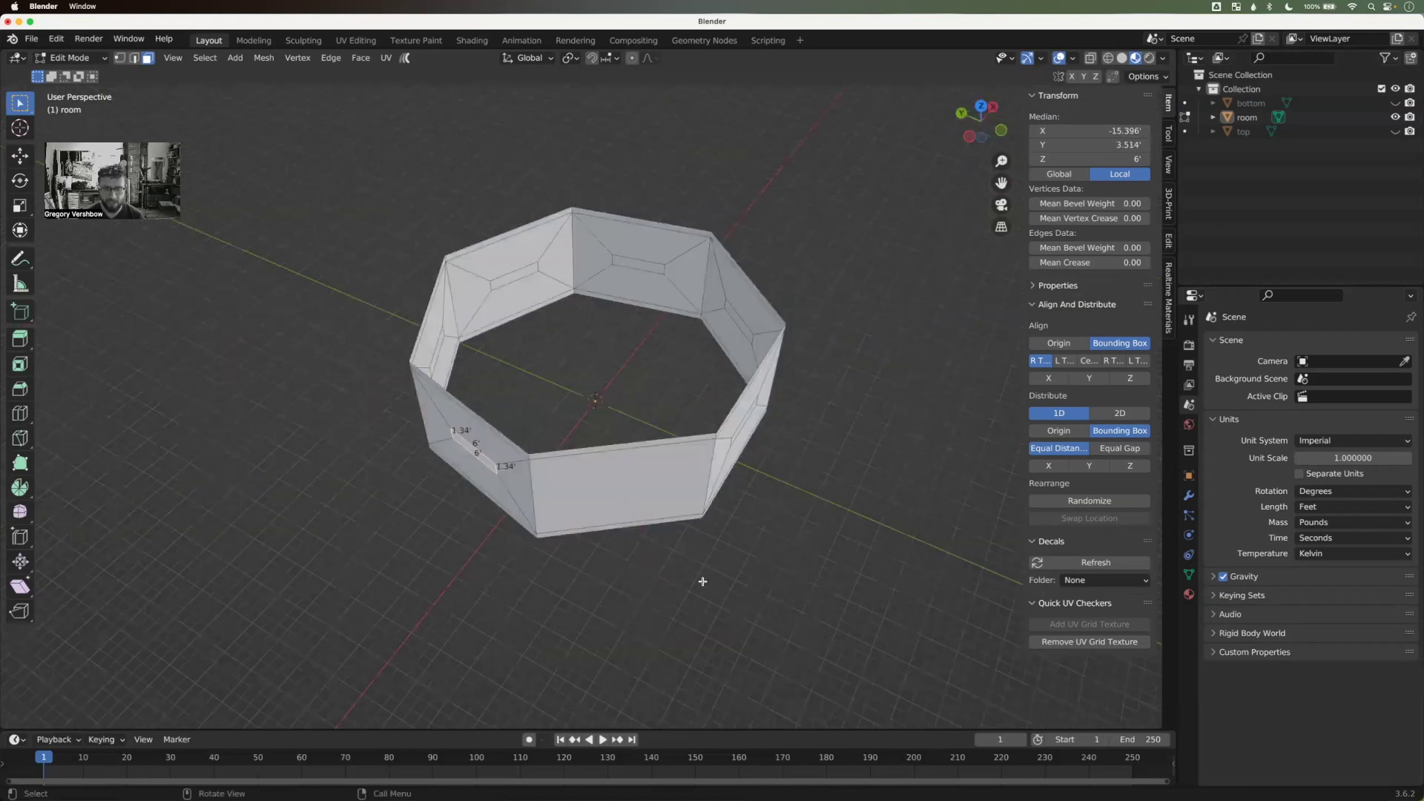
{"action": "middle_click_drag", "start_coordinate": [410, 519], "coordinate": [602, 566]}
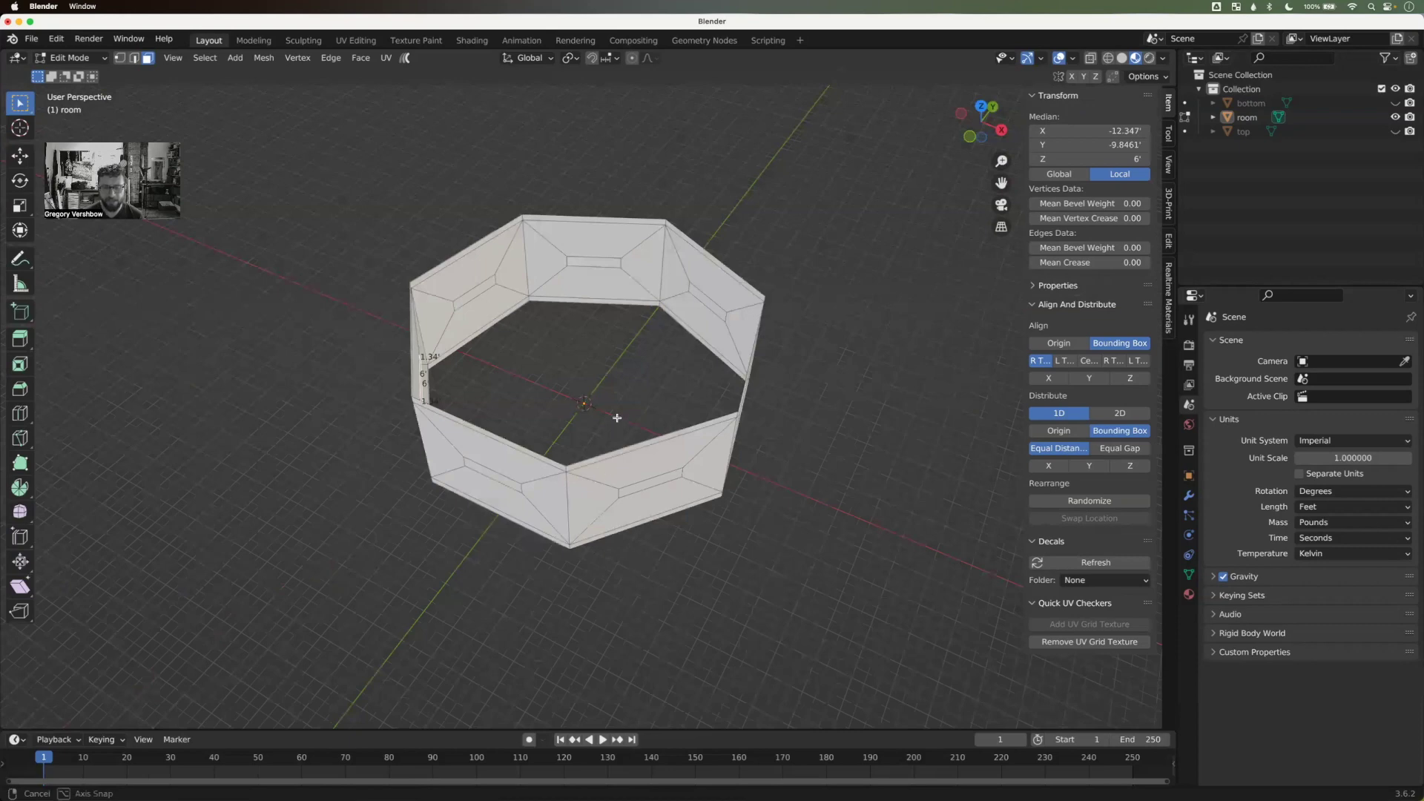
Step: Select the small inset faces at the centre of all seven walls together
{"action": "middle_click_drag", "start_coordinate": [615, 424], "coordinate": [627, 400]}
{"action": "left_click", "coordinate": [646, 393], "text": "shift"}
{"action": "middle_click_drag", "start_coordinate": [604, 503], "coordinate": [566, 451]}
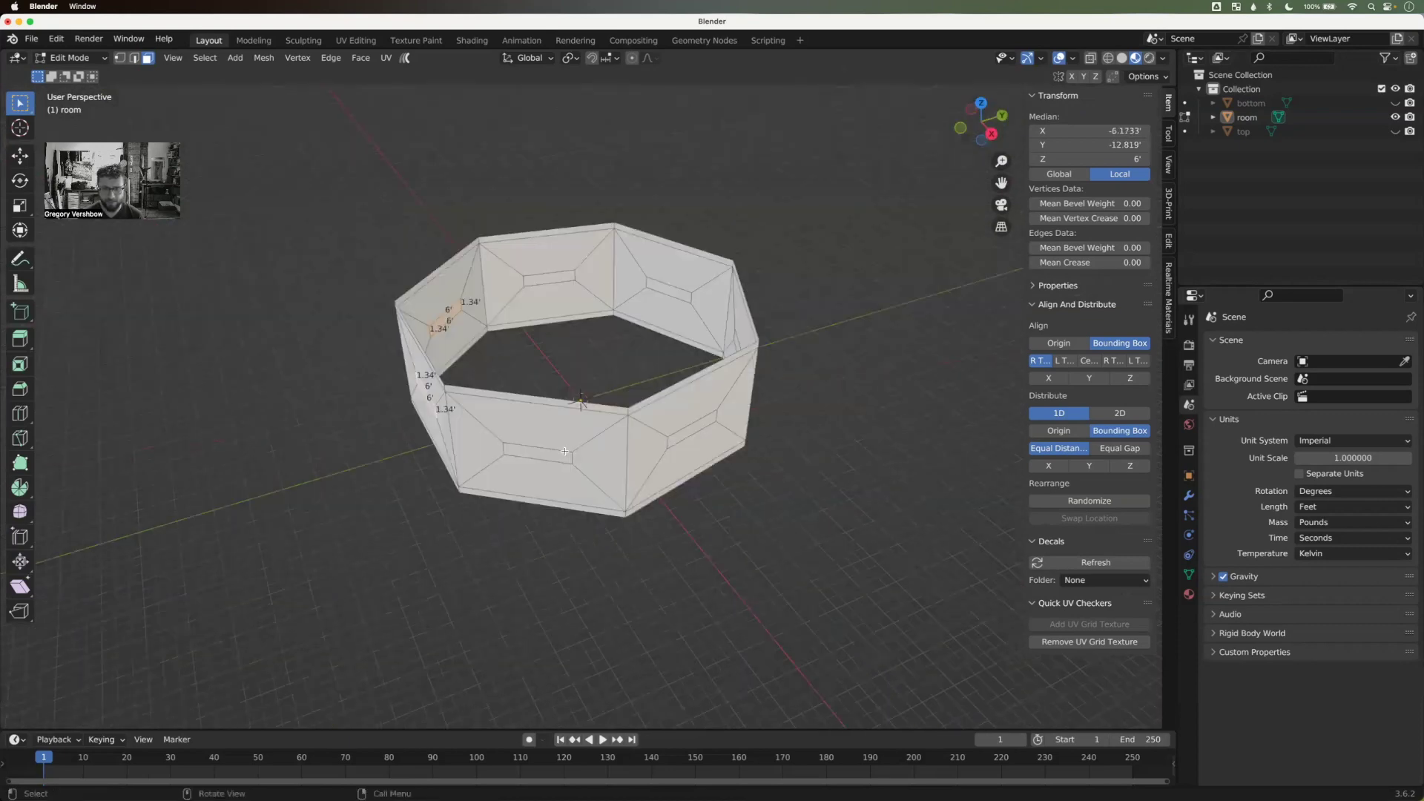
{"action": "left_click", "coordinate": [564, 451], "text": "shift"}
{"action": "left_click", "coordinate": [695, 424], "text": "shift"}
{"action": "middle_click_drag", "start_coordinate": [799, 452], "coordinate": [567, 515]}
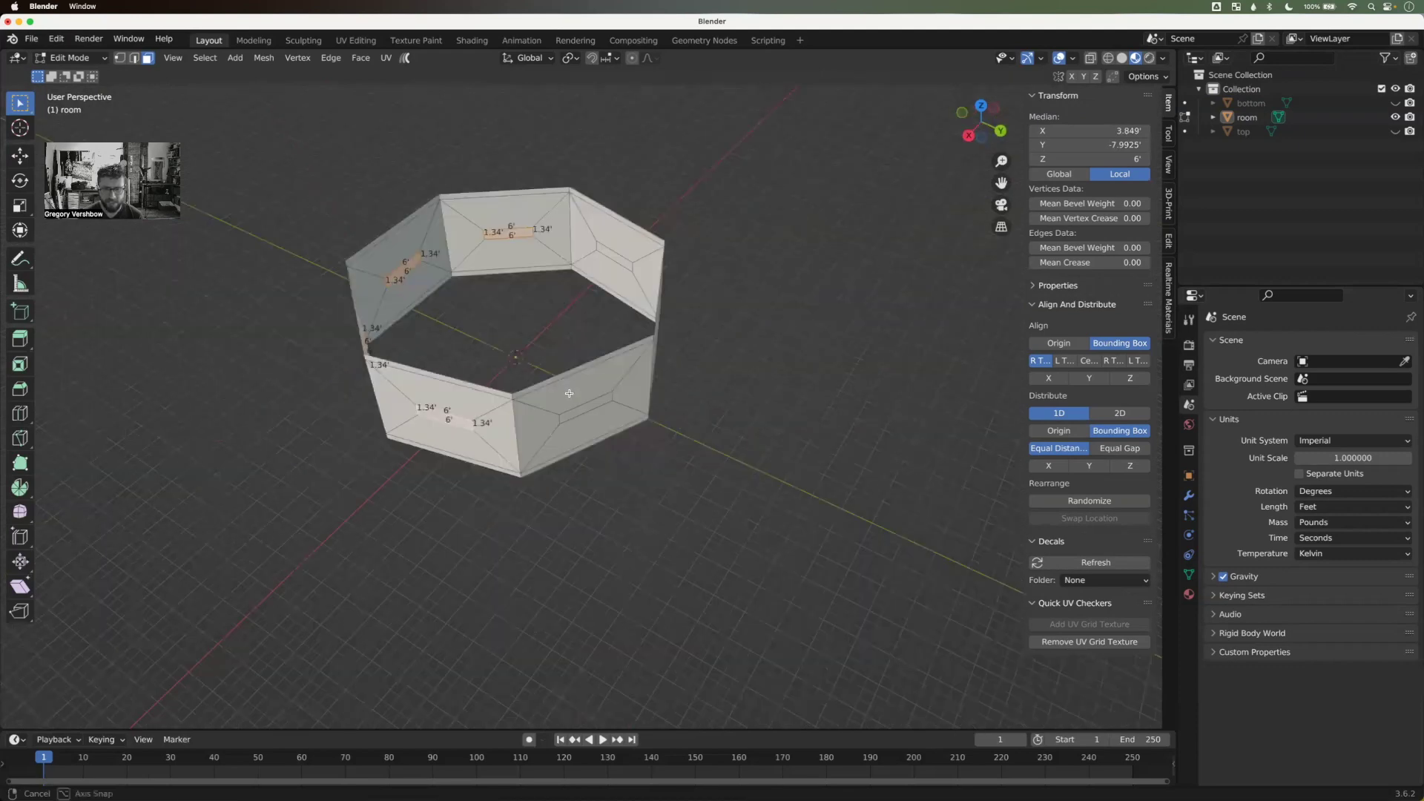
{"action": "middle_click_drag", "start_coordinate": [672, 335], "coordinate": [683, 336]}
{"action": "left_click", "coordinate": [667, 275], "text": "shift"}
{"action": "left_click", "coordinate": [675, 346], "text": "shift"}
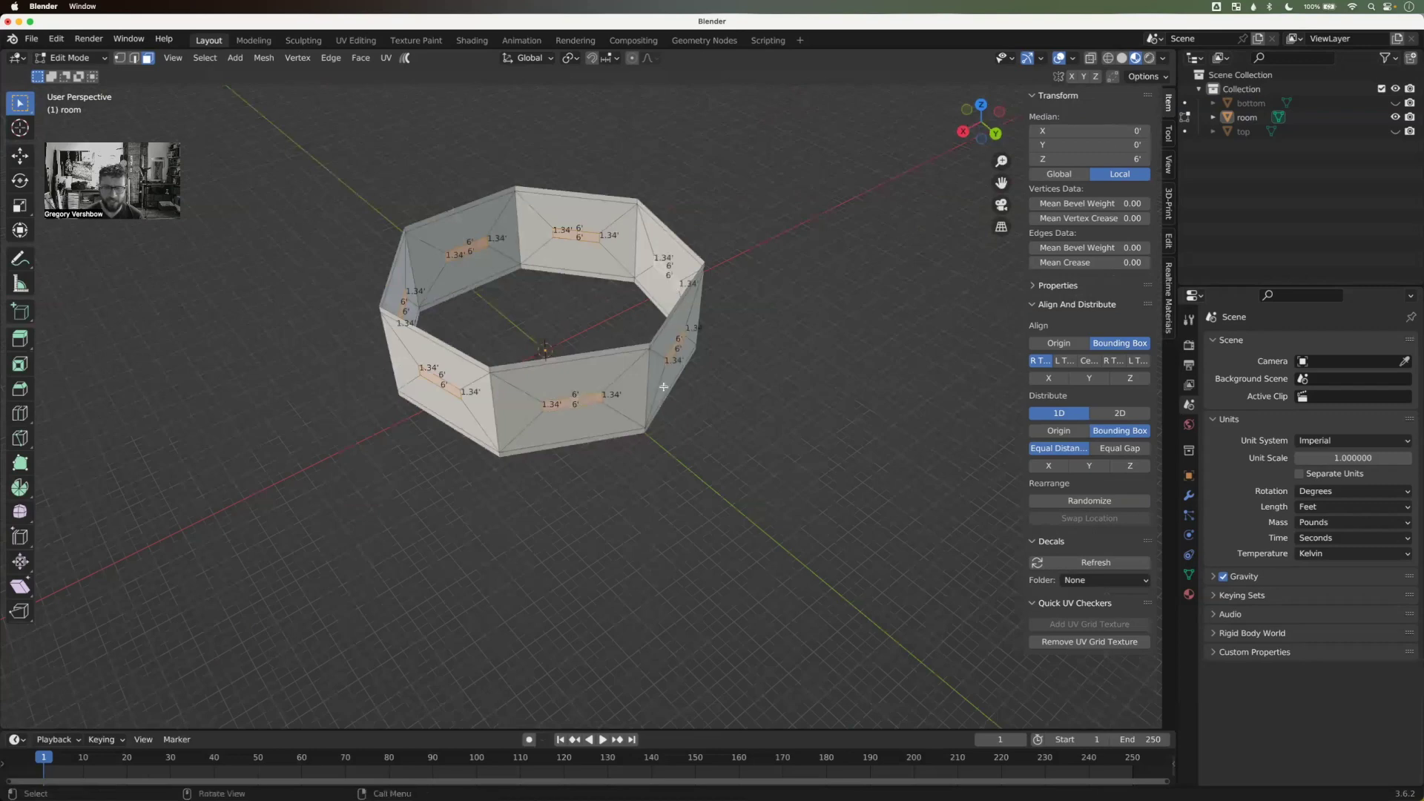
{"action": "middle_click_drag", "start_coordinate": [670, 579], "coordinate": [570, 381]}
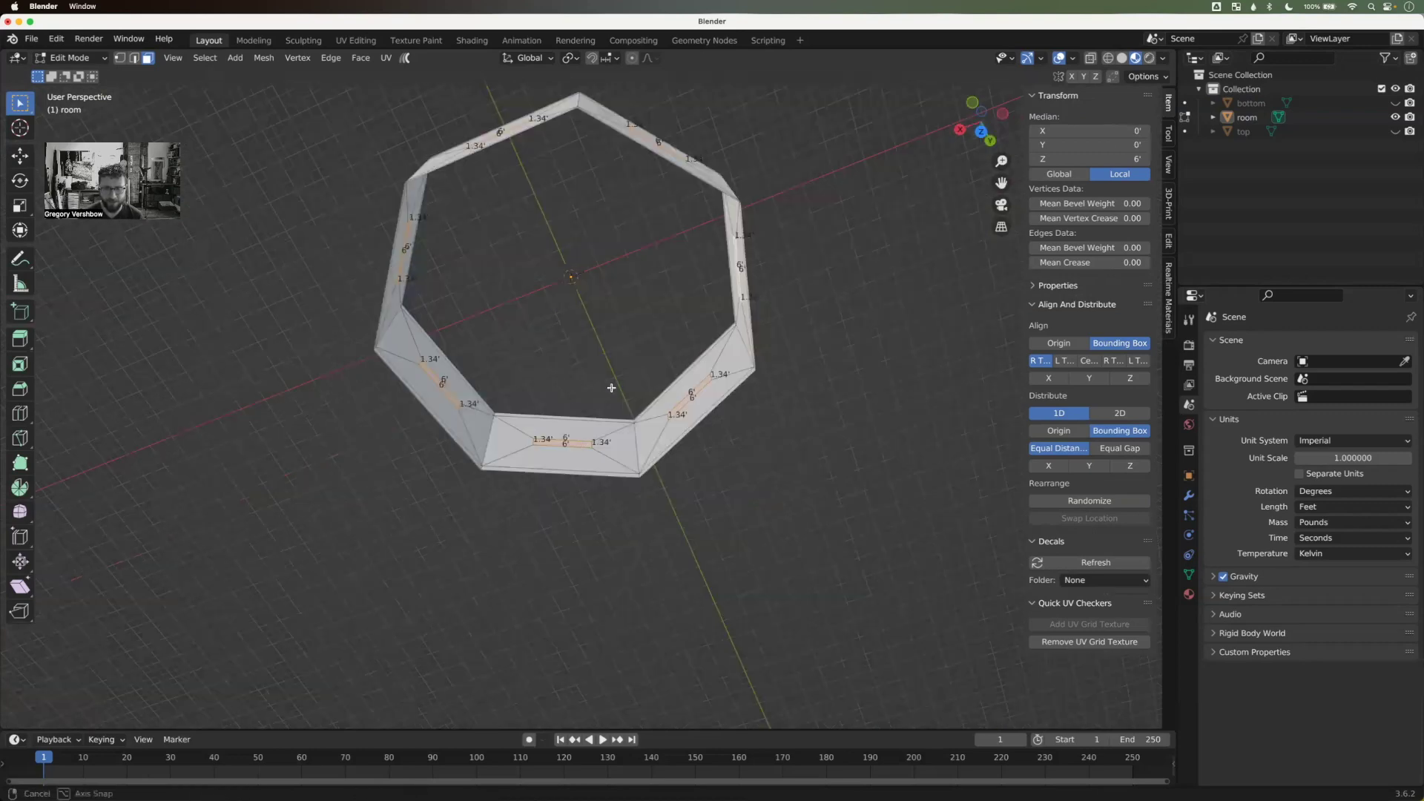
Step: Scale the seven selected wall panels by about 5.98 along global Z so each is 8 ft high
{"action": "middle_click_drag", "start_coordinate": [689, 431], "coordinate": [667, 504]}
{"action": "key", "text": "s"}
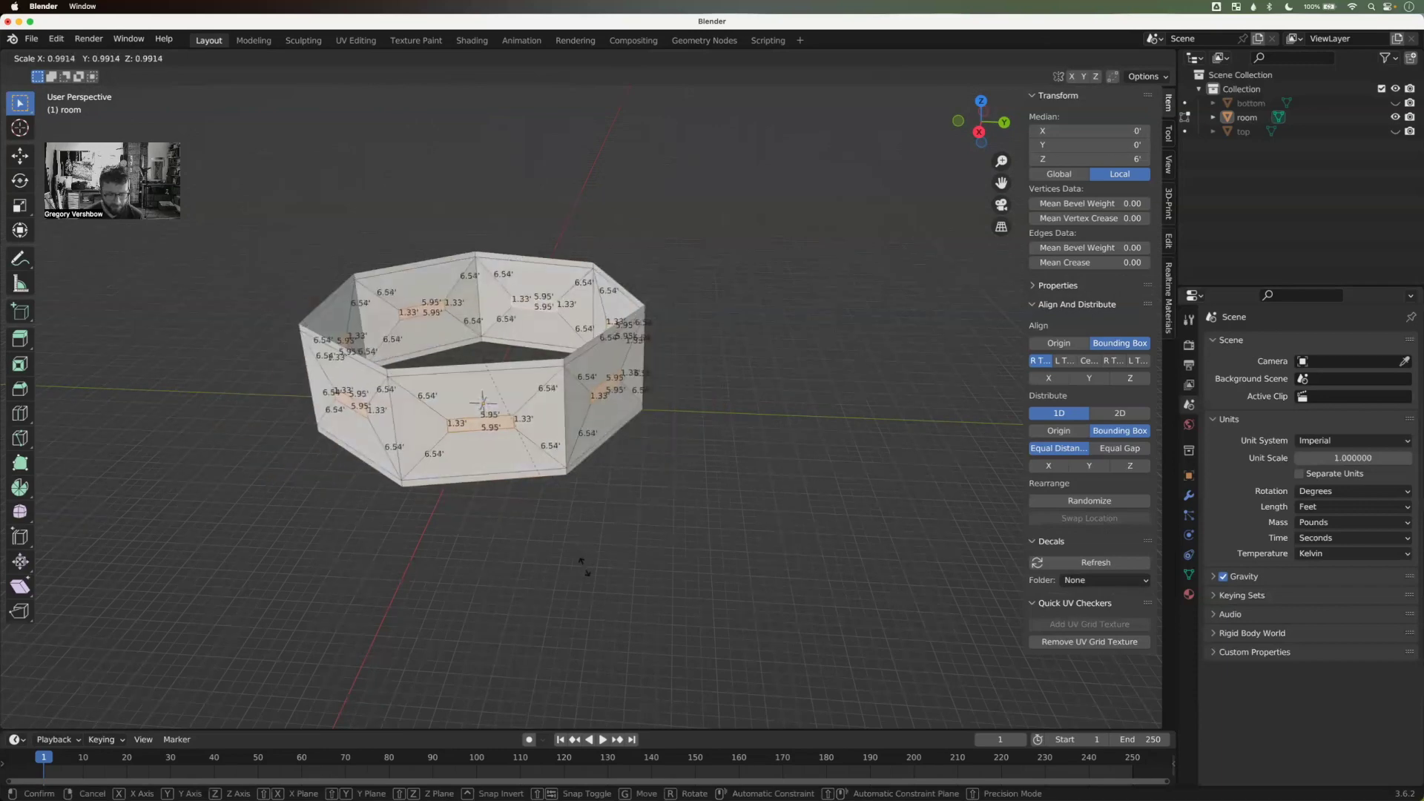
{"action": "key", "text": "z"}
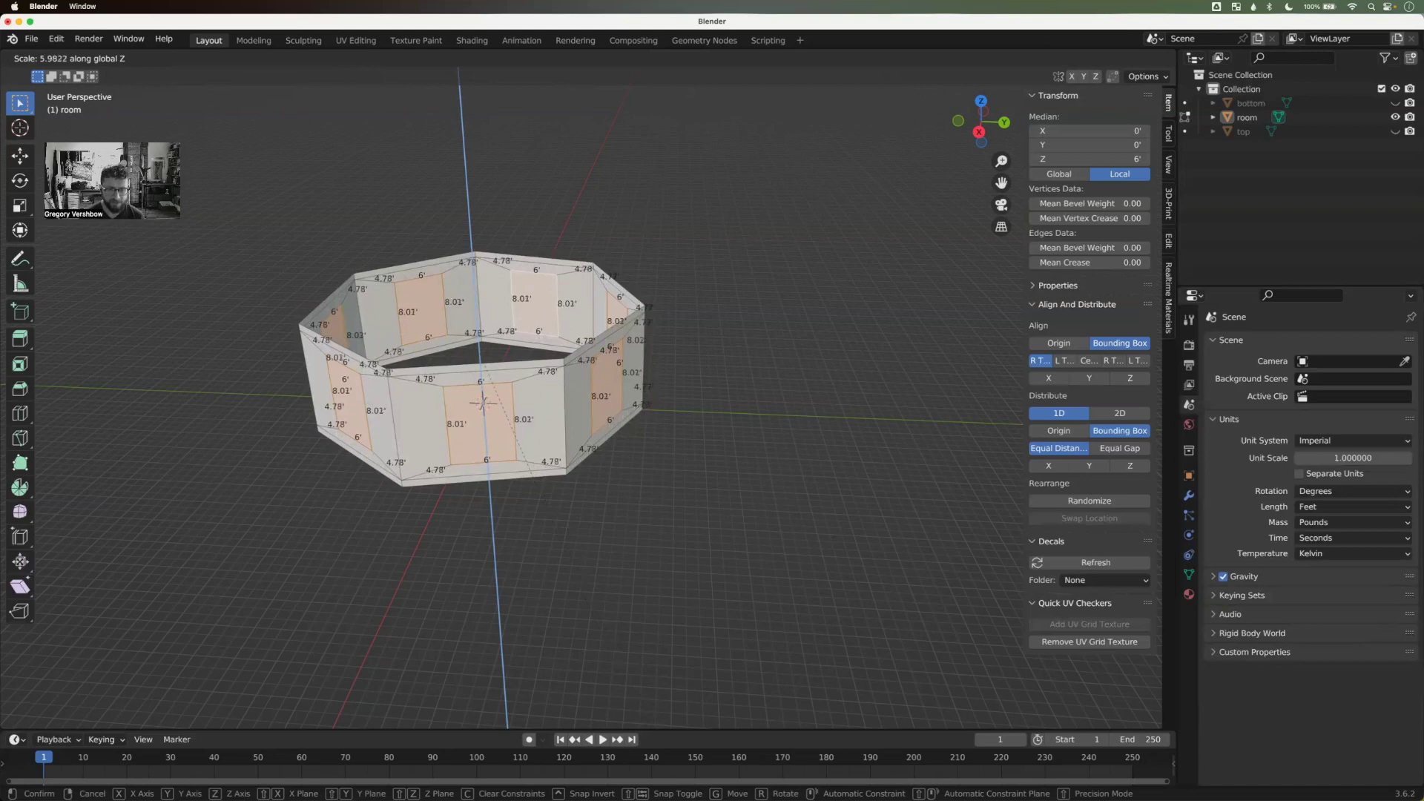
{"action": "left_click", "coordinate": [804, 261]}
{"action": "middle_click_drag", "start_coordinate": [804, 261], "coordinate": [604, 299]}
{"action": "middle_click_drag", "start_coordinate": [501, 262], "coordinate": [721, 284]}
{"action": "middle_click_drag", "start_coordinate": [602, 288], "coordinate": [513, 286]}
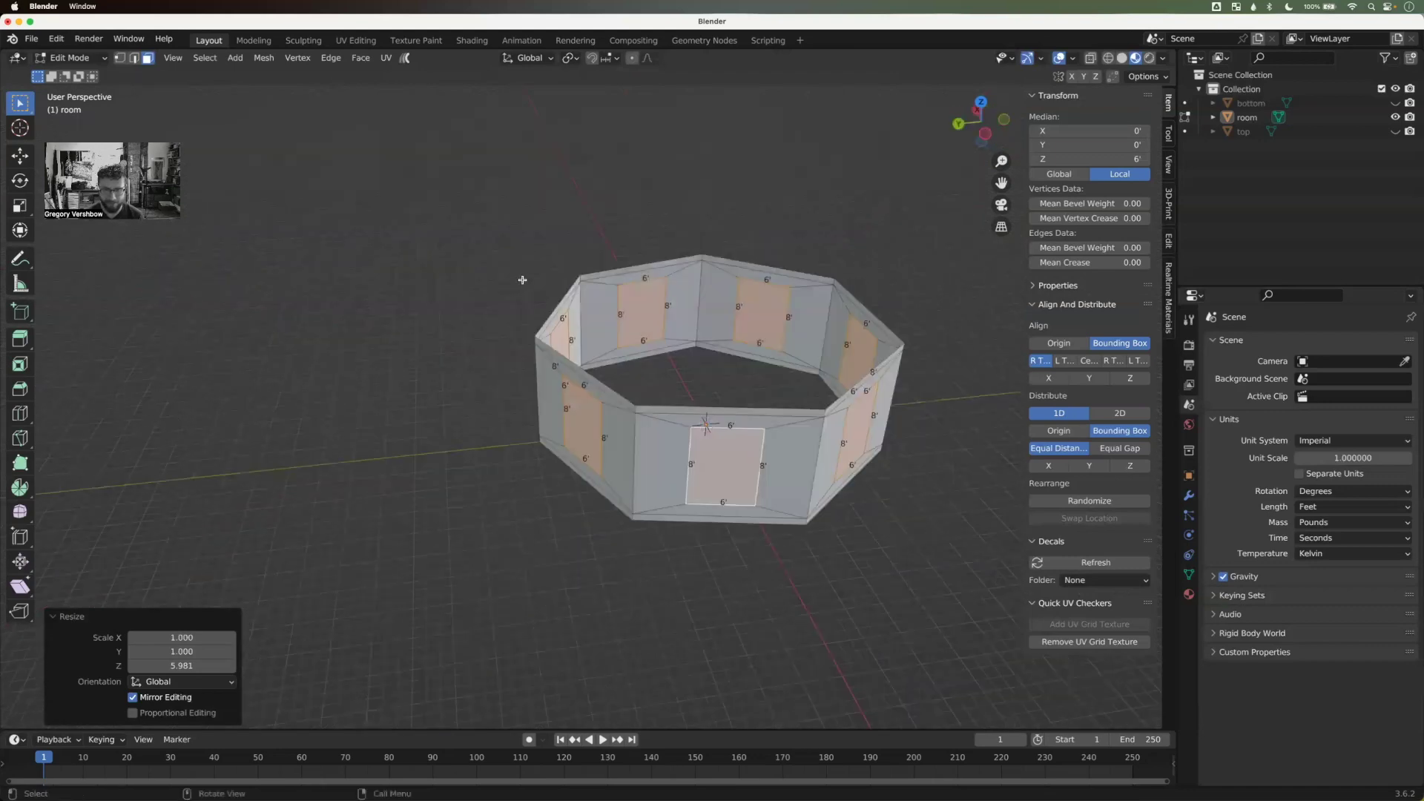
Step: Clear the selection and try selecting the 6 by 8 ft panels of three neighbouring walls one by one
{"action": "left_click", "coordinate": [523, 280]}
{"action": "middle_click_drag", "start_coordinate": [652, 391], "coordinate": [490, 356]}
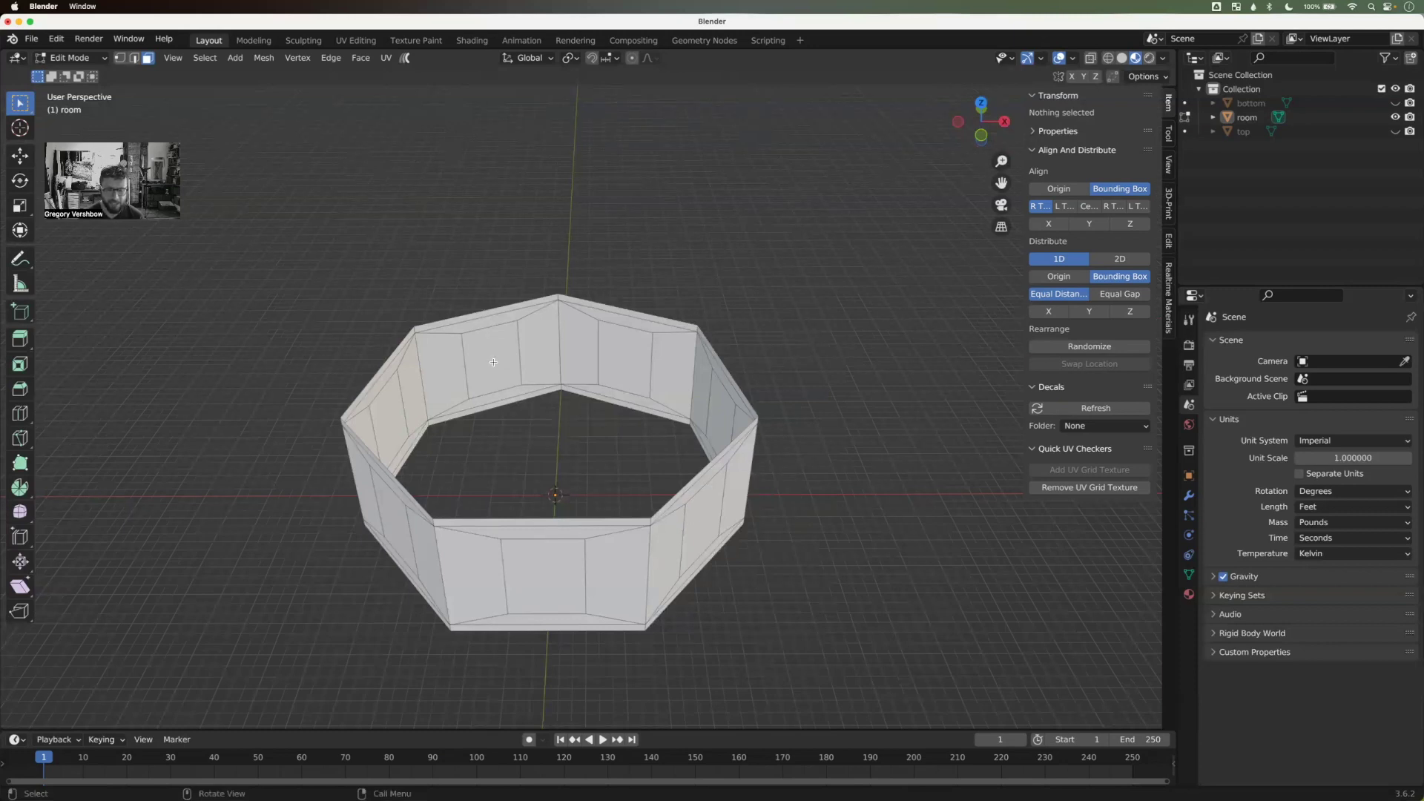
{"action": "left_click", "coordinate": [488, 354]}
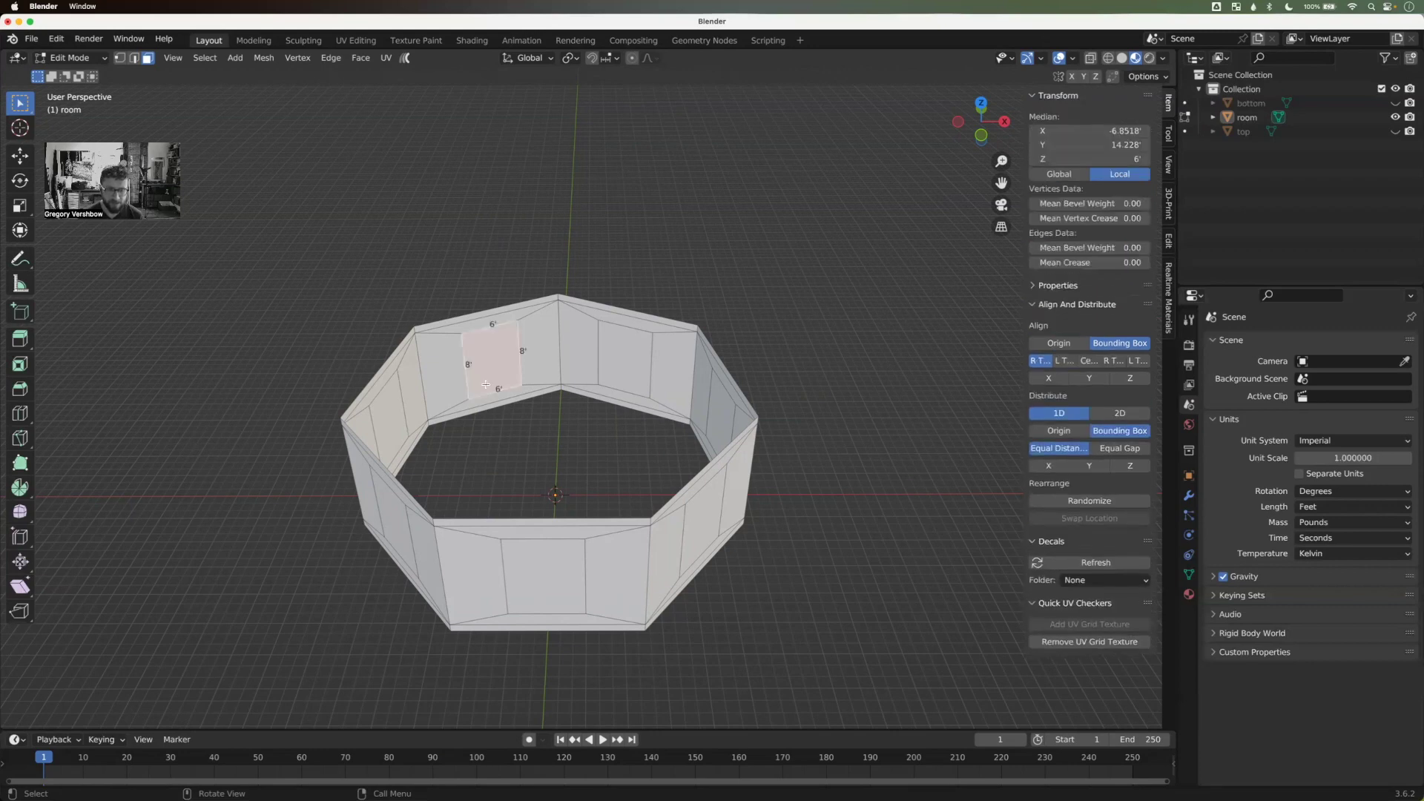
{"action": "middle_click_drag", "start_coordinate": [489, 355], "coordinate": [536, 373]}
{"action": "middle_click_drag", "start_coordinate": [620, 342], "coordinate": [622, 355]}
{"action": "left_click", "coordinate": [621, 355], "text": "shift"}
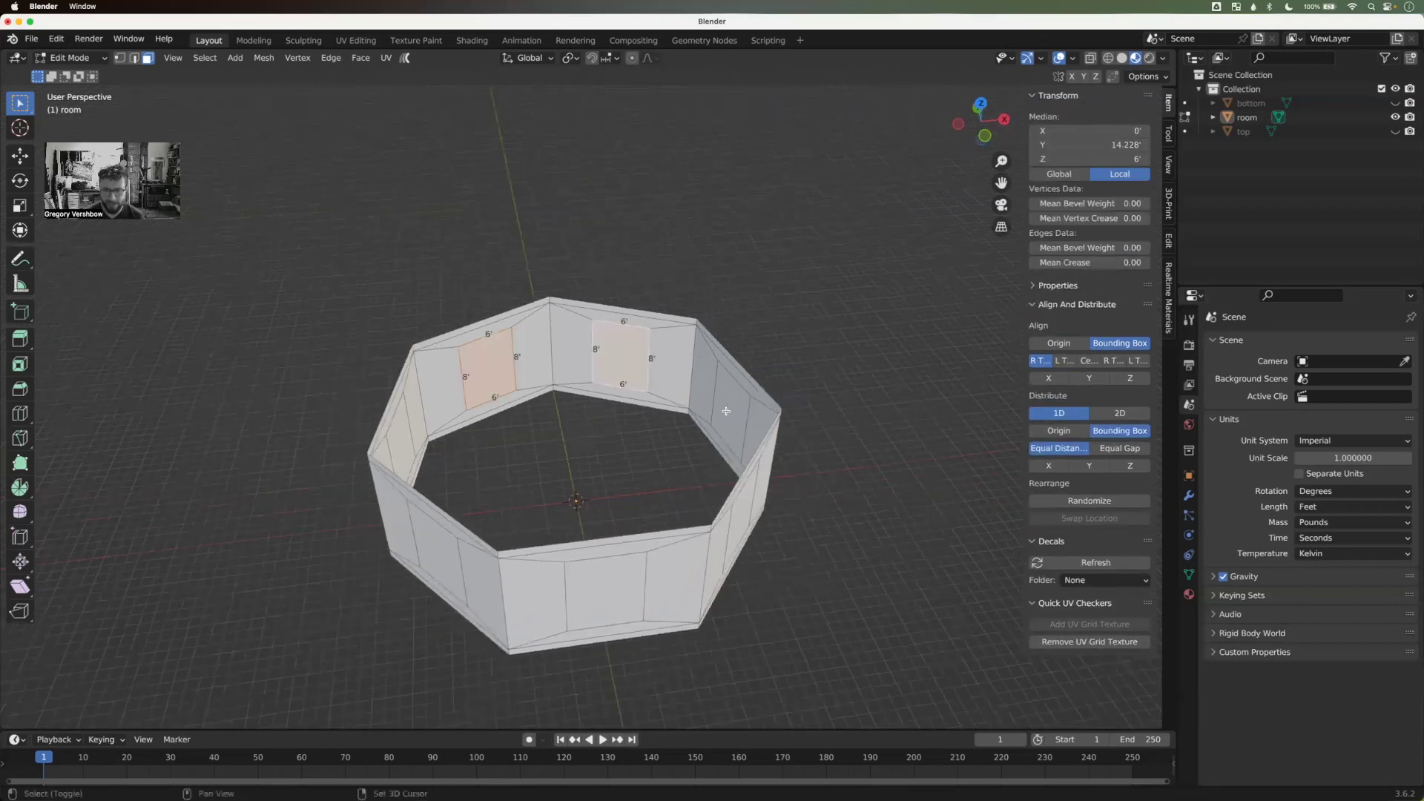
{"action": "left_click", "coordinate": [729, 414], "text": "shift"}
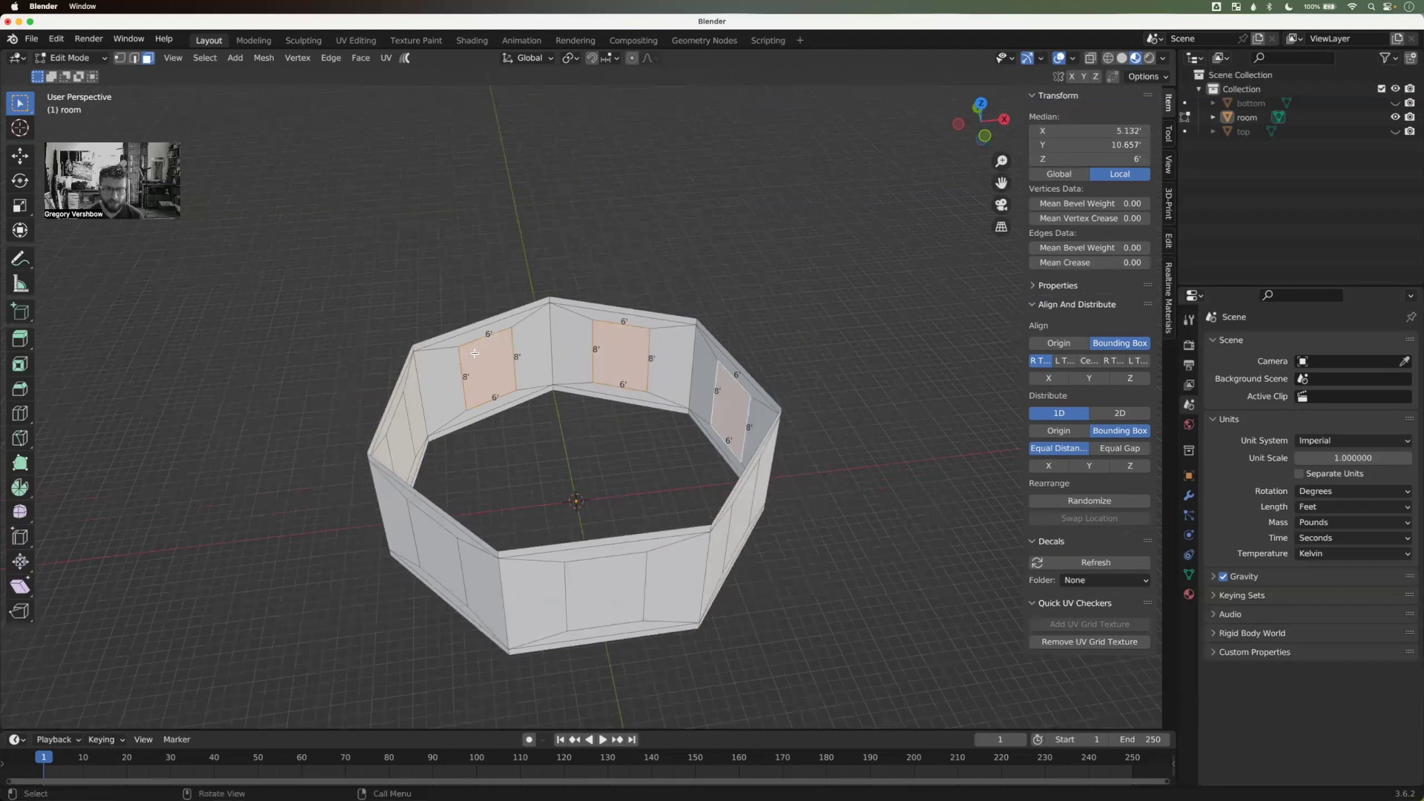
Step: Select a single wall panel and extend the selection to all faces with the same perimeter
{"action": "left_click", "coordinate": [477, 366]}
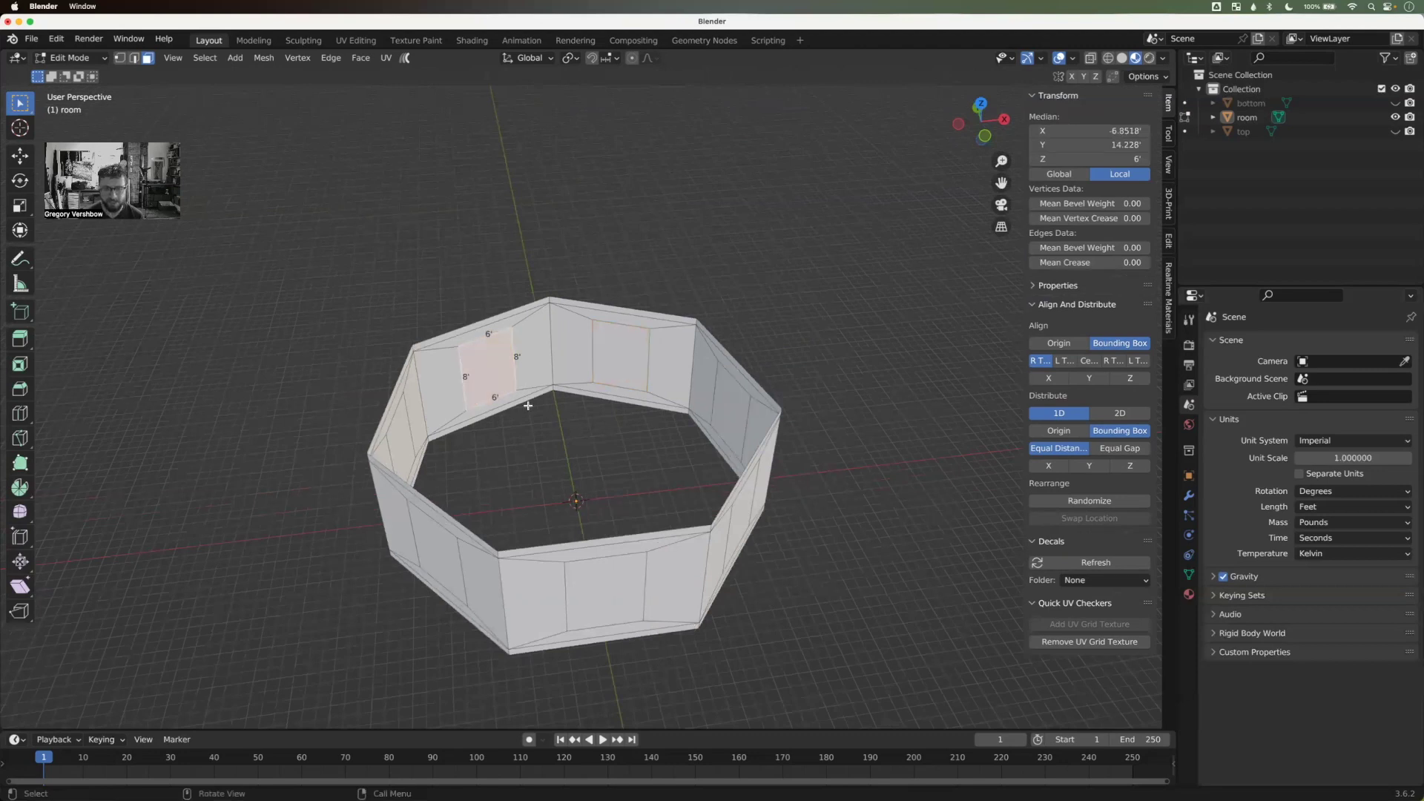
{"action": "key", "text": "shift+g"}
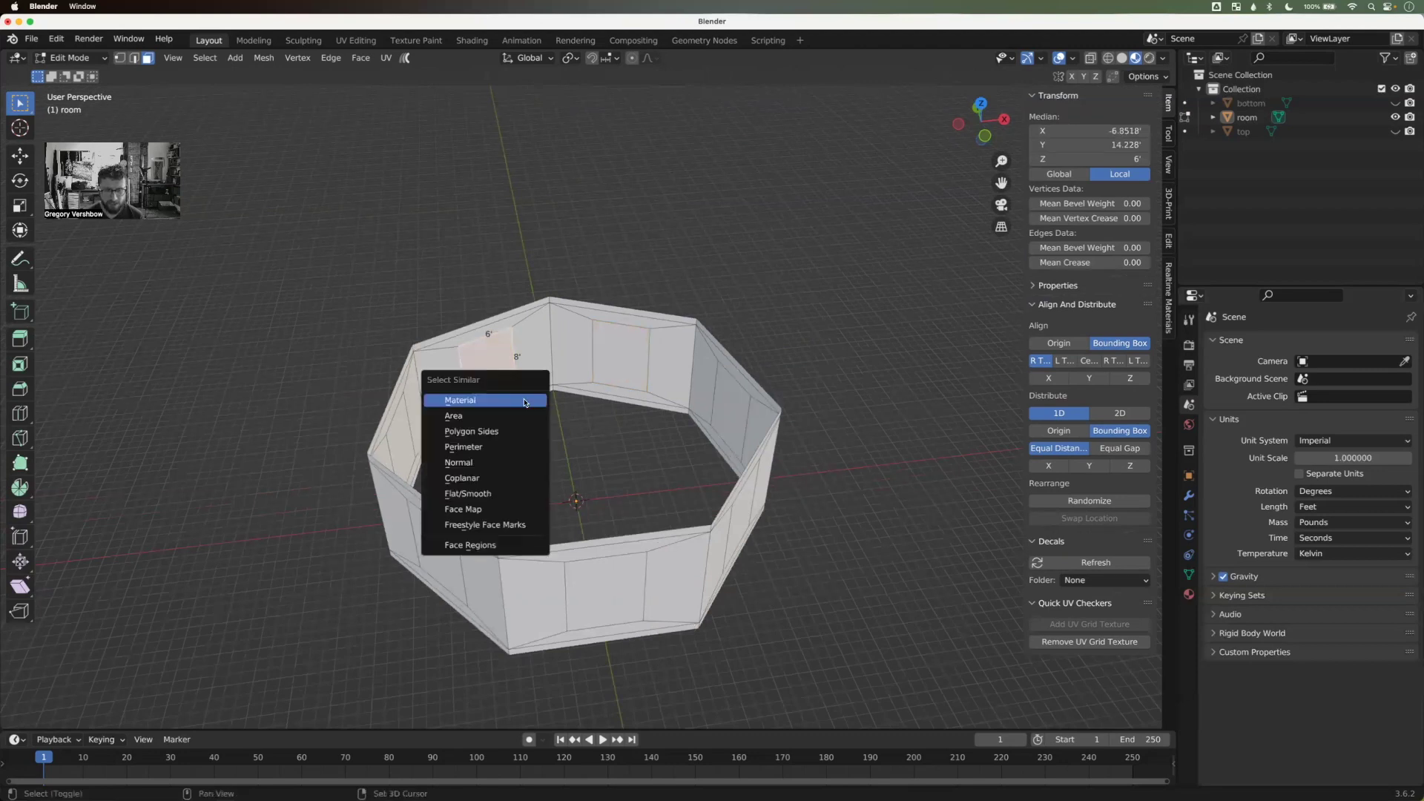
{"action": "left_click", "coordinate": [490, 447]}
{"action": "middle_click_drag", "start_coordinate": [492, 451], "coordinate": [498, 339]}
{"action": "middle_click_drag", "start_coordinate": [602, 322], "coordinate": [594, 371]}
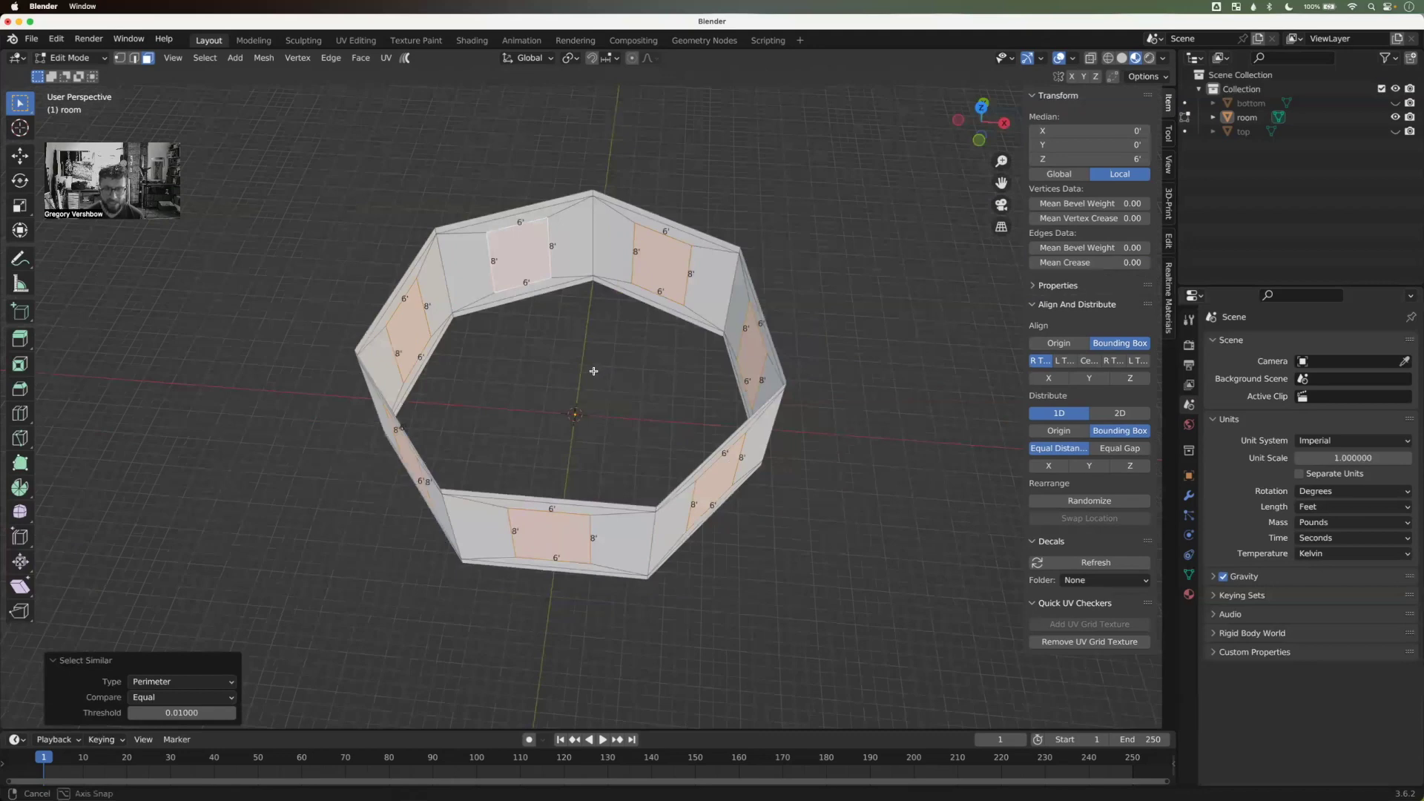
Step: Try a regular region extrude of about 29.75 ft on the selected panels, and undo it
{"action": "key", "text": "e"}
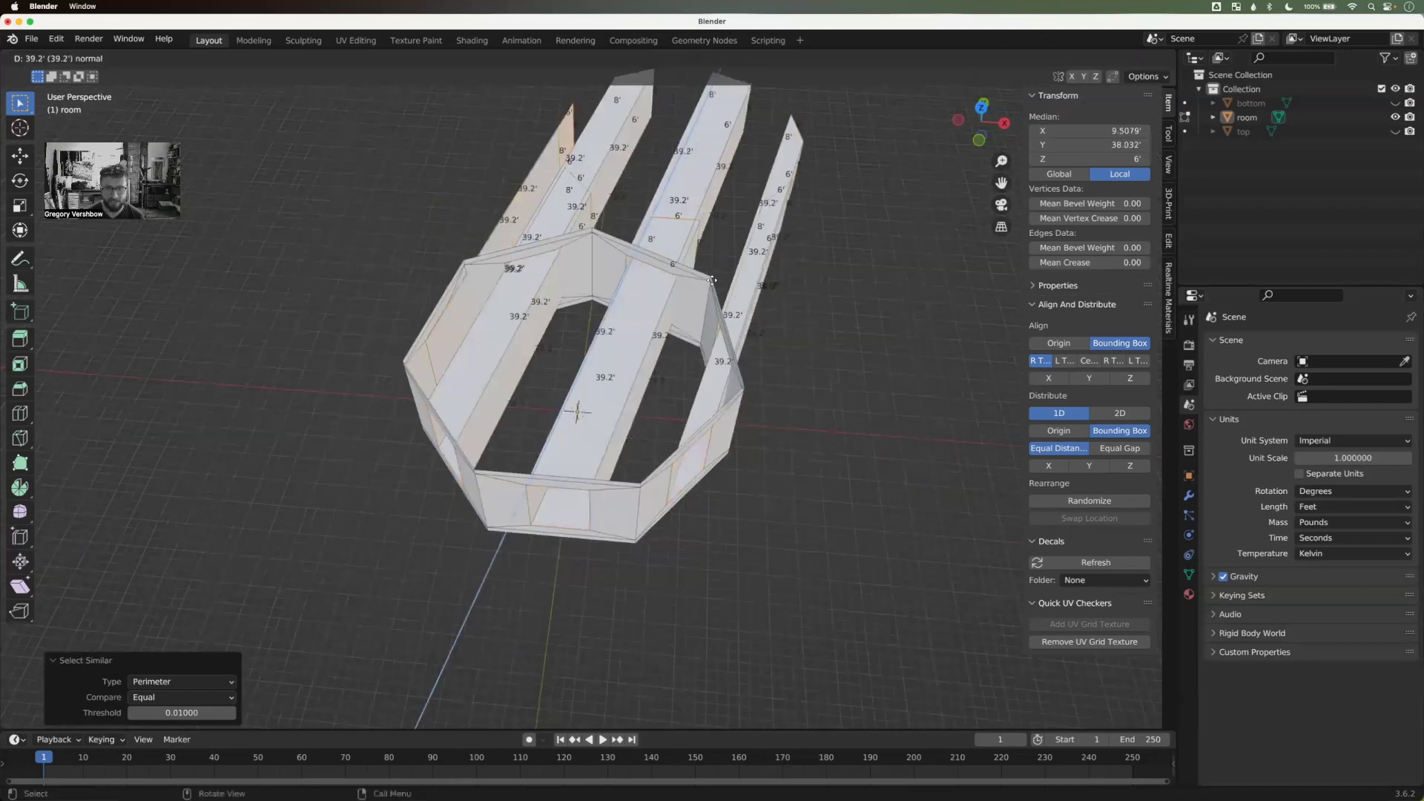
{"action": "left_click", "coordinate": [738, 229]}
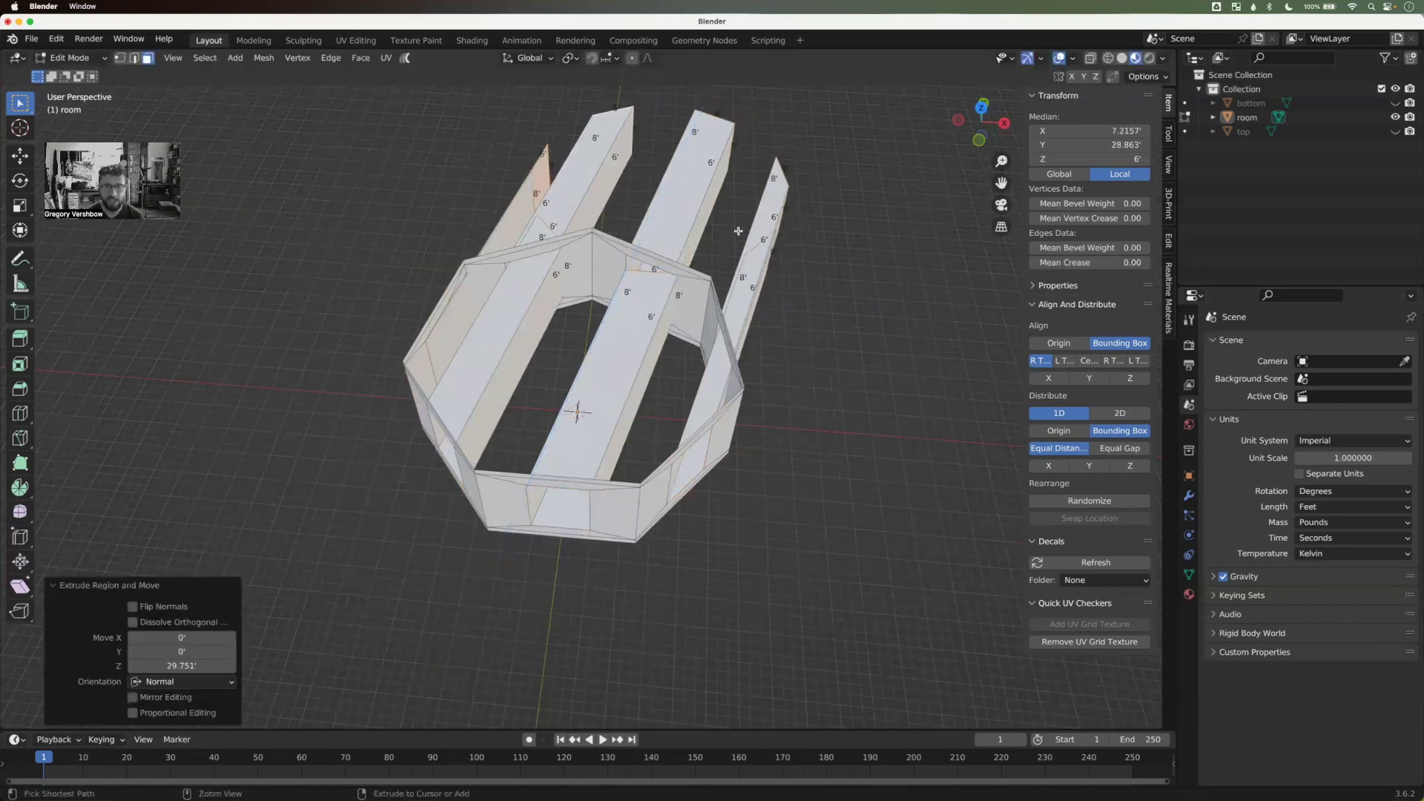
{"action": "key", "text": "super+z"}
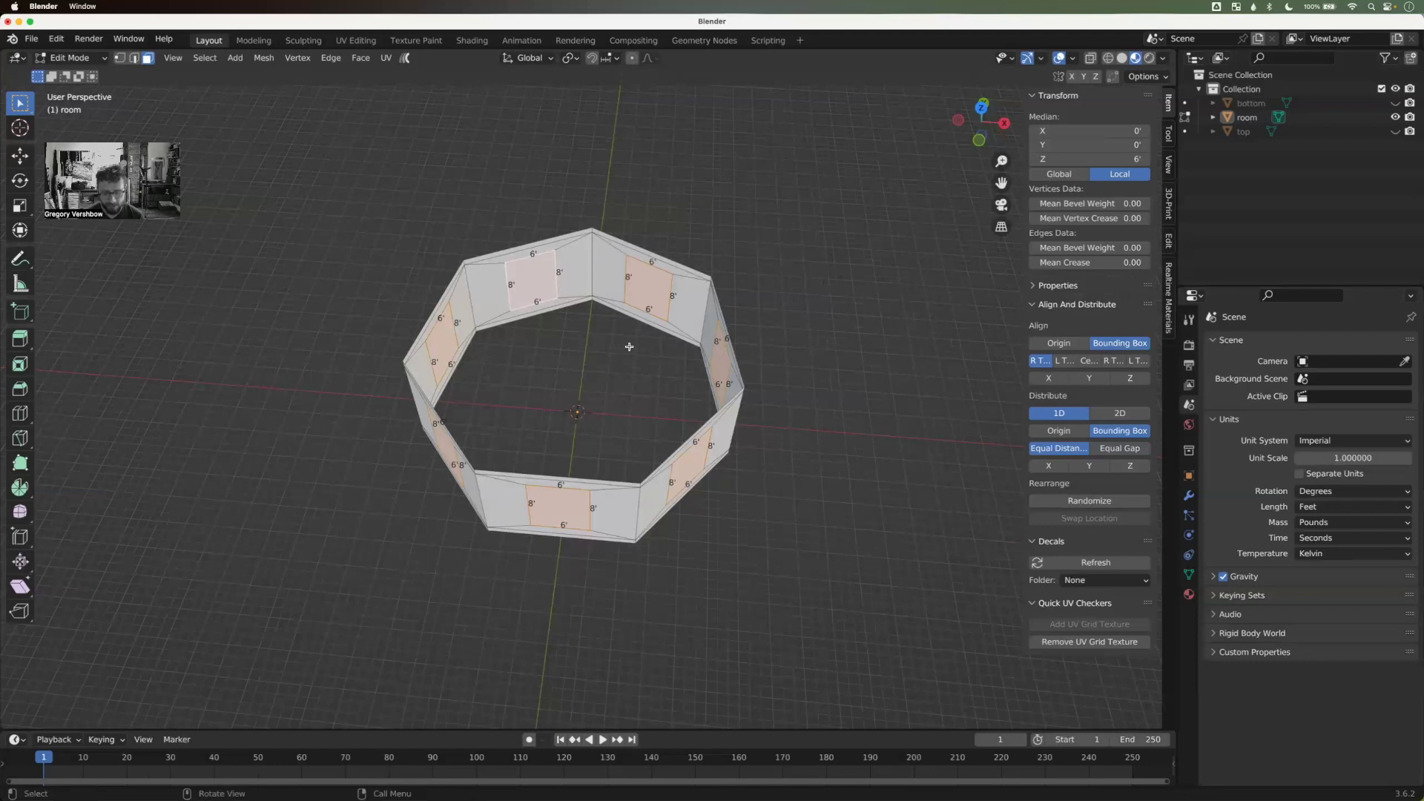
Step: Extrude the seven panels as individual faces about 0.962 ft into the room
{"action": "key", "text": "alt+e"}
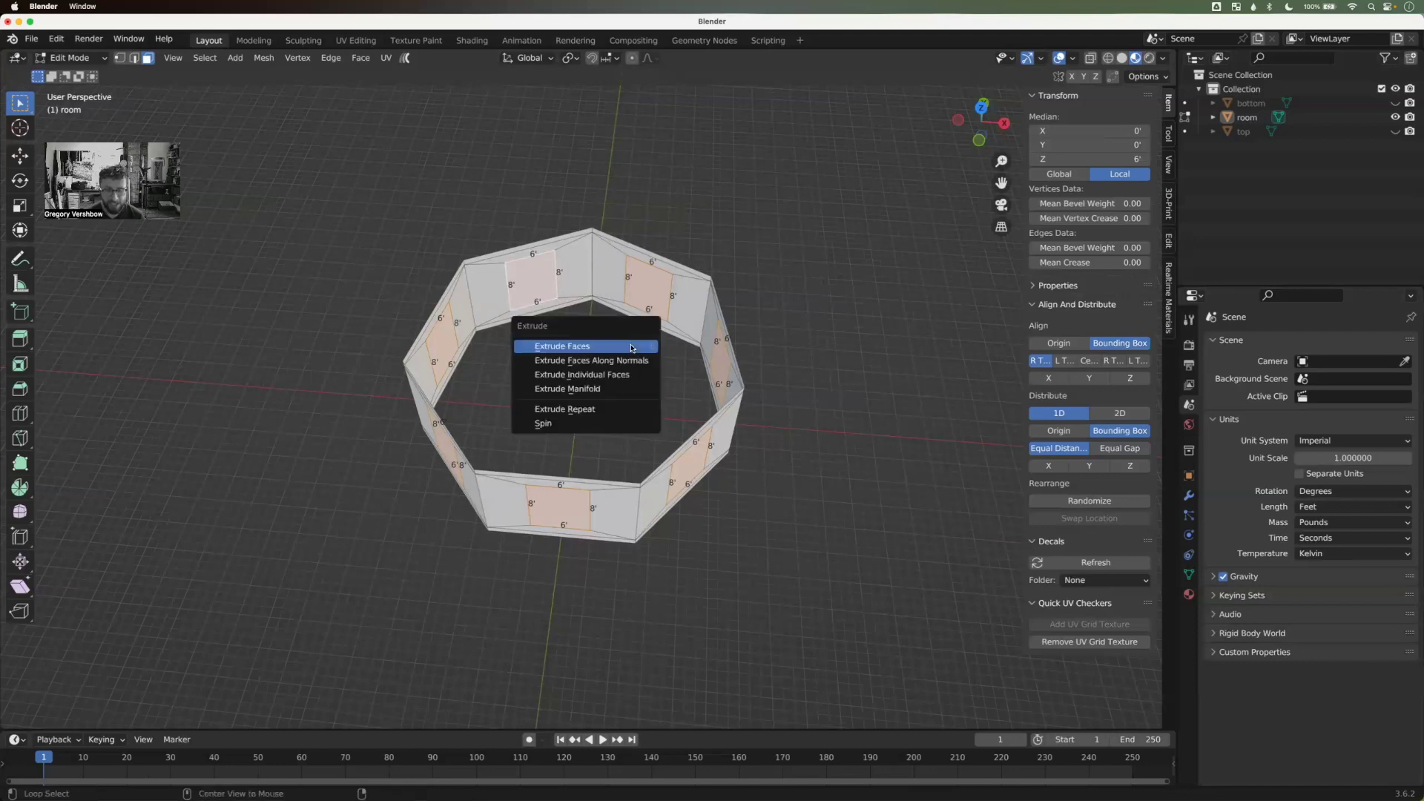
{"action": "left_click", "coordinate": [632, 376]}
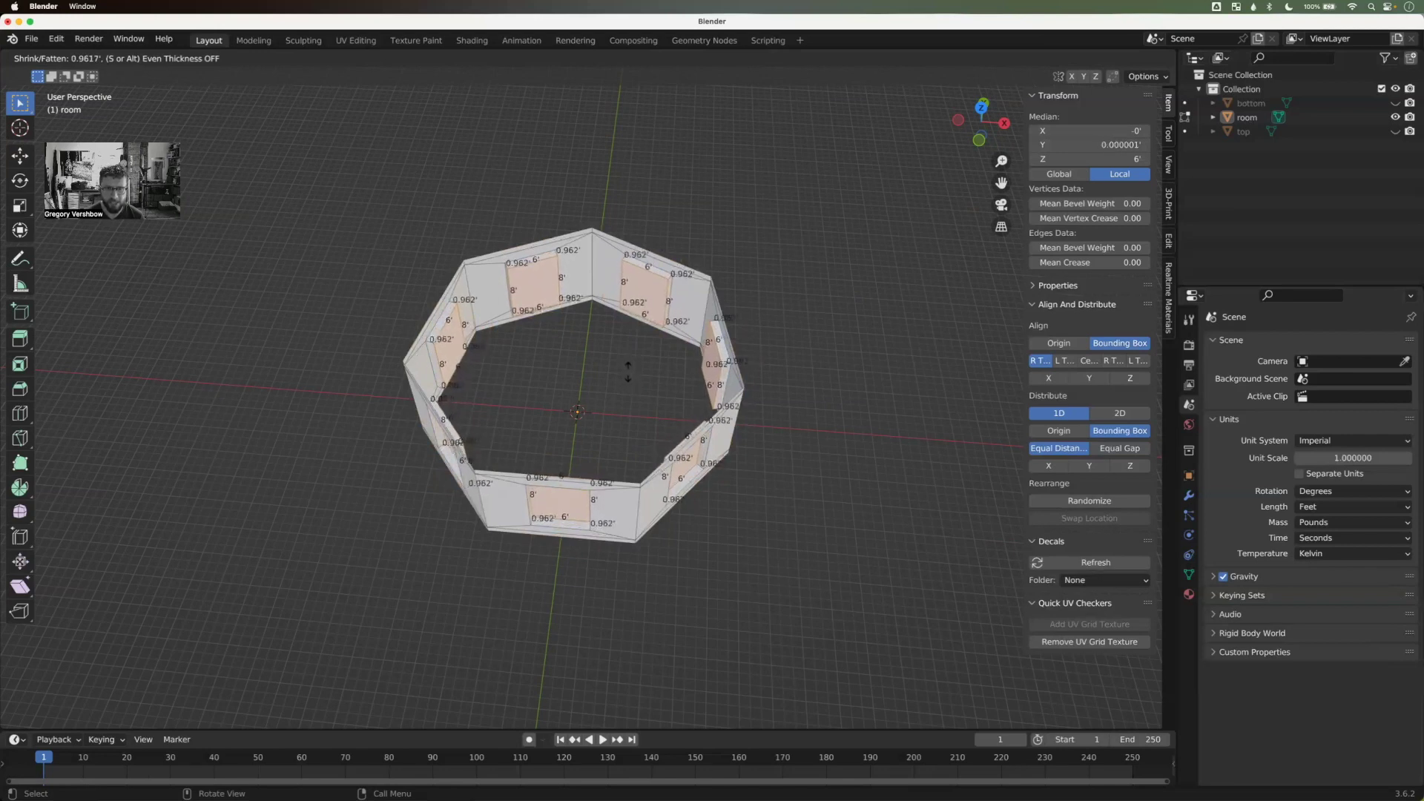
{"action": "left_click", "coordinate": [626, 374]}
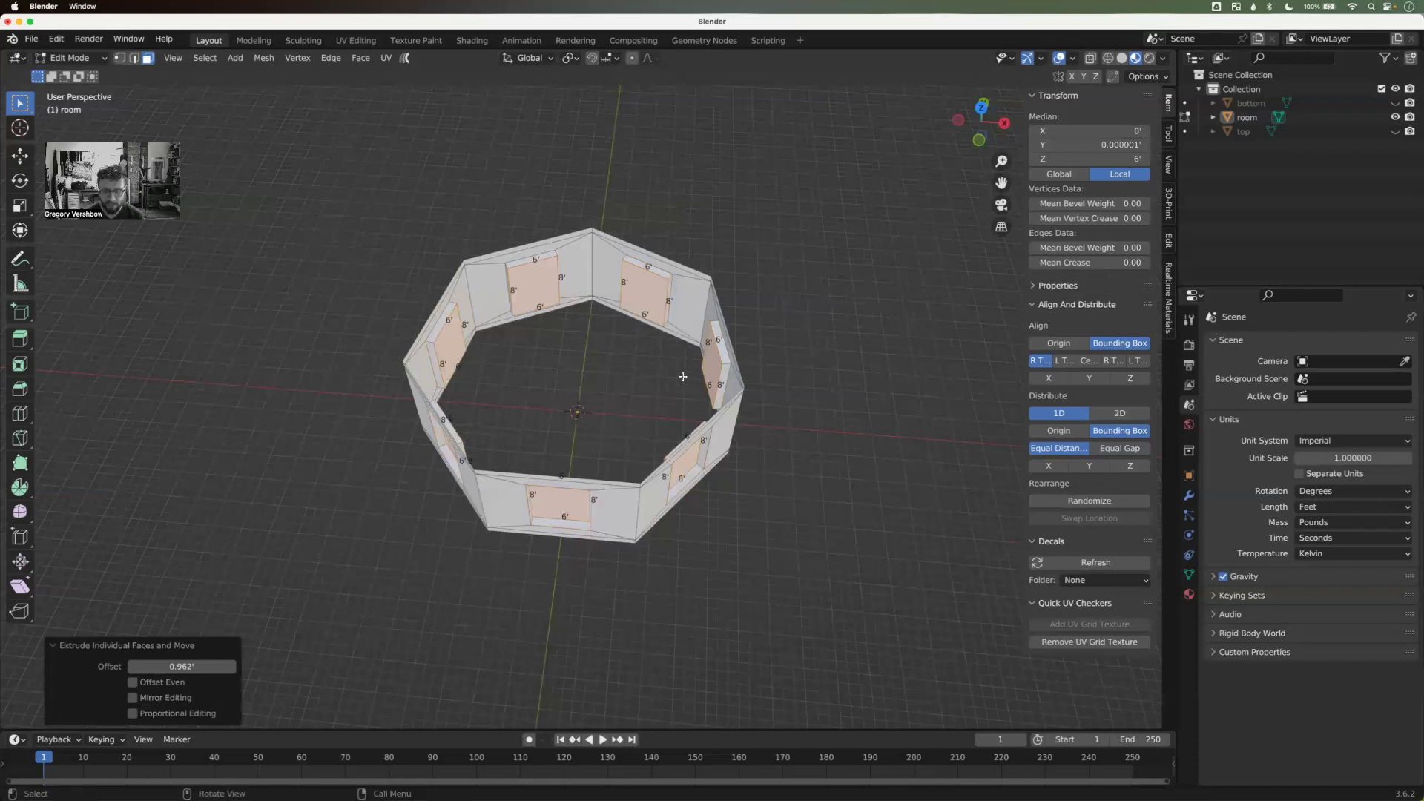
Step: Inset the extruded panel faces about 0.595 ft and extrude the inner faces individually by about -0.721 ft to form recessed frames
{"action": "key", "text": "i"}
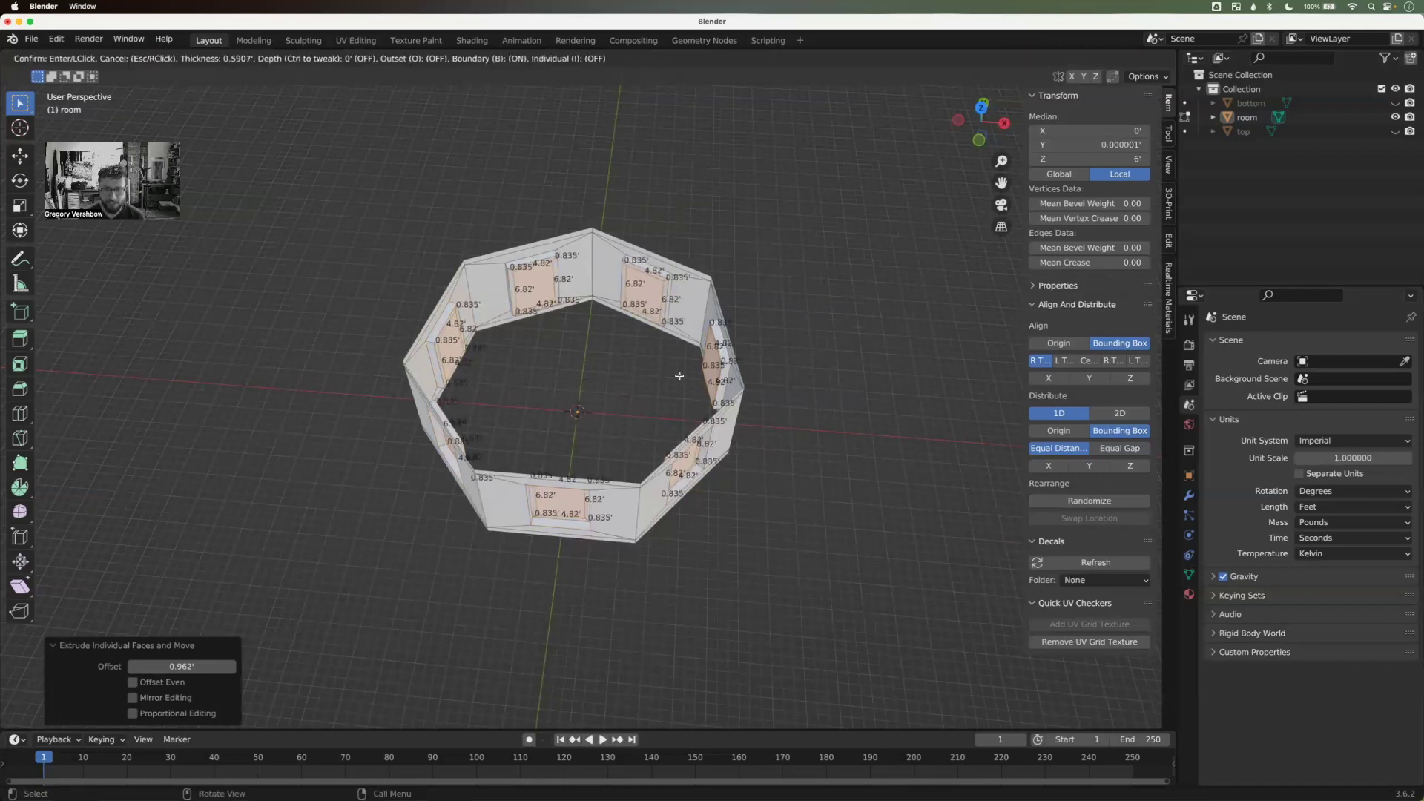
{"action": "left_click", "coordinate": [679, 376]}
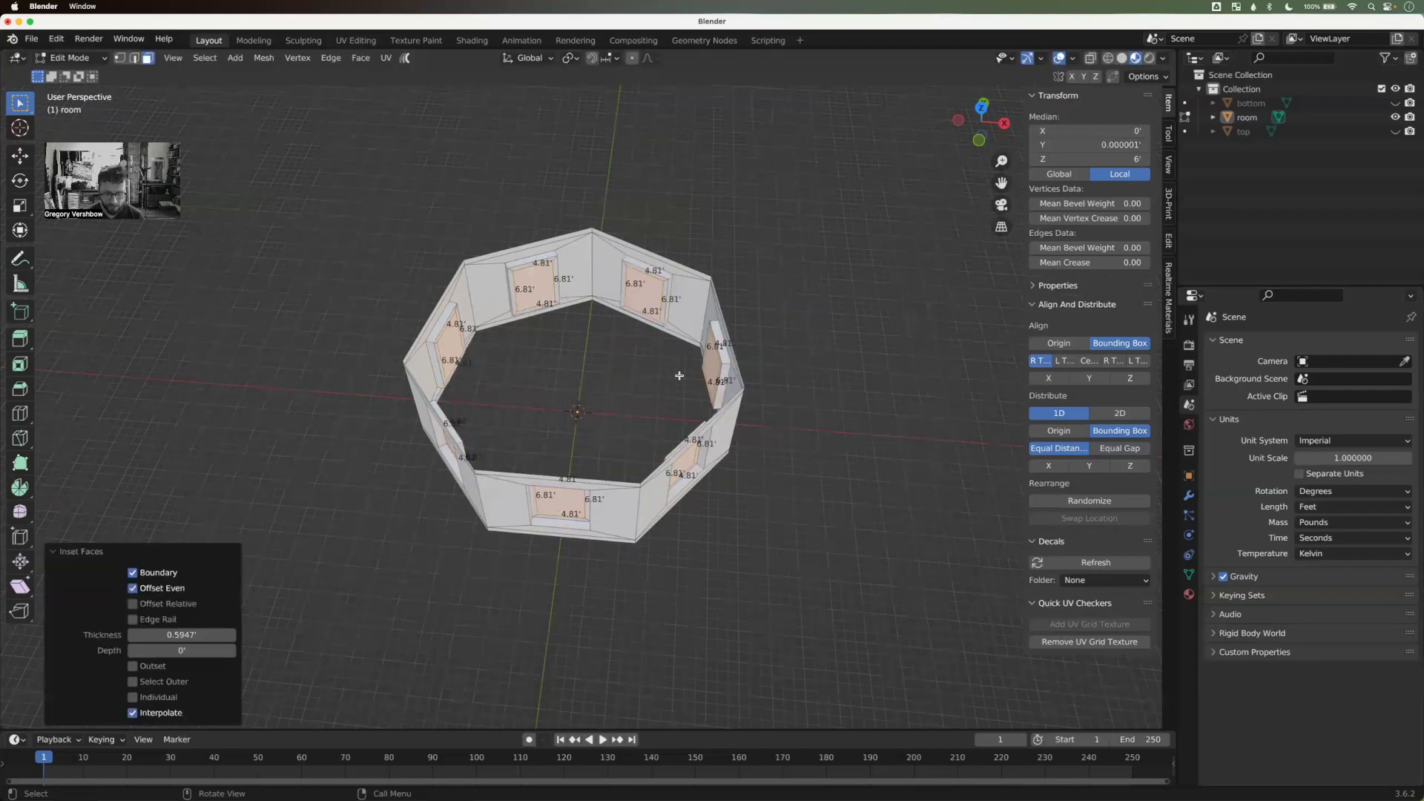
{"action": "key", "text": "alt+e"}
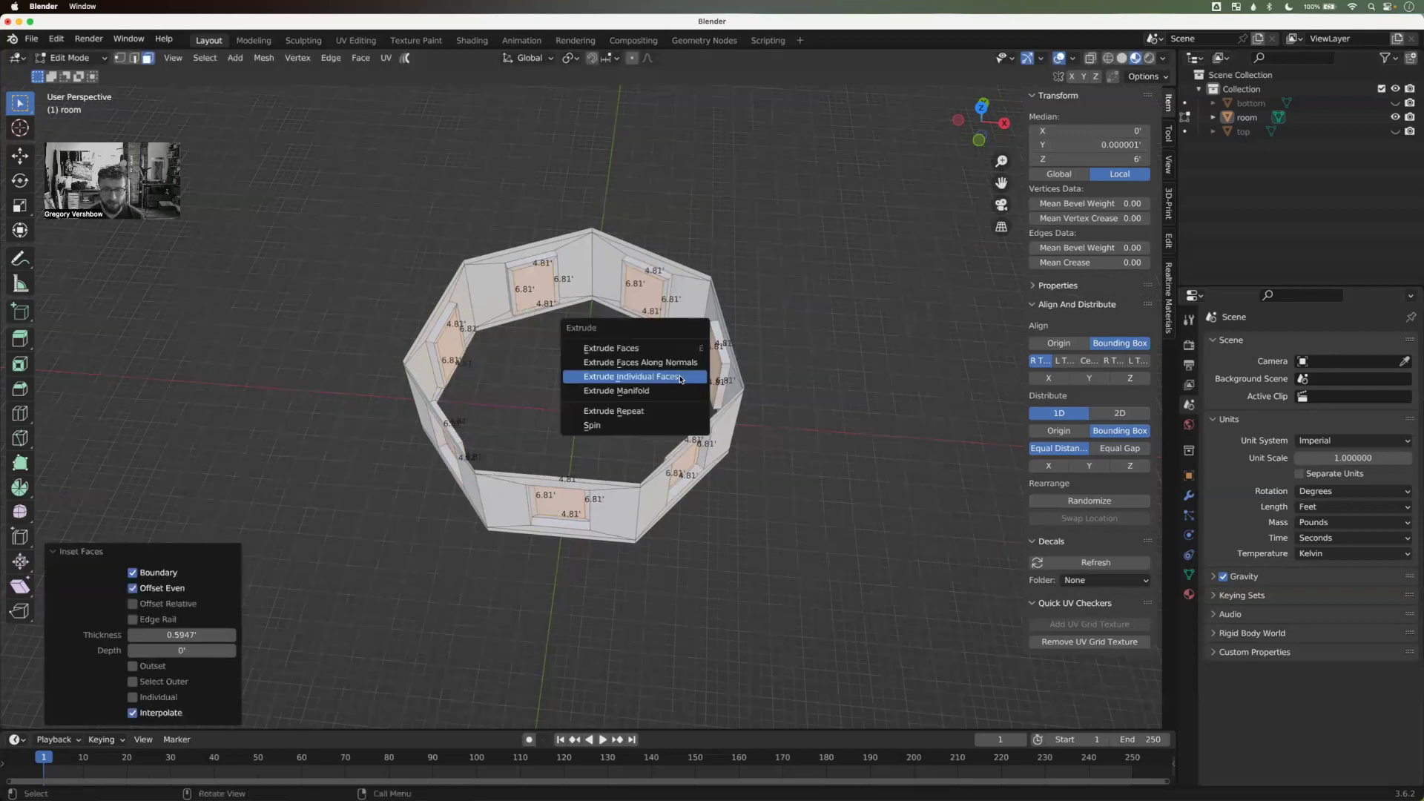
{"action": "left_click", "coordinate": [681, 379]}
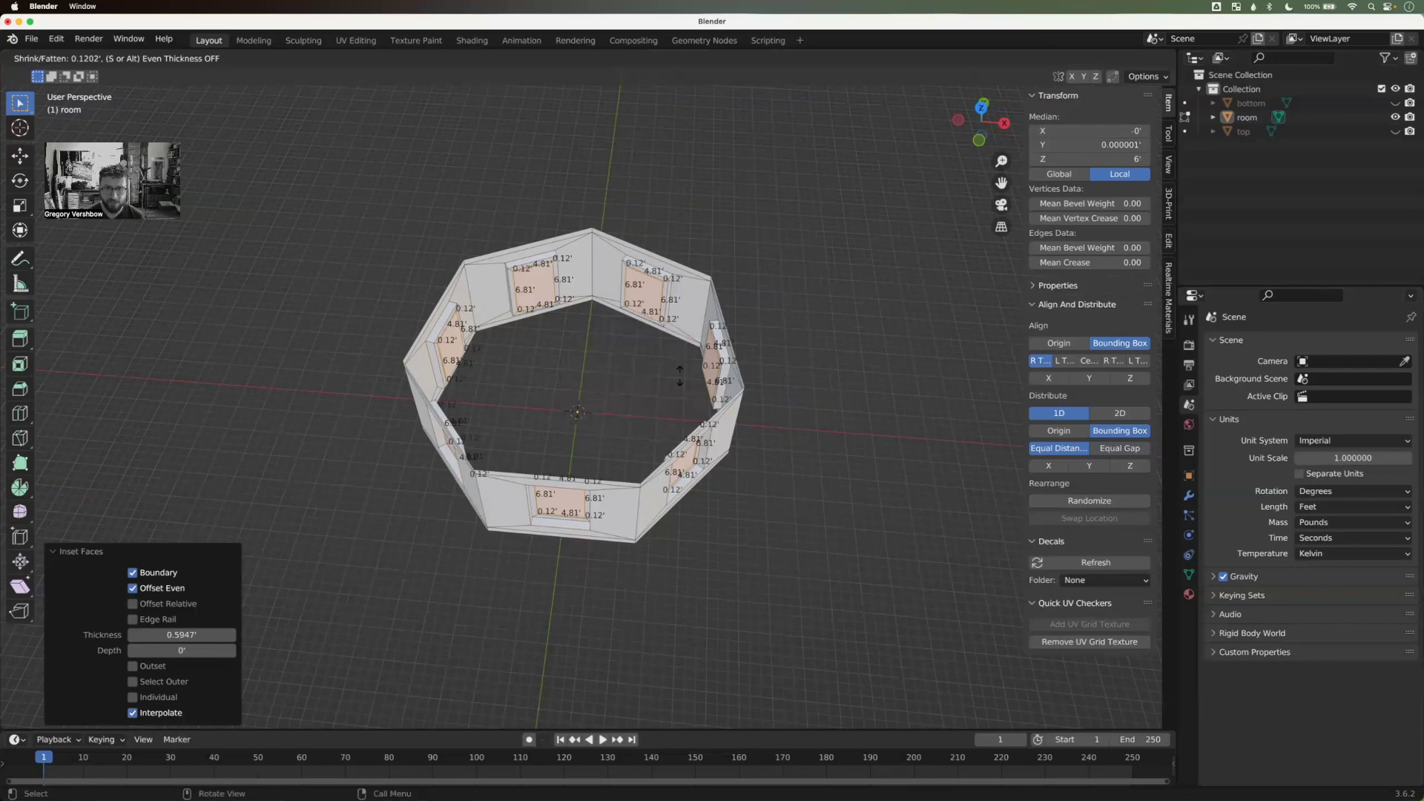
{"action": "left_click", "coordinate": [681, 383]}
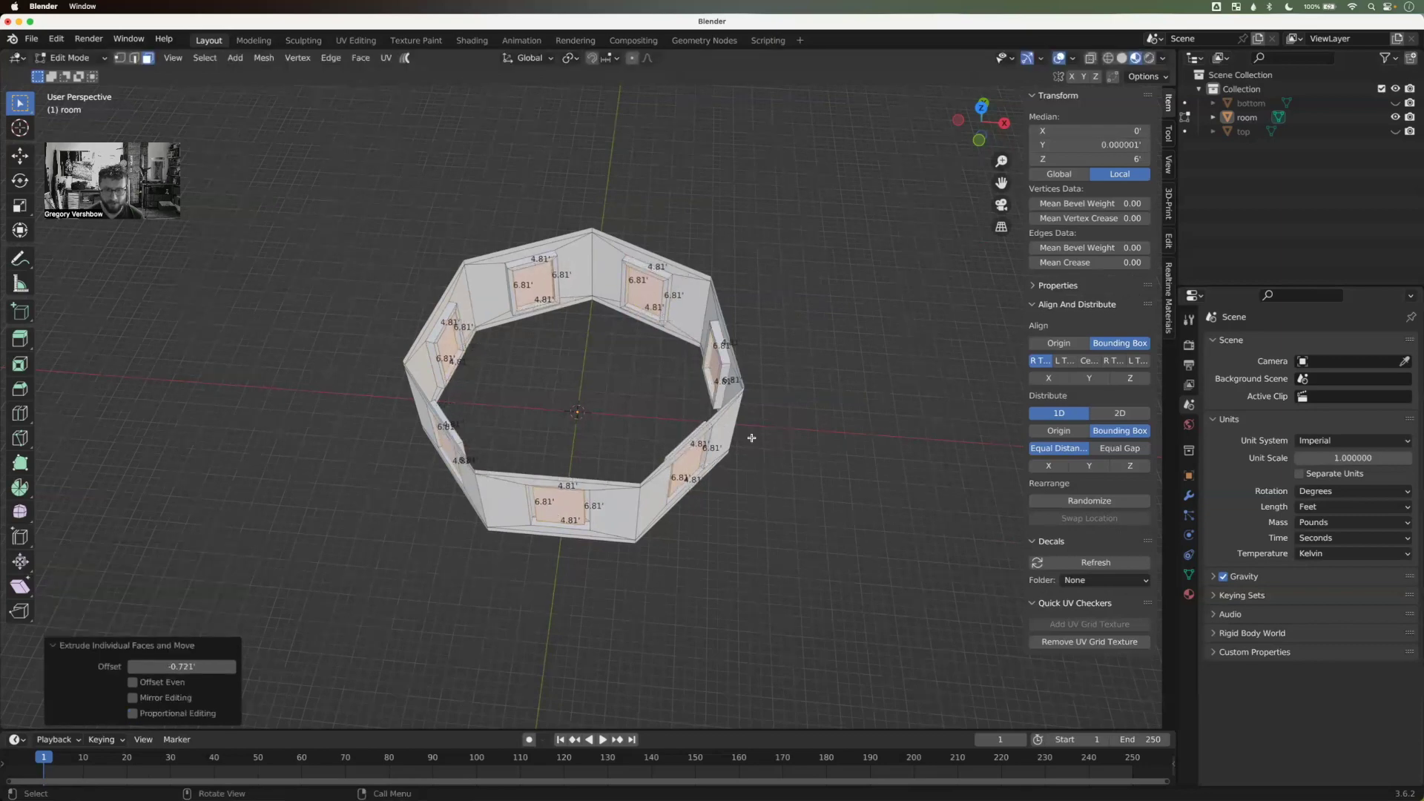
Step: Deselect the panels, return to Object Mode and examine the frames on all the walls
{"action": "middle_click_drag", "start_coordinate": [569, 467], "coordinate": [510, 394]}
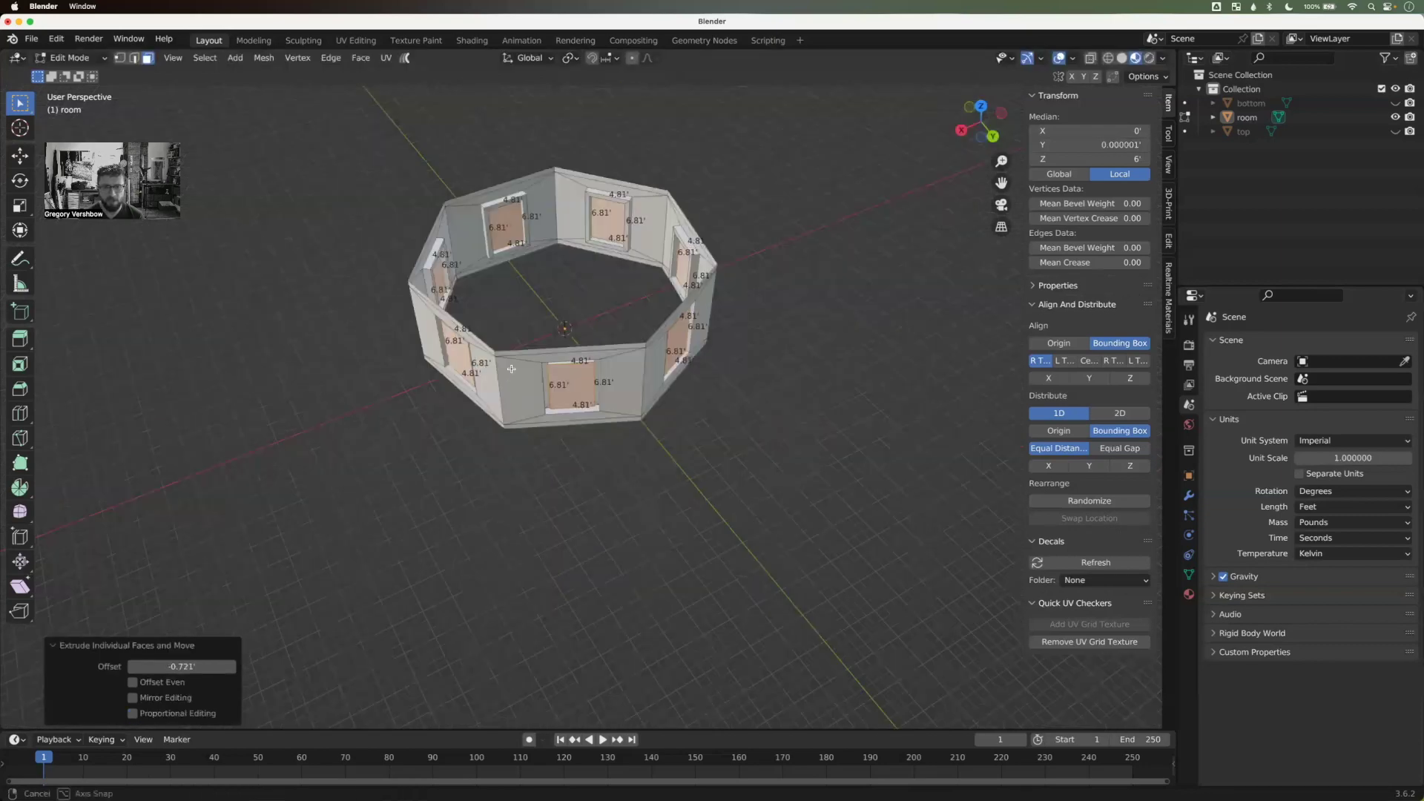
{"action": "middle_click_drag", "start_coordinate": [680, 412], "coordinate": [558, 472]}
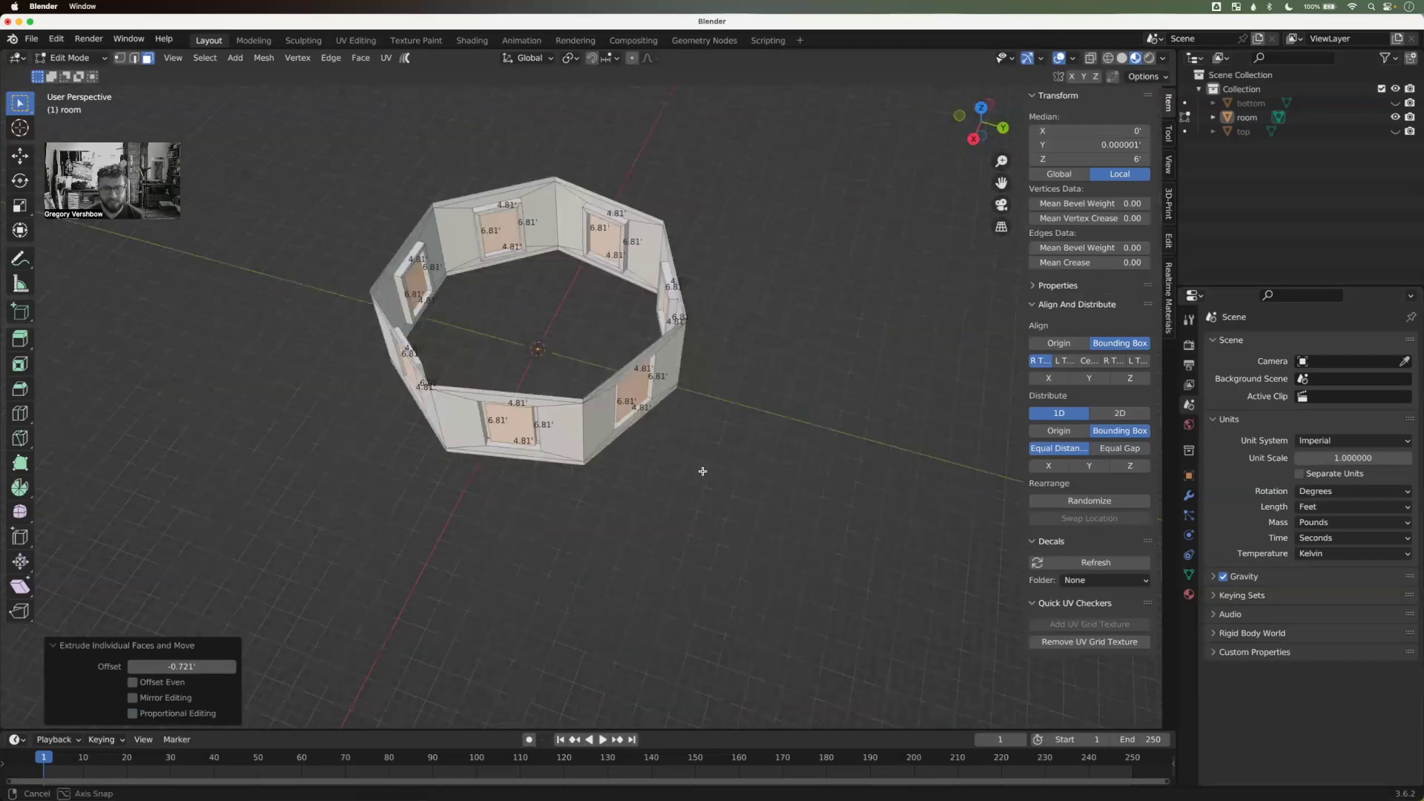
{"action": "left_click", "coordinate": [353, 453]}
{"action": "middle_click_drag", "start_coordinate": [356, 330], "coordinate": [435, 335]}
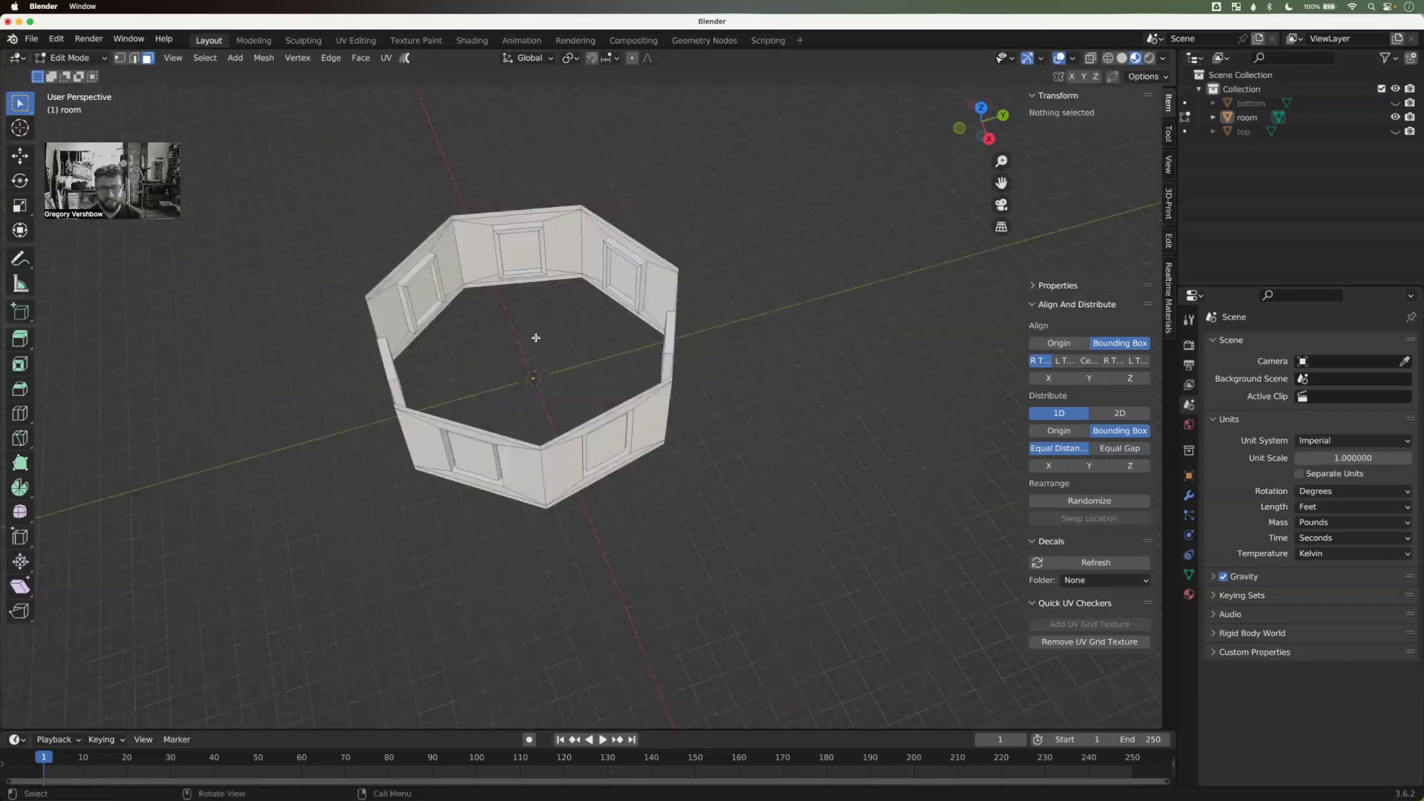
{"action": "scroll", "coordinate": [534, 337], "scroll_direction": "down", "scroll_amount": 2}
{"action": "scroll", "coordinate": [635, 407], "scroll_direction": "up", "scroll_amount": 4}
{"action": "middle_click_drag", "start_coordinate": [634, 406], "coordinate": [601, 376]}
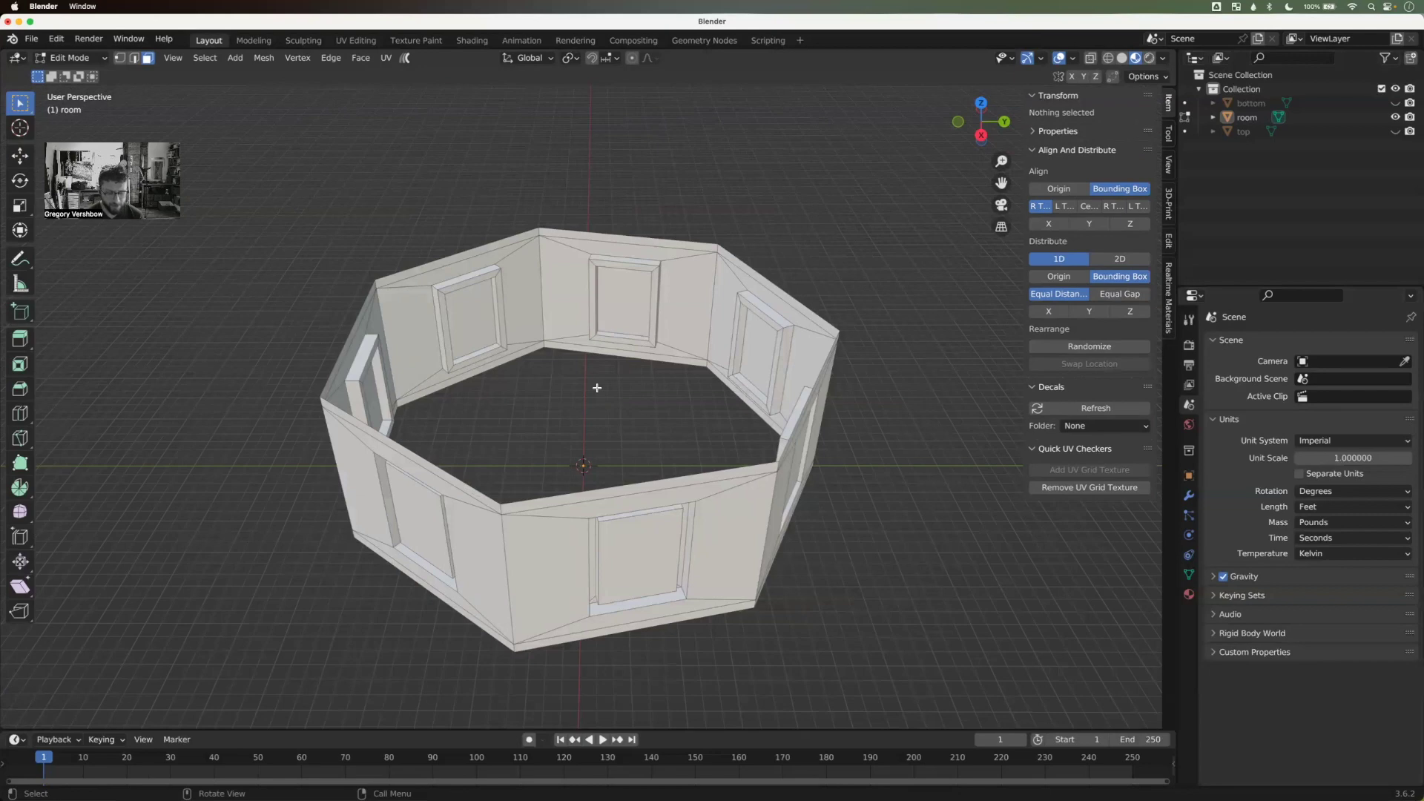
{"action": "key", "text": "Tab"}
{"action": "scroll", "coordinate": [586, 393], "scroll_direction": "down", "scroll_amount": 3}
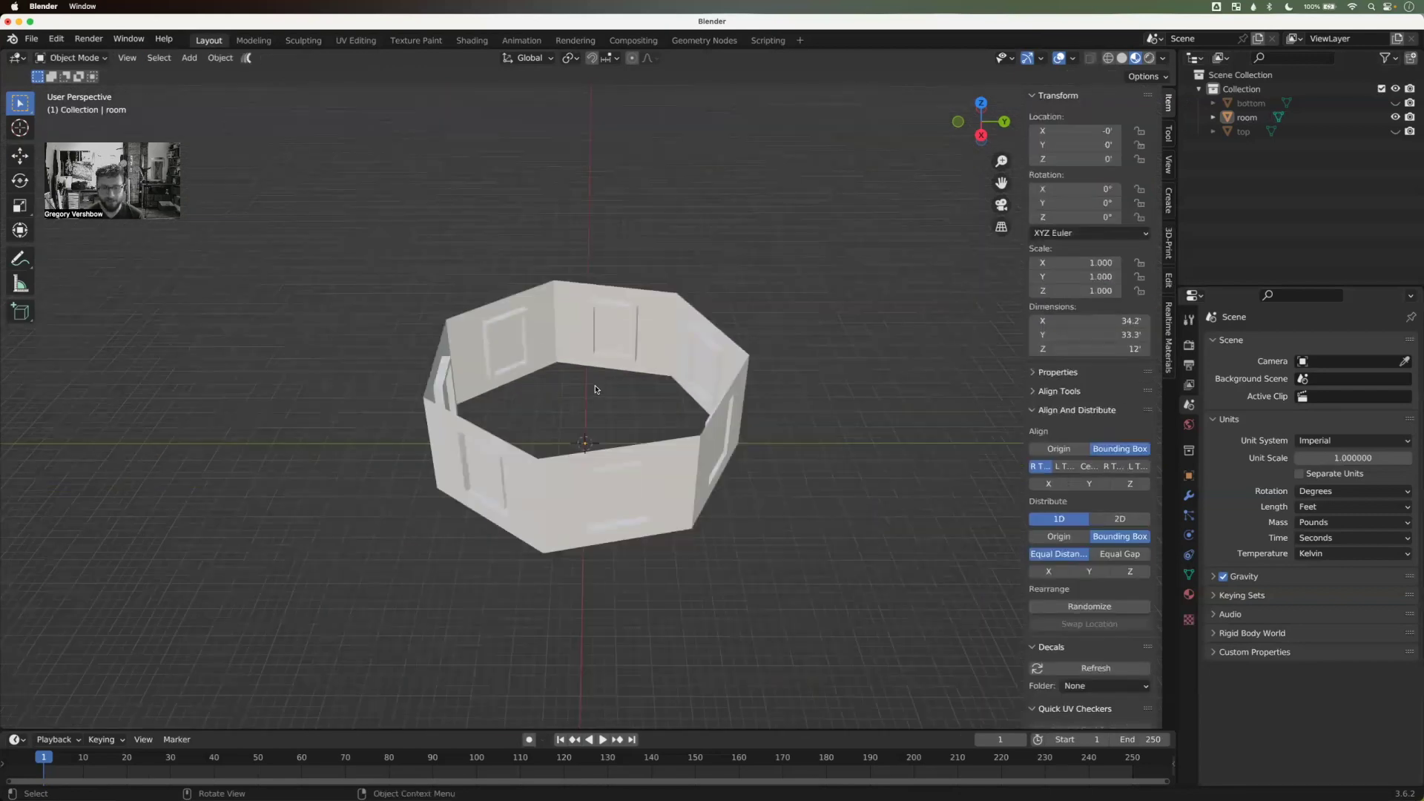
{"action": "middle_click_drag", "start_coordinate": [509, 410], "coordinate": [562, 422]}
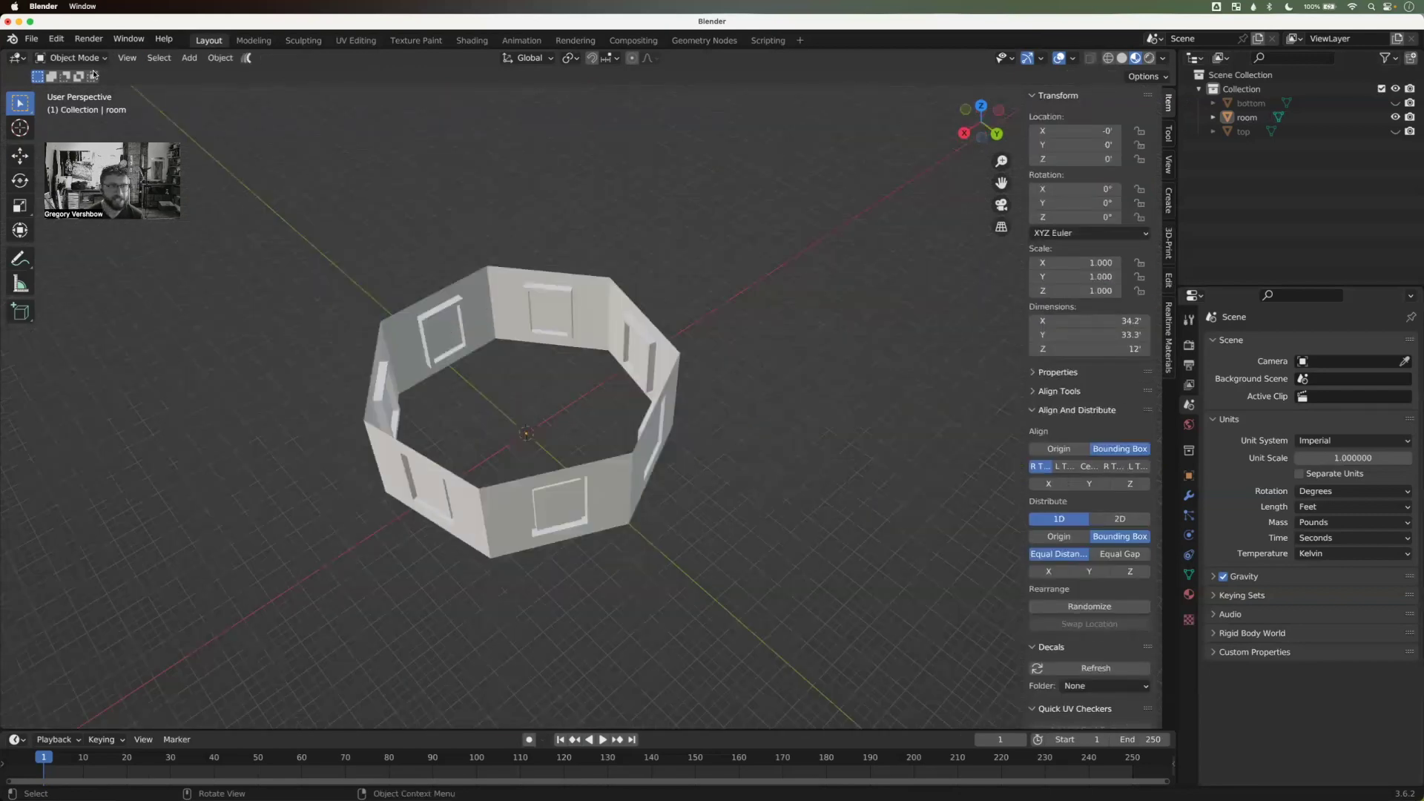
Step: Find the Import Images as Planes add-on in the preferences by searching for "plane", and close the preferences
{"action": "left_click", "coordinate": [55, 39]}
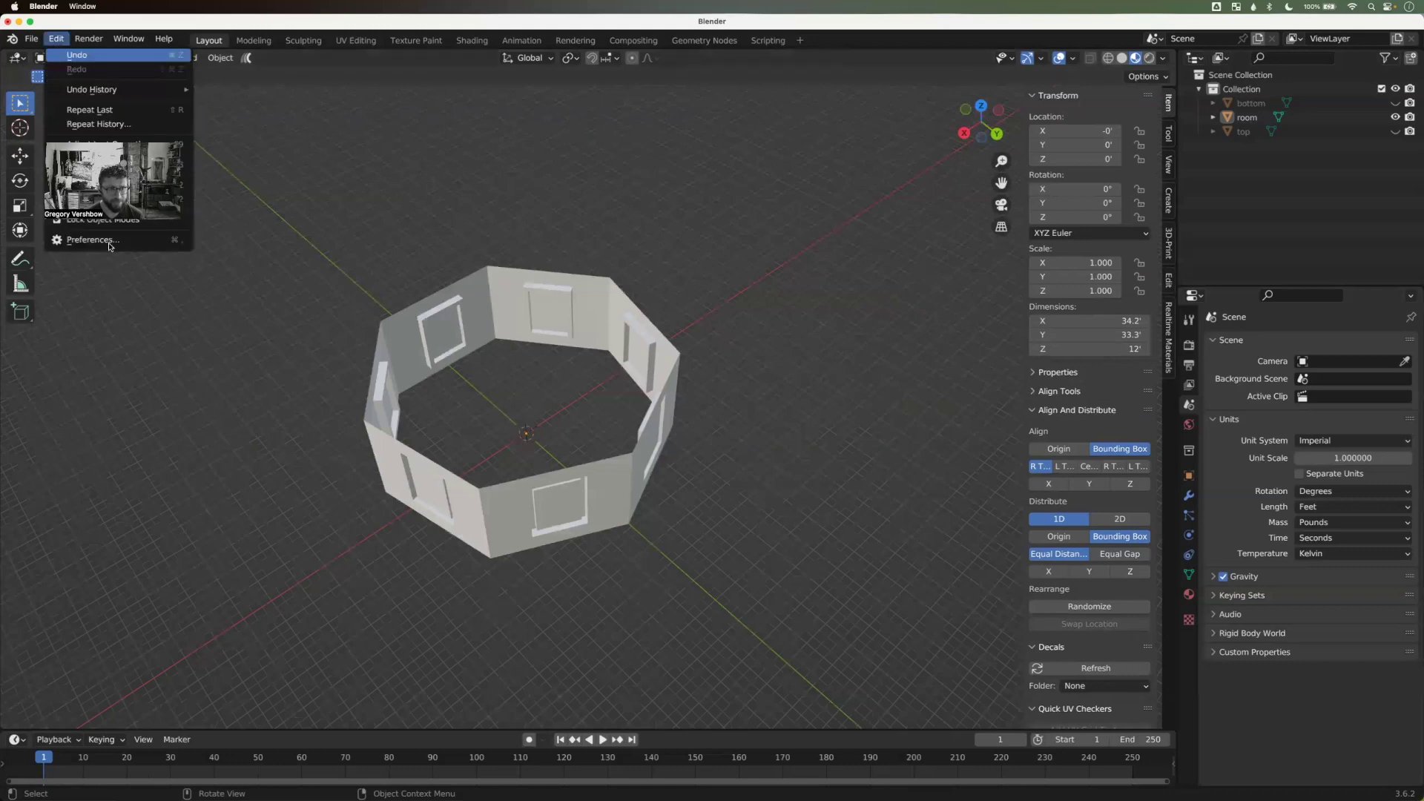
{"action": "left_click", "coordinate": [54, 42]}
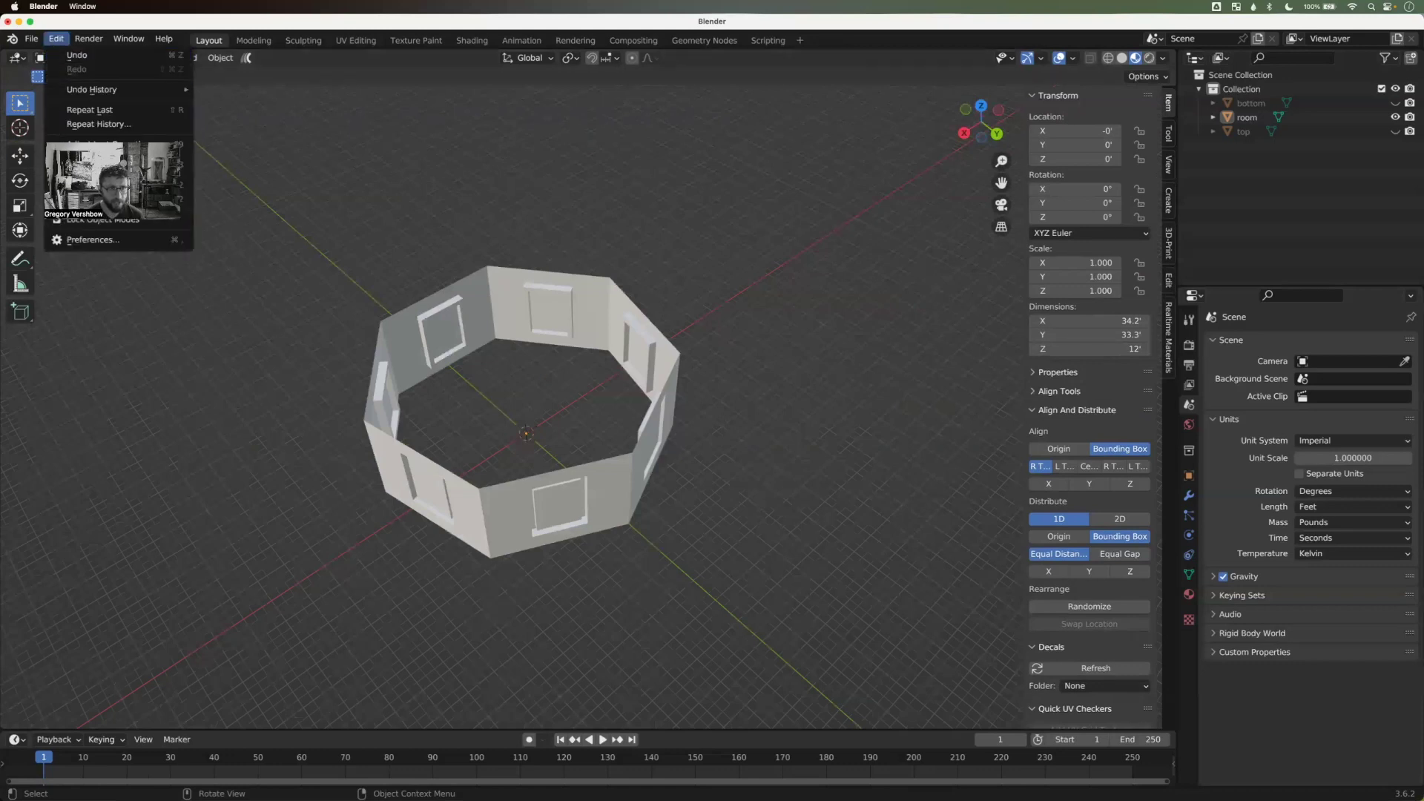
{"action": "left_click", "coordinate": [83, 239]}
{"action": "left_click_drag", "start_coordinate": [214, 44], "coordinate": [507, 140]}
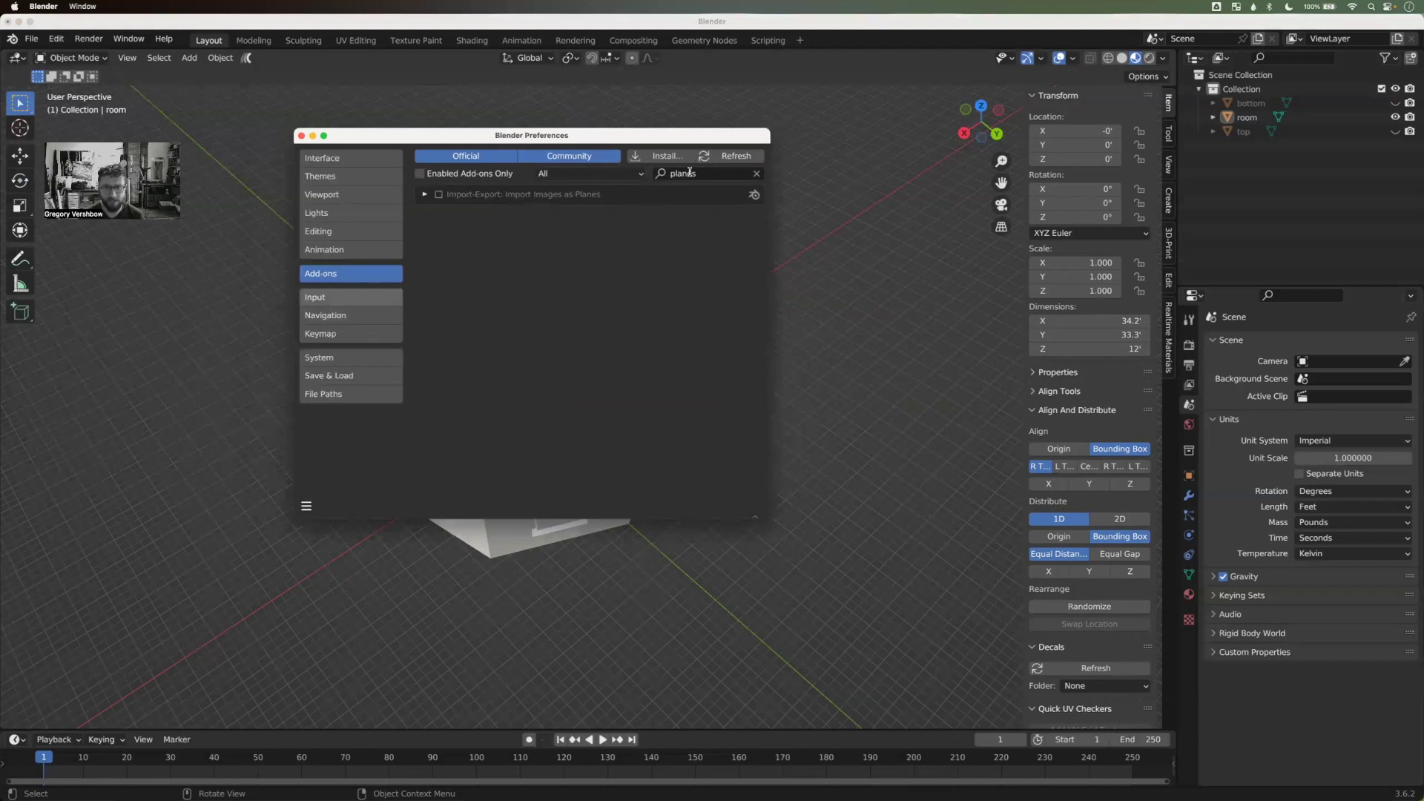
{"action": "left_click", "coordinate": [756, 172]}
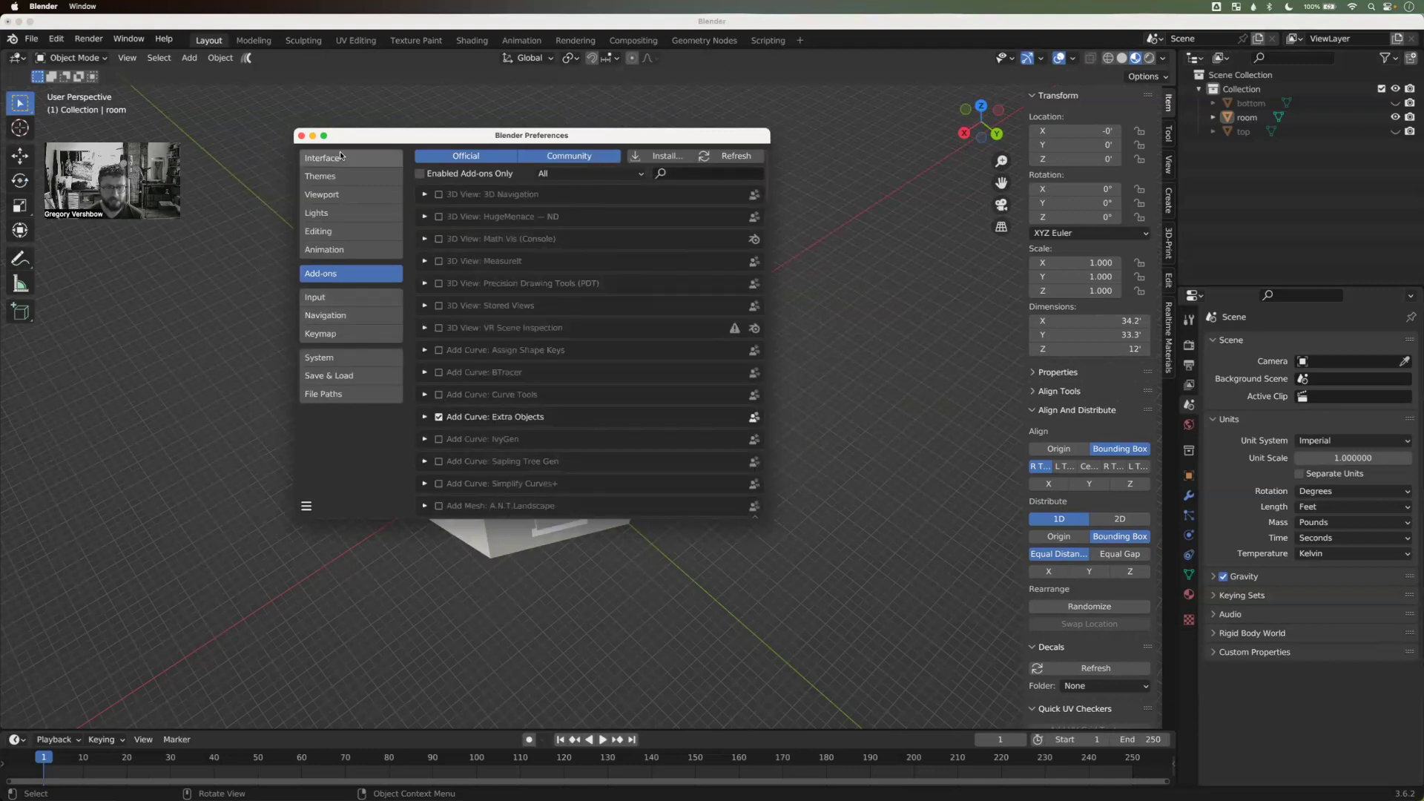
{"action": "left_click", "coordinate": [342, 194]}
{"action": "left_click", "coordinate": [341, 273]}
{"action": "left_click", "coordinate": [694, 176]}
{"action": "type", "text": "plane"}
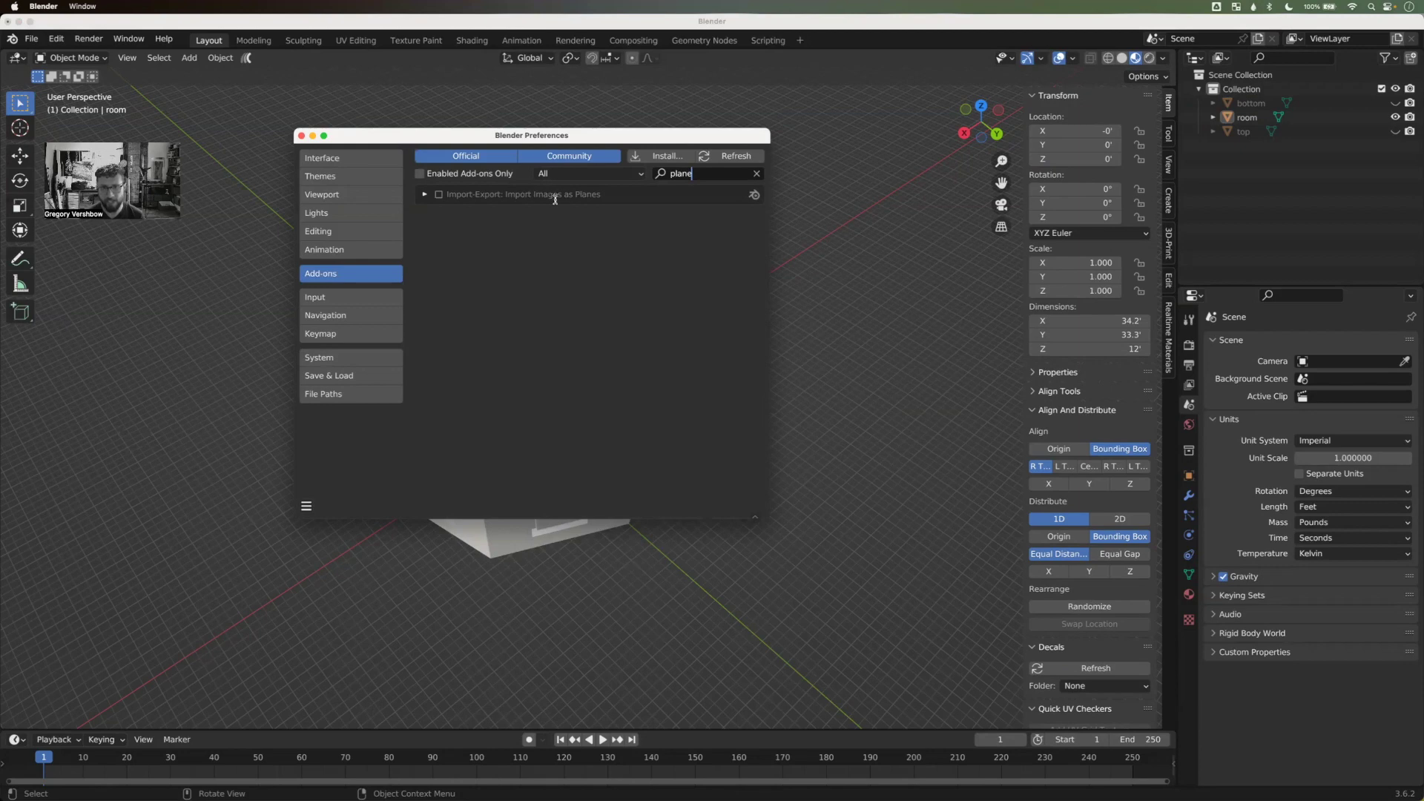
{"action": "left_click", "coordinate": [439, 194]}
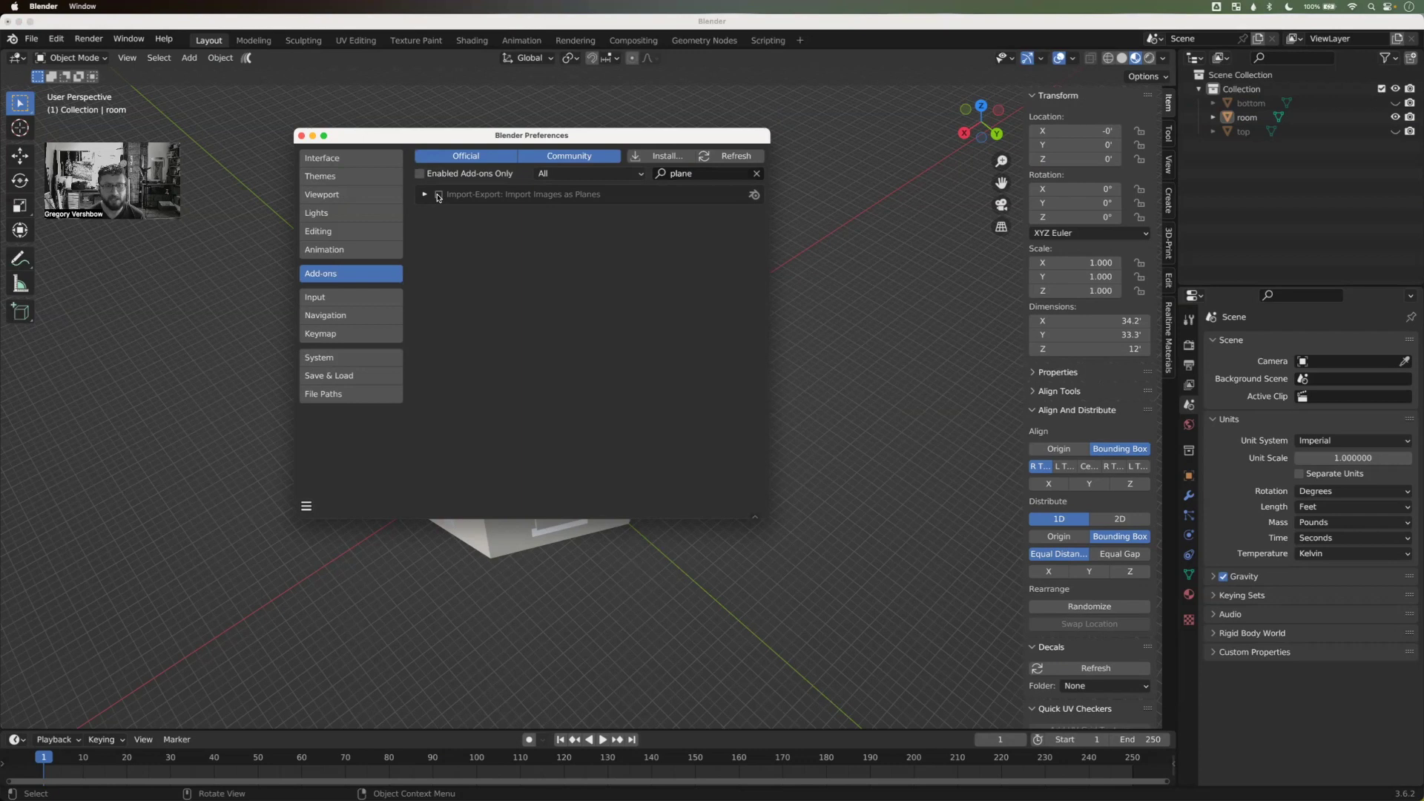
{"action": "left_click", "coordinate": [301, 136]}
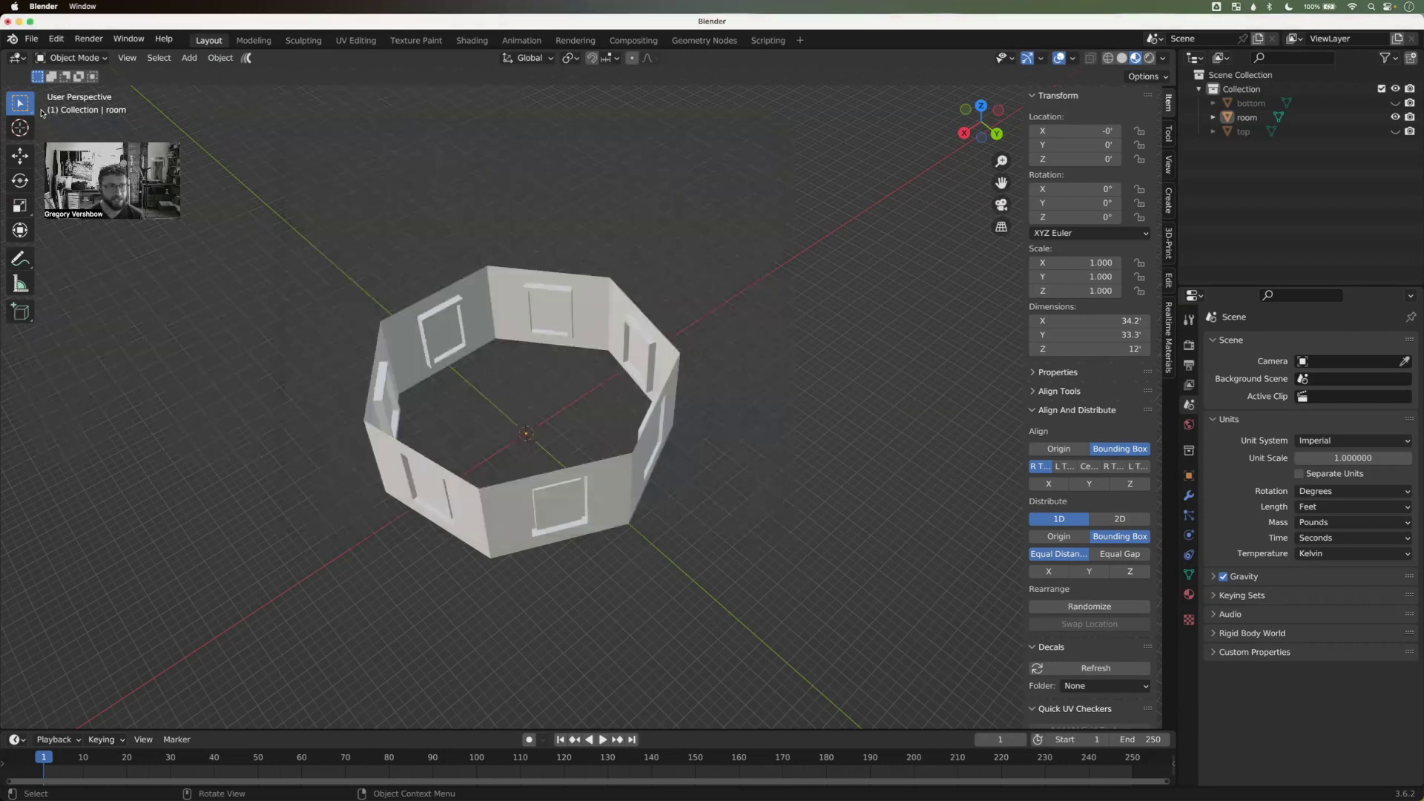
Step: Import all seven pictures, 01.jpeg to 07.jpeg, from the downres/21 folder using Images as Planes
{"action": "left_click", "coordinate": [31, 39]}
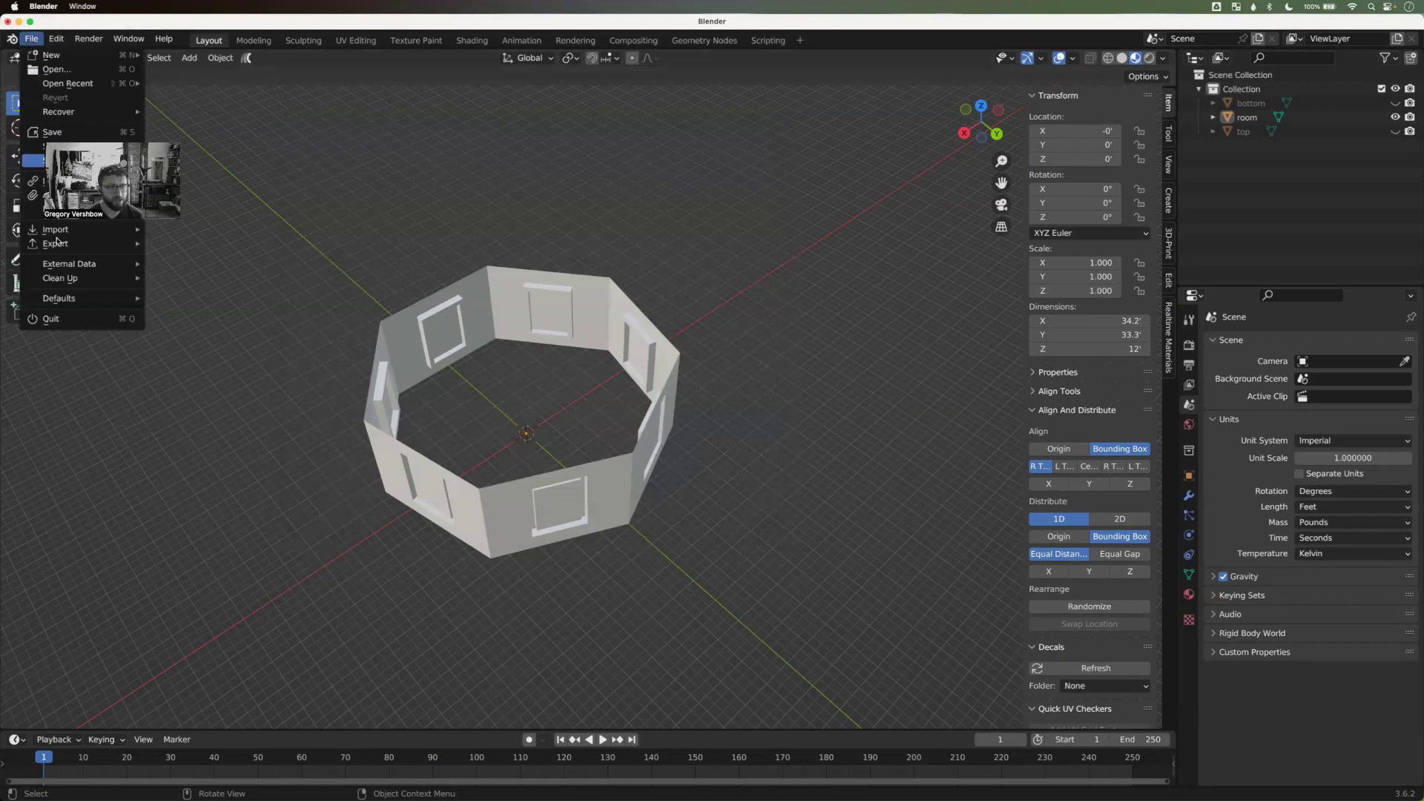
{"action": "mouse_move", "coordinate": [74, 234]}
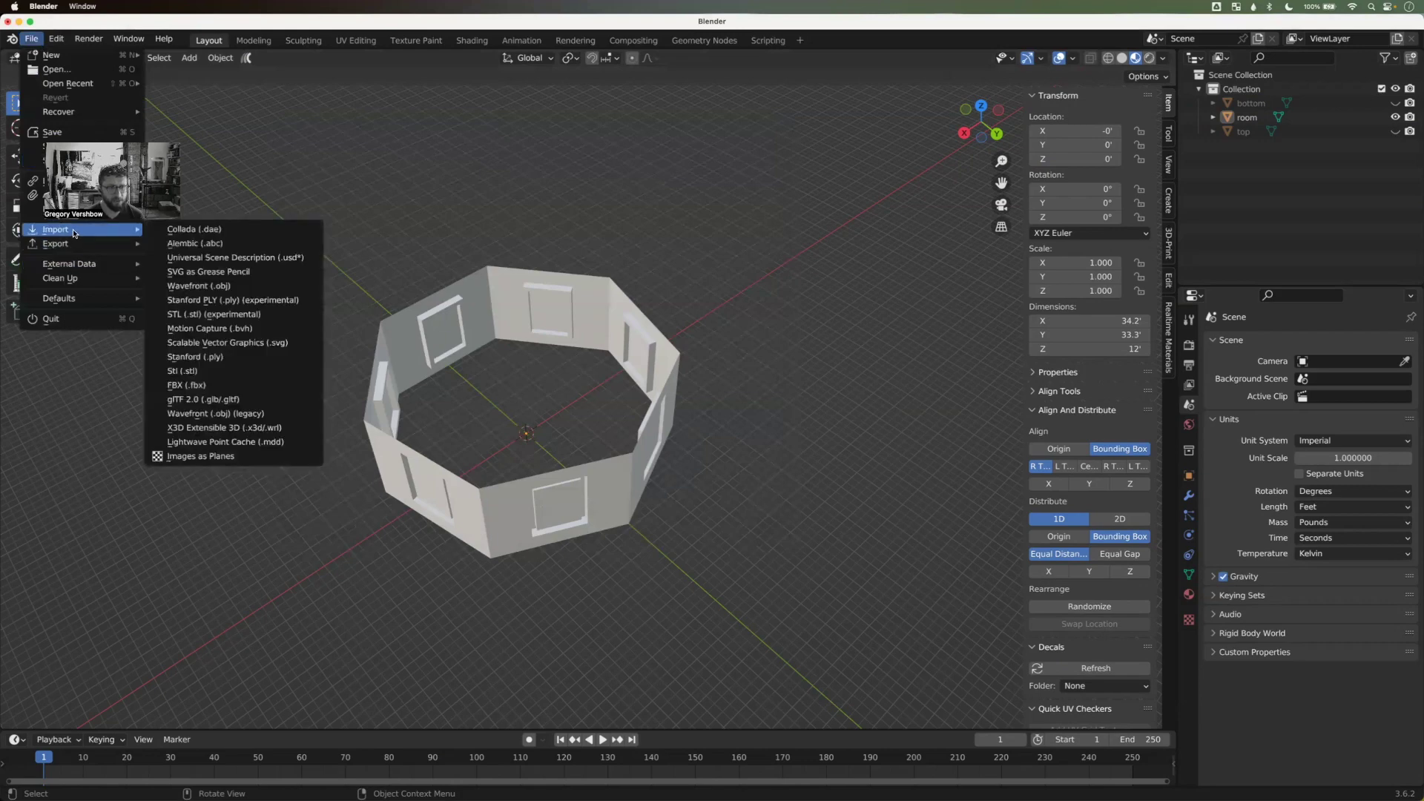
{"action": "left_click", "coordinate": [250, 460]}
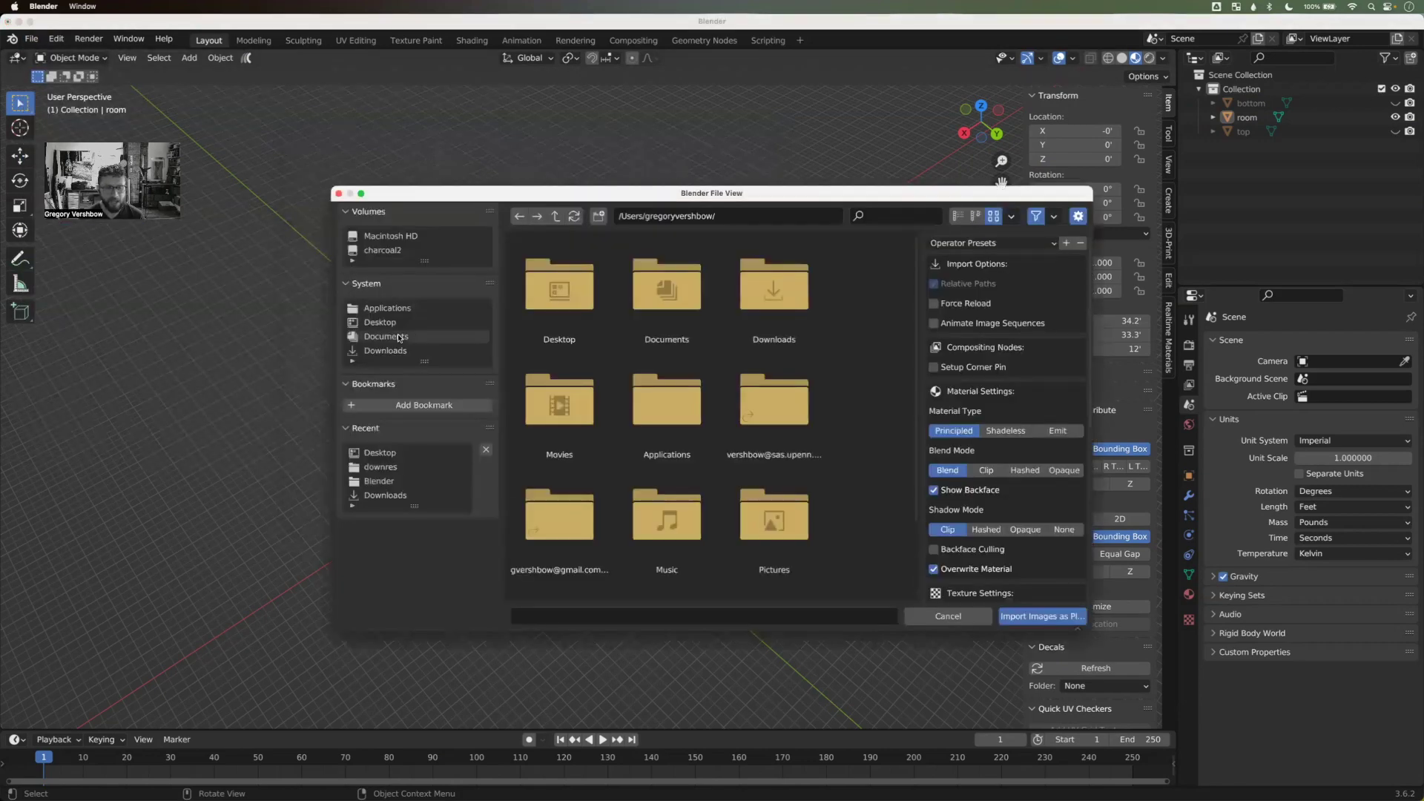
{"action": "left_click", "coordinate": [402, 468]}
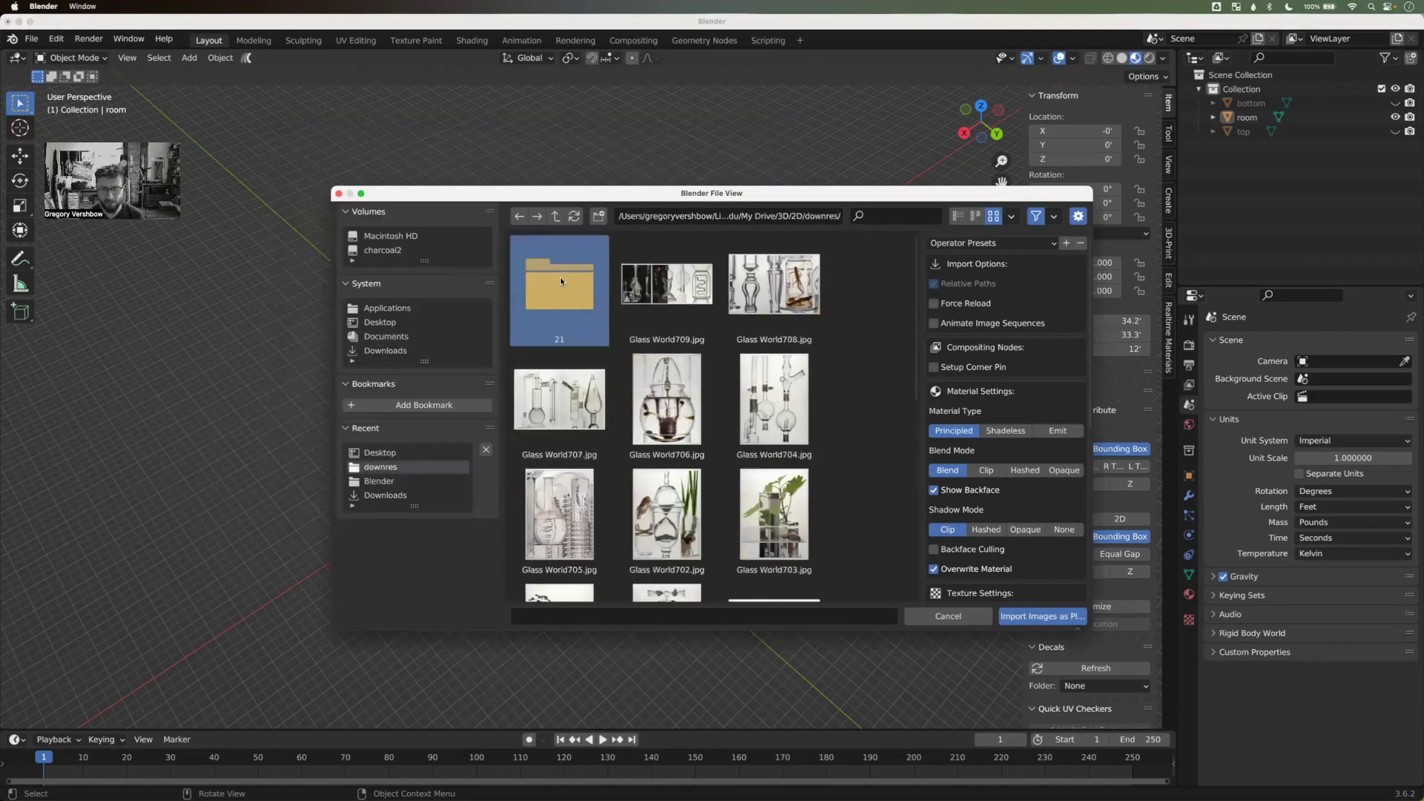
{"action": "left_click", "coordinate": [560, 277]}
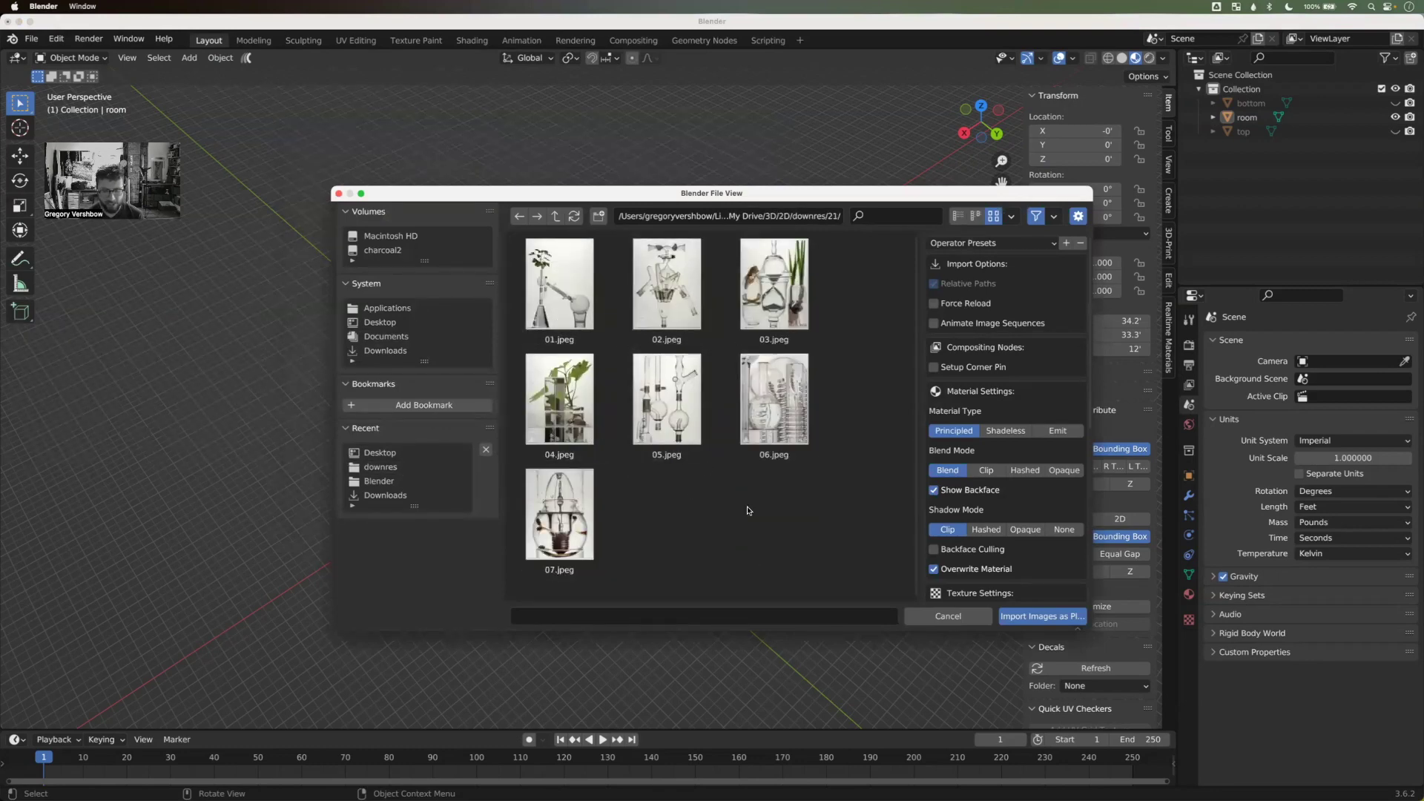
{"action": "key", "text": "a"}
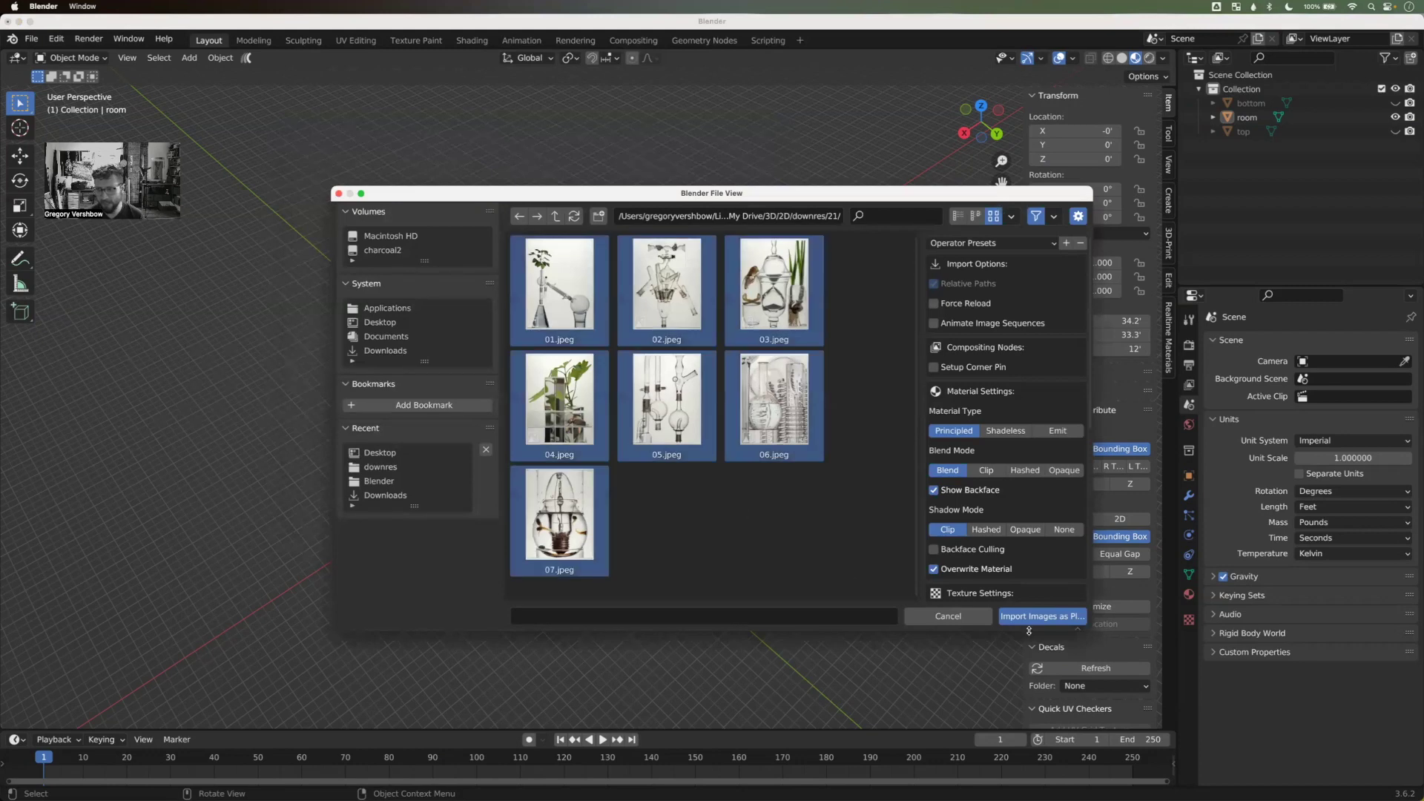
{"action": "left_click", "coordinate": [1035, 616]}
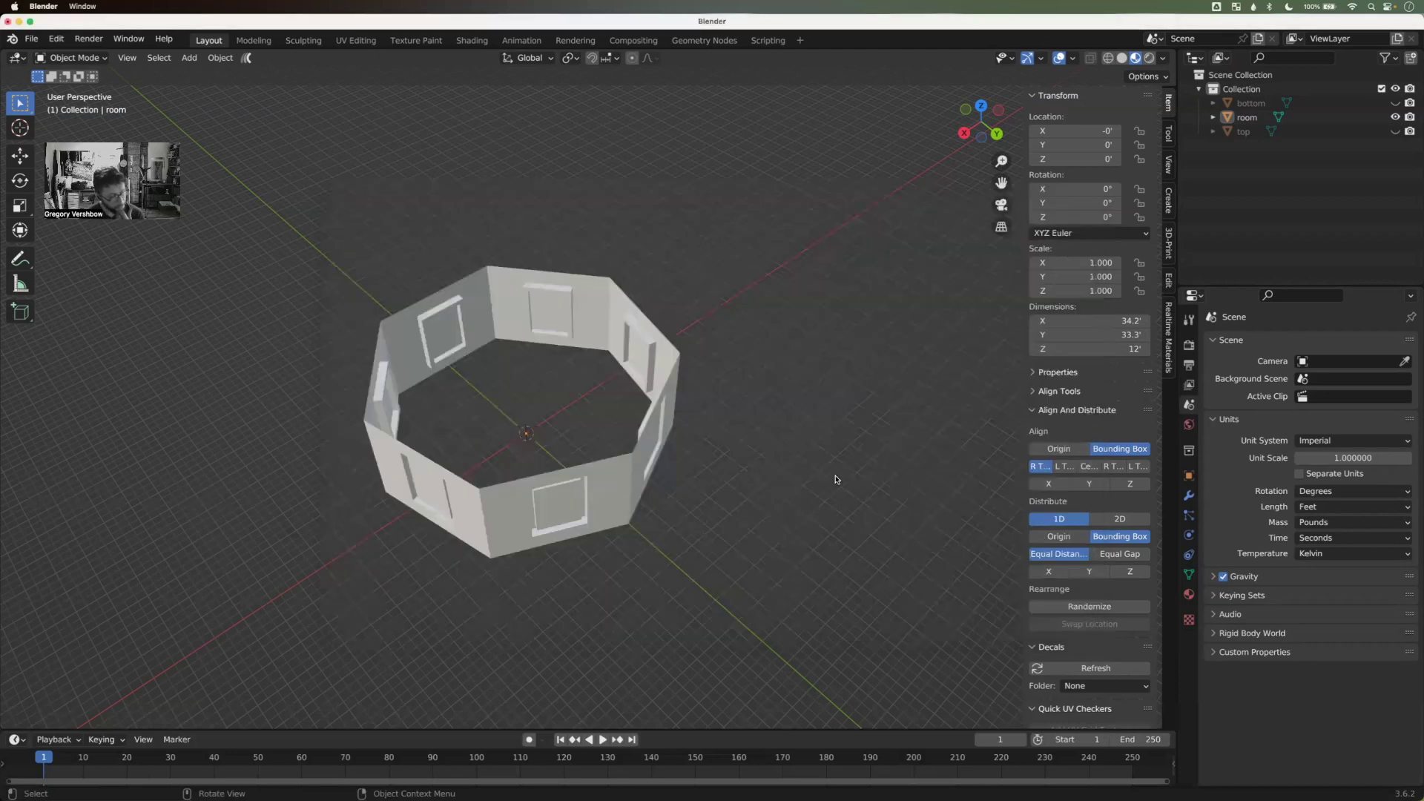
Step: Examine the row of imported picture planes inside the room in both Solid and Material Preview shading
{"action": "middle_click_drag", "start_coordinate": [836, 477], "coordinate": [707, 420]}
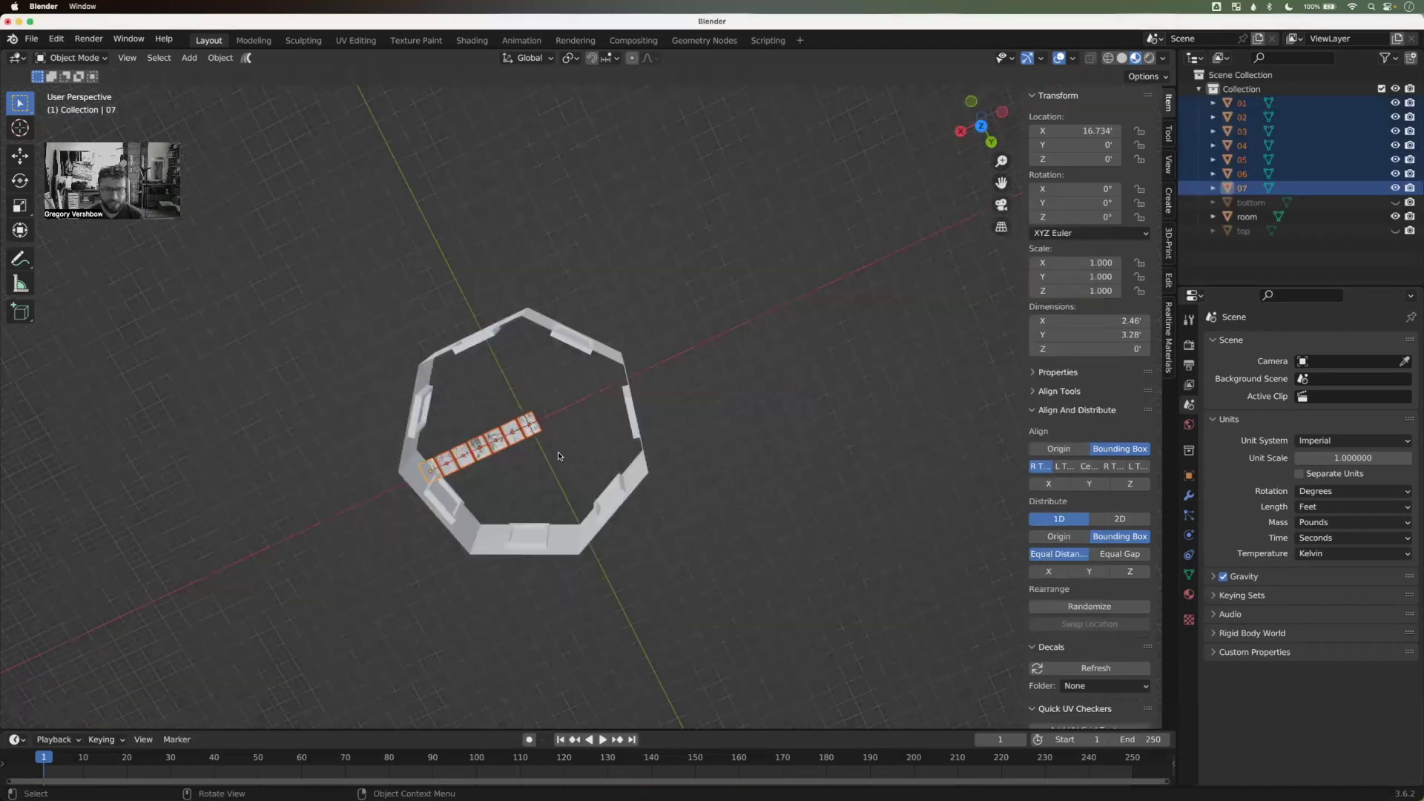
{"action": "scroll", "coordinate": [553, 455], "scroll_direction": "up", "scroll_amount": 5}
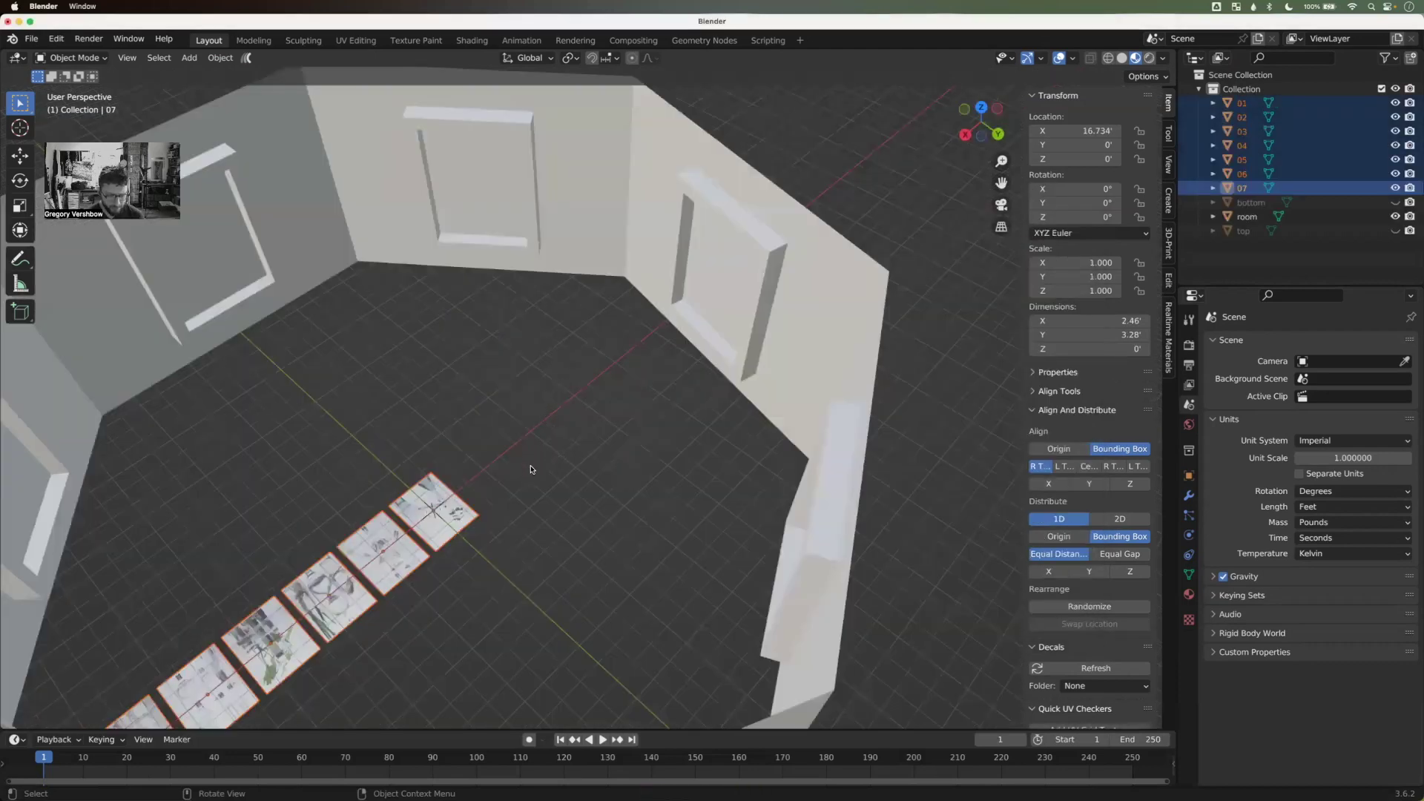
{"action": "middle_click_drag", "start_coordinate": [530, 482], "coordinate": [983, 128]}
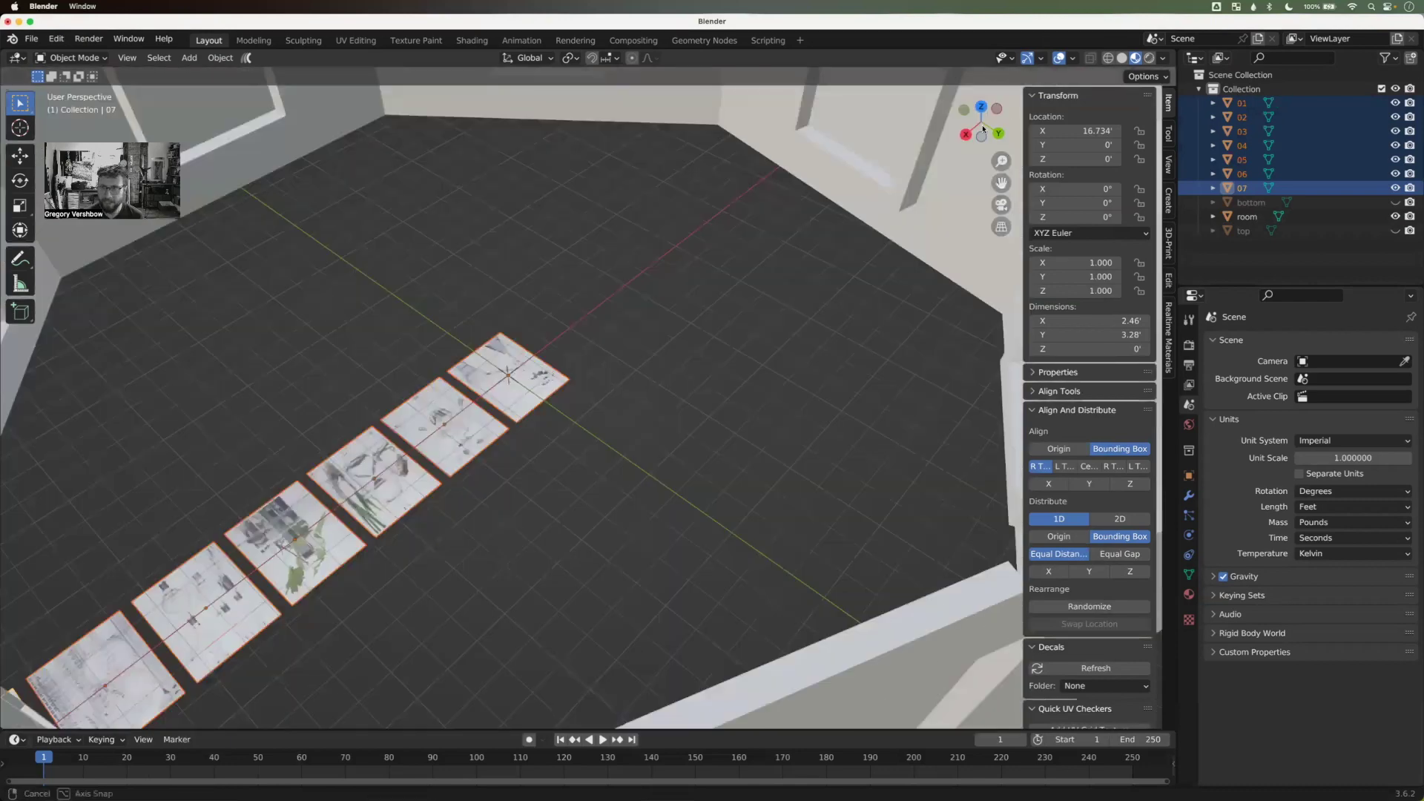
{"action": "left_click", "coordinate": [1122, 58]}
{"action": "scroll", "coordinate": [673, 304], "scroll_direction": "down", "scroll_amount": 10}
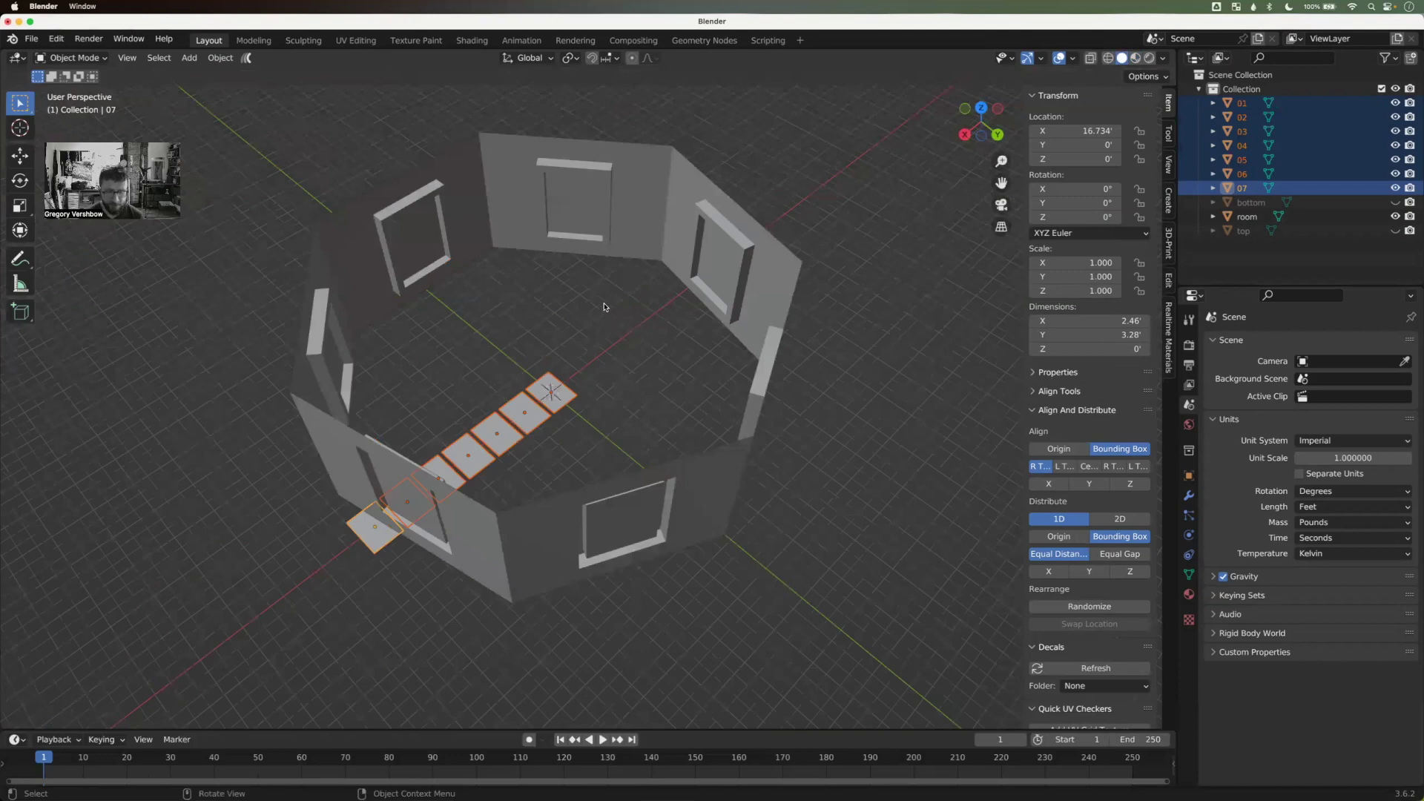
{"action": "middle_click_drag", "start_coordinate": [604, 306], "coordinate": [627, 335]}
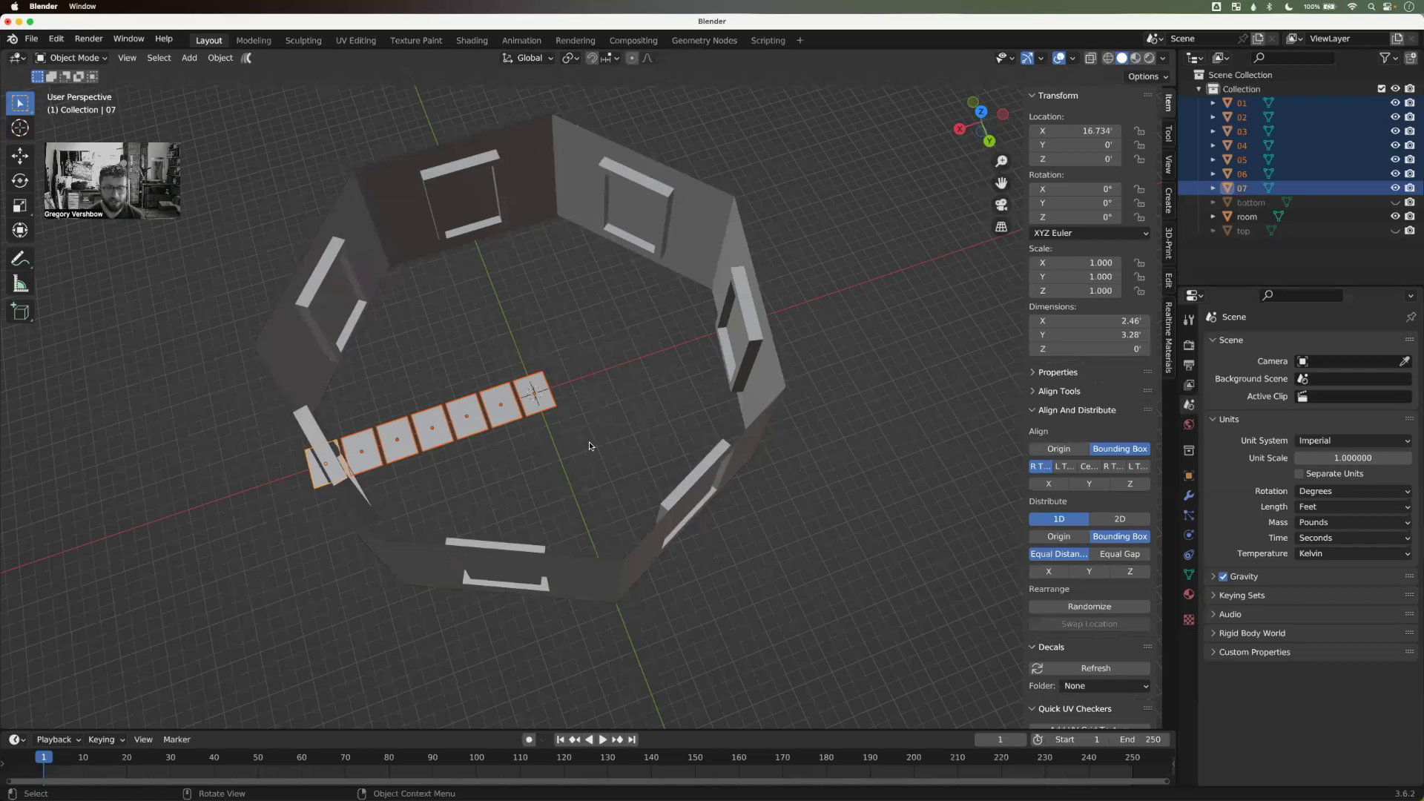
{"action": "key", "text": "z"}
{"action": "key", "text": "2"}
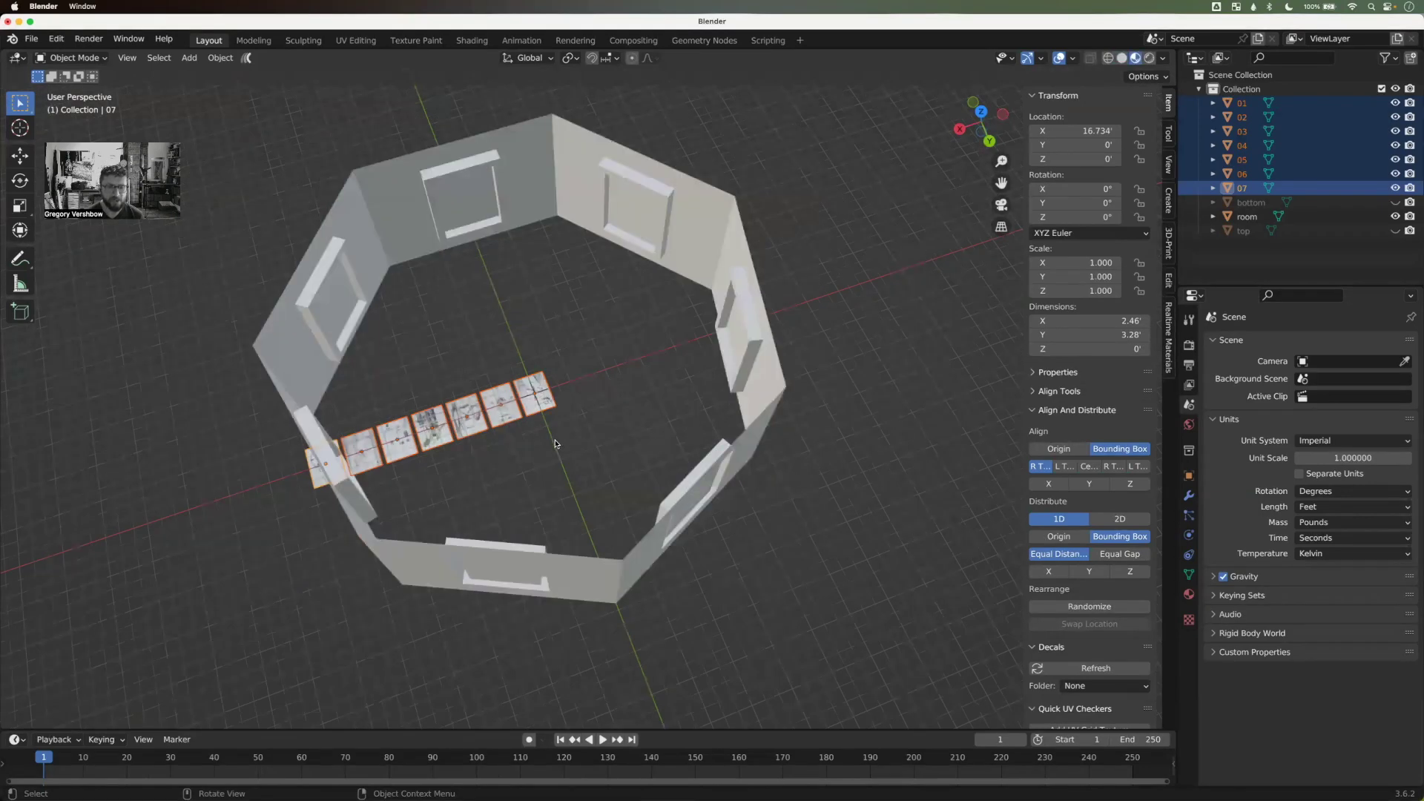
{"action": "middle_click_drag", "start_coordinate": [556, 444], "coordinate": [509, 380]}
{"action": "middle_click_drag", "start_coordinate": [609, 451], "coordinate": [635, 419]}
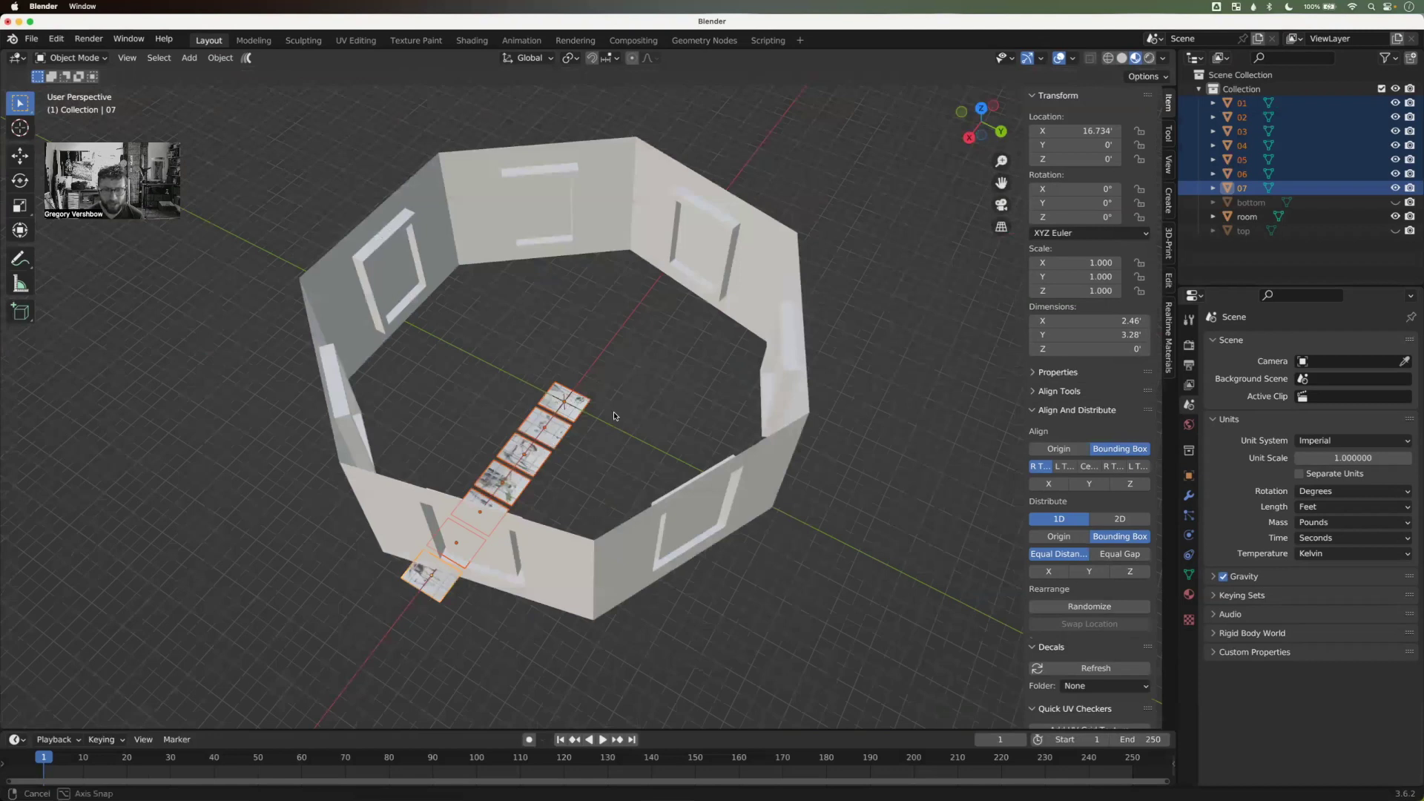
{"action": "middle_click_drag", "start_coordinate": [529, 208], "coordinate": [368, 408]}
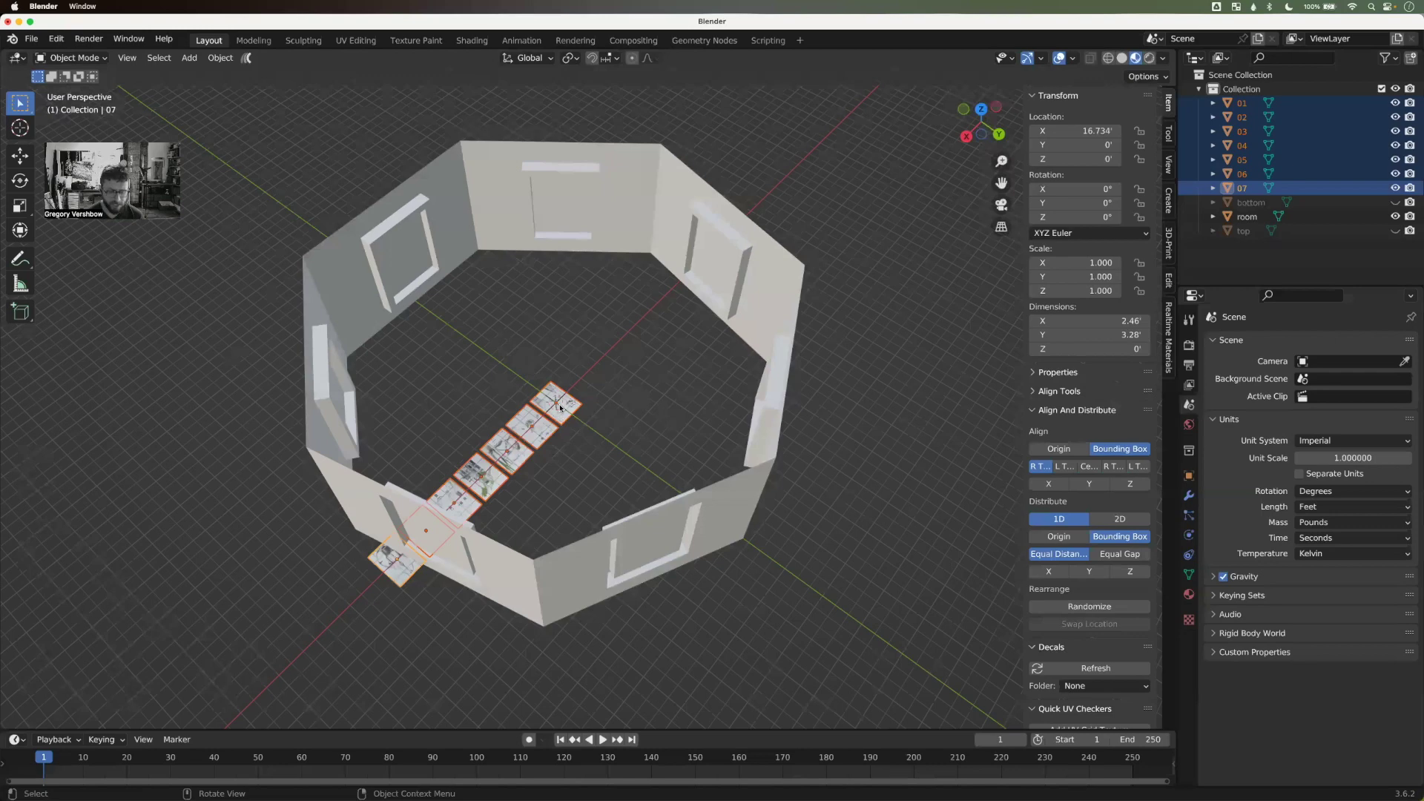
Step: Delete the seven imported picture planes from the scene
{"action": "key", "text": "x"}
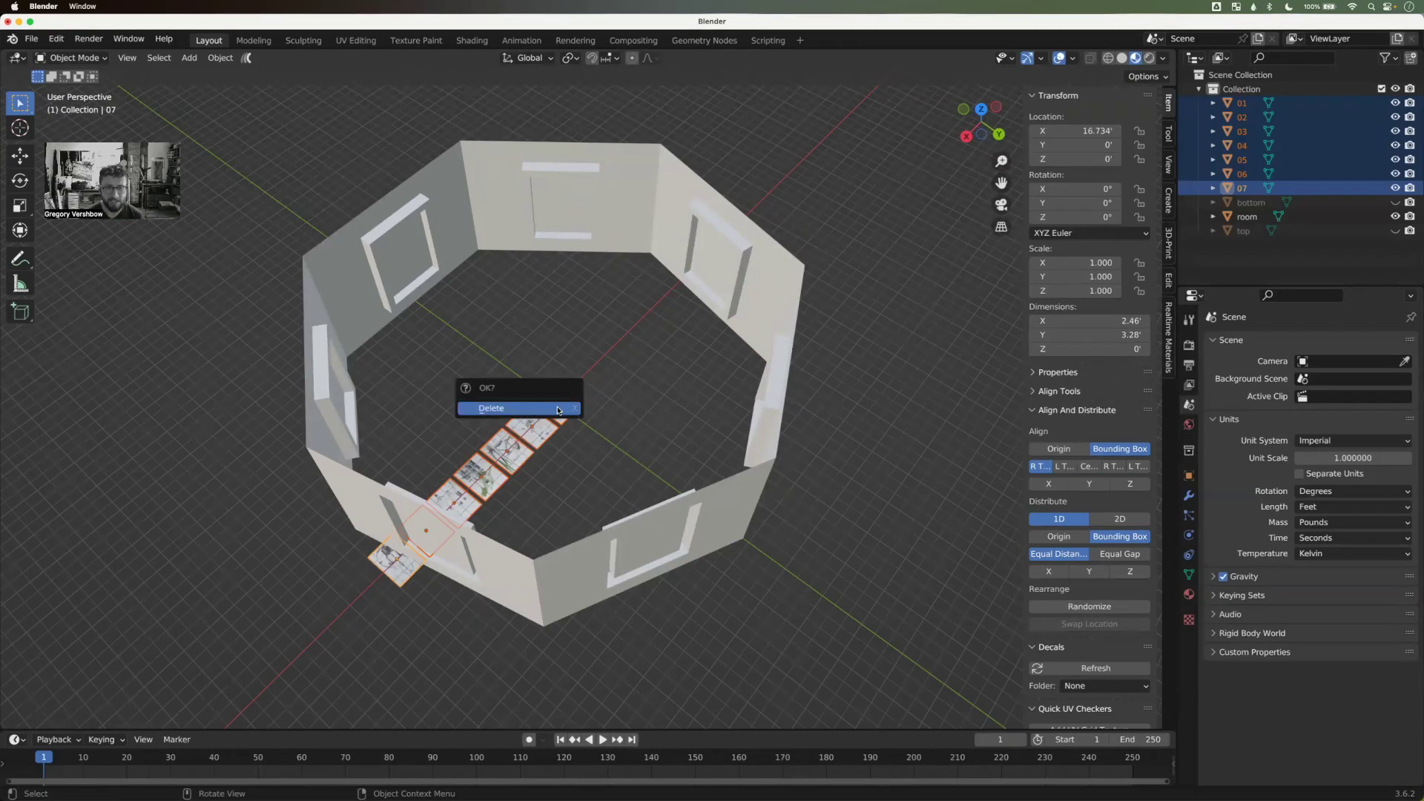
{"action": "left_click", "coordinate": [557, 413]}
{"action": "middle_click_drag", "start_coordinate": [566, 436], "coordinate": [494, 341]}
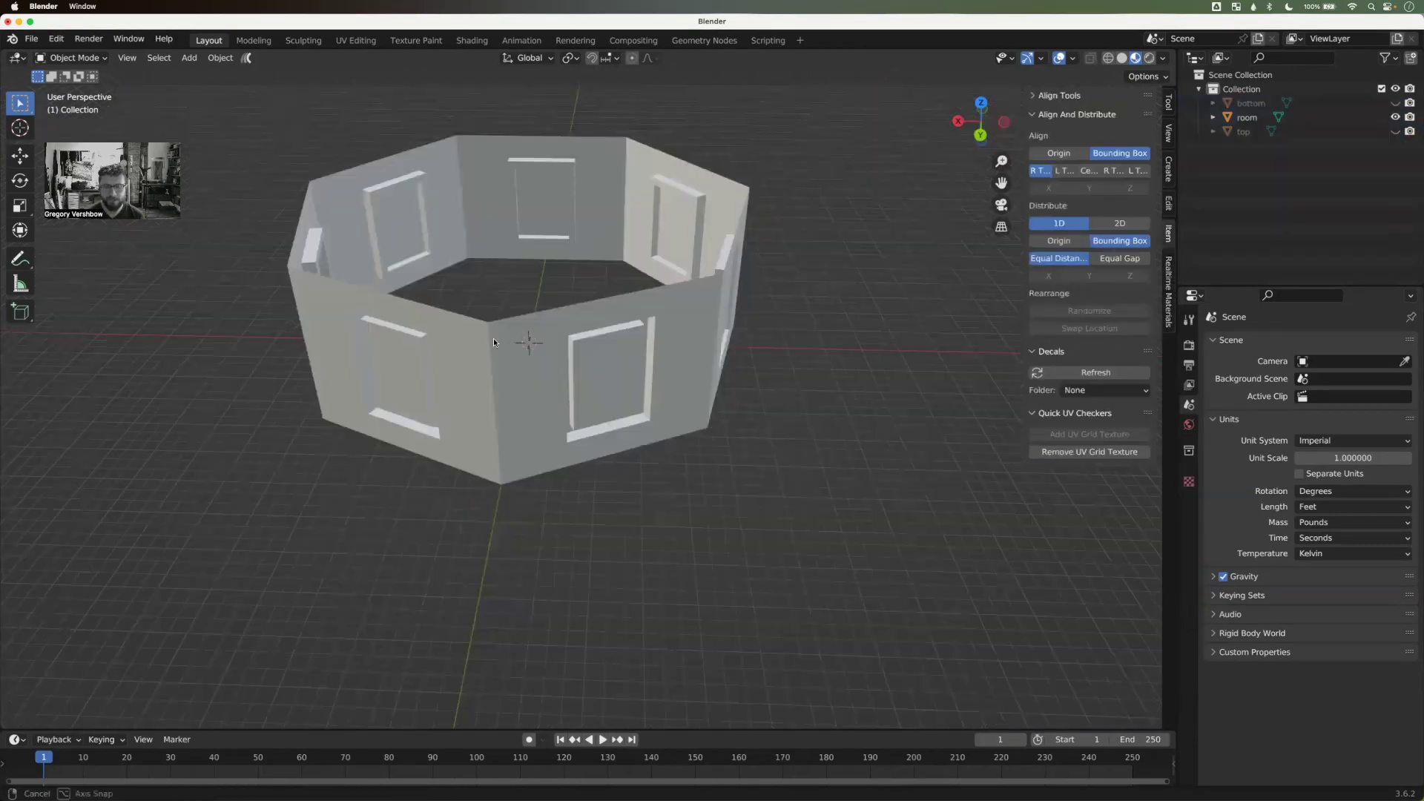
{"action": "middle_click_drag", "start_coordinate": [538, 411], "coordinate": [493, 375]}
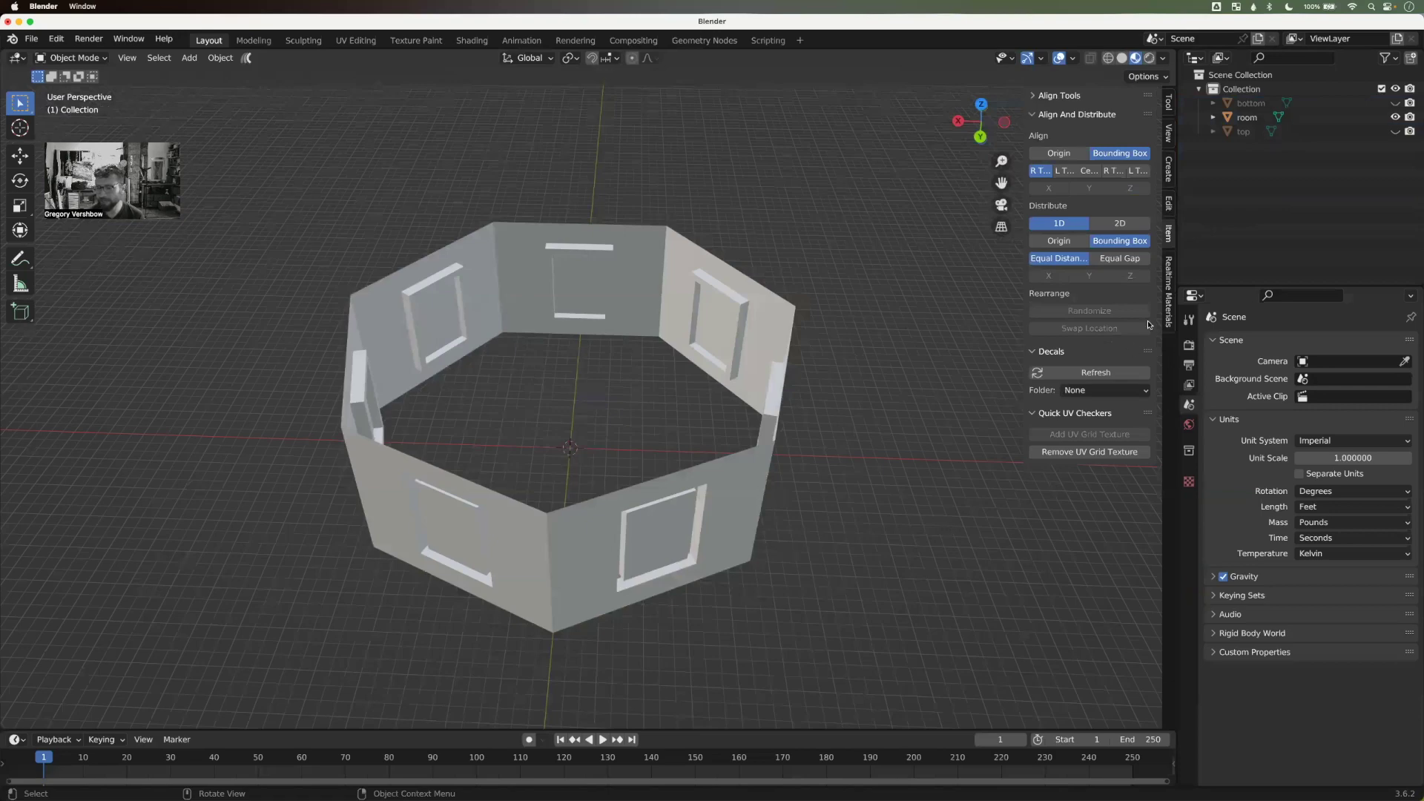
Step: Add a new material to the room object and name it walls
{"action": "left_click", "coordinate": [1247, 117]}
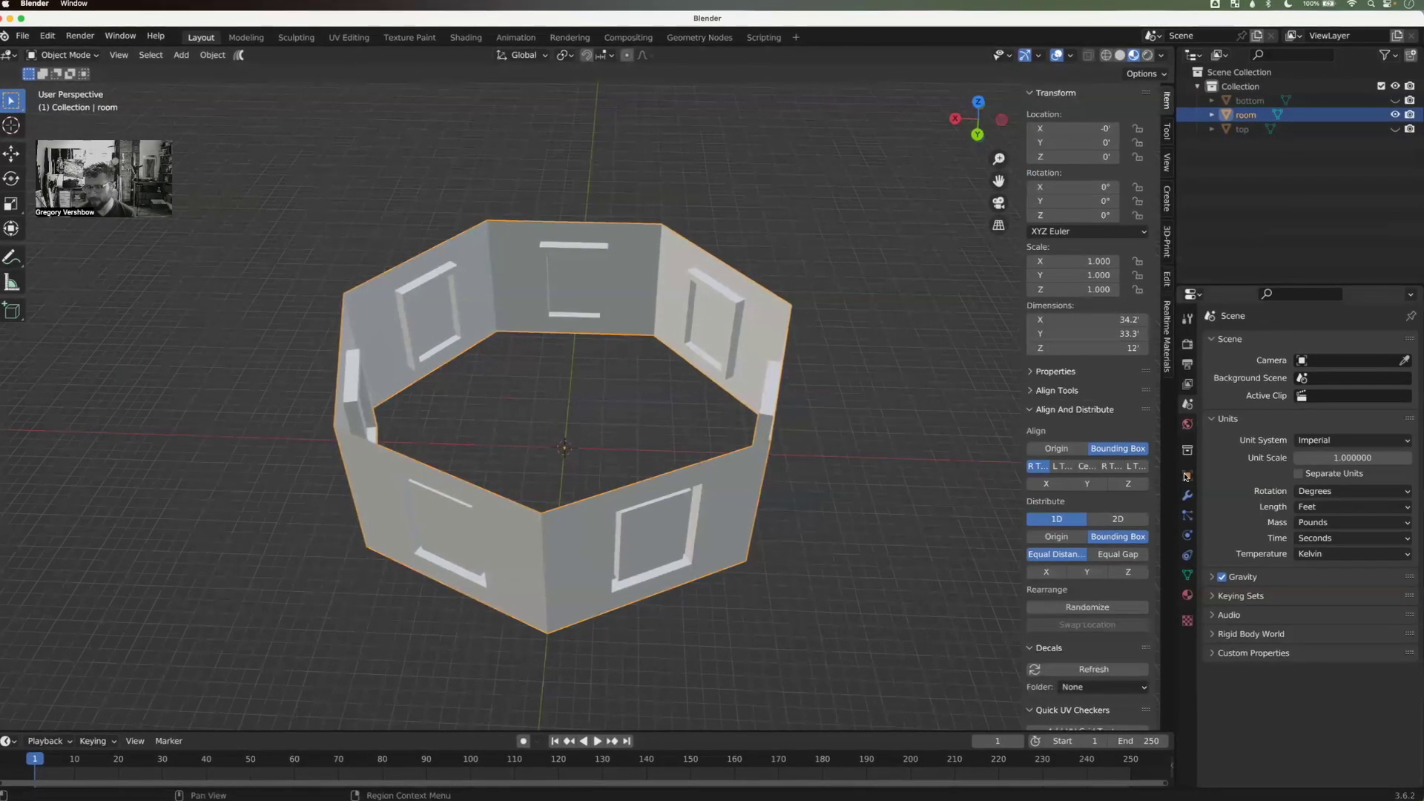
{"action": "left_click", "coordinate": [1182, 599]}
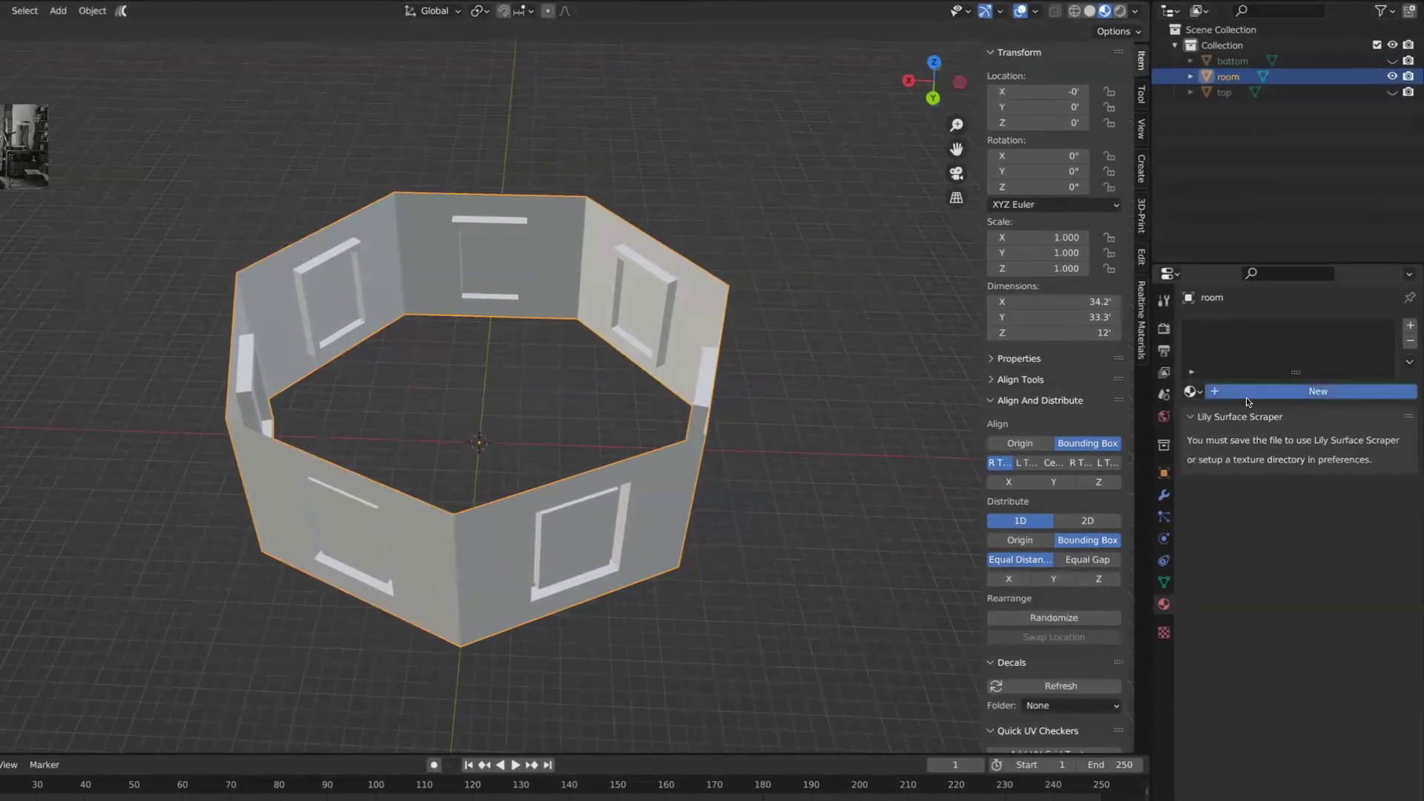
{"action": "left_click", "coordinate": [1253, 394]}
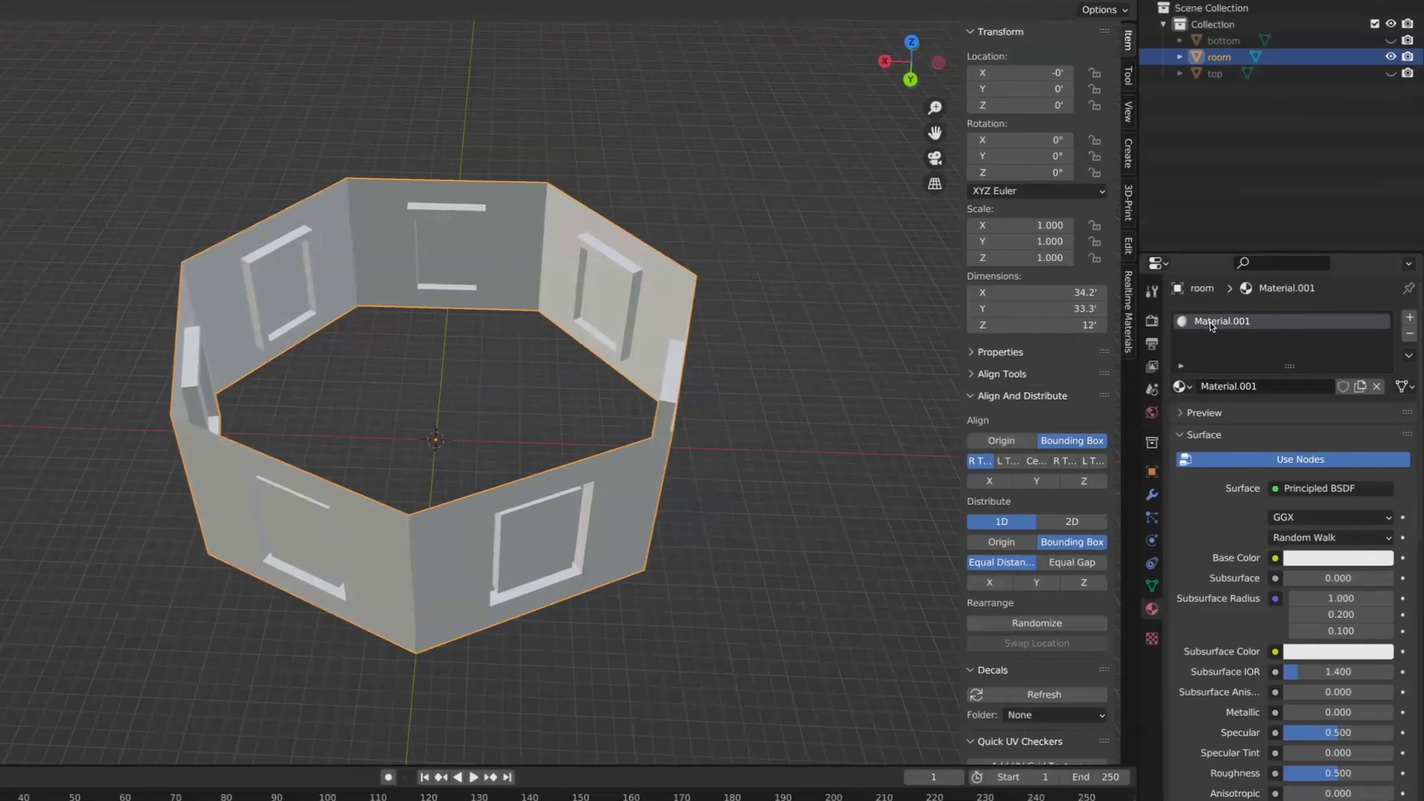
{"action": "double_click", "coordinate": [1208, 320]}
{"action": "type", "text": "walls"}
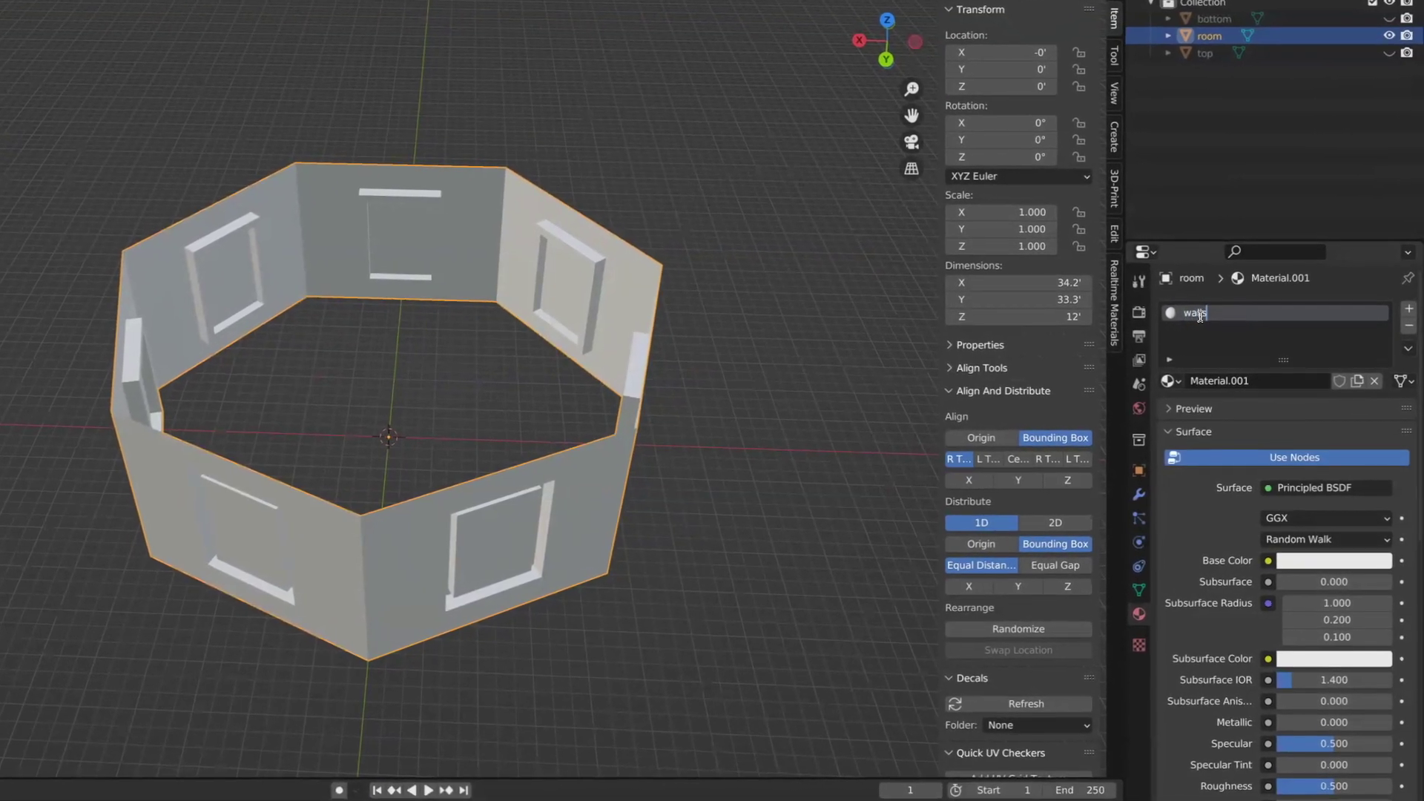
{"action": "key", "text": "Return"}
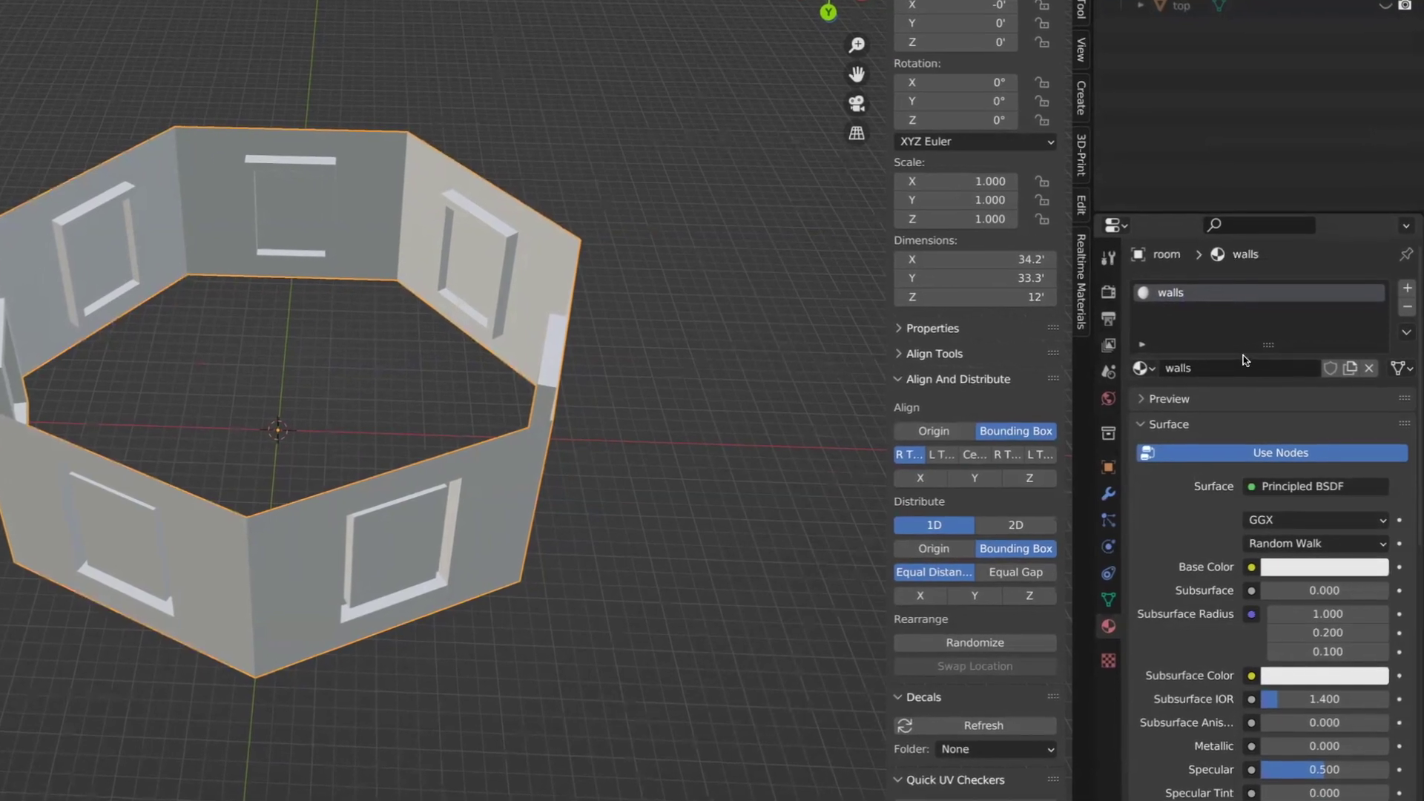
Step: Set the walls material's Base Color to a pale pinkish lilac
{"action": "scroll", "coordinate": [1268, 519], "scroll_direction": "down", "scroll_amount": 5}
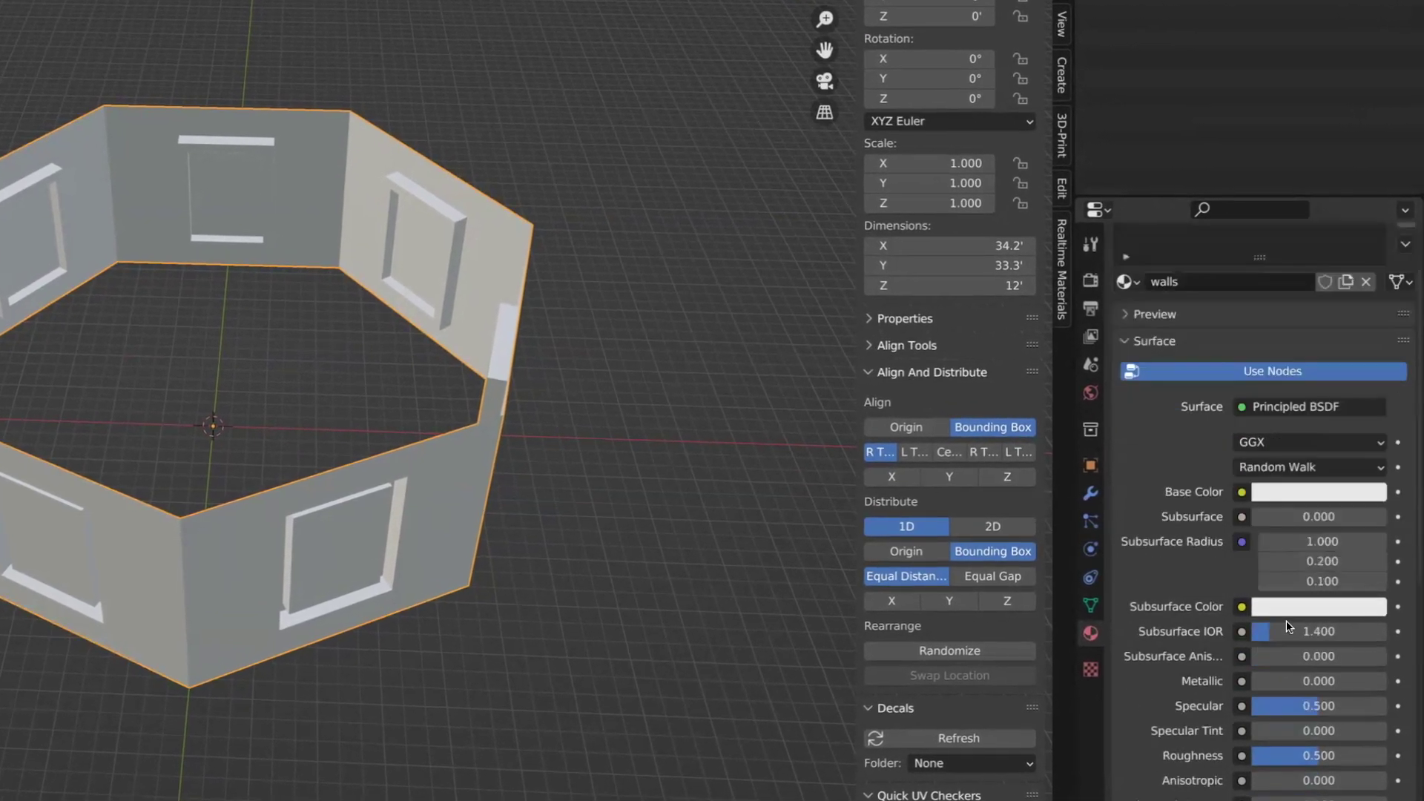
{"action": "scroll", "coordinate": [1288, 616], "scroll_direction": "down", "scroll_amount": 8}
{"action": "scroll", "coordinate": [1284, 605], "scroll_direction": "up", "scroll_amount": 8}
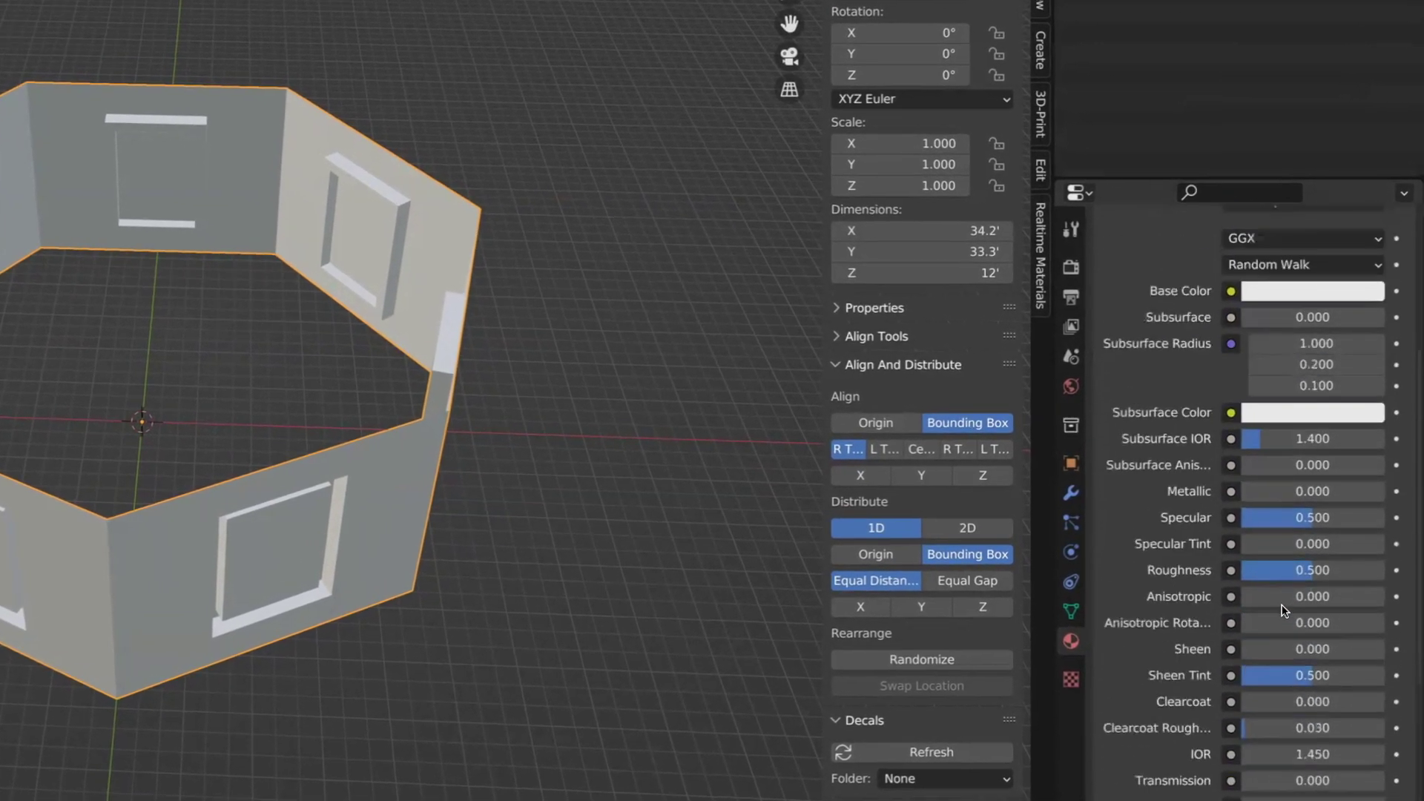
{"action": "scroll", "coordinate": [1274, 601], "scroll_direction": "down", "scroll_amount": 4}
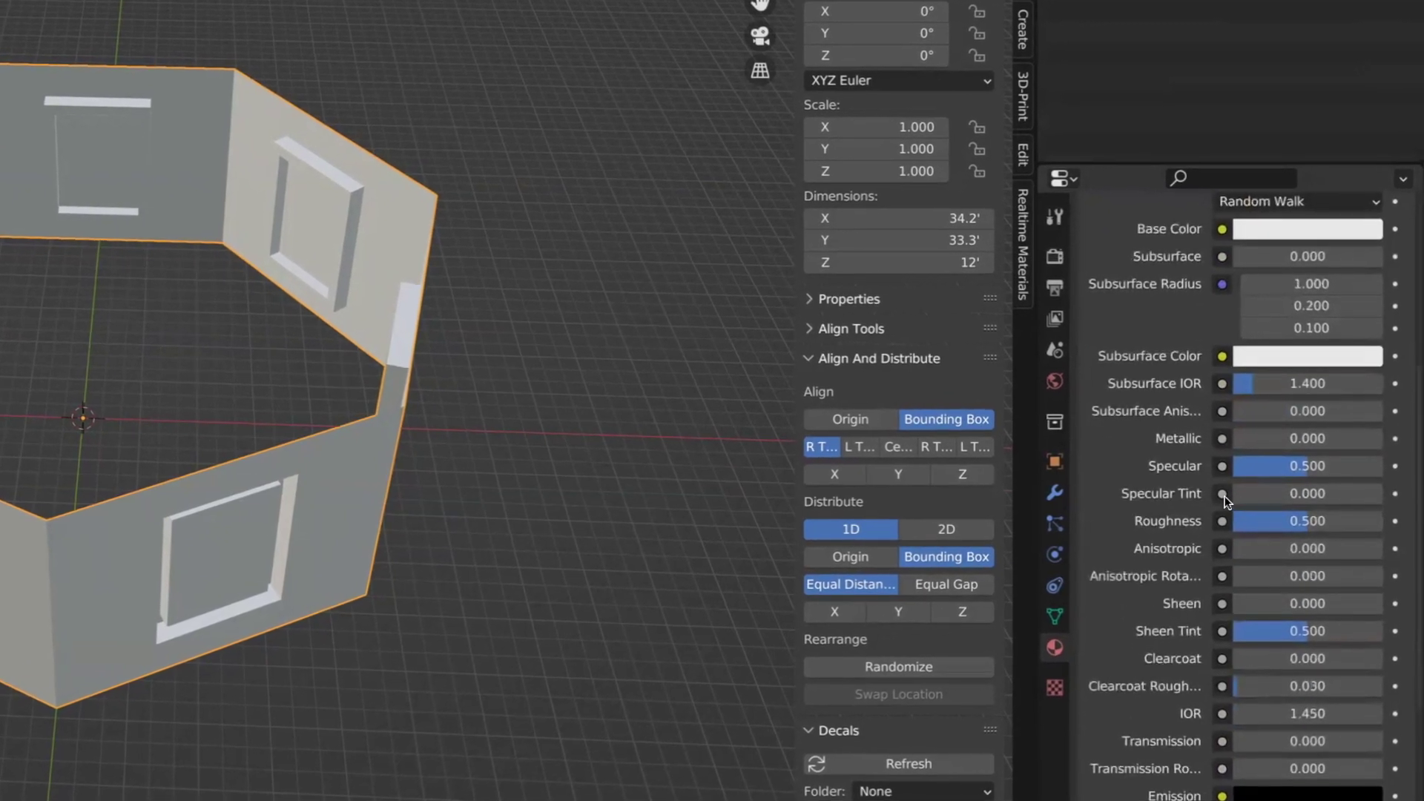
{"action": "scroll", "coordinate": [1223, 500], "scroll_direction": "up", "scroll_amount": 2}
{"action": "scroll", "coordinate": [1199, 439], "scroll_direction": "up", "scroll_amount": 2}
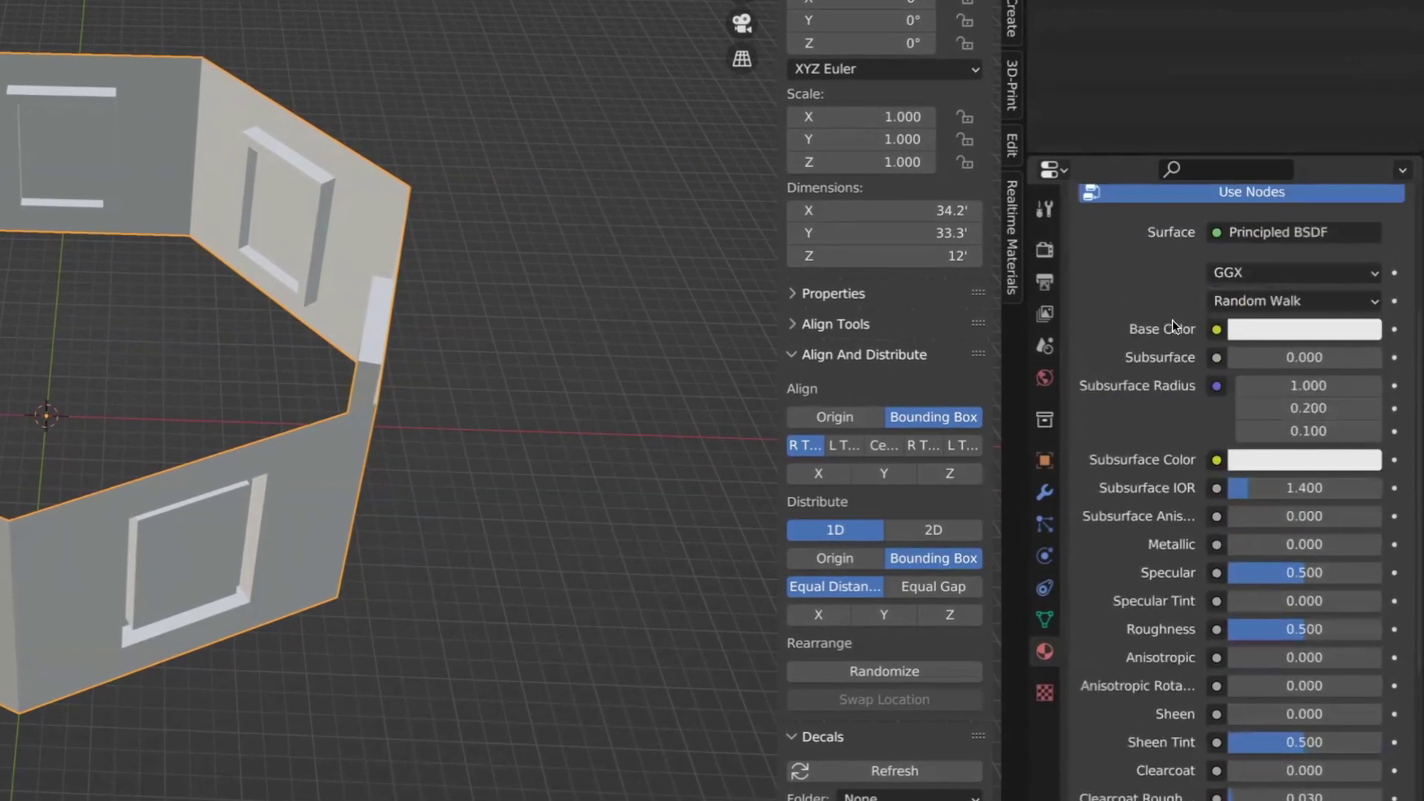
{"action": "left_click", "coordinate": [1320, 325]}
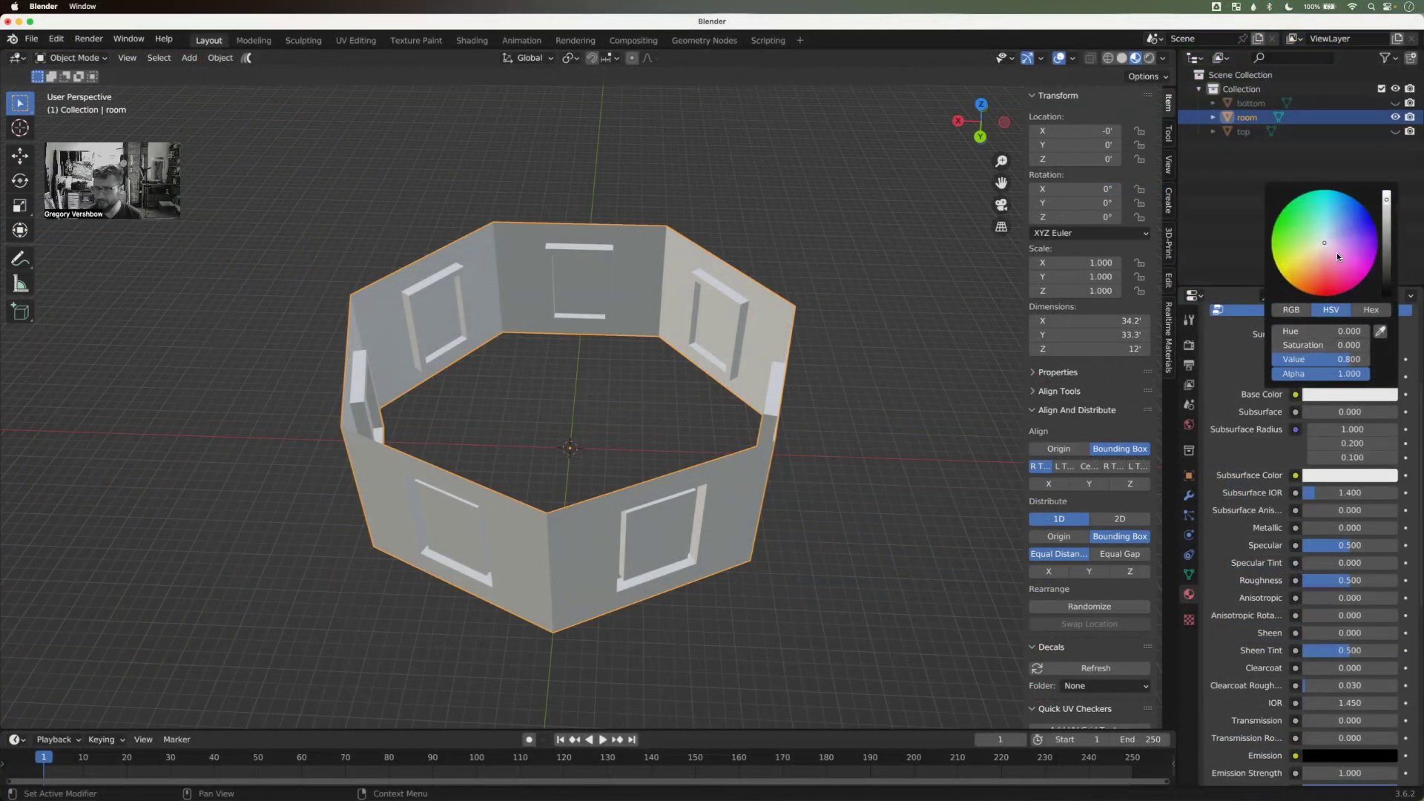
{"action": "left_click", "coordinate": [1337, 252]}
{"action": "left_click_drag", "start_coordinate": [1337, 252], "coordinate": [1330, 243]}
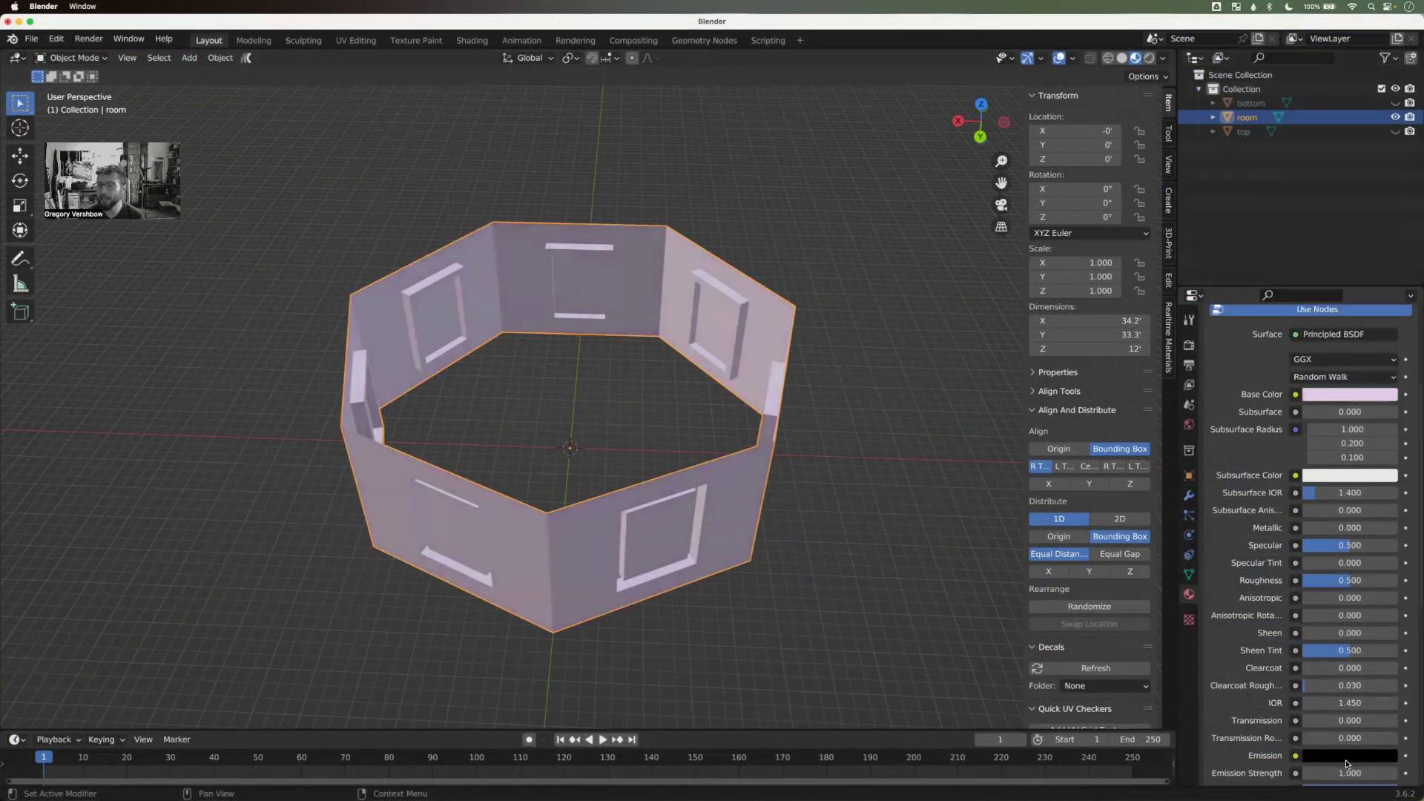
{"action": "scroll", "coordinate": [1332, 386], "scroll_direction": "down", "scroll_amount": 2}
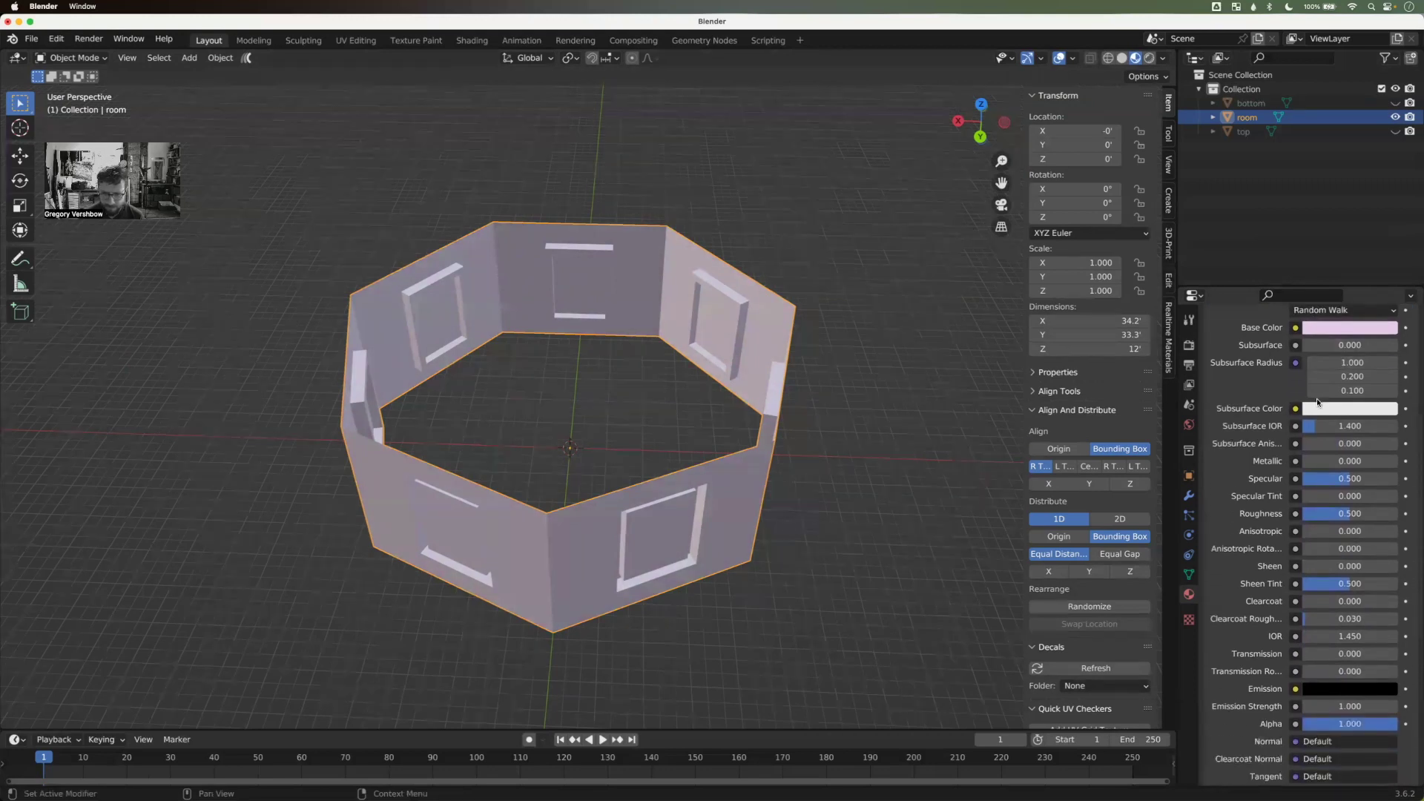
{"action": "scroll", "coordinate": [1323, 412], "scroll_direction": "up", "scroll_amount": 5}
{"action": "scroll", "coordinate": [1324, 412], "scroll_direction": "up", "scroll_amount": 2}
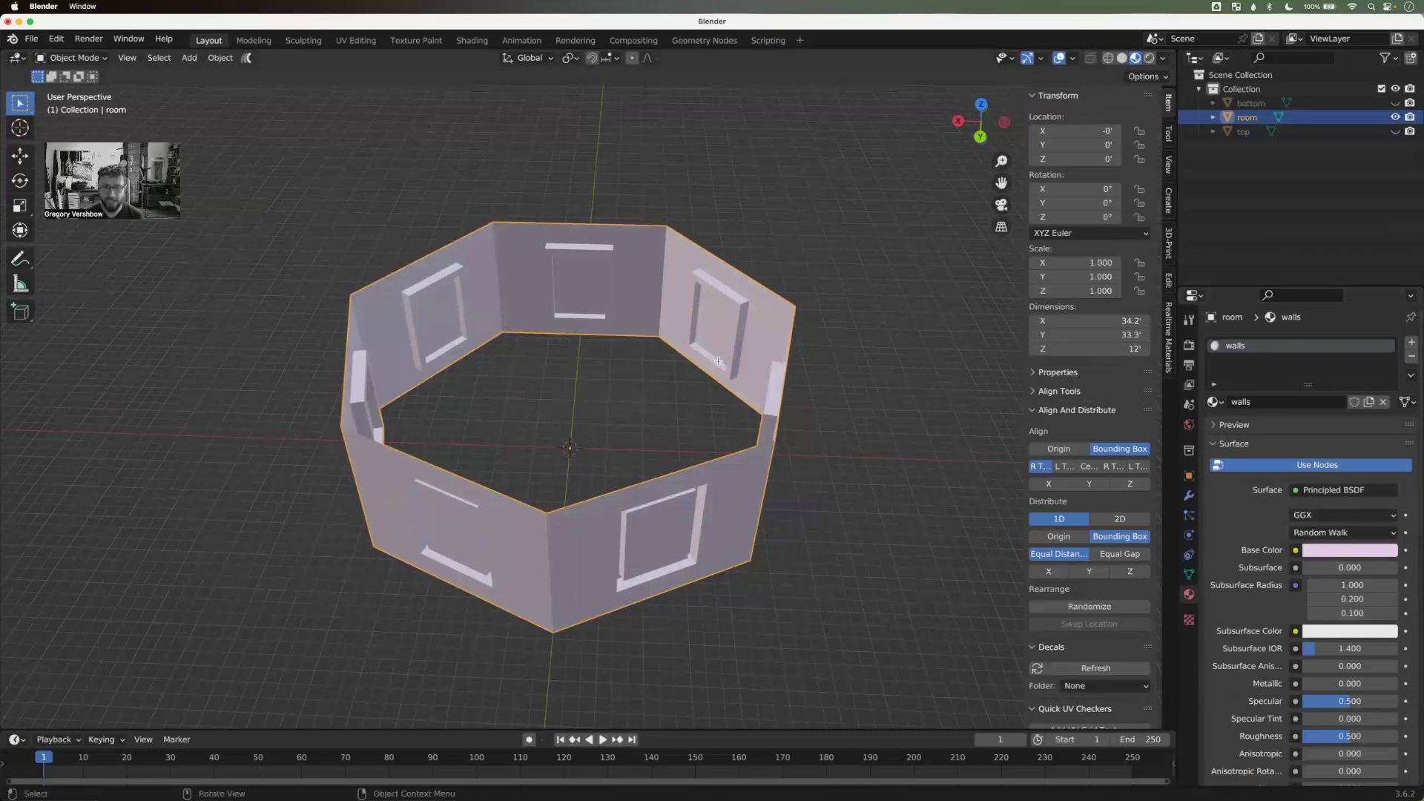
Step: Assign a new empty material slot to the recessed face of the room's first wall panel
{"action": "key", "text": "Tab"}
{"action": "middle_click_drag", "start_coordinate": [718, 364], "coordinate": [661, 368]}
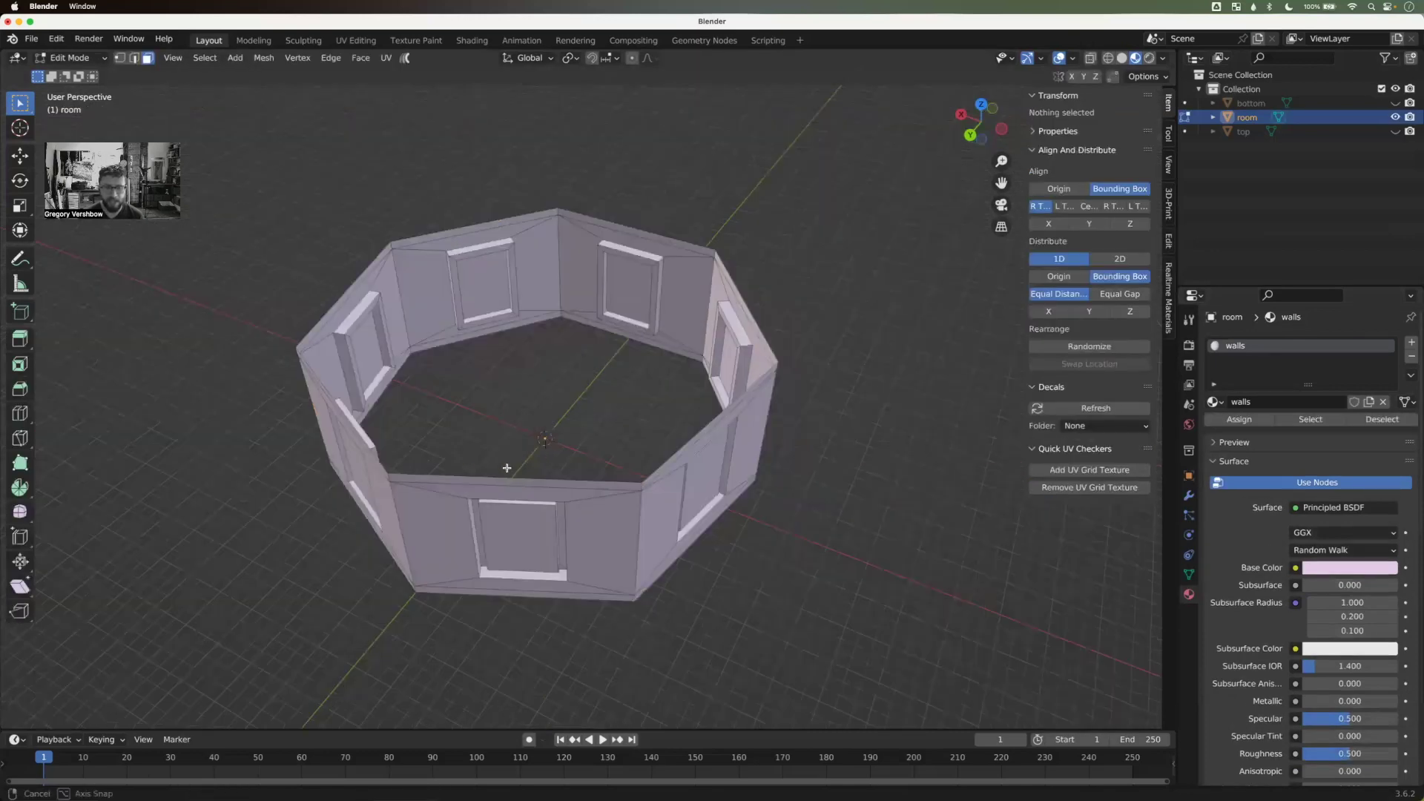
{"action": "middle_click_drag", "start_coordinate": [384, 464], "coordinate": [613, 446]}
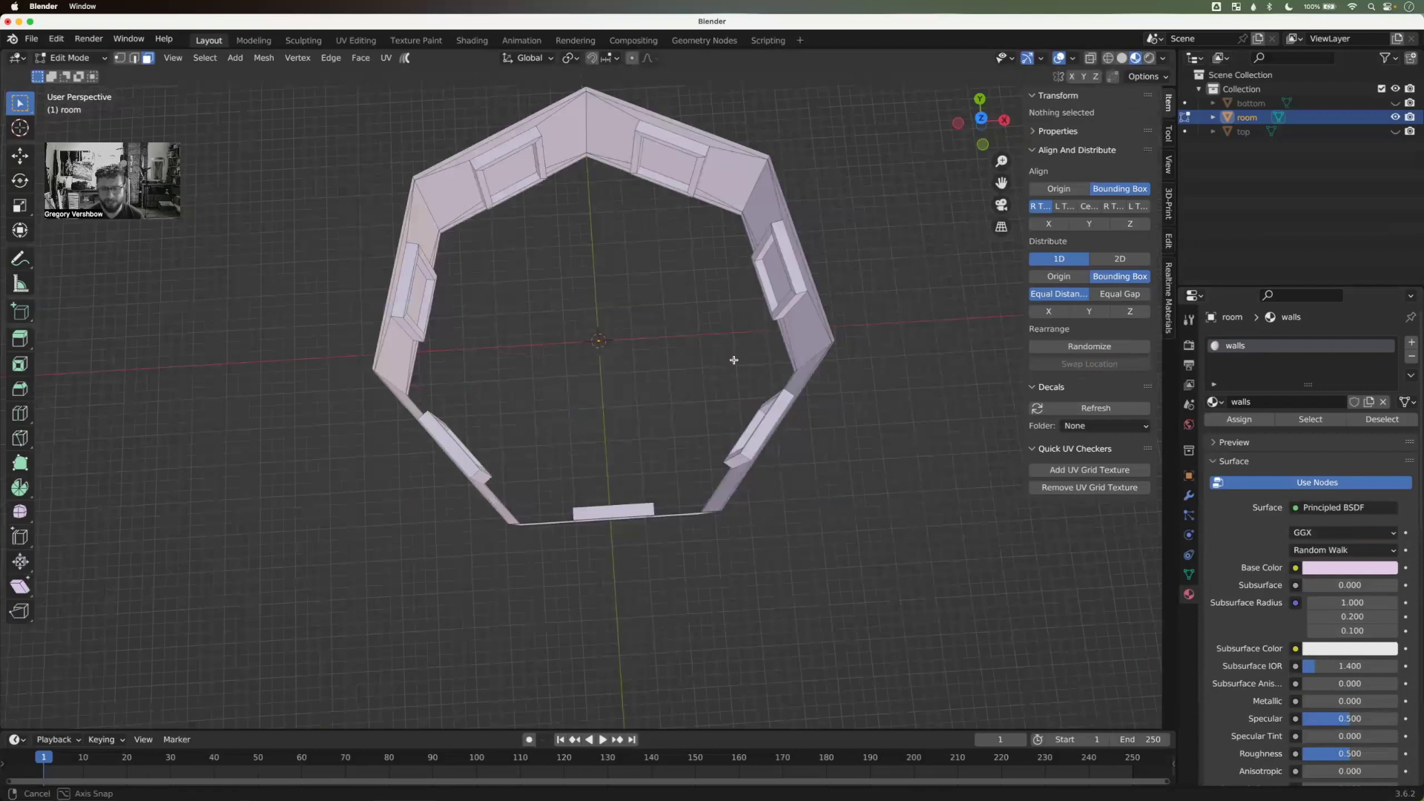
{"action": "middle_click_drag", "start_coordinate": [734, 360], "coordinate": [732, 371]}
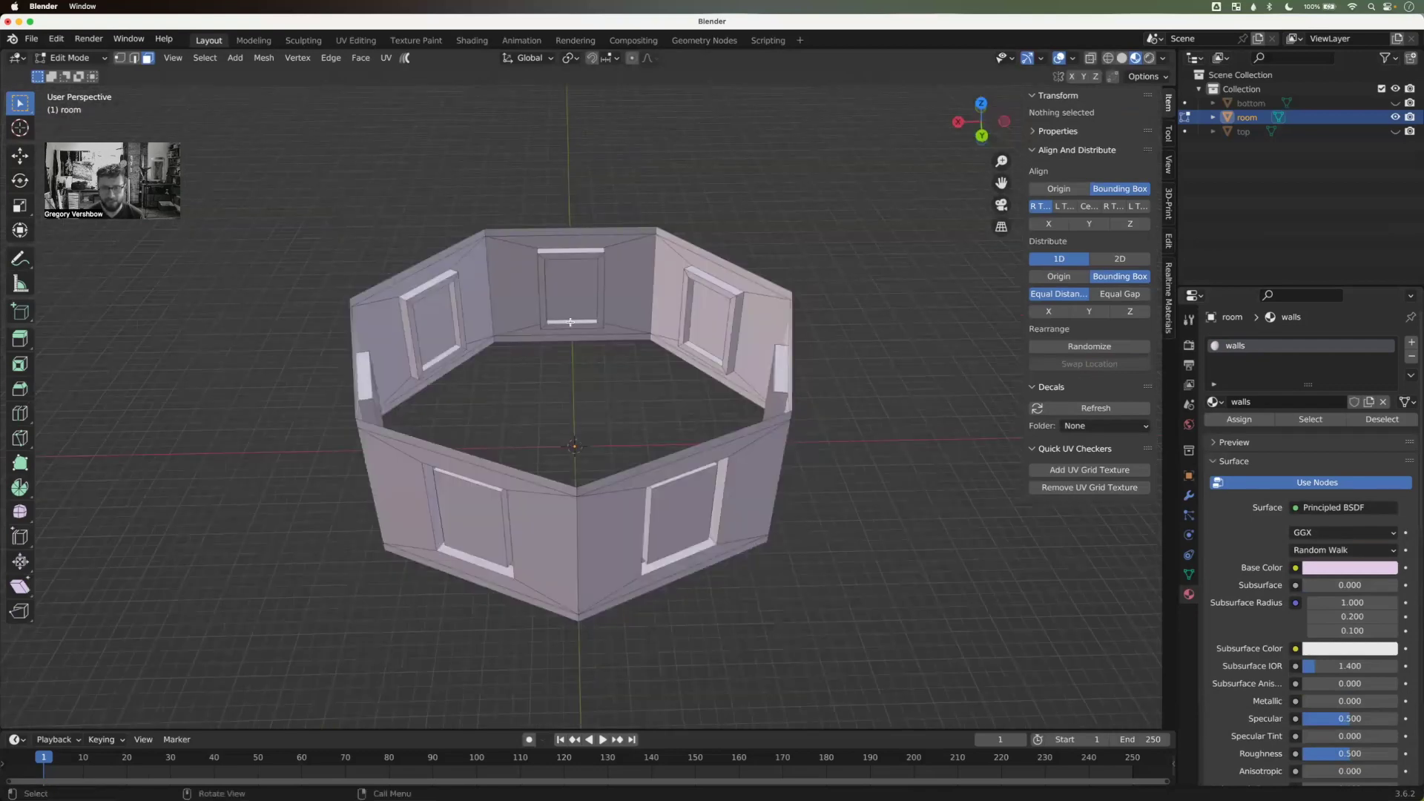
{"action": "left_click", "coordinate": [546, 307]}
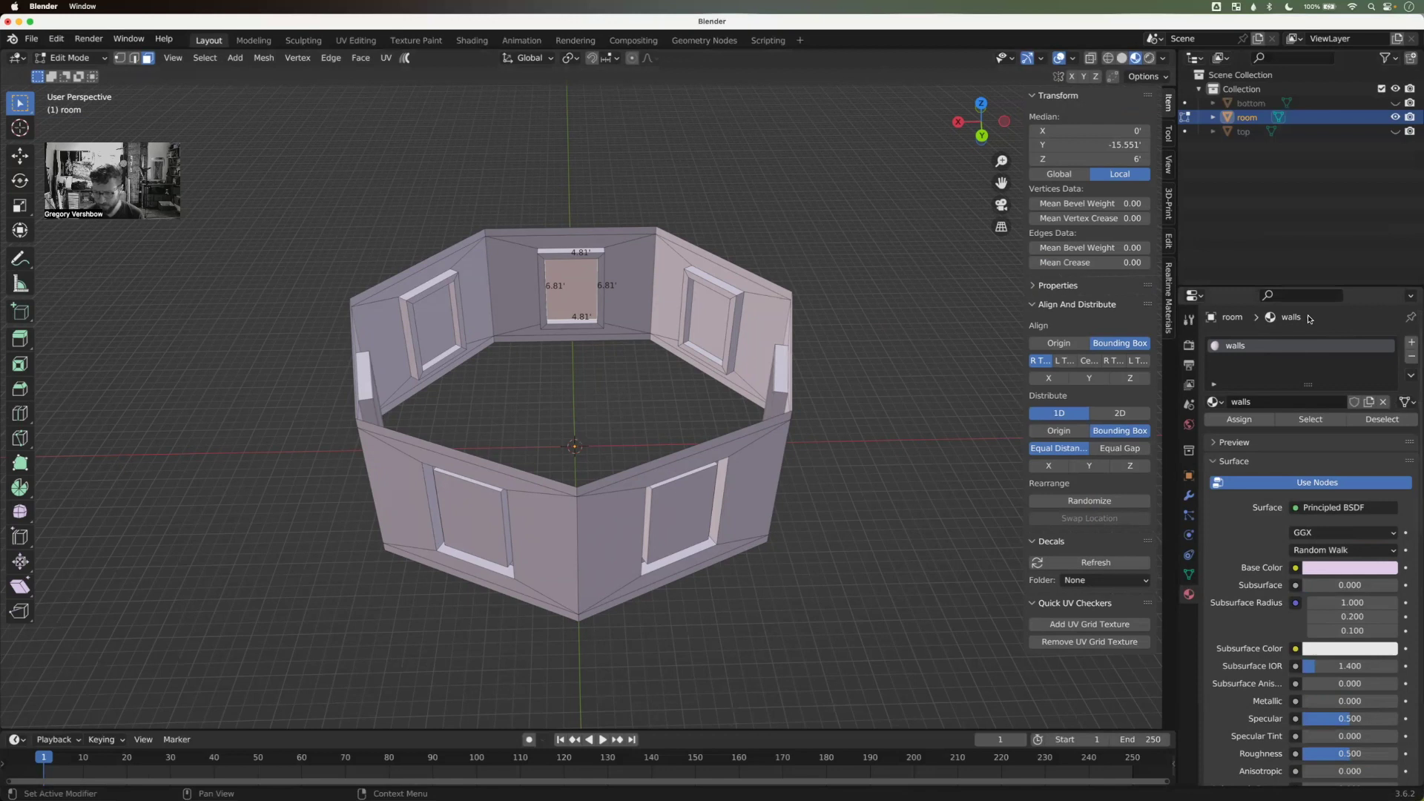
{"action": "left_click", "coordinate": [1412, 346]}
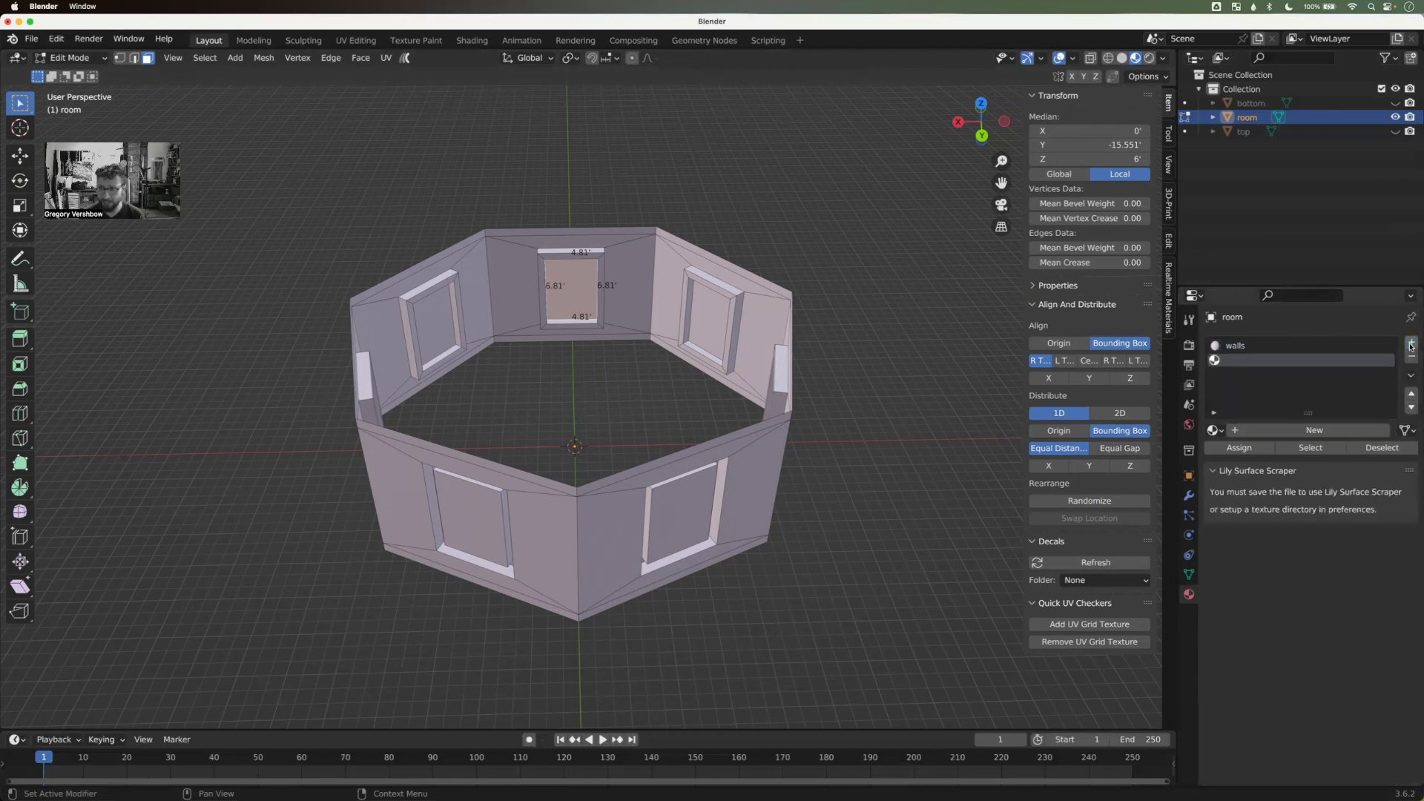
{"action": "left_click", "coordinate": [1239, 449]}
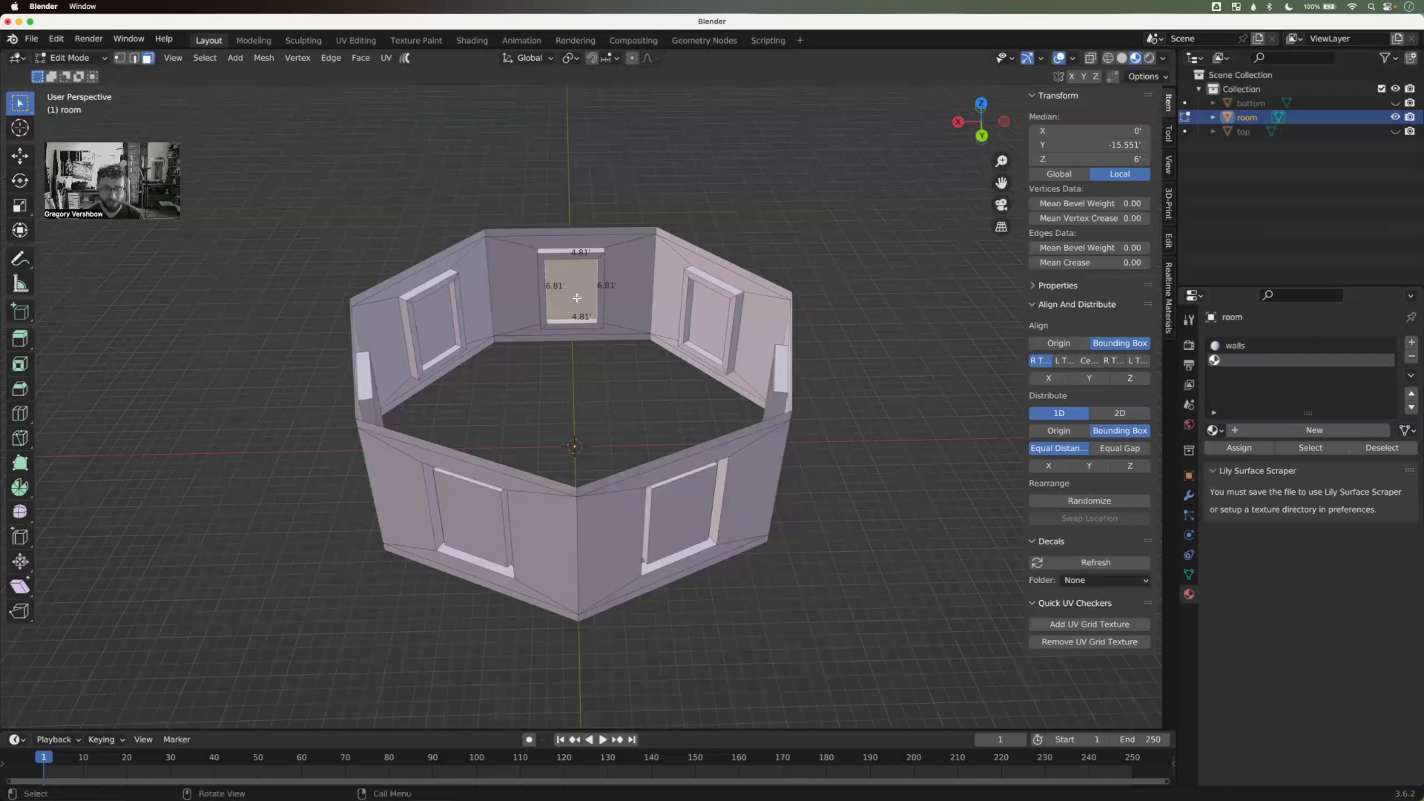
Step: Assign another new empty material slot to the recessed face of the neighbouring second wall panel
{"action": "middle_click_drag", "start_coordinate": [623, 425], "coordinate": [698, 428]}
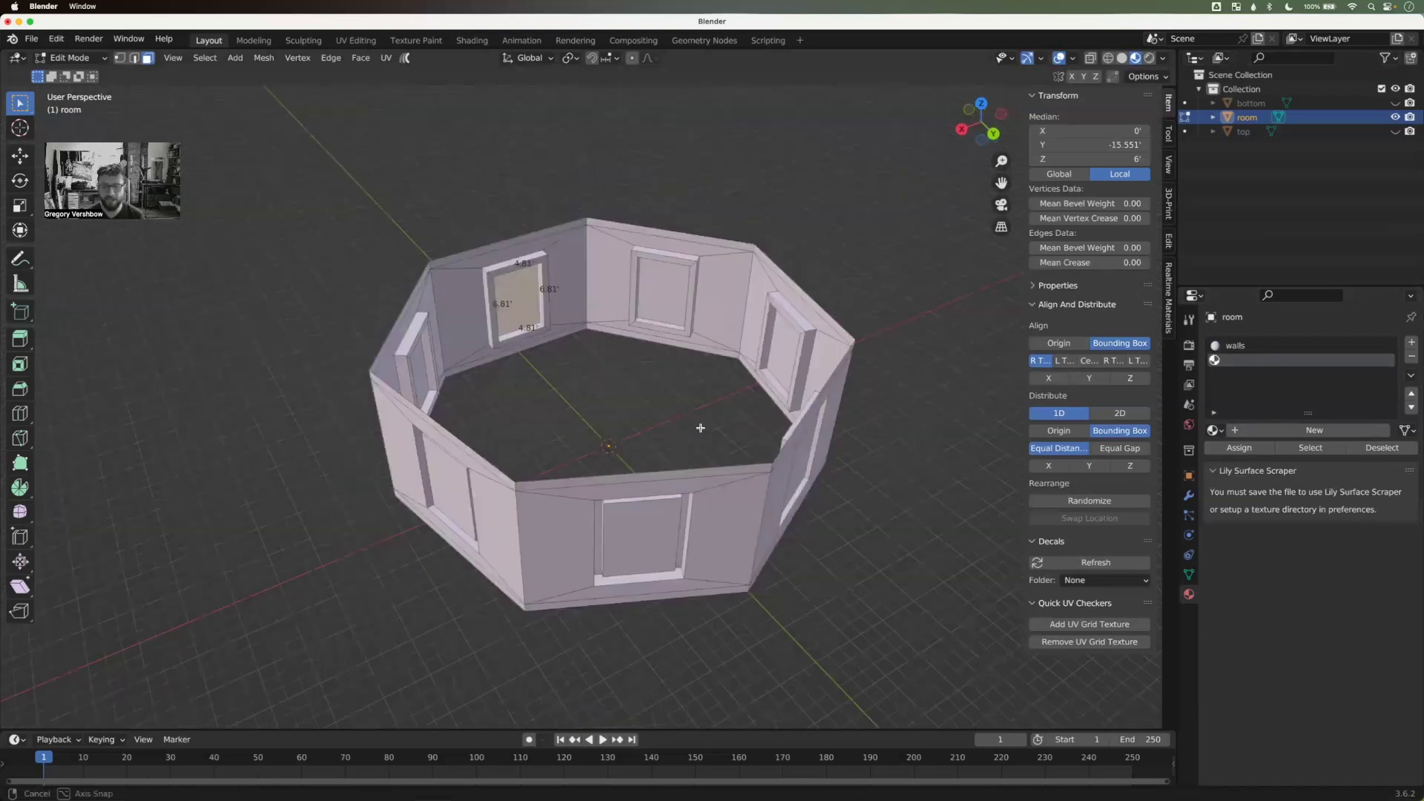
{"action": "left_click", "coordinate": [627, 297]}
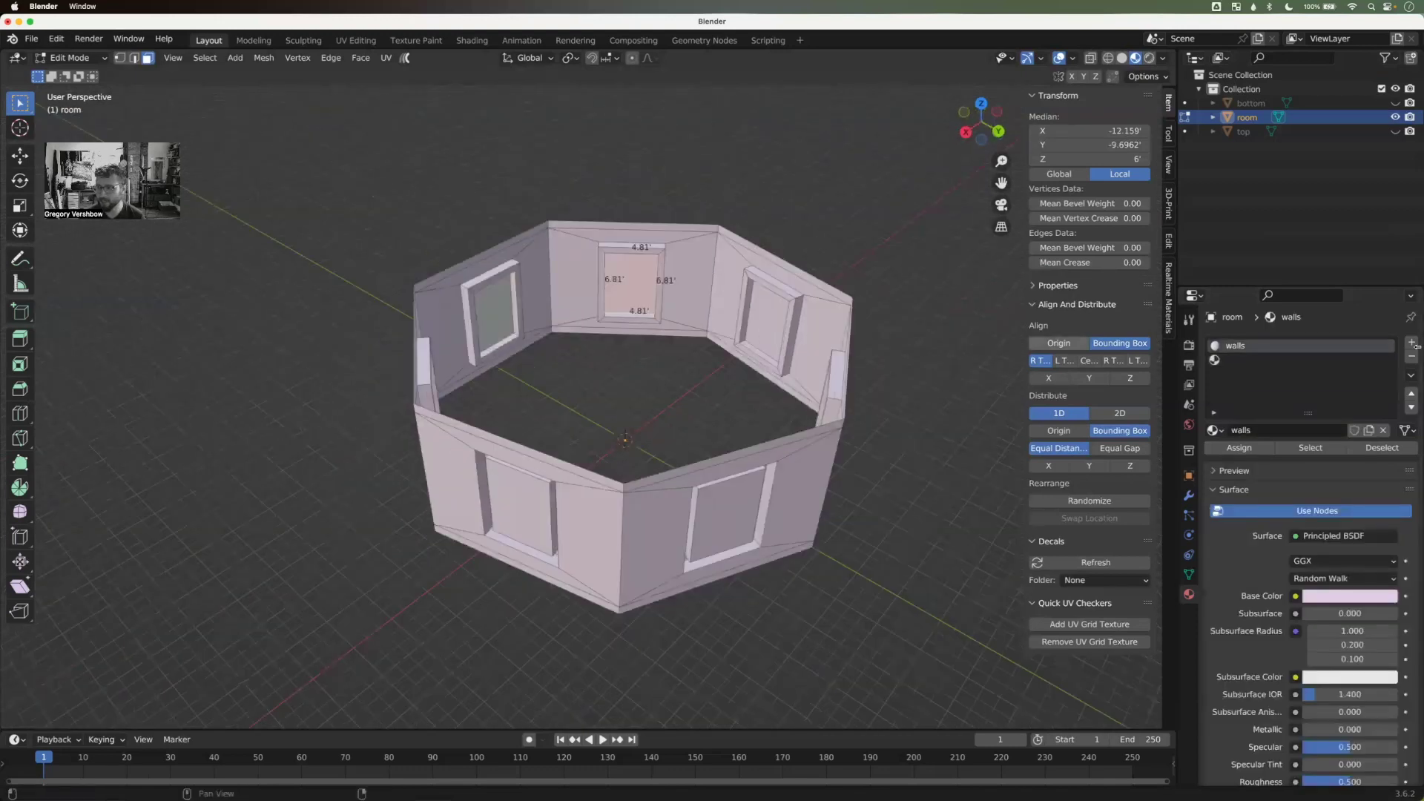
{"action": "left_click", "coordinate": [1411, 343]}
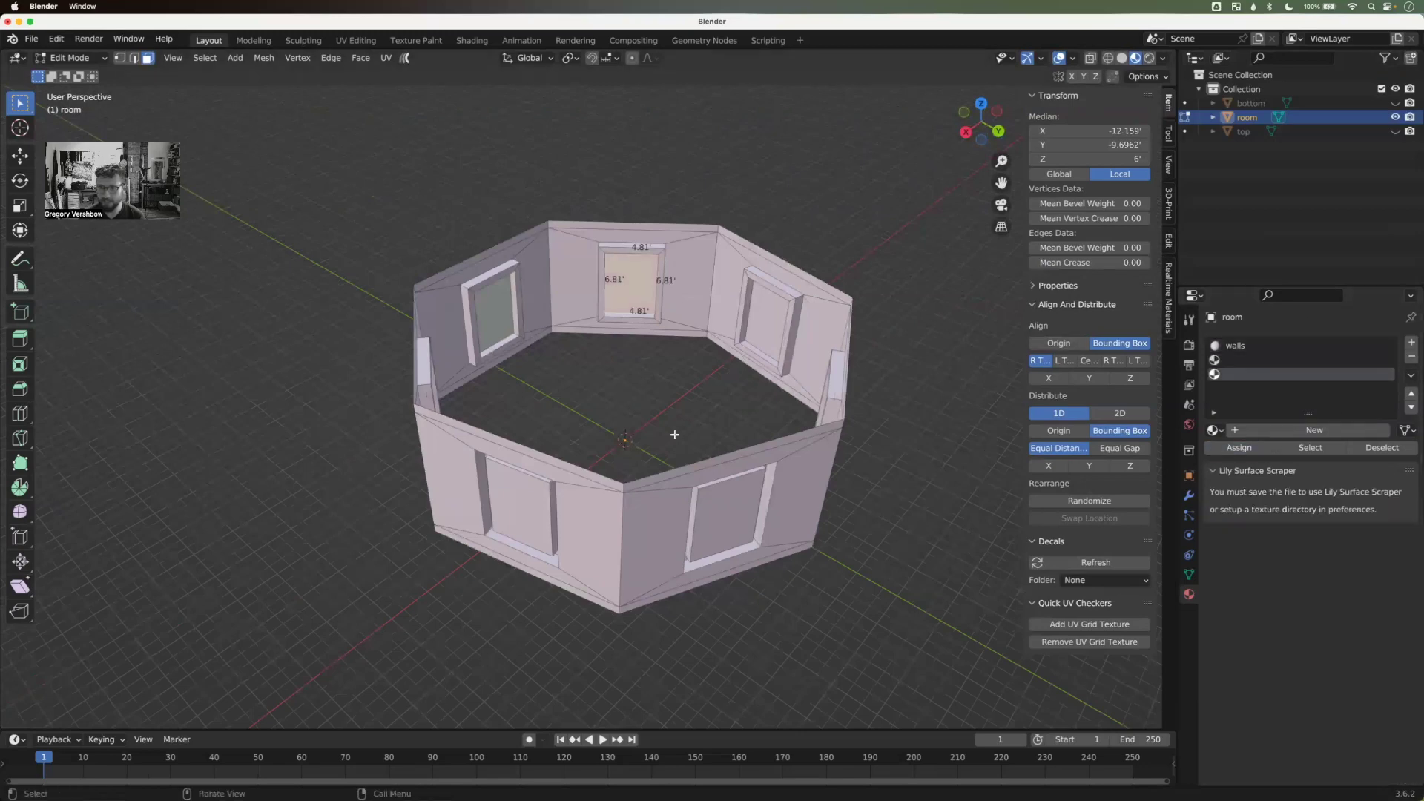
{"action": "middle_click_drag", "start_coordinate": [705, 433], "coordinate": [685, 269]}
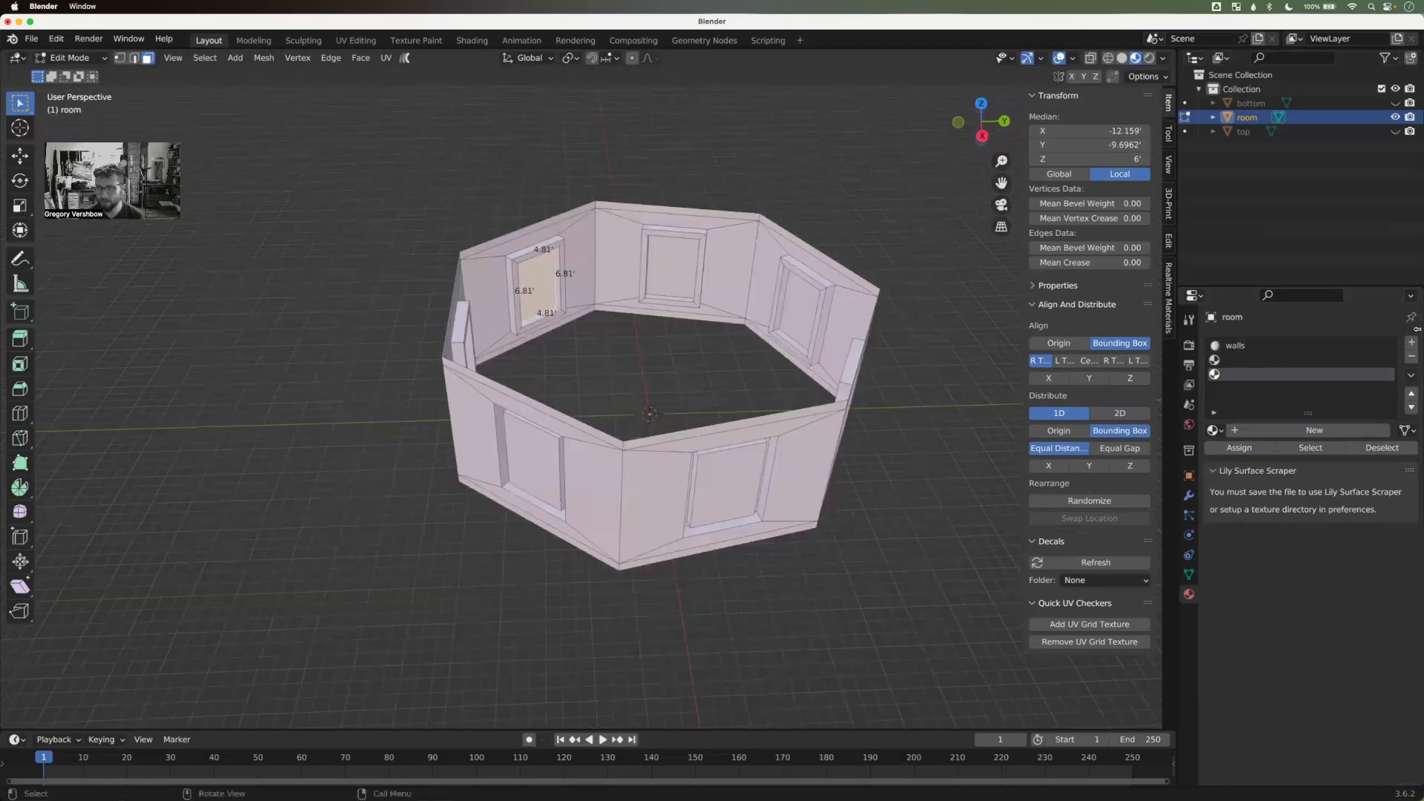
{"action": "left_click", "coordinate": [1239, 448]}
Step: Give the recessed faces of the third and fourth wall panels a separate new material slot each
{"action": "left_click", "coordinate": [674, 267]}
{"action": "left_click", "coordinate": [1412, 342]}
{"action": "left_click", "coordinate": [1239, 449]}
{"action": "left_click", "coordinate": [635, 254]}
{"action": "left_click", "coordinate": [1412, 343]}
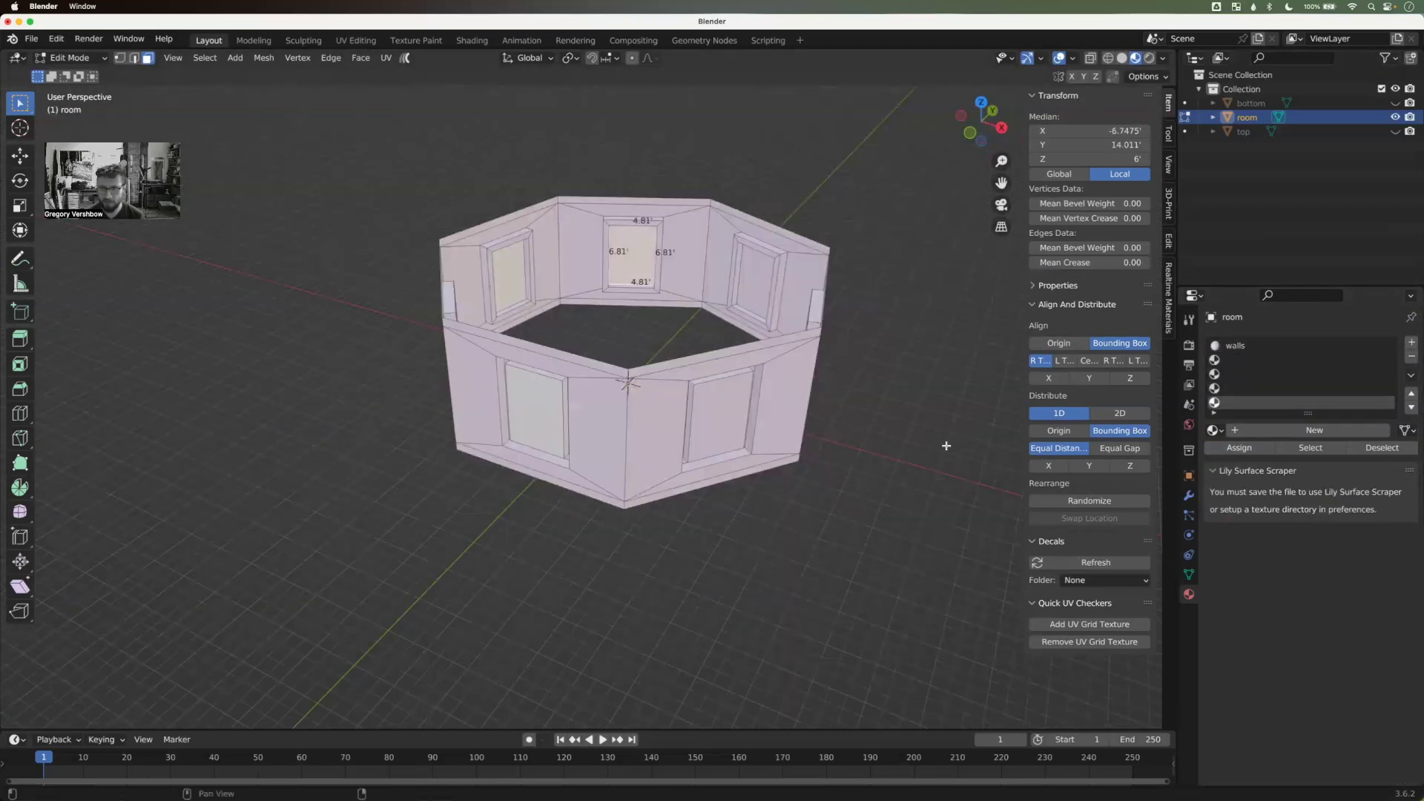
Step: Assign separate new material slots to the recessed faces of the remaining wall panels around the room
{"action": "middle_click_drag", "start_coordinate": [747, 457], "coordinate": [760, 459]}
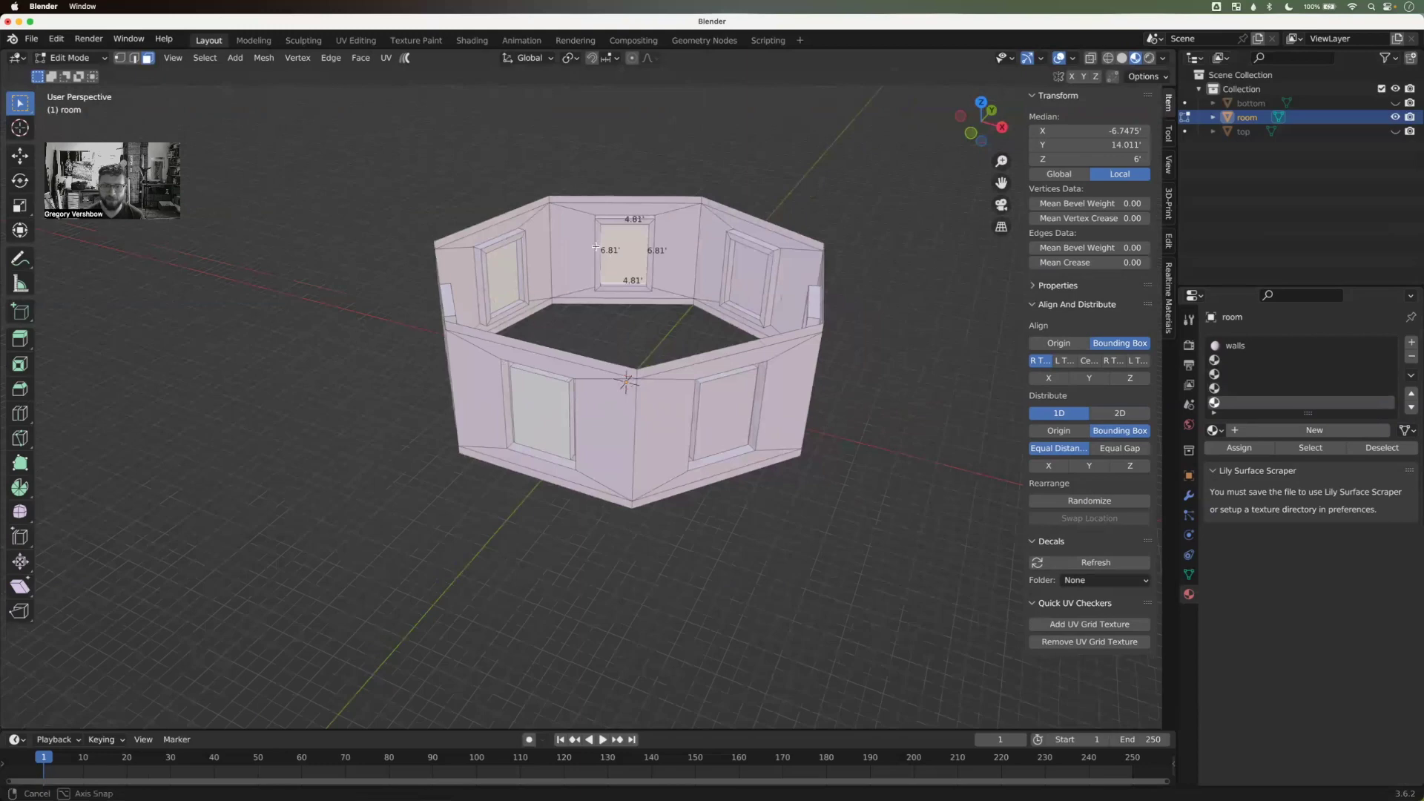
{"action": "middle_click_drag", "start_coordinate": [554, 241], "coordinate": [644, 245]}
{"action": "left_click", "coordinate": [564, 231]}
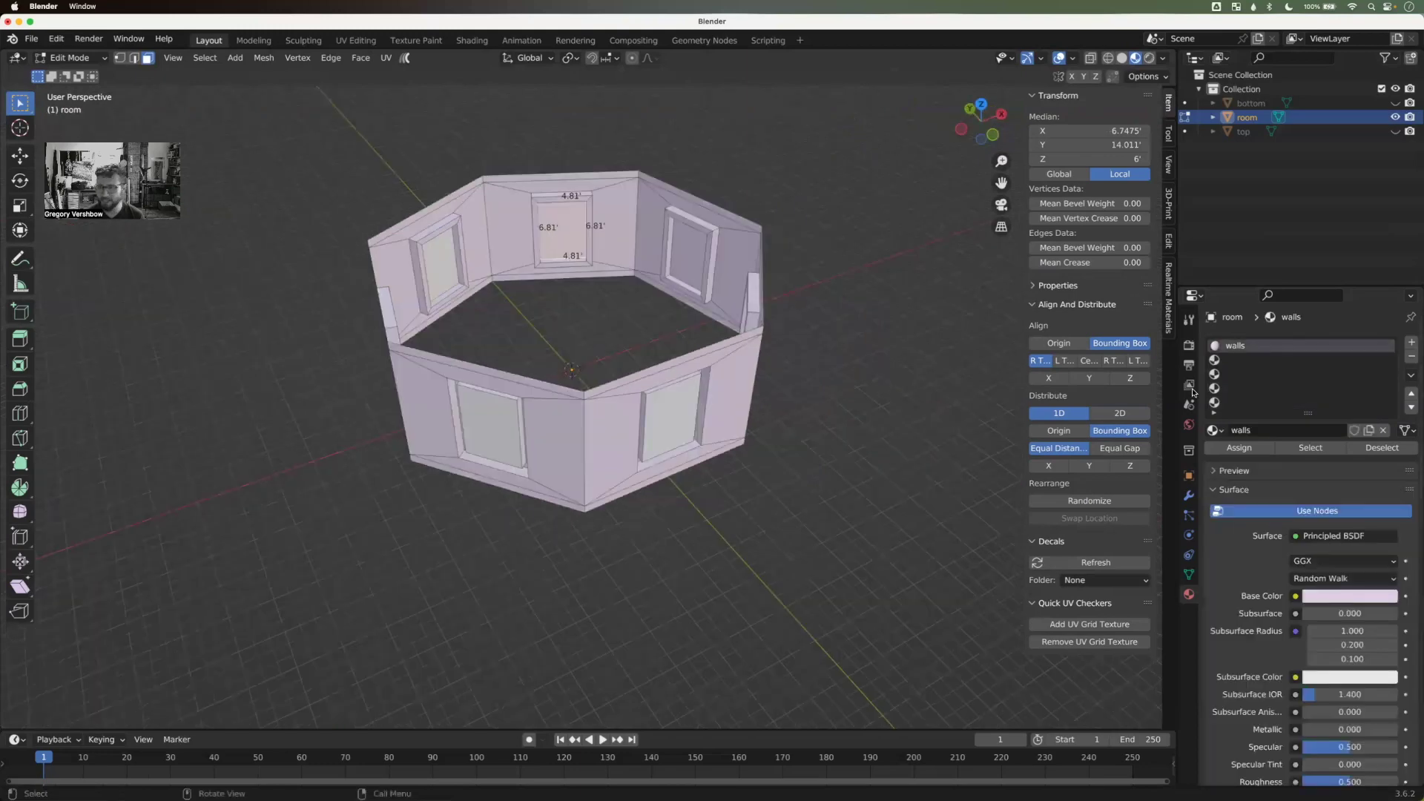
{"action": "left_click", "coordinate": [1412, 343]}
{"action": "middle_click_drag", "start_coordinate": [731, 527], "coordinate": [863, 544]}
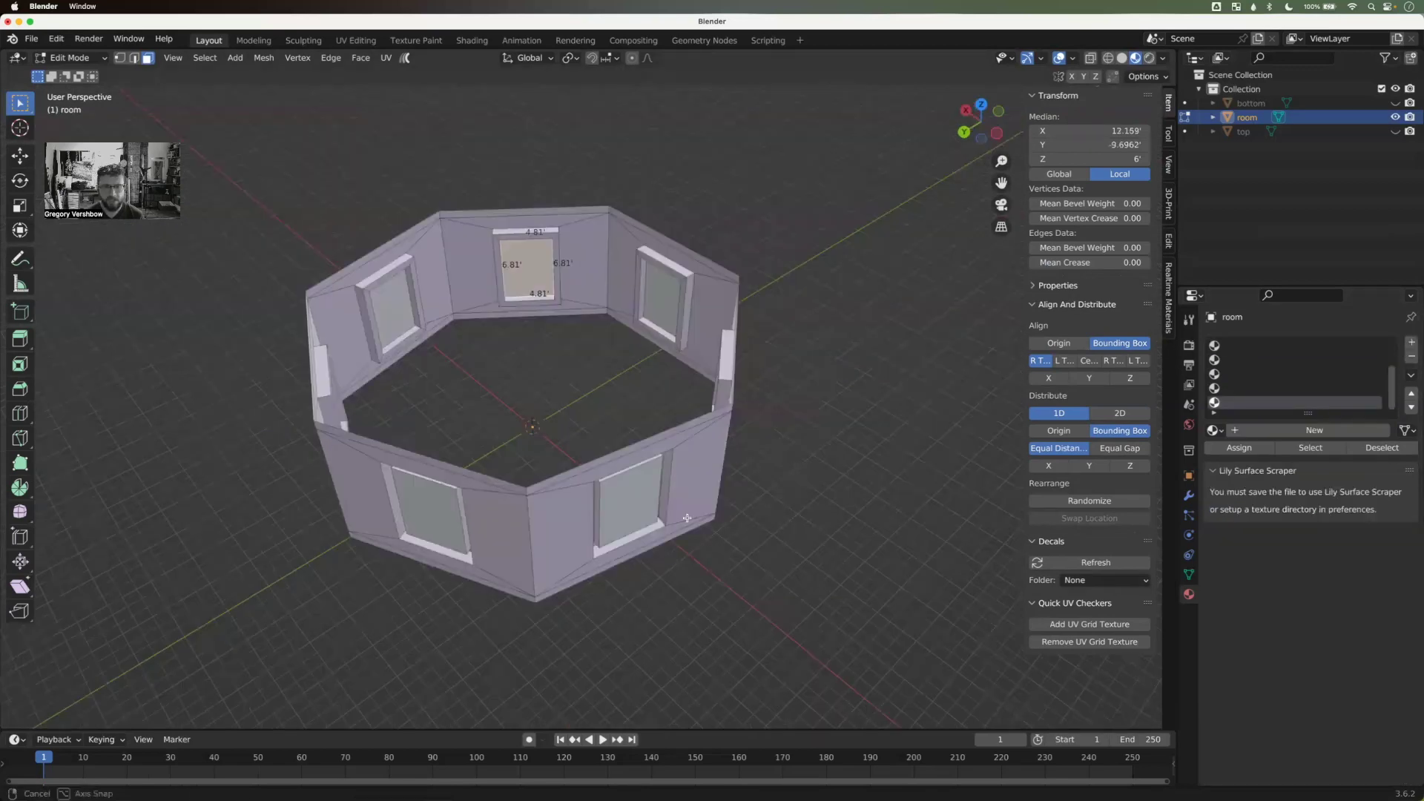
{"action": "middle_click_drag", "start_coordinate": [783, 525], "coordinate": [675, 526]}
Step: Put the existing materials 01 and 02 into the slots of the first and second wall panels
{"action": "middle_click_drag", "start_coordinate": [543, 529], "coordinate": [398, 508]}
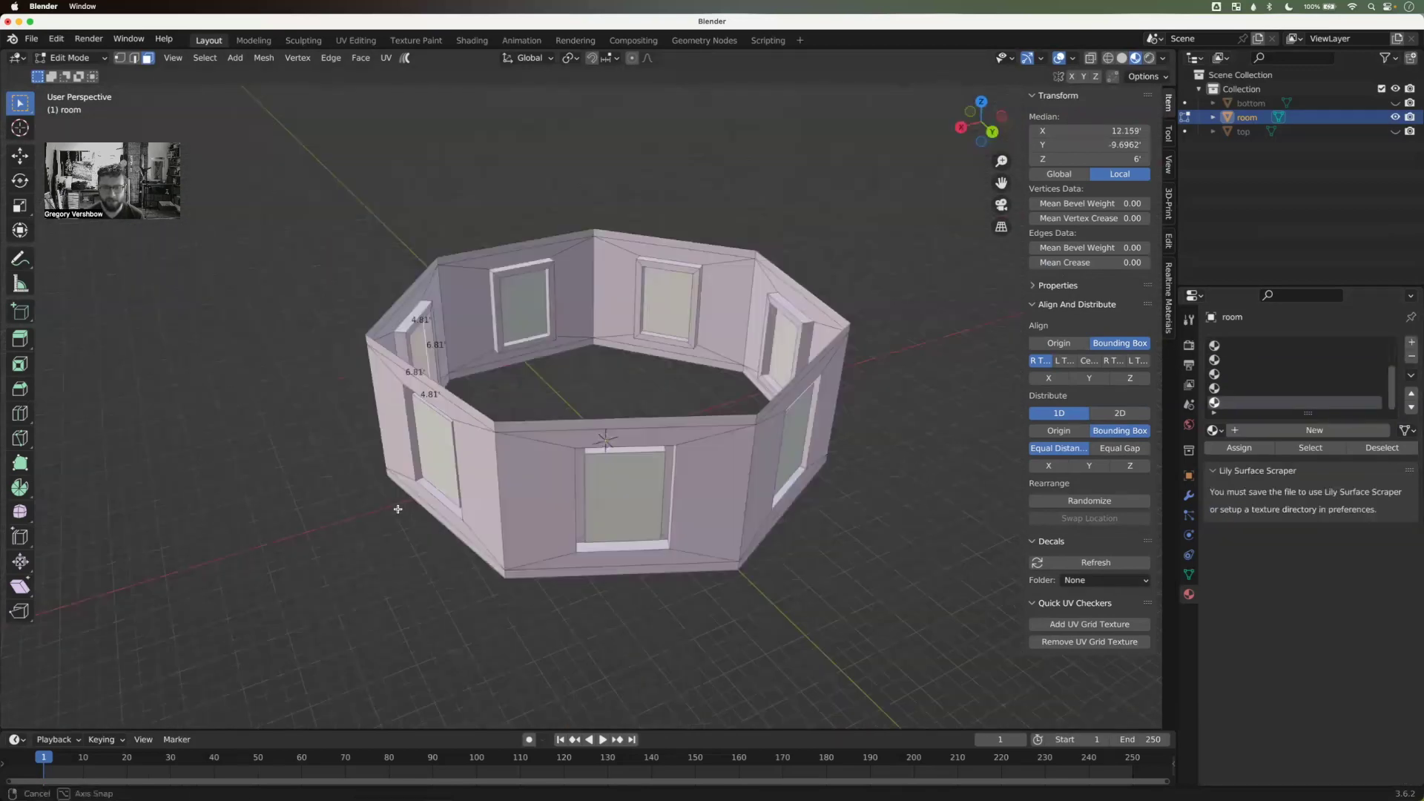
{"action": "left_click", "coordinate": [524, 320]}
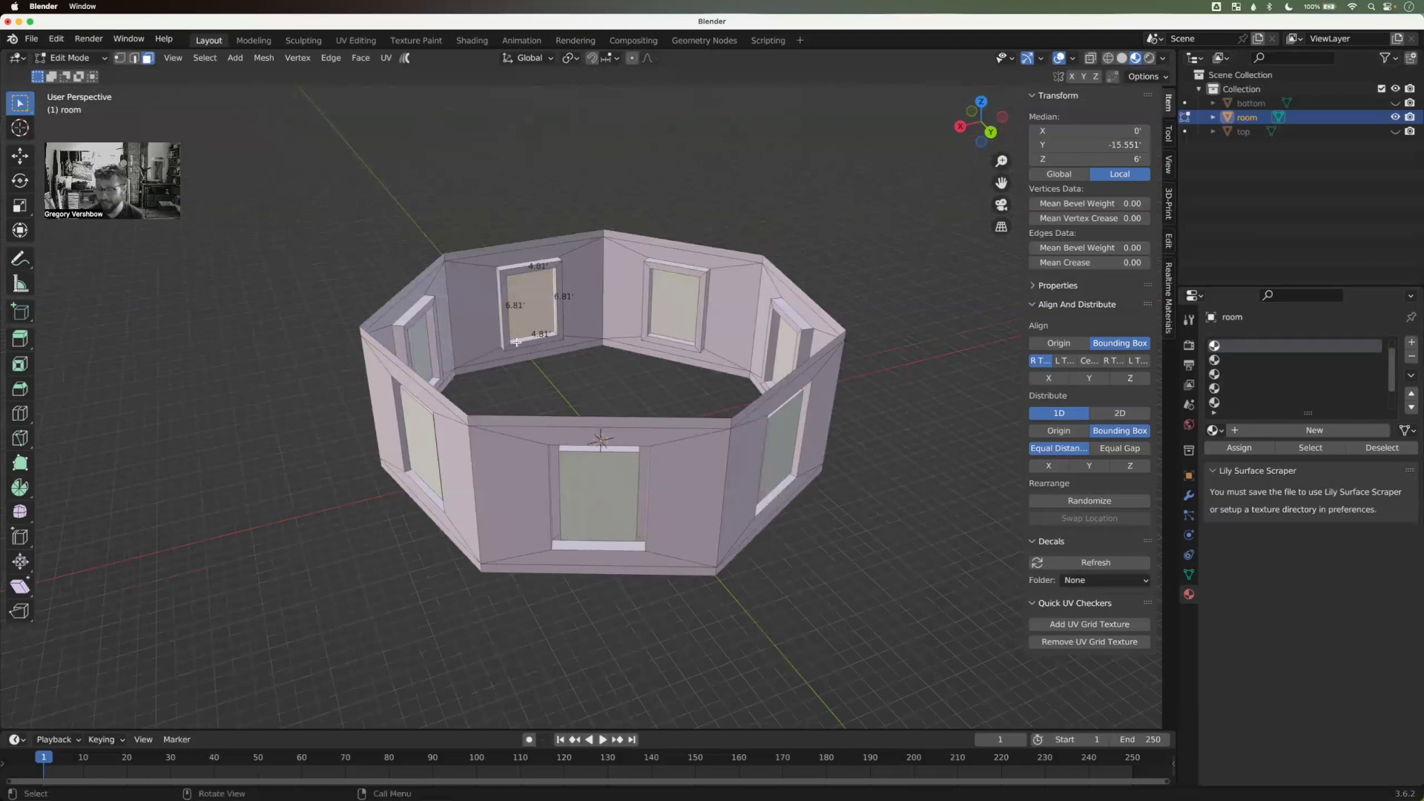
{"action": "left_click", "coordinate": [1215, 431]}
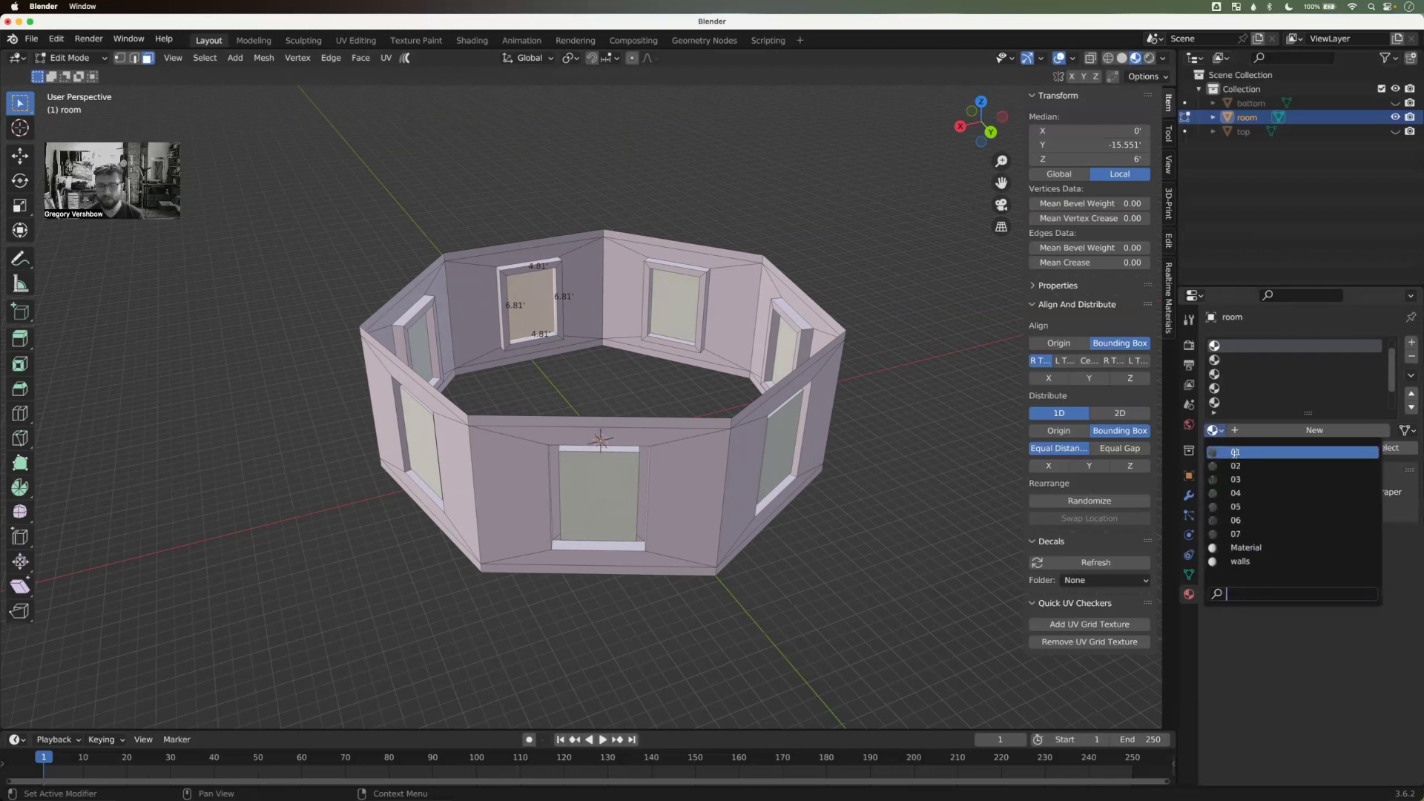
{"action": "left_click", "coordinate": [1235, 453]}
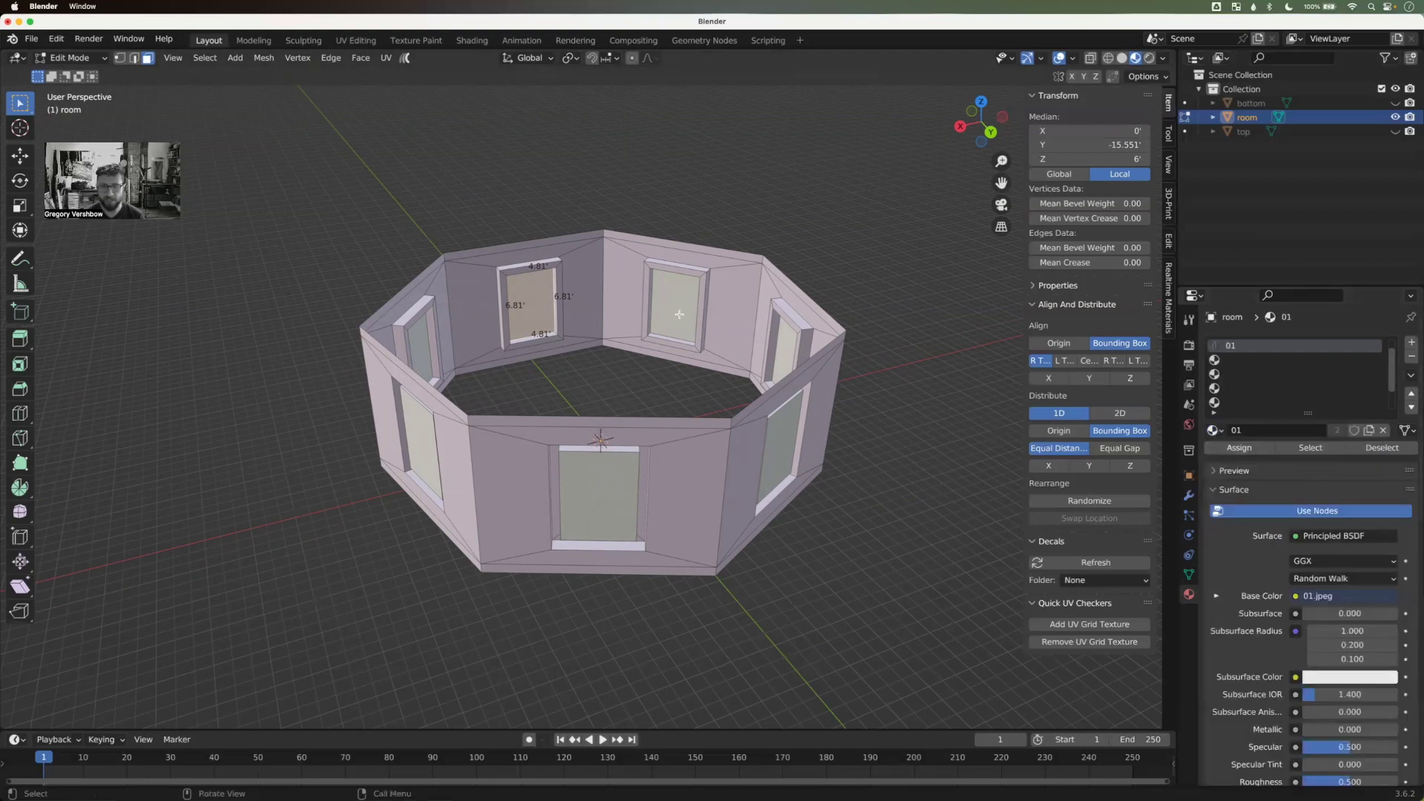
{"action": "key", "text": "ctrl+z"}
{"action": "left_click", "coordinate": [1215, 431]}
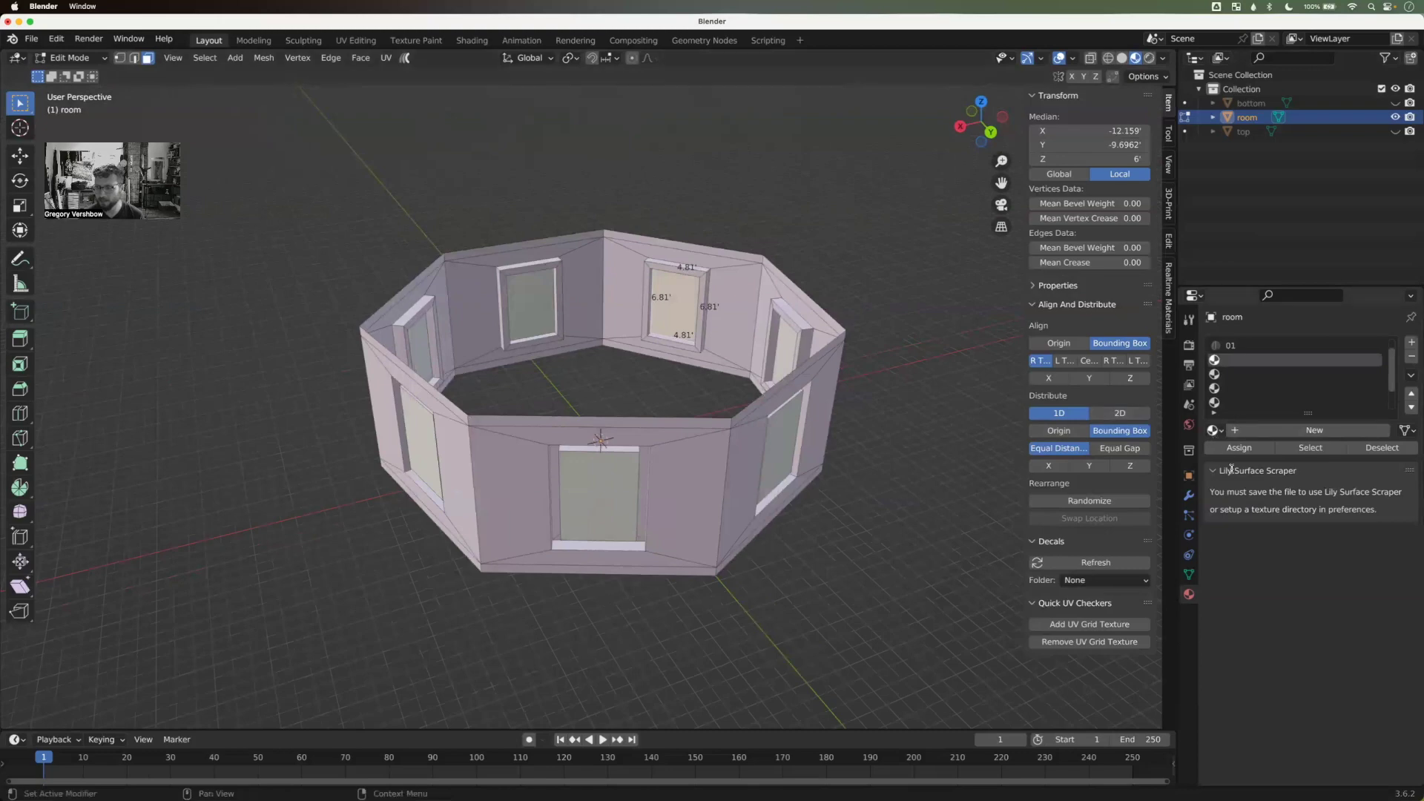
{"action": "left_click", "coordinate": [1230, 467]}
Step: Put the existing materials 03 and 04 into the slots of the third and fourth wall panels
{"action": "middle_click_drag", "start_coordinate": [701, 439], "coordinate": [737, 440]}
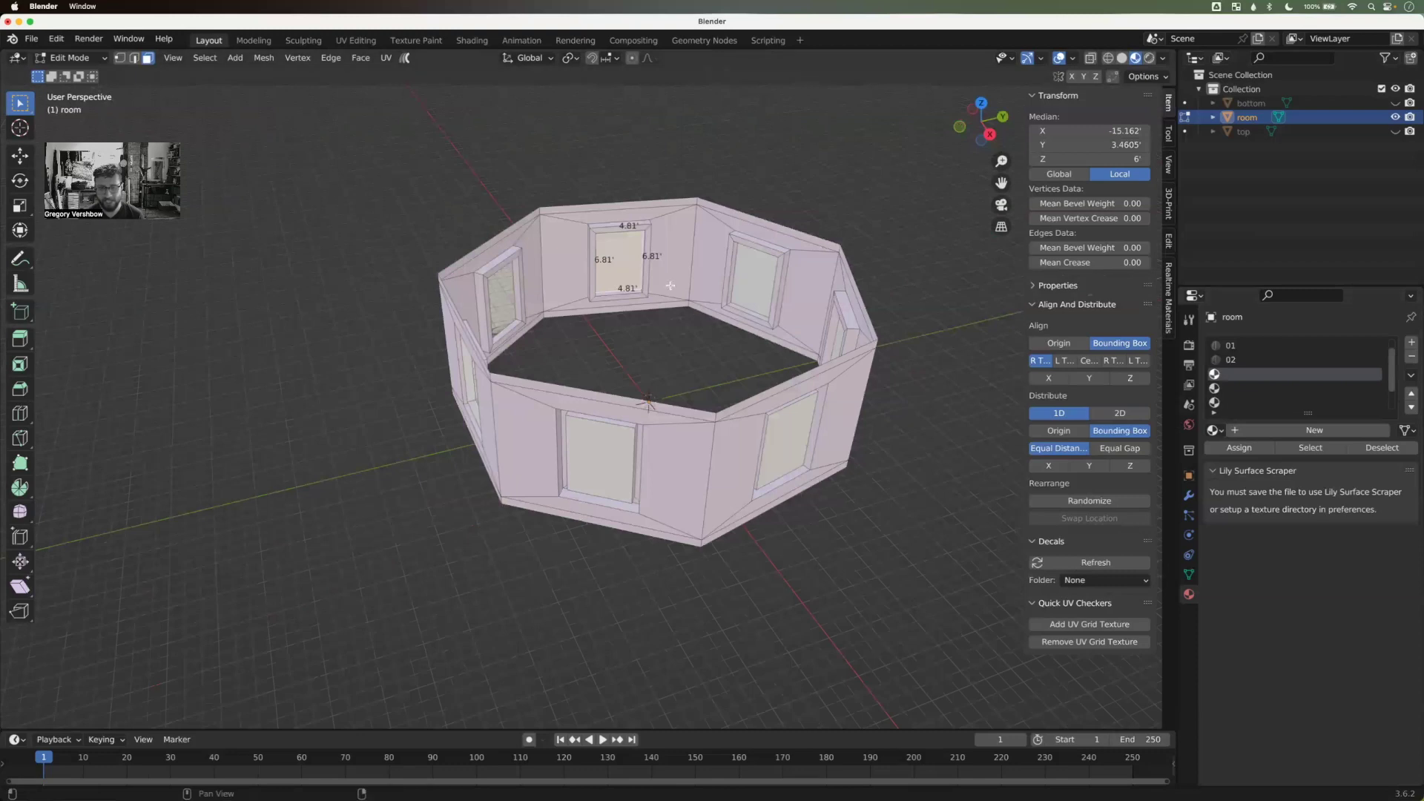
{"action": "left_click", "coordinate": [1214, 430]}
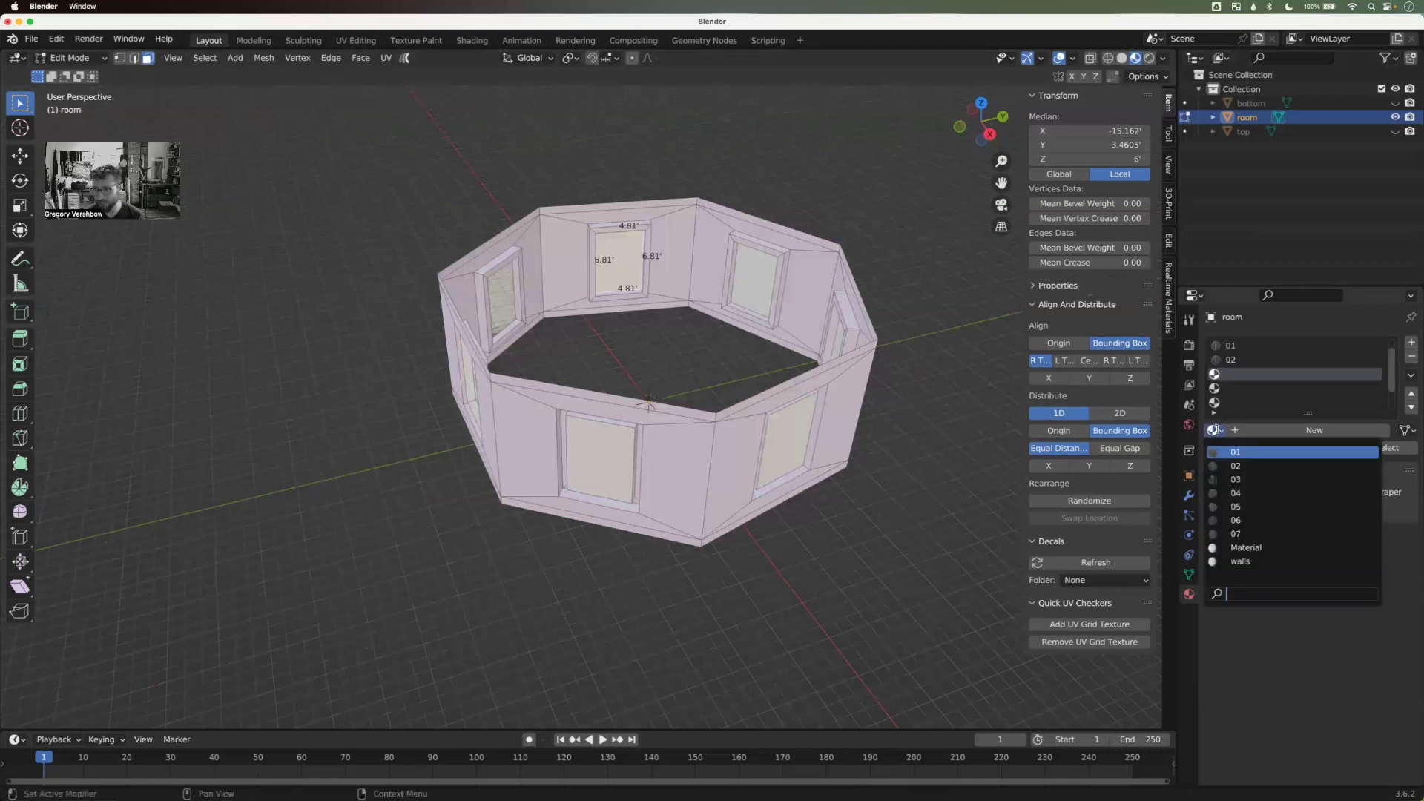
{"action": "left_click", "coordinate": [1236, 480]}
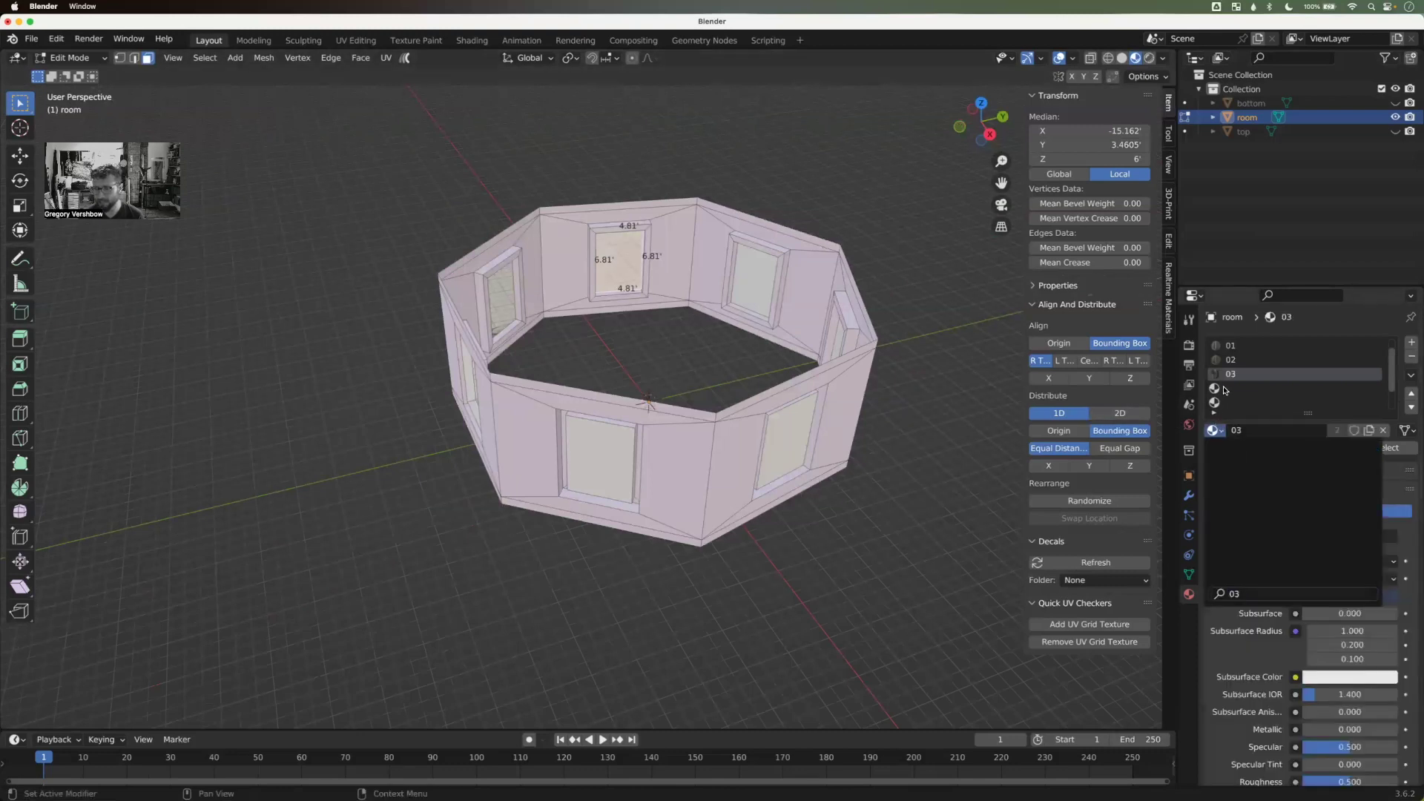
{"action": "left_click", "coordinate": [1226, 389]}
{"action": "left_click", "coordinate": [1215, 431]}
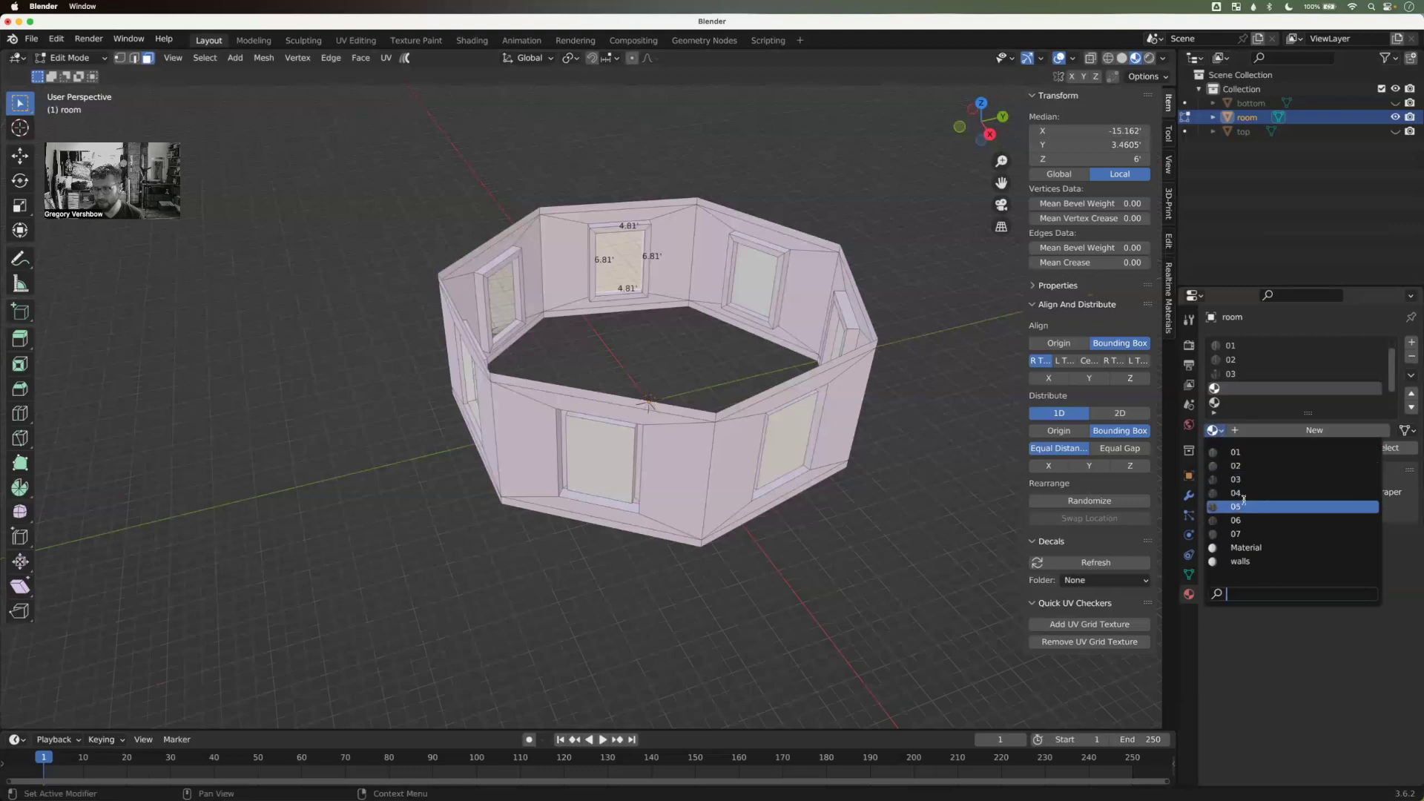
{"action": "left_click", "coordinate": [1245, 494]}
Step: Fill the last three empty panel slots with the existing materials 05, 06 and 07
{"action": "left_click", "coordinate": [1225, 403]}
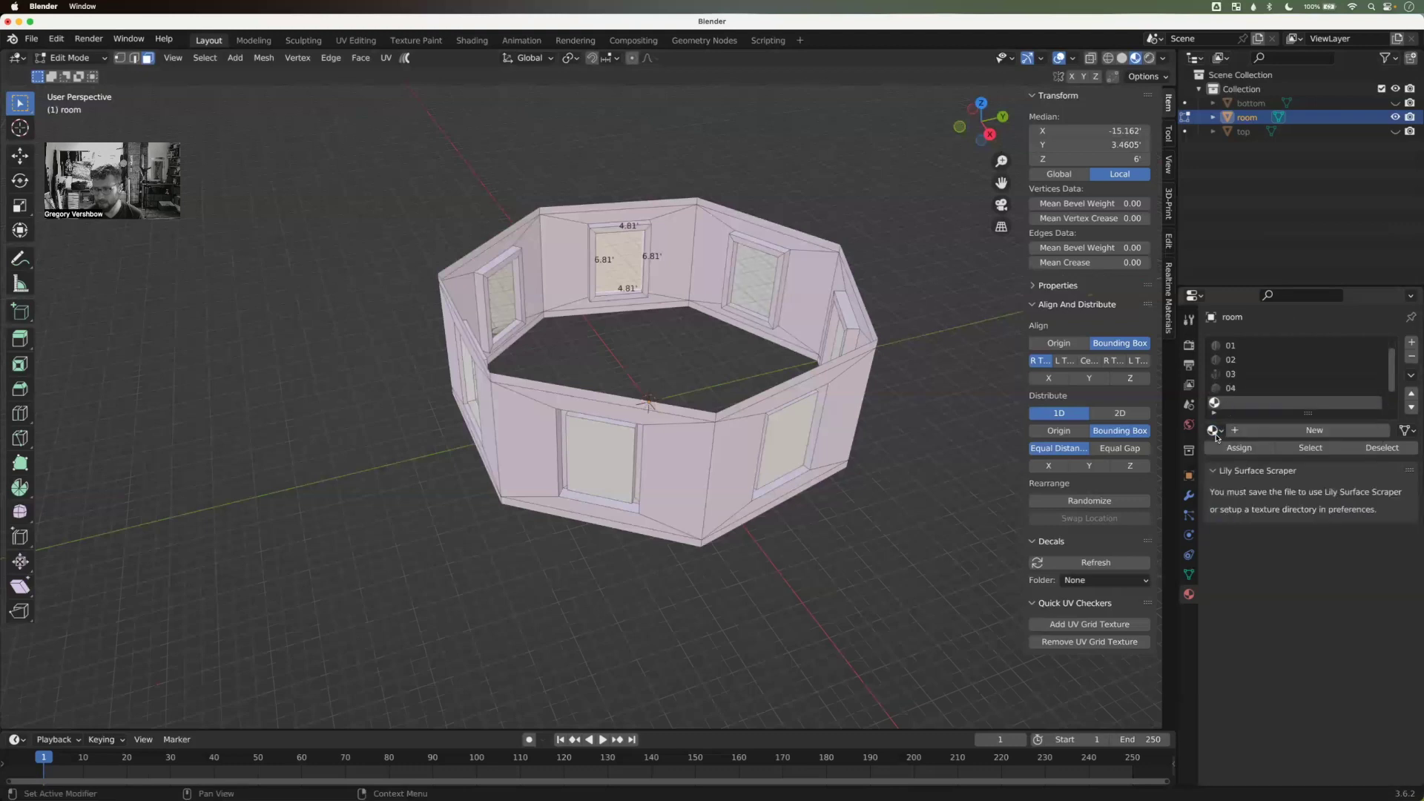
{"action": "left_click", "coordinate": [1215, 431]}
{"action": "left_click", "coordinate": [1236, 534]}
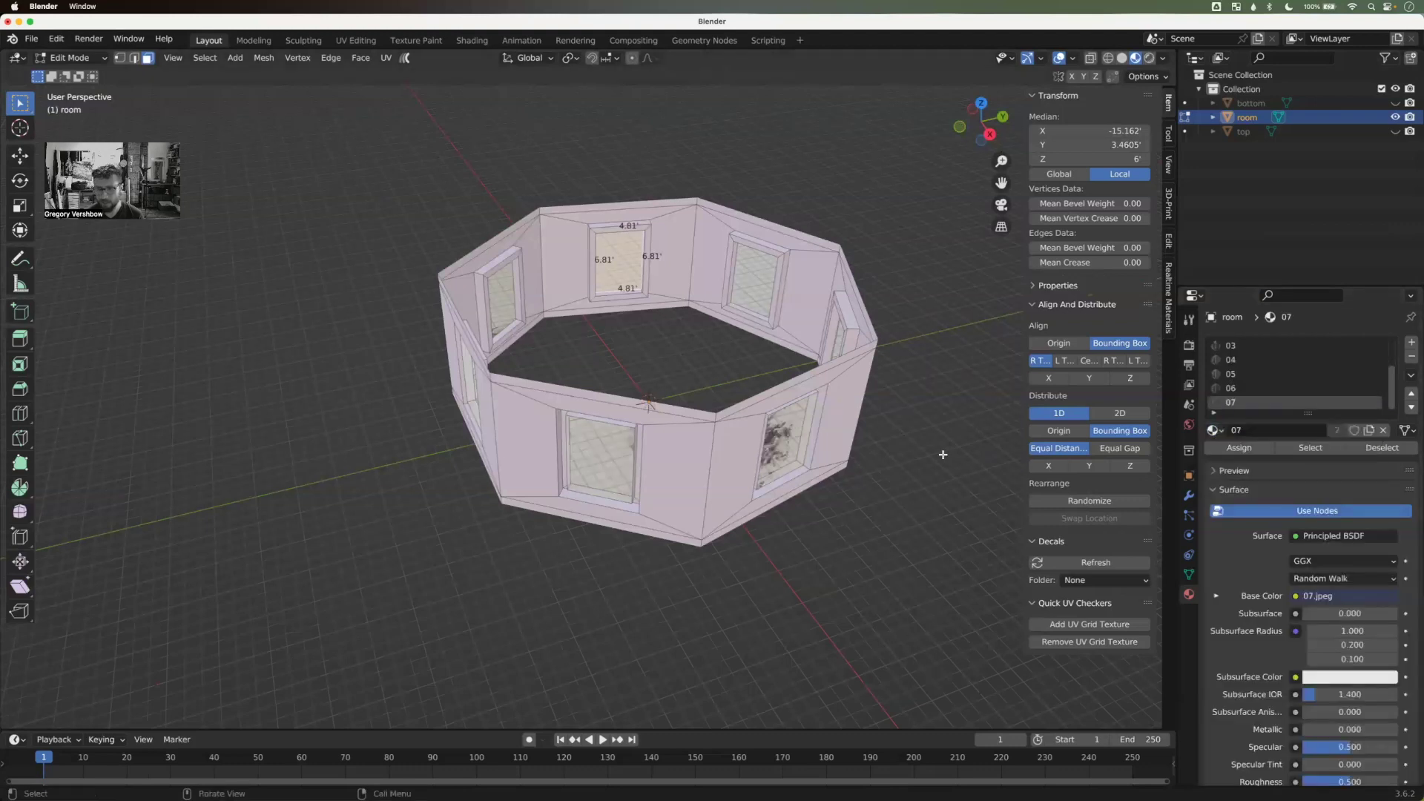
Step: UV unwrap the recessed panel face that carries material 03
{"action": "middle_click_drag", "start_coordinate": [667, 471], "coordinate": [428, 495]}
{"action": "middle_click_drag", "start_coordinate": [320, 478], "coordinate": [265, 471]}
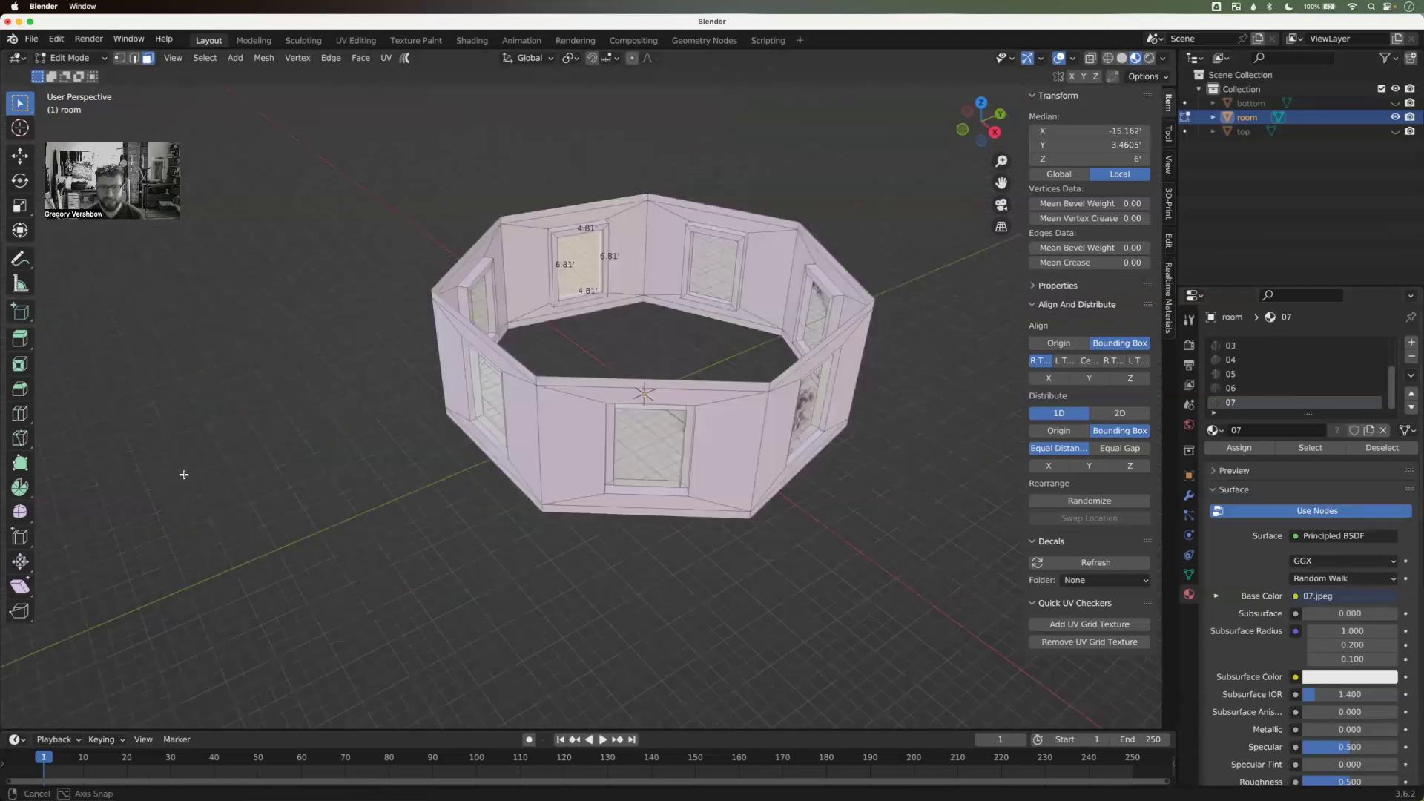
{"action": "middle_click_drag", "start_coordinate": [652, 405], "coordinate": [545, 338]}
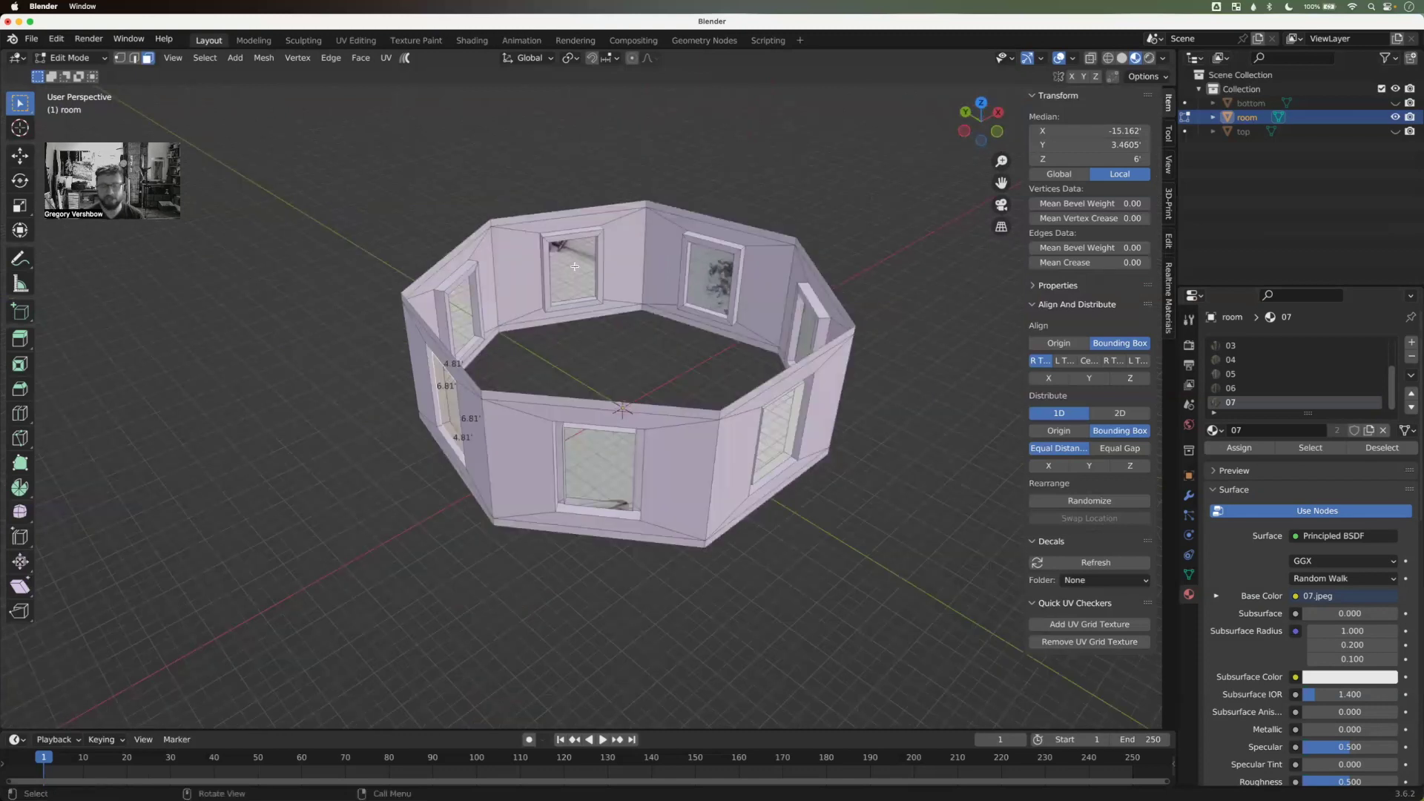
{"action": "middle_click_drag", "start_coordinate": [636, 383], "coordinate": [483, 391]}
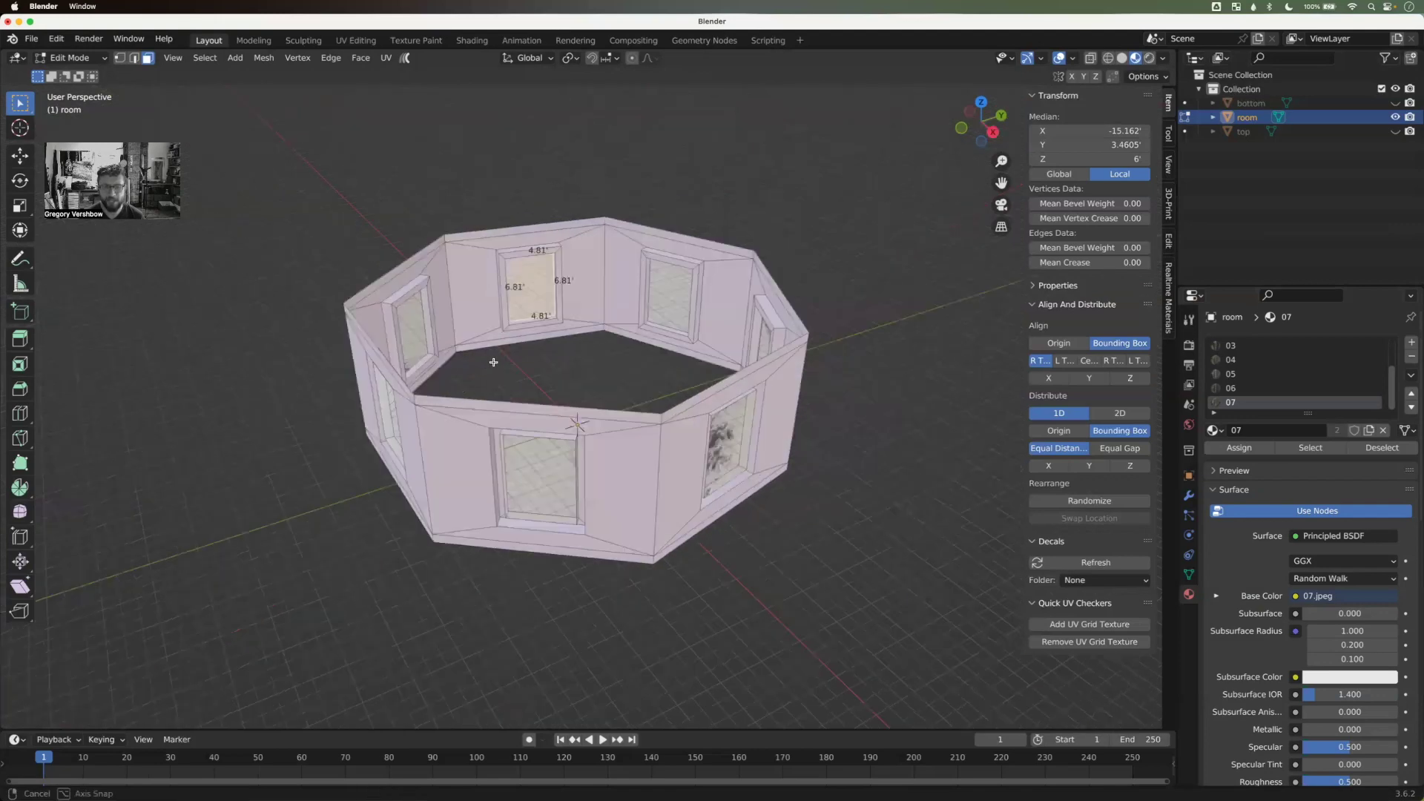
{"action": "middle_click_drag", "start_coordinate": [646, 288], "coordinate": [646, 287]}
{"action": "left_click", "coordinate": [645, 287]}
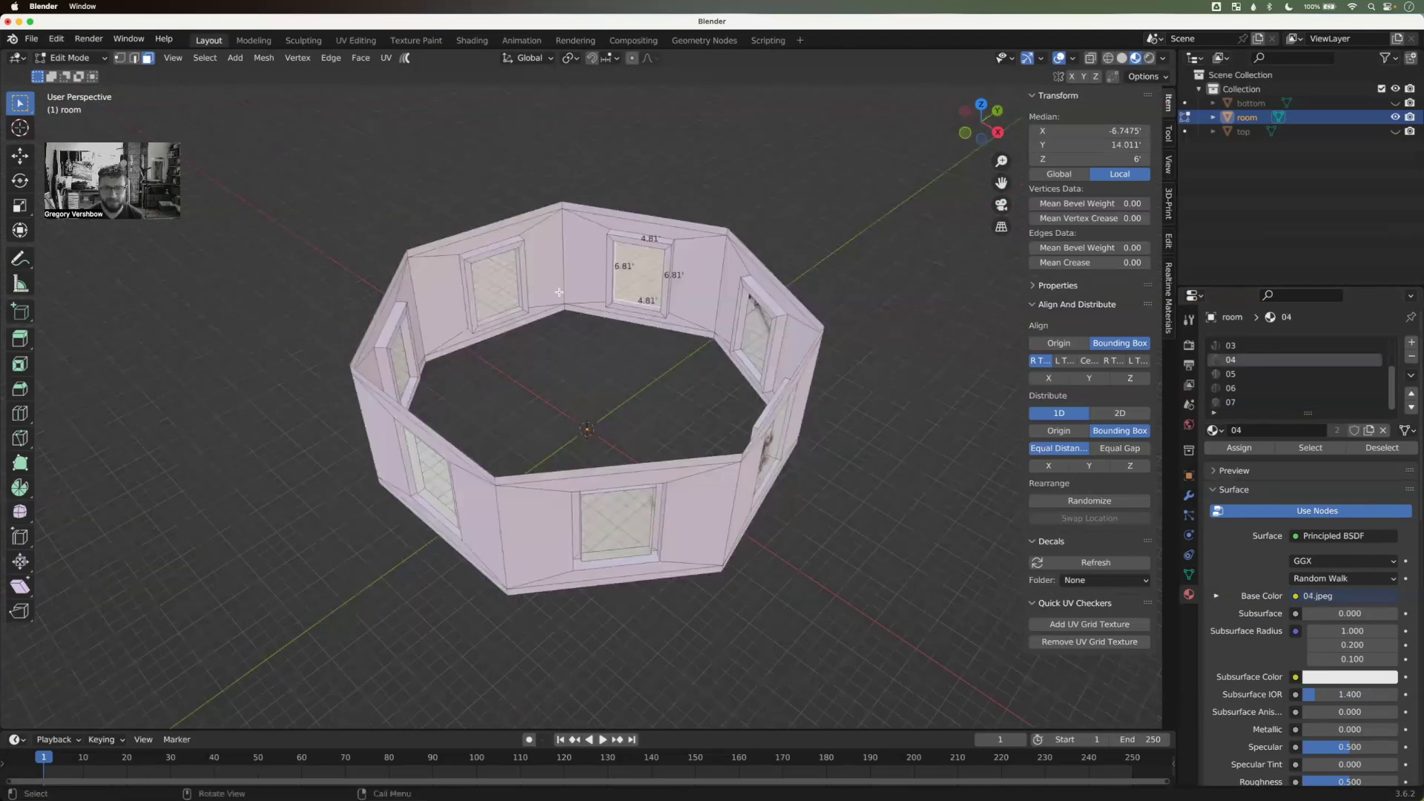
{"action": "left_click", "coordinate": [500, 291]}
{"action": "key", "text": "u"}
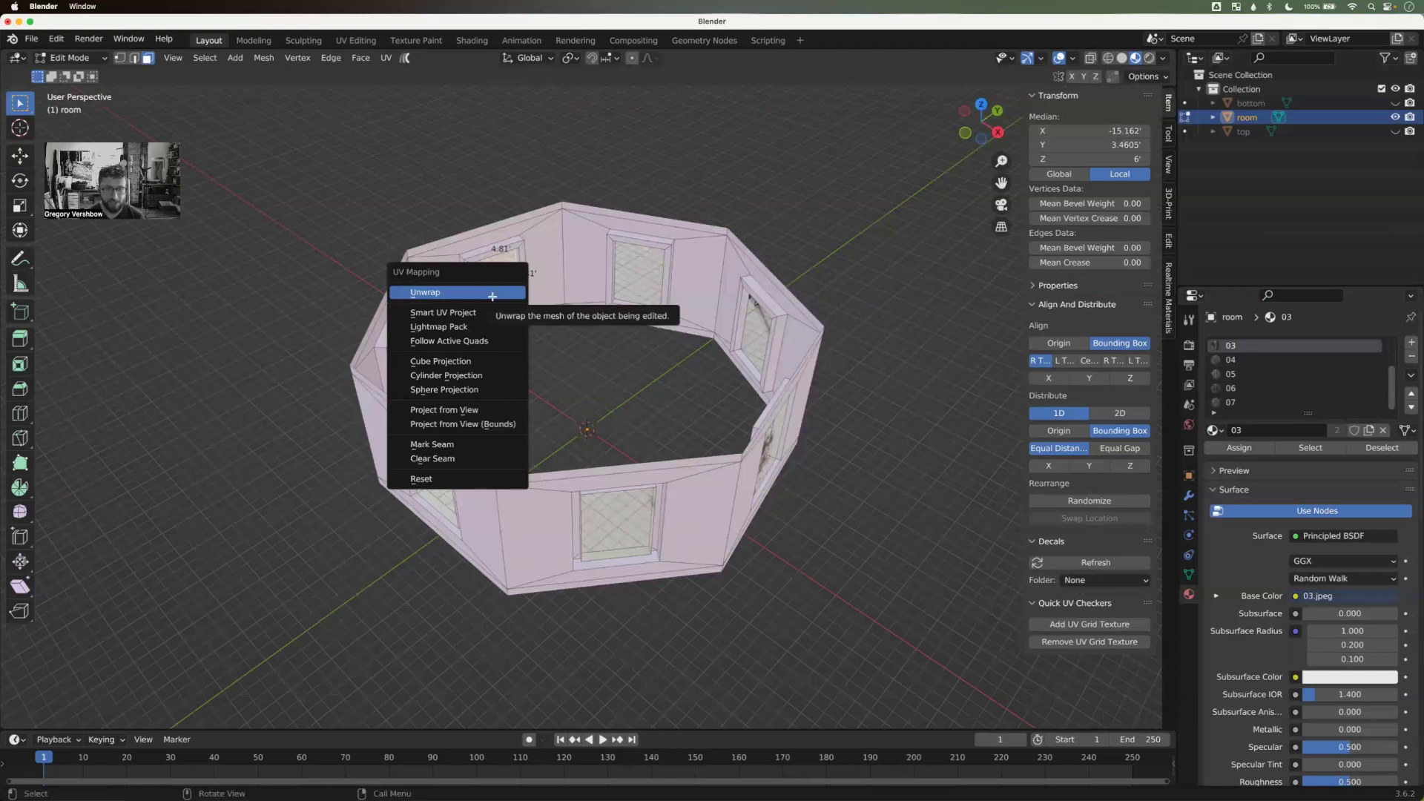
{"action": "key", "text": "Return"}
Step: UV unwrap the panel faces that carry materials 04 and 05, one at a time
{"action": "left_click", "coordinate": [629, 278]}
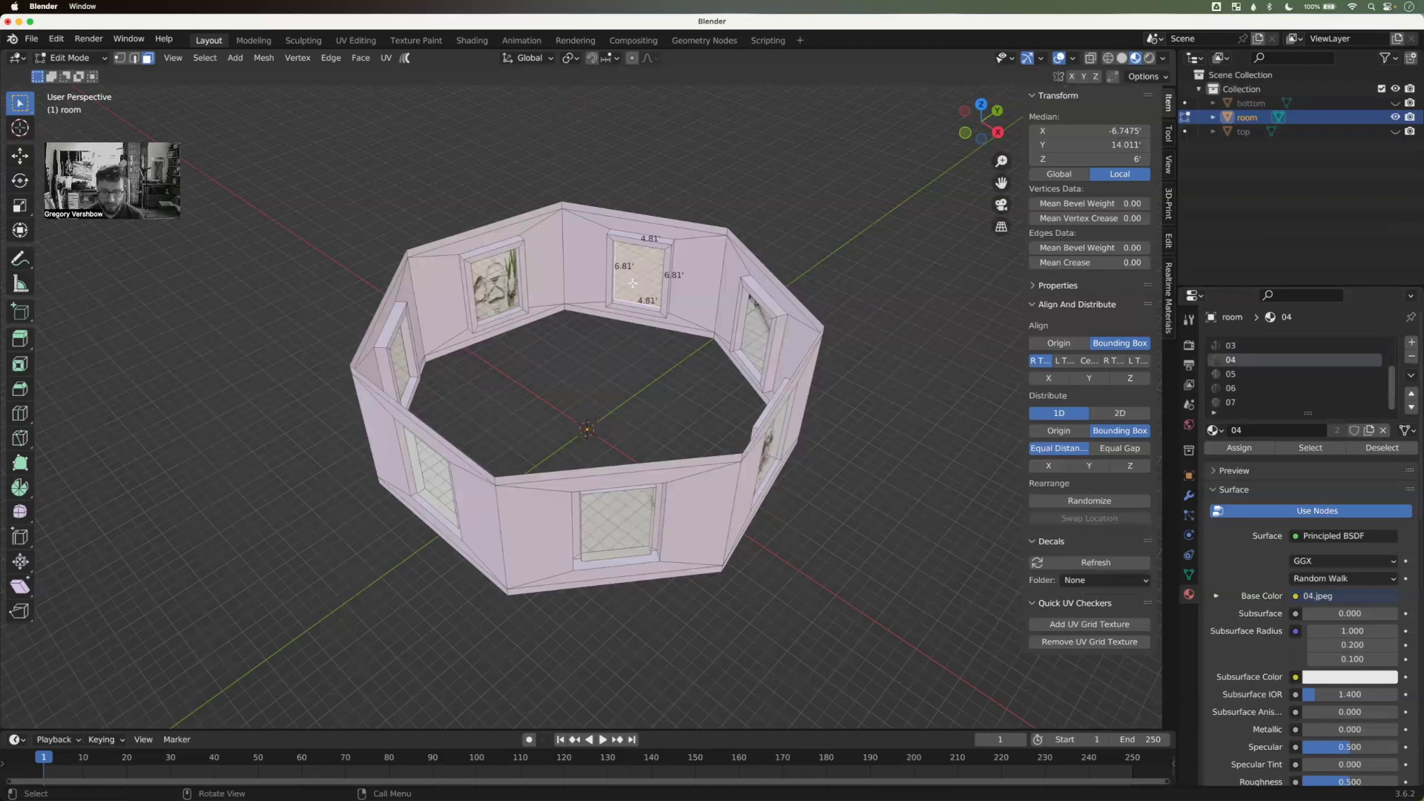
{"action": "key", "text": "u"}
{"action": "key", "text": "Return"}
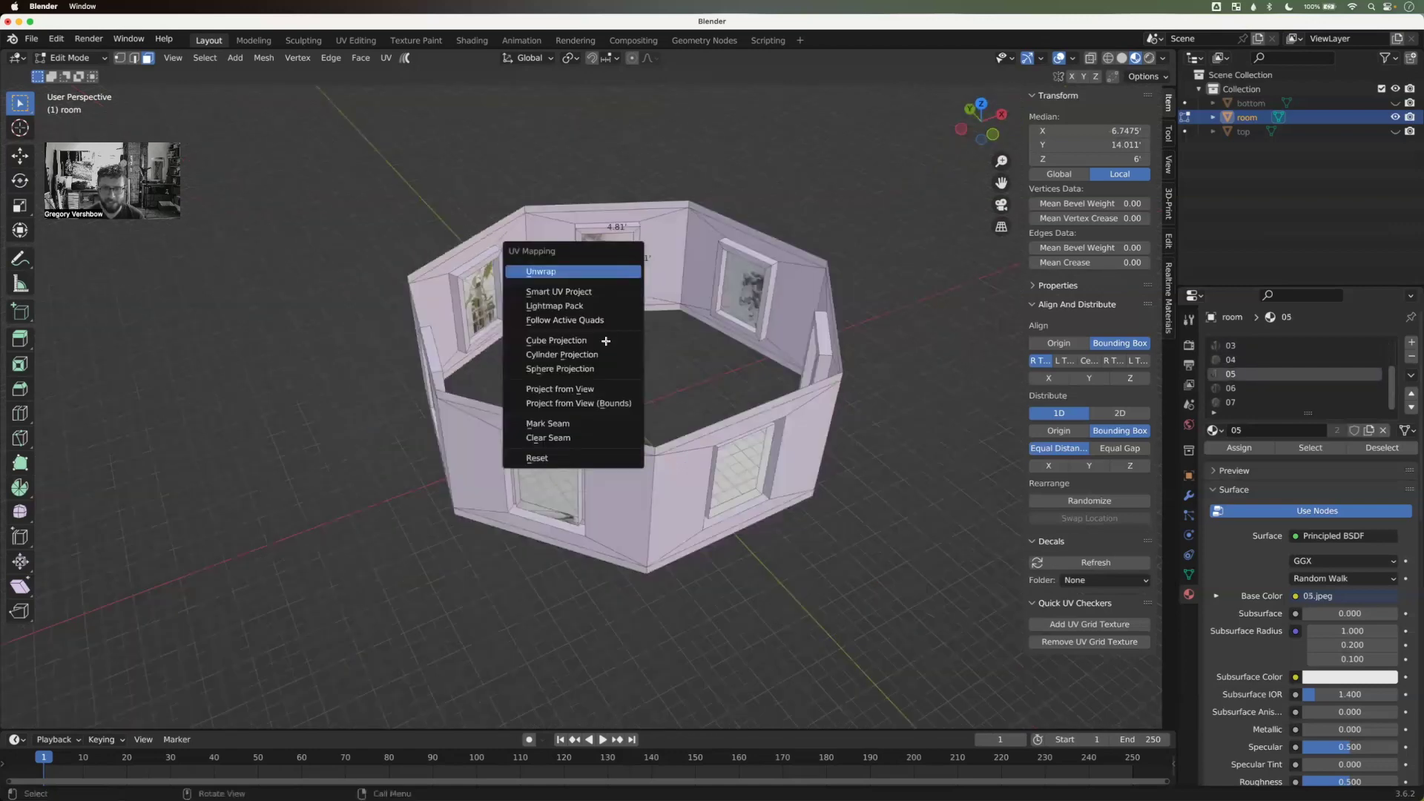
{"action": "left_click", "coordinate": [616, 272]}
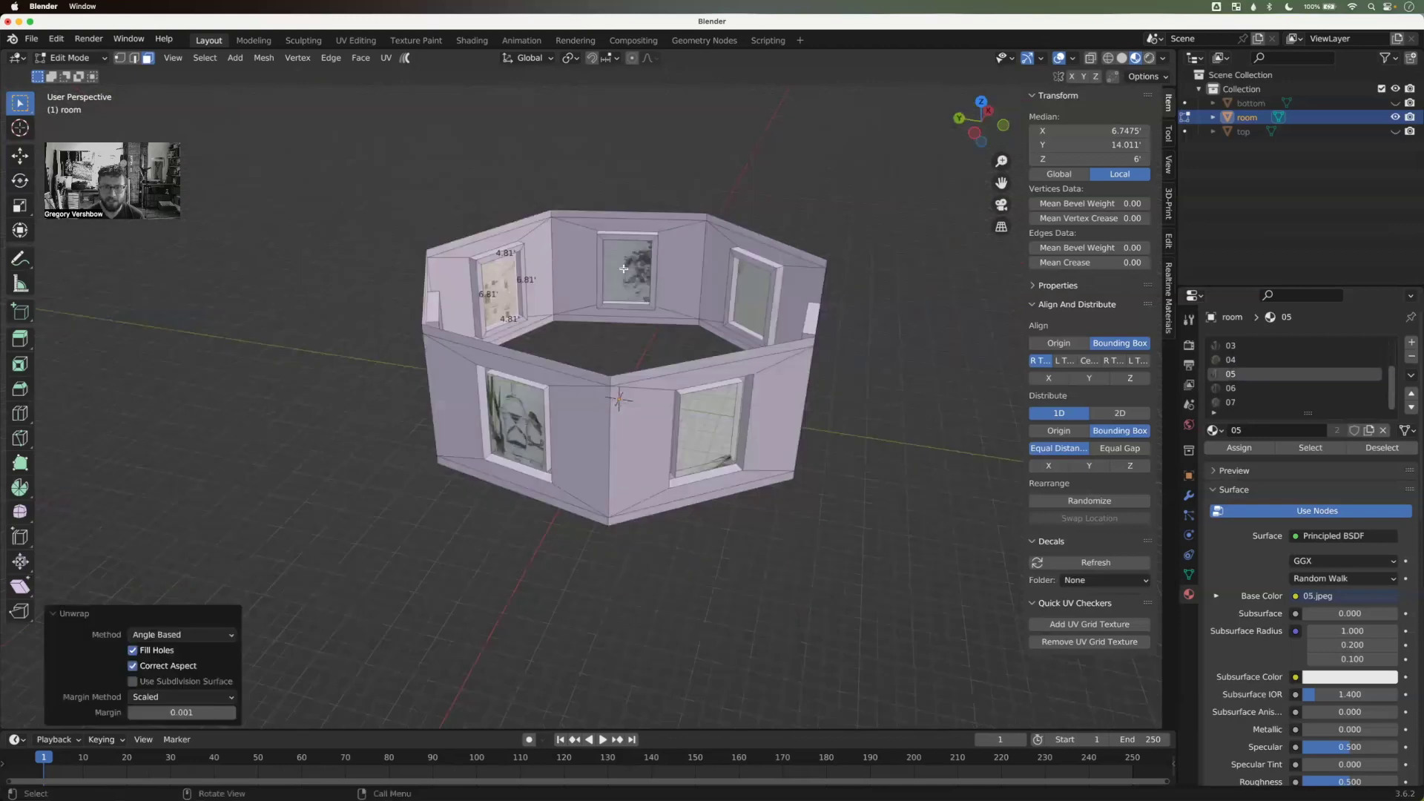
Step: UV unwrap the panel faces that carry materials 06 and 07, one at a time
{"action": "left_click", "coordinate": [615, 343]}
{"action": "middle_click_drag", "start_coordinate": [601, 333], "coordinate": [719, 339]}
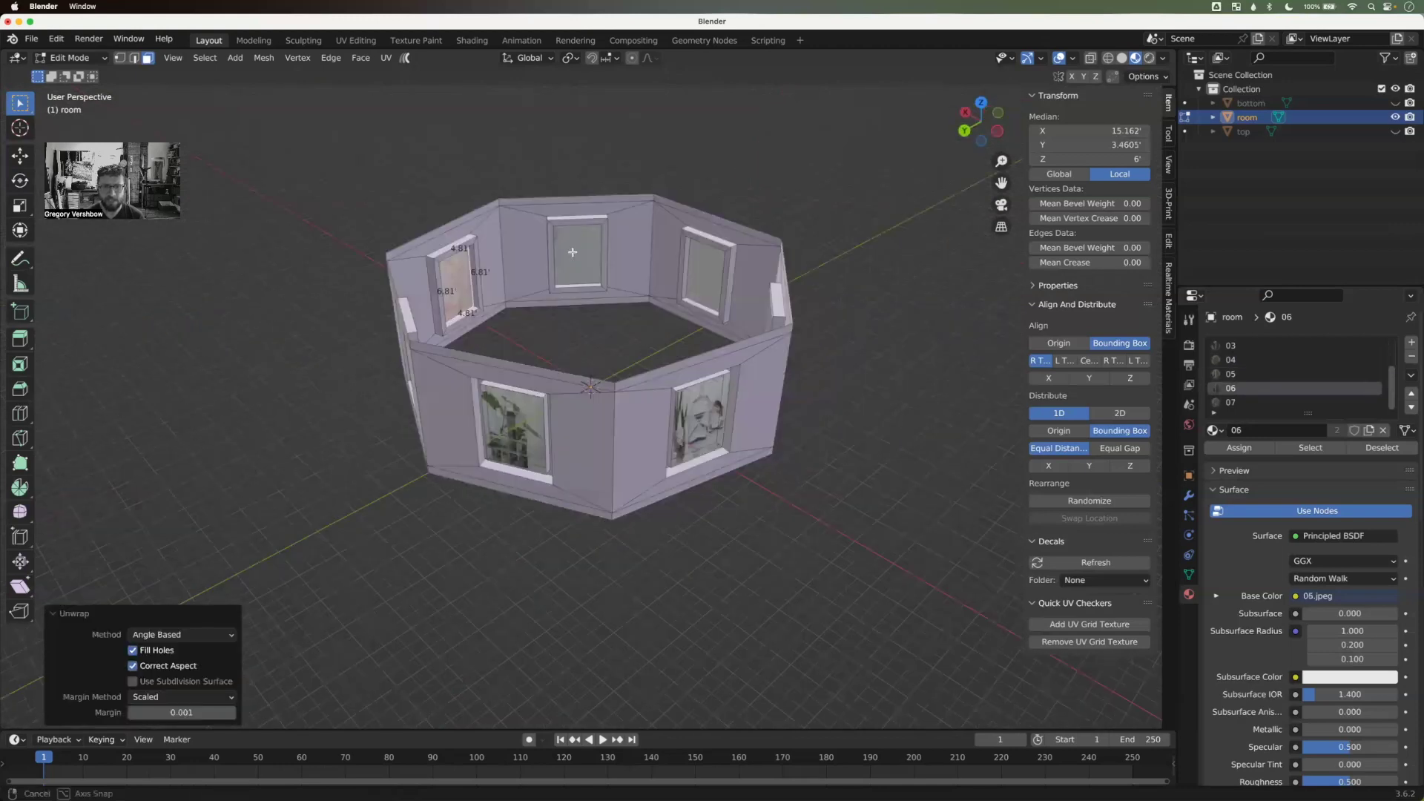
{"action": "key", "text": "u"}
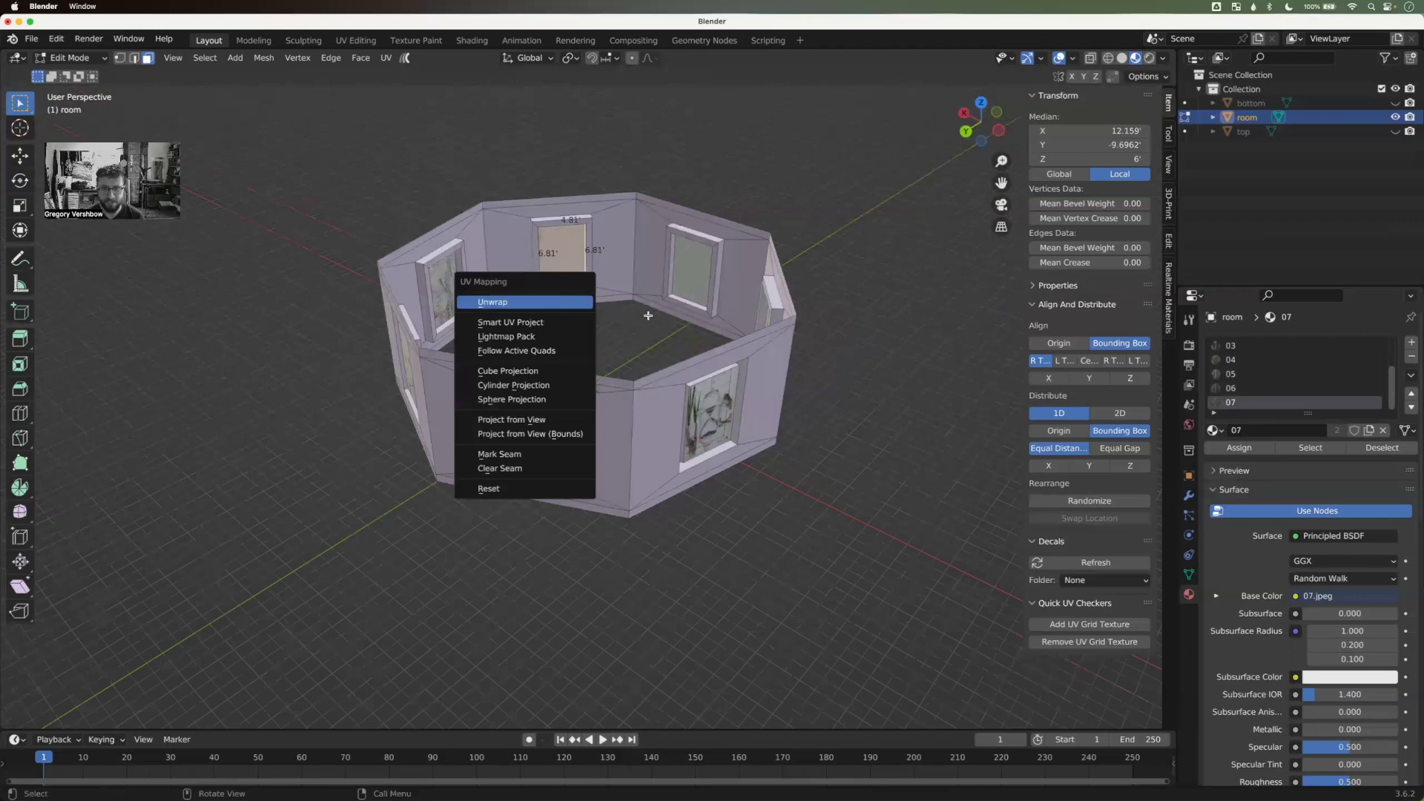
{"action": "left_click", "coordinate": [560, 303]}
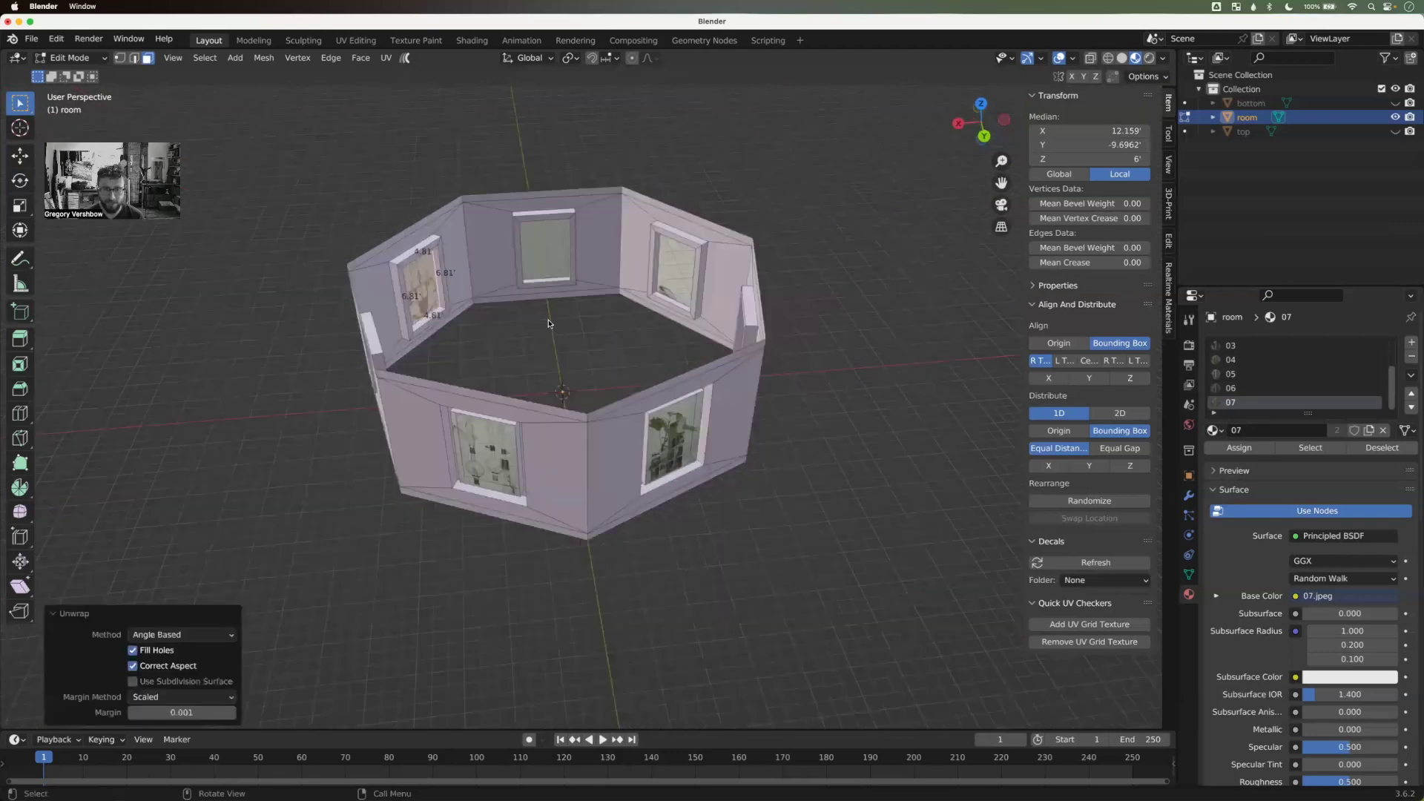
Step: UV unwrap the panel faces that carry materials 01 and 02, one at a time
{"action": "key", "text": "u"}
{"action": "left_click", "coordinate": [528, 319]}
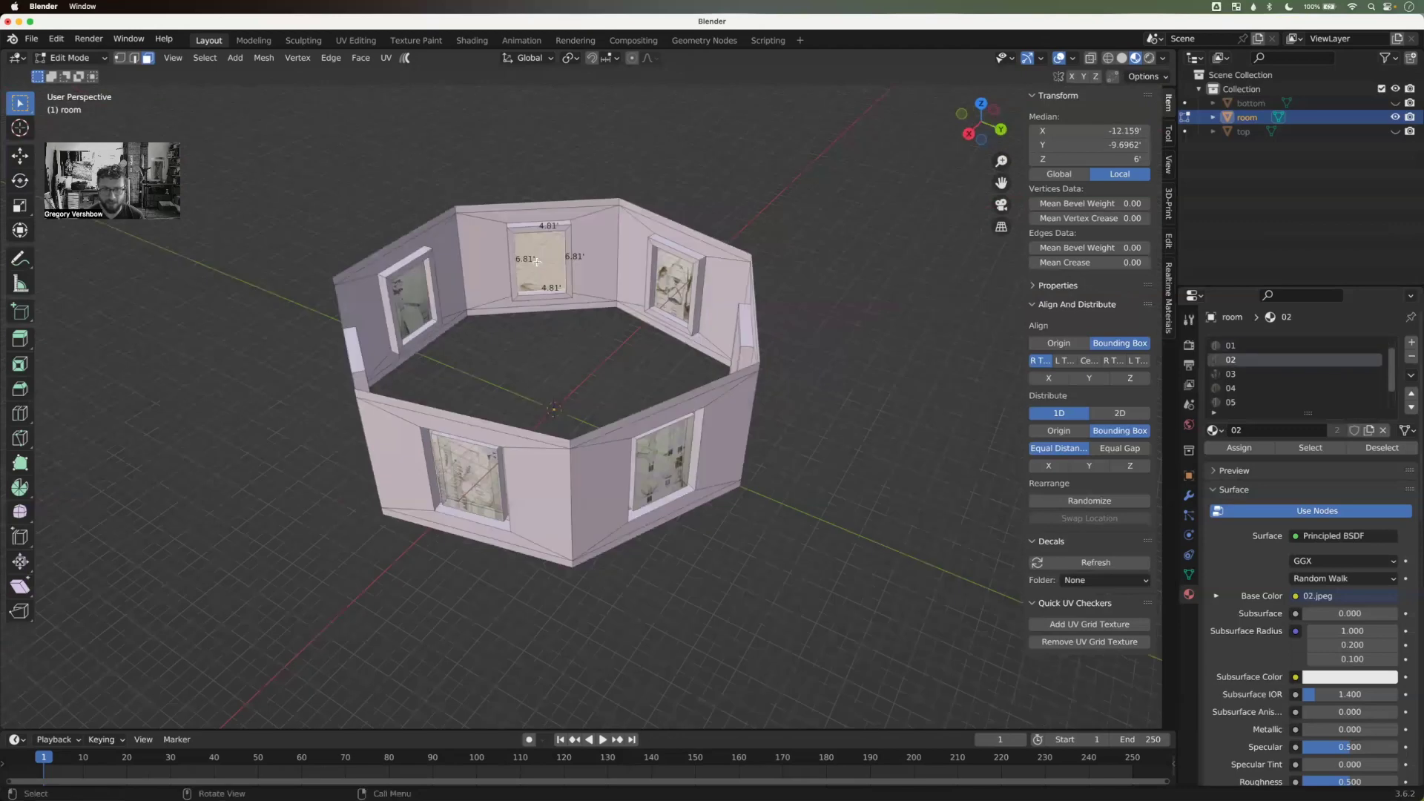
{"action": "key", "text": "u"}
{"action": "left_click", "coordinate": [537, 261]}
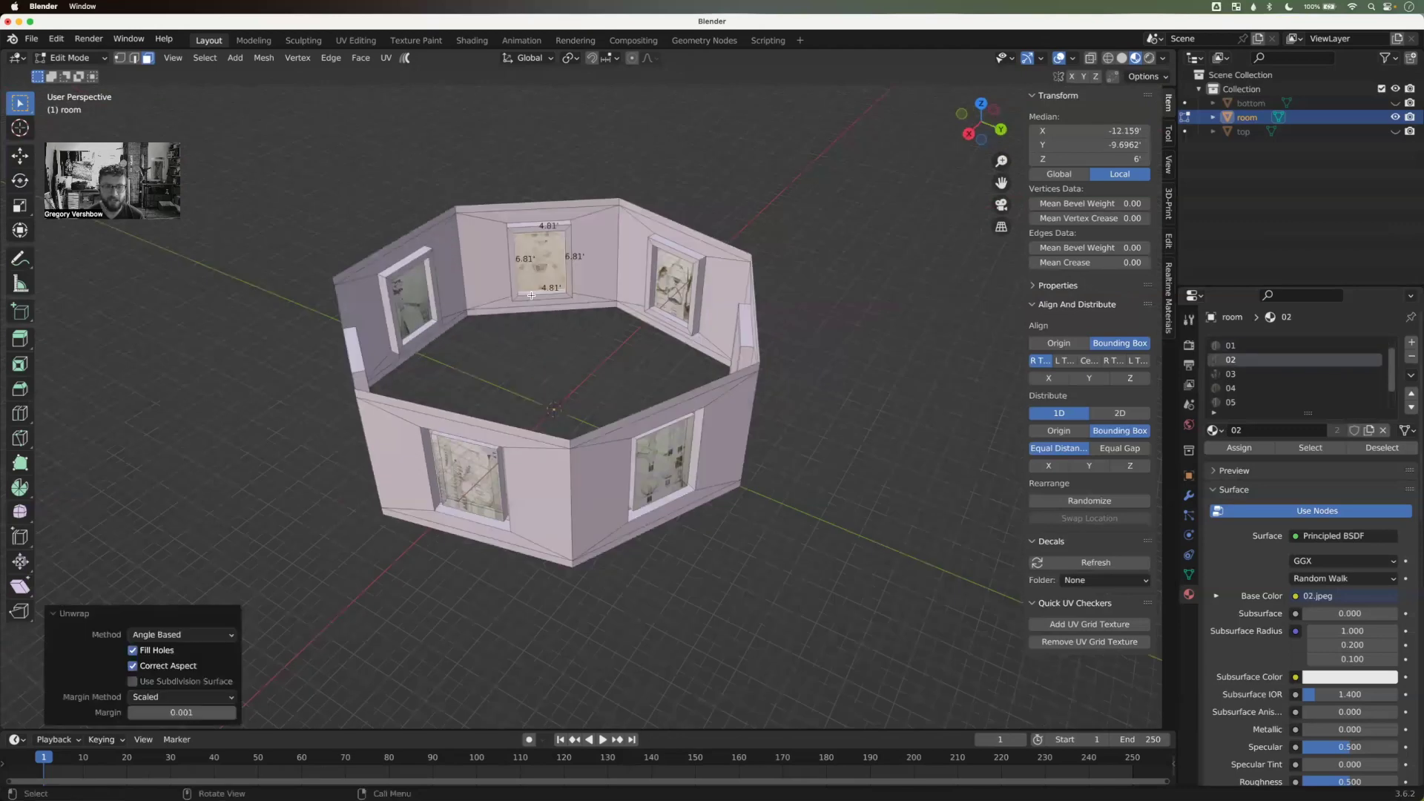
{"action": "middle_click_drag", "start_coordinate": [626, 332], "coordinate": [475, 515]}
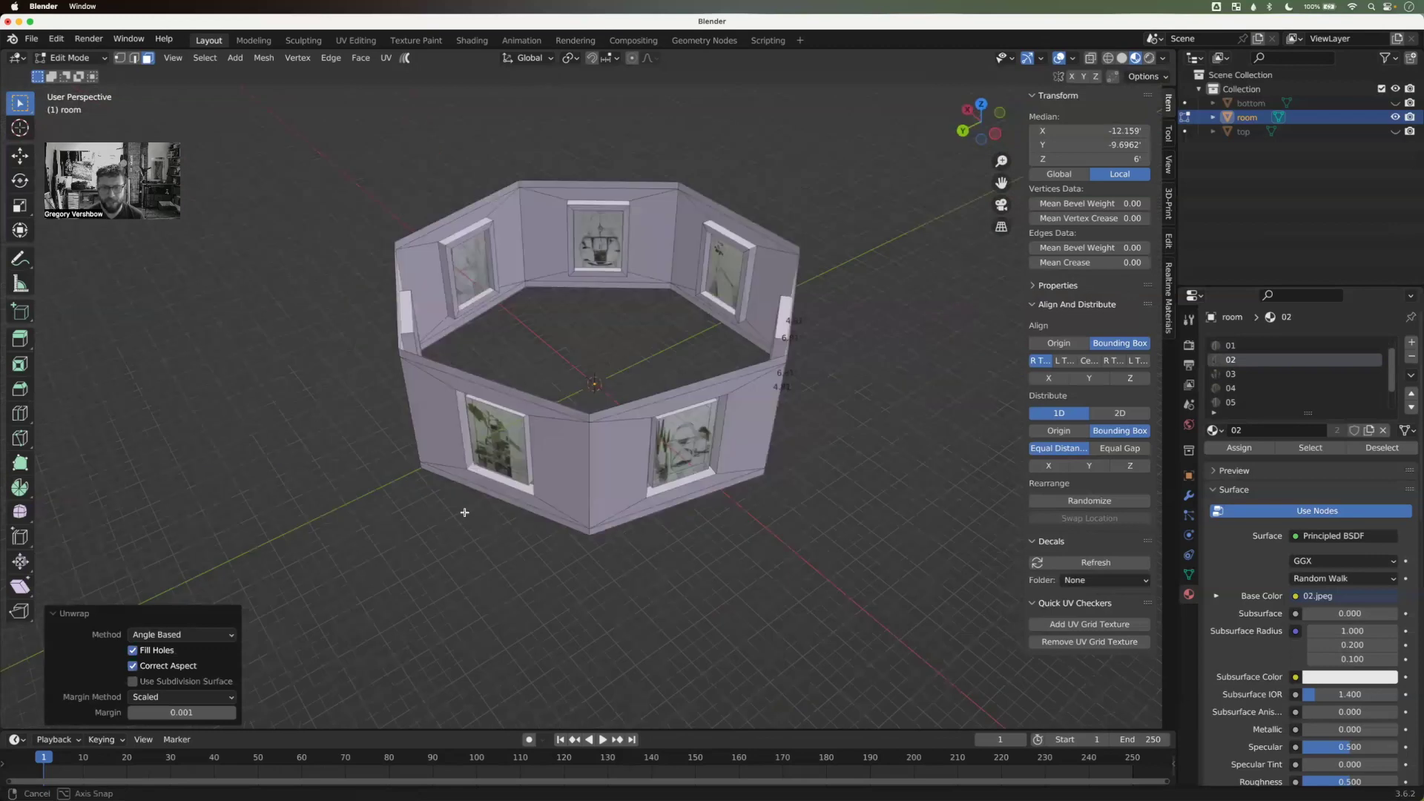
Step: Clear the face selection and examine how the framed pictures appear on the room's walls
{"action": "left_click", "coordinate": [370, 508]}
{"action": "middle_click_drag", "start_coordinate": [215, 520], "coordinate": [282, 506]}
{"action": "middle_click_drag", "start_coordinate": [745, 520], "coordinate": [656, 513]}
{"action": "scroll", "coordinate": [565, 297], "scroll_direction": "down", "scroll_amount": 4}
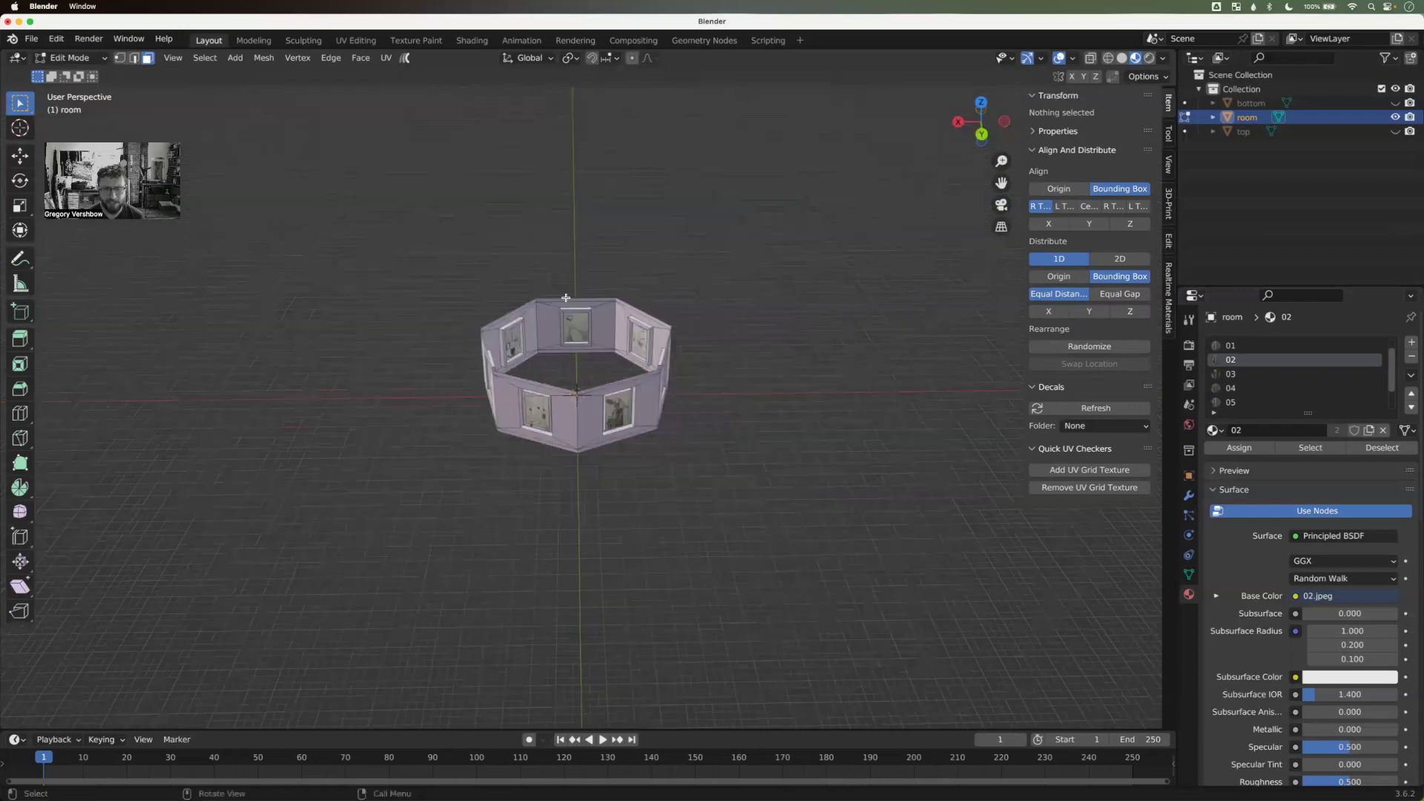
{"action": "middle_click_drag", "start_coordinate": [549, 213], "coordinate": [618, 291], "text": "ctrl"}
{"action": "scroll", "coordinate": [611, 402], "scroll_direction": "down", "scroll_amount": 5}
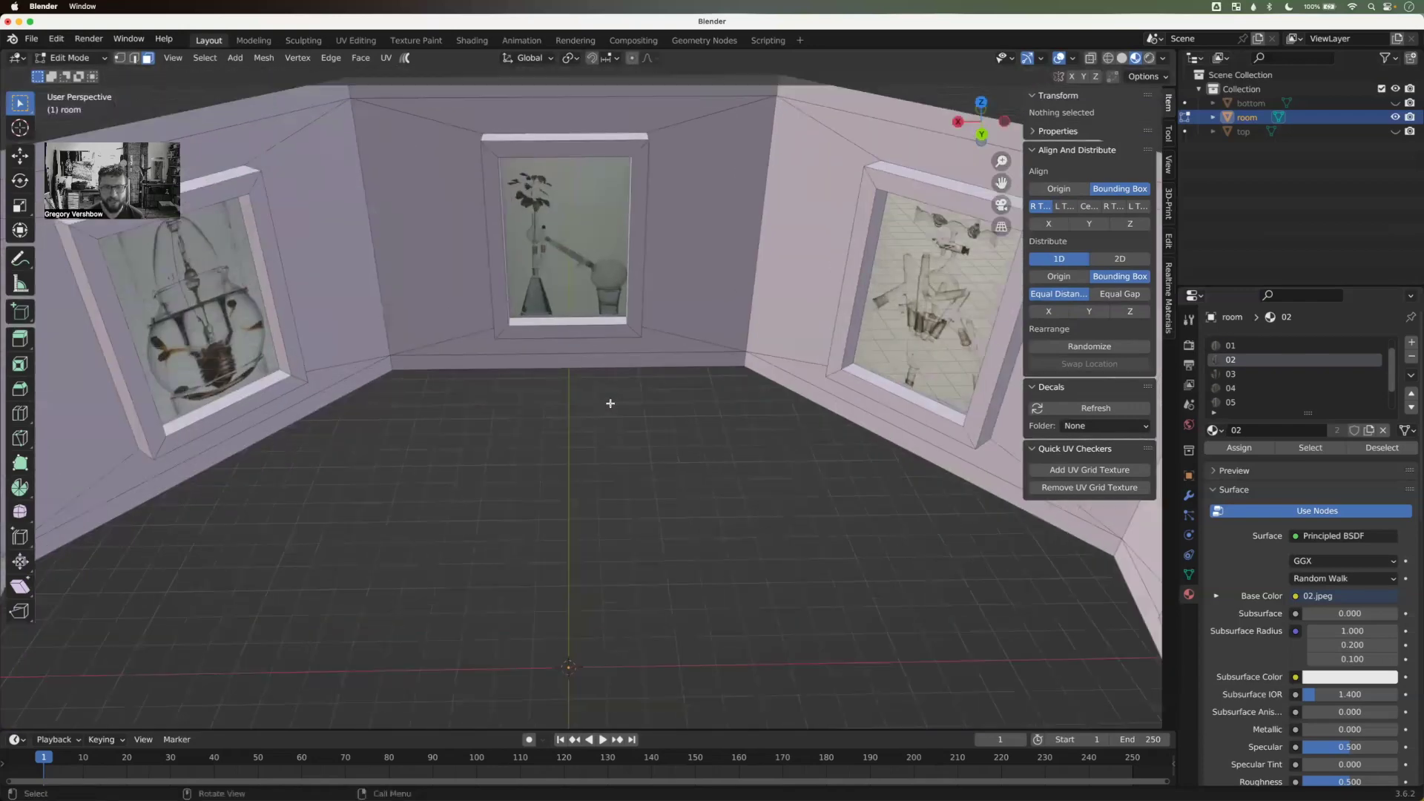
{"action": "scroll", "coordinate": [607, 406], "scroll_direction": "up", "scroll_amount": 6}
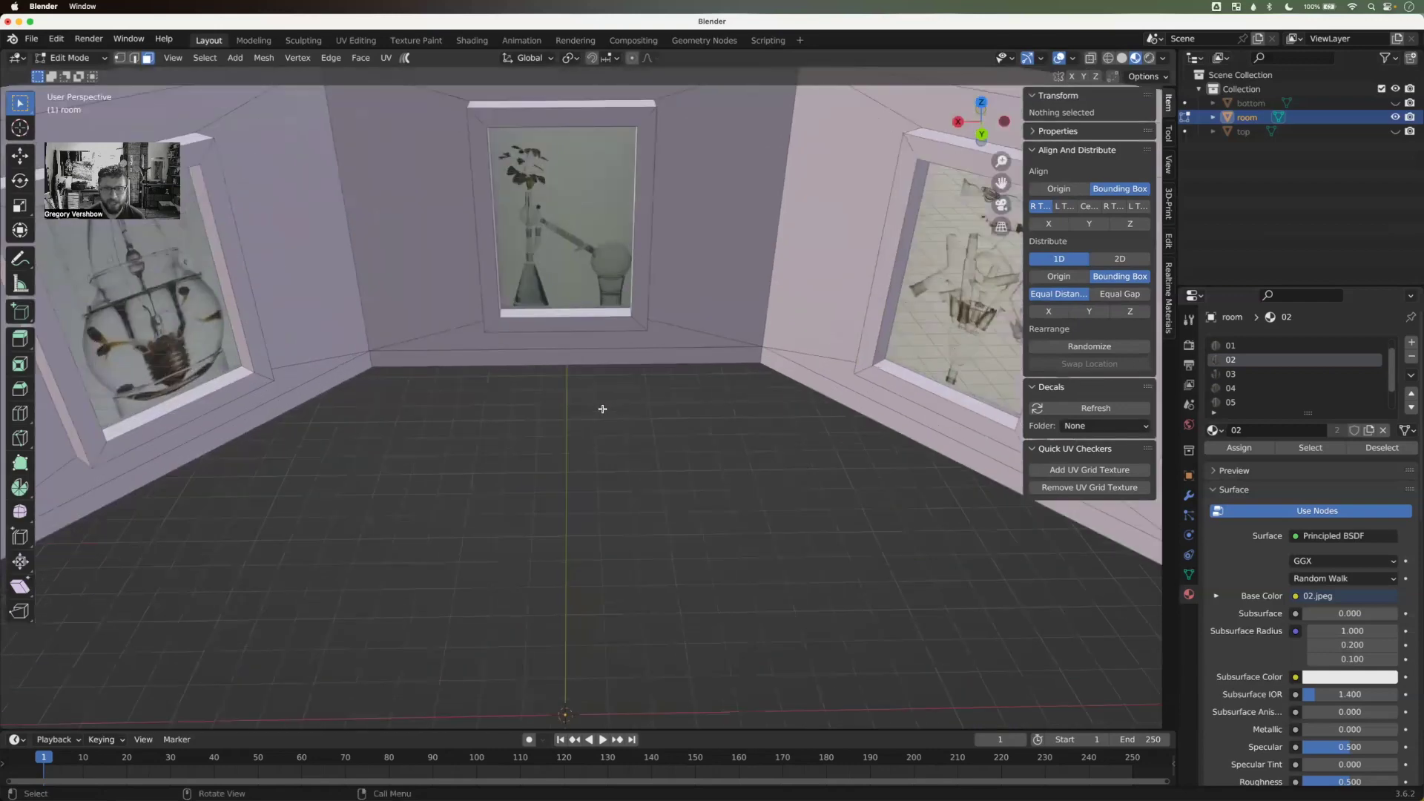
{"action": "scroll", "coordinate": [602, 404], "scroll_direction": "up", "scroll_amount": 2}
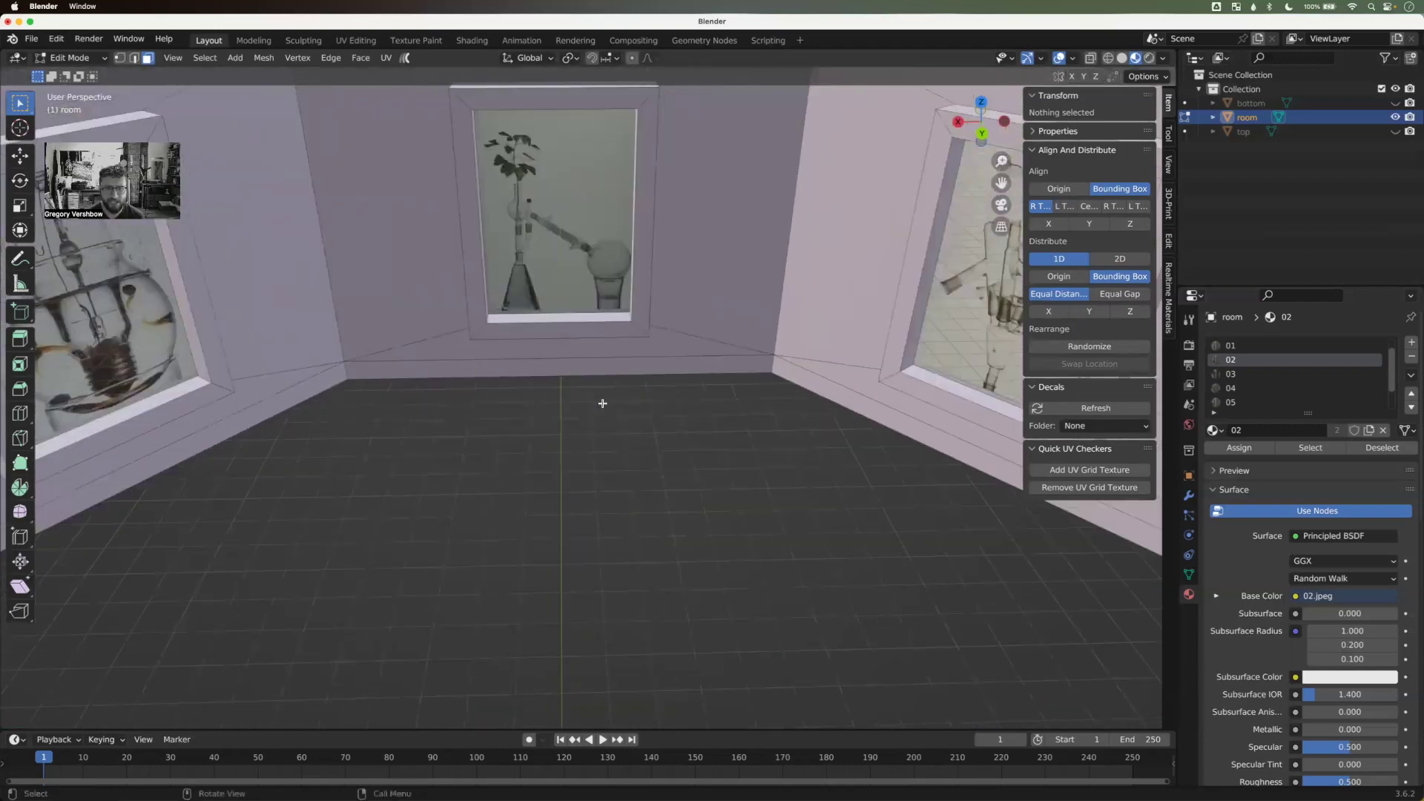
{"action": "scroll", "coordinate": [603, 403], "scroll_direction": "down", "scroll_amount": 5}
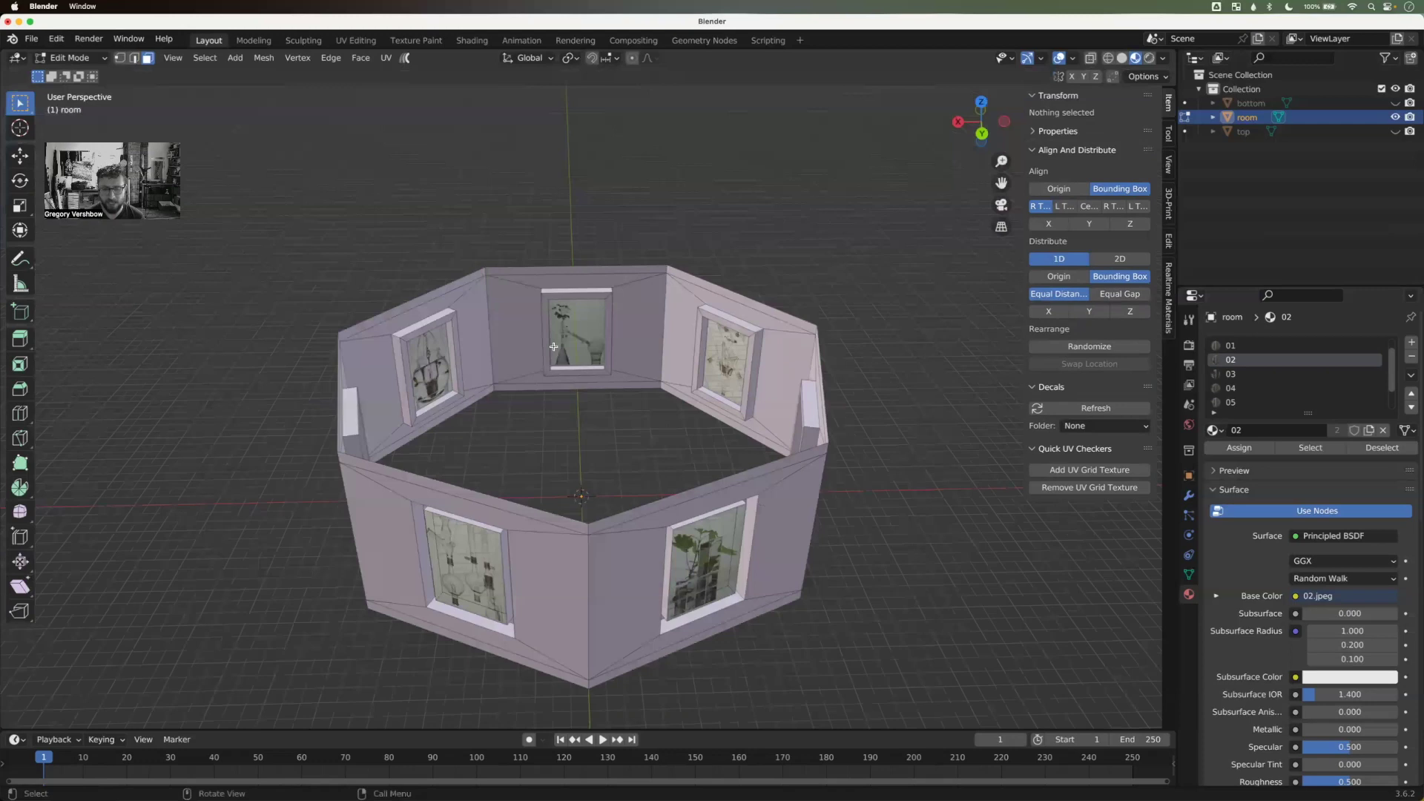
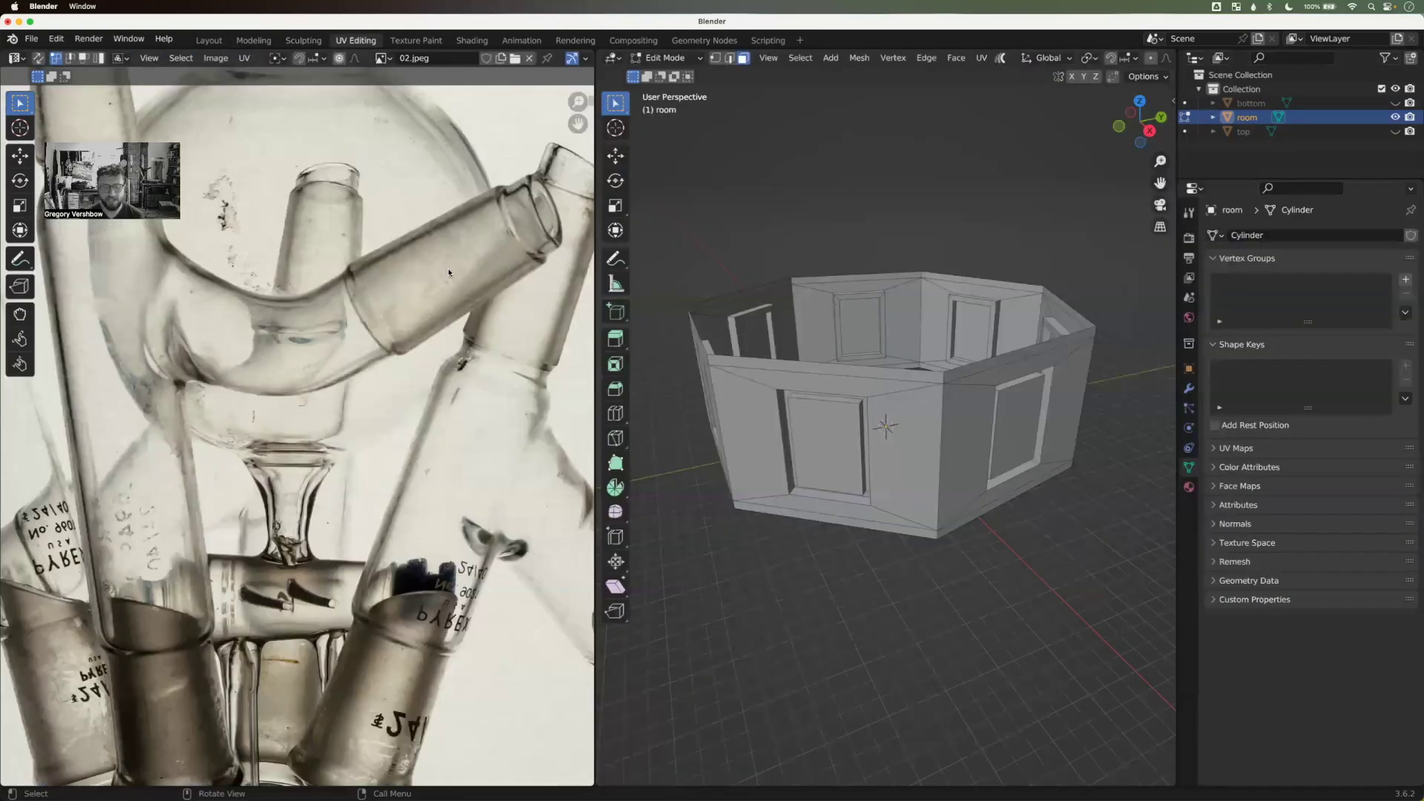
Step: Set the 3D viewport in the UV Editing workspace to Material Preview shading
{"action": "scroll", "coordinate": [376, 380], "scroll_direction": "down", "scroll_amount": 4}
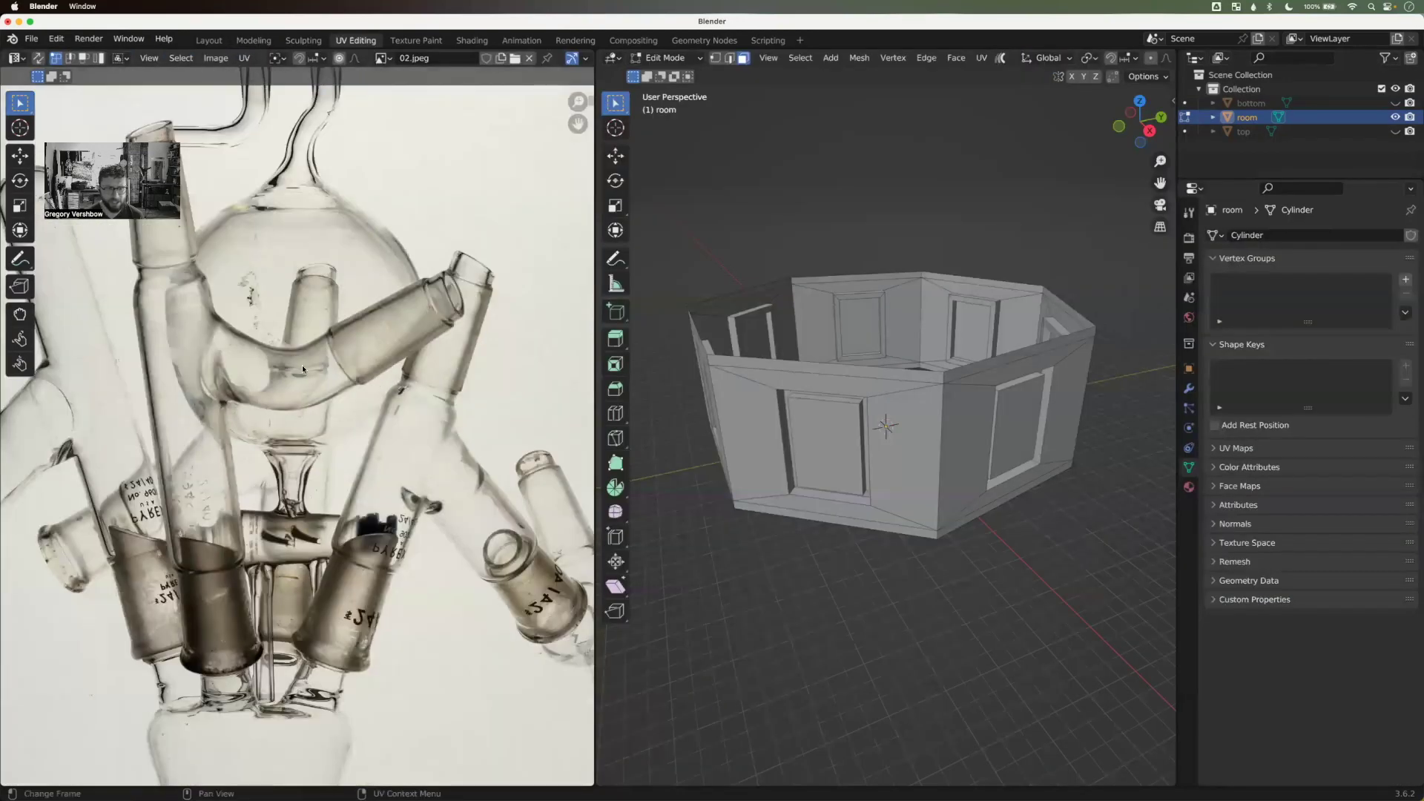
{"action": "scroll", "coordinate": [320, 363], "scroll_direction": "down", "scroll_amount": 3}
{"action": "scroll", "coordinate": [320, 363], "scroll_direction": "up", "scroll_amount": 4}
{"action": "scroll", "coordinate": [315, 359], "scroll_direction": "down", "scroll_amount": 2}
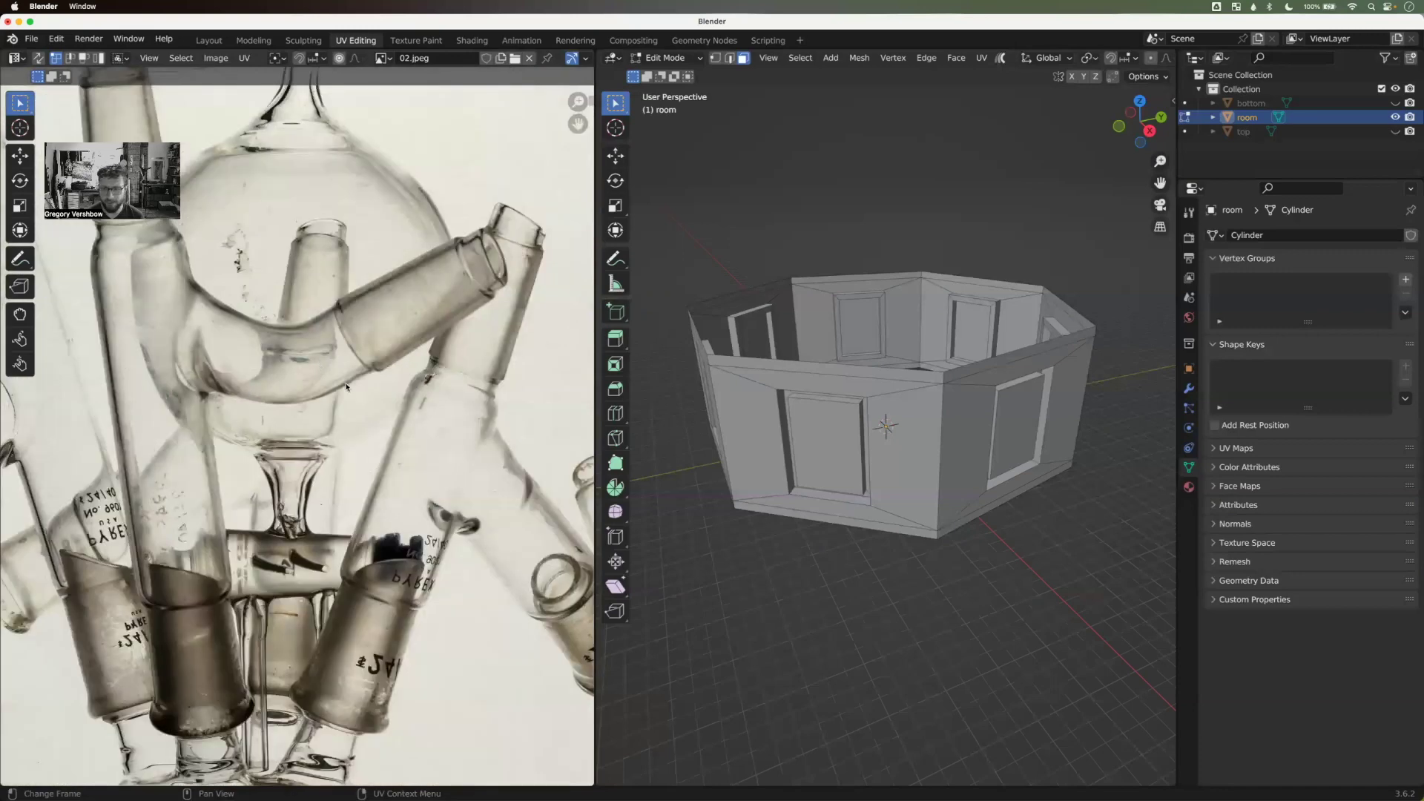
{"action": "scroll", "coordinate": [314, 358], "scroll_direction": "down", "scroll_amount": 1}
{"action": "middle_click_drag", "start_coordinate": [994, 227], "coordinate": [953, 297]}
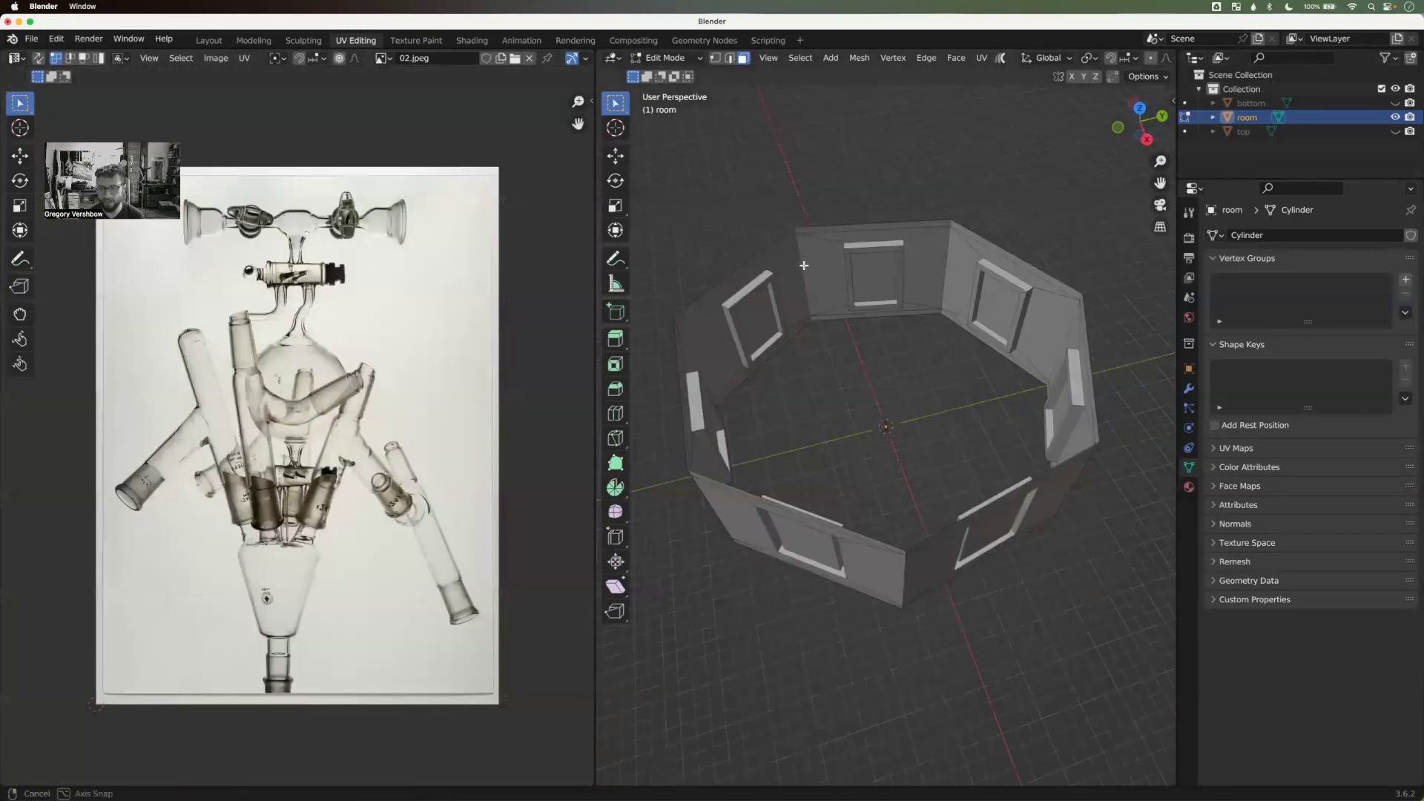
{"action": "middle_click_drag", "start_coordinate": [769, 251], "coordinate": [795, 203]}
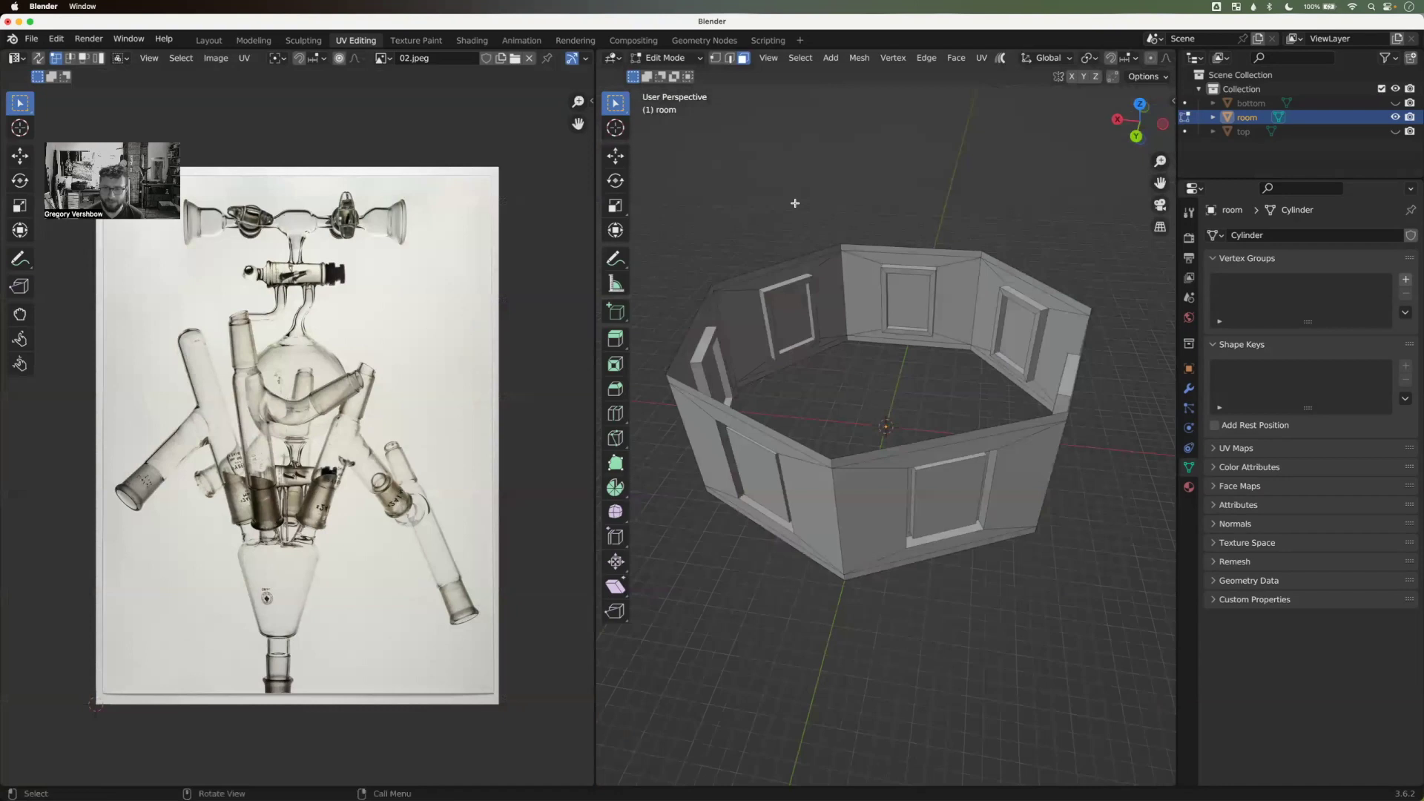
{"action": "key", "text": "z"}
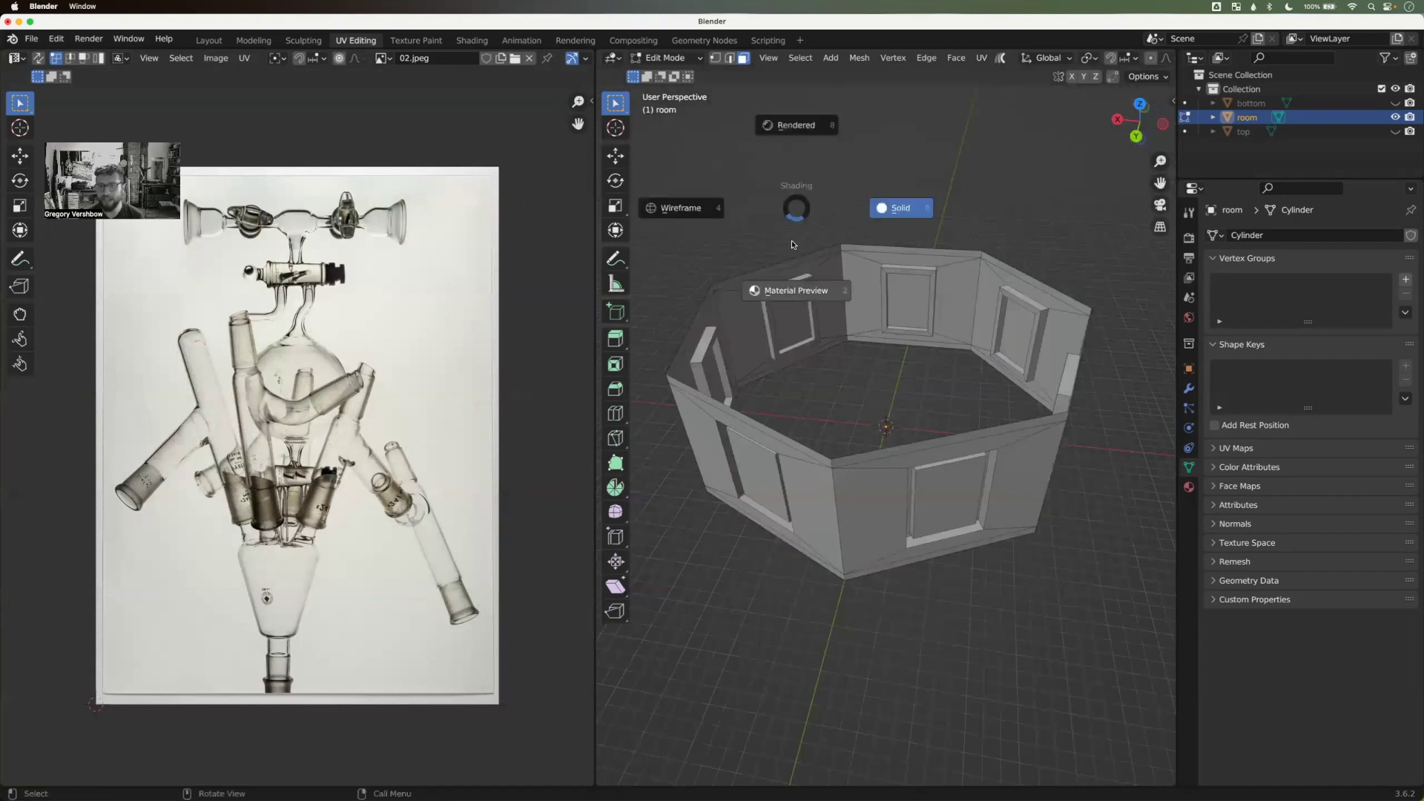
{"action": "left_click", "coordinate": [785, 291]}
Step: Select the framed picture face textured with 05.jpeg and all of its UVs
{"action": "mouse_move", "coordinate": [939, 595]}
{"action": "middle_mouse_down"}
{"action": "mouse_move", "coordinate": [787, 576]}
{"action": "mouse_move", "coordinate": [763, 588]}
{"action": "mouse_move", "coordinate": [774, 319]}
{"action": "middle_mouse_up"}
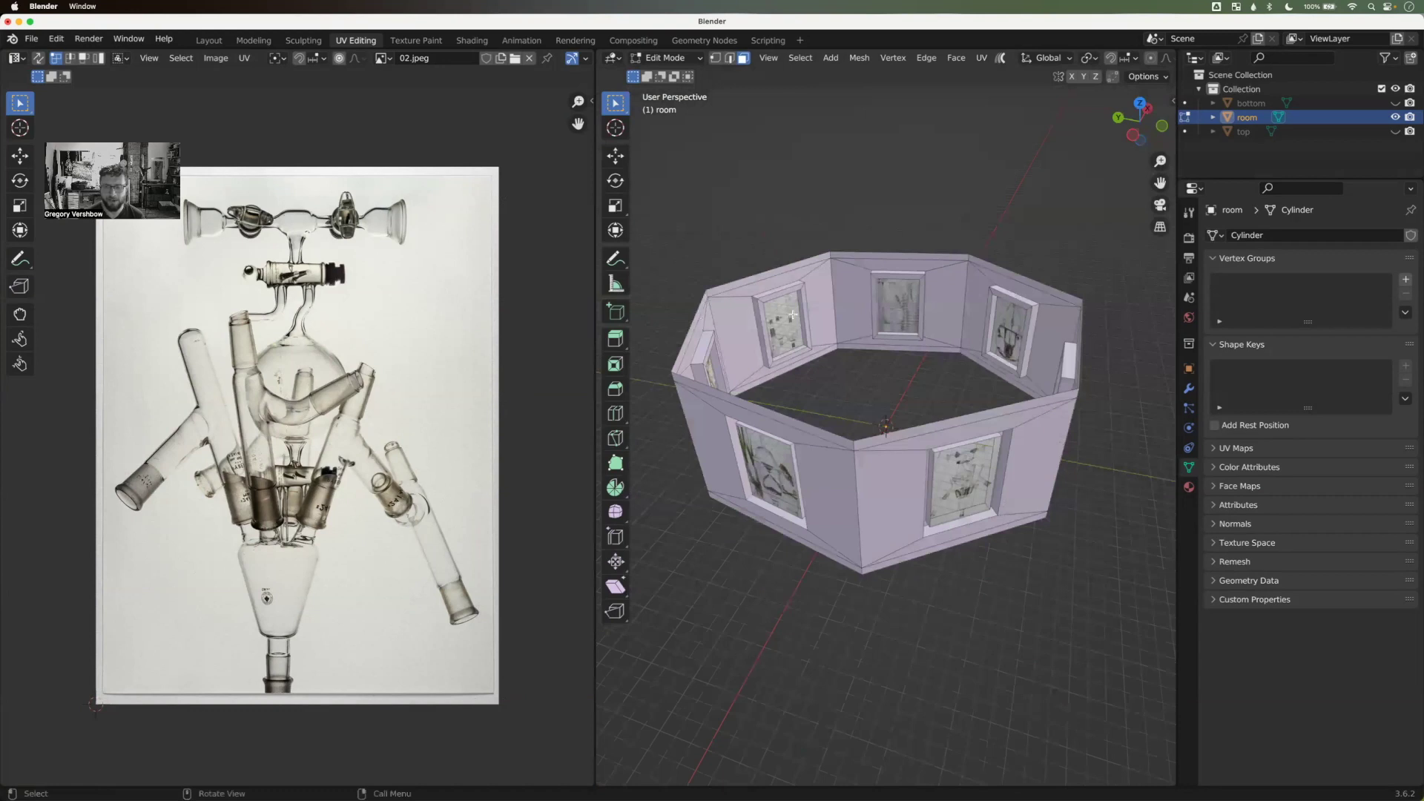
{"action": "left_click", "coordinate": [784, 331]}
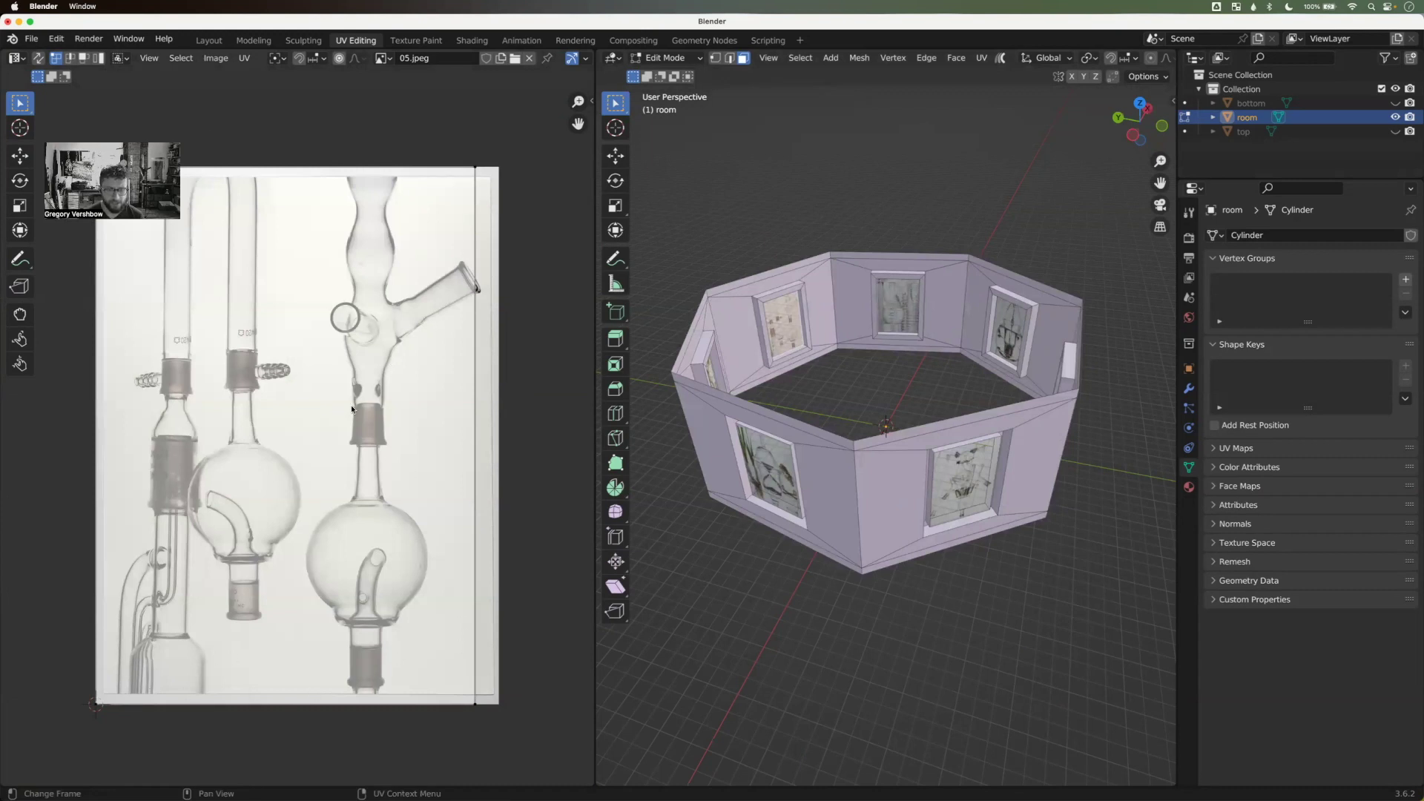
{"action": "key", "text": "a"}
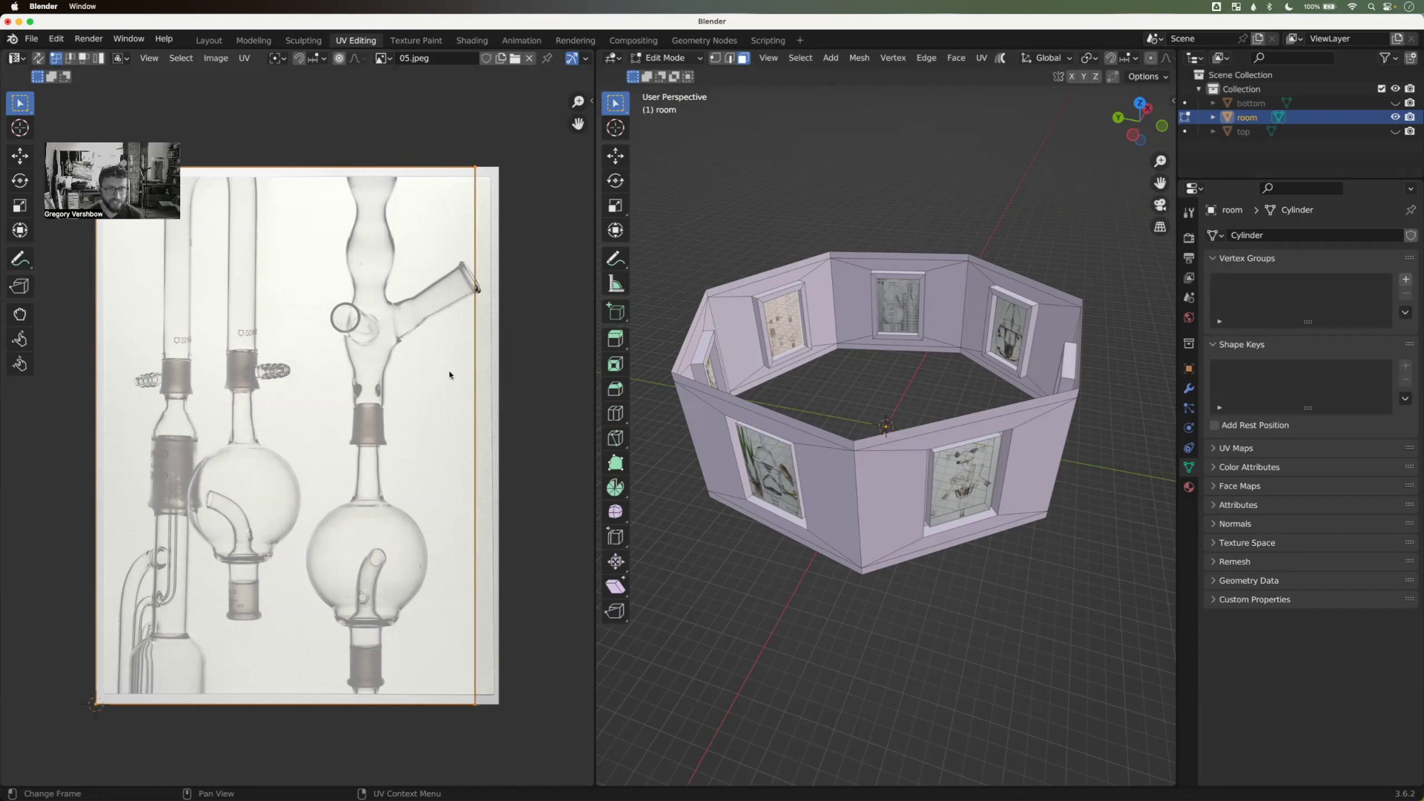
Step: Try moving the whole UV island across the 05.jpeg image while viewing the framed picture up close
{"action": "middle_click_drag", "start_coordinate": [857, 613], "coordinate": [780, 607]}
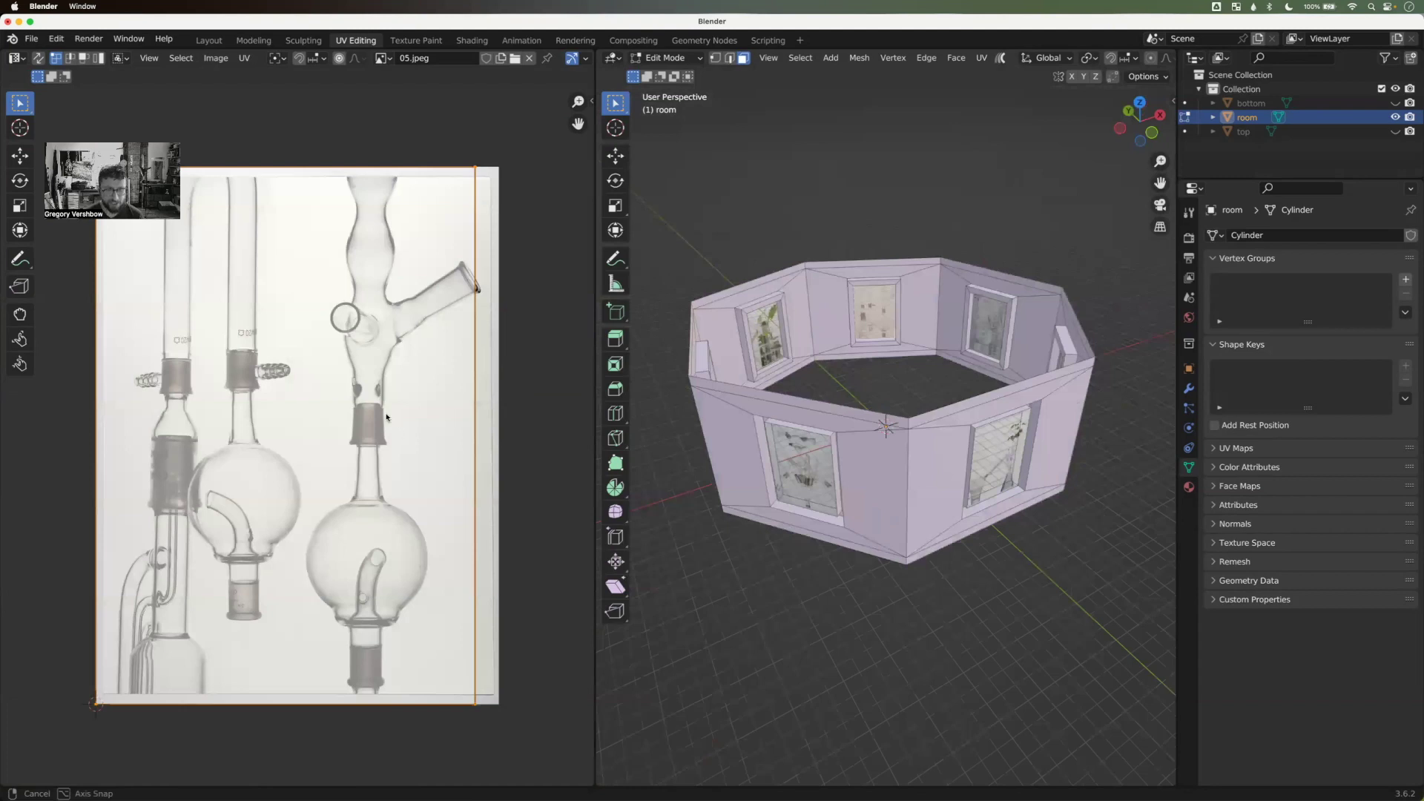
{"action": "key", "text": "g"}
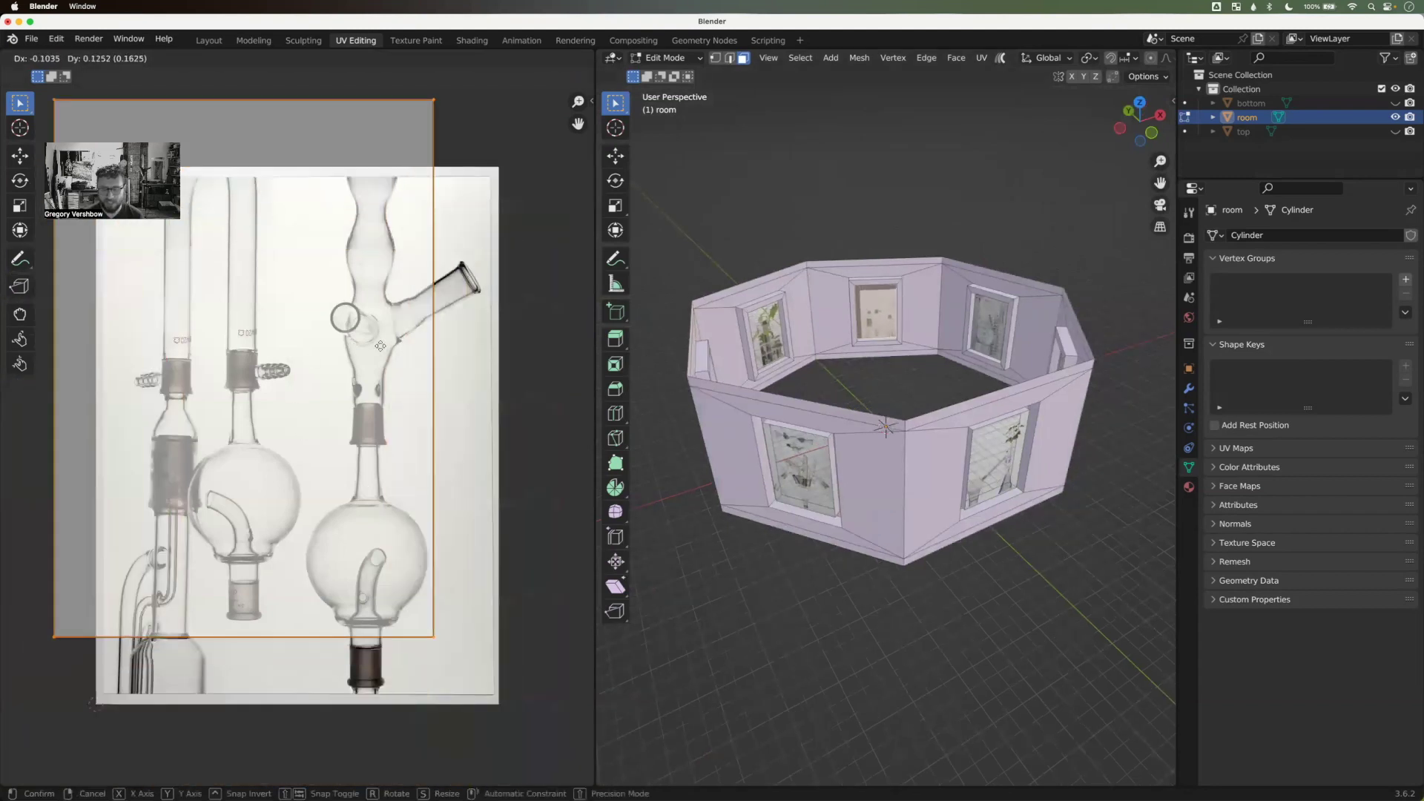
{"action": "left_click", "coordinate": [422, 413]}
{"action": "scroll", "coordinate": [839, 333], "scroll_direction": "up", "scroll_amount": 2}
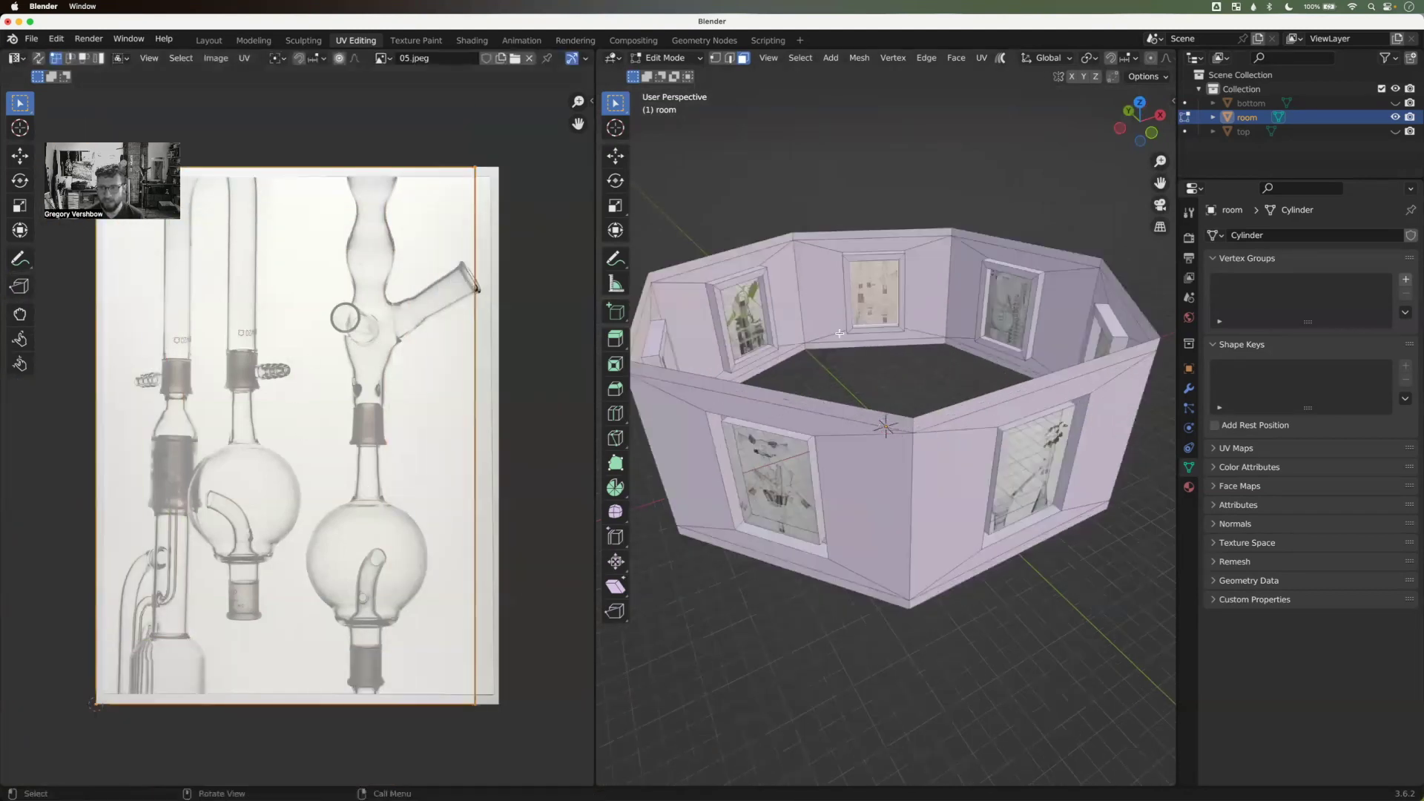
{"action": "mouse_move", "coordinate": [840, 318]}
{"action": "middle_mouse_down", "text": "ctrl"}
{"action": "mouse_move", "coordinate": [861, 385]}
{"action": "mouse_move", "coordinate": [862, 335]}
{"action": "mouse_move", "coordinate": [861, 426]}
{"action": "mouse_move", "coordinate": [865, 319]}
{"action": "middle_mouse_up", "text": "ctrl"}
{"action": "key", "text": "g"}
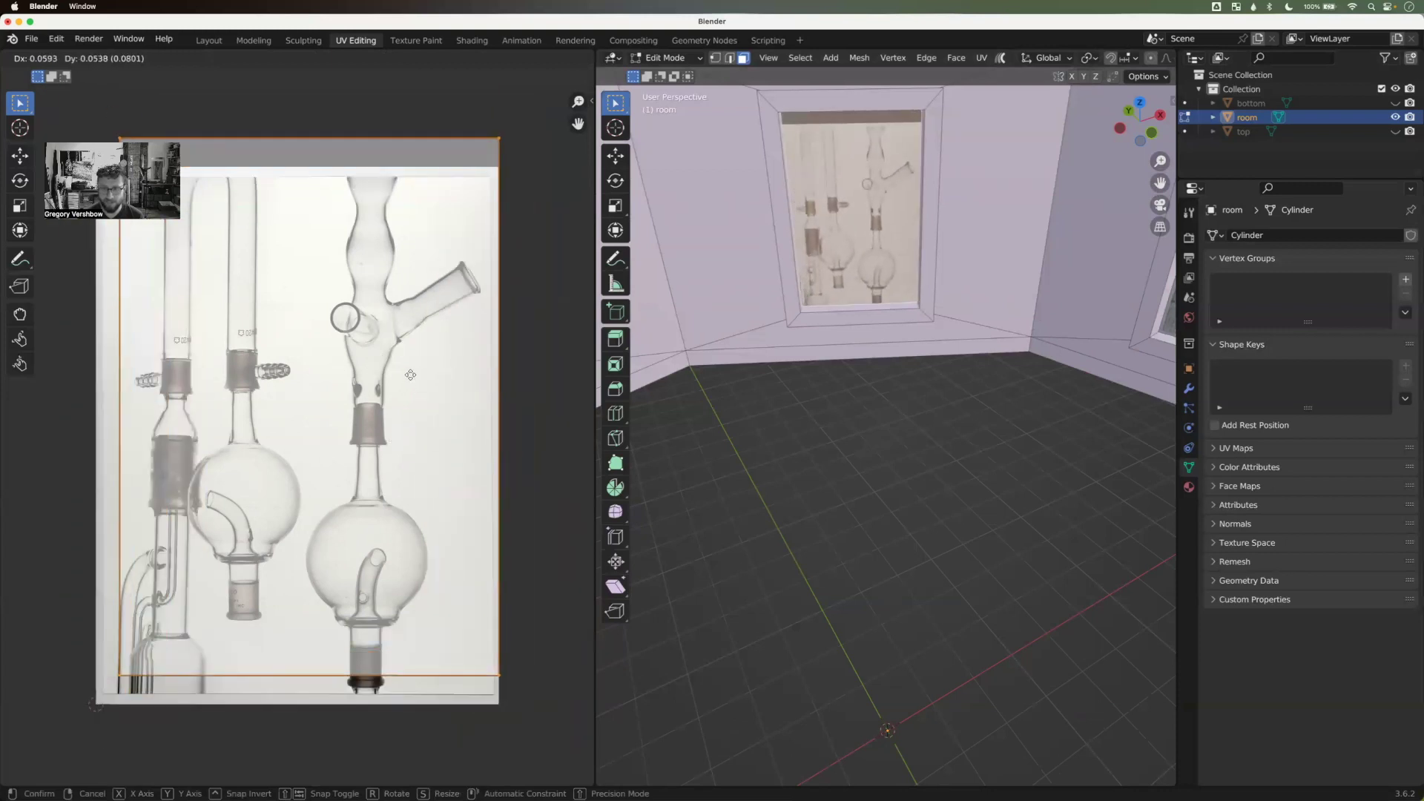
{"action": "left_click", "coordinate": [411, 378]}
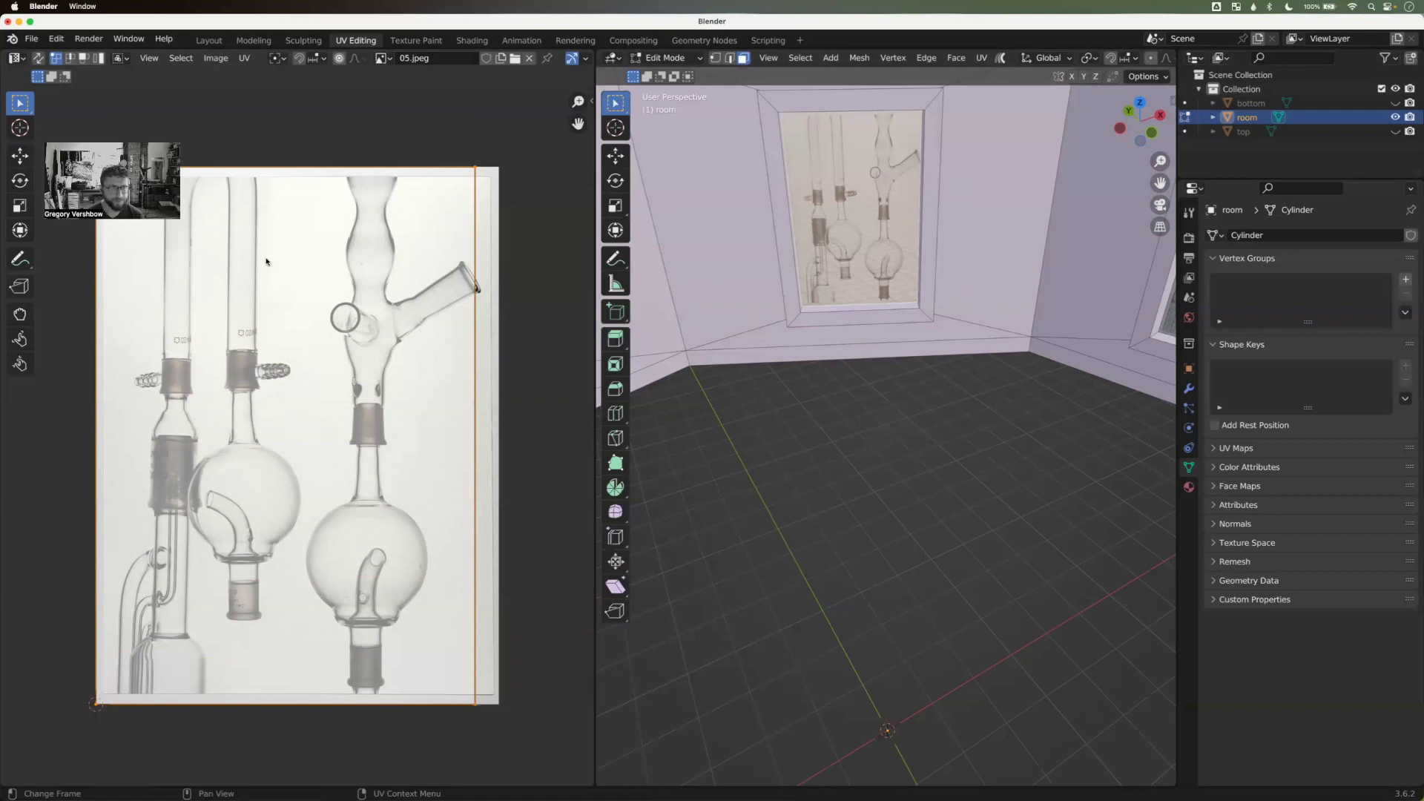
Step: Select the UV island's right edge in edge mode and move it about 0.058 along X to the right border of 05.jpeg
{"action": "key", "text": "2"}
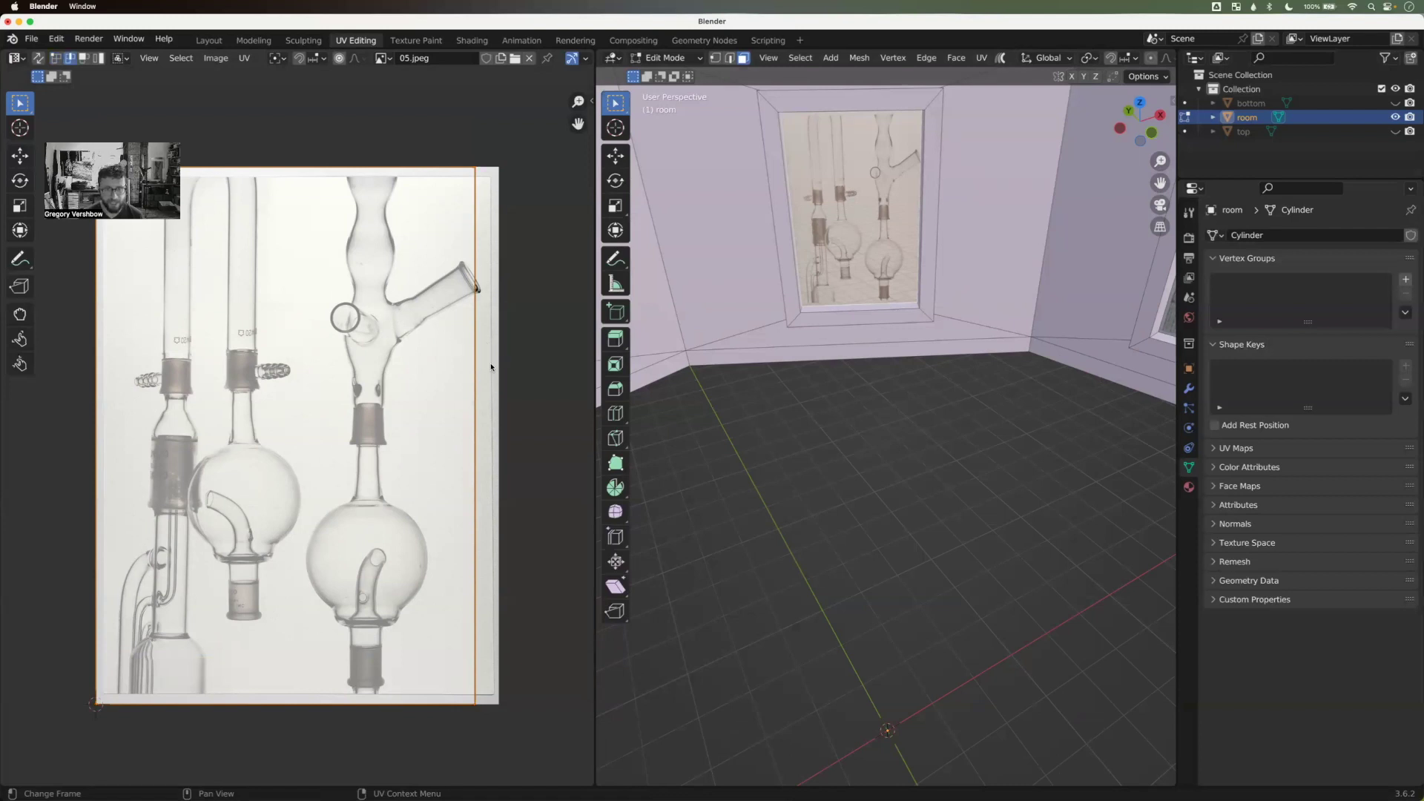
{"action": "left_click", "coordinate": [536, 373]}
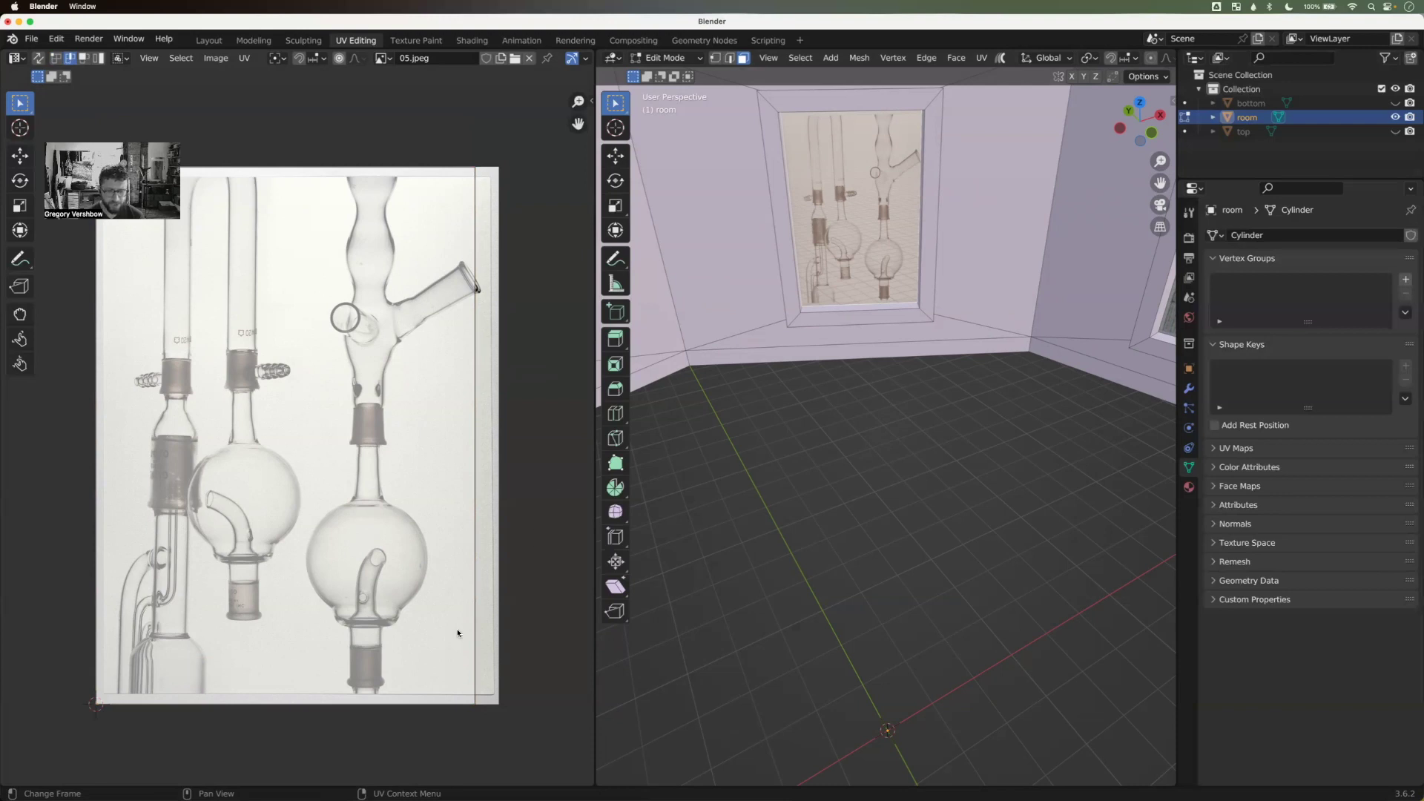
{"action": "left_click", "coordinate": [475, 361]}
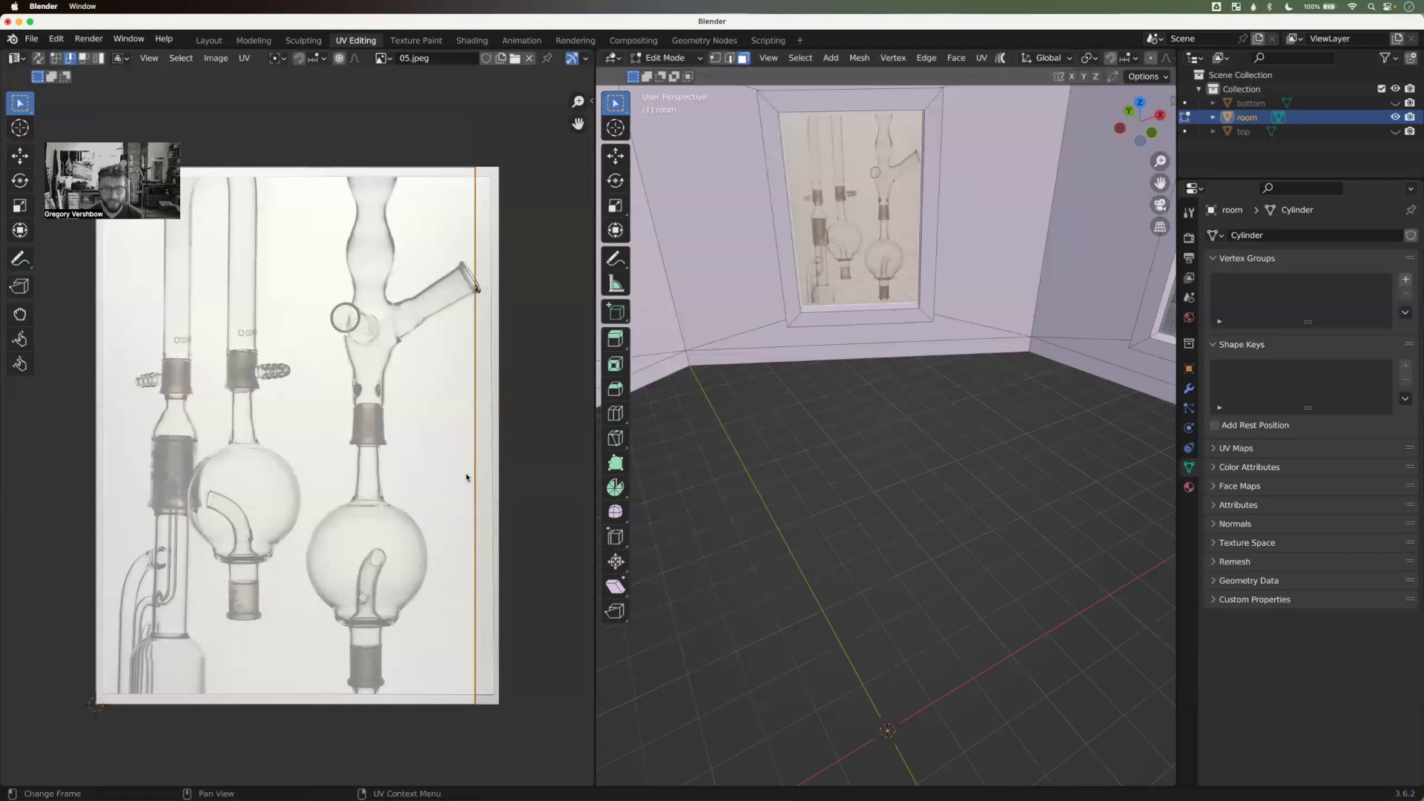
{"action": "key", "text": "g"}
{"action": "key", "text": "x"}
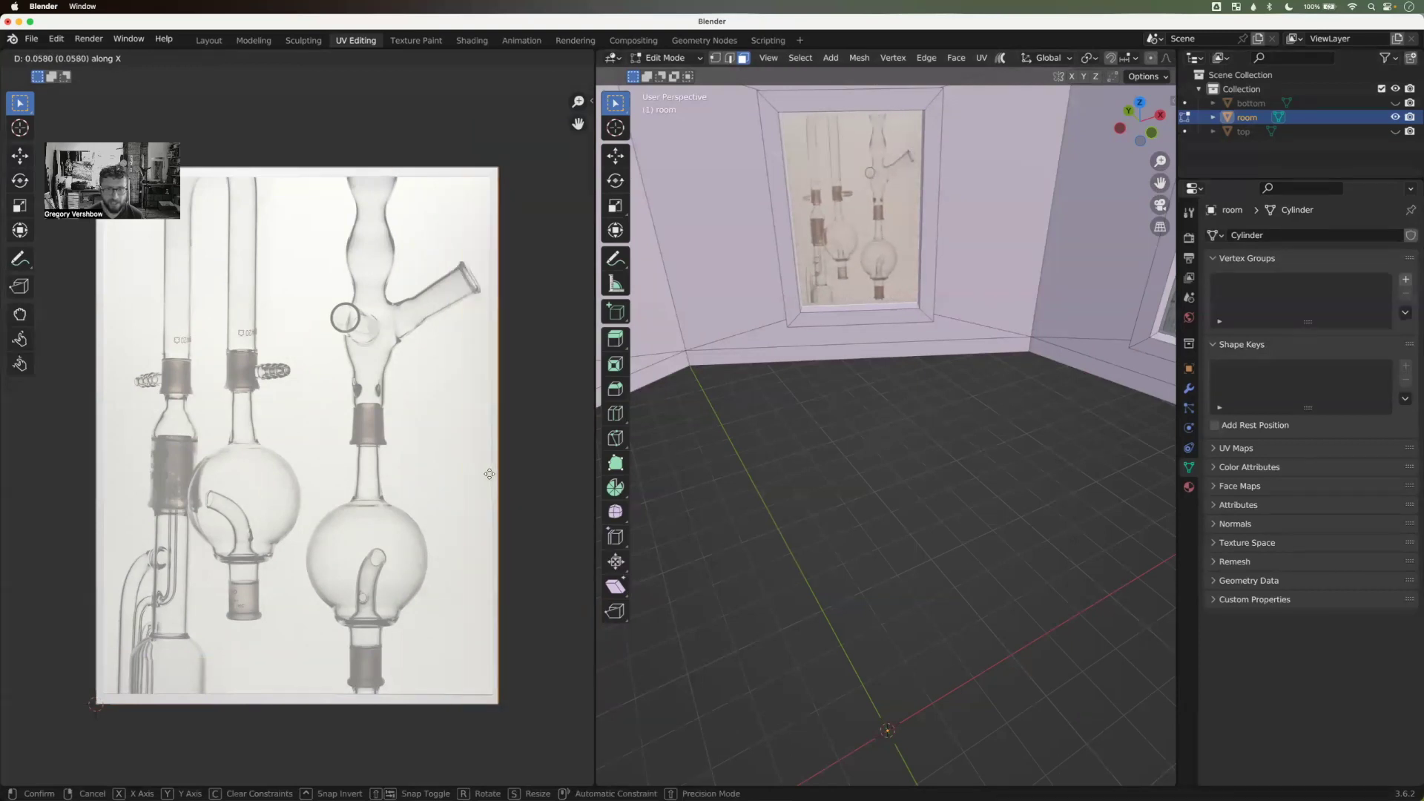
{"action": "left_click", "coordinate": [489, 473]}
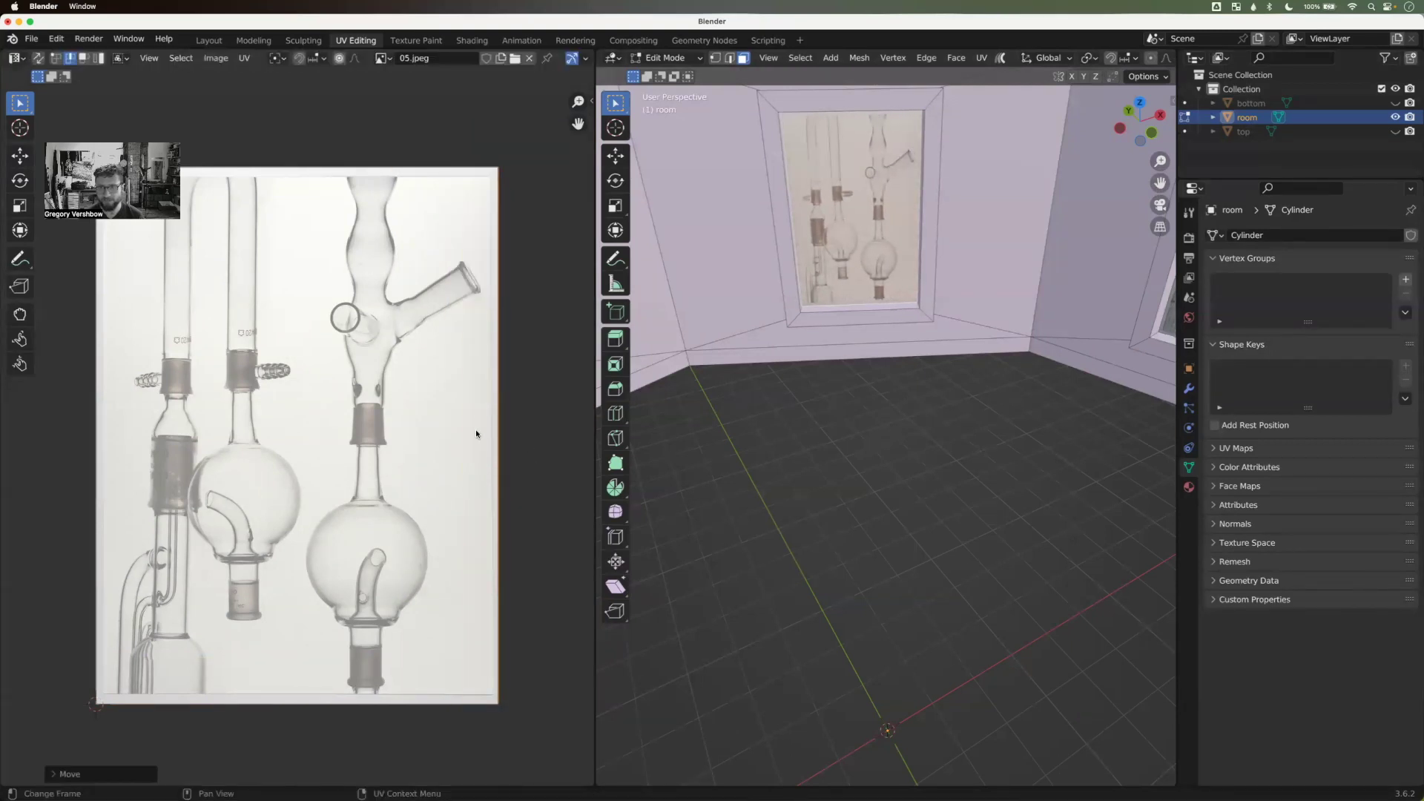
{"action": "middle_click_drag", "start_coordinate": [808, 465], "coordinate": [763, 414]}
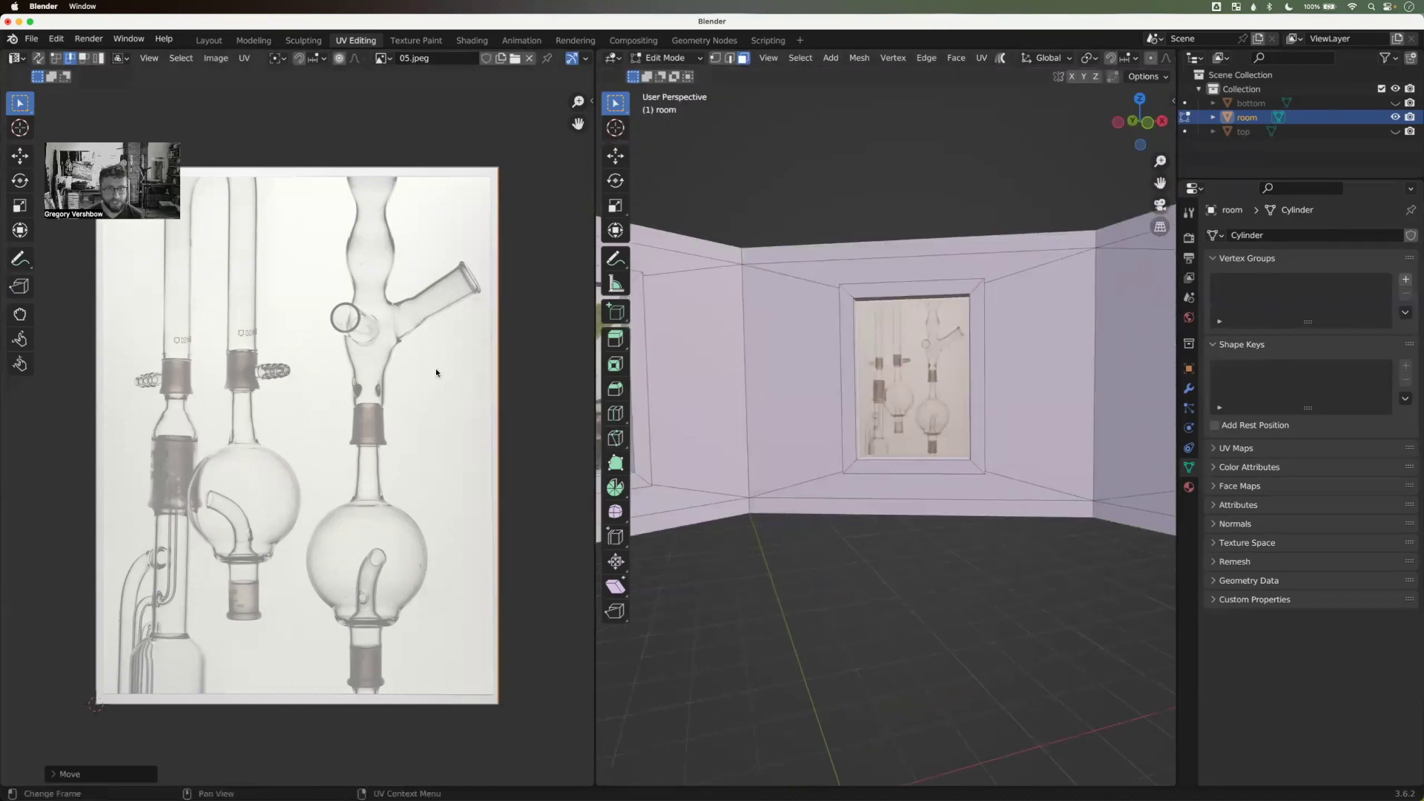
{"action": "scroll", "coordinate": [436, 373], "scroll_direction": "up", "scroll_amount": 3}
{"action": "scroll", "coordinate": [436, 373], "scroll_direction": "down", "scroll_amount": 3}
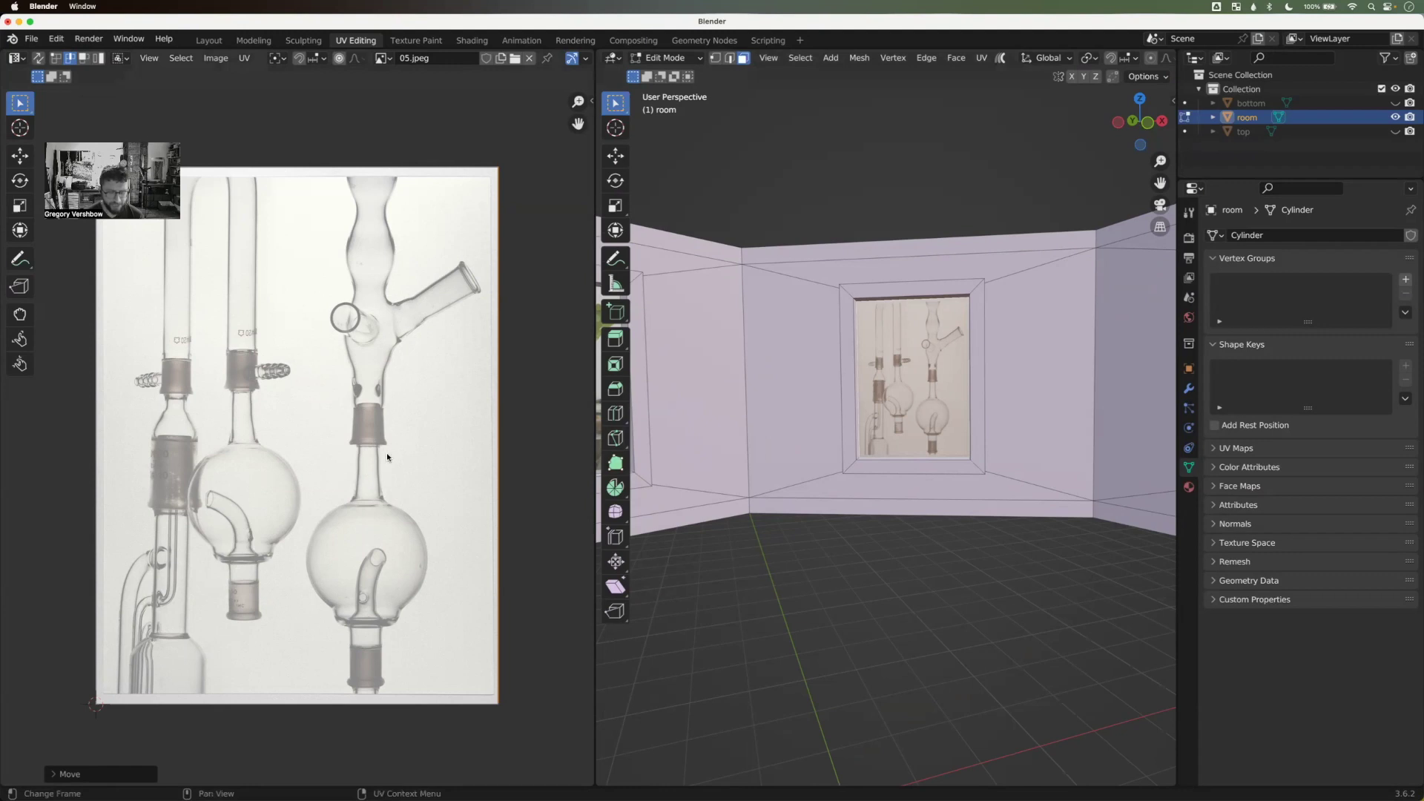
Step: Try rotating the entire 05.jpeg UV island by 180 degrees
{"action": "key", "text": "a"}
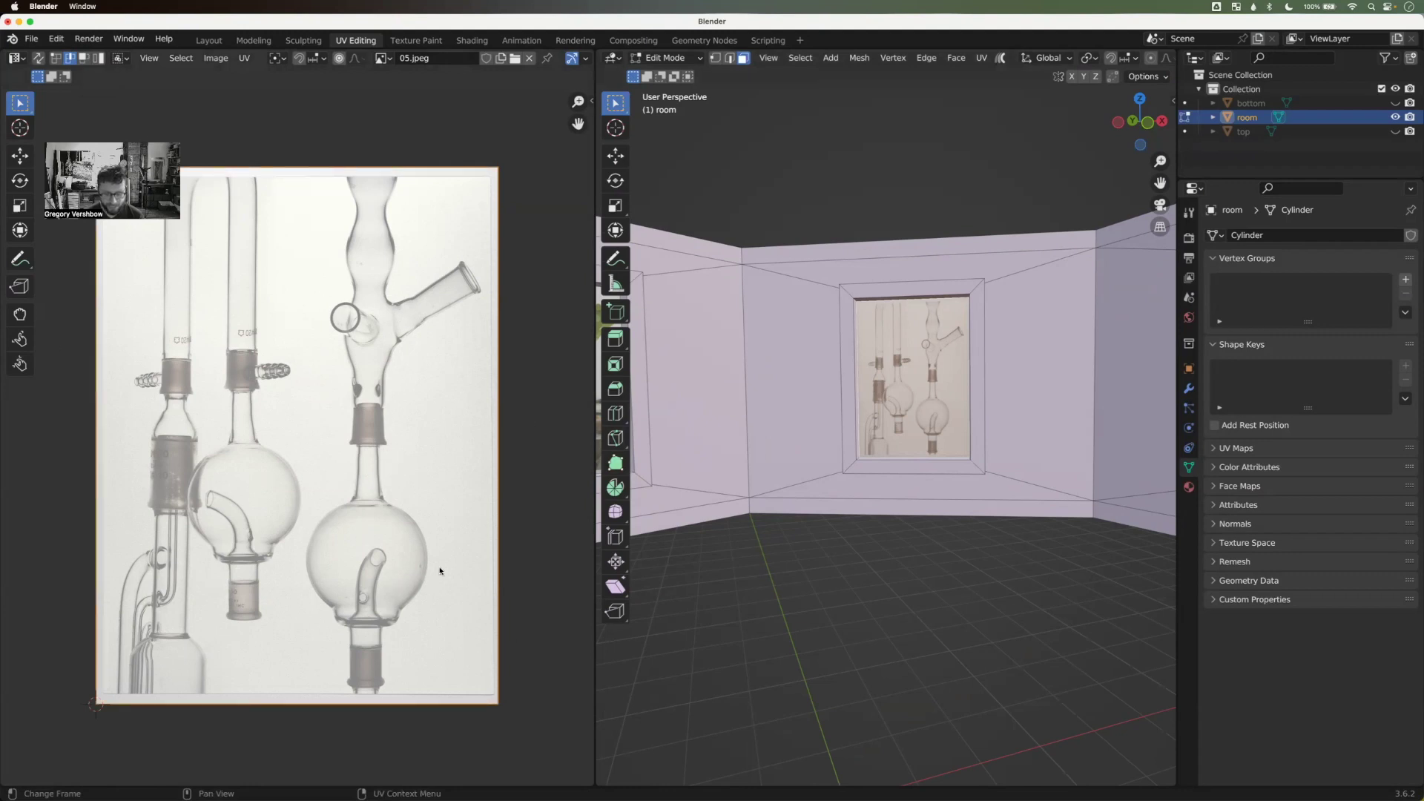
{"action": "key", "text": "r"}
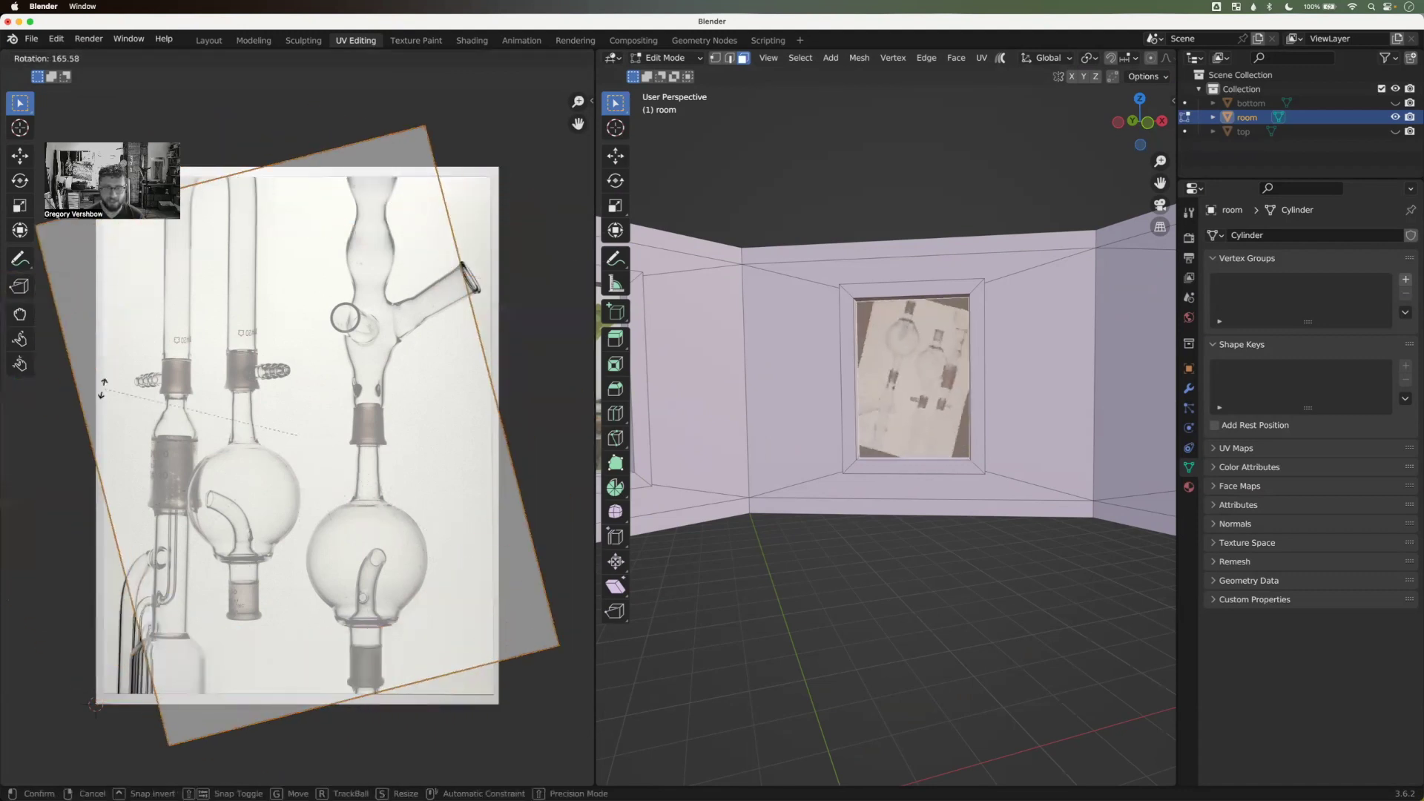
{"action": "type", "text": "180"}
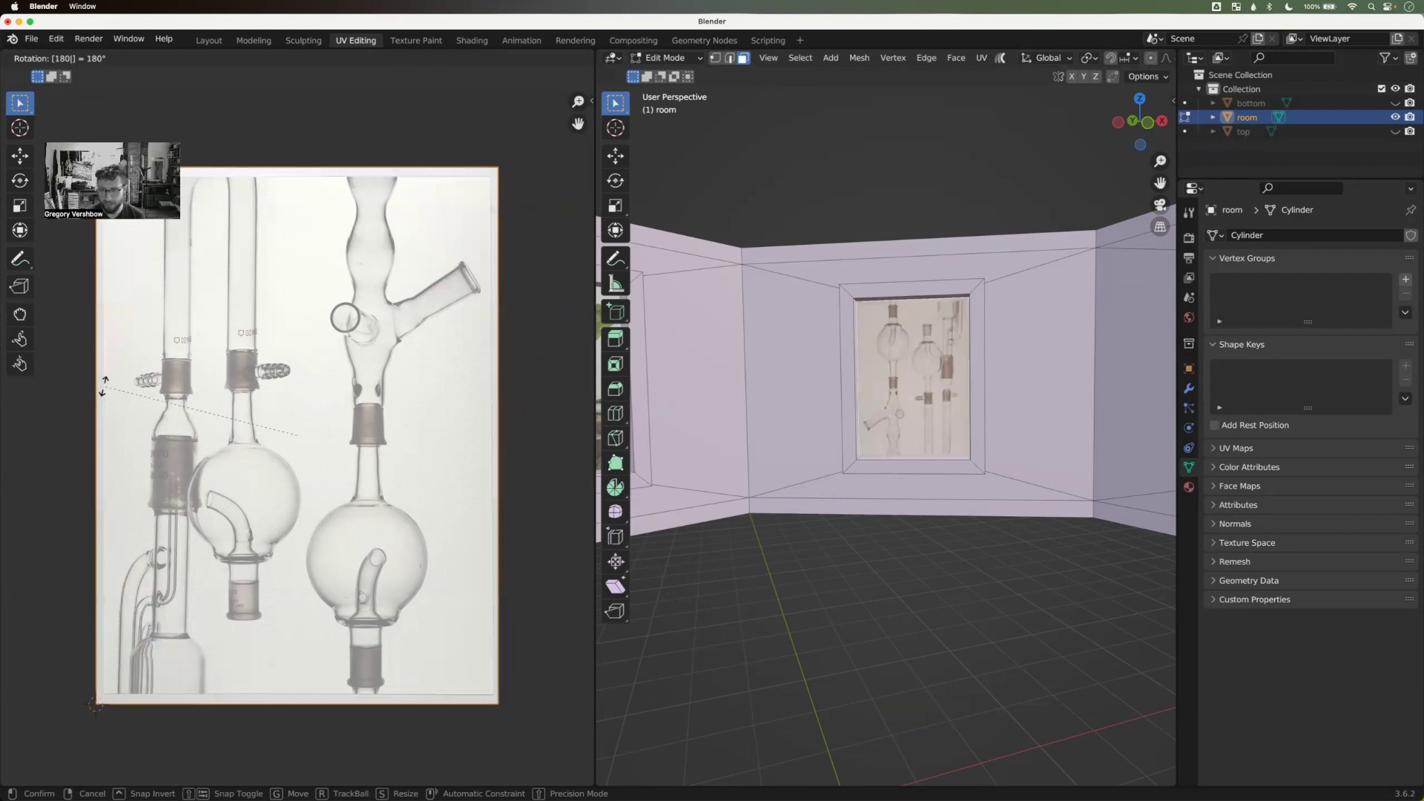
{"action": "key", "text": "Return"}
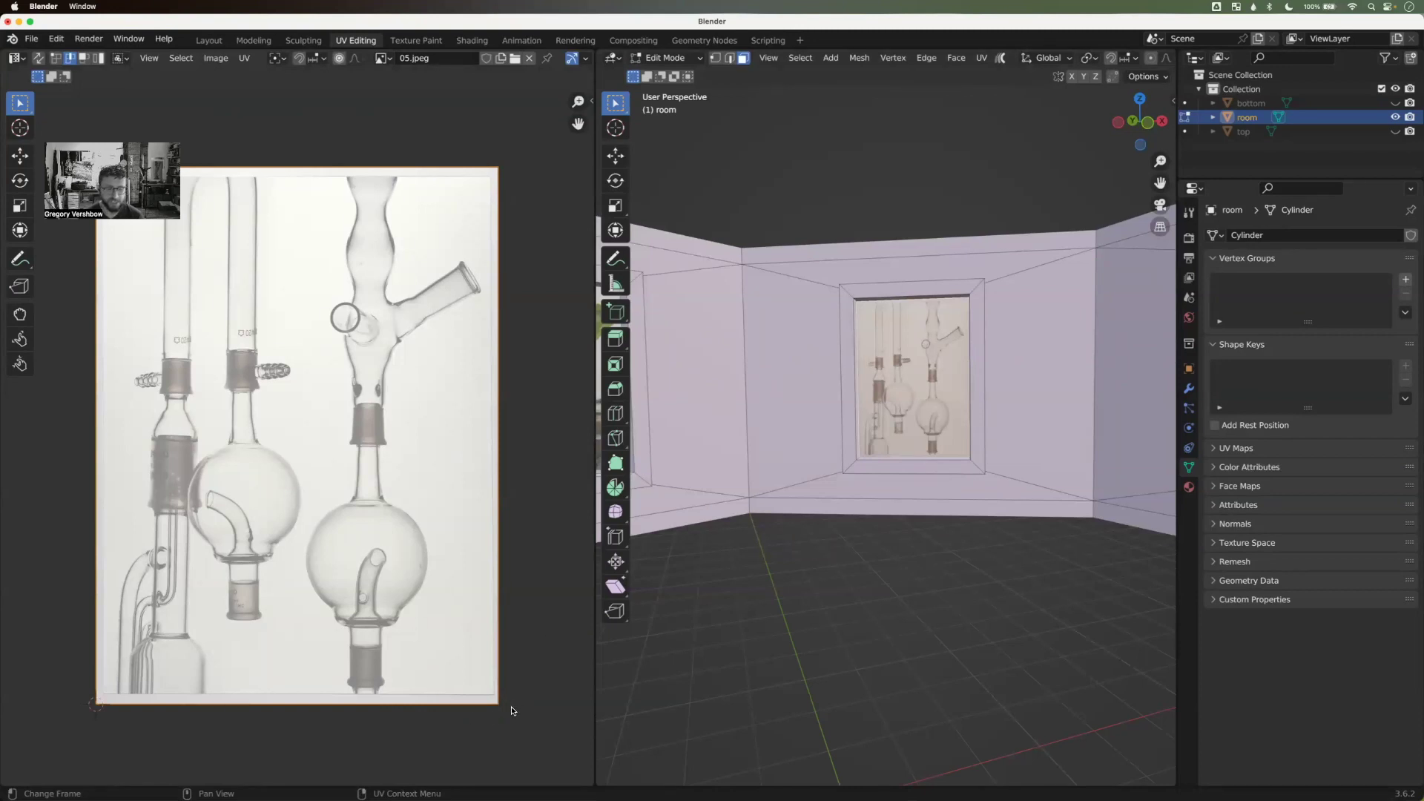
Step: Try scaling the 05.jpeg UV island to about 0.52 and shifting it slightly, and undo both changes
{"action": "key", "text": "s"}
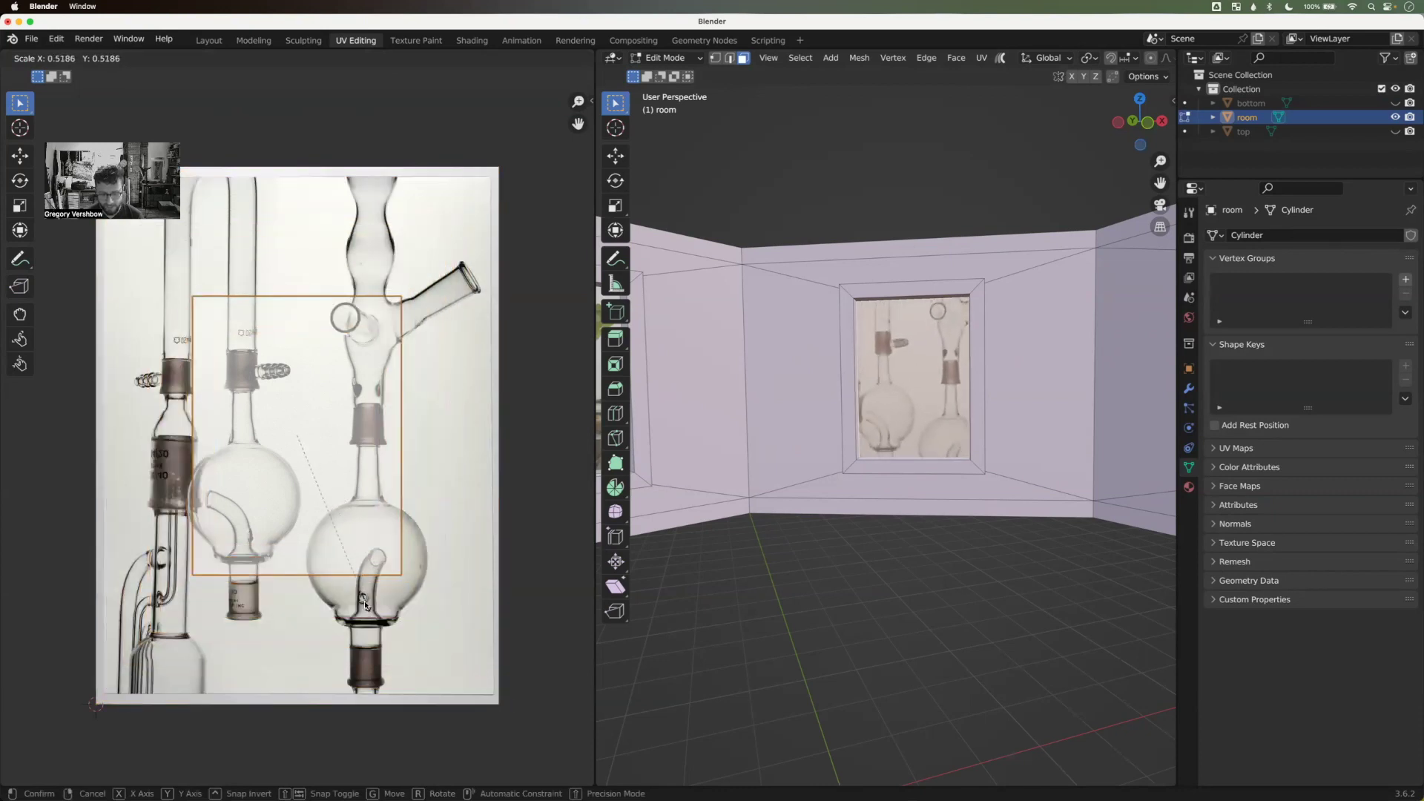
{"action": "left_click", "coordinate": [364, 599]}
{"action": "left_click", "coordinate": [362, 610]}
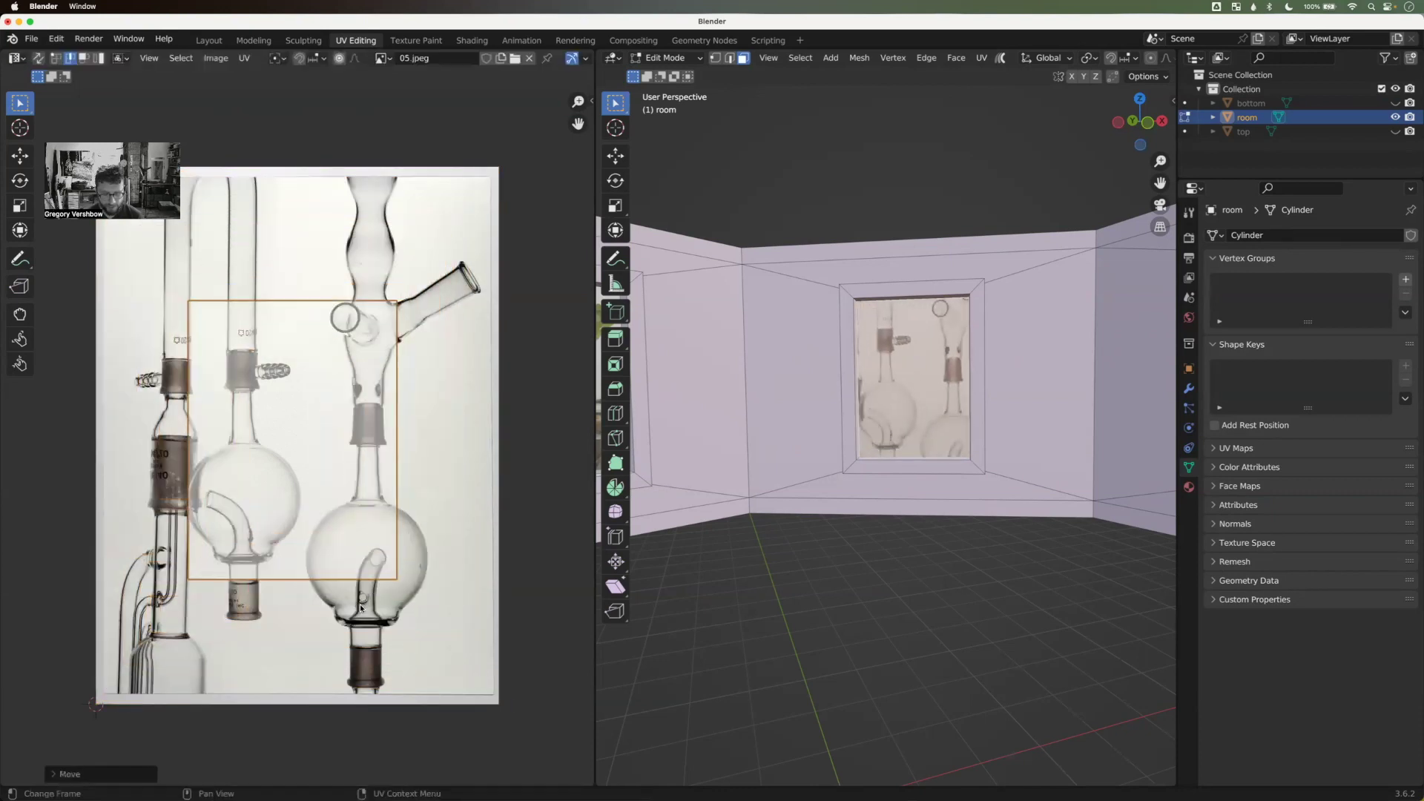
{"action": "key", "text": "ctrl+z"}
{"action": "key", "text": "ctrl+z"}
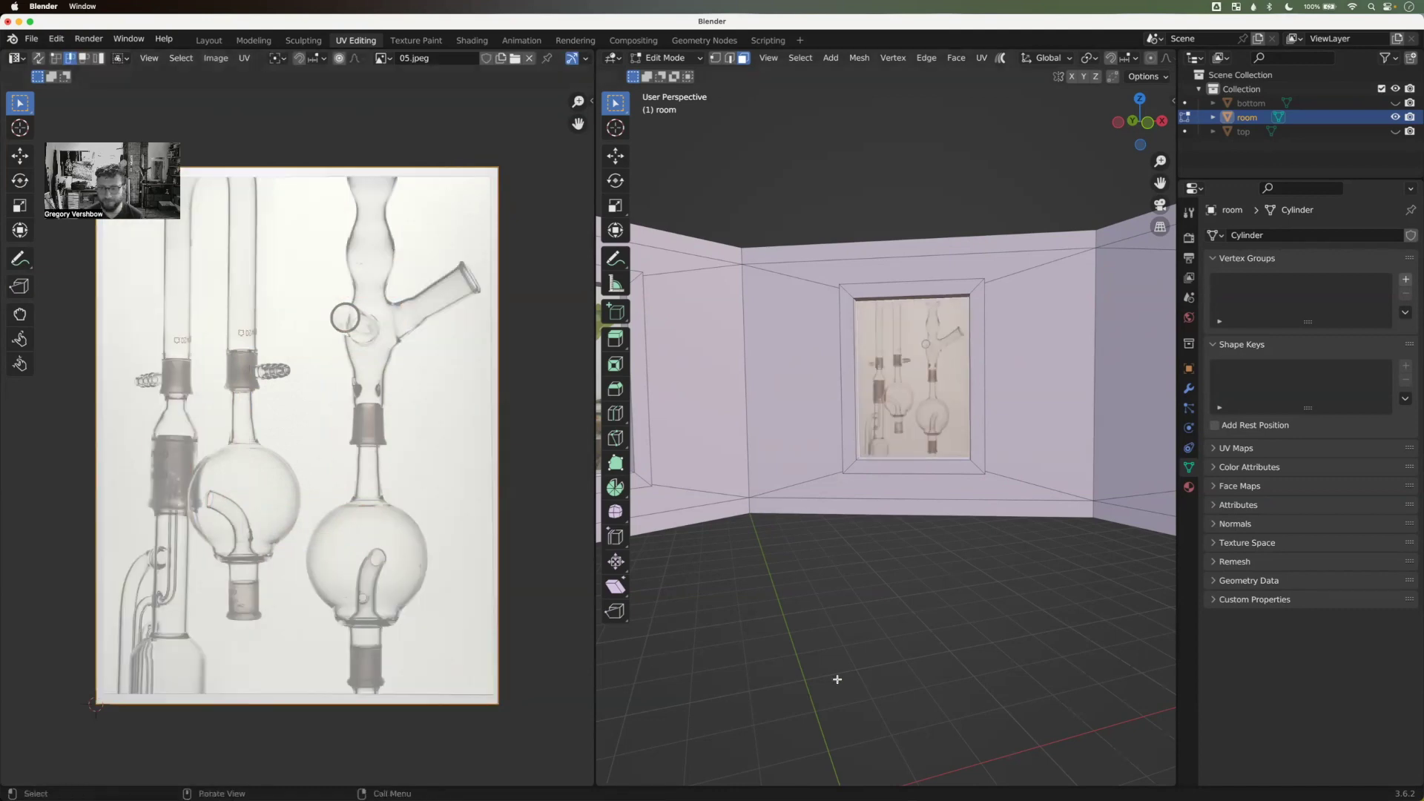
Step: Select the 06.jpeg picture face and move its UV island's right edge to the right border of the image
{"action": "middle_click_drag", "start_coordinate": [752, 608], "coordinate": [912, 475]}
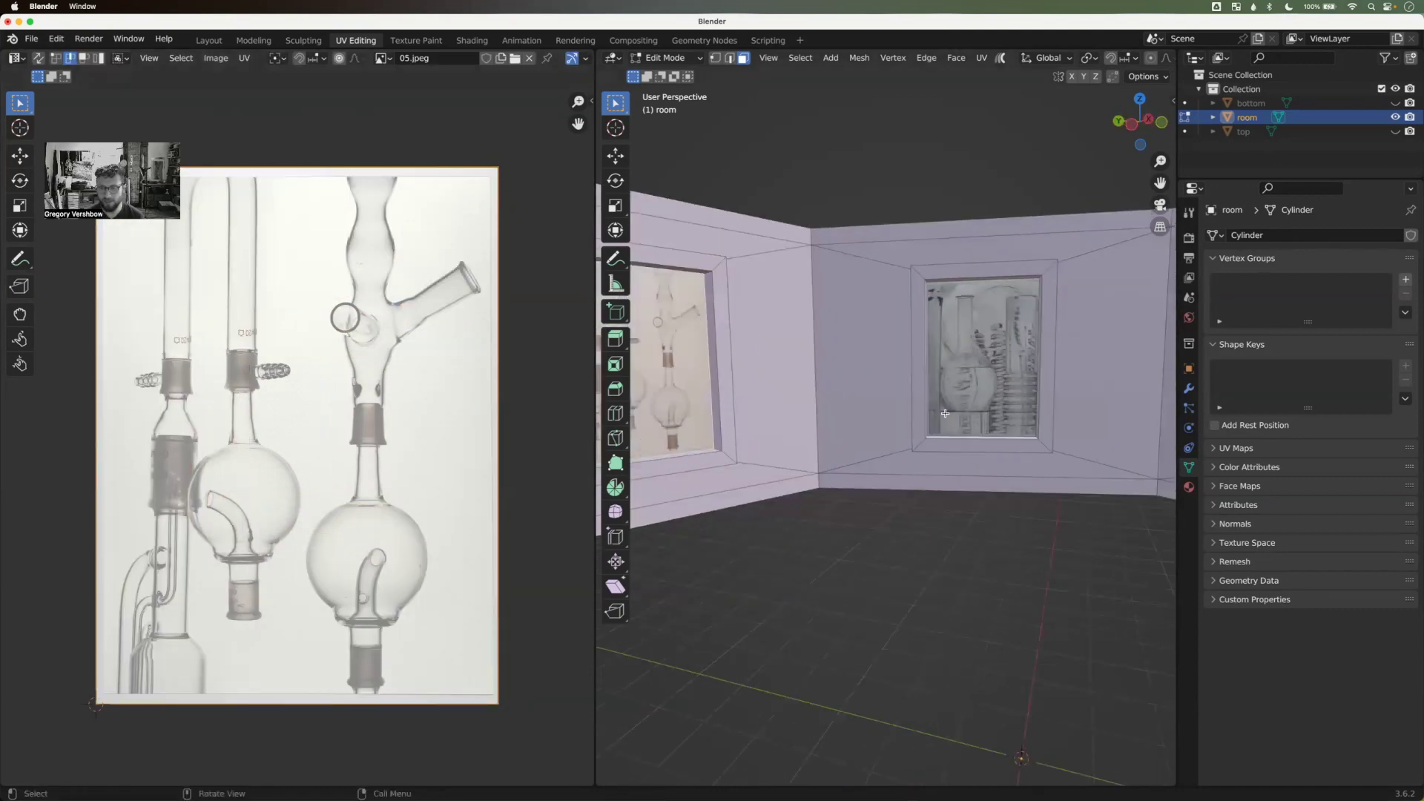
{"action": "left_click", "coordinate": [965, 380]}
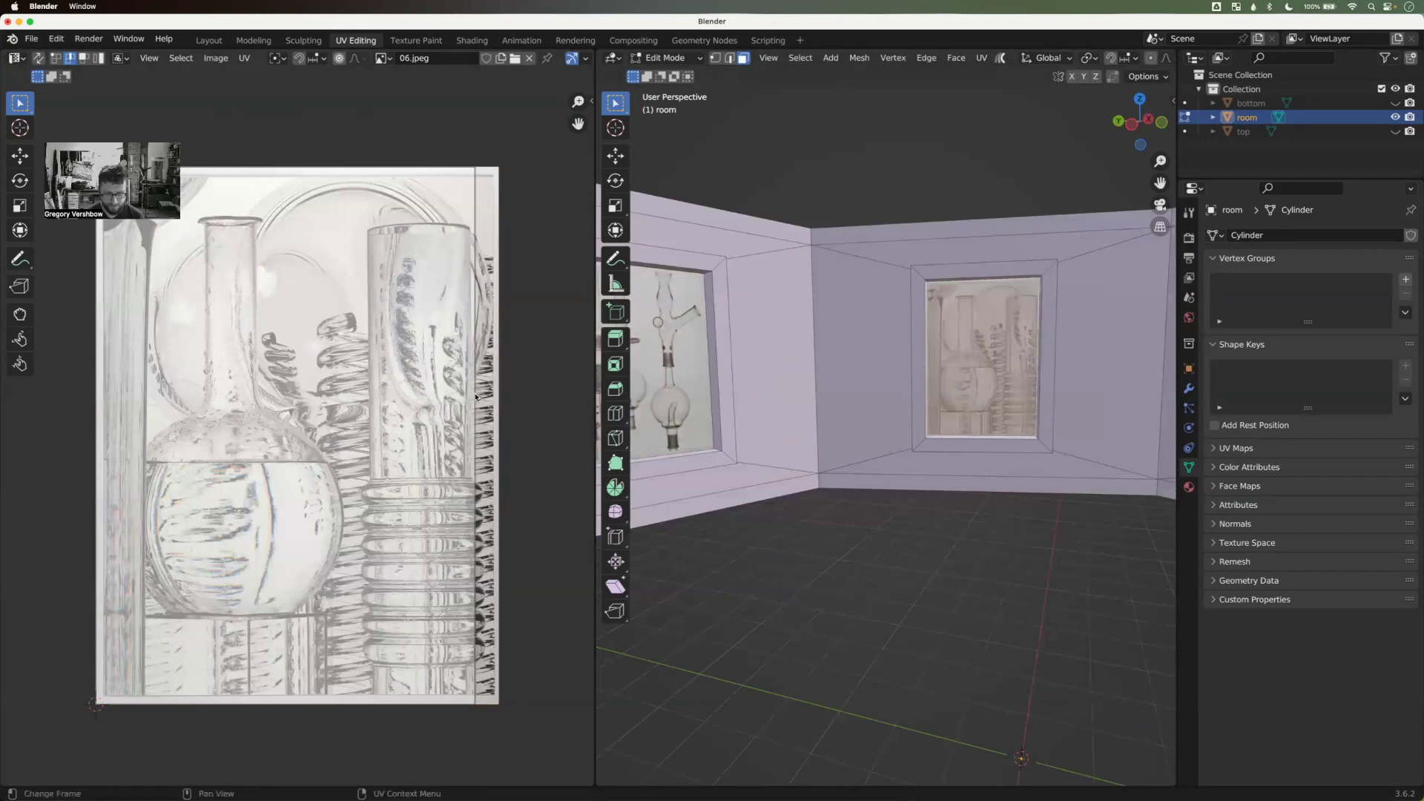
{"action": "key", "text": "g"}
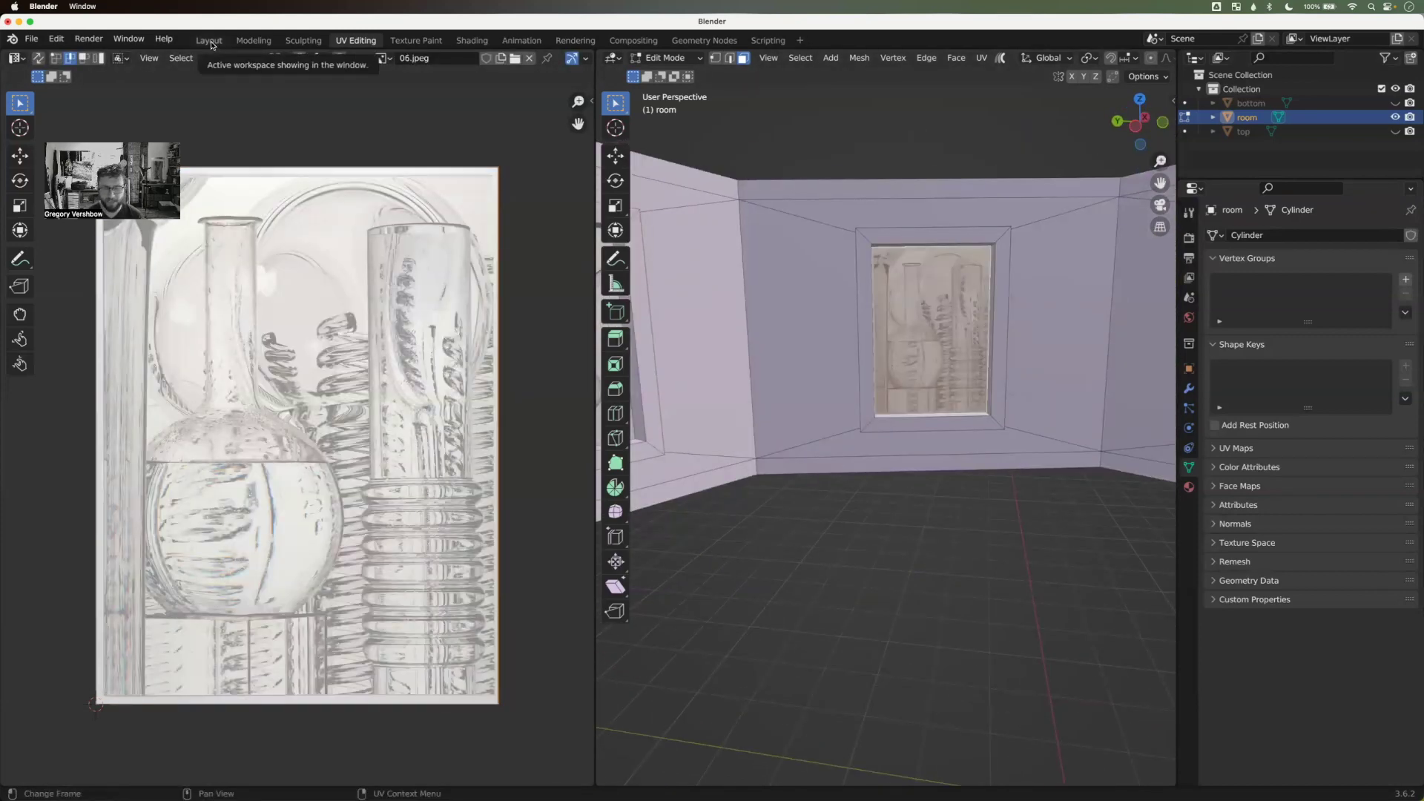
Step: Switch to the Layout workspace, reselect the room object and put it in Edit Mode
{"action": "left_click", "coordinate": [210, 41]}
{"action": "middle_click_drag", "start_coordinate": [95, 240], "coordinate": [647, 438]}
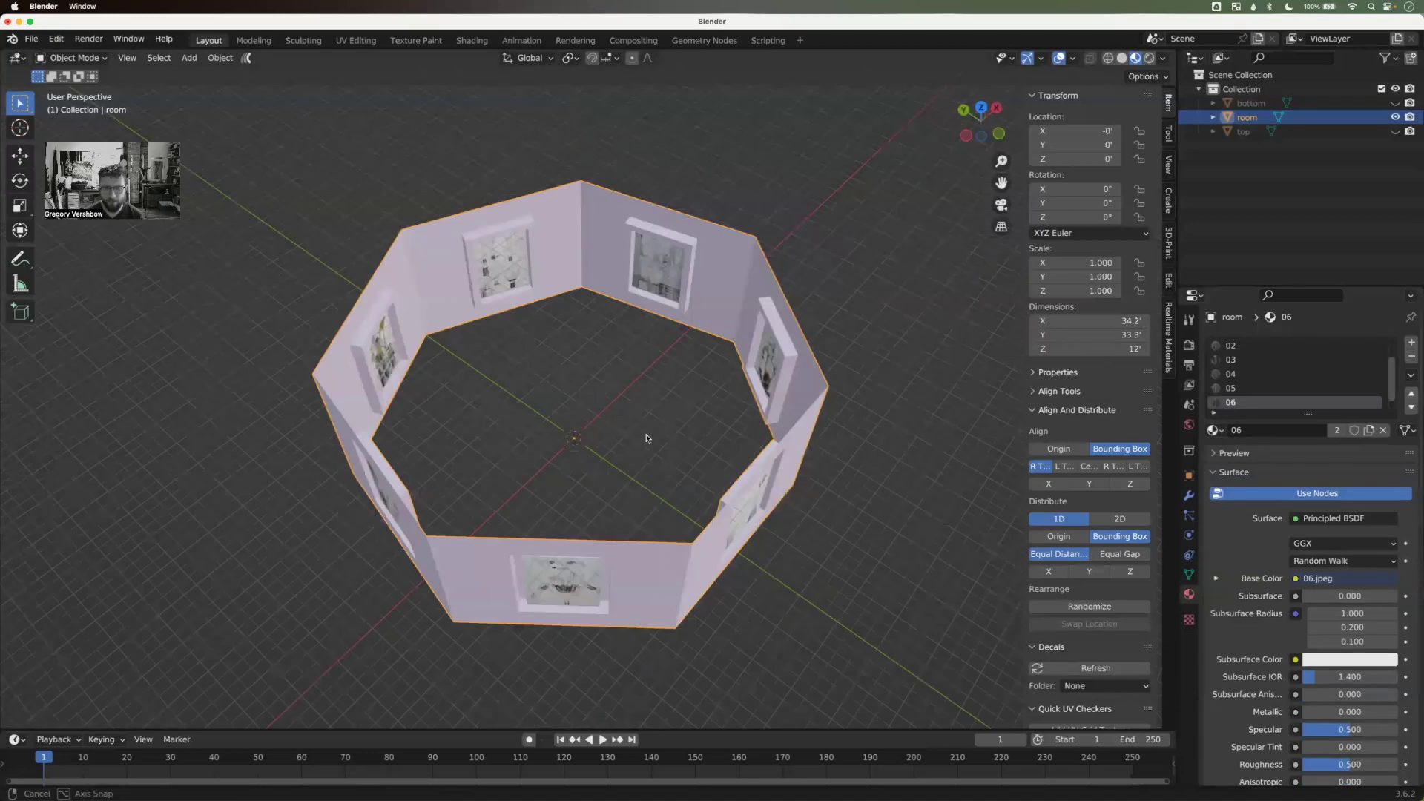
{"action": "middle_click_drag", "start_coordinate": [389, 384], "coordinate": [266, 361]}
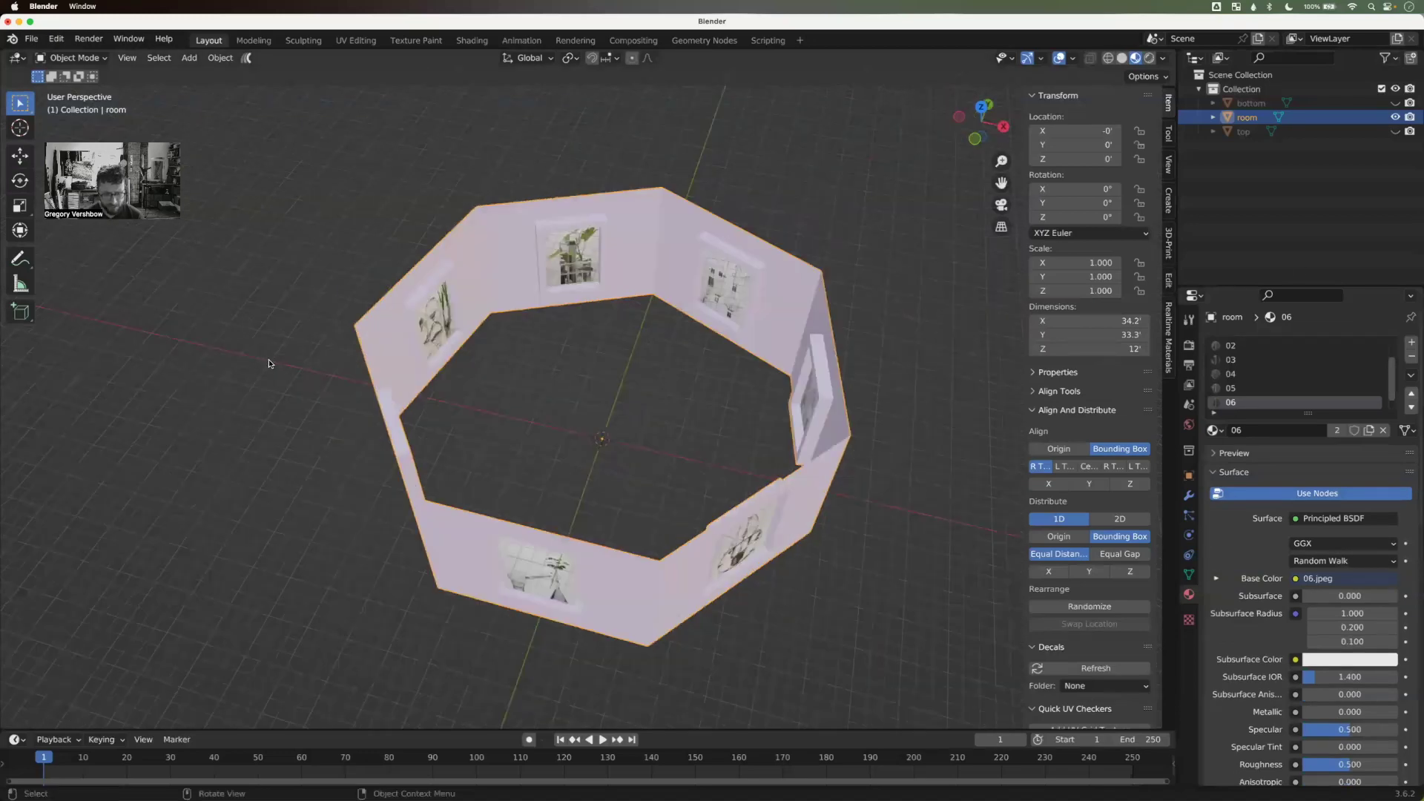
{"action": "key", "text": "alt+a"}
{"action": "left_click", "coordinate": [455, 319]}
{"action": "key", "text": "Tab"}
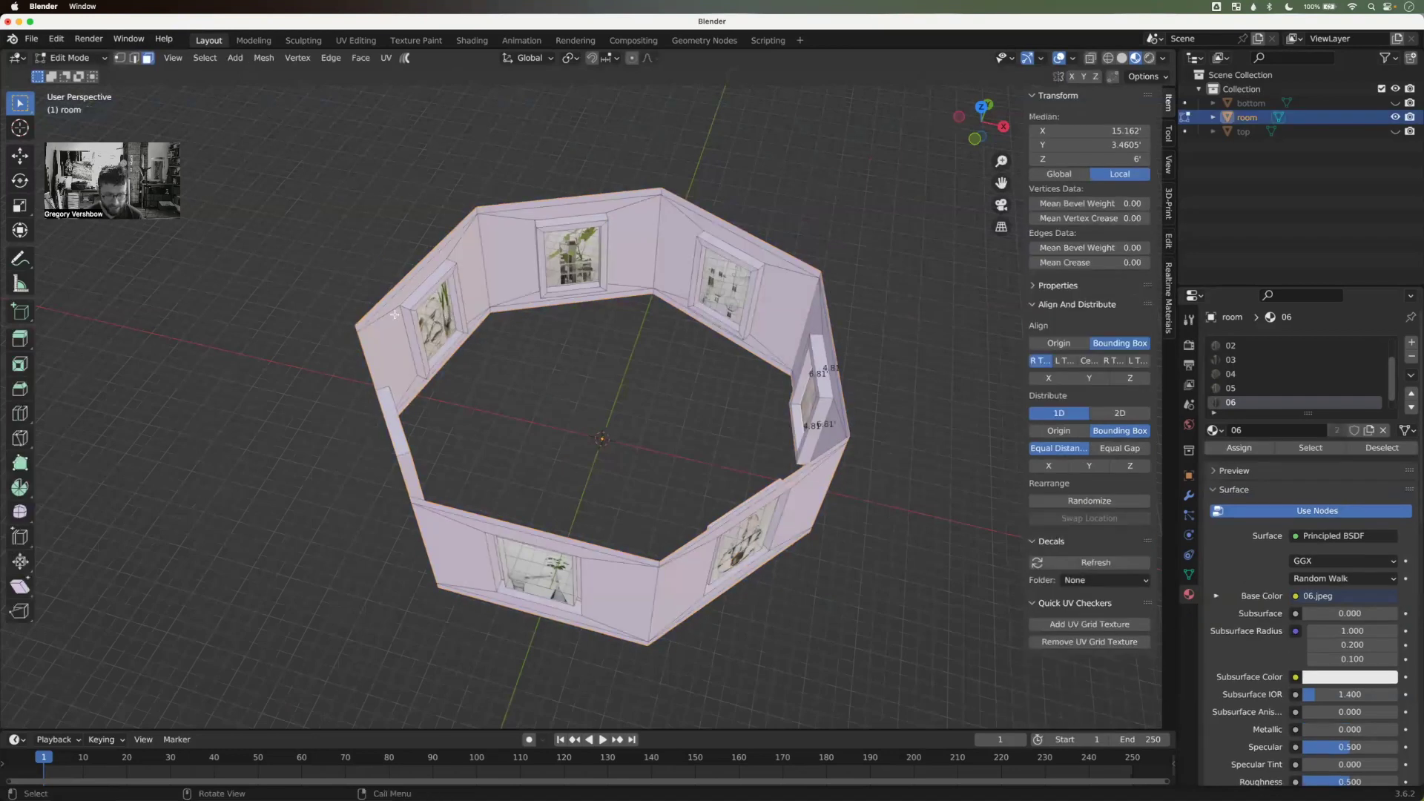
Step: Select the side and front face loops of one picture frame and extend the selection to all faces of similar perimeter
{"action": "left_click", "coordinate": [407, 307], "text": "alt"}
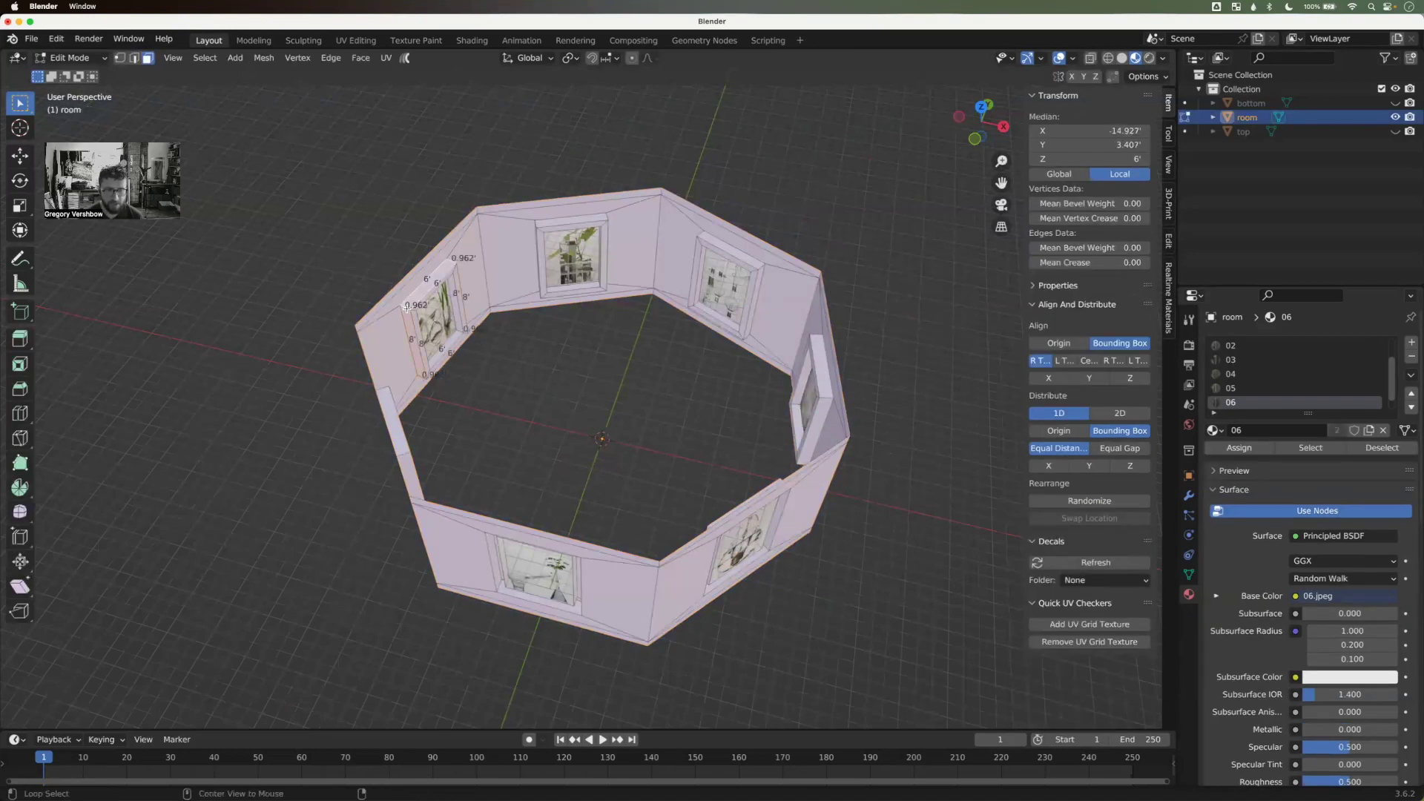
{"action": "left_click", "coordinate": [477, 384]}
{"action": "left_click", "coordinate": [407, 309], "text": "alt"}
{"action": "left_click", "coordinate": [513, 273], "text": "alt+shift"}
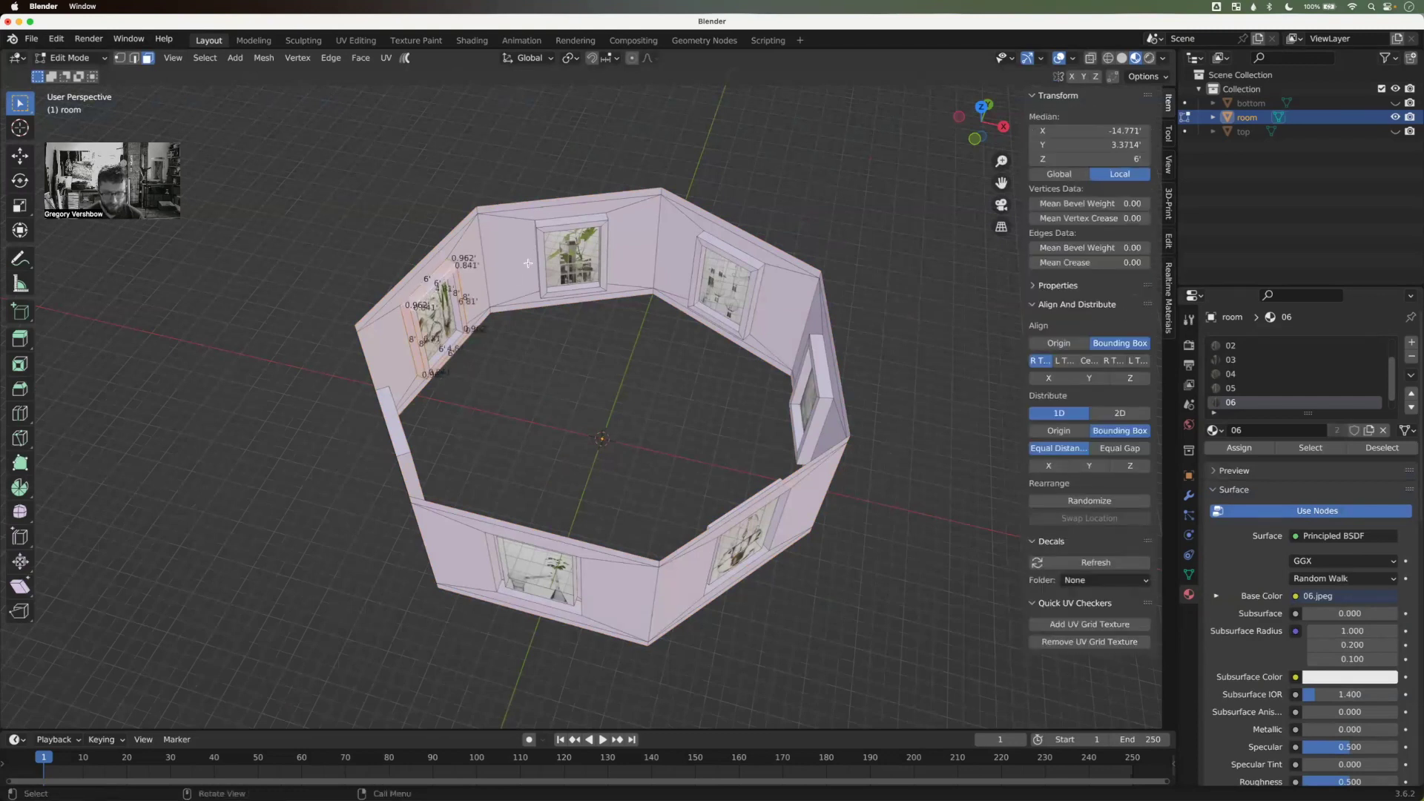
{"action": "key", "text": "shift+g"}
{"action": "left_click", "coordinate": [527, 329]}
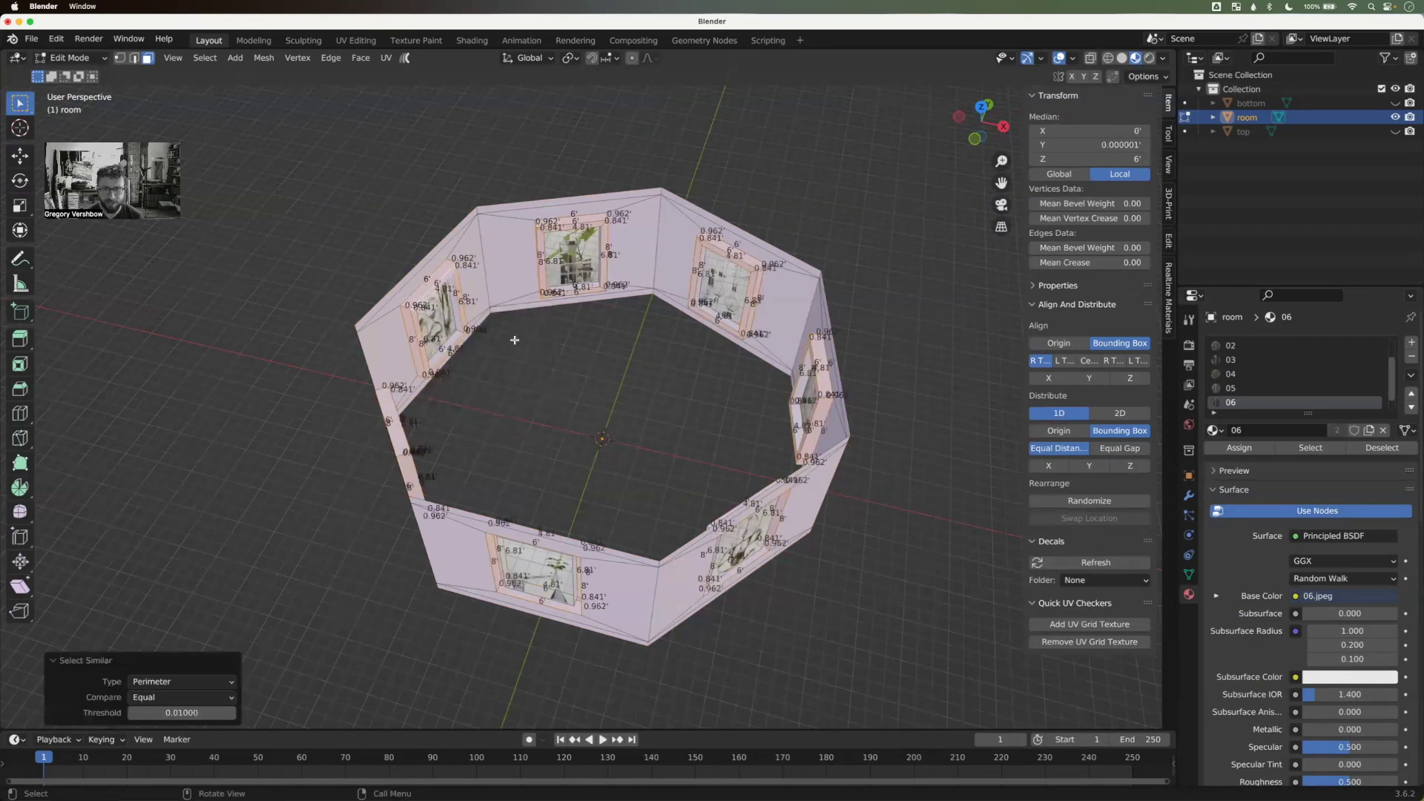
Step: Add a new material to the room in a new slot and name it frame
{"action": "middle_click_drag", "start_coordinate": [518, 340], "coordinate": [654, 307]}
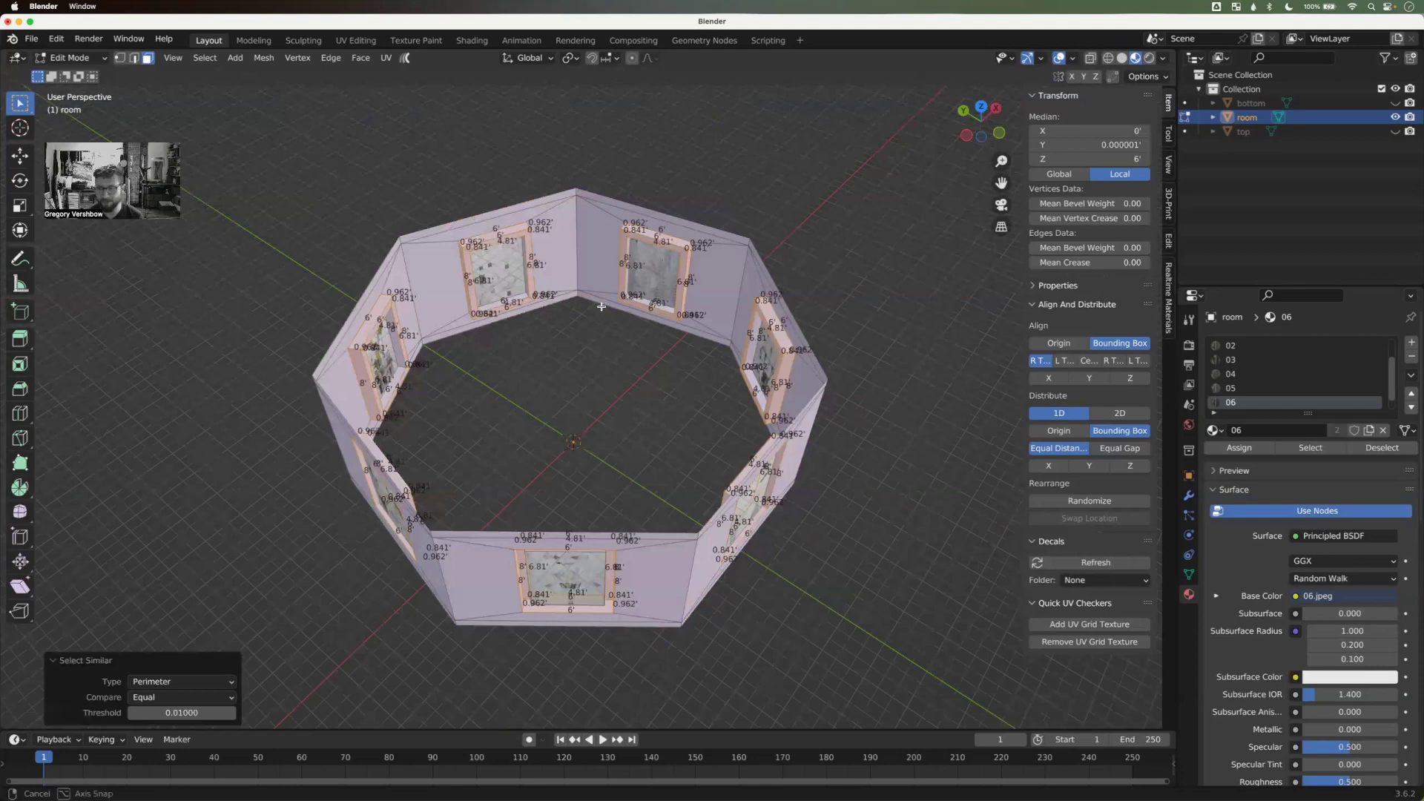
{"action": "middle_click_drag", "start_coordinate": [1413, 345], "coordinate": [1414, 344]}
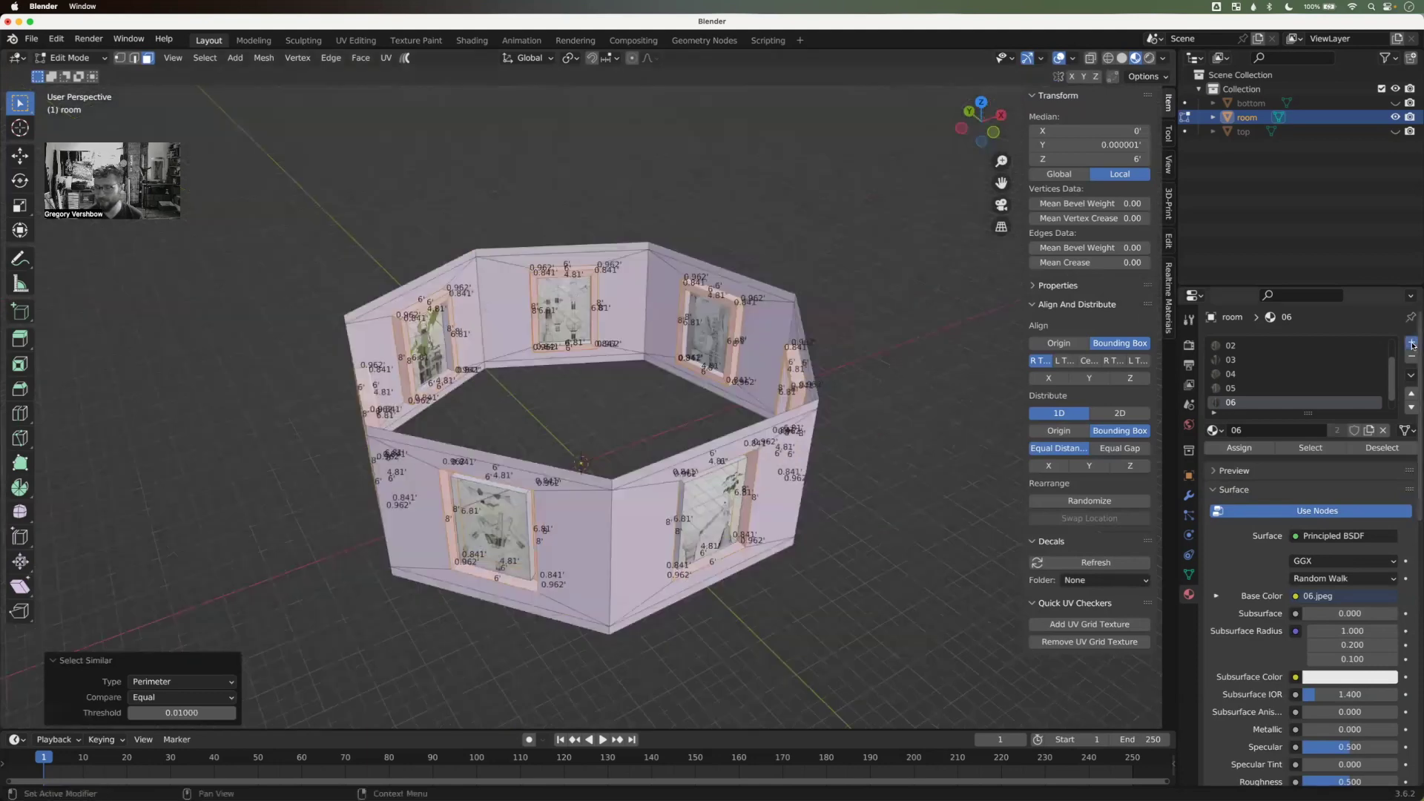
{"action": "left_click", "coordinate": [1325, 430]}
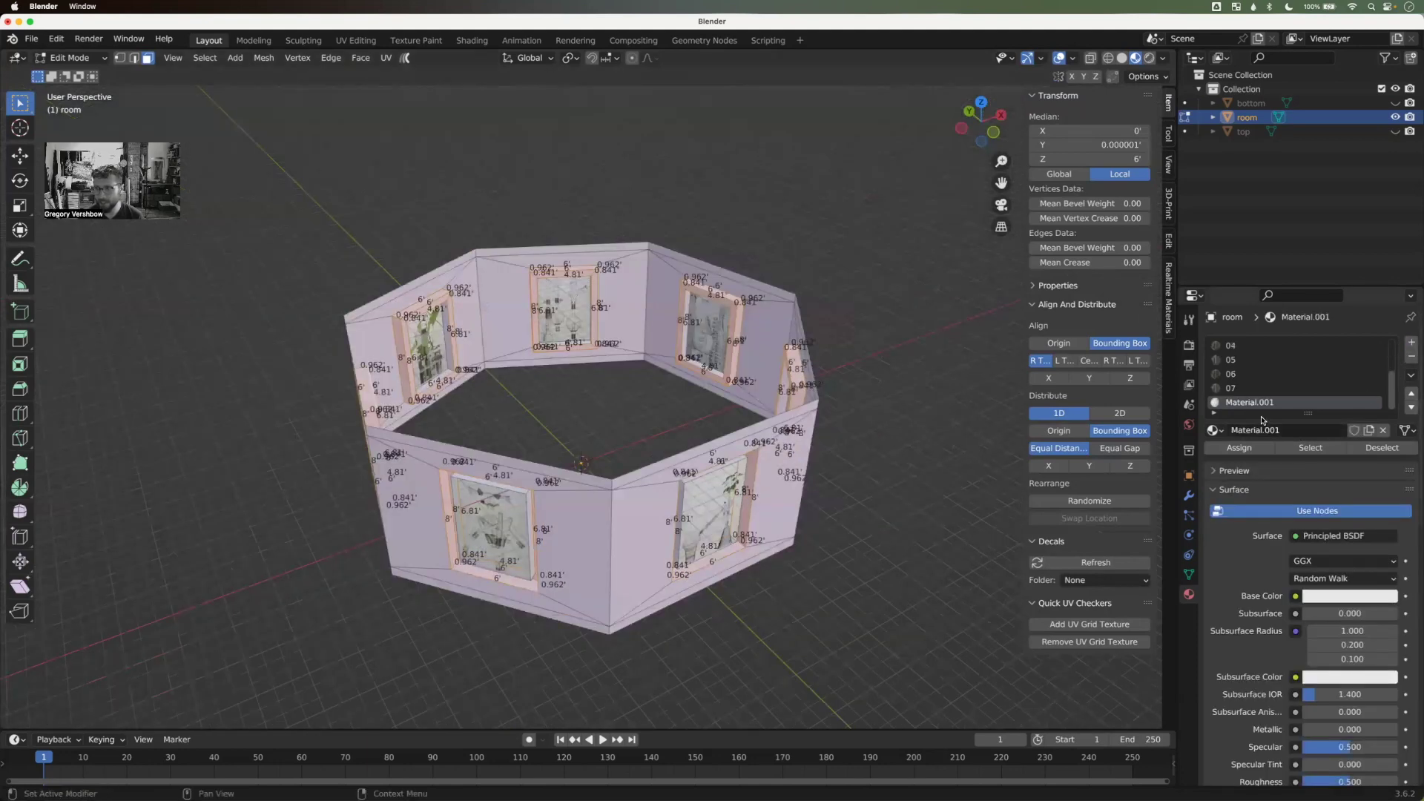
{"action": "double_click", "coordinate": [1250, 404]}
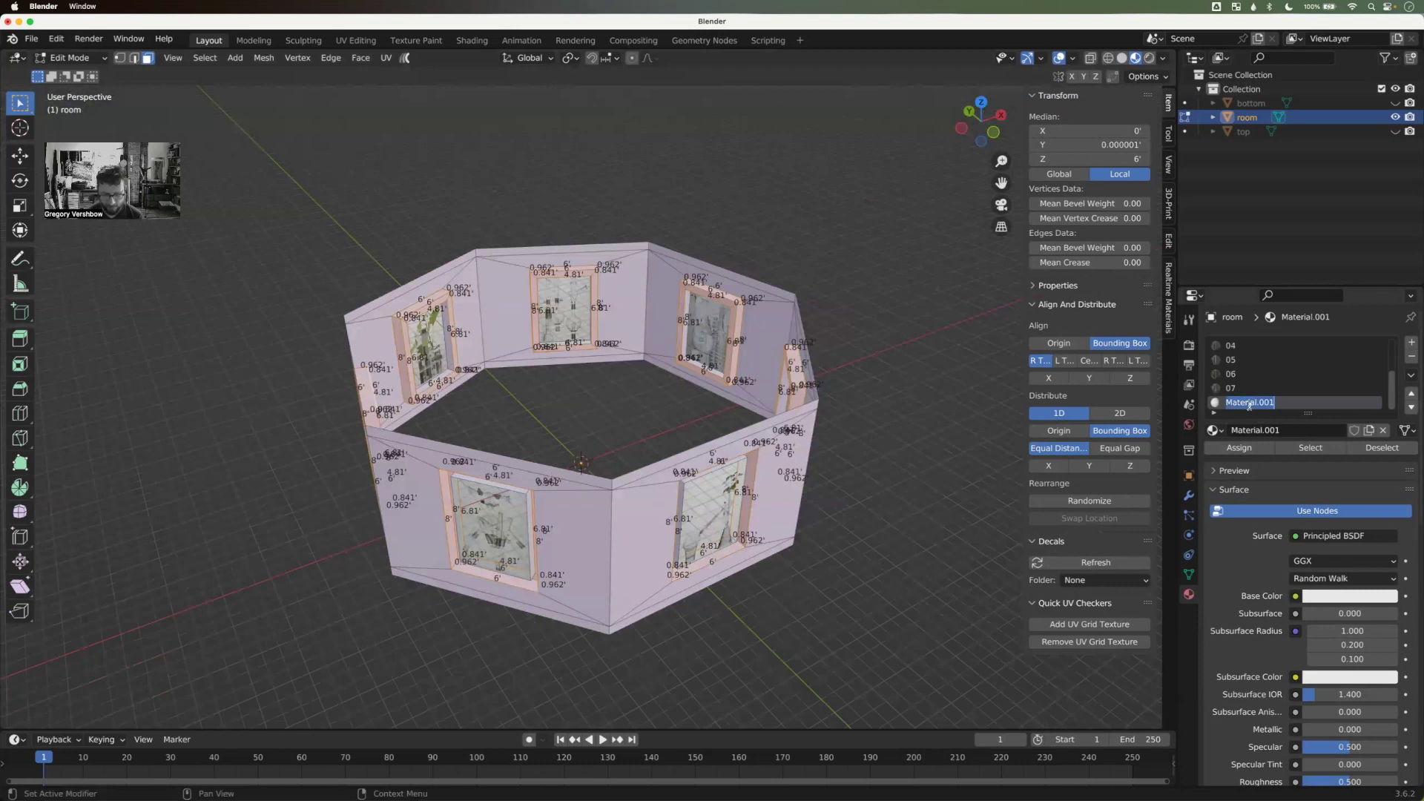
{"action": "type", "text": "frame"}
{"action": "key", "text": "Return"}
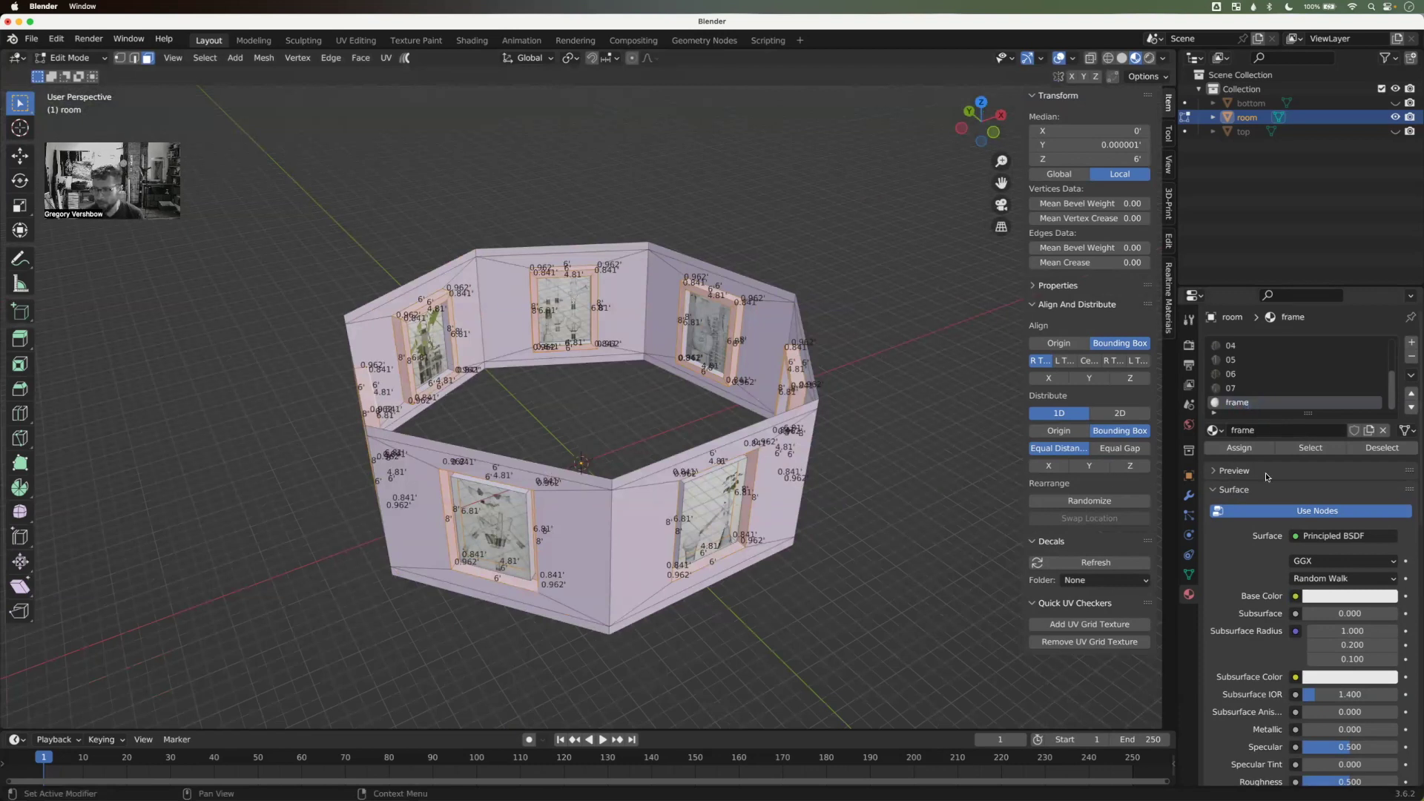
Step: Assign the frame material to the side and front faces of all picture frames and clear the selection
{"action": "left_click", "coordinate": [967, 578]}
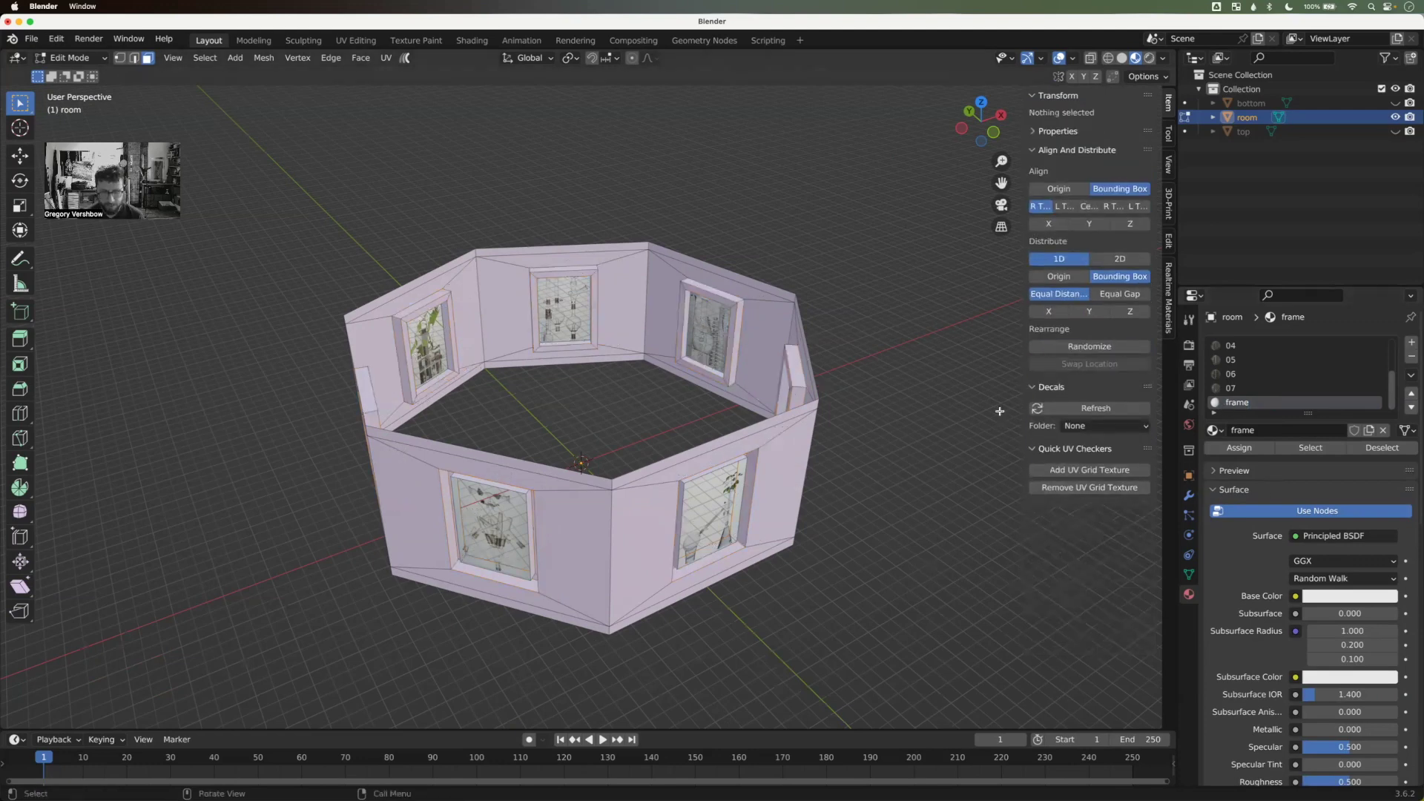
{"action": "left_click", "coordinate": [1311, 447]}
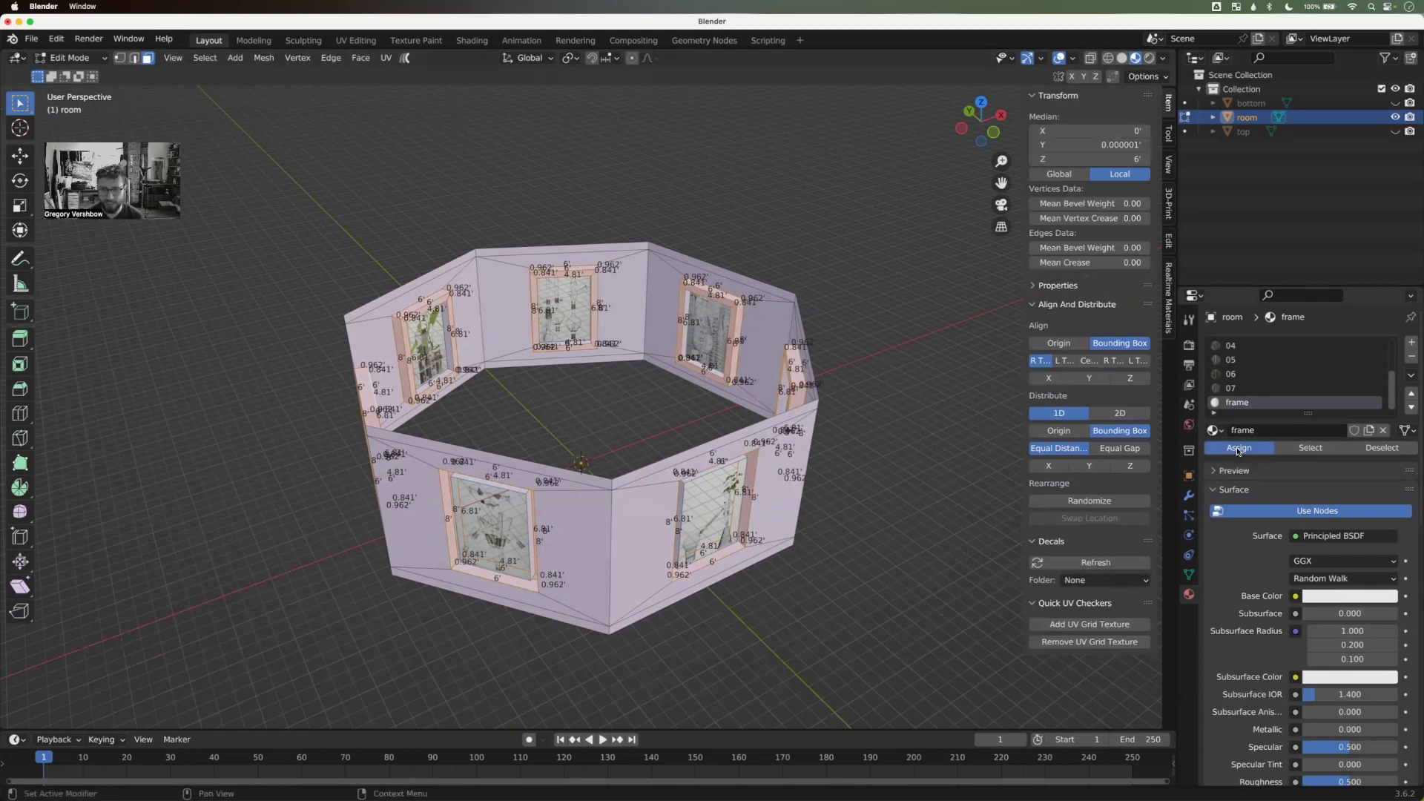
{"action": "left_click", "coordinate": [896, 504]}
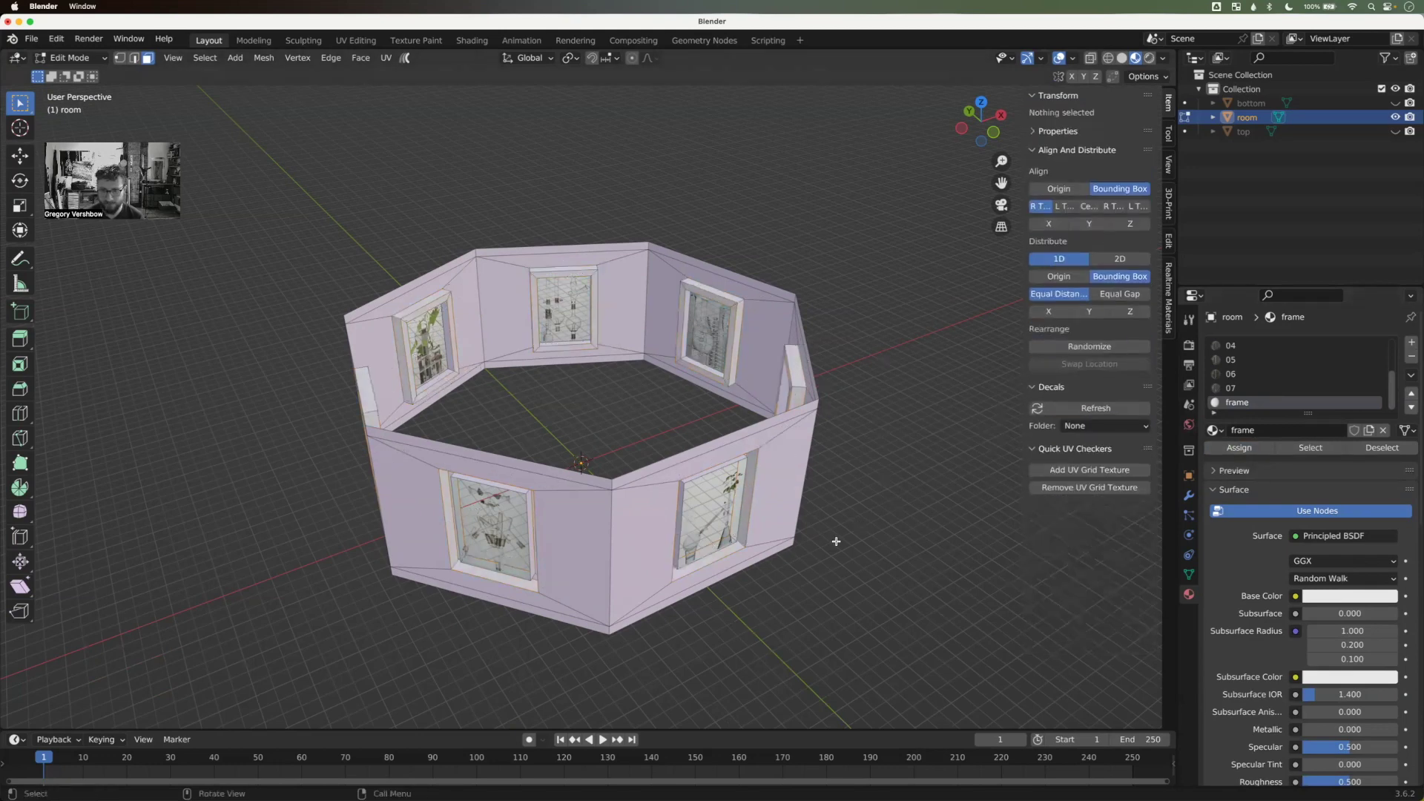
{"action": "middle_click_drag", "start_coordinate": [857, 541], "coordinate": [859, 434]}
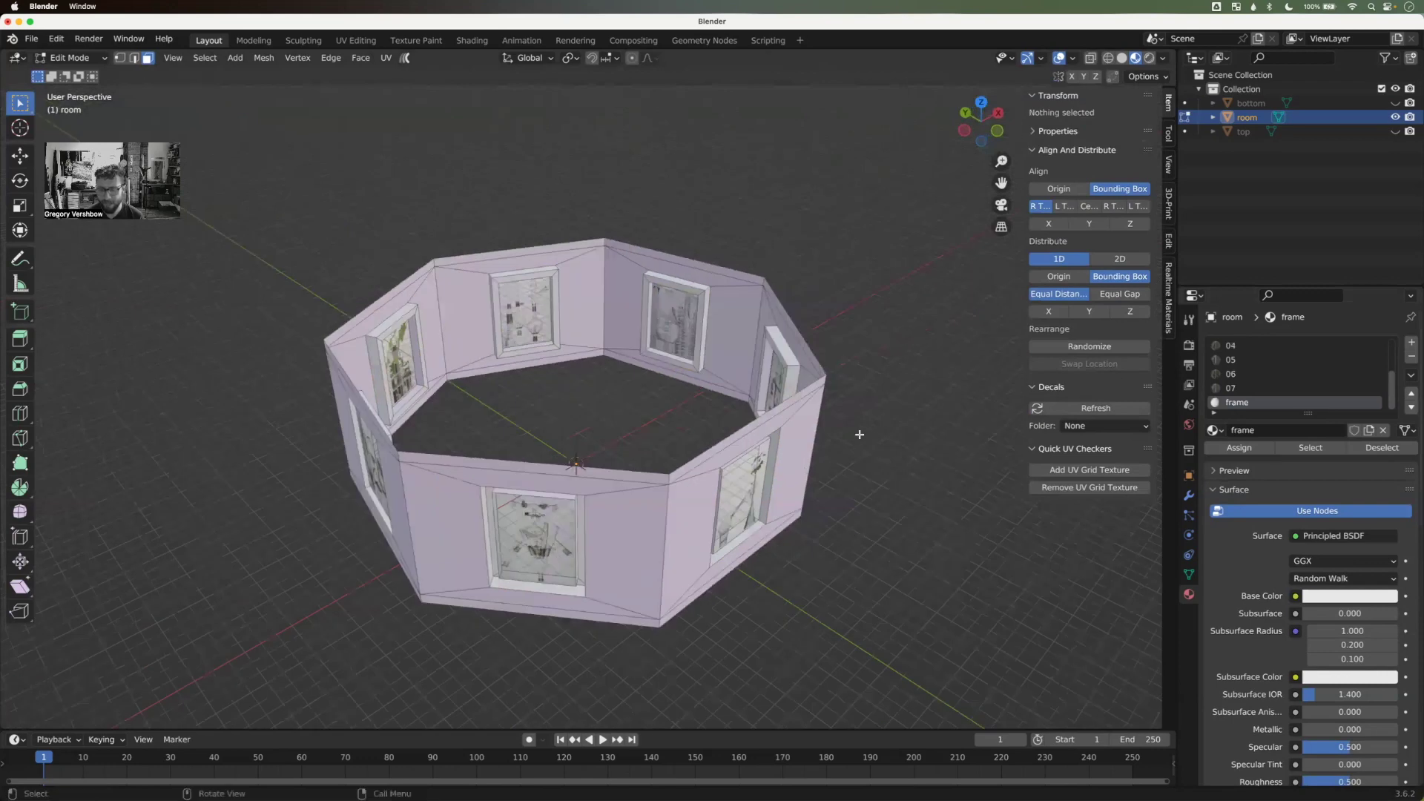
{"action": "left_click", "coordinate": [675, 533]}
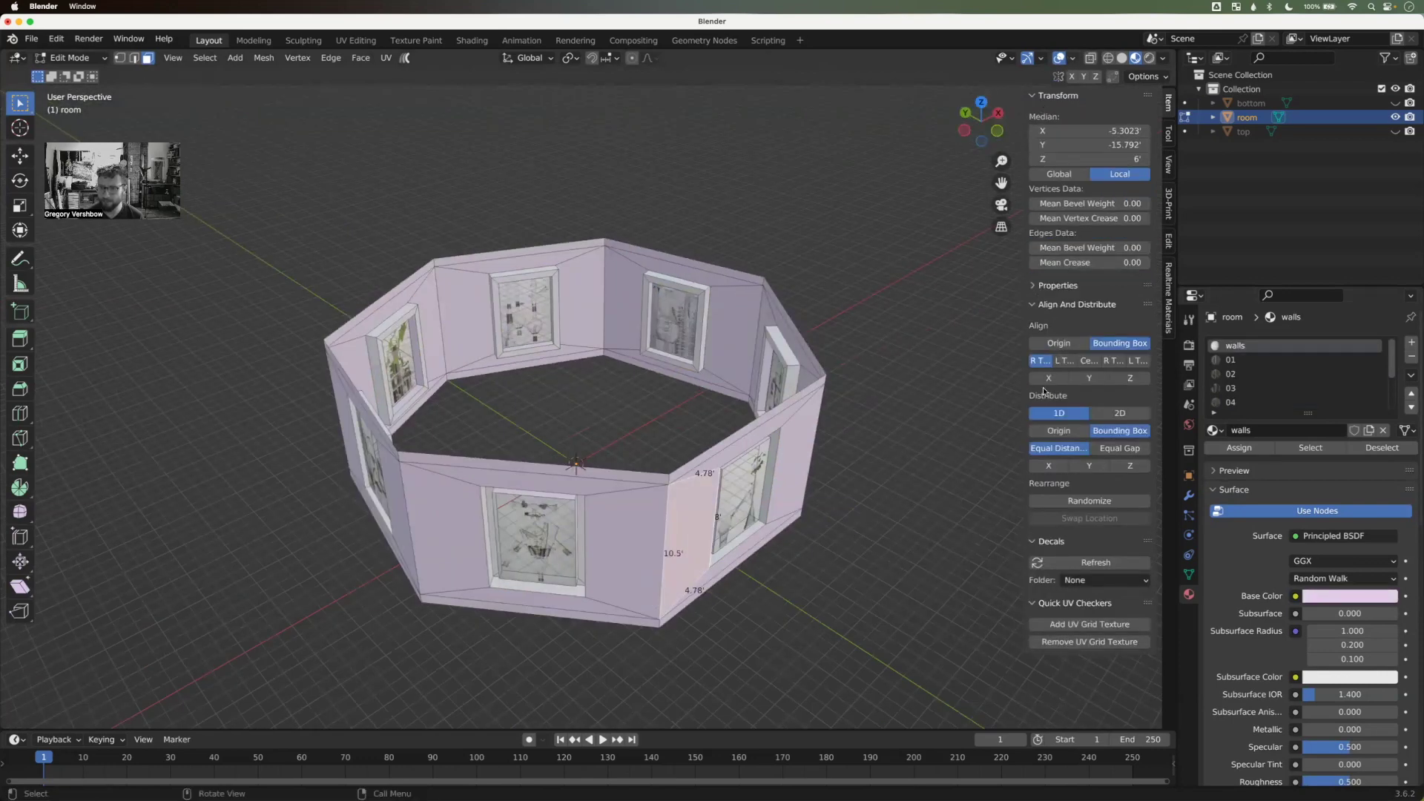
{"action": "left_click", "coordinate": [1074, 57]}
{"action": "left_click", "coordinate": [904, 560]}
{"action": "middle_click_drag", "start_coordinate": [827, 576], "coordinate": [792, 503]}
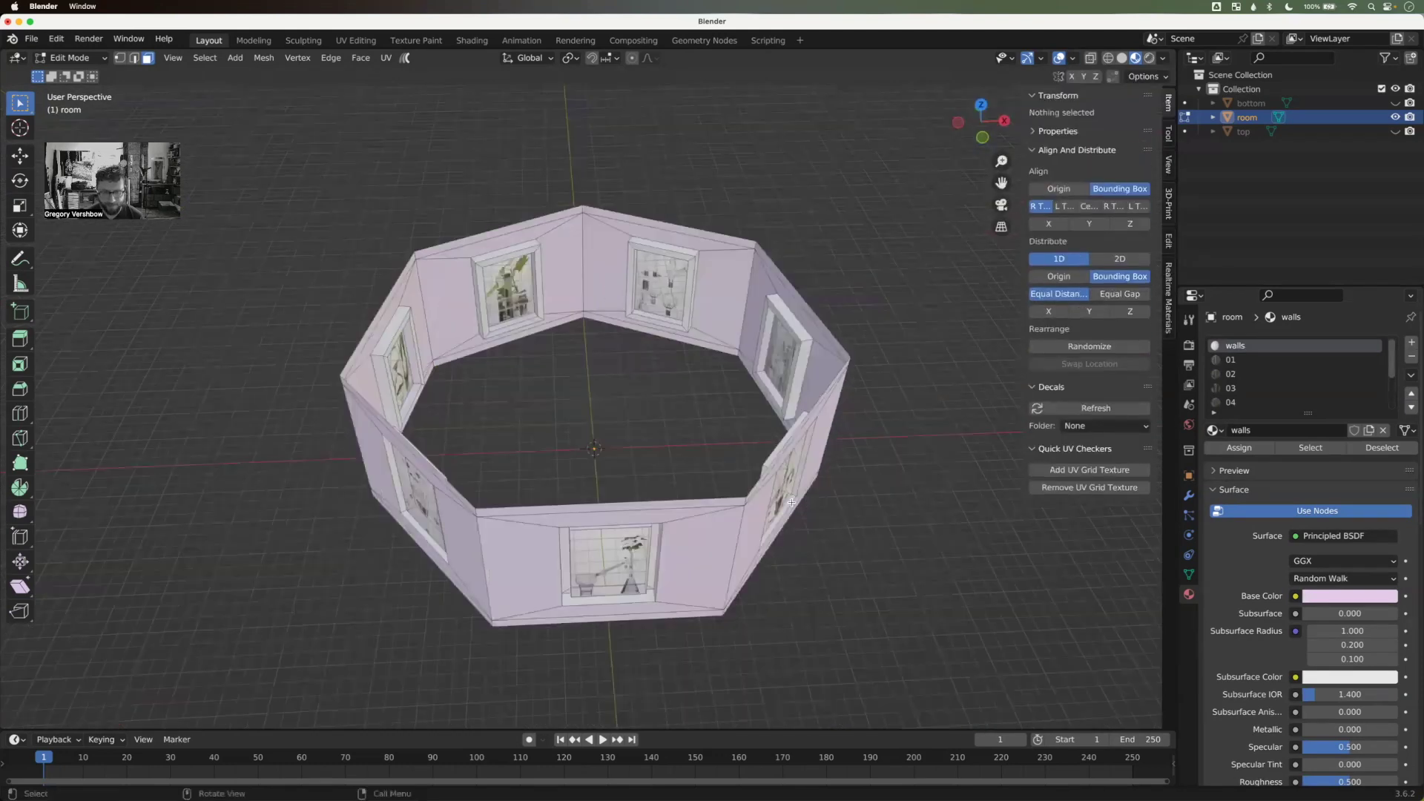
Step: Set the frame material's metallic value to 1 and its roughness to about 0.309
{"action": "scroll", "coordinate": [1263, 396], "scroll_direction": "down", "scroll_amount": 4}
{"action": "left_click", "coordinate": [1264, 402]}
{"action": "scroll", "coordinate": [1317, 651], "scroll_direction": "down", "scroll_amount": 3}
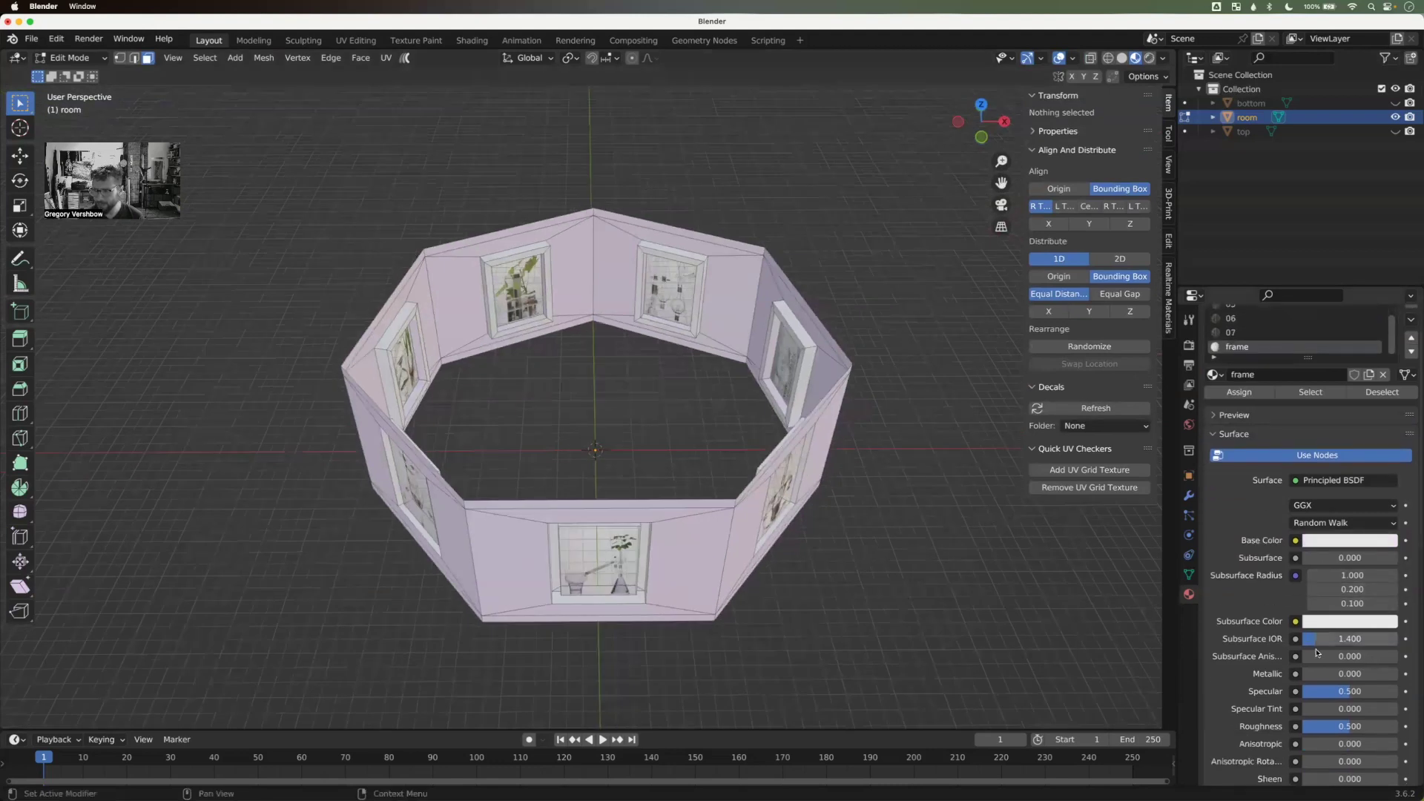
{"action": "scroll", "coordinate": [1318, 651], "scroll_direction": "down", "scroll_amount": 8}
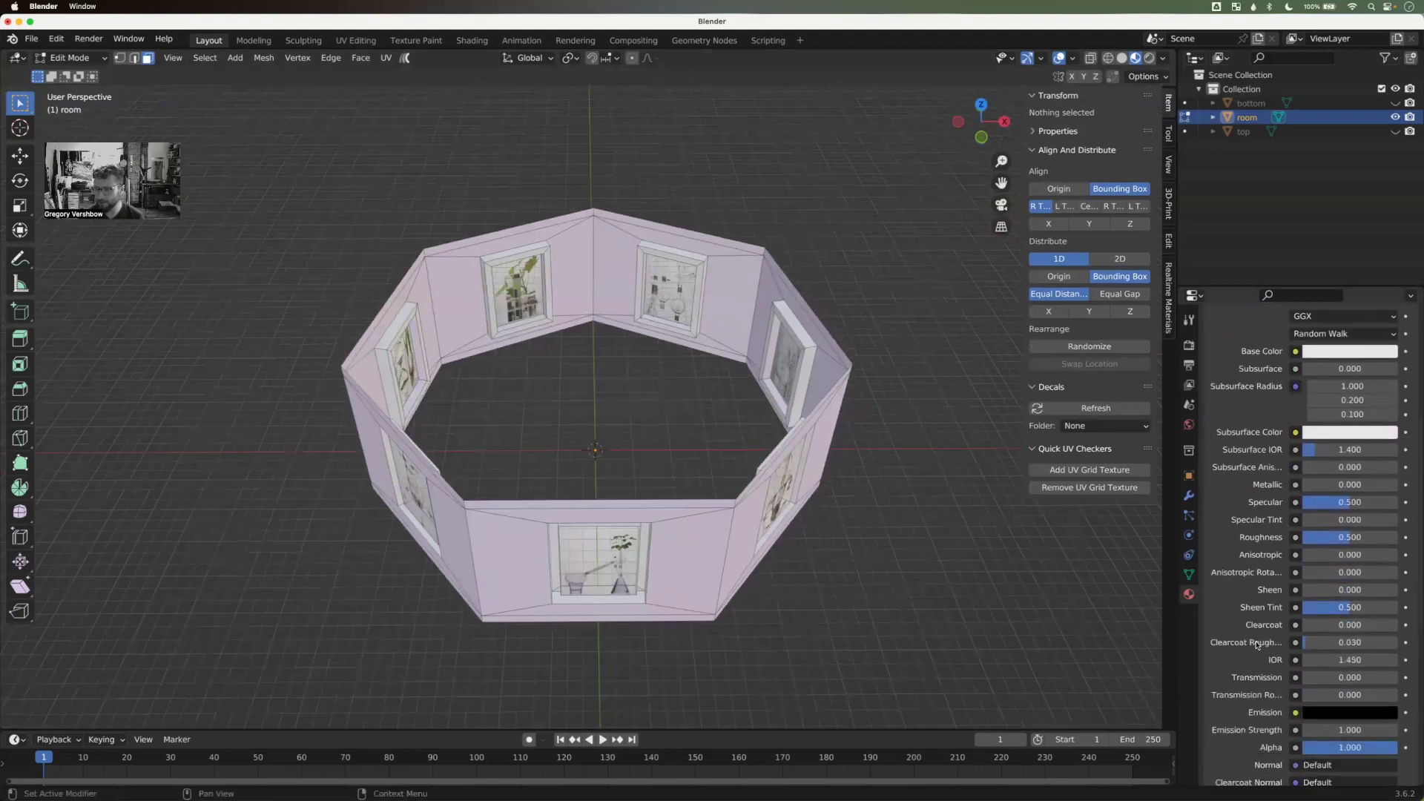
{"action": "scroll", "coordinate": [1303, 602], "scroll_direction": "down", "scroll_amount": 1}
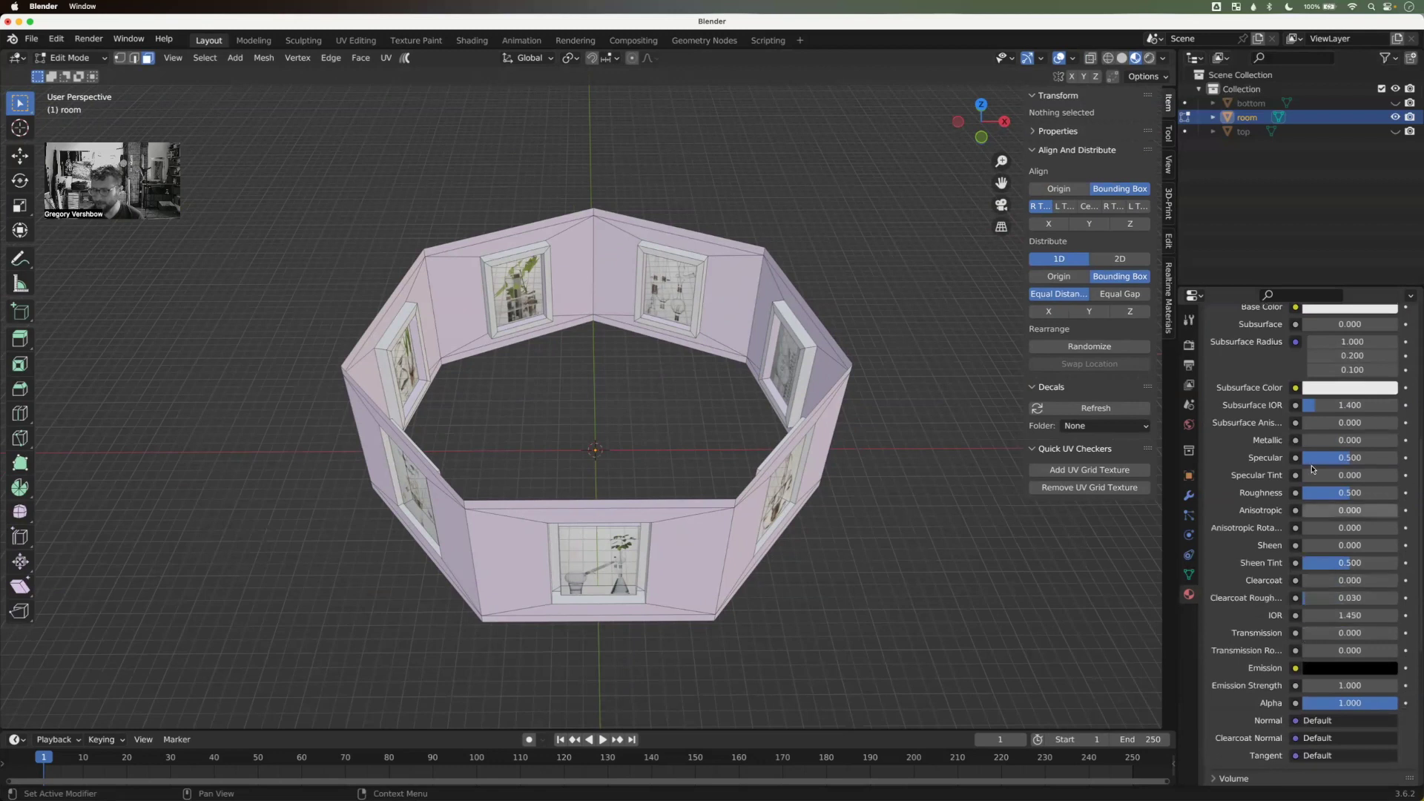
{"action": "left_click", "coordinate": [1306, 439]}
{"action": "type", "text": "1"}
{"action": "key", "text": "Return"}
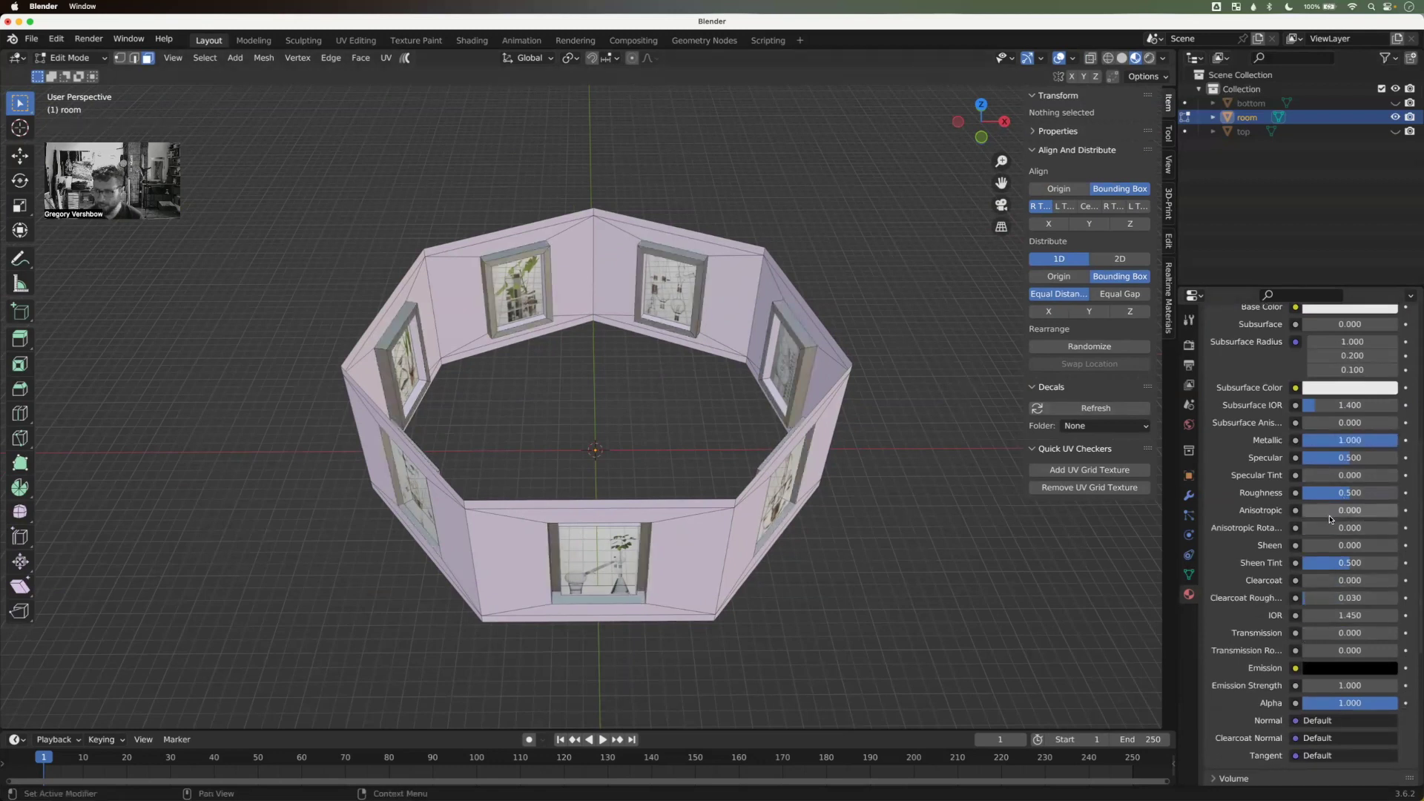
{"action": "left_click_drag", "start_coordinate": [1338, 503], "coordinate": [1325, 503]}
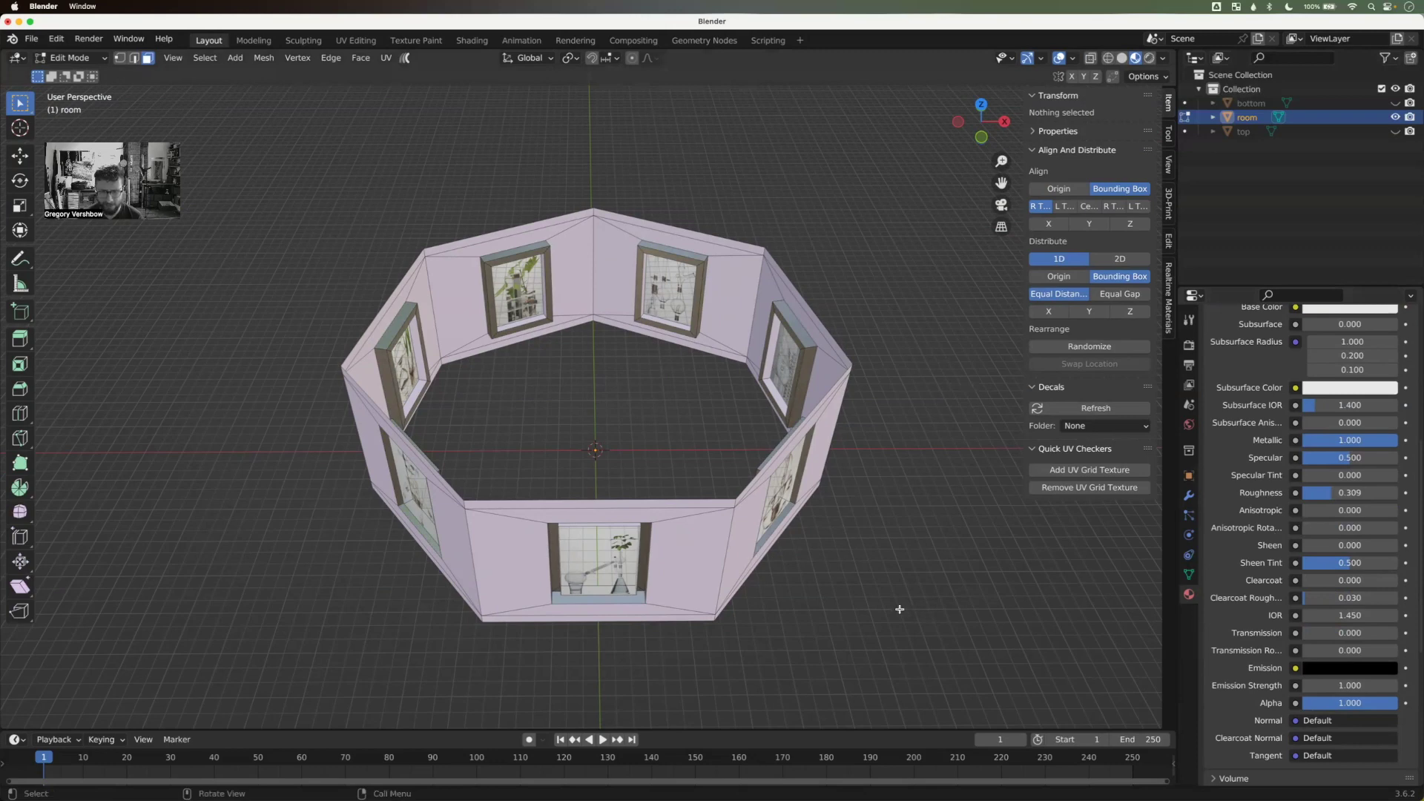
Step: Leave Edit Mode and examine the metallic picture frames from around and above the room
{"action": "middle_click_drag", "start_coordinate": [910, 611], "coordinate": [663, 547]}
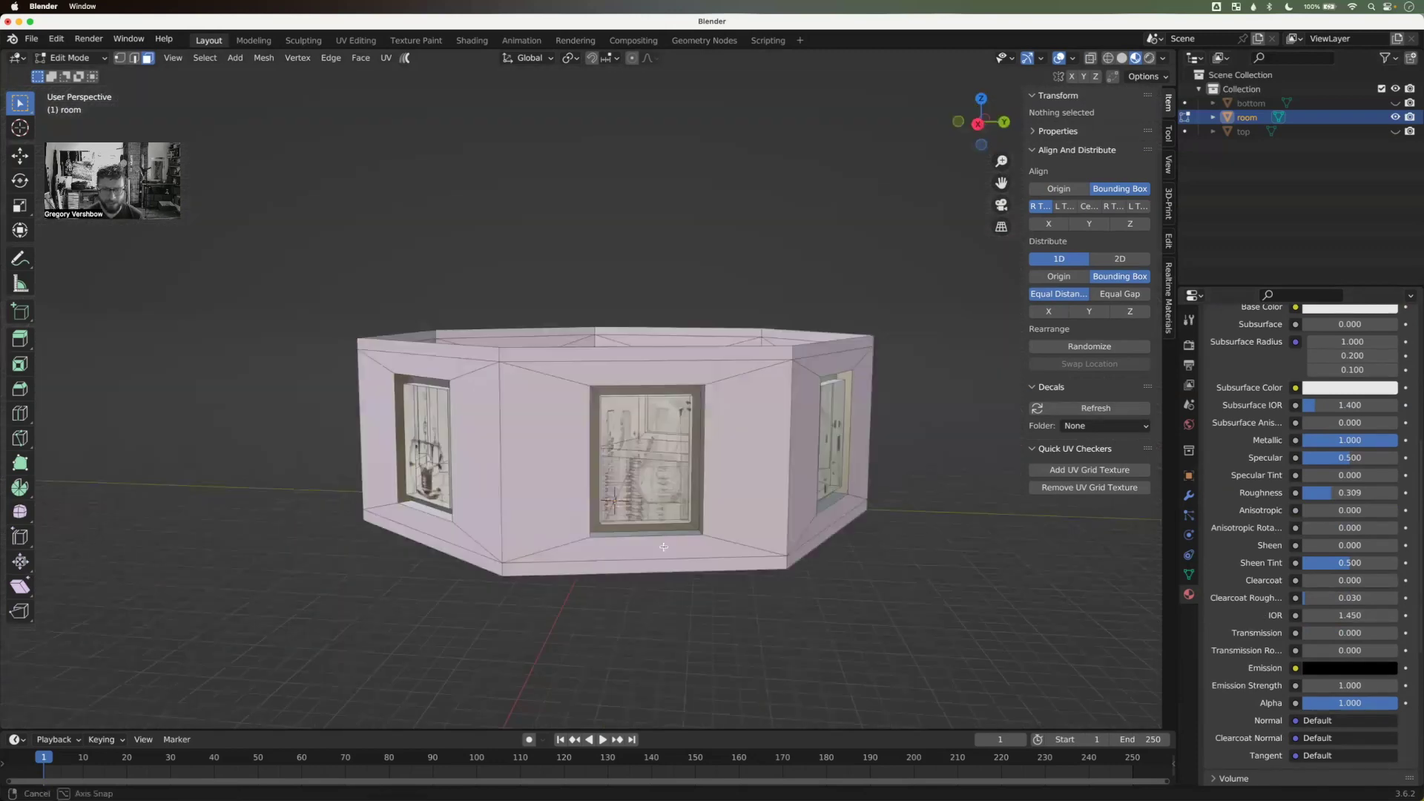
{"action": "middle_click_drag", "start_coordinate": [551, 537], "coordinate": [831, 600]}
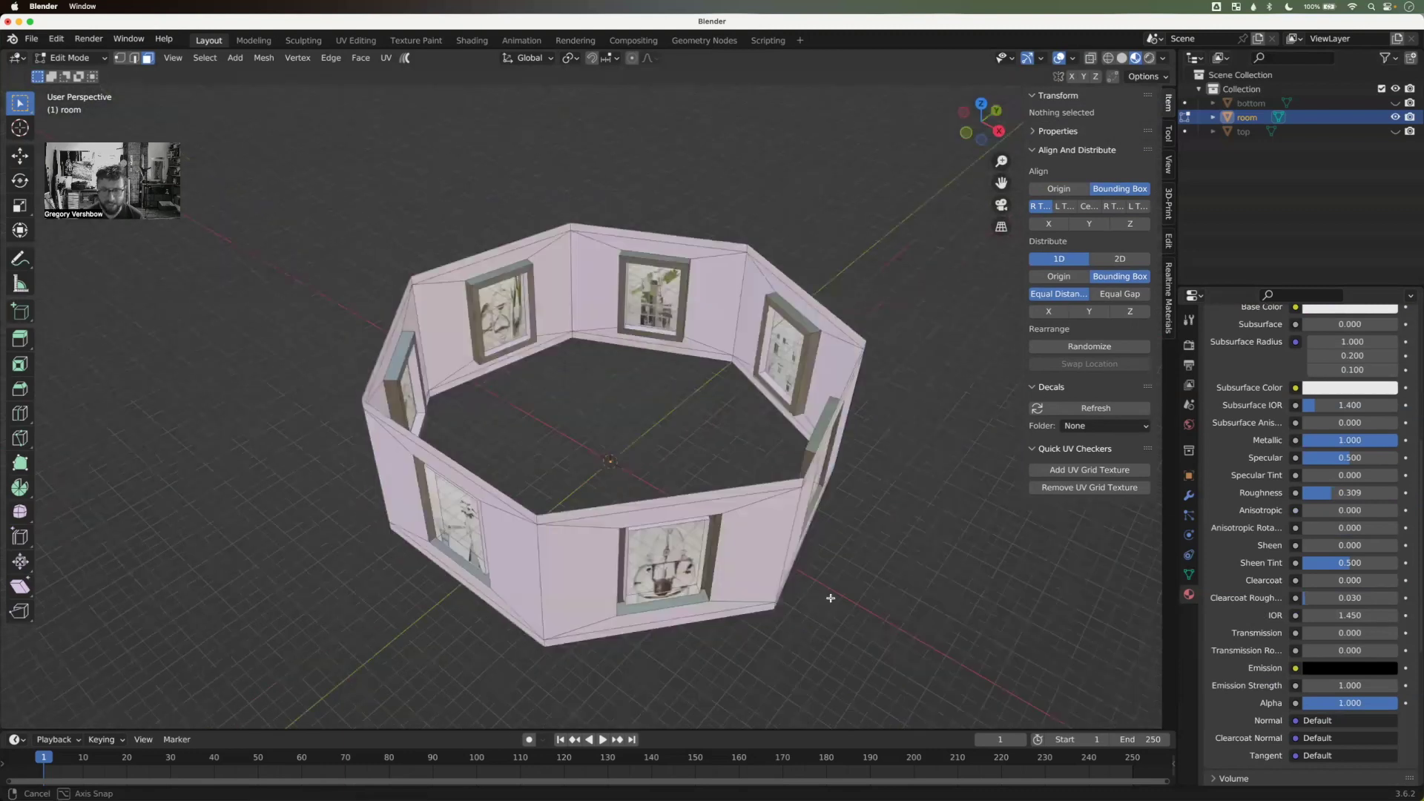
{"action": "key", "text": "Tab"}
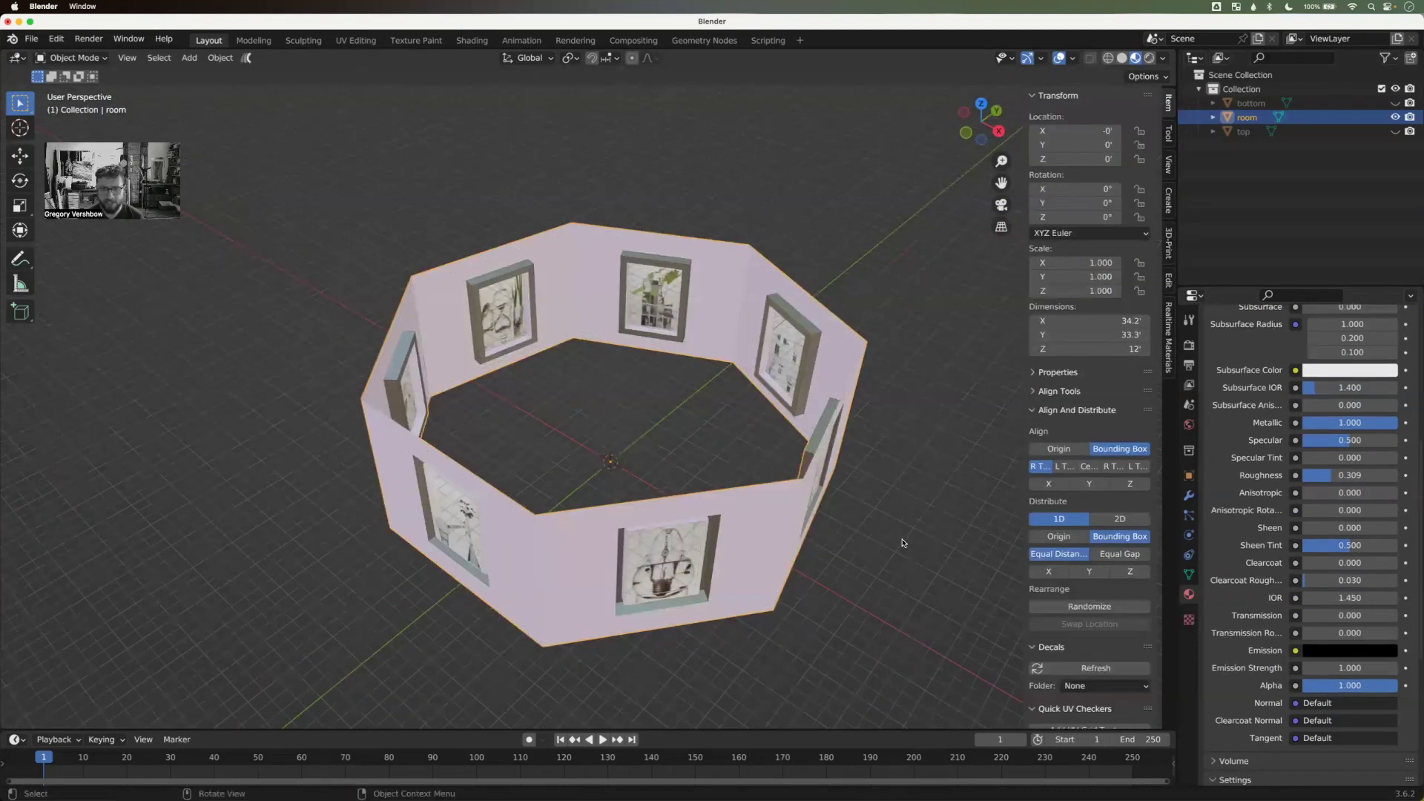
{"action": "middle_click_drag", "start_coordinate": [956, 516], "coordinate": [945, 506]}
{"action": "middle_click_drag", "start_coordinate": [845, 519], "coordinate": [752, 531]}
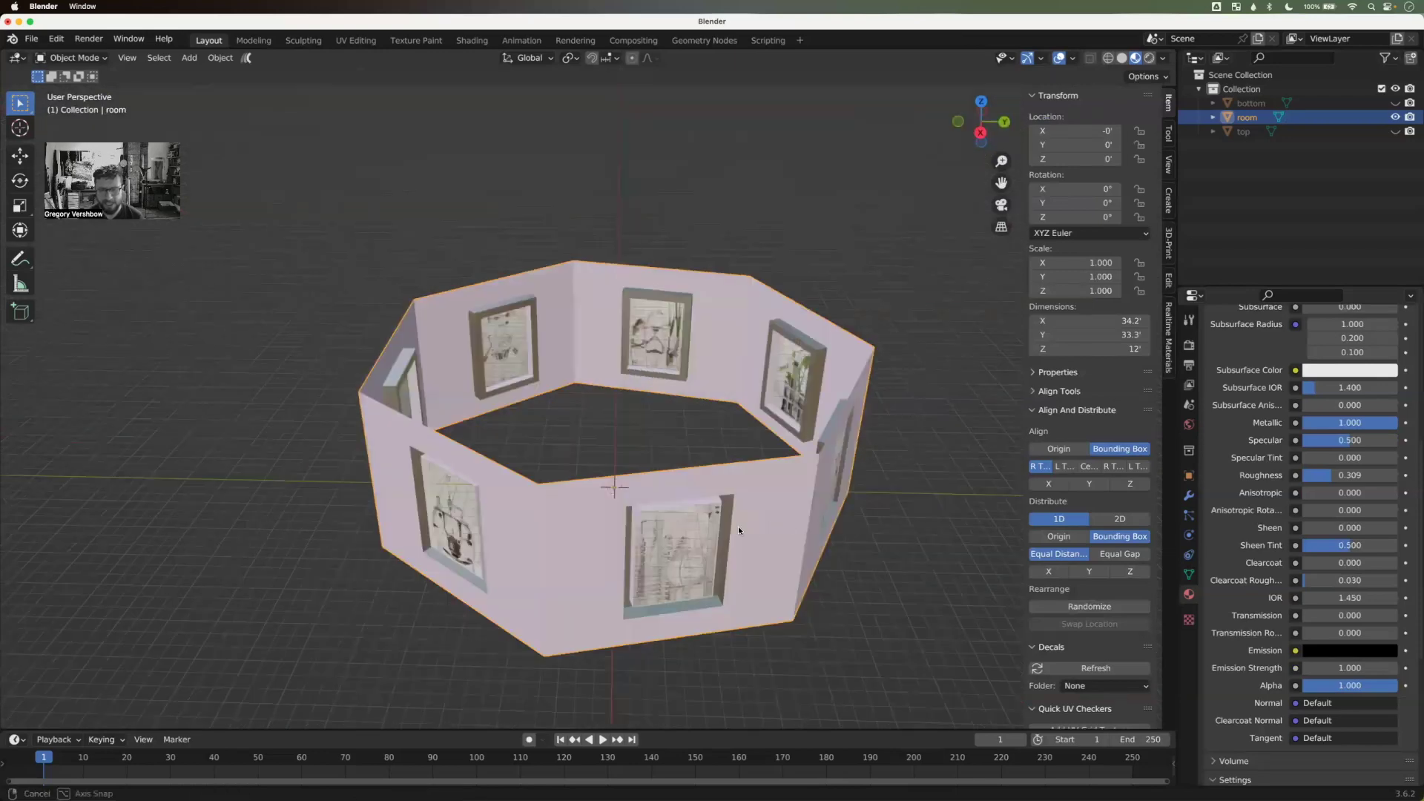
{"action": "middle_click_drag", "start_coordinate": [647, 445], "coordinate": [571, 417]}
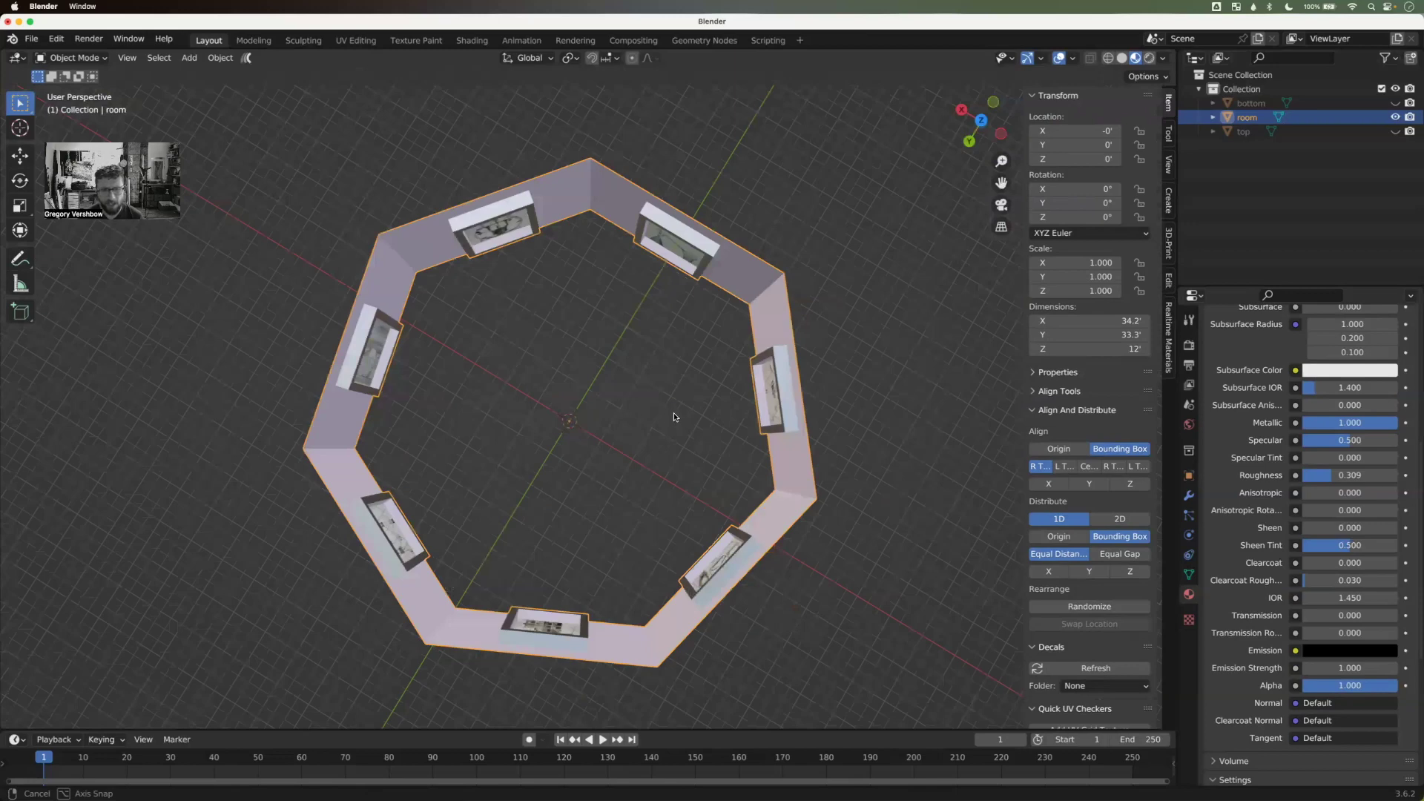
{"action": "middle_click_drag", "start_coordinate": [723, 435], "coordinate": [706, 359]}
Step: In Edit Mode, select the inner border face loop around one picture and extend it to all faces of similar perimeter
{"action": "key", "text": "Tab"}
{"action": "left_click", "coordinate": [706, 359], "text": "ctrl"}
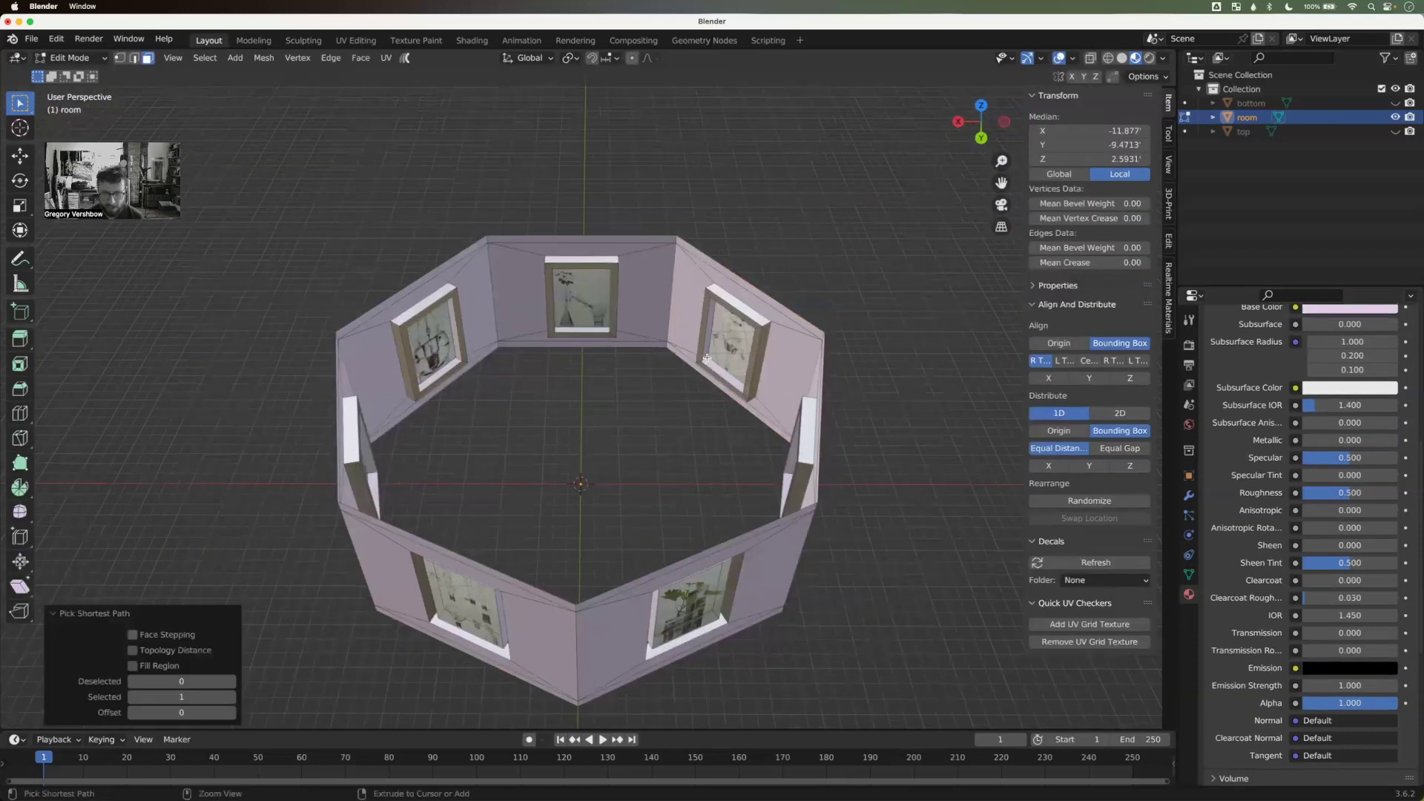
{"action": "left_click", "coordinate": [706, 360], "text": "alt"}
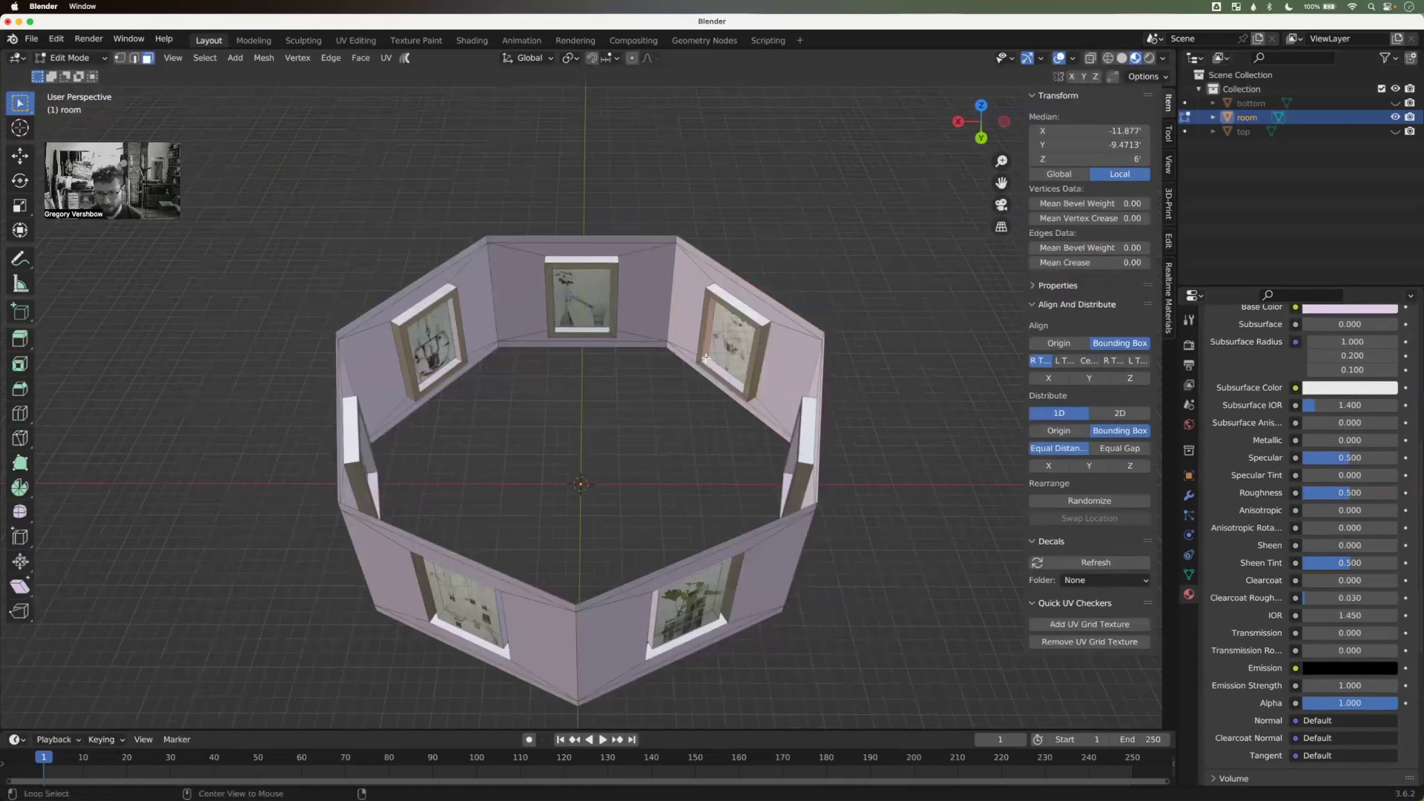
{"action": "middle_click_drag", "start_coordinate": [649, 411], "coordinate": [696, 394]}
{"action": "key", "text": "shift+g"}
{"action": "left_click", "coordinate": [687, 397]}
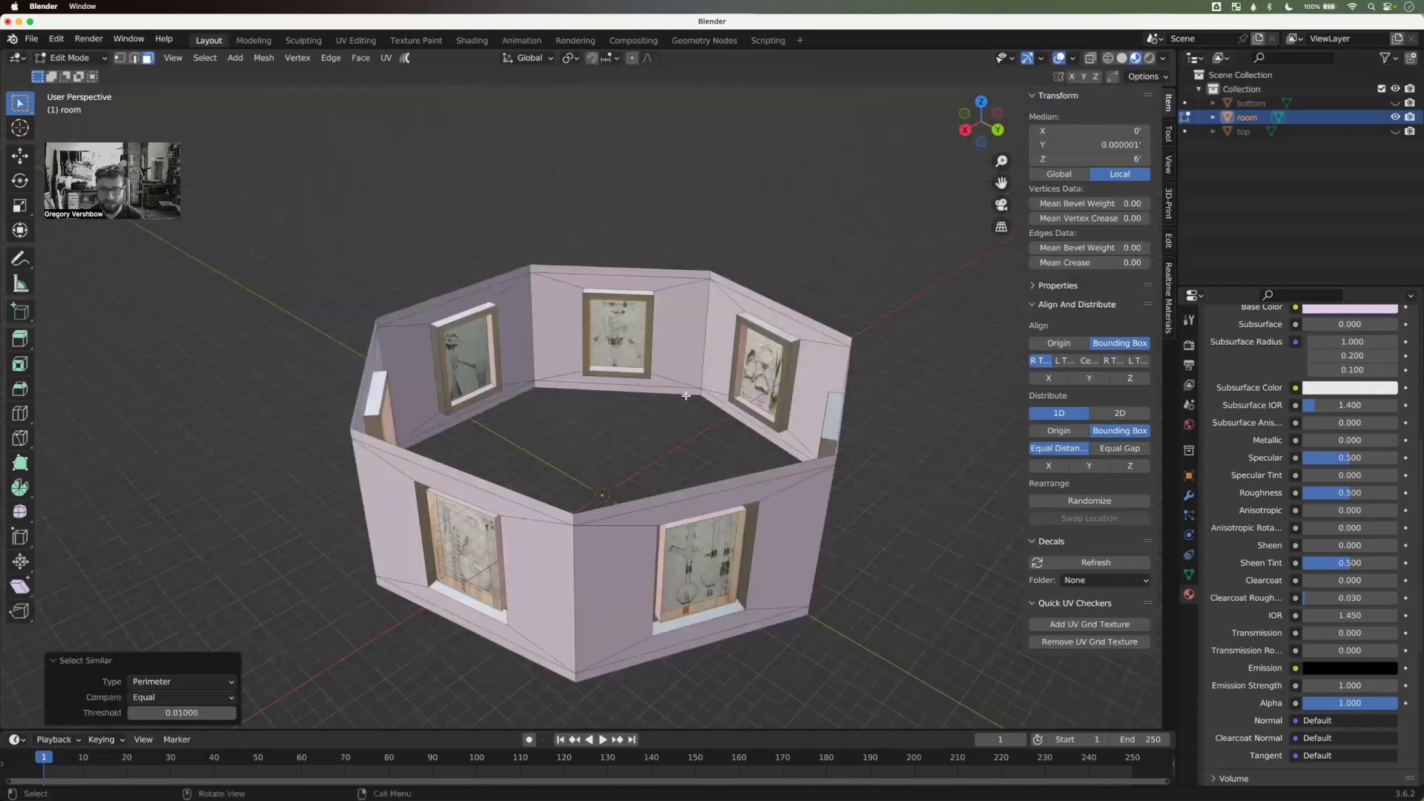
Step: Add a new material slot to the room object, create a material in it and name it dark
{"action": "scroll", "coordinate": [1256, 367], "scroll_direction": "down", "scroll_amount": 3}
{"action": "scroll", "coordinate": [1259, 366], "scroll_direction": "up", "scroll_amount": 3}
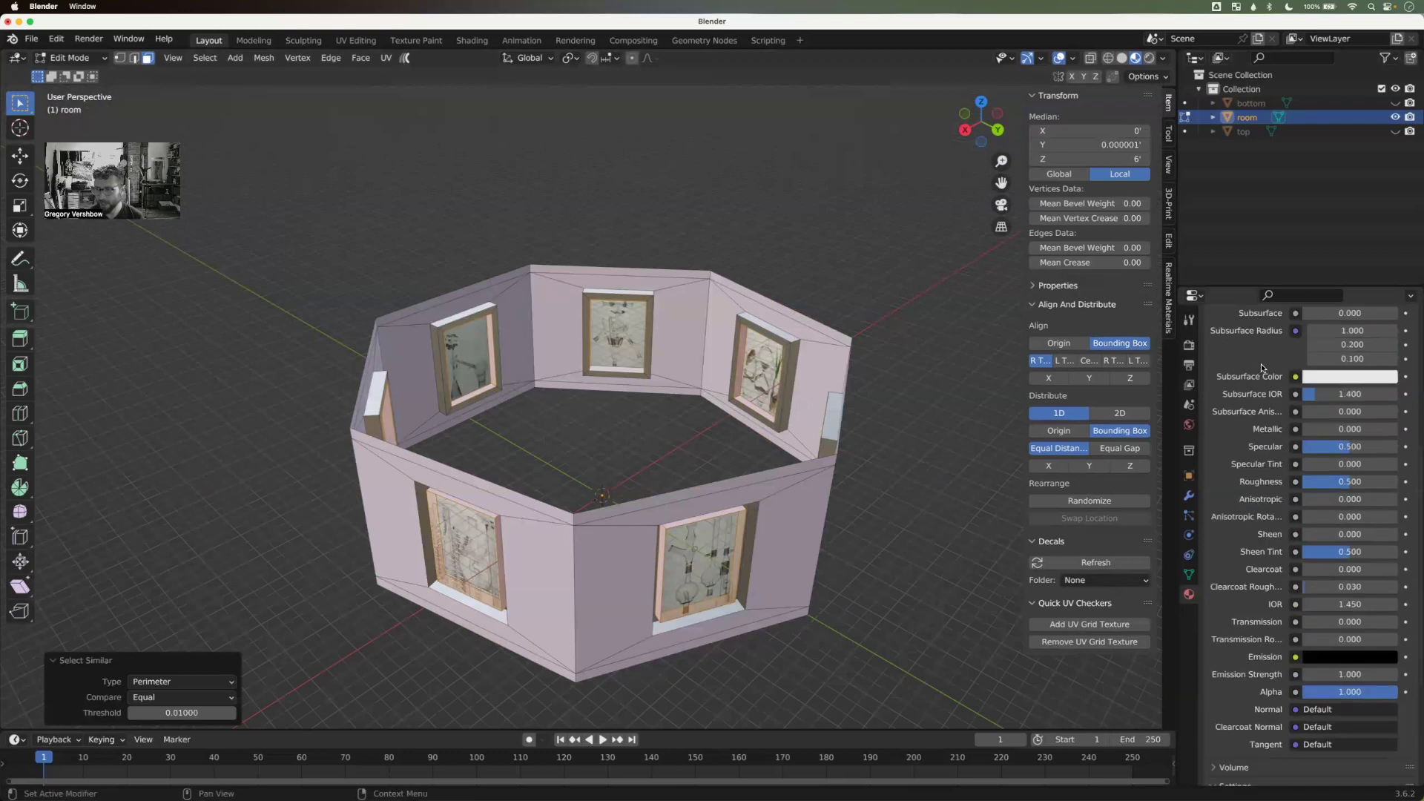
{"action": "scroll", "coordinate": [1264, 367], "scroll_direction": "up", "scroll_amount": 10}
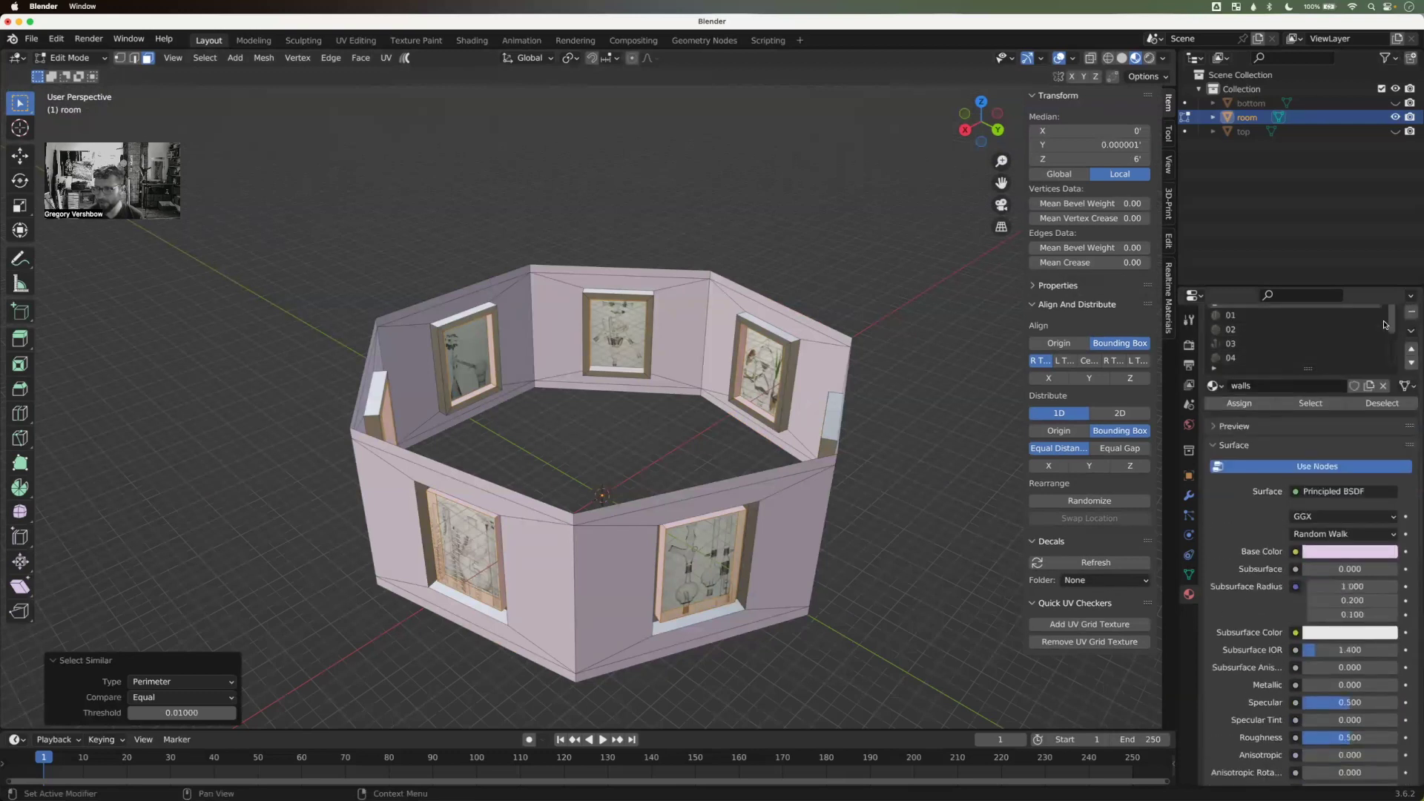
{"action": "scroll", "coordinate": [1385, 330], "scroll_direction": "up", "scroll_amount": 2}
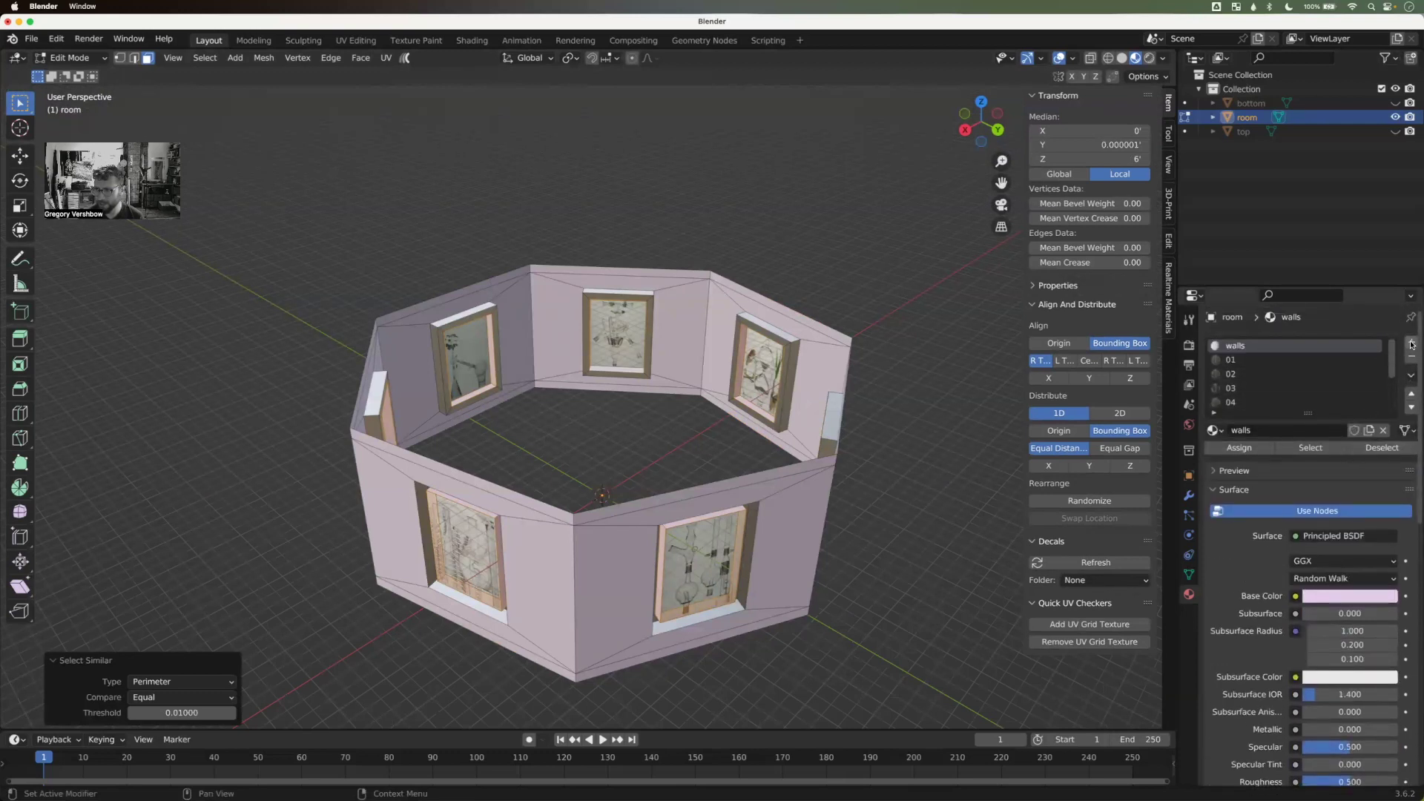
{"action": "left_click", "coordinate": [1409, 344]}
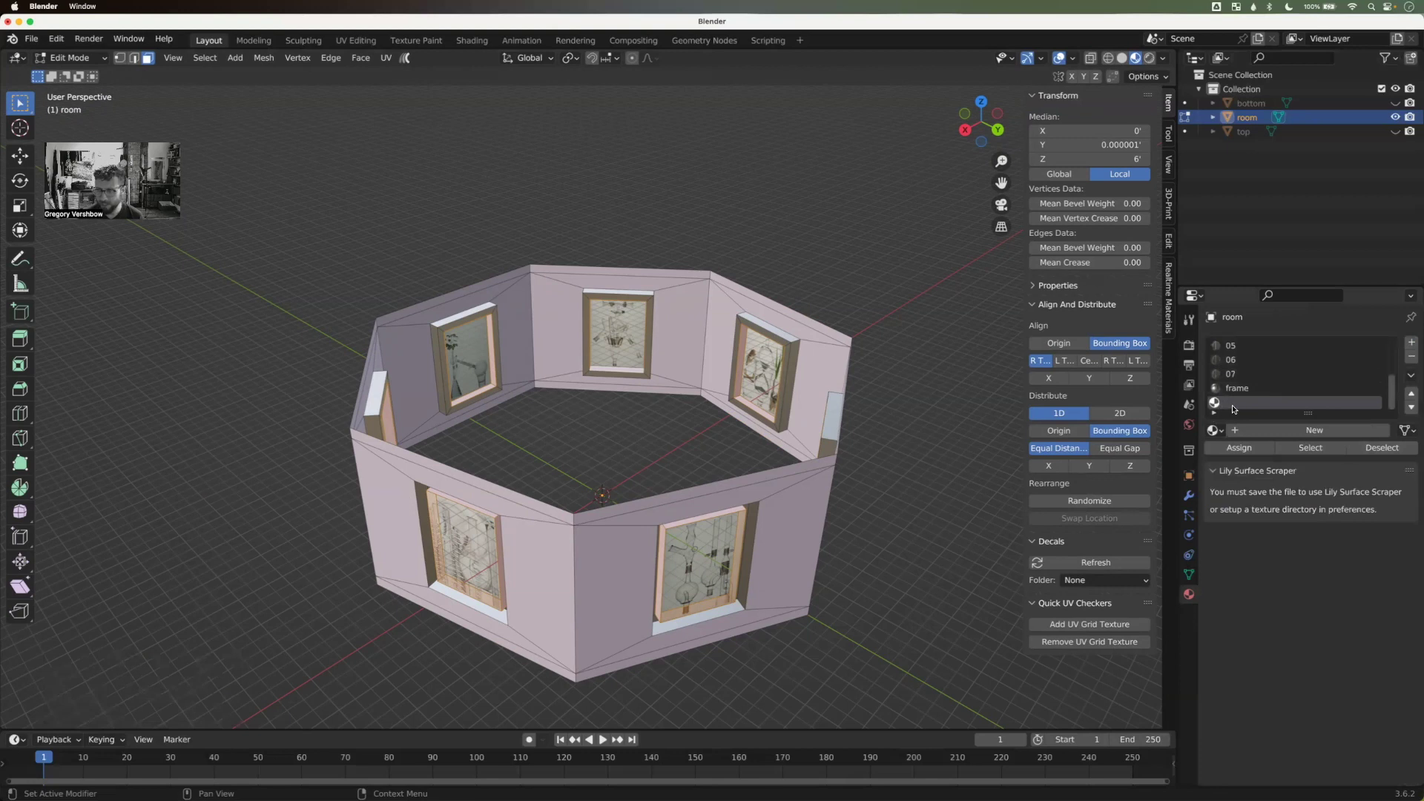
{"action": "left_click", "coordinate": [1238, 431]}
{"action": "double_click", "coordinate": [1237, 405]}
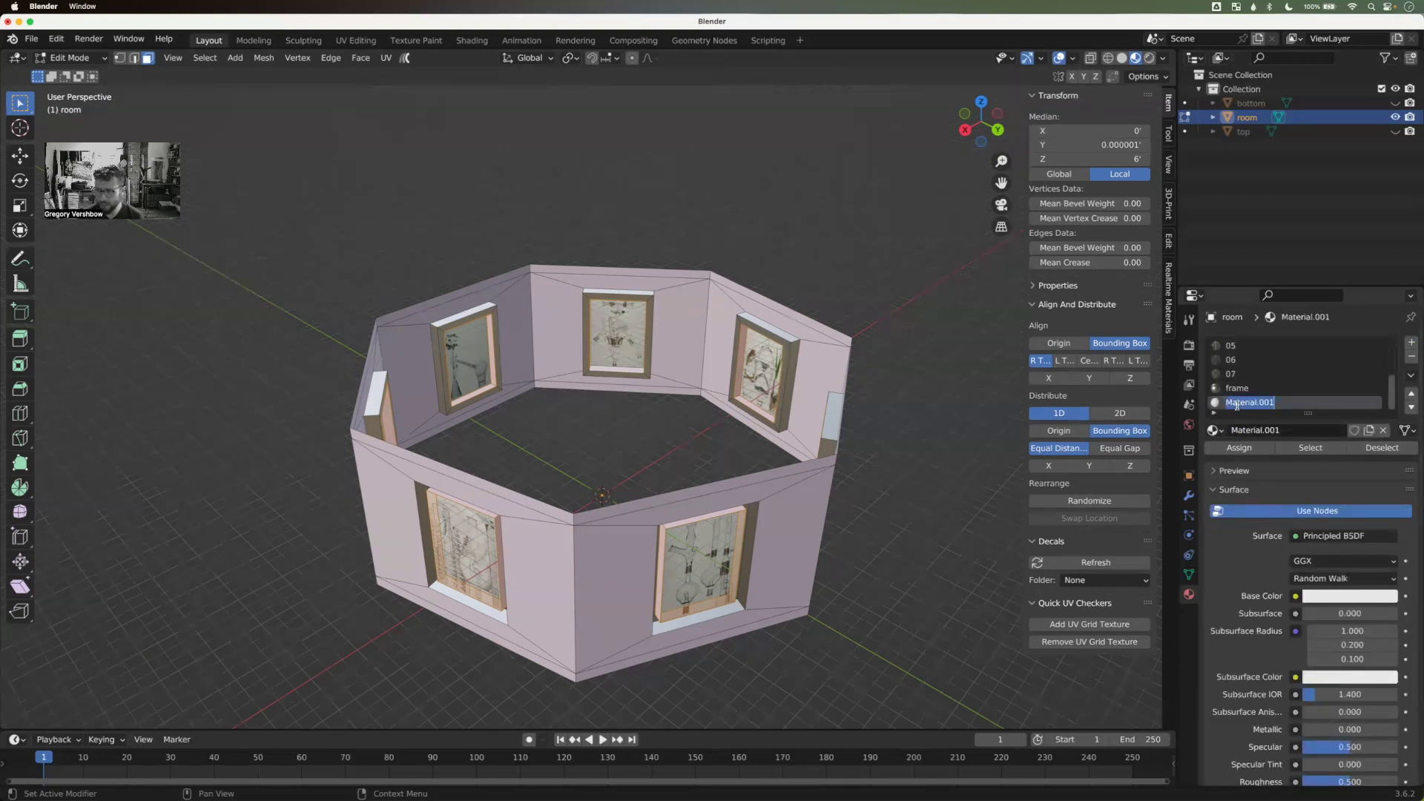
{"action": "type", "text": "dark"}
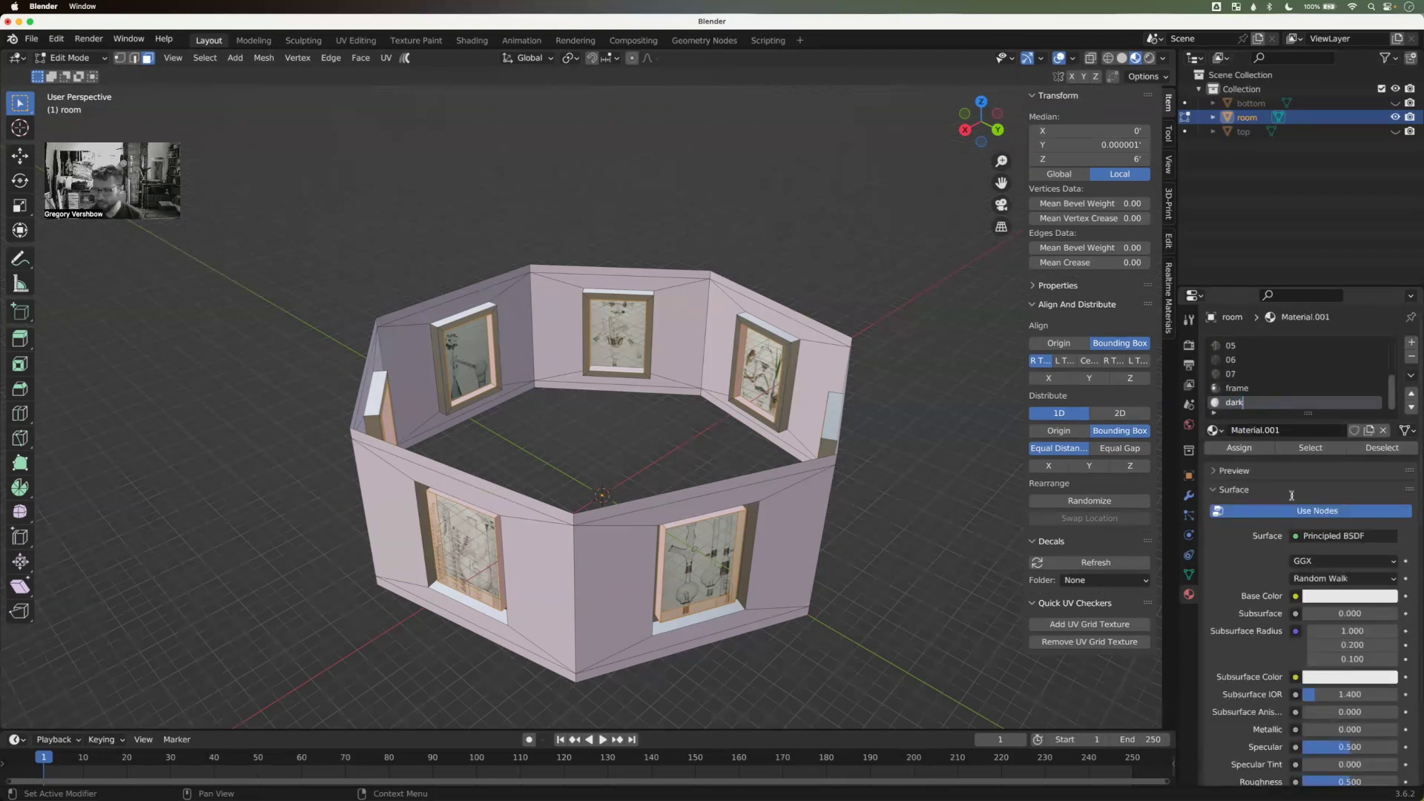
{"action": "key", "text": "Return"}
Step: Set the dark material's base color to black and assign it to the selected inner border faces
{"action": "left_click", "coordinate": [1350, 597]}
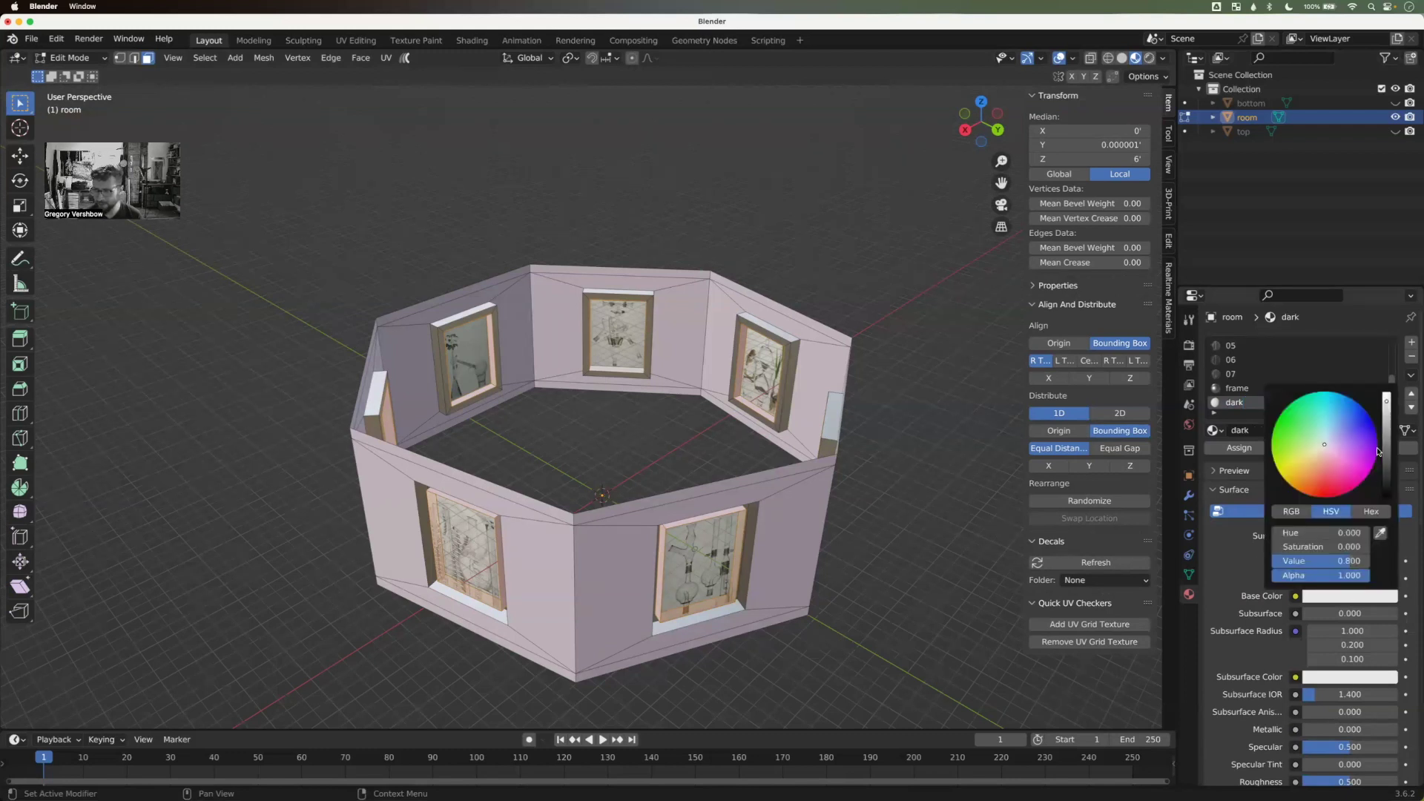
{"action": "left_click_drag", "start_coordinate": [1386, 445], "coordinate": [1387, 499]}
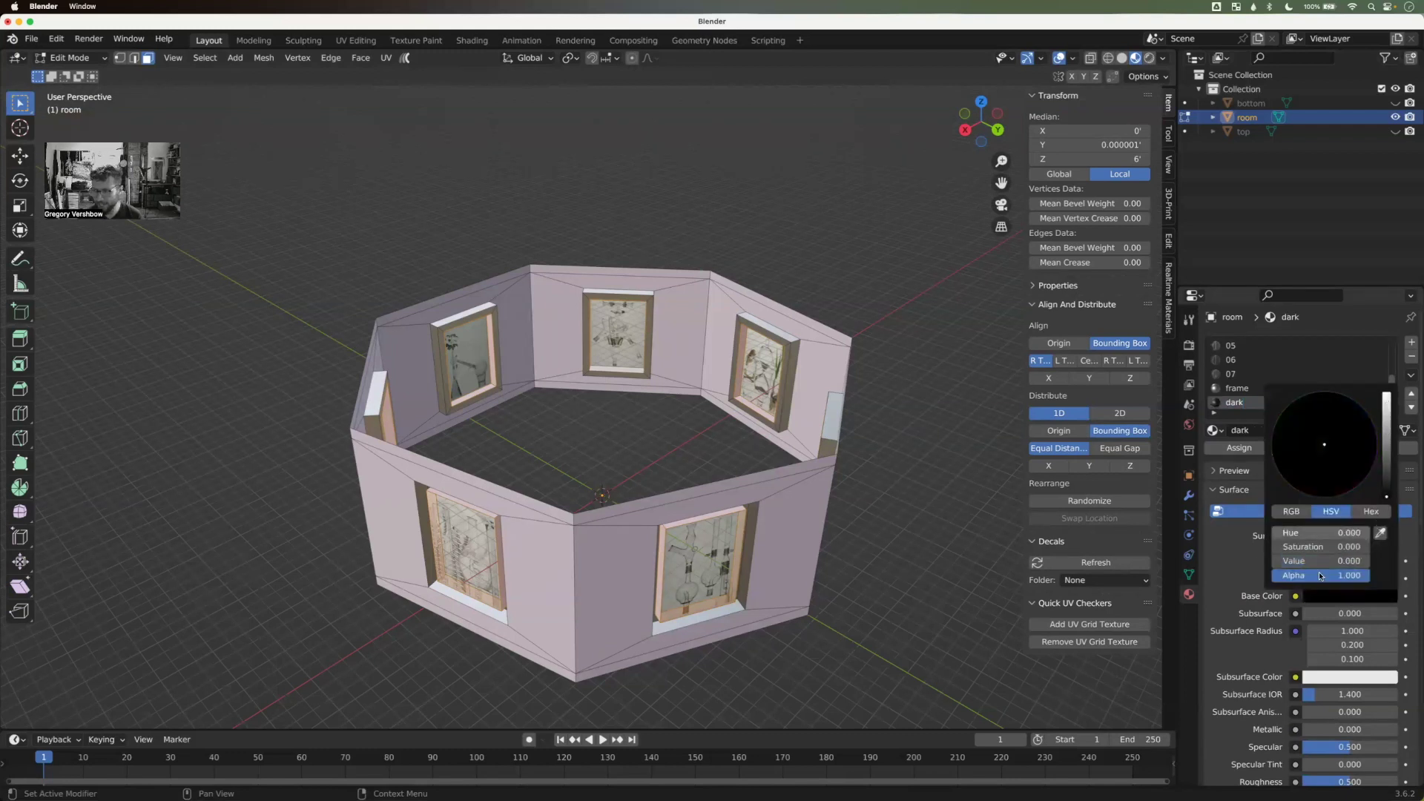
{"action": "left_click", "coordinate": [1240, 449]}
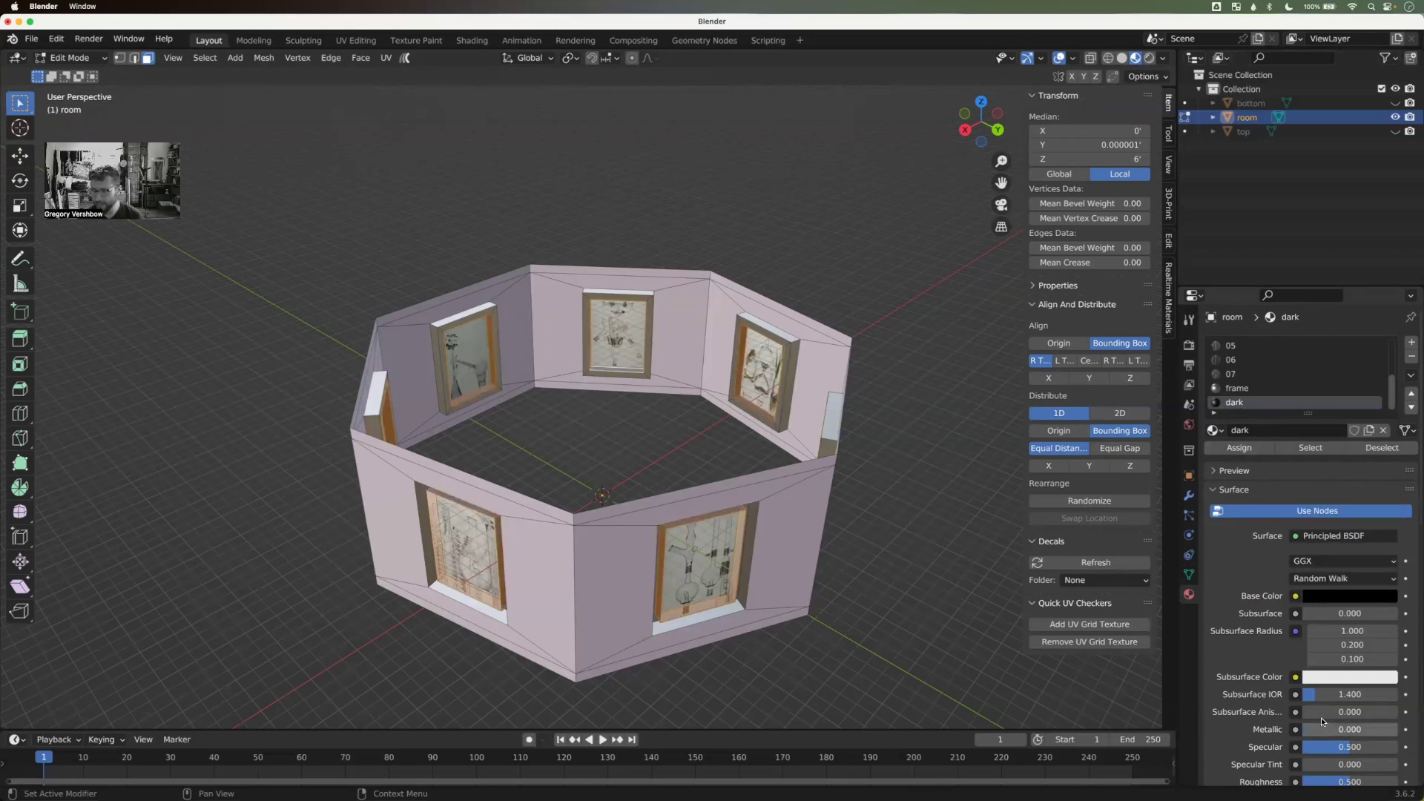
Step: Set the dark material's roughness to about 0.257 and clear the face selection
{"action": "scroll", "coordinate": [1340, 738], "scroll_direction": "down", "scroll_amount": 2}
{"action": "left_click_drag", "start_coordinate": [1340, 738], "coordinate": [1327, 738]}
{"action": "left_click", "coordinate": [936, 452]}
{"action": "middle_click_drag", "start_coordinate": [935, 451], "coordinate": [629, 393]}
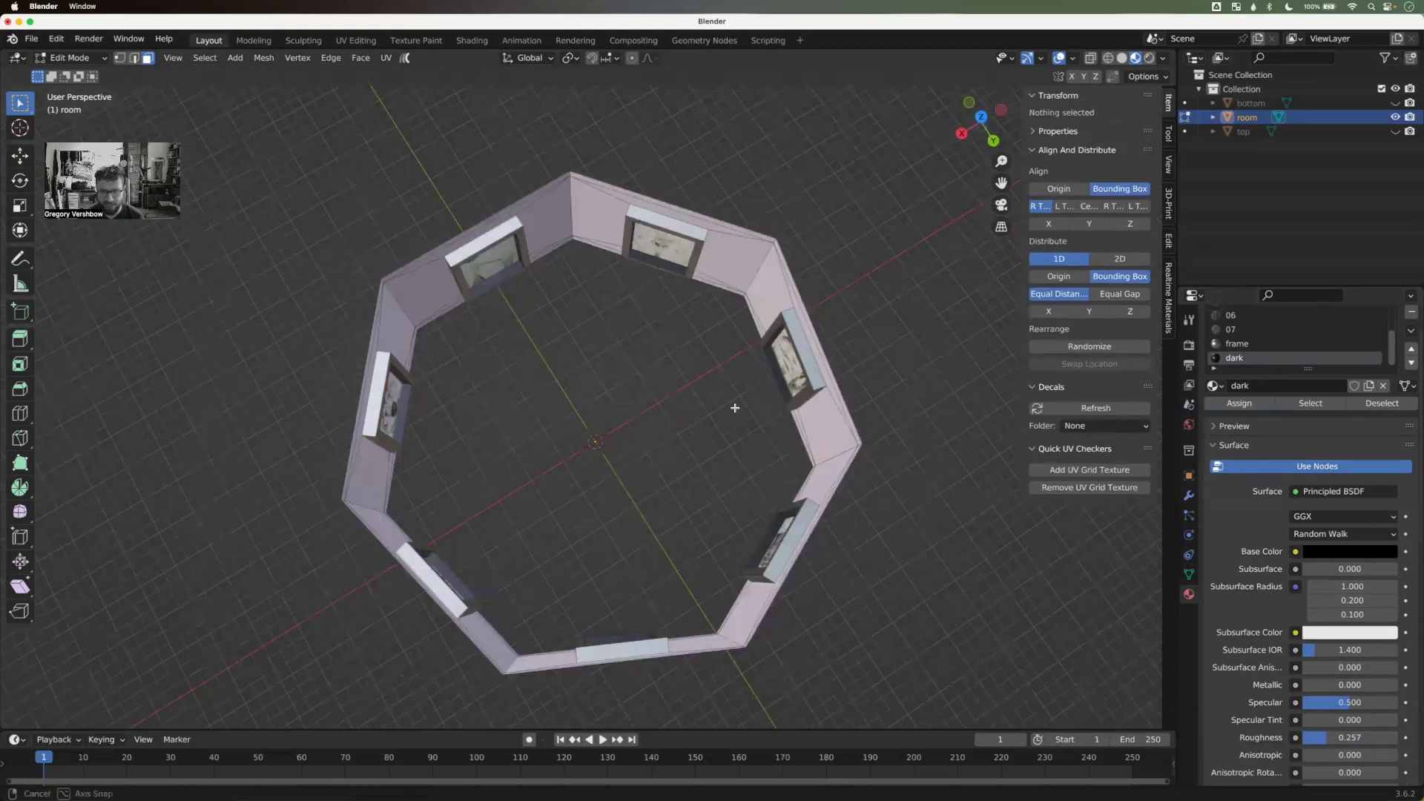
{"action": "middle_click_drag", "start_coordinate": [763, 411], "coordinate": [804, 275]}
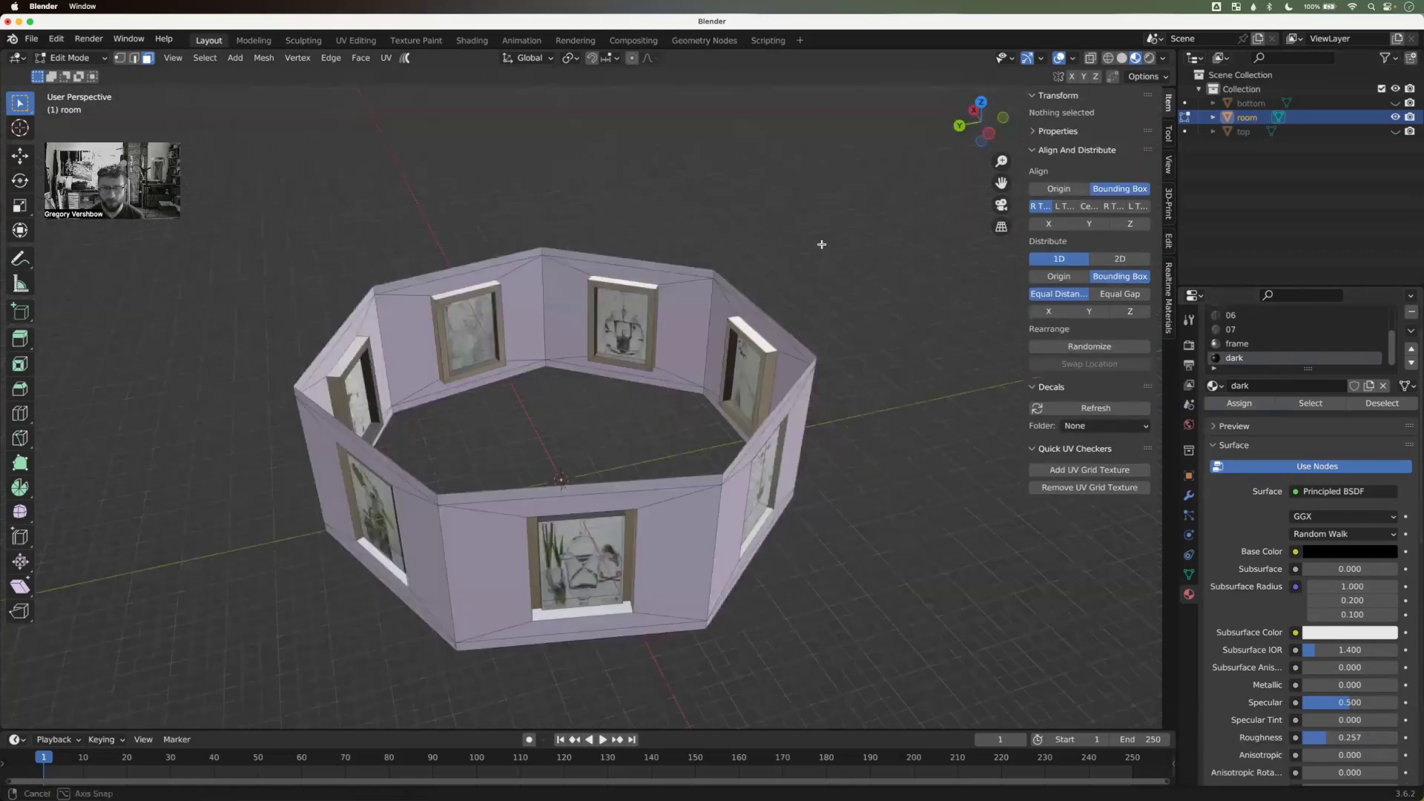
{"action": "middle_click_drag", "start_coordinate": [964, 203], "coordinate": [972, 202]}
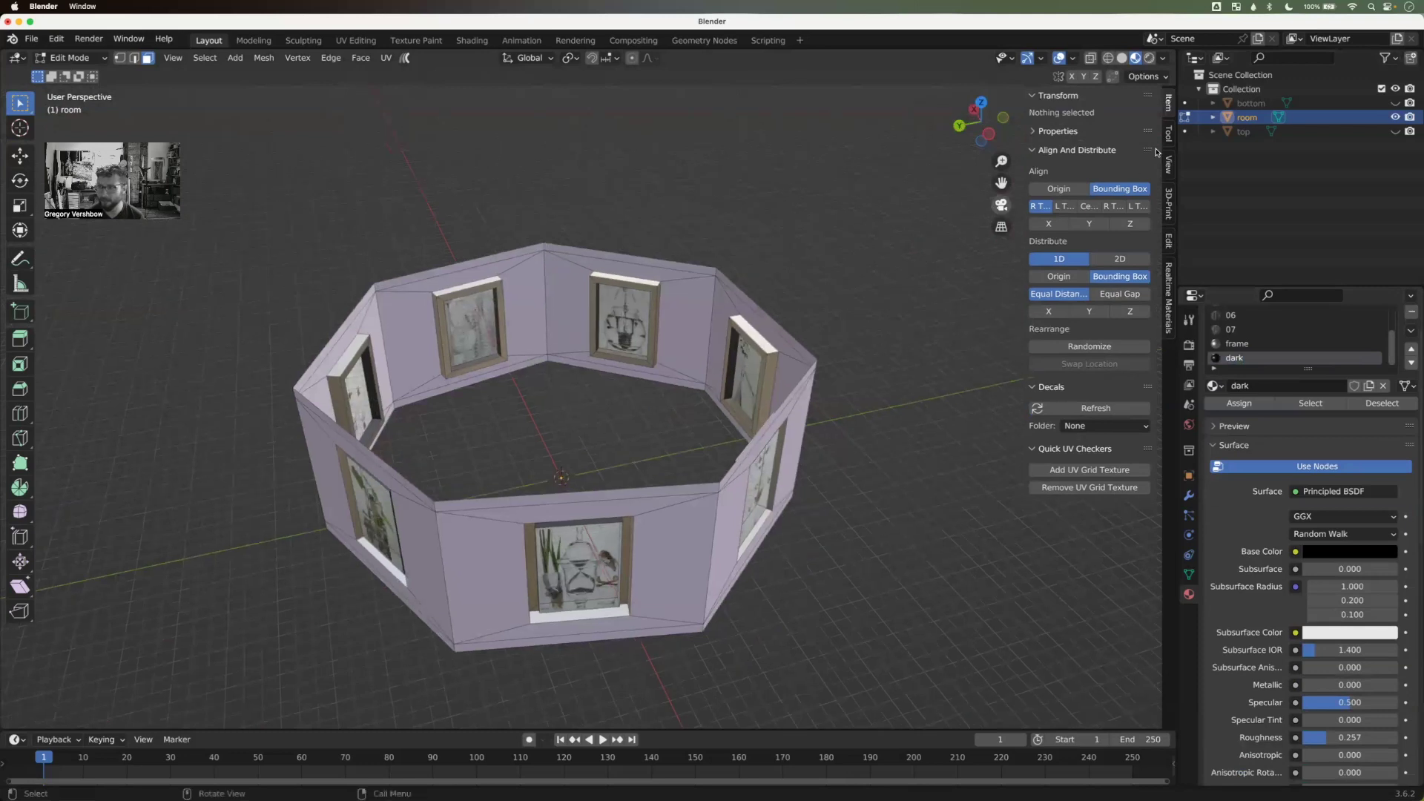
Step: Unhide the bottom object and select it in the scene collection
{"action": "left_click", "coordinate": [1244, 105]}
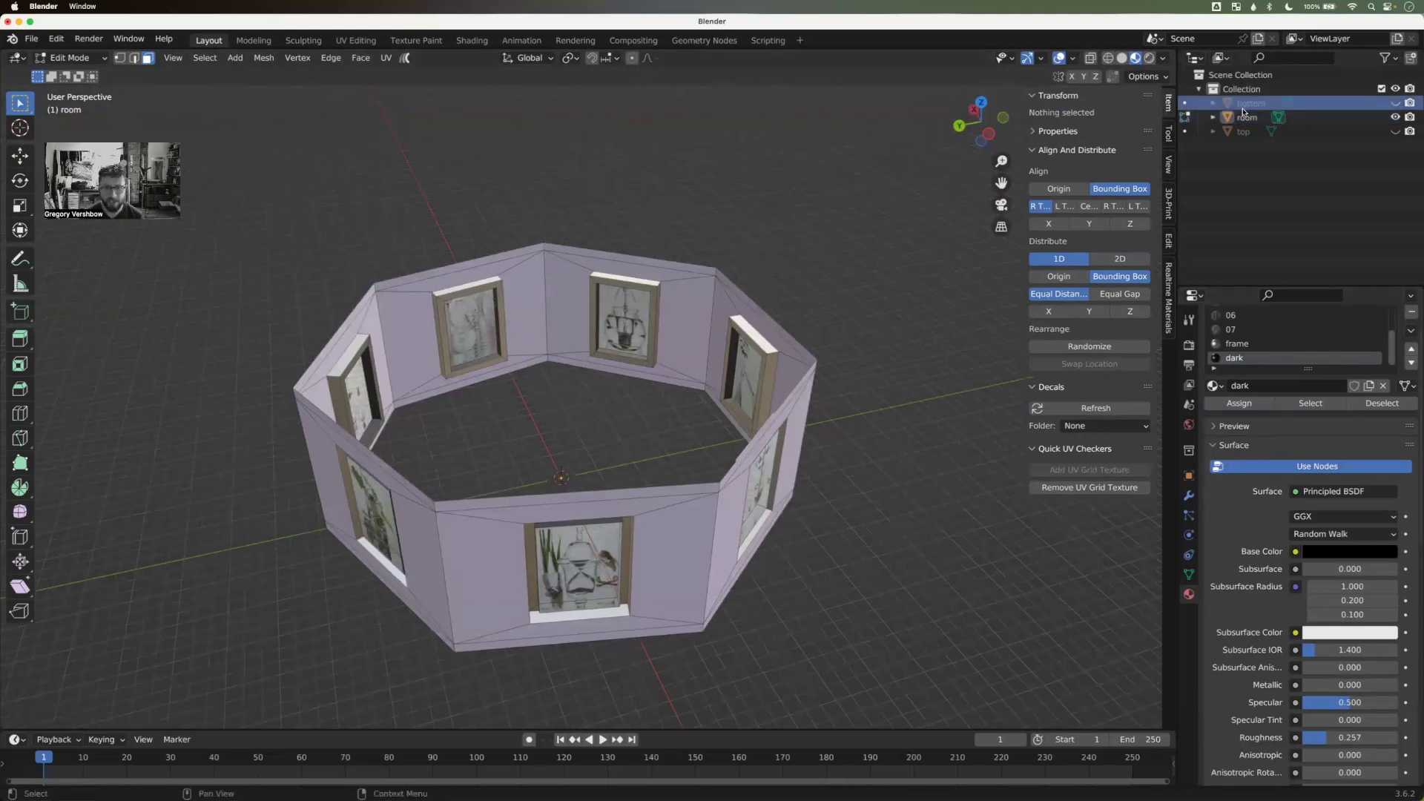
{"action": "left_click", "coordinate": [1396, 103]}
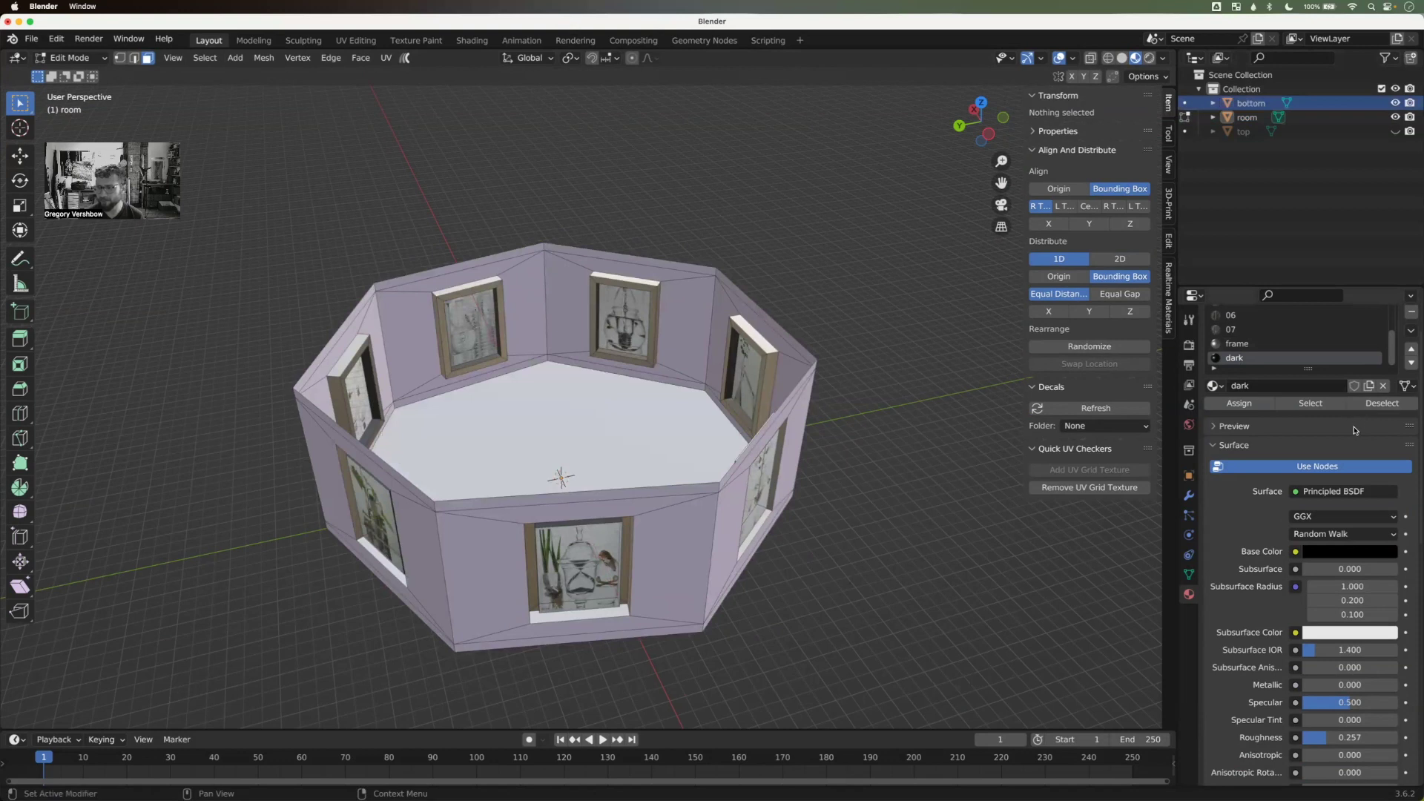
{"action": "left_click", "coordinate": [1237, 106]}
{"action": "double_click", "coordinate": [1243, 106]}
{"action": "left_click", "coordinate": [1218, 104]}
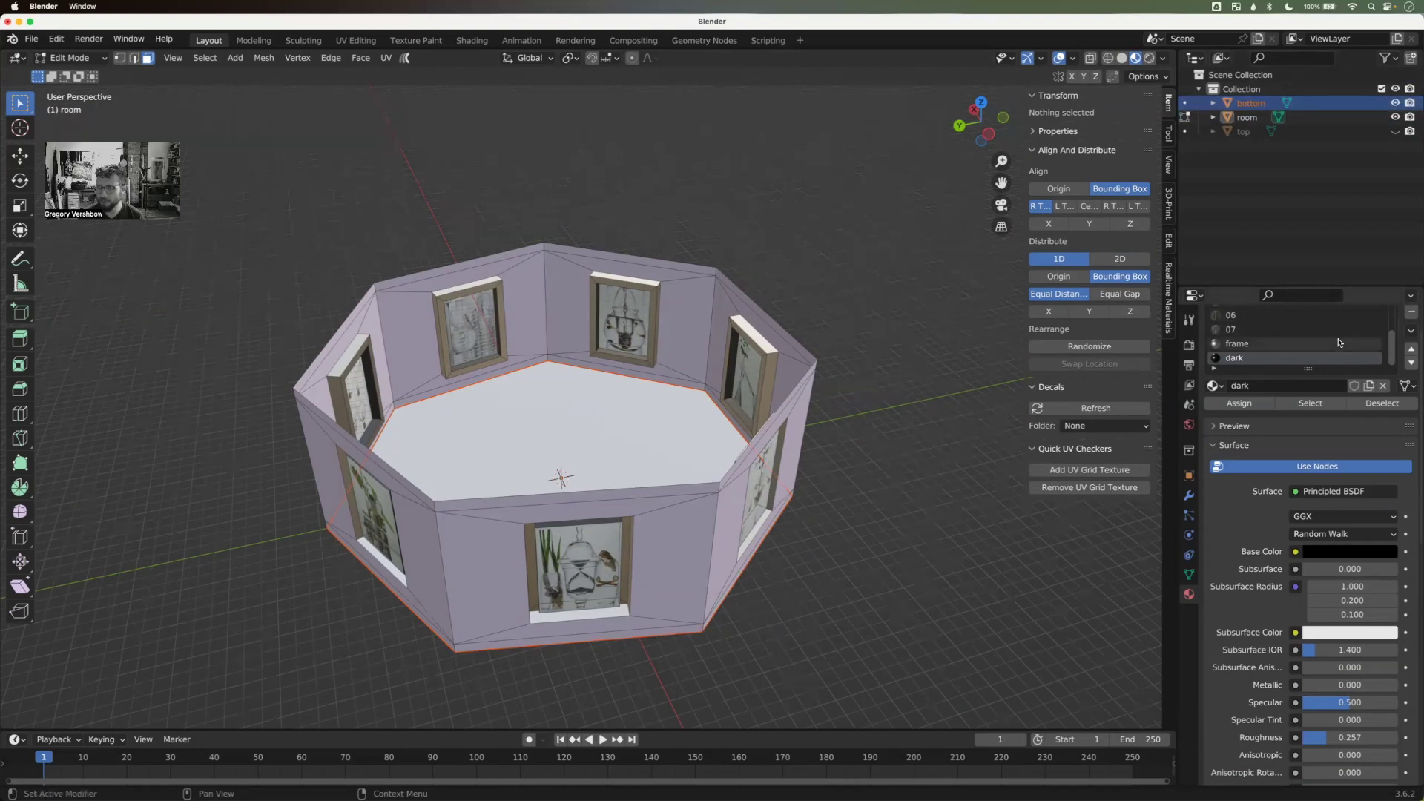
Step: Leave Edit Mode, make the bottom object active and link the existing dark material to it
{"action": "scroll", "coordinate": [911, 260], "scroll_direction": "up", "scroll_amount": 2}
{"action": "scroll", "coordinate": [709, 242], "scroll_direction": "down", "scroll_amount": 3}
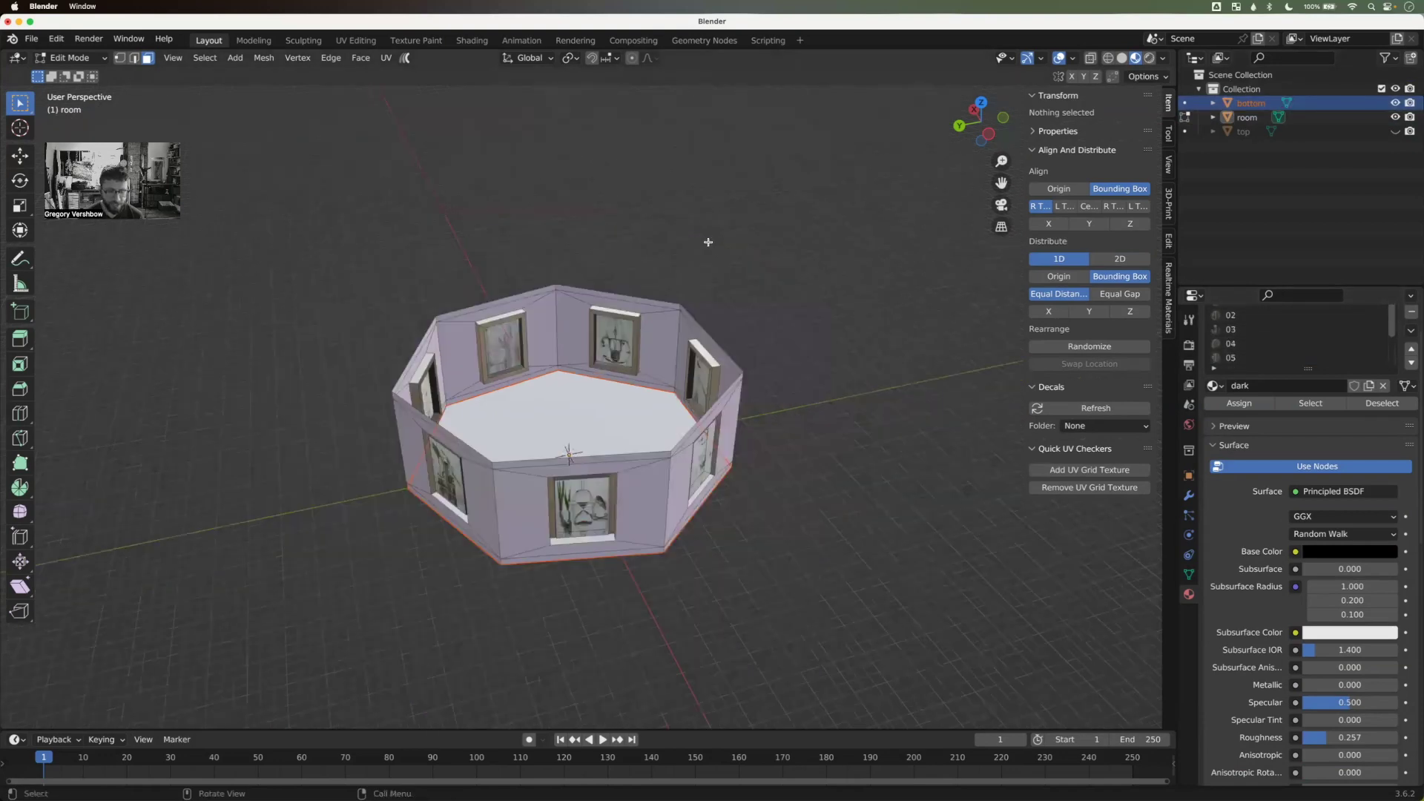
{"action": "key", "text": "Tab"}
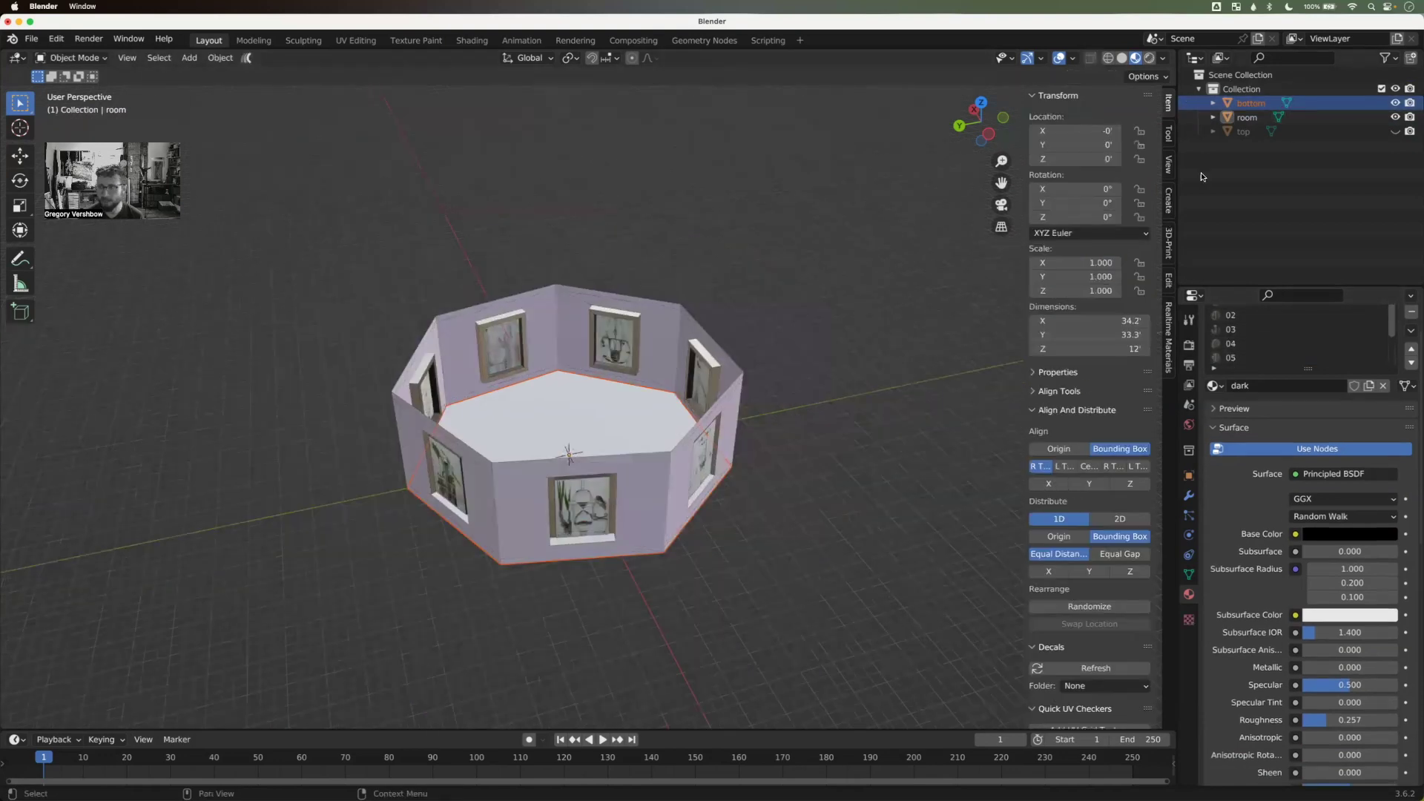
{"action": "left_click", "coordinate": [1244, 113]}
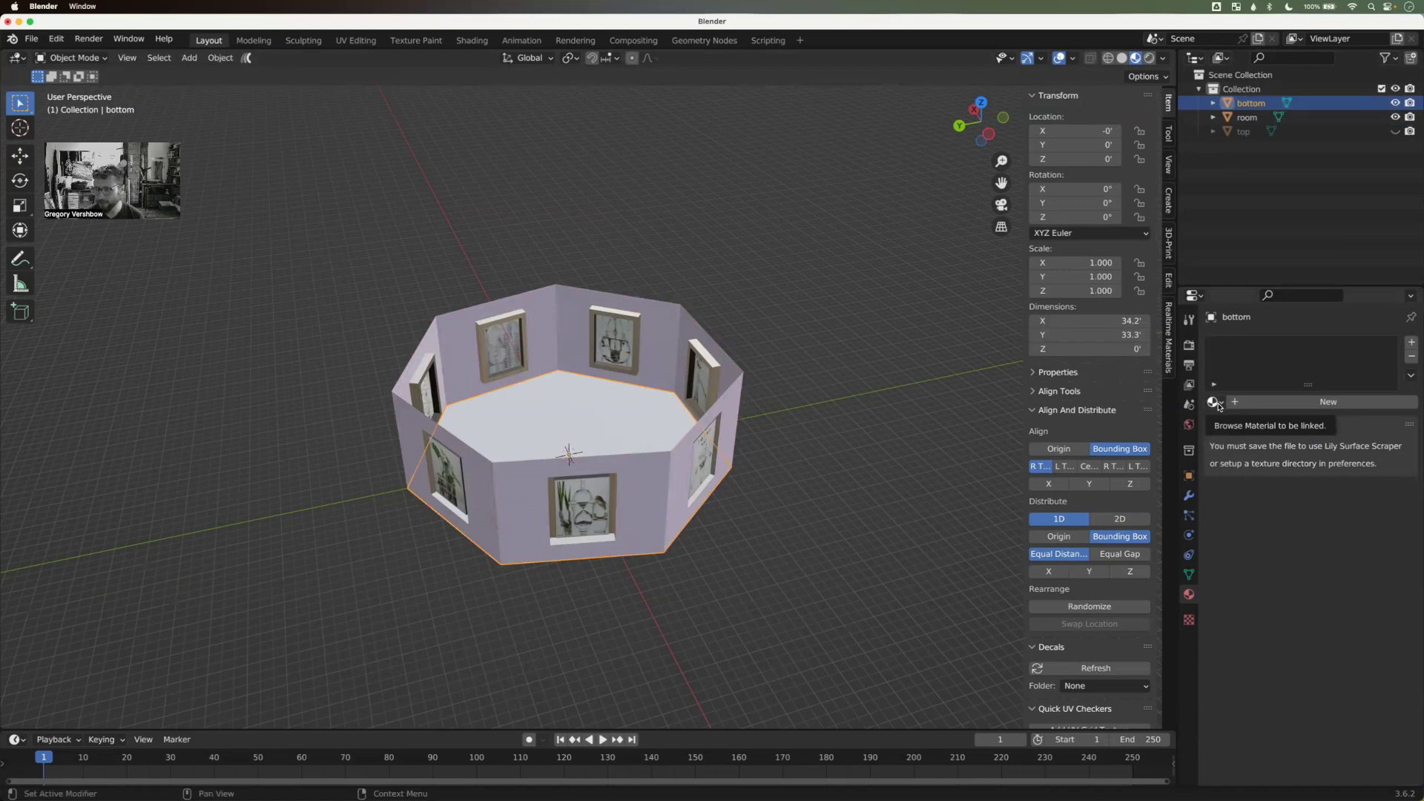
{"action": "left_click", "coordinate": [1216, 403]}
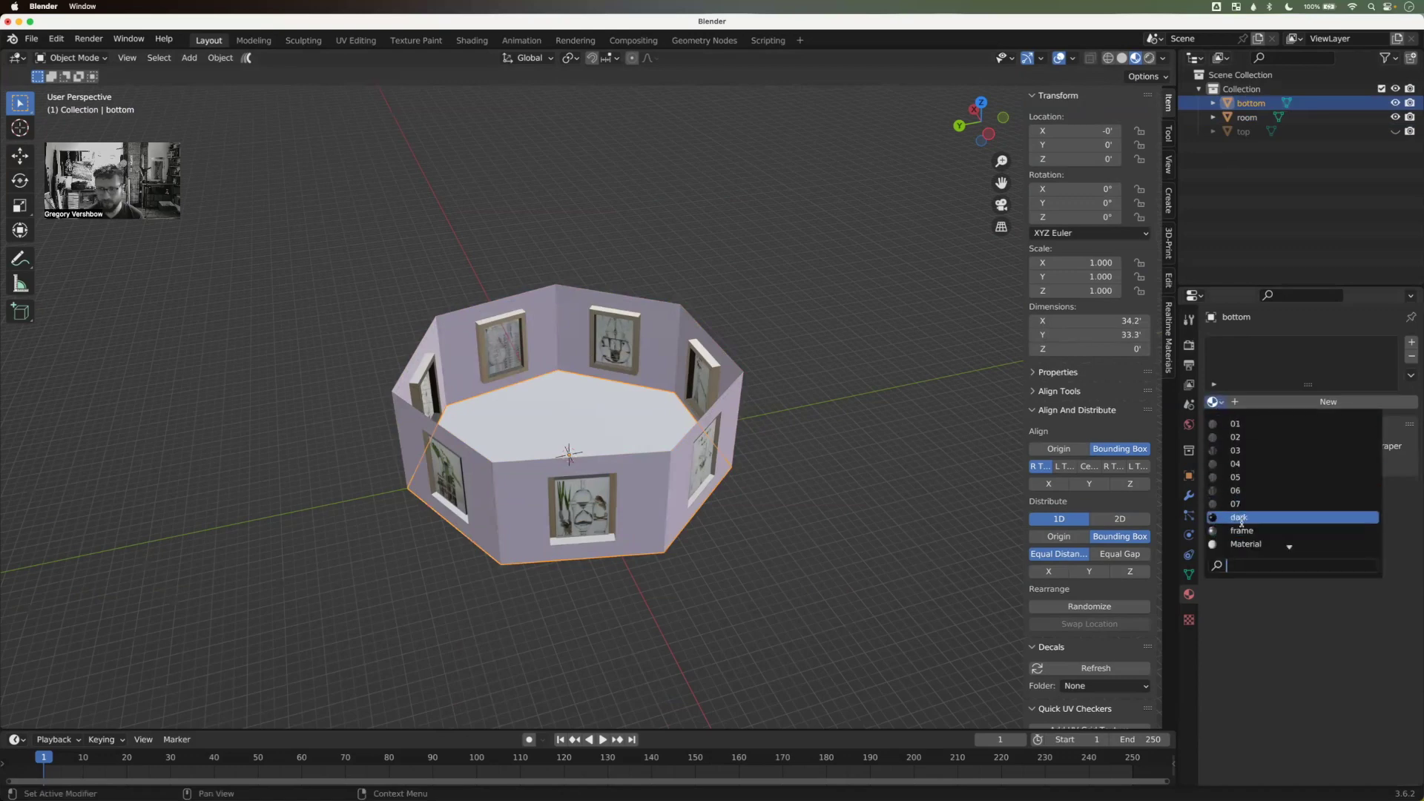
{"action": "left_click", "coordinate": [1241, 522]}
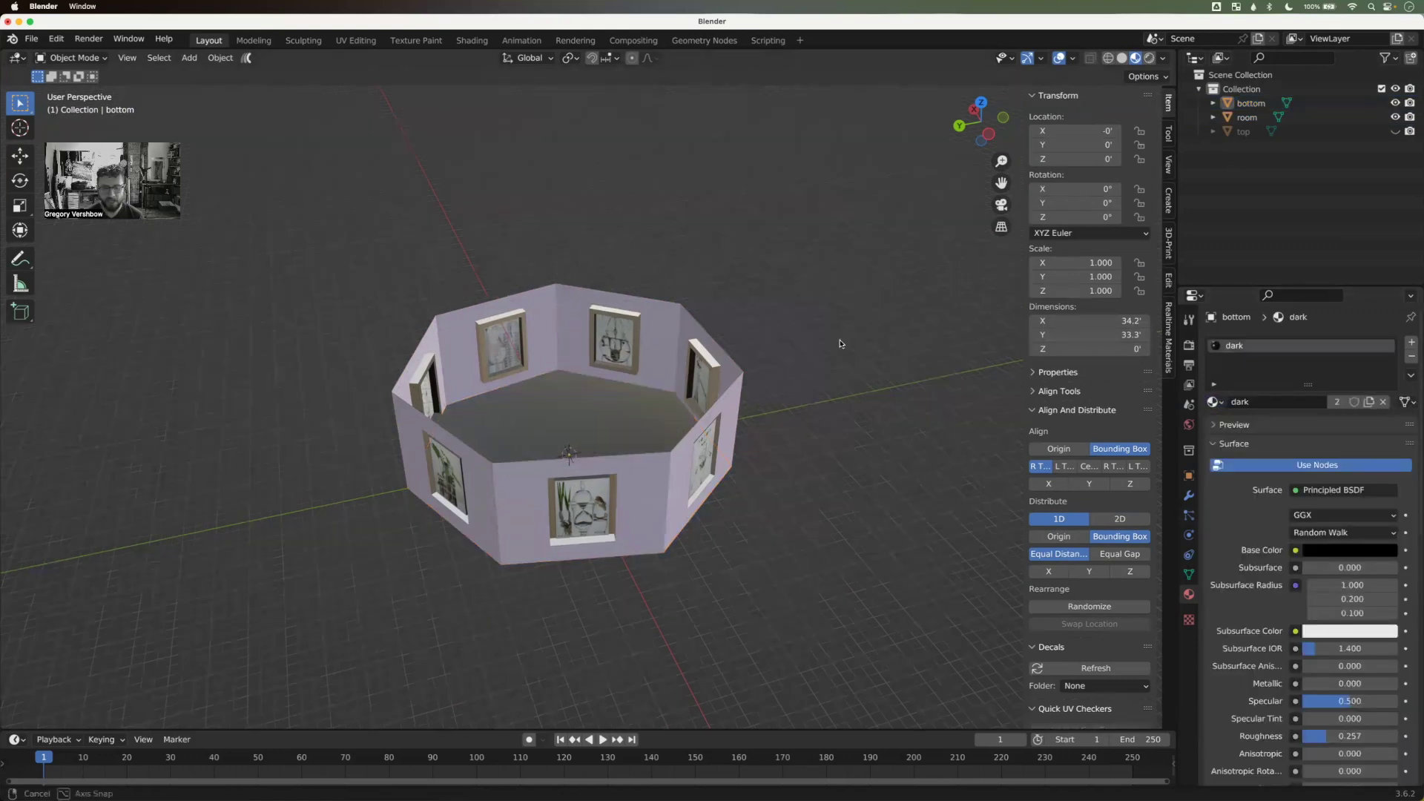
Step: Unhide the top object and give it a new material with a light grey base color
{"action": "middle_click_drag", "start_coordinate": [840, 343], "coordinate": [687, 376]}
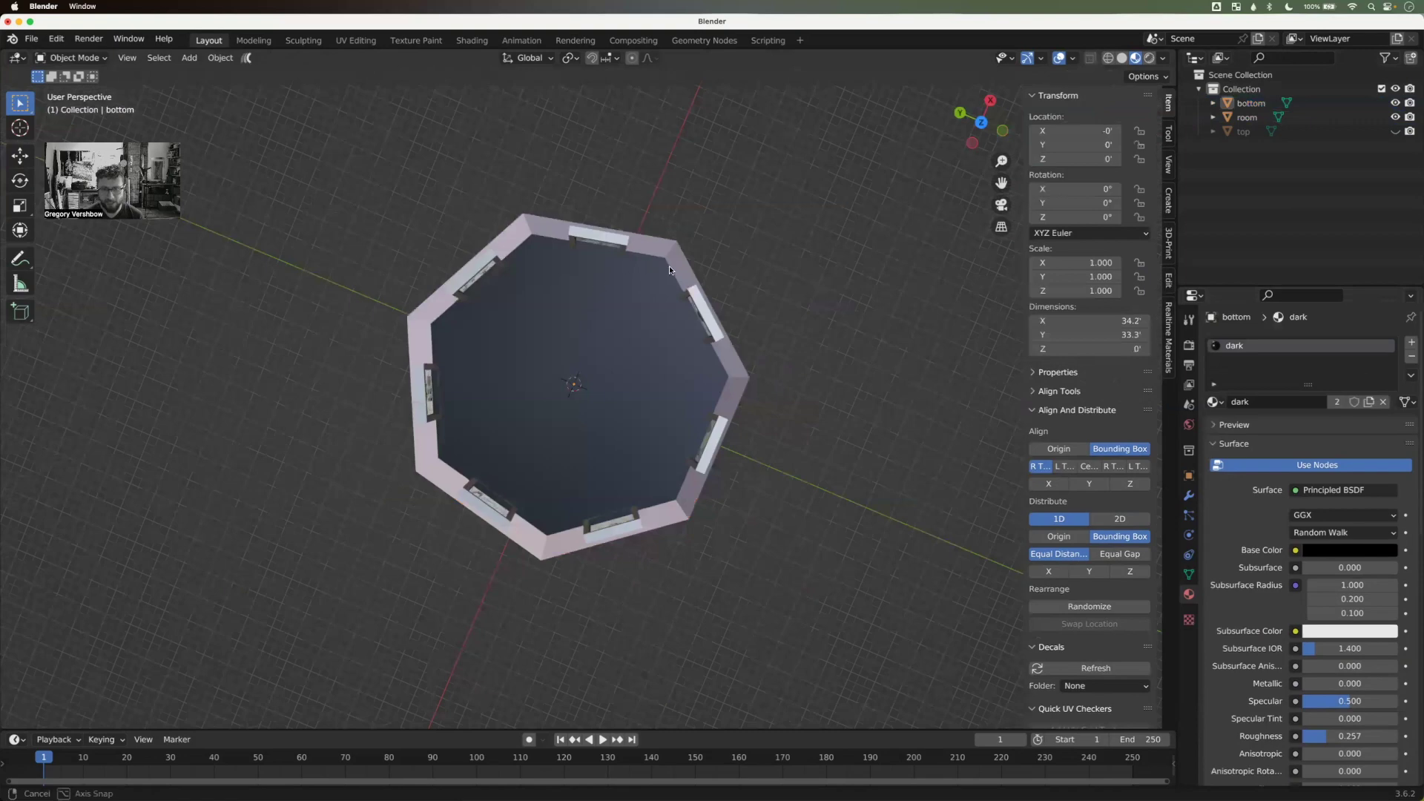
{"action": "middle_click_drag", "start_coordinate": [669, 266], "coordinate": [755, 311]}
{"action": "middle_click_drag", "start_coordinate": [1143, 161], "coordinate": [1031, 248]}
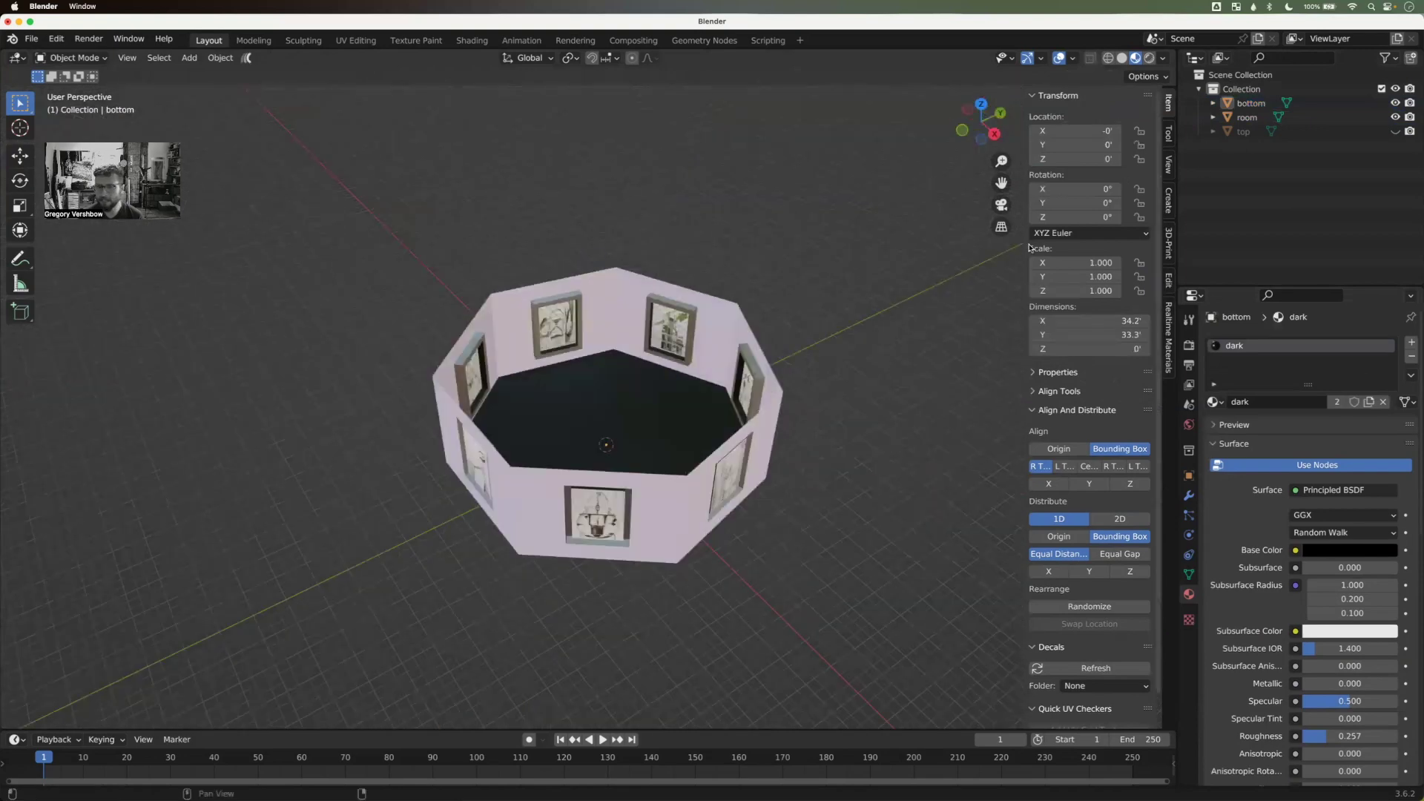
{"action": "left_click", "coordinate": [1227, 133]}
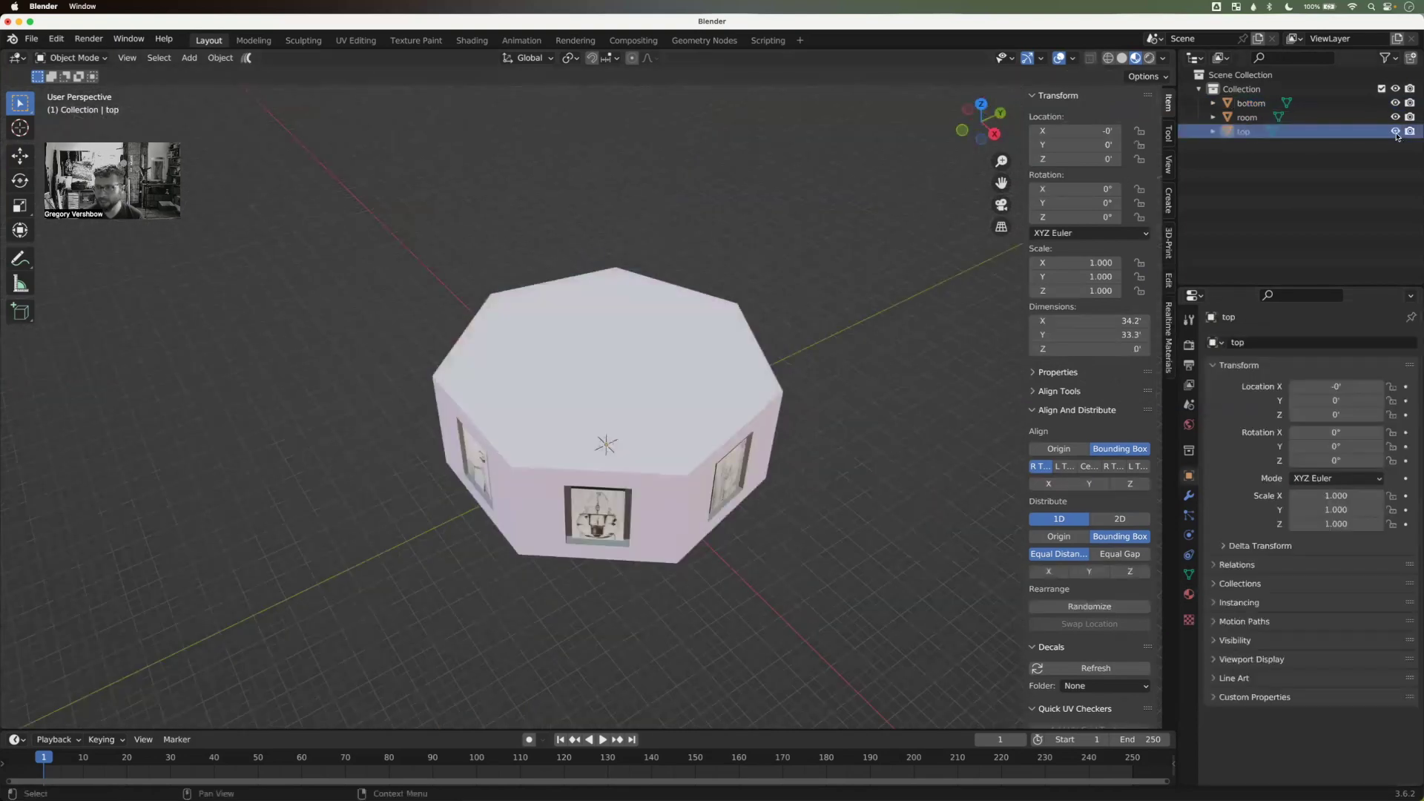
{"action": "left_click", "coordinate": [1190, 594]}
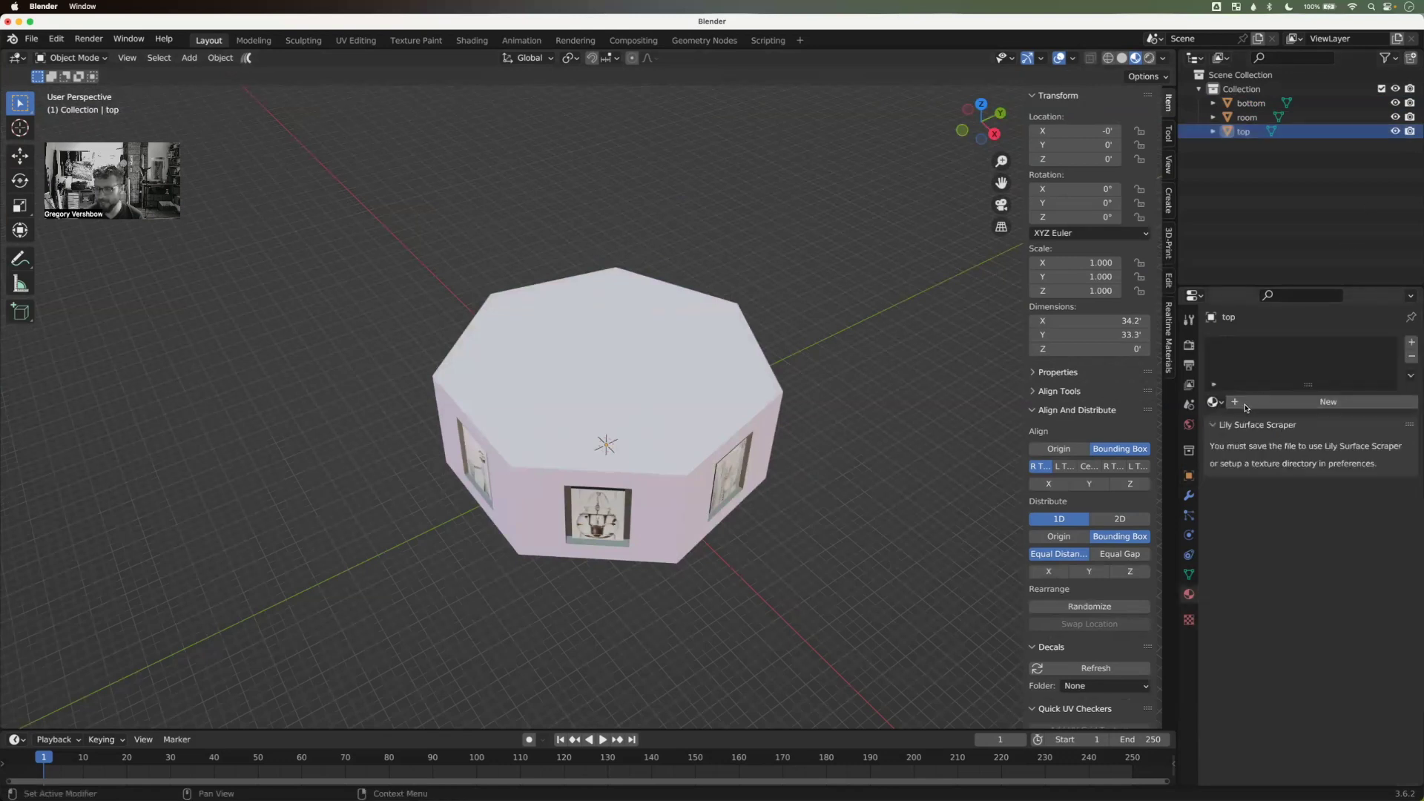
{"action": "left_click", "coordinate": [1250, 404]}
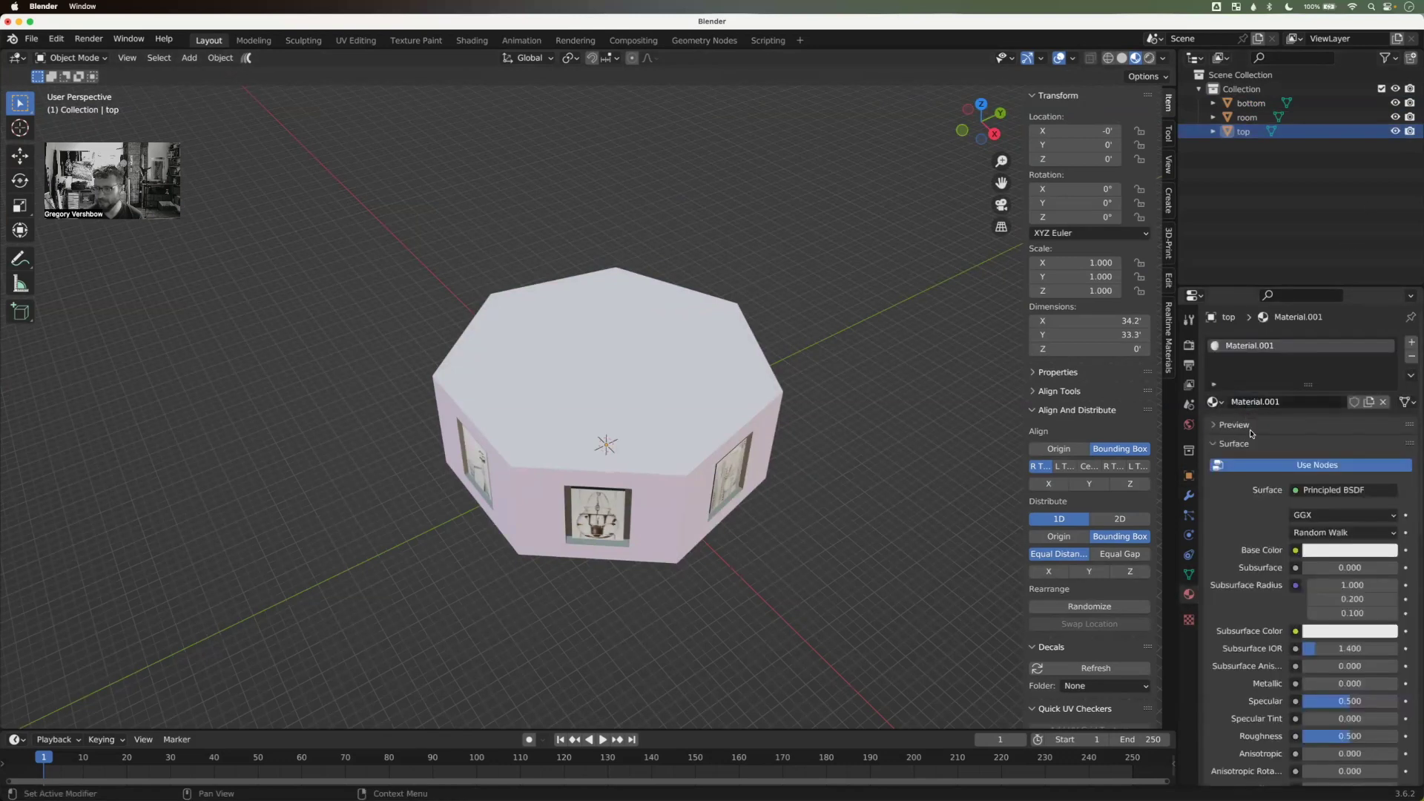
{"action": "left_click", "coordinate": [1339, 551]}
{"action": "left_click", "coordinate": [1384, 379]}
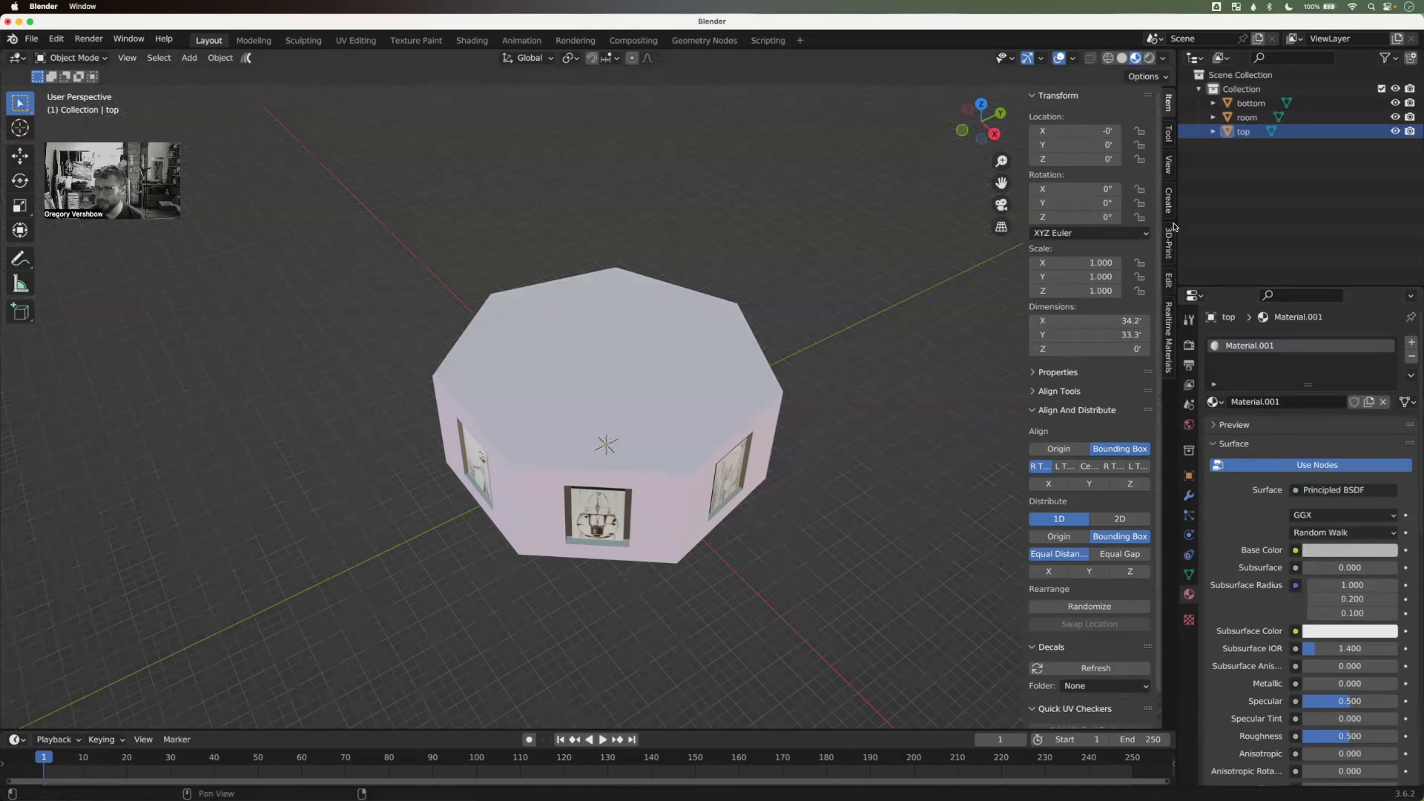
Step: Hide the top object and examine the framed pictures, dark borders and floor from several angles and distances
{"action": "middle_click_drag", "start_coordinate": [992, 258], "coordinate": [1011, 217]}
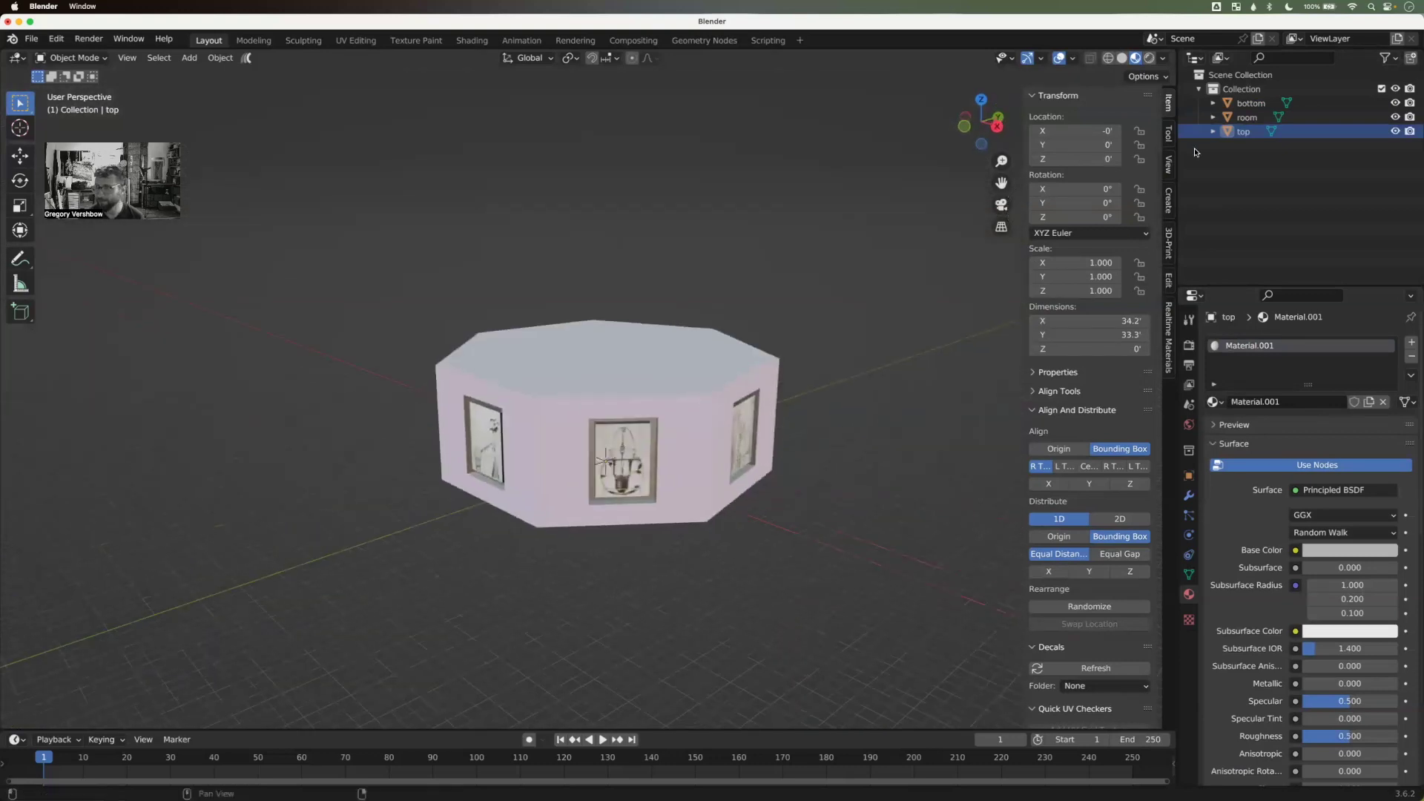
{"action": "left_click", "coordinate": [1396, 131]}
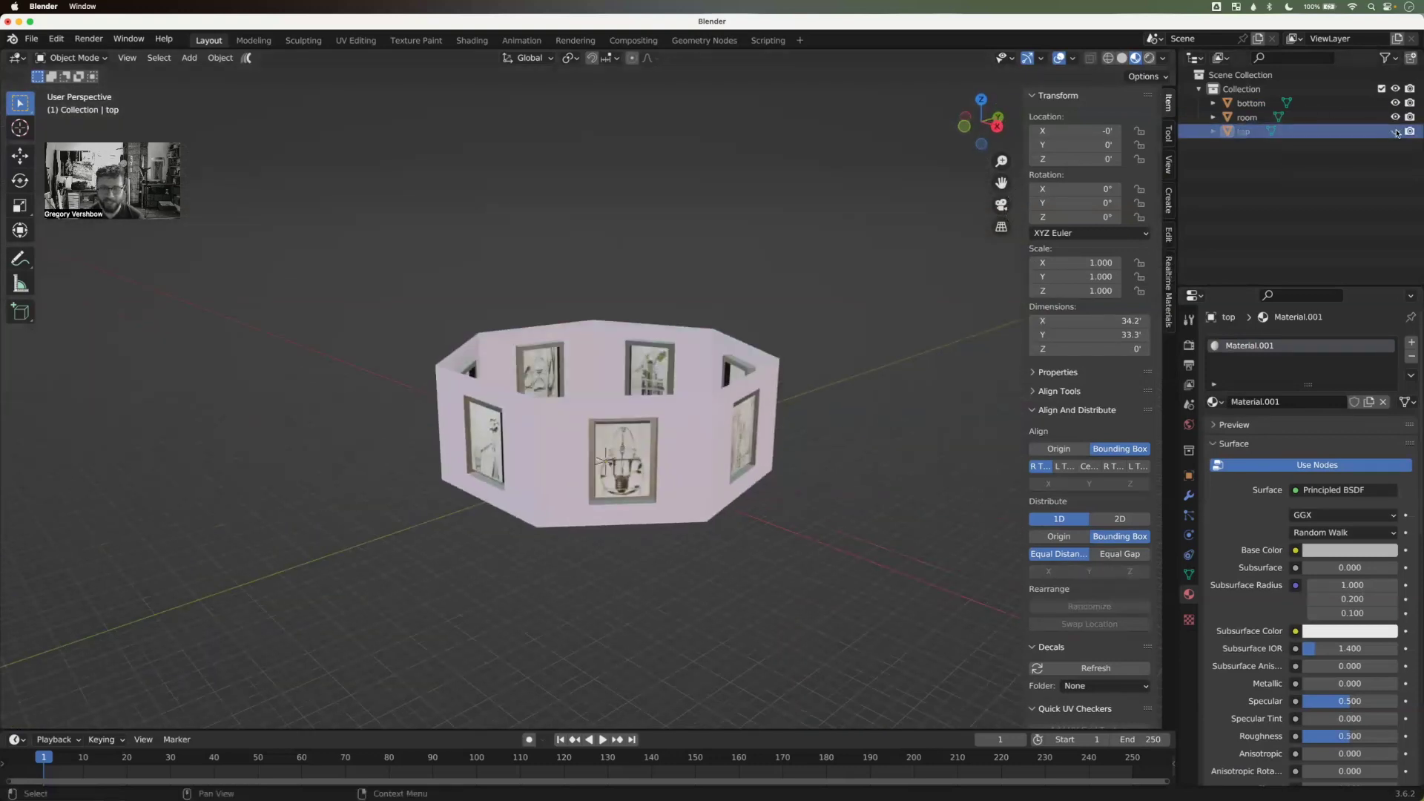
{"action": "middle_click_drag", "start_coordinate": [843, 343], "coordinate": [587, 343]}
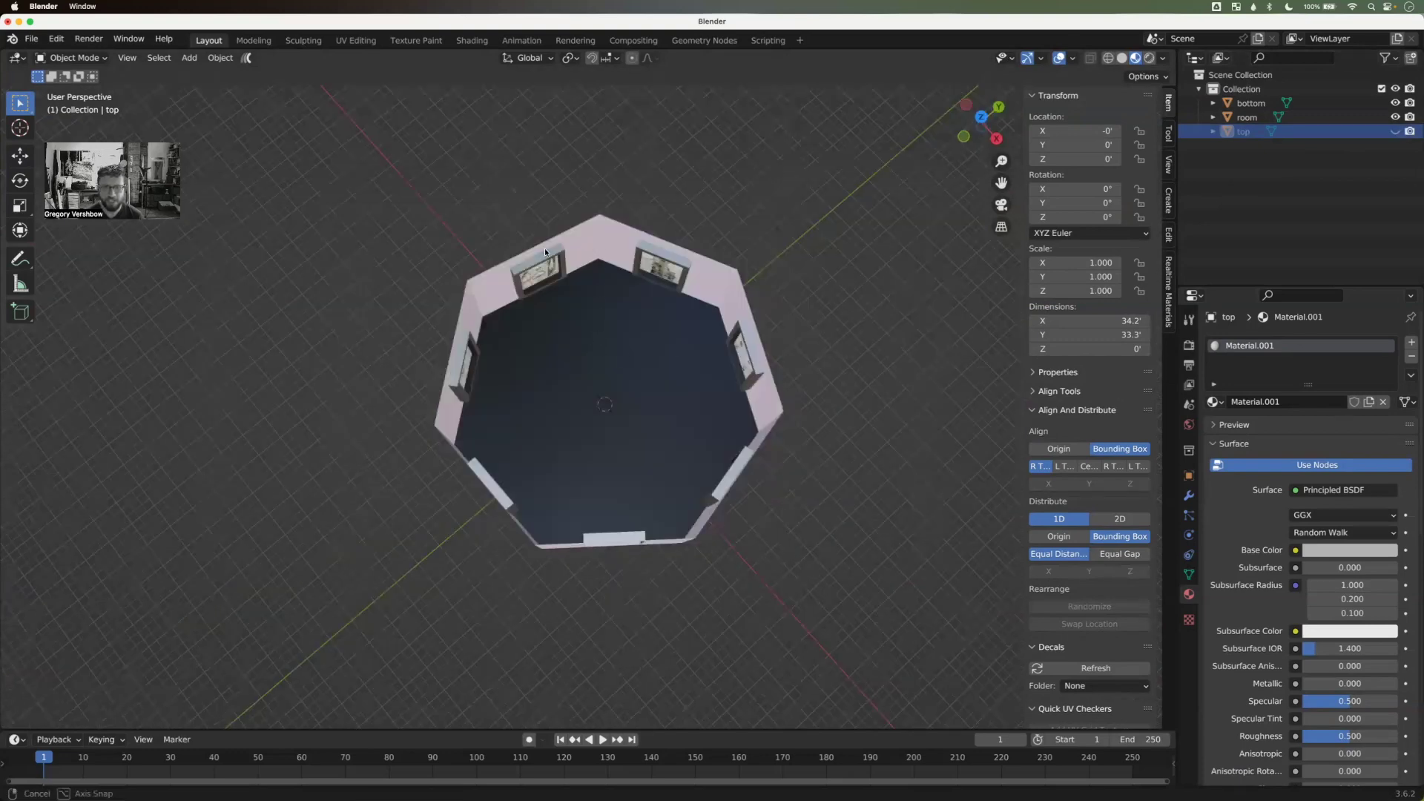
{"action": "scroll", "coordinate": [413, 255], "scroll_direction": "up", "scroll_amount": 5}
{"action": "middle_click_drag", "start_coordinate": [413, 255], "coordinate": [705, 283]}
{"action": "scroll", "coordinate": [689, 267], "scroll_direction": "up", "scroll_amount": 2}
{"action": "scroll", "coordinate": [689, 268], "scroll_direction": "down", "scroll_amount": 3}
{"action": "scroll", "coordinate": [689, 269], "scroll_direction": "down", "scroll_amount": 3}
{"action": "middle_click_drag", "start_coordinate": [773, 314], "coordinate": [652, 358]}
{"action": "scroll", "coordinate": [651, 357], "scroll_direction": "down", "scroll_amount": 2}
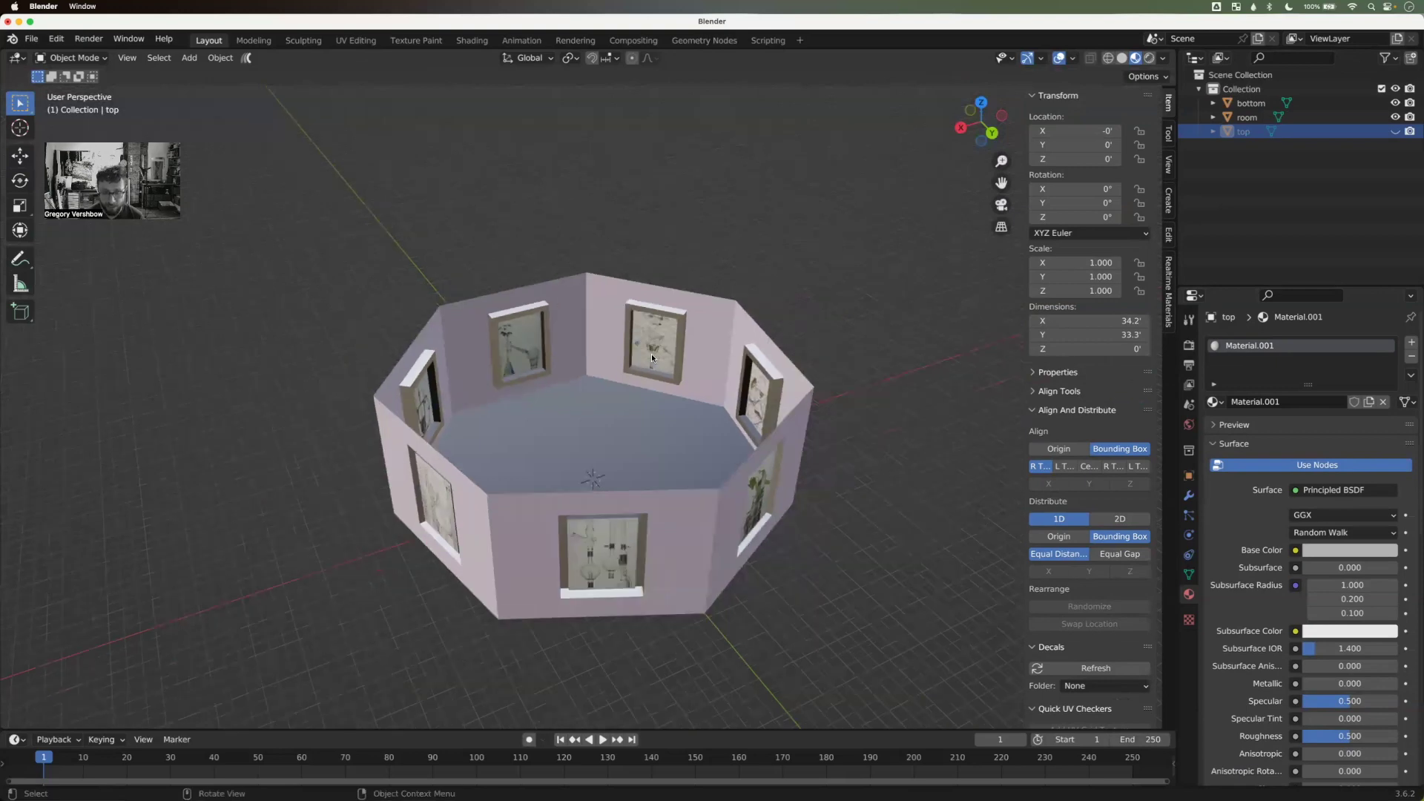
{"action": "scroll", "coordinate": [652, 356], "scroll_direction": "down", "scroll_amount": 3}
{"action": "scroll", "coordinate": [653, 357], "scroll_direction": "up", "scroll_amount": 5}
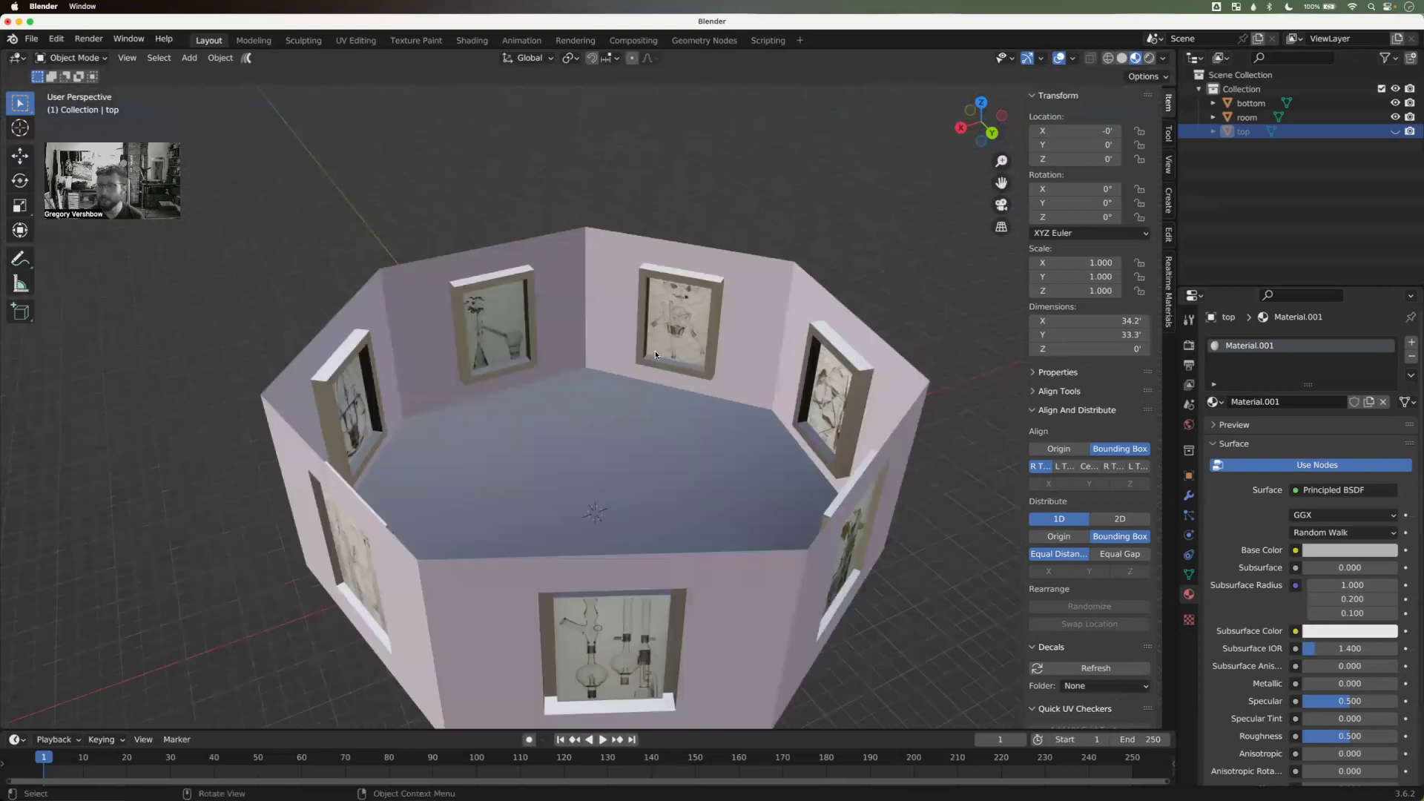
{"action": "scroll", "coordinate": [656, 355], "scroll_direction": "down", "scroll_amount": 3}
{"action": "middle_click_drag", "start_coordinate": [653, 351], "coordinate": [575, 379]}
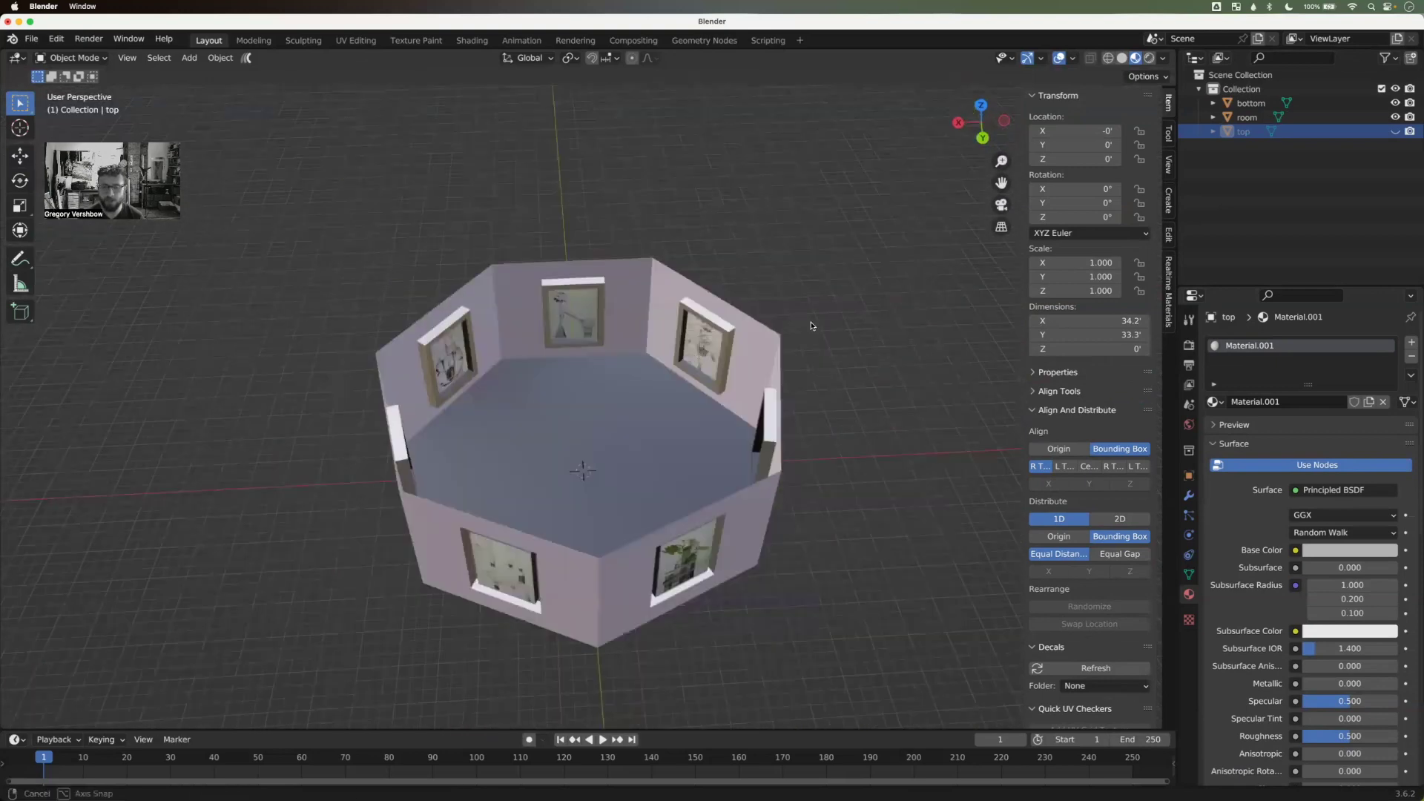
{"action": "middle_click_drag", "start_coordinate": [935, 198], "coordinate": [894, 226]}
Step: Switch the viewport shading to Rendered and view the room from another side
{"action": "key", "text": "z"}
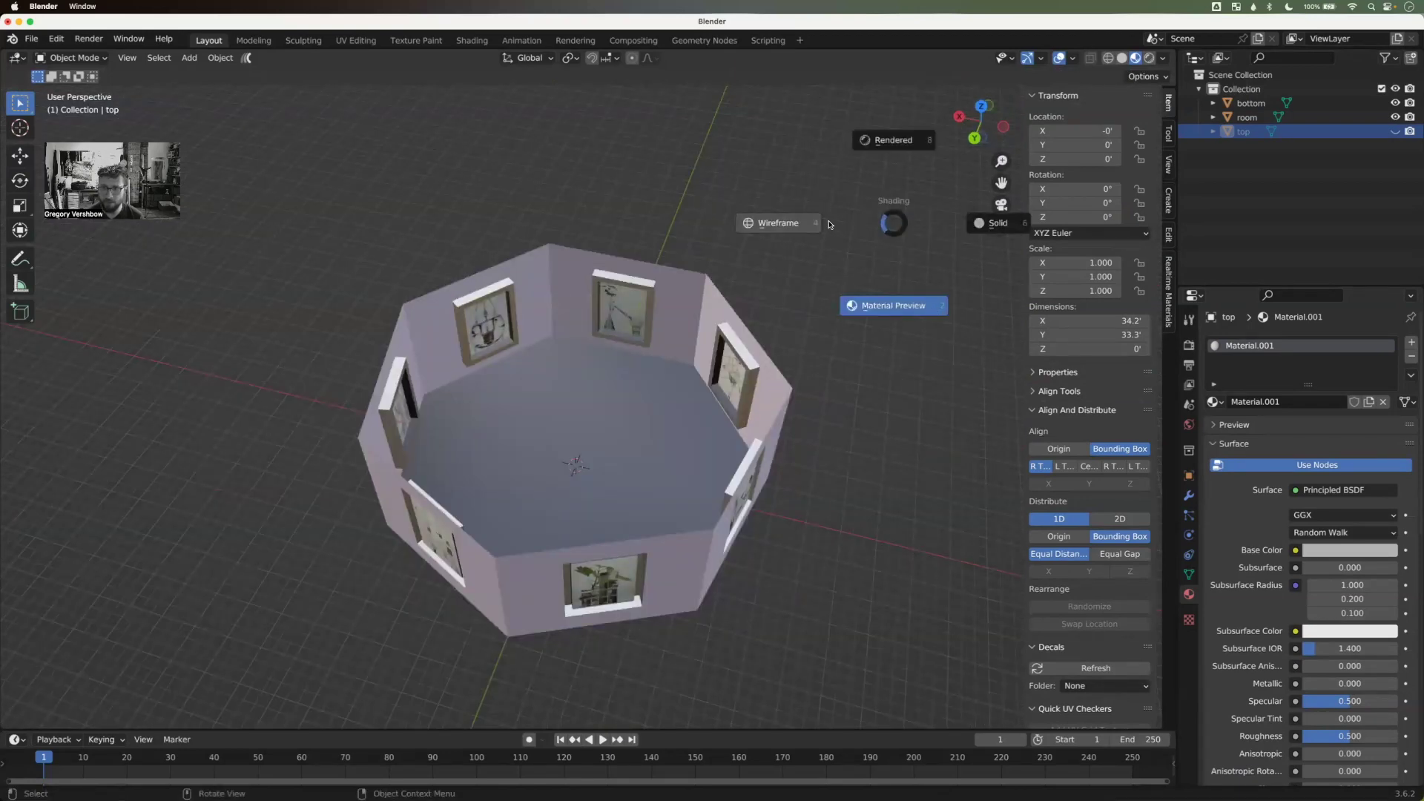
{"action": "left_click", "coordinate": [876, 147]}
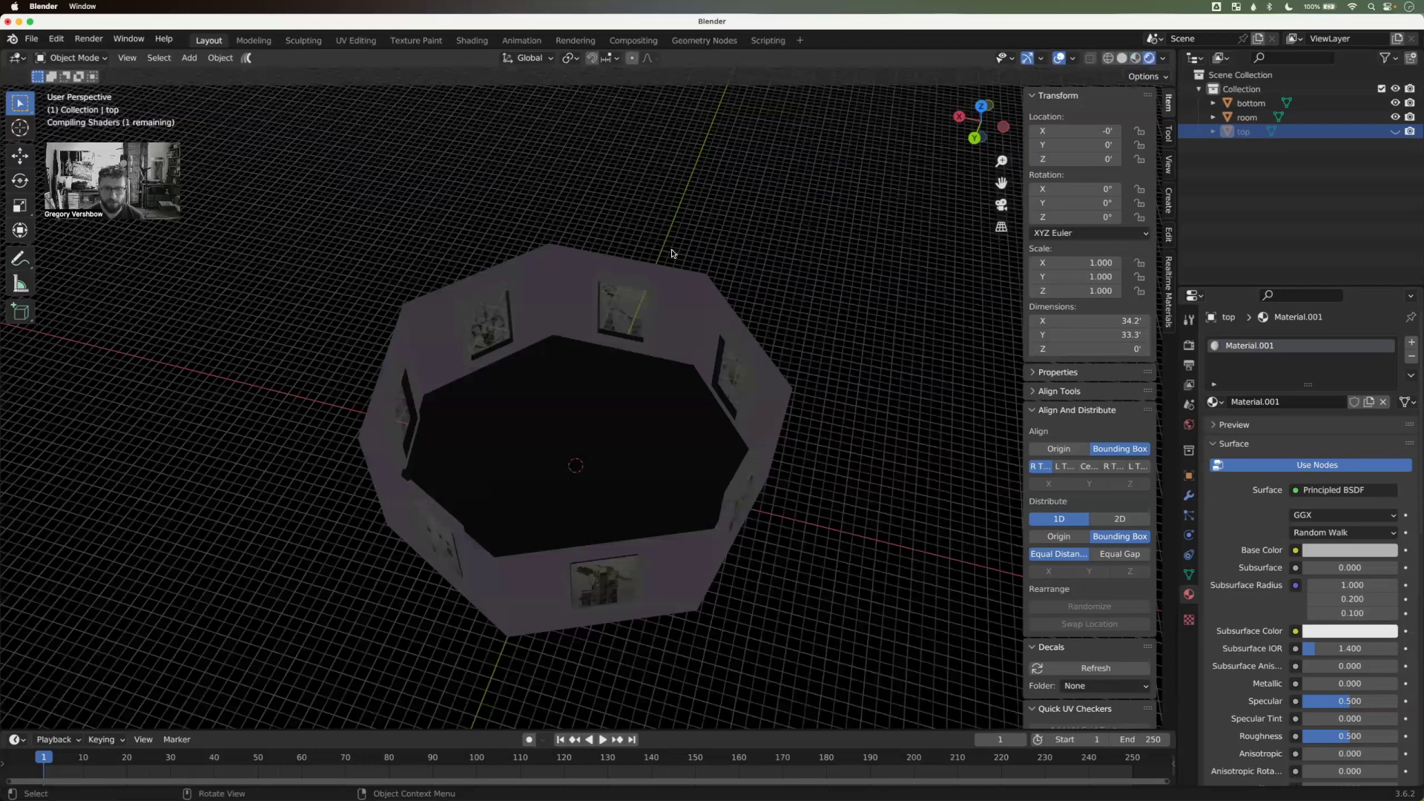
{"action": "middle_click_drag", "start_coordinate": [614, 325], "coordinate": [667, 315]}
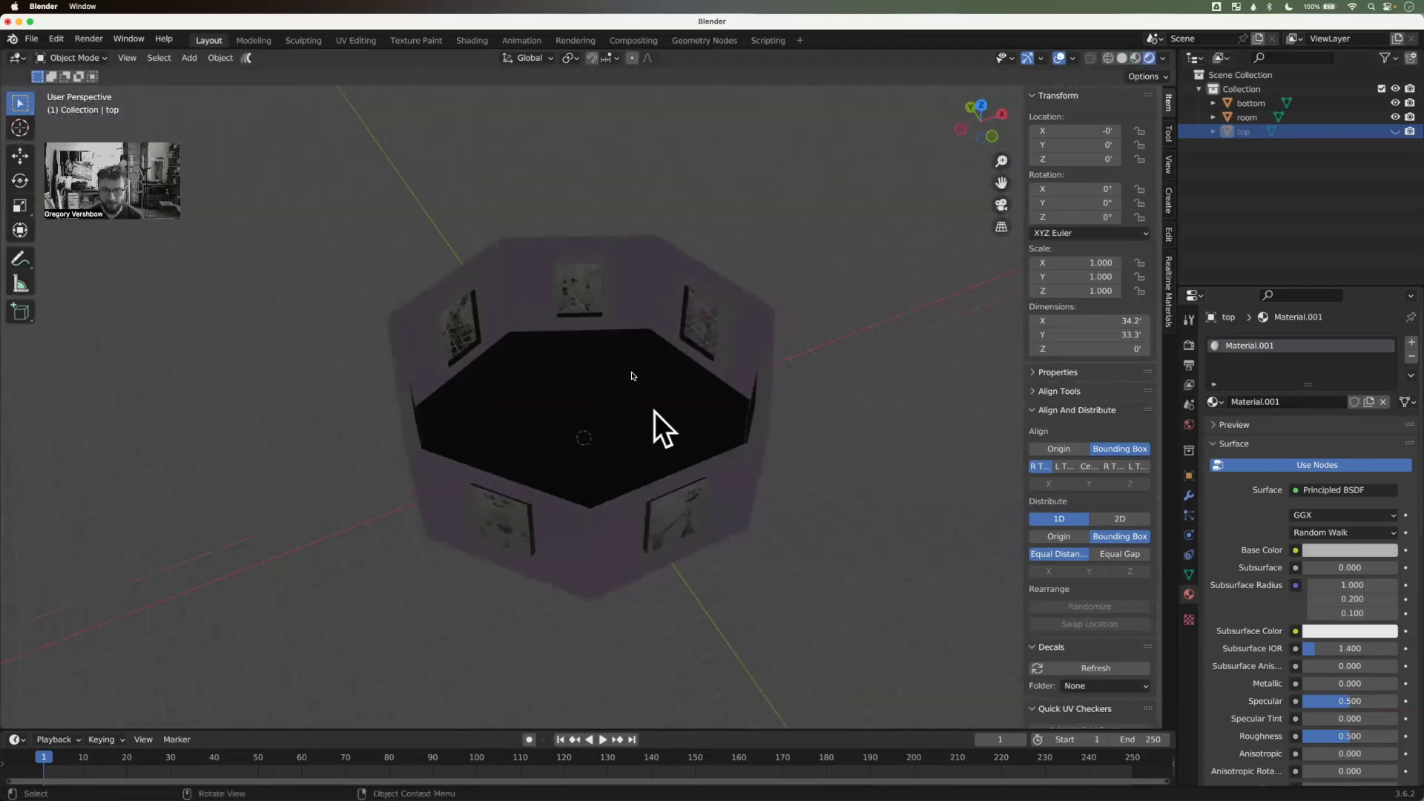
Step: Add a point light at the world origin in the centre of the octagonal room
{"action": "middle_click_drag", "start_coordinate": [812, 488], "coordinate": [739, 479]}
{"action": "key", "text": "shift"}
{"action": "key", "text": "shift+a"}
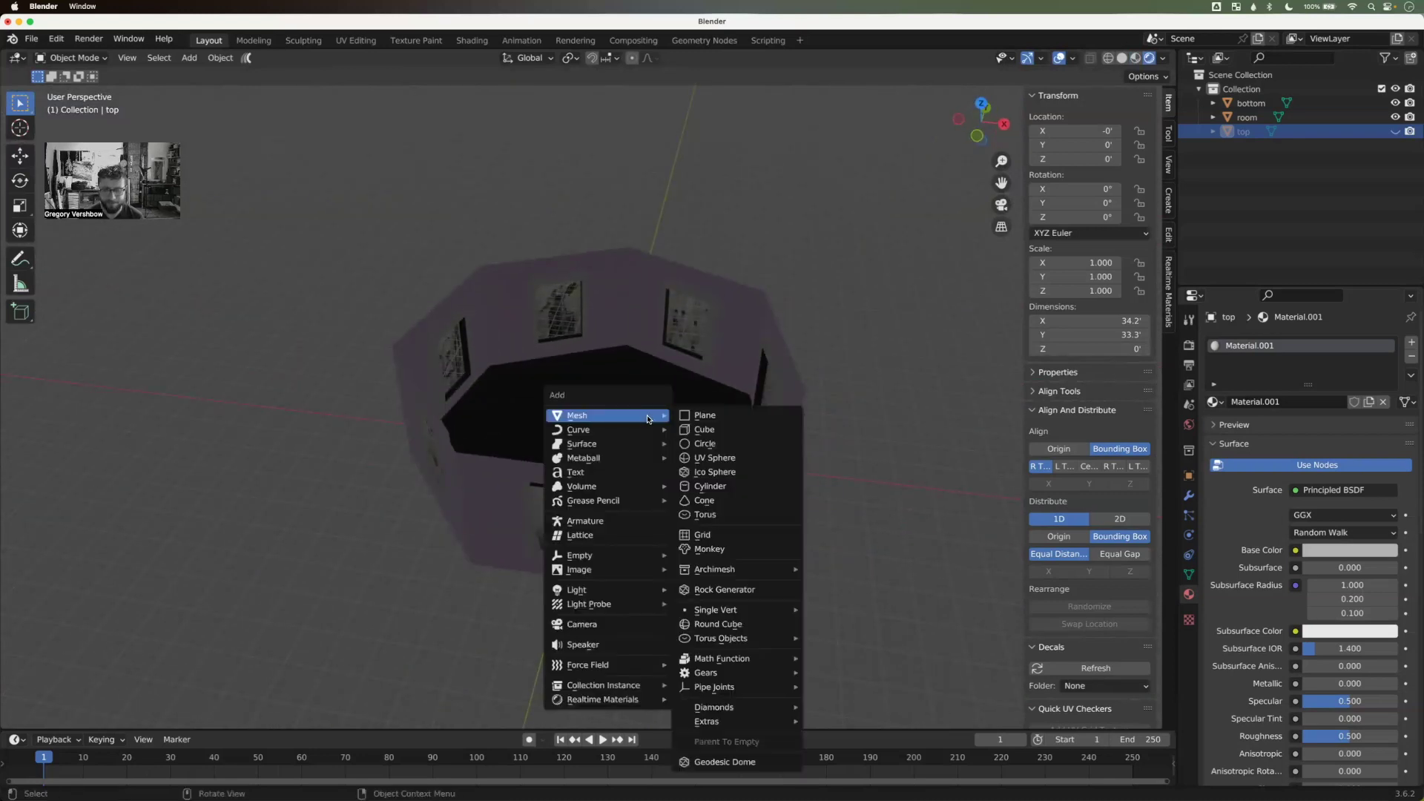
{"action": "mouse_move", "coordinate": [640, 590]}
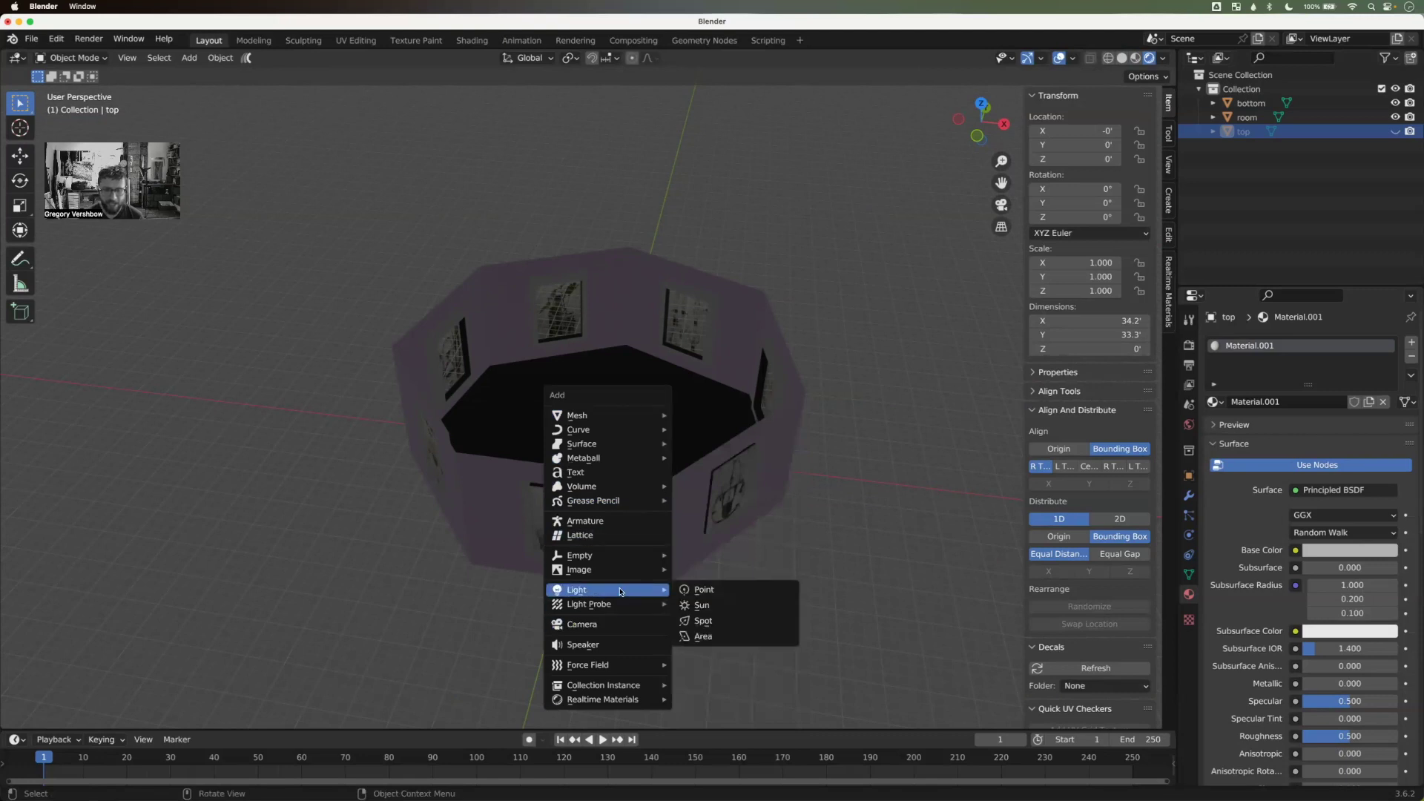
{"action": "left_click", "coordinate": [705, 591]}
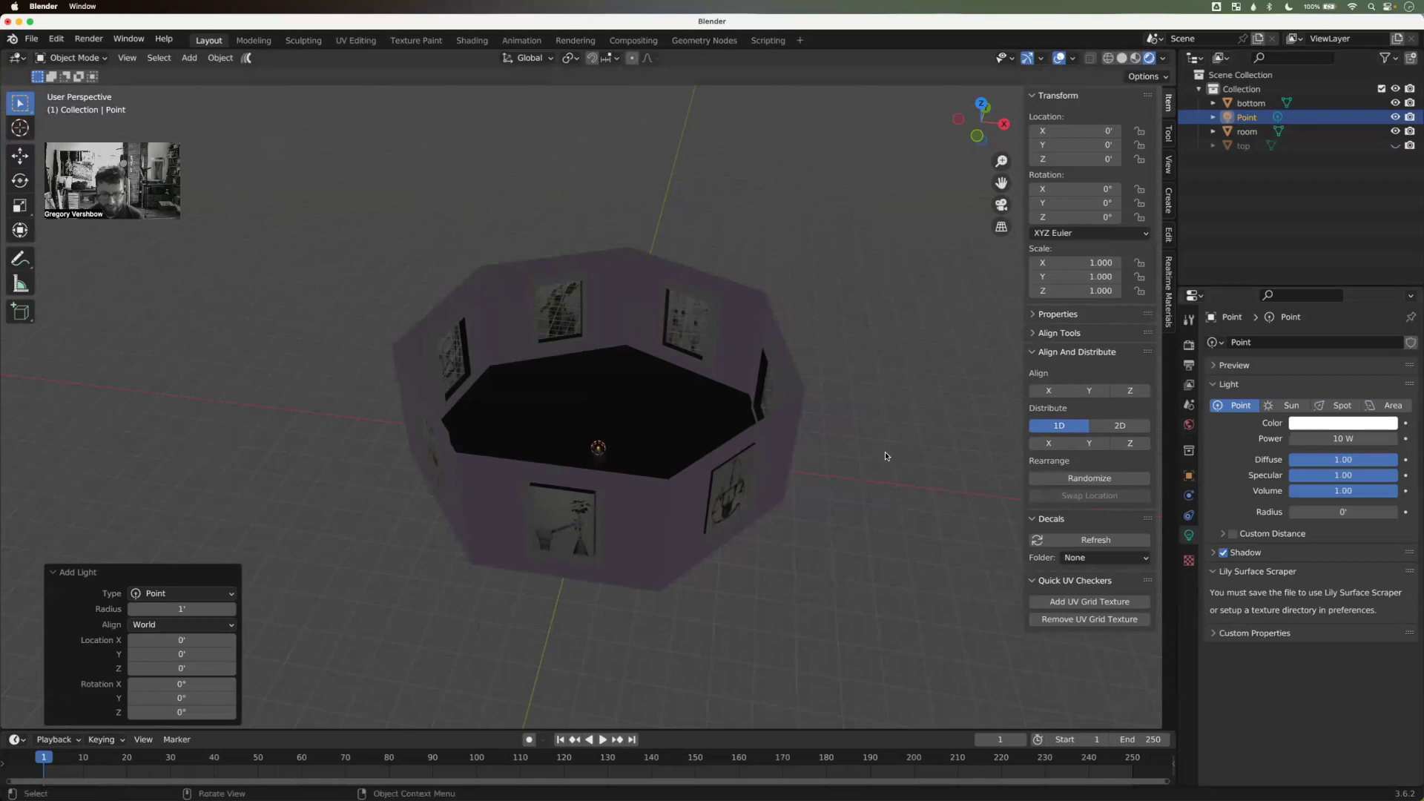
Step: Raise the point light vertically along Z to a height of about 8.7 ft
{"action": "key", "text": "g"}
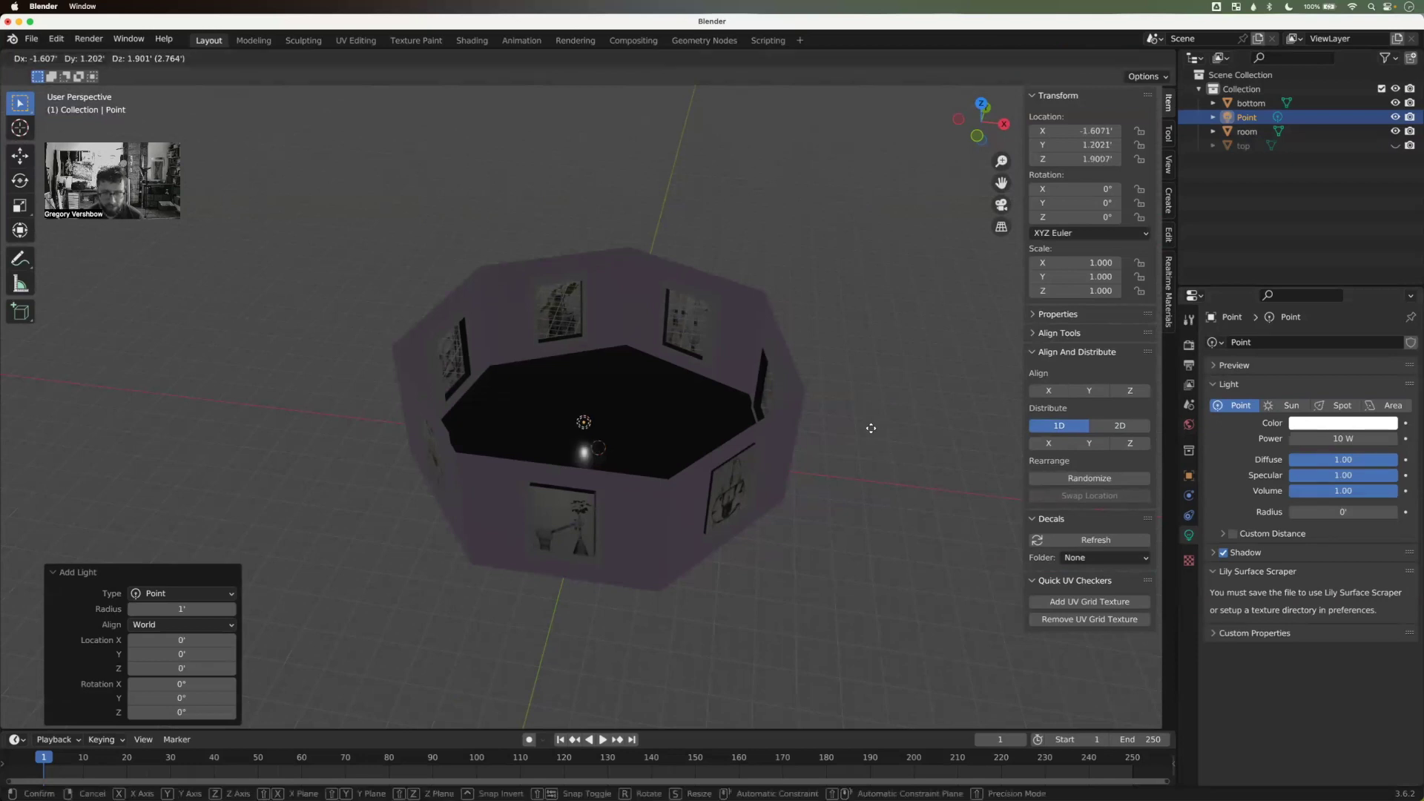
{"action": "key", "text": "z"}
{"action": "left_click", "coordinate": [868, 391]}
{"action": "mouse_move", "coordinate": [864, 348]}
{"action": "middle_mouse_down"}
{"action": "mouse_move", "coordinate": [858, 334]}
{"action": "mouse_move", "coordinate": [873, 364]}
{"action": "middle_mouse_up"}
{"action": "key", "text": "g"}
{"action": "key", "text": "z"}
{"action": "left_click", "coordinate": [865, 355]}
Step: Set the point light's power to 500 W and view the lit walls and floor from another side
{"action": "left_click", "coordinate": [1352, 439]}
{"action": "type", "text": "5000"}
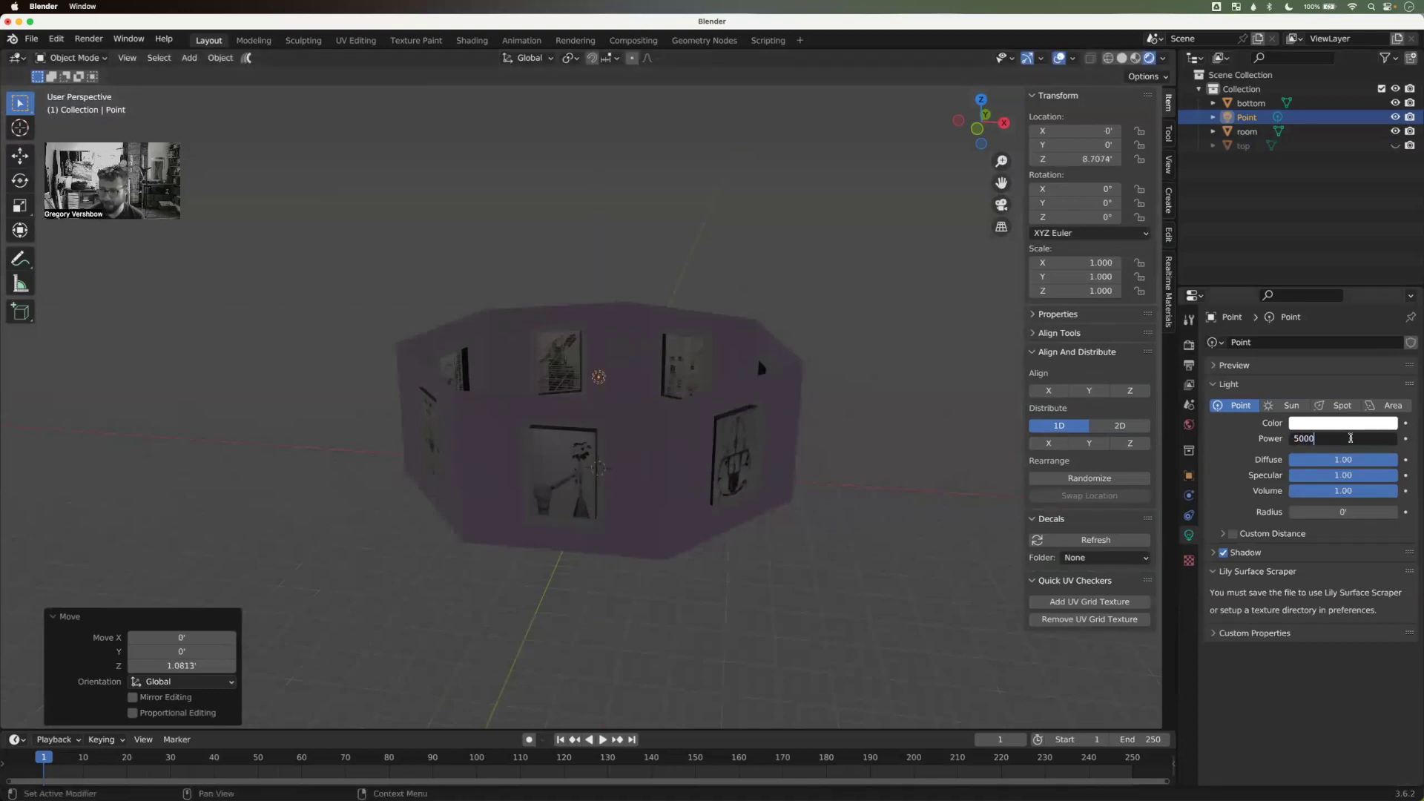
{"action": "left_click", "coordinate": [948, 352]}
{"action": "mouse_move", "coordinate": [917, 267]}
{"action": "middle_mouse_down"}
{"action": "mouse_move", "coordinate": [908, 334]}
{"action": "mouse_move", "coordinate": [758, 328]}
{"action": "mouse_move", "coordinate": [710, 409]}
{"action": "mouse_move", "coordinate": [789, 300]}
{"action": "mouse_move", "coordinate": [813, 309]}
{"action": "mouse_move", "coordinate": [728, 401]}
{"action": "mouse_move", "coordinate": [735, 375]}
{"action": "mouse_move", "coordinate": [573, 326]}
{"action": "middle_mouse_up"}
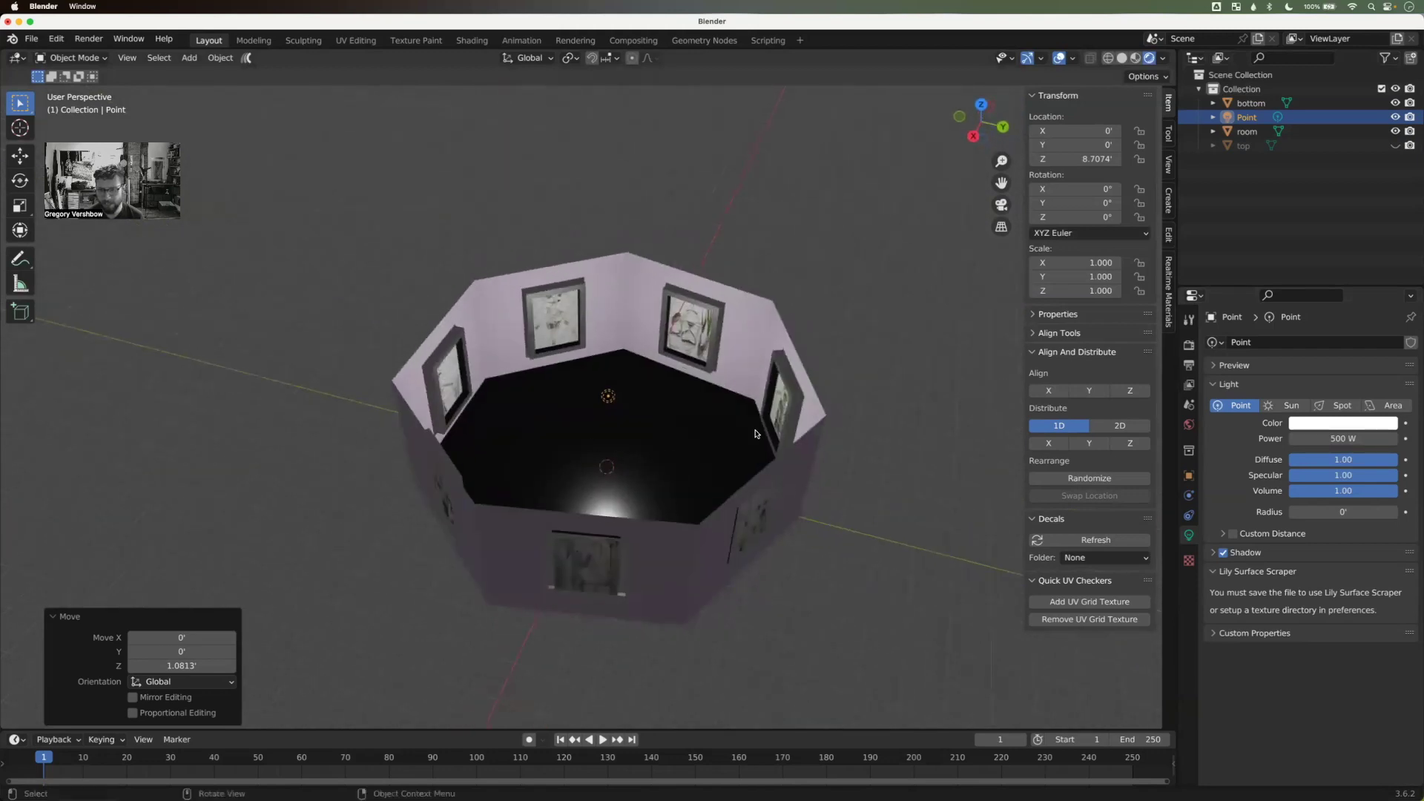
Step: Change the render engine to Cycles with GPU Compute as the device and check the room's lighting from several sides
{"action": "left_click", "coordinate": [1190, 347]}
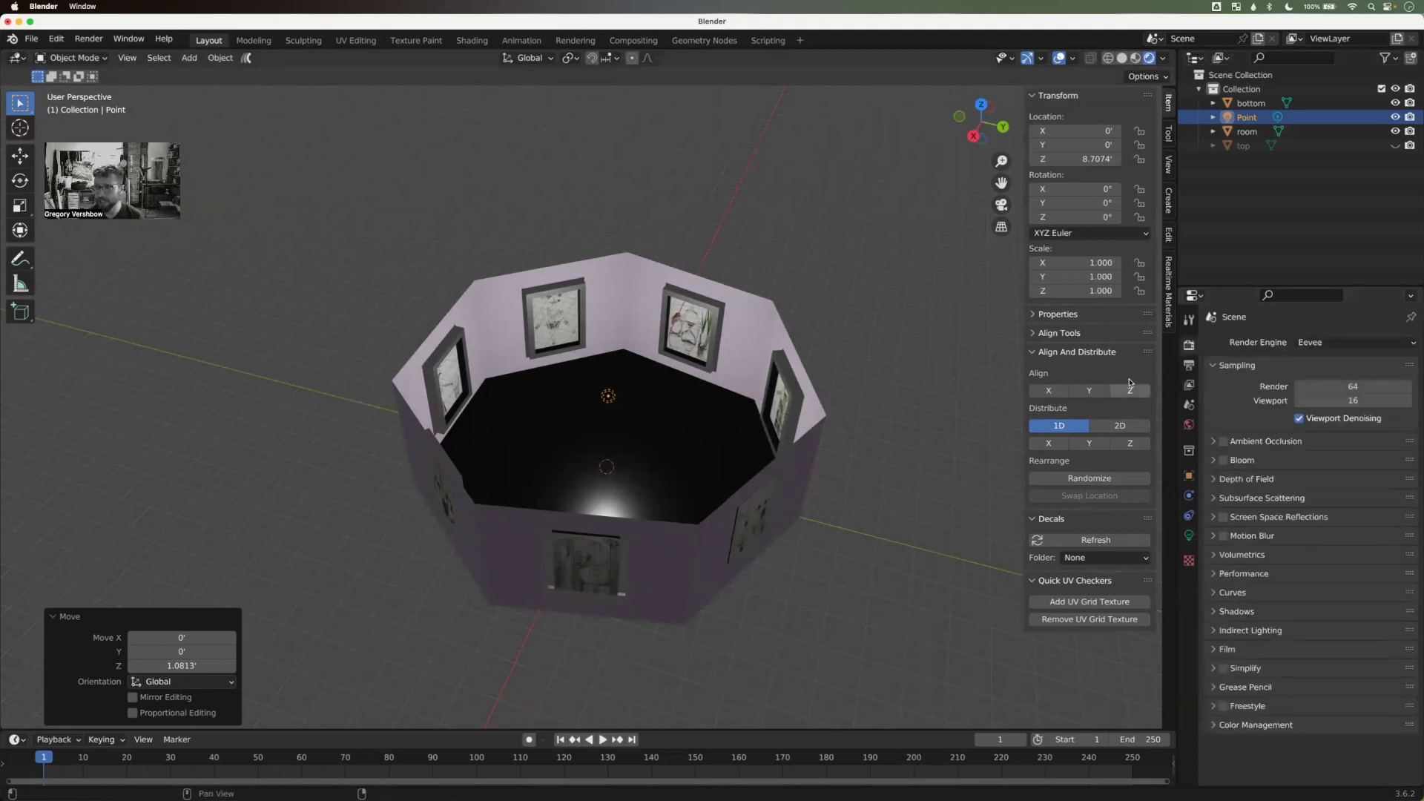
{"action": "middle_click_drag", "start_coordinate": [812, 354], "coordinate": [504, 328]}
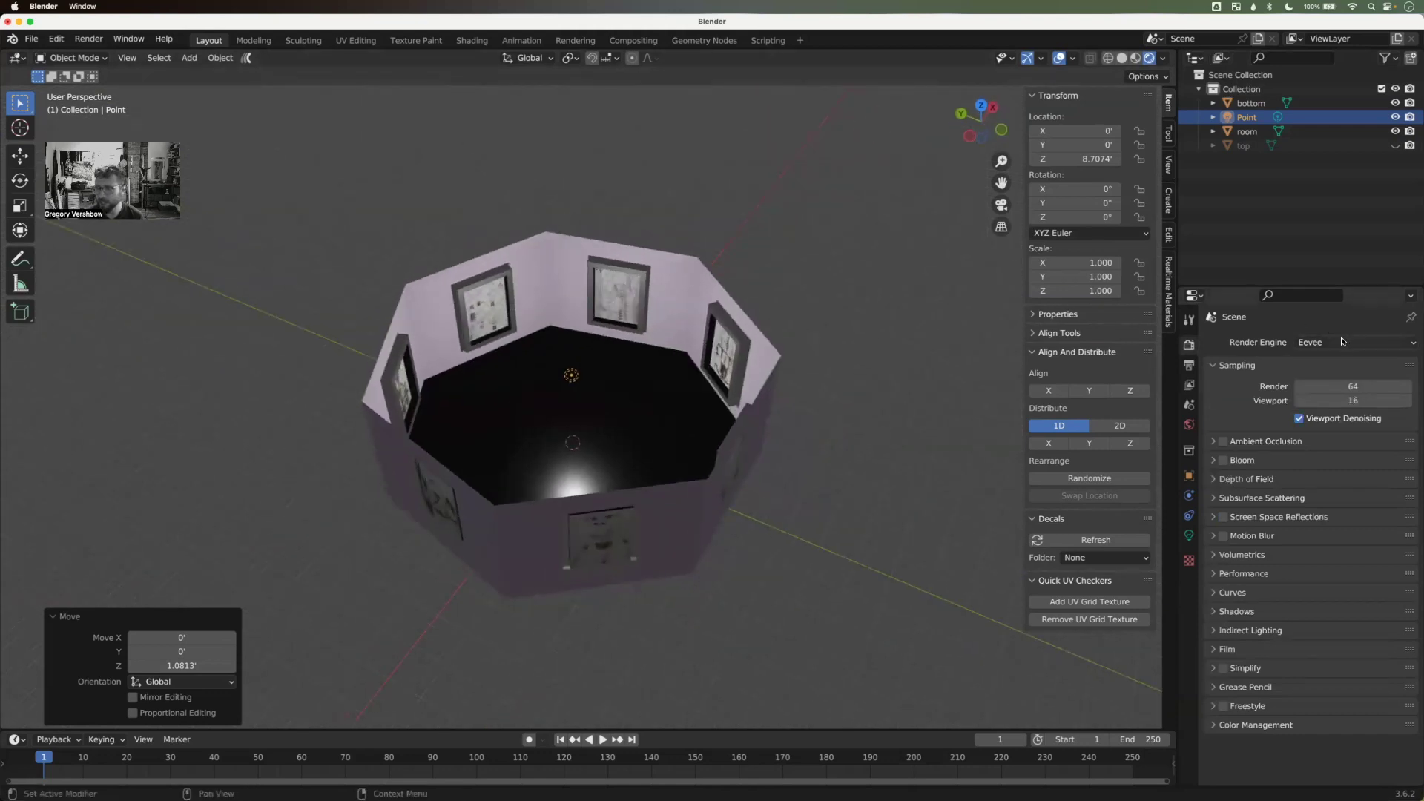
{"action": "left_click", "coordinate": [1325, 347]}
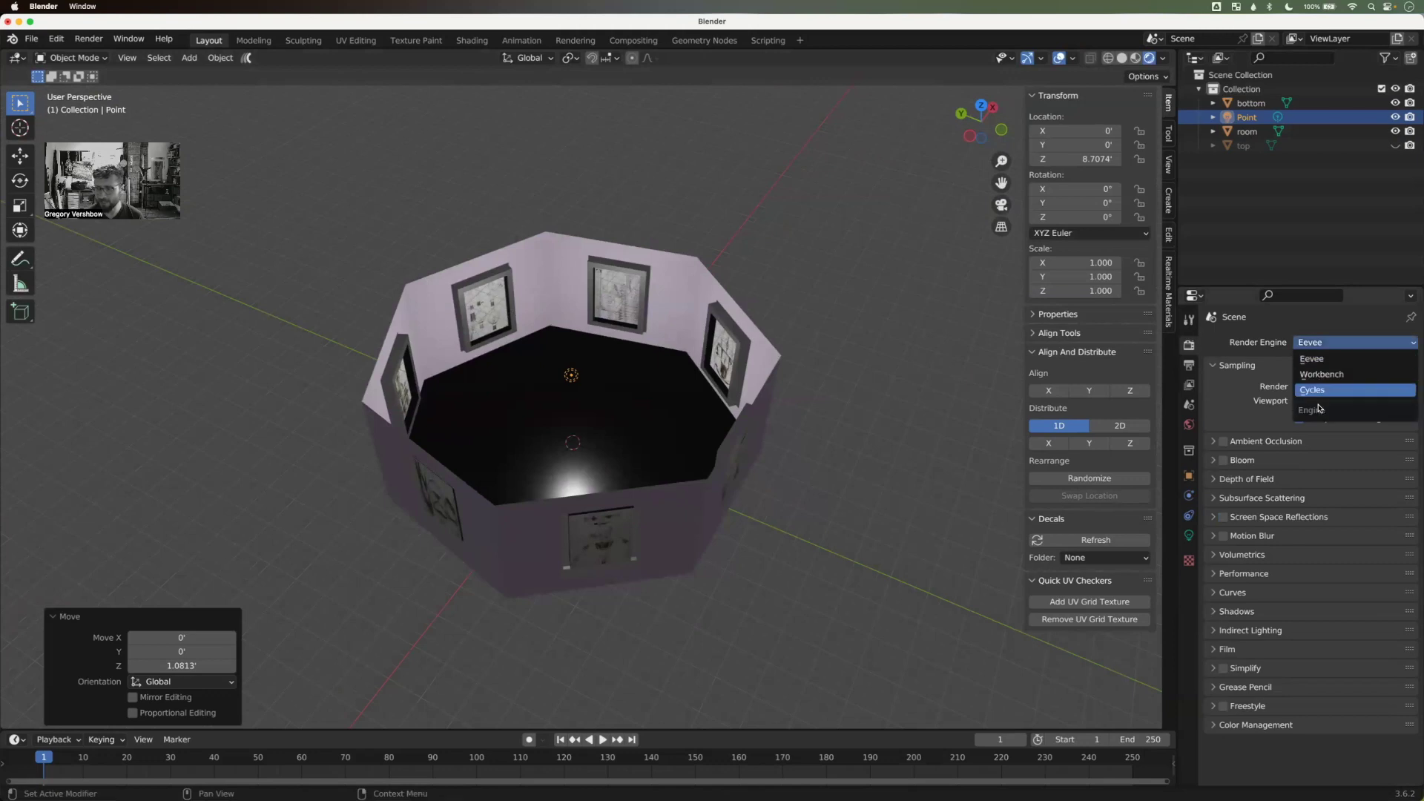
{"action": "left_click", "coordinate": [1307, 402]}
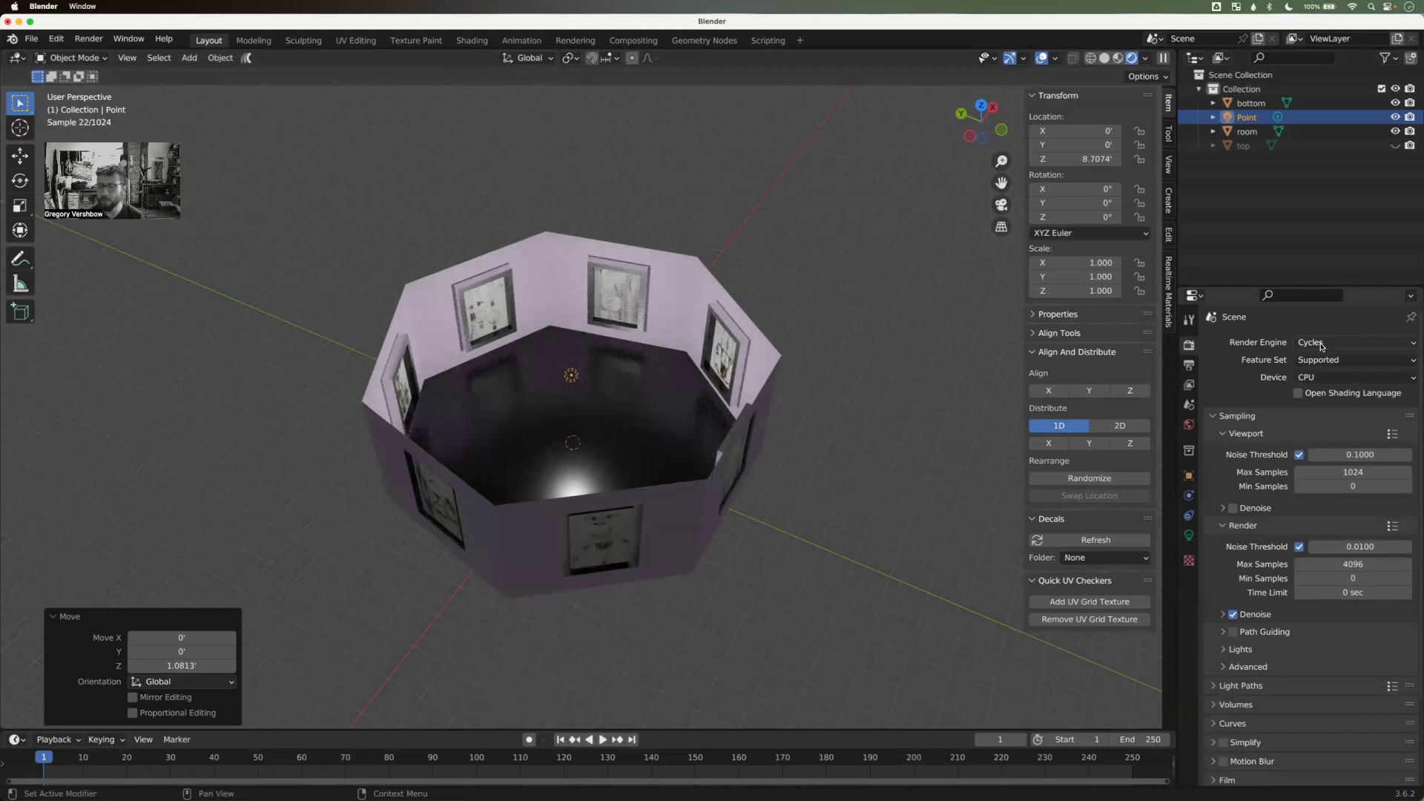
{"action": "left_click", "coordinate": [1336, 382]}
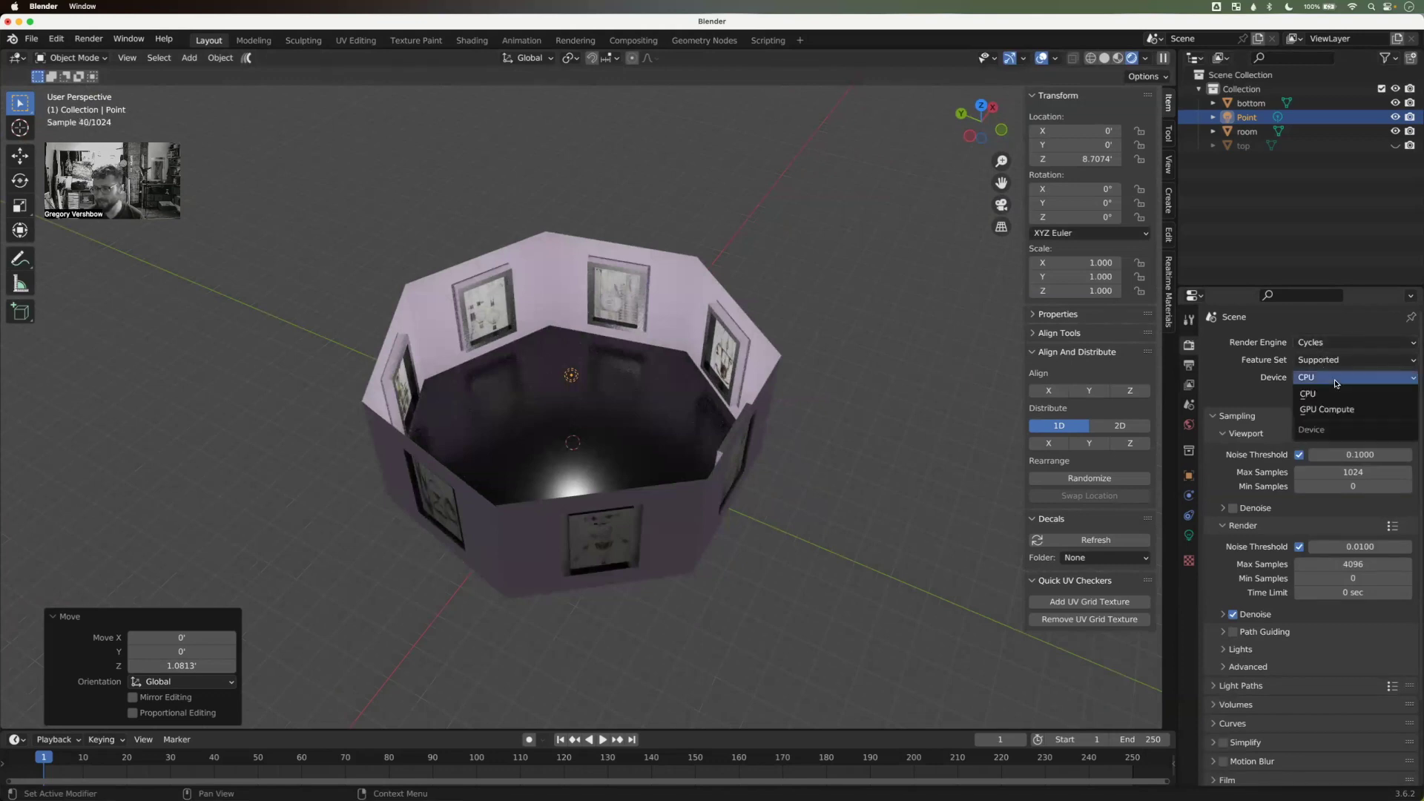
{"action": "left_click", "coordinate": [1334, 410]}
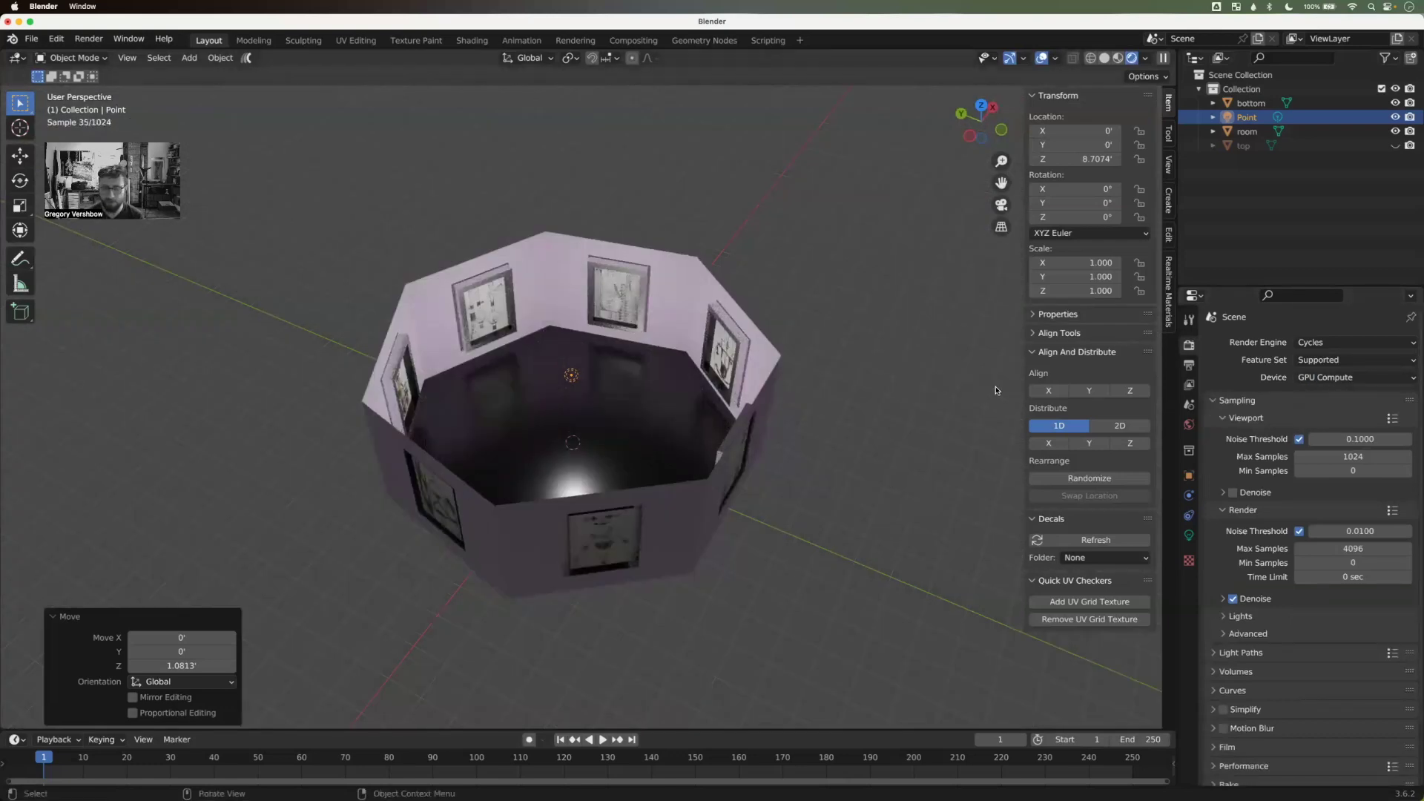
{"action": "middle_click_drag", "start_coordinate": [994, 390], "coordinate": [877, 388]}
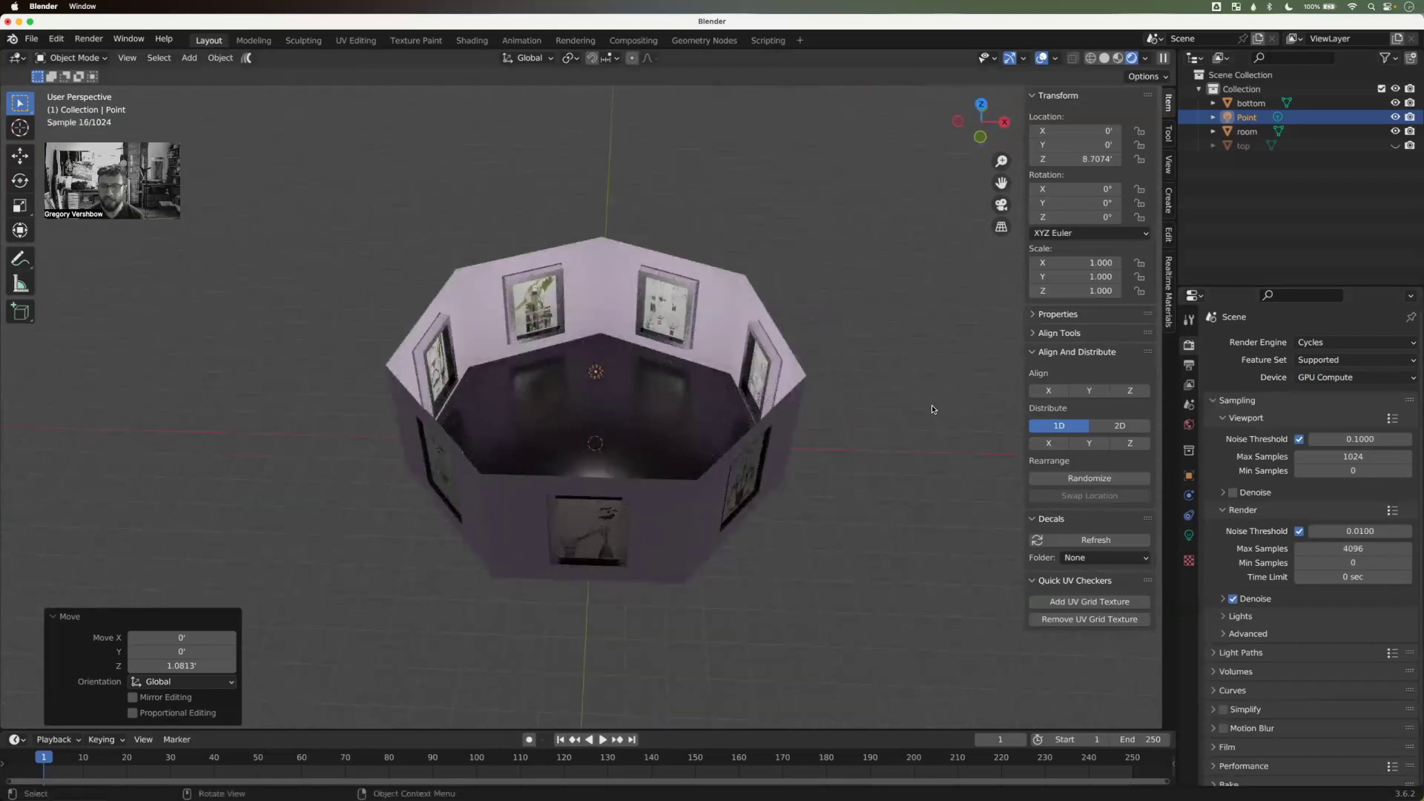
{"action": "middle_click_drag", "start_coordinate": [925, 407], "coordinate": [851, 569]}
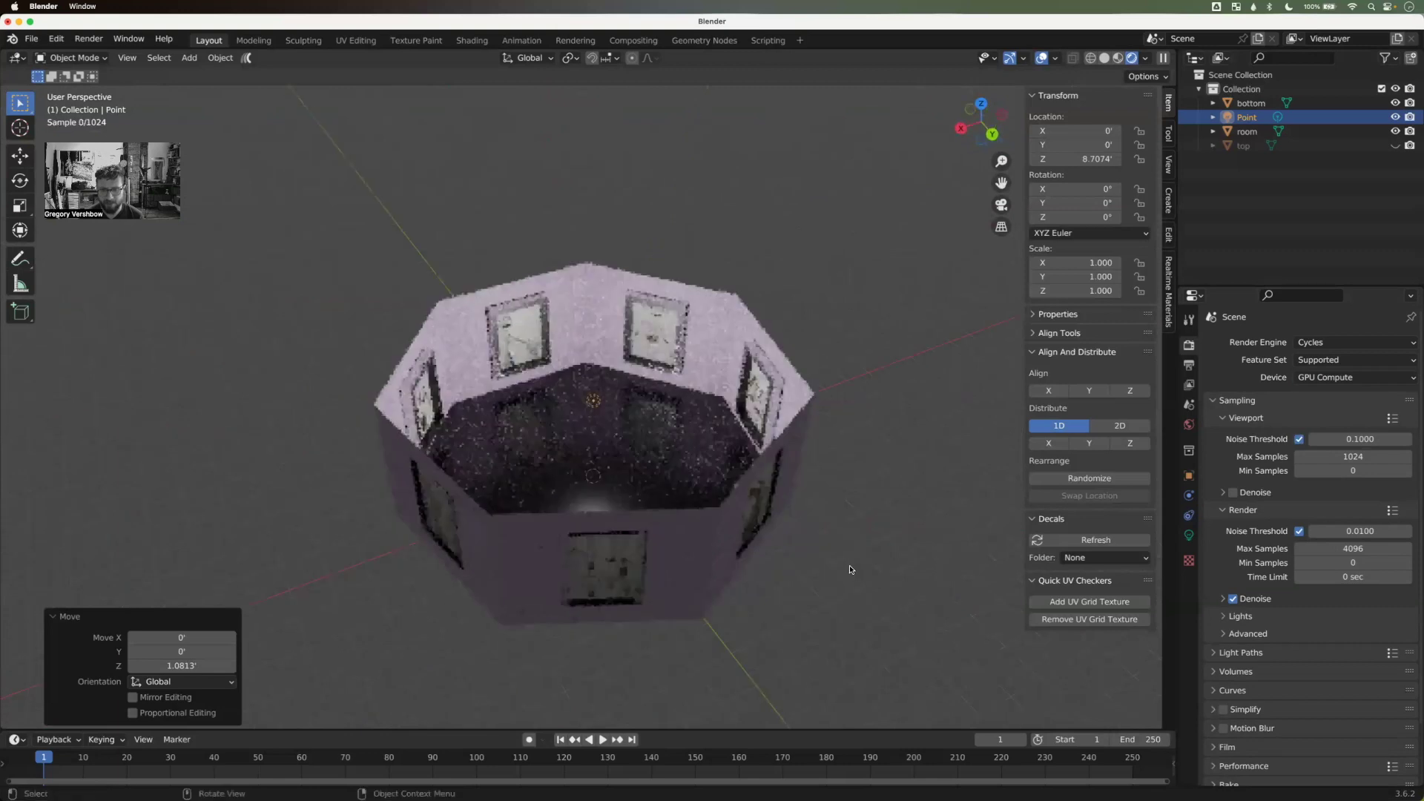
{"action": "middle_click_drag", "start_coordinate": [742, 544], "coordinate": [816, 558]}
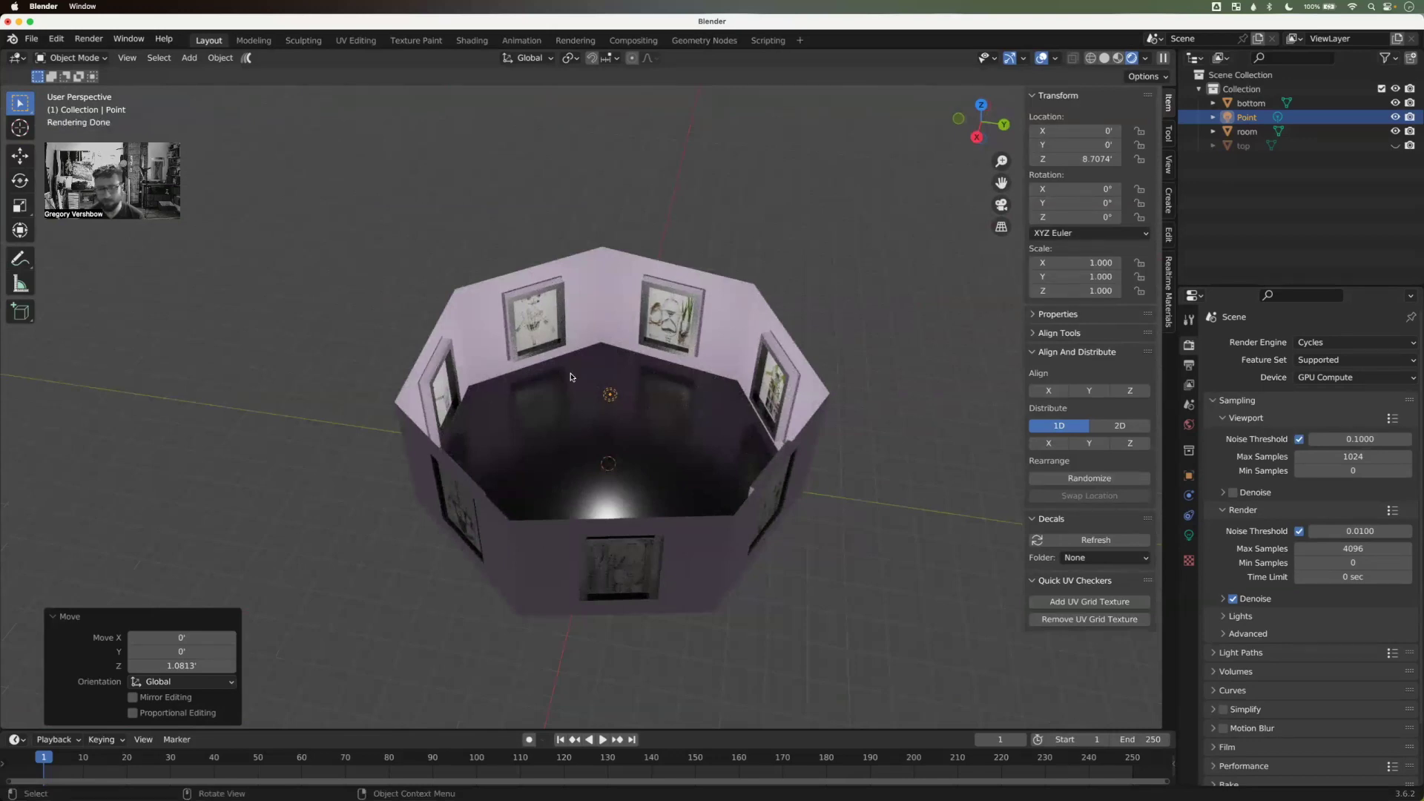
Step: Switch the render engine to Eevee and enable Screen Space Reflections
{"action": "left_click", "coordinate": [1315, 343]}
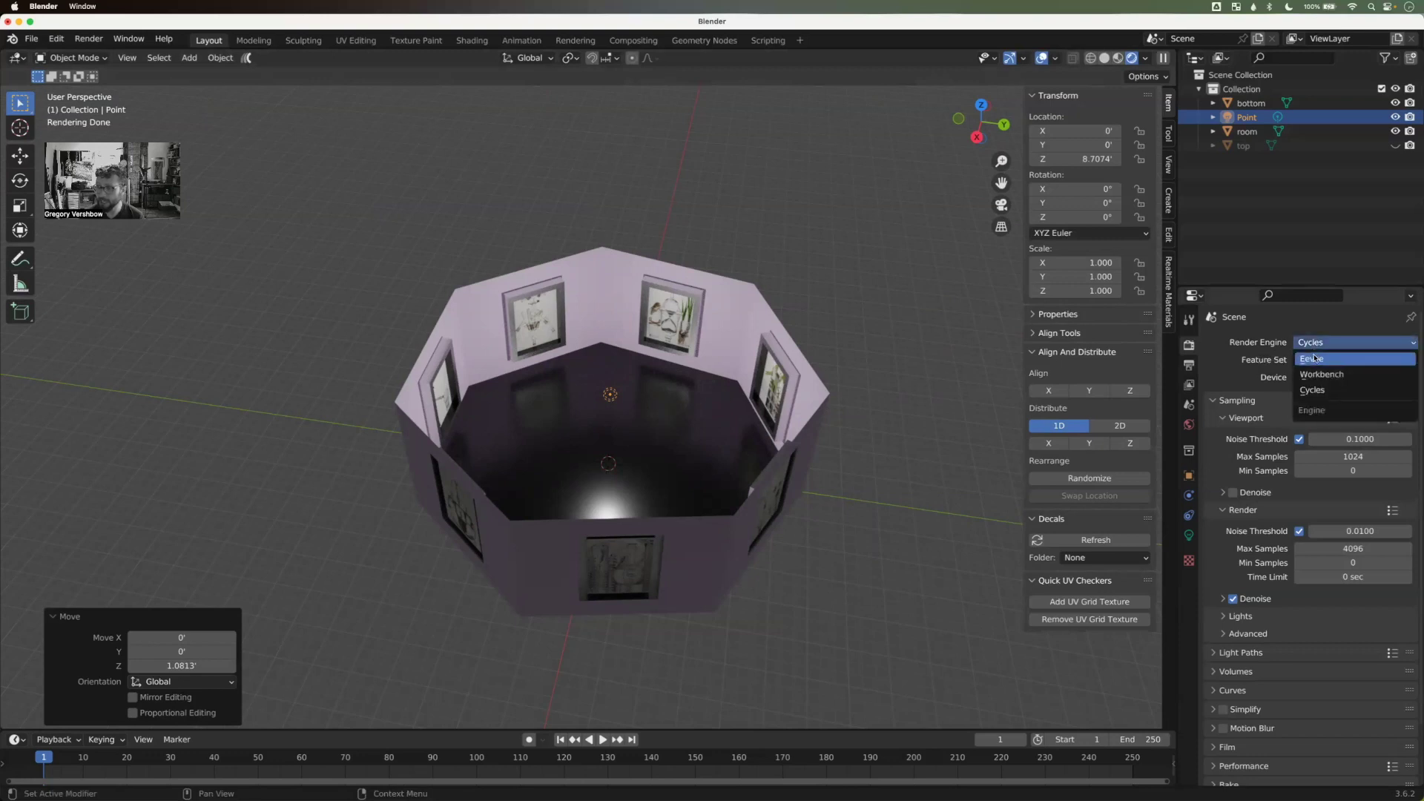
{"action": "left_click", "coordinate": [1313, 358]}
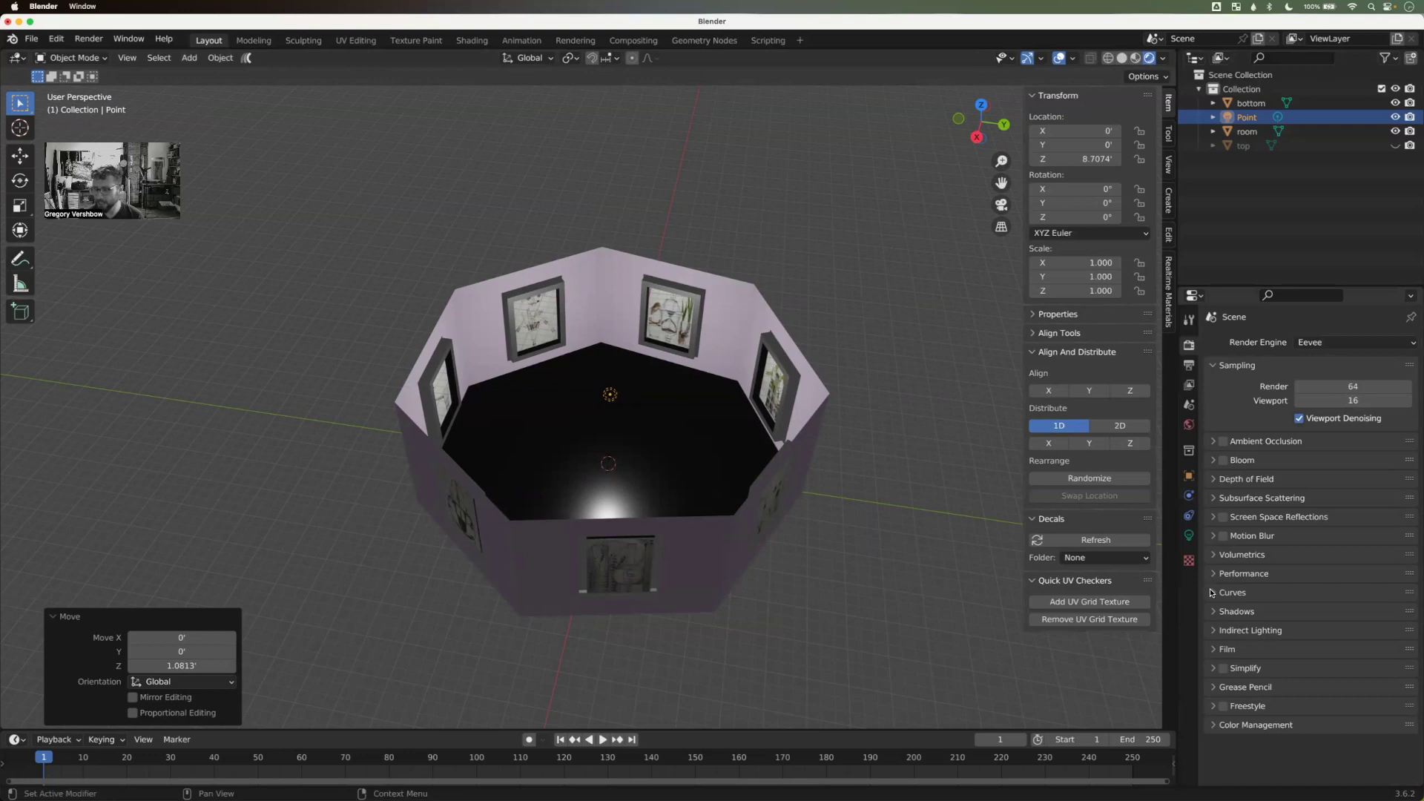
{"action": "left_click", "coordinate": [1223, 518]}
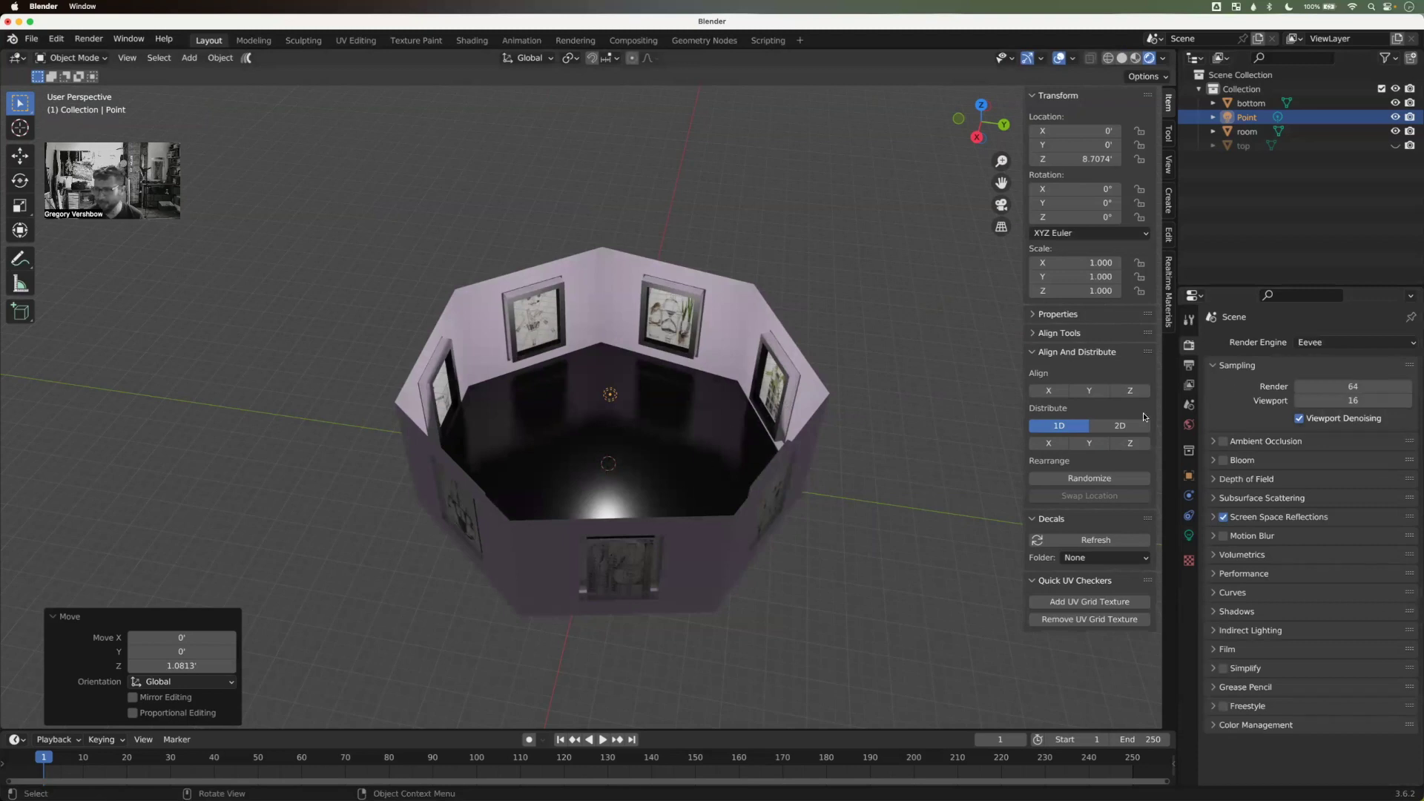
Step: Set the render engine back to Cycles and switch the viewport shading to Material Preview
{"action": "left_click", "coordinate": [1340, 343]}
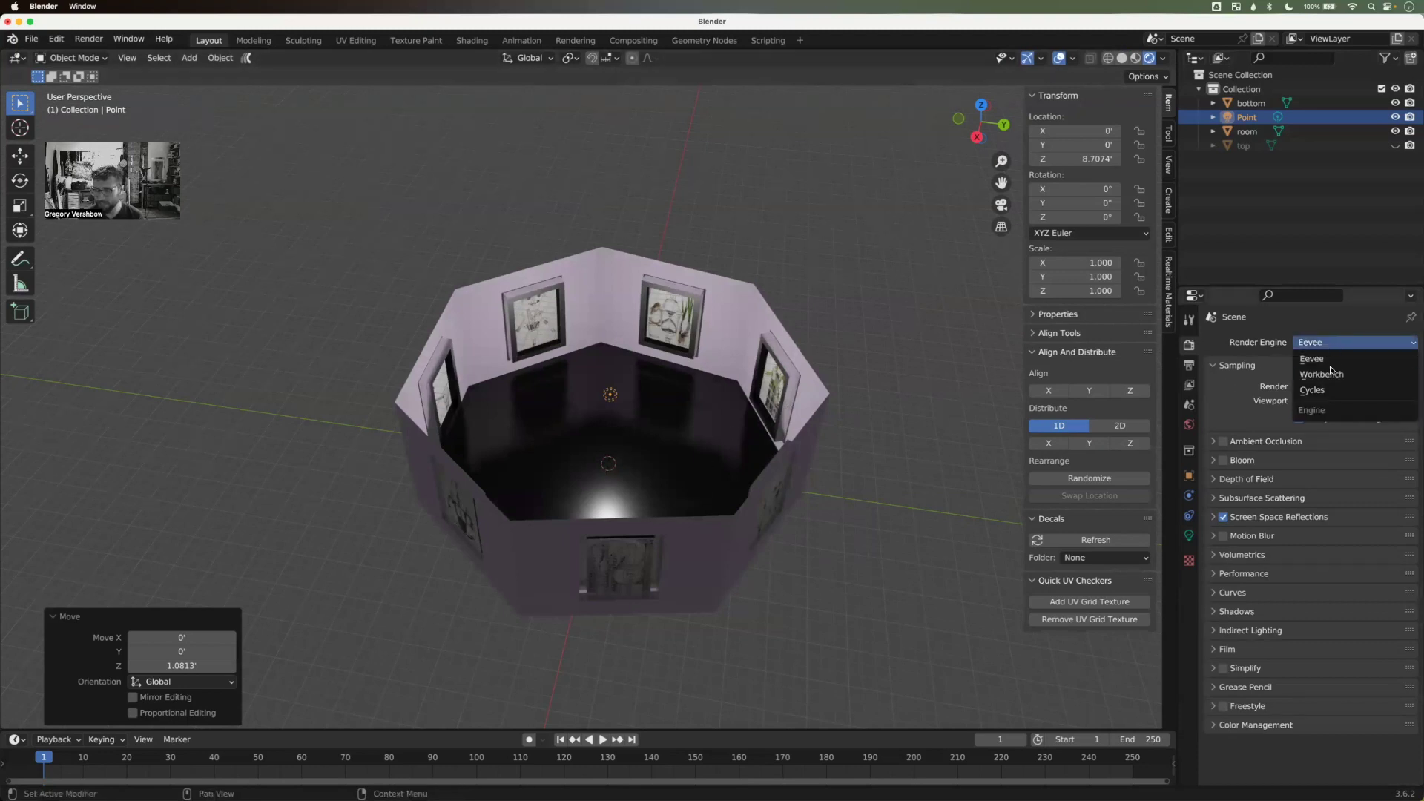
{"action": "left_click", "coordinate": [1310, 391]}
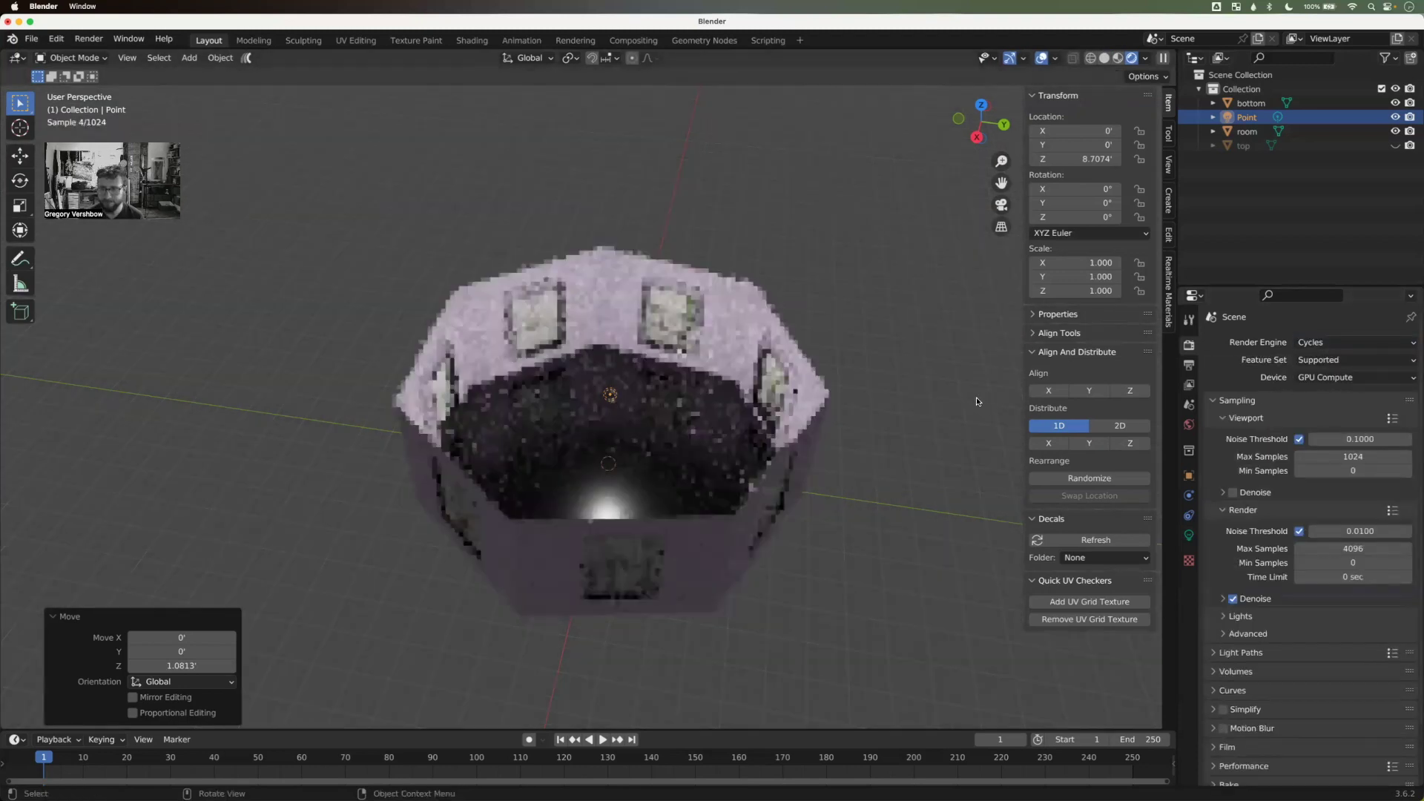
{"action": "left_click", "coordinate": [1118, 58]}
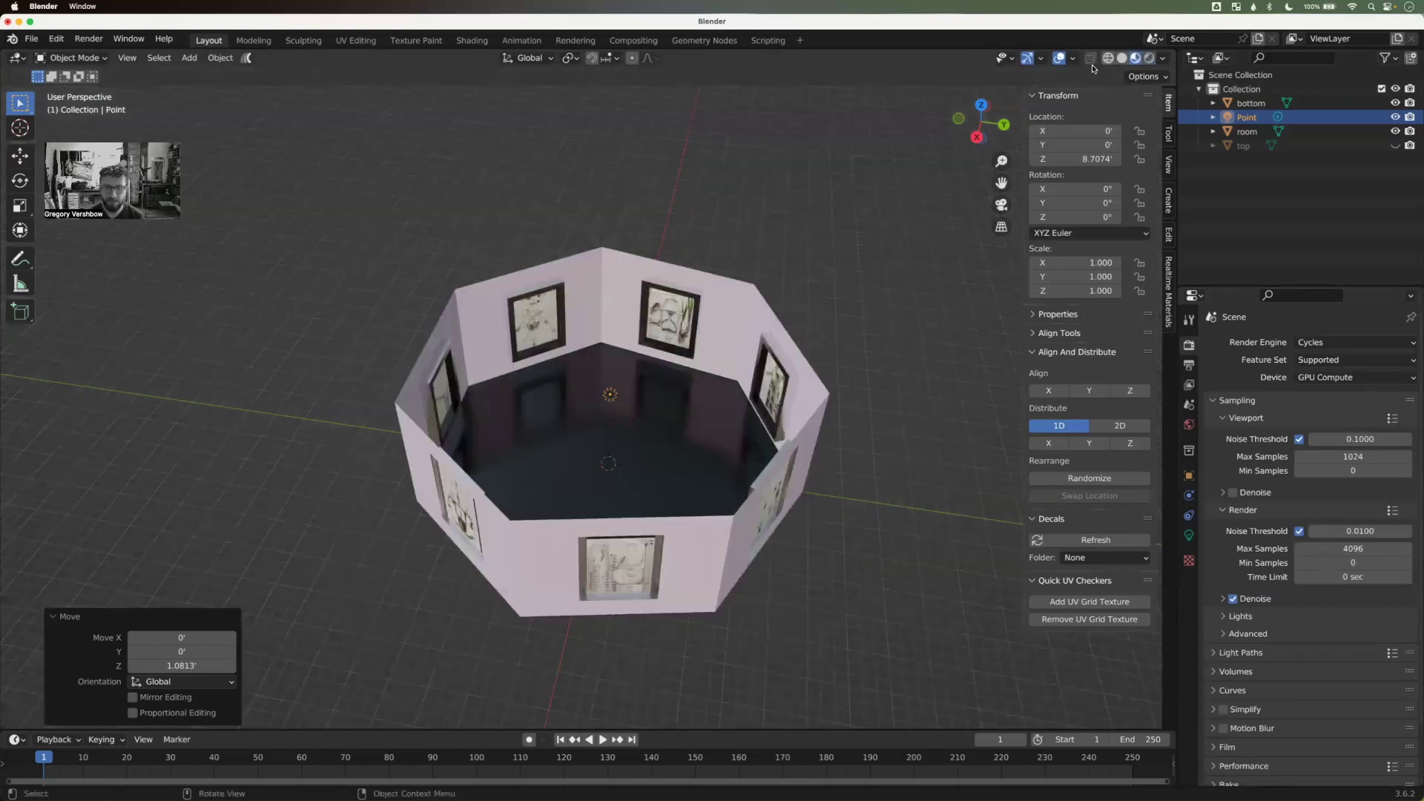
Step: Enter Edit Mode on the room and extrude the narrow face loop along the walls' base along its normals by about 0.4 ft
{"action": "middle_click_drag", "start_coordinate": [653, 321], "coordinate": [721, 298]}
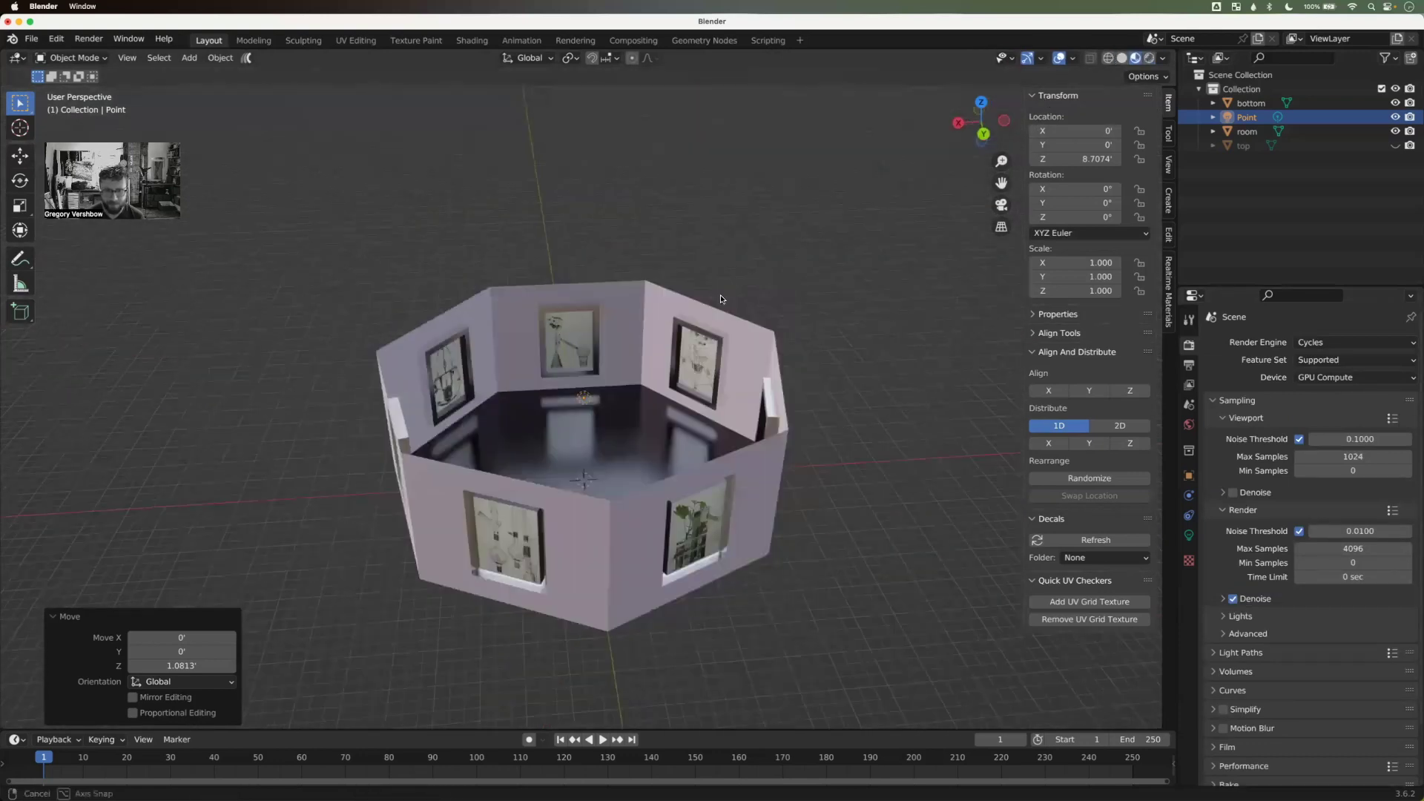
{"action": "left_click", "coordinate": [637, 345]}
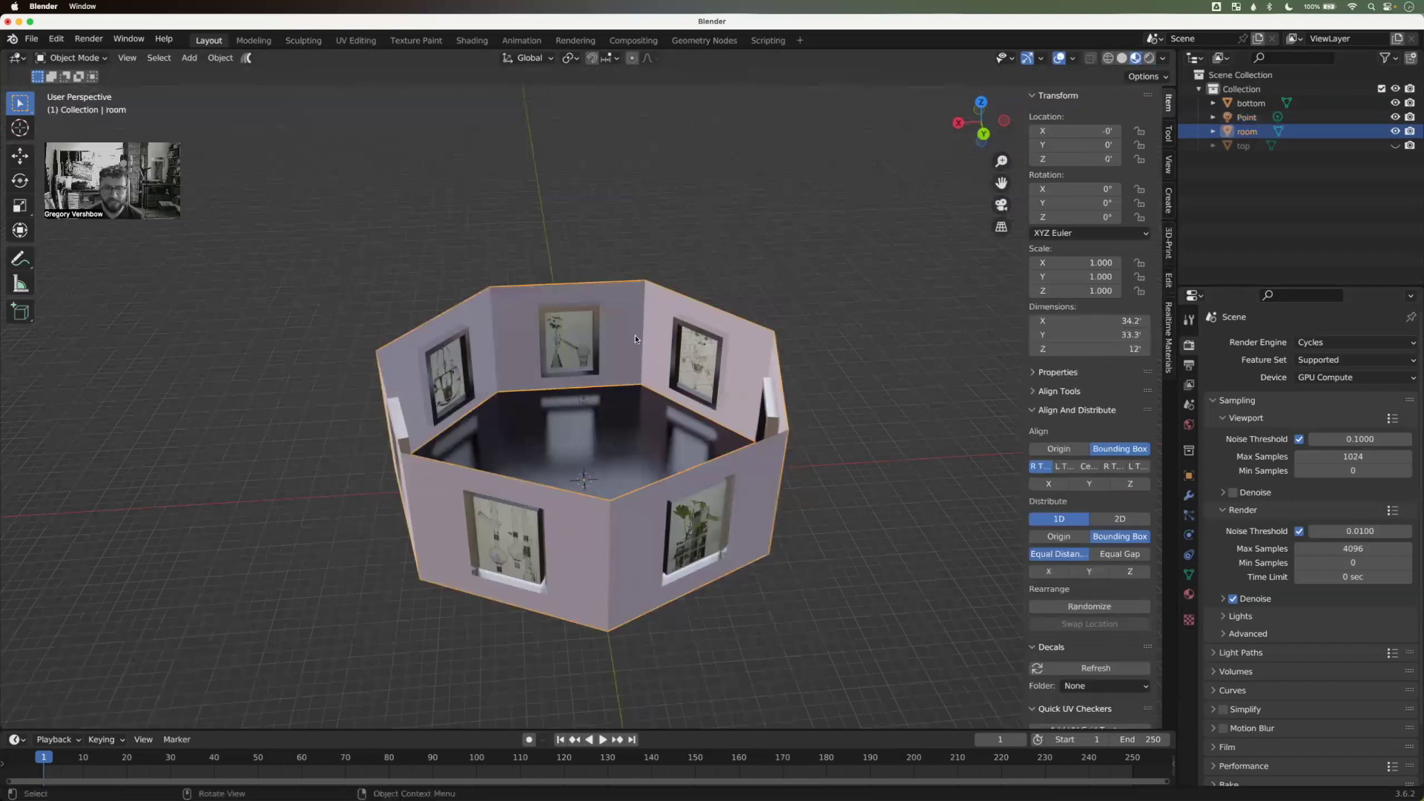
{"action": "key", "text": "Tab"}
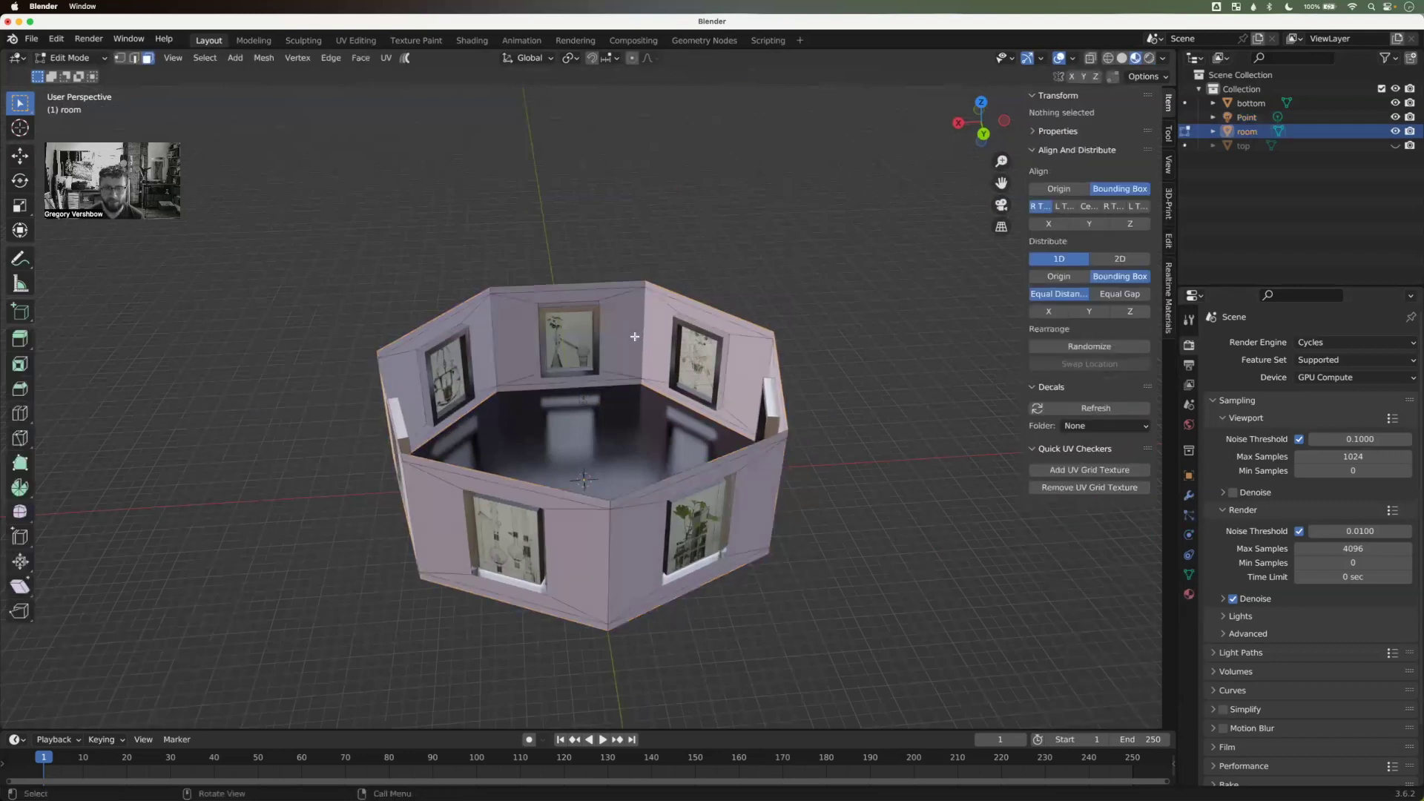
{"action": "left_click", "coordinate": [650, 378], "text": "alt"}
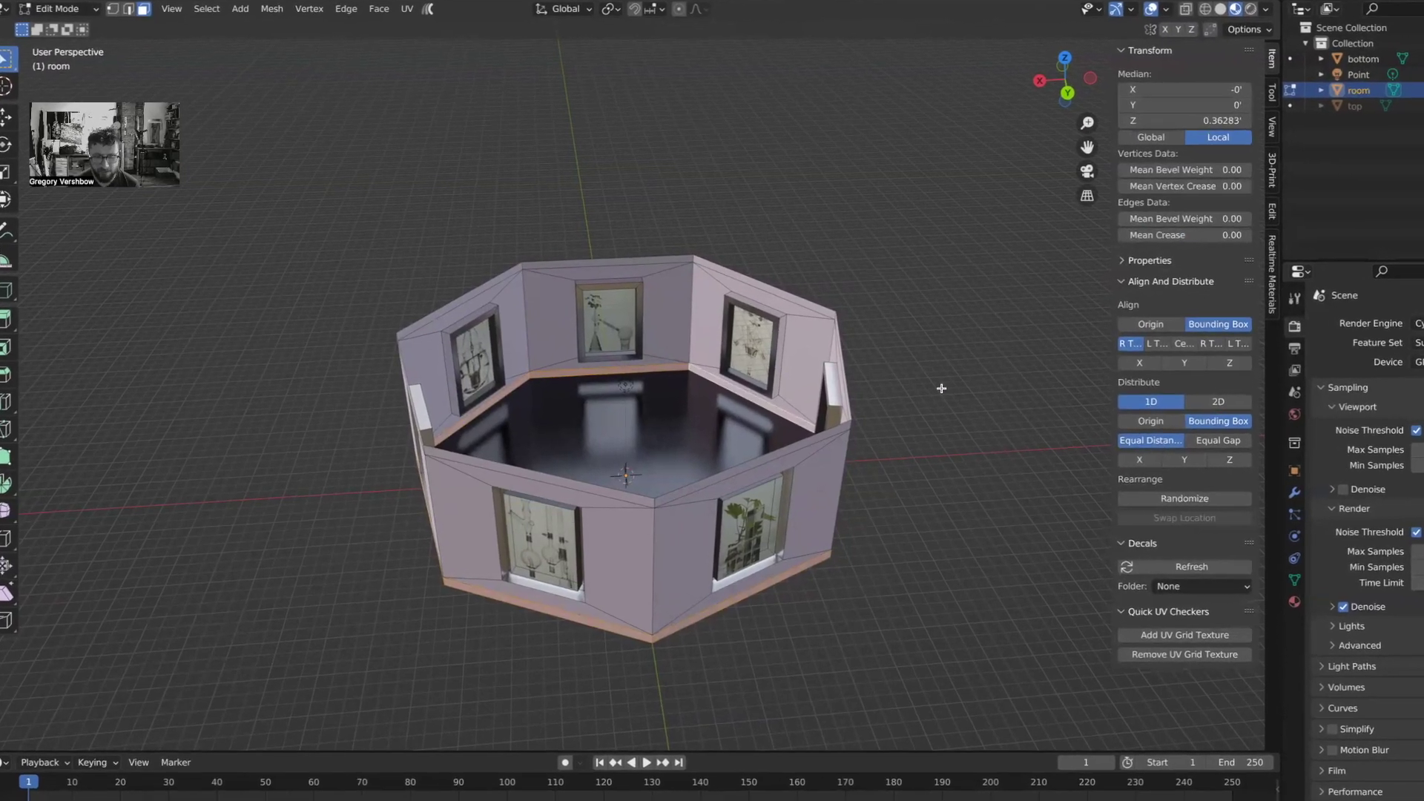
{"action": "key", "text": "alt+e"}
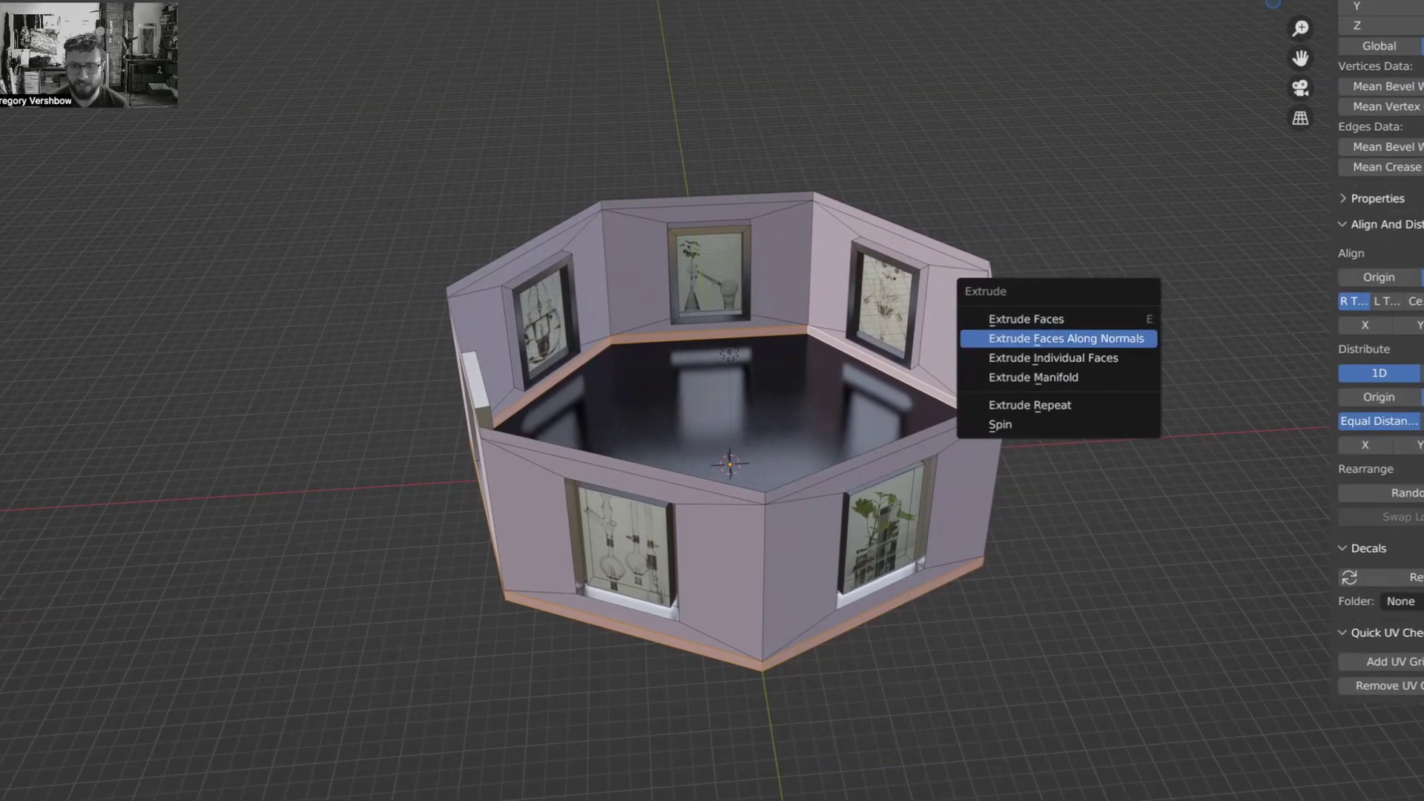
{"action": "left_click", "coordinate": [1083, 343]}
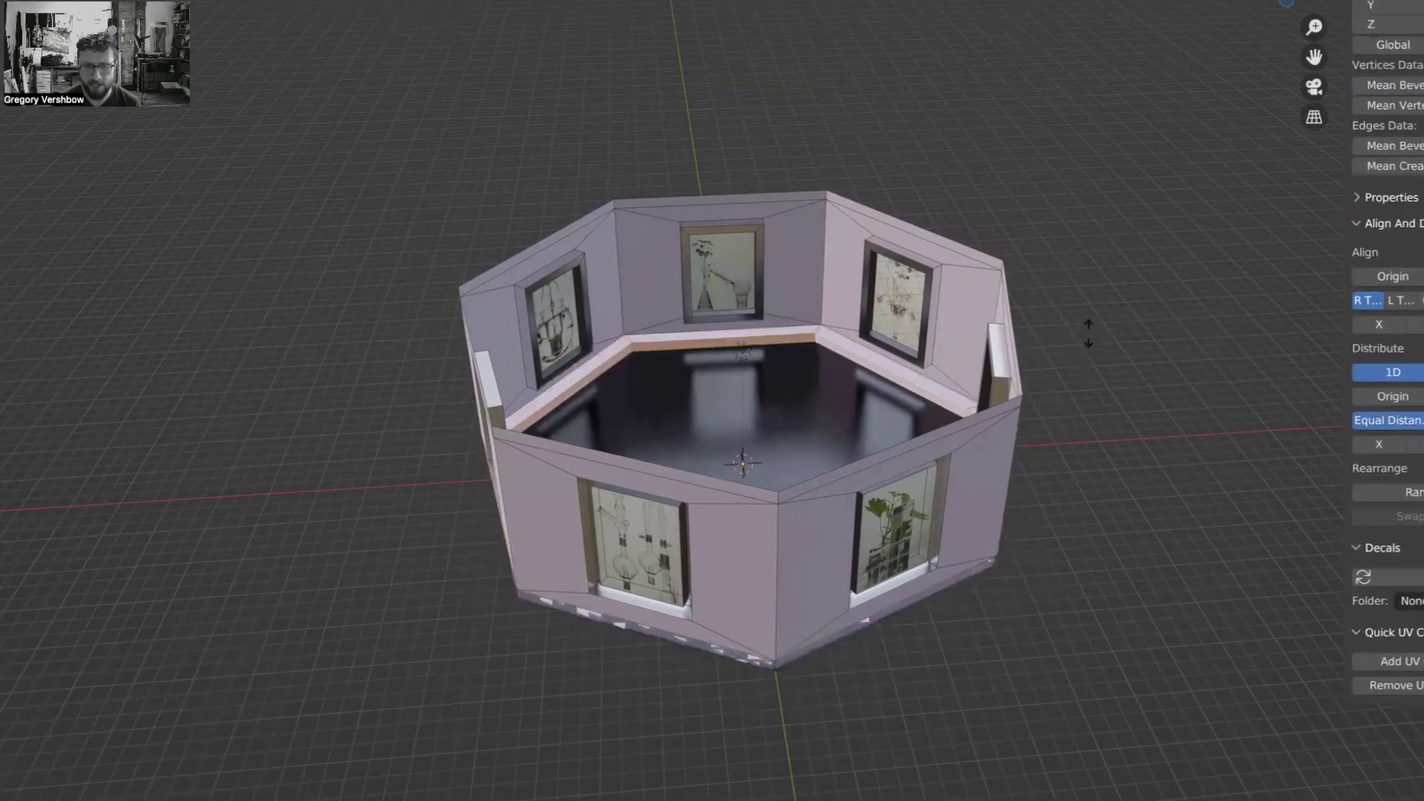
{"action": "left_click", "coordinate": [1089, 341]}
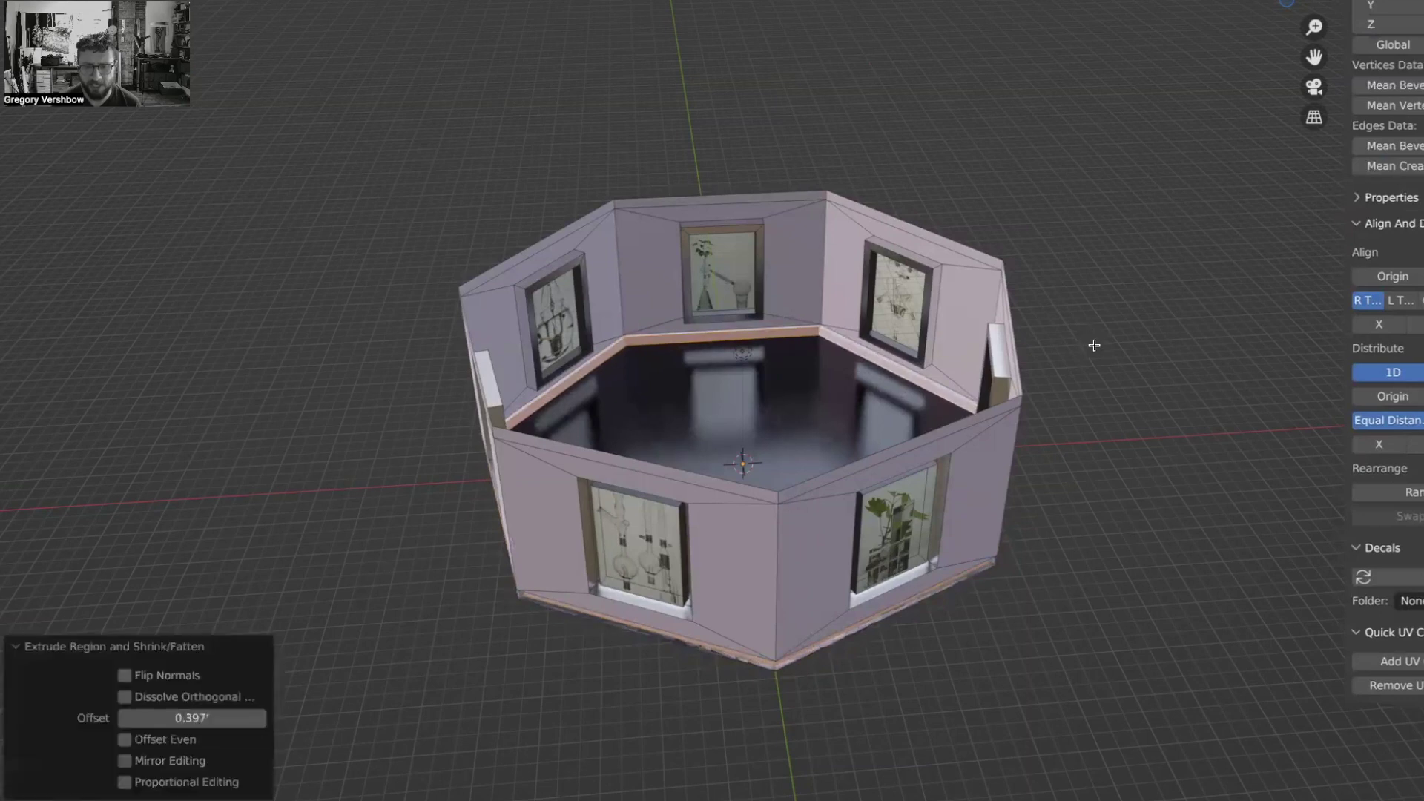
Step: Extrude the narrow face loop along the walls' upper edge along its normals by about 0.93 ft
{"action": "middle_click_drag", "start_coordinate": [1091, 342], "coordinate": [1178, 442]}
{"action": "middle_click_drag", "start_coordinate": [1171, 335], "coordinate": [1048, 353]}
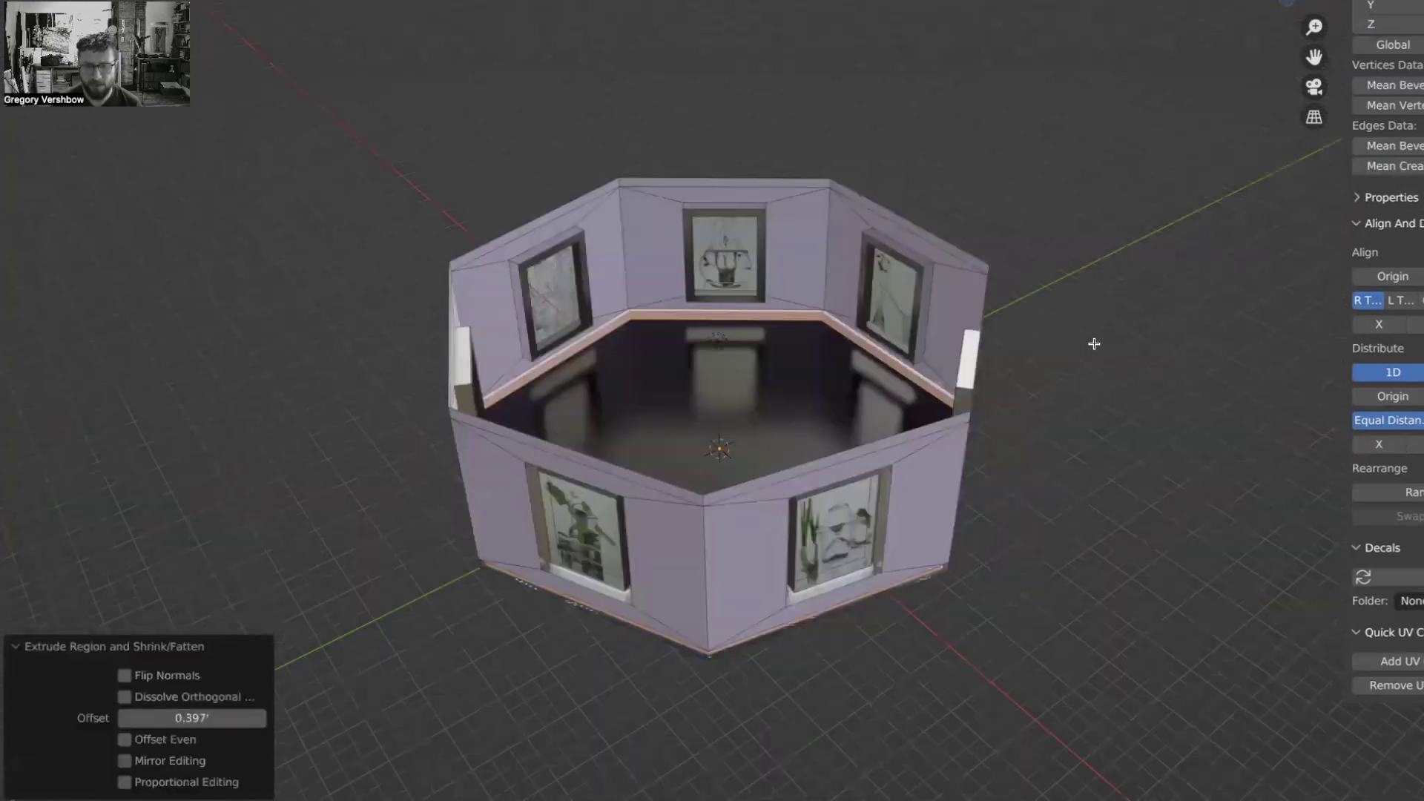
{"action": "middle_click_drag", "start_coordinate": [932, 236], "coordinate": [947, 238]}
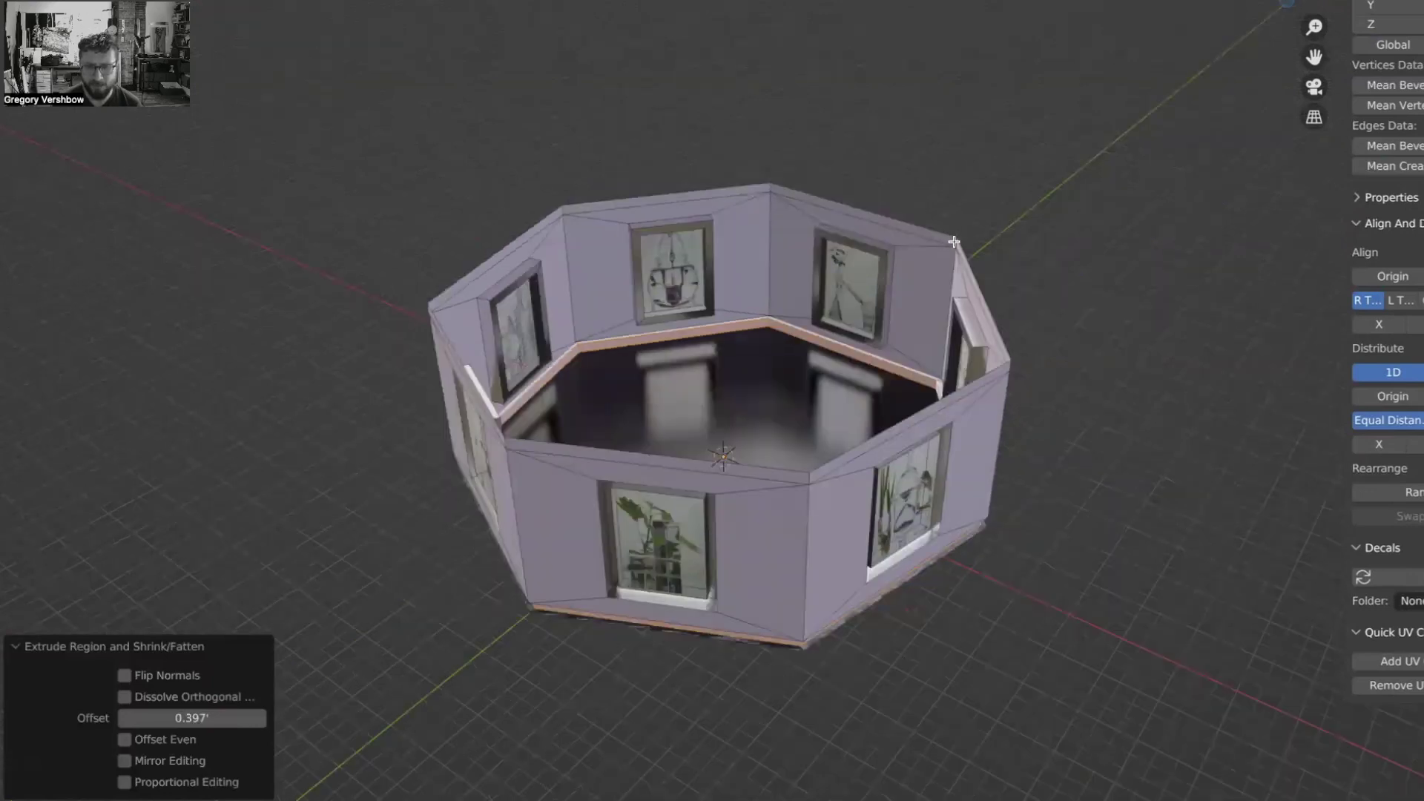
{"action": "left_click", "coordinate": [957, 242]}
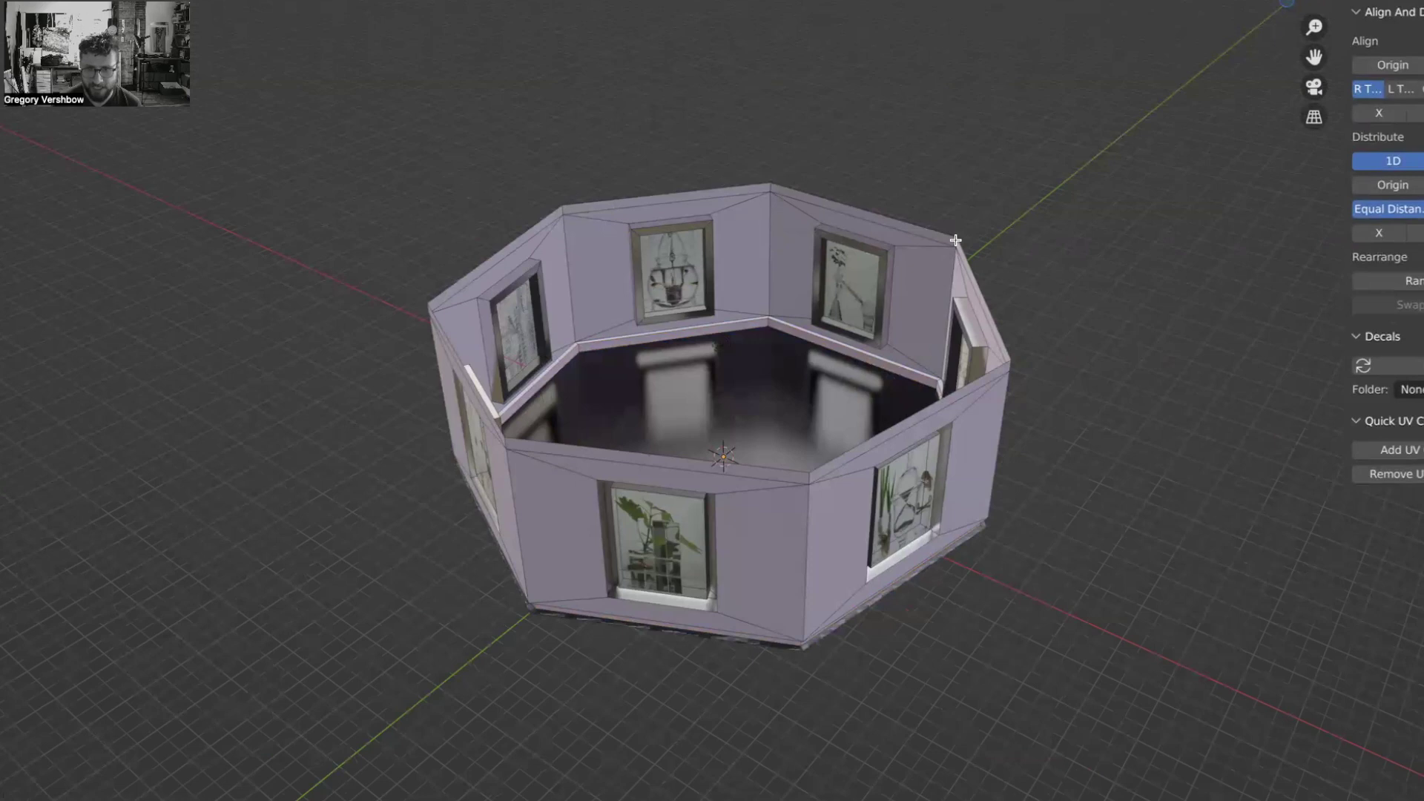
{"action": "left_click", "coordinate": [957, 242], "text": "alt"}
{"action": "middle_click_drag", "start_coordinate": [1018, 231], "coordinate": [1021, 236]}
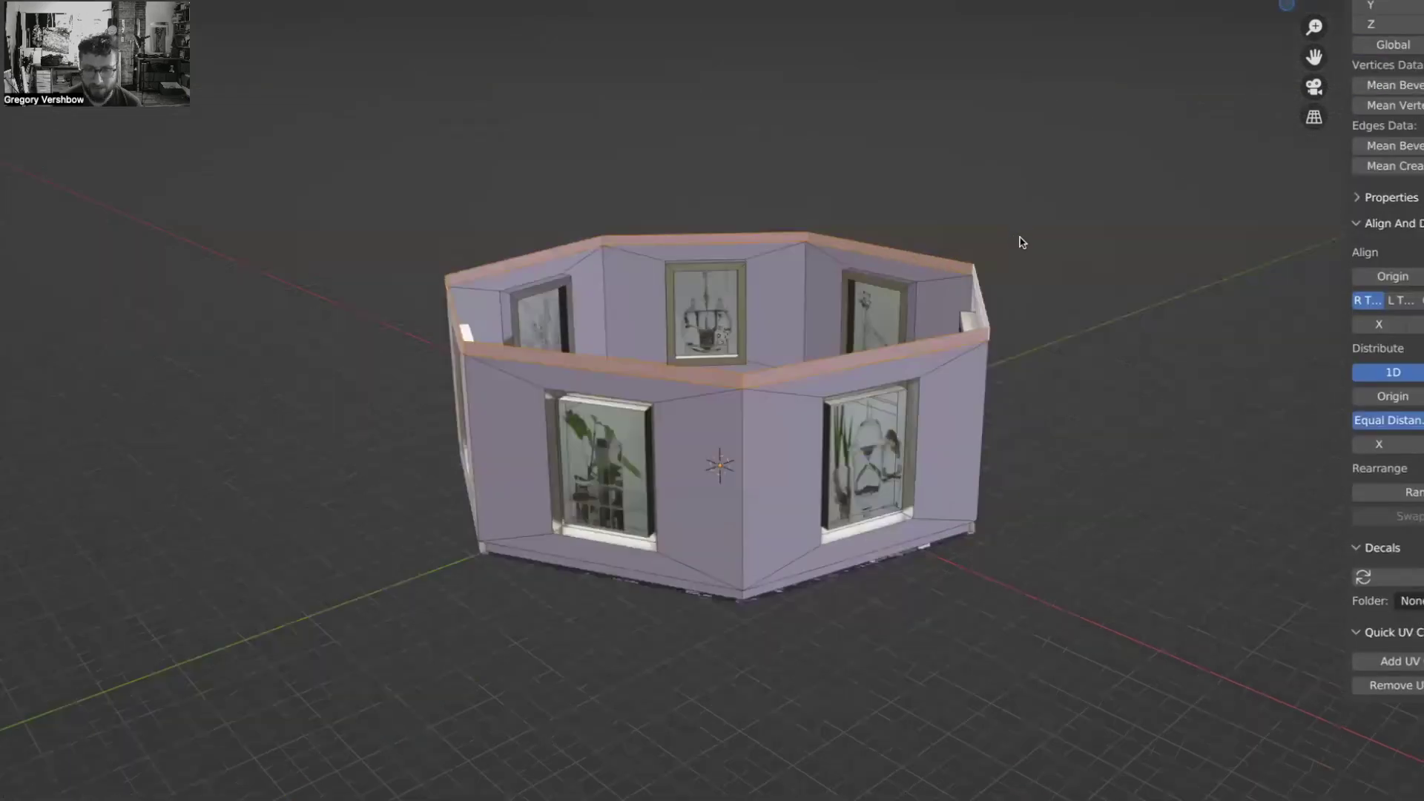
{"action": "key", "text": "alt+e"}
{"action": "left_click", "coordinate": [1019, 241]}
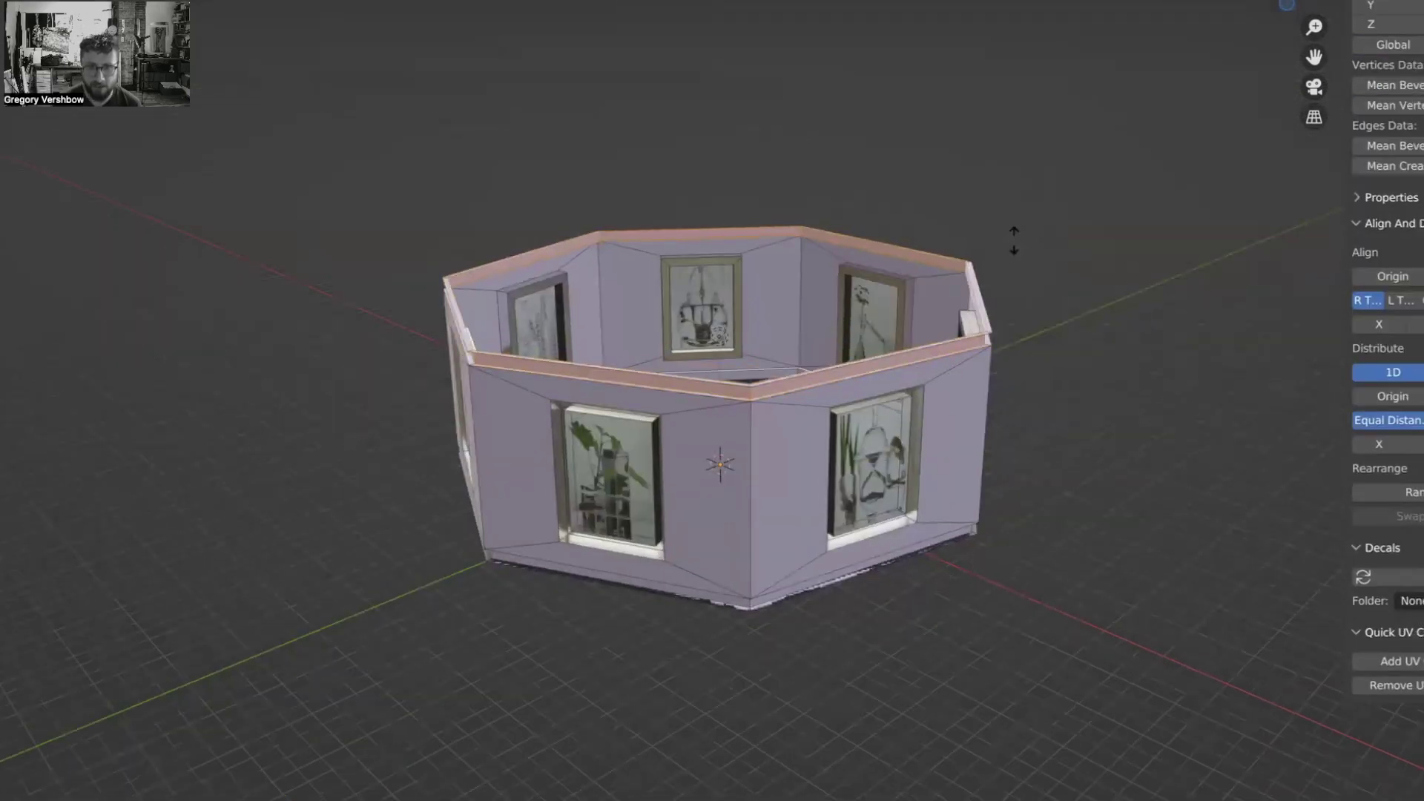
{"action": "left_click", "coordinate": [1009, 235]}
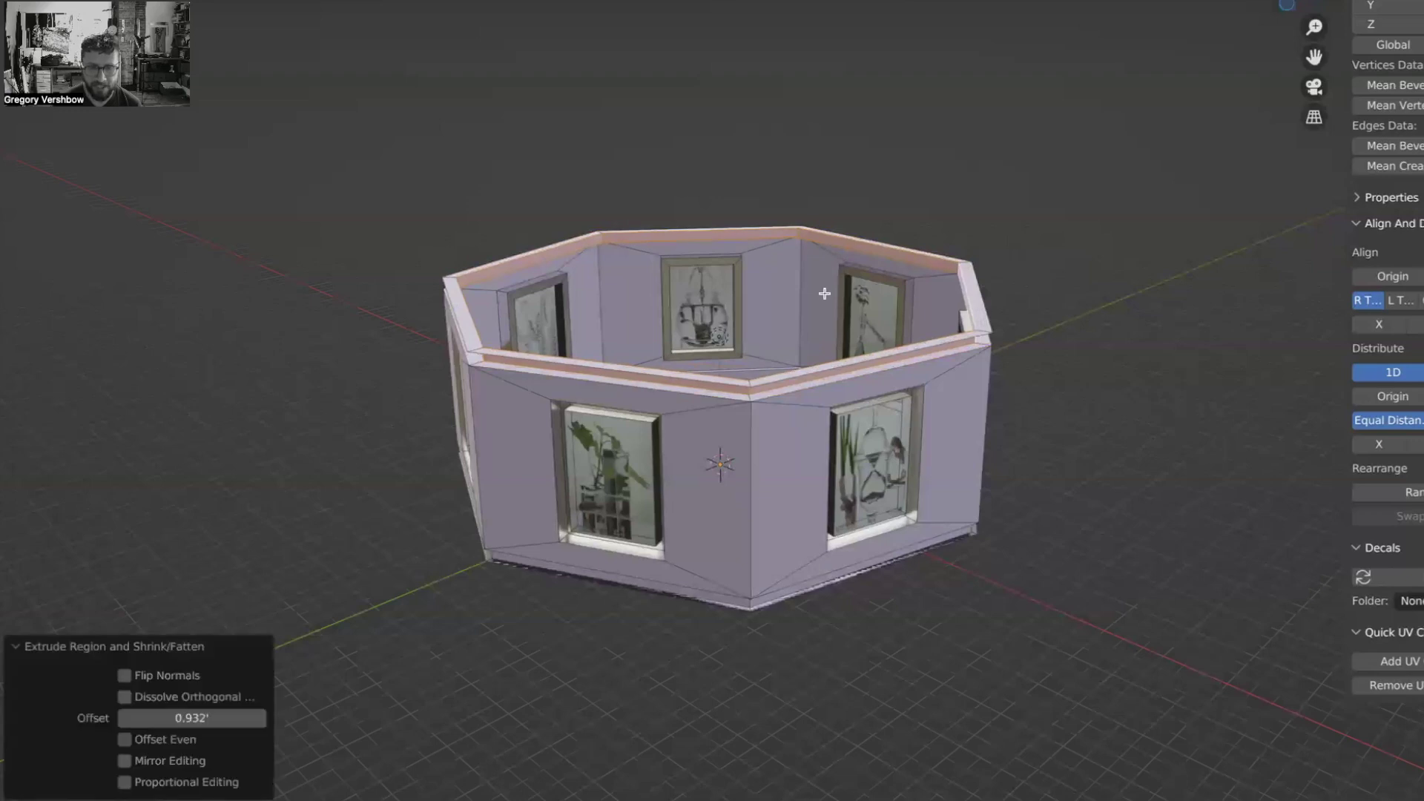
{"action": "scroll", "coordinate": [823, 292], "scroll_direction": "up", "scroll_amount": 8}
{"action": "scroll", "coordinate": [915, 274], "scroll_direction": "down", "scroll_amount": 8}
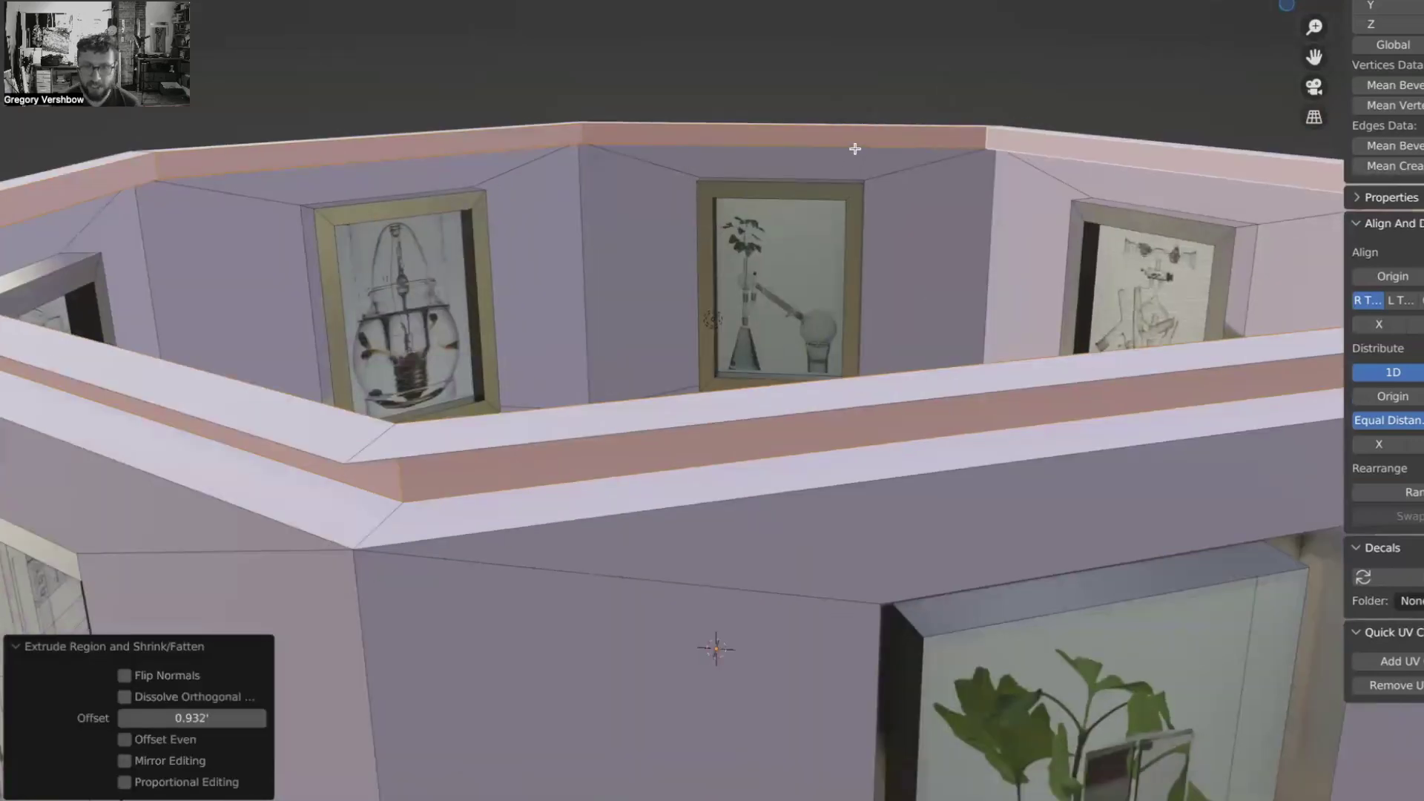
Step: Select the protruding lower edge loop of the upper wall trim in edge mode and bevel it with a width of about 0.667 ft
{"action": "key", "text": "2"}
{"action": "left_click", "coordinate": [820, 78]}
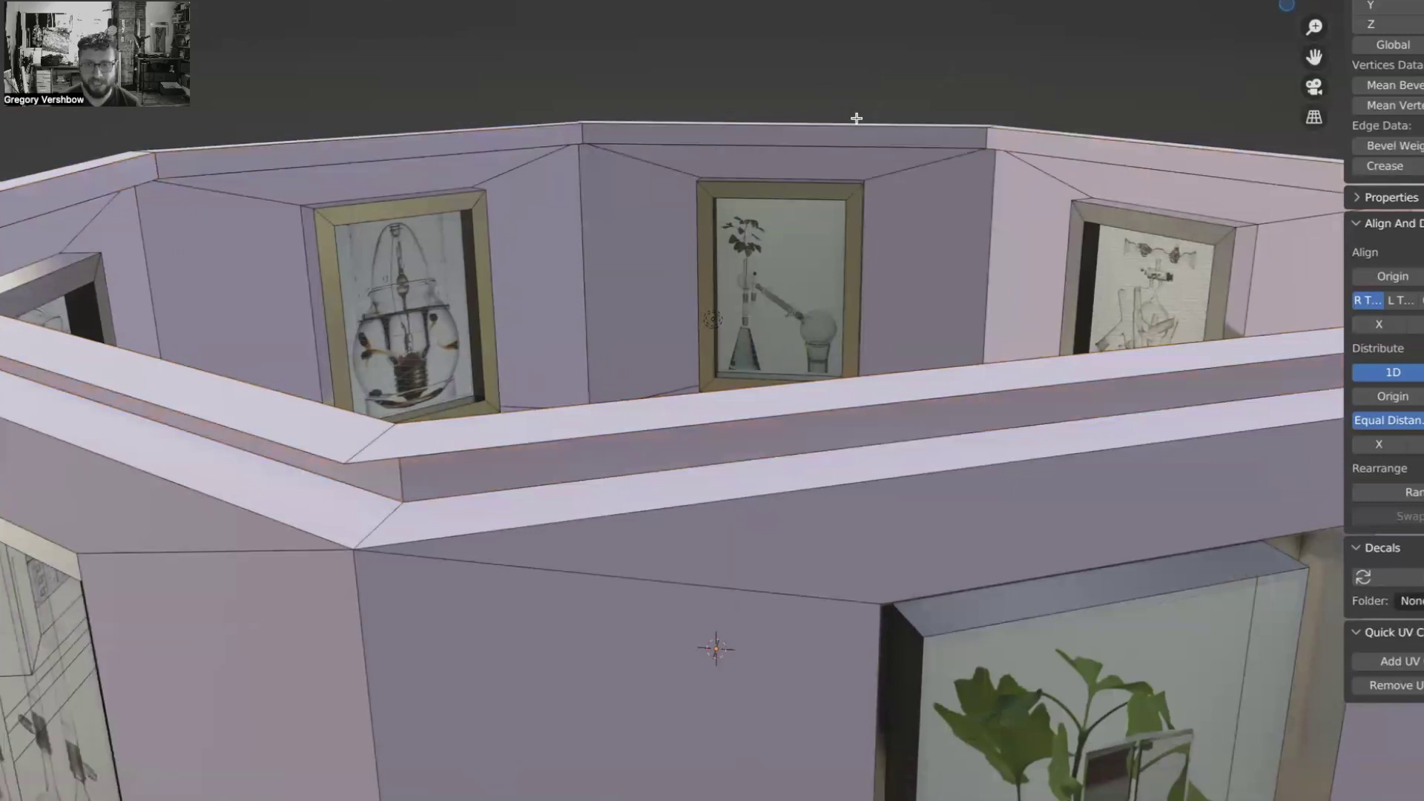
{"action": "left_click", "coordinate": [913, 147], "text": "alt"}
{"action": "middle_click_drag", "start_coordinate": [912, 146], "coordinate": [813, 166]}
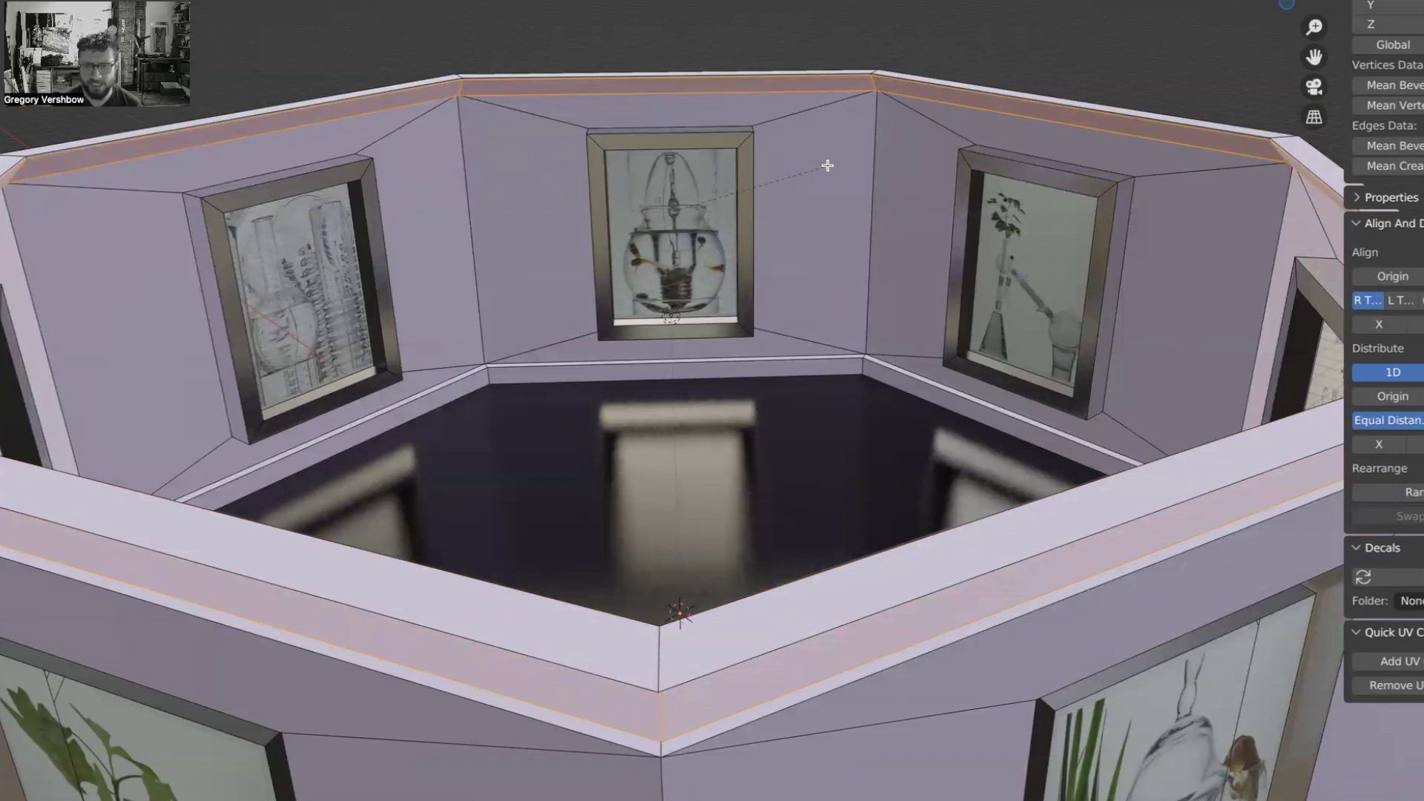
{"action": "left_click", "coordinate": [828, 164]}
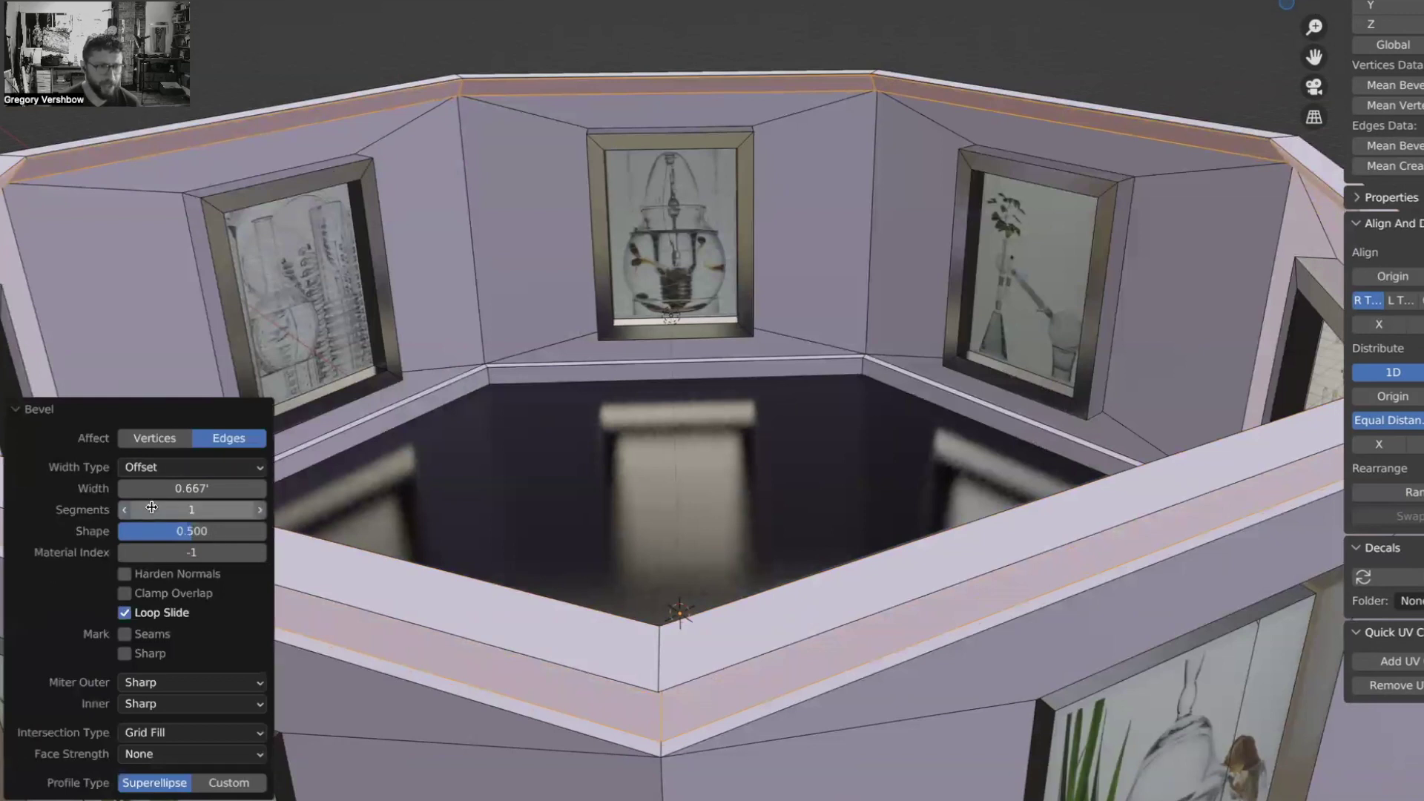
Step: Give the bevel 15 segments and a custom Crown Molding profile, and return to Object Mode
{"action": "left_click_drag", "start_coordinate": [191, 511], "coordinate": [234, 510]}
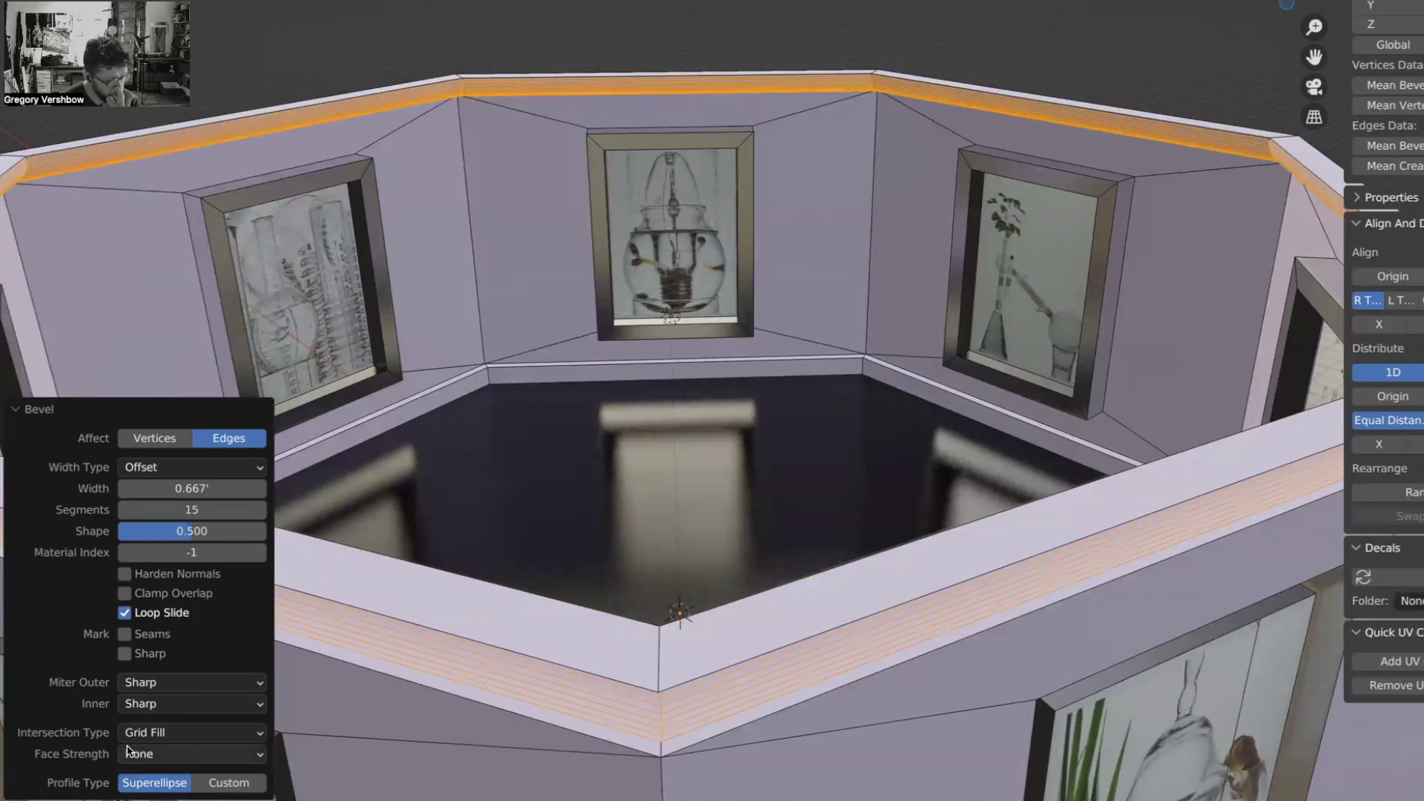
{"action": "left_click", "coordinate": [204, 786]}
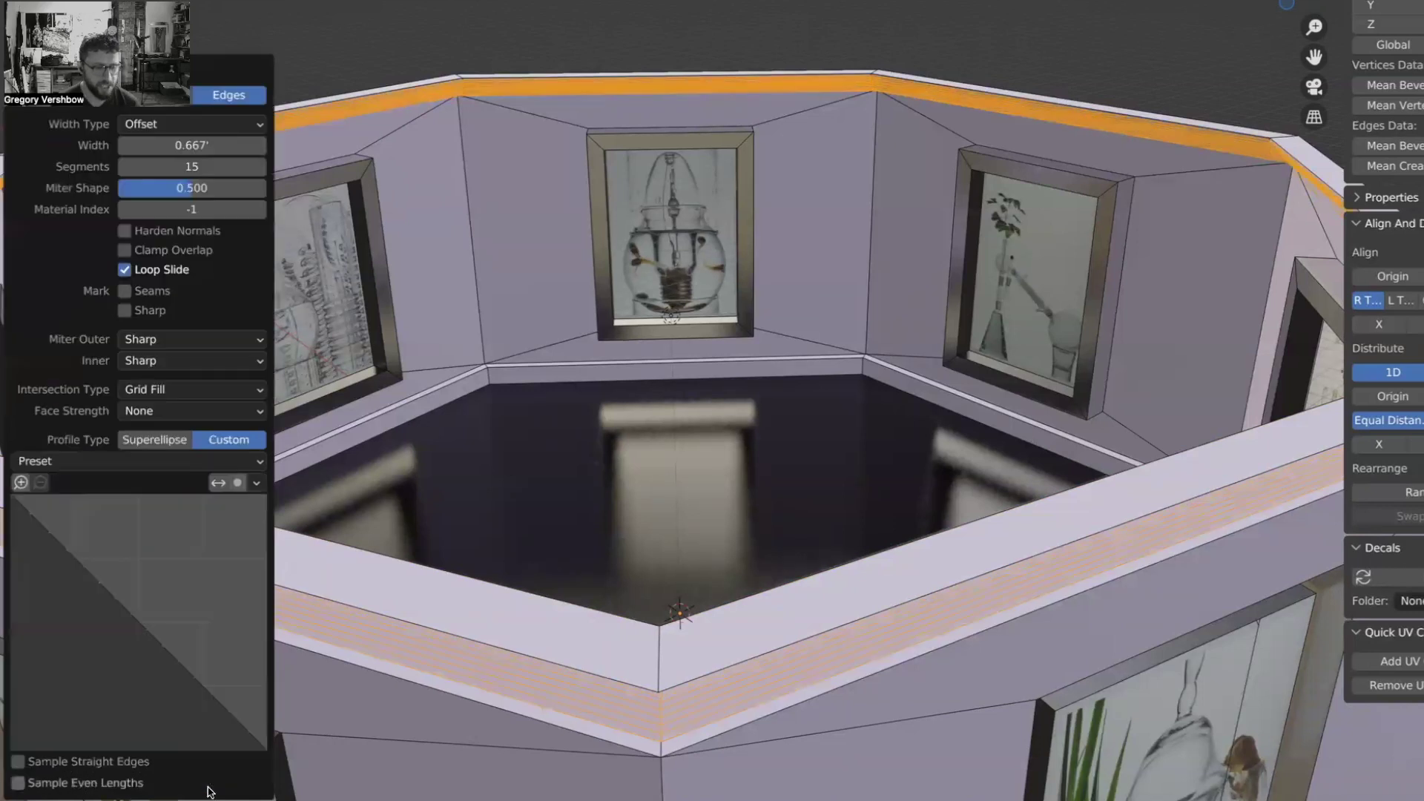
{"action": "left_click", "coordinate": [107, 463]}
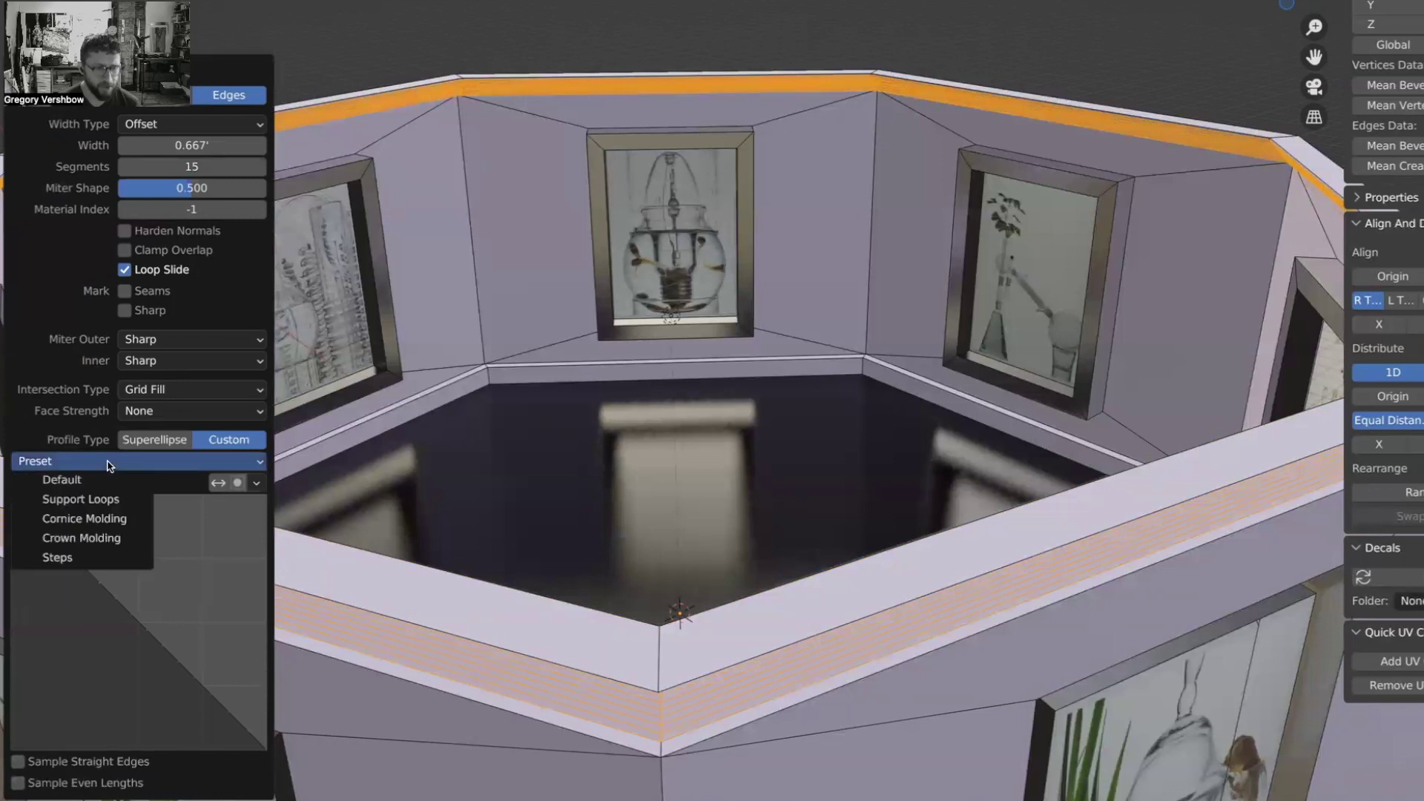
{"action": "left_click", "coordinate": [102, 537]}
{"action": "middle_click_drag", "start_coordinate": [568, 85], "coordinate": [319, 81]}
{"action": "scroll", "coordinate": [430, 44], "scroll_direction": "up", "scroll_amount": 1}
{"action": "left_click", "coordinate": [496, 49]}
{"action": "scroll", "coordinate": [497, 50], "scroll_direction": "up", "scroll_amount": 2}
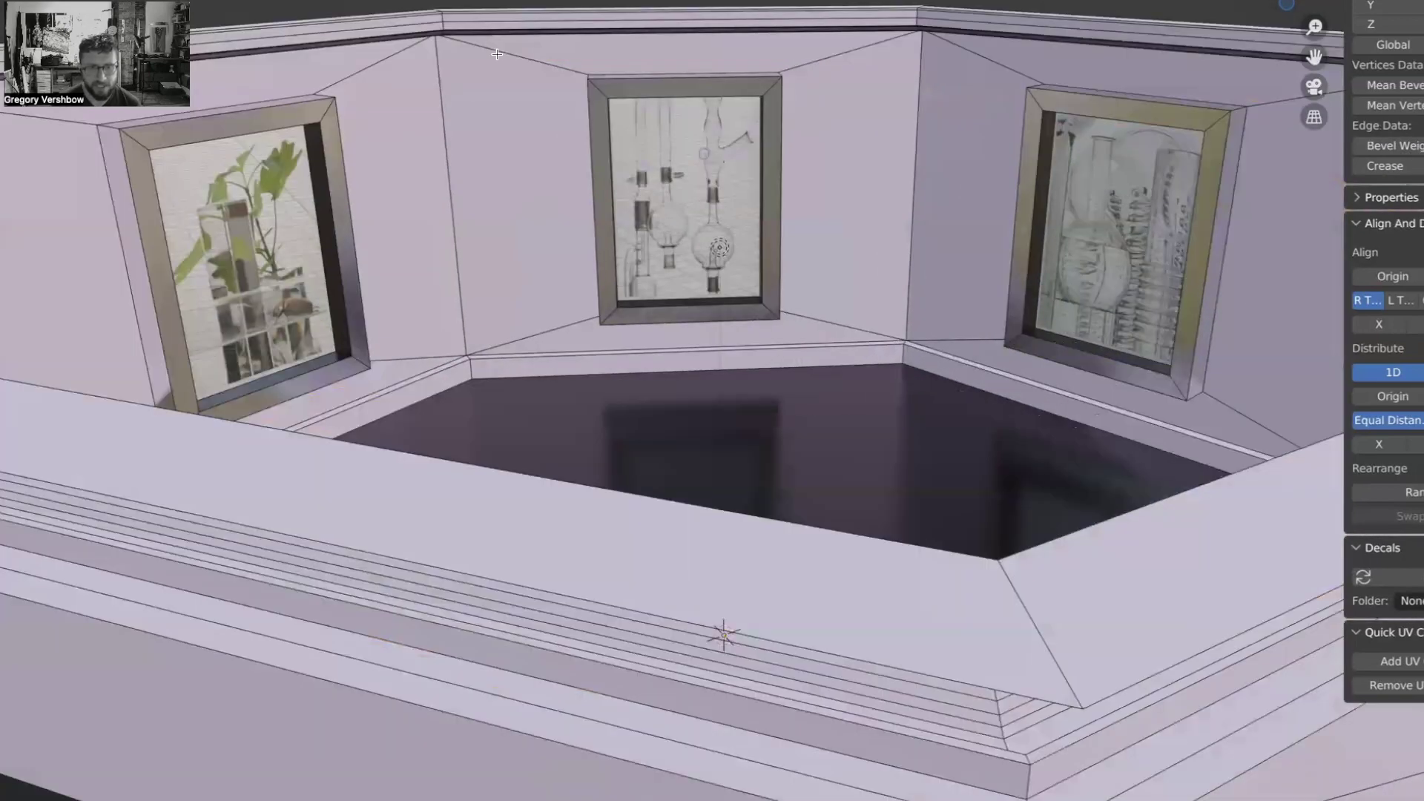
{"action": "scroll", "coordinate": [509, 149], "scroll_direction": "up", "scroll_amount": 3}
{"action": "middle_click_drag", "start_coordinate": [509, 138], "coordinate": [512, 138]}
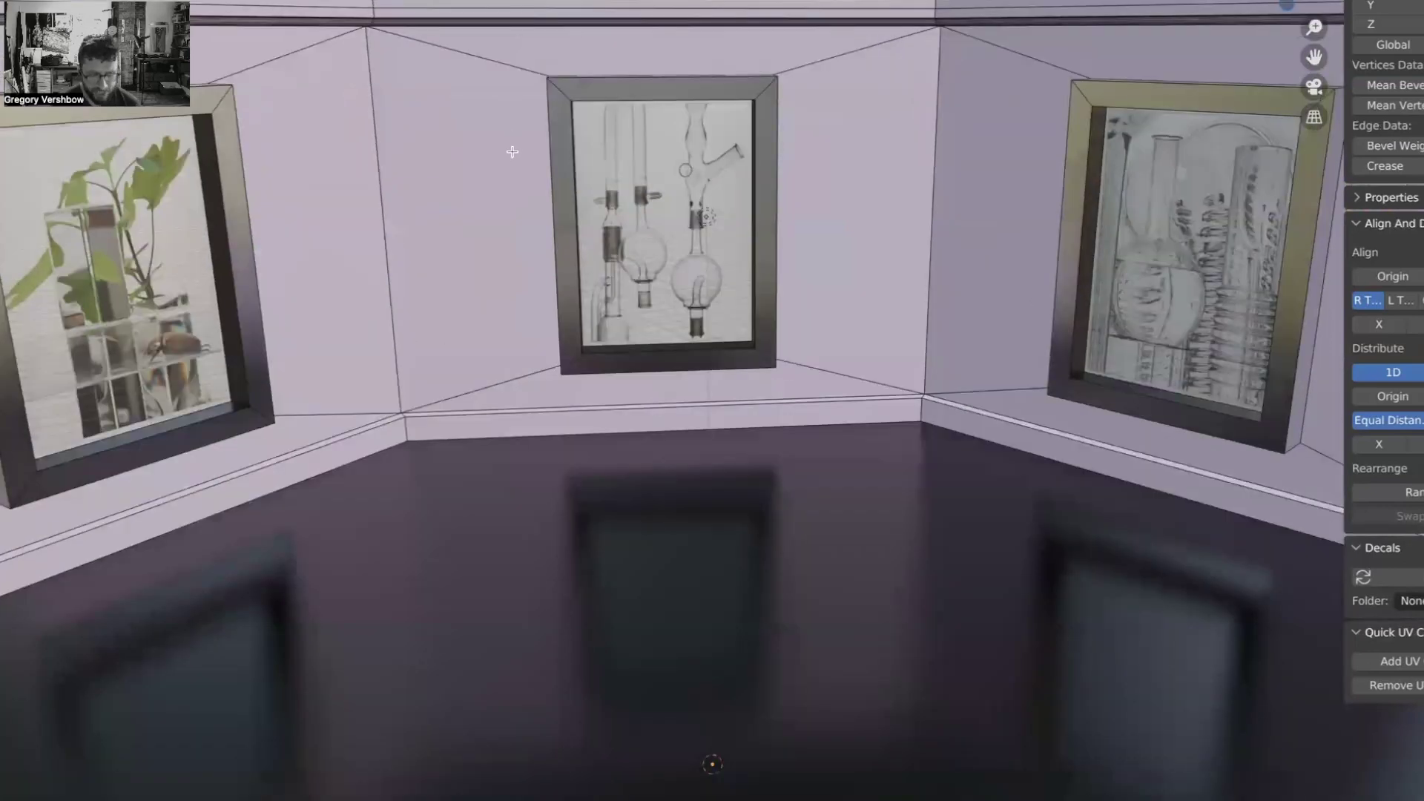
{"action": "key", "text": "Tab"}
Step: Examine the wall trims and framed pictures from inside the room and the whole room from above
{"action": "mouse_move", "coordinate": [515, 198]}
{"action": "middle_mouse_down"}
{"action": "mouse_move", "coordinate": [518, 175]}
{"action": "mouse_move", "coordinate": [515, 207]}
{"action": "mouse_move", "coordinate": [329, 266]}
{"action": "mouse_move", "coordinate": [338, 243]}
{"action": "middle_mouse_up"}
{"action": "scroll", "coordinate": [517, 198], "scroll_direction": "up", "scroll_amount": 3}
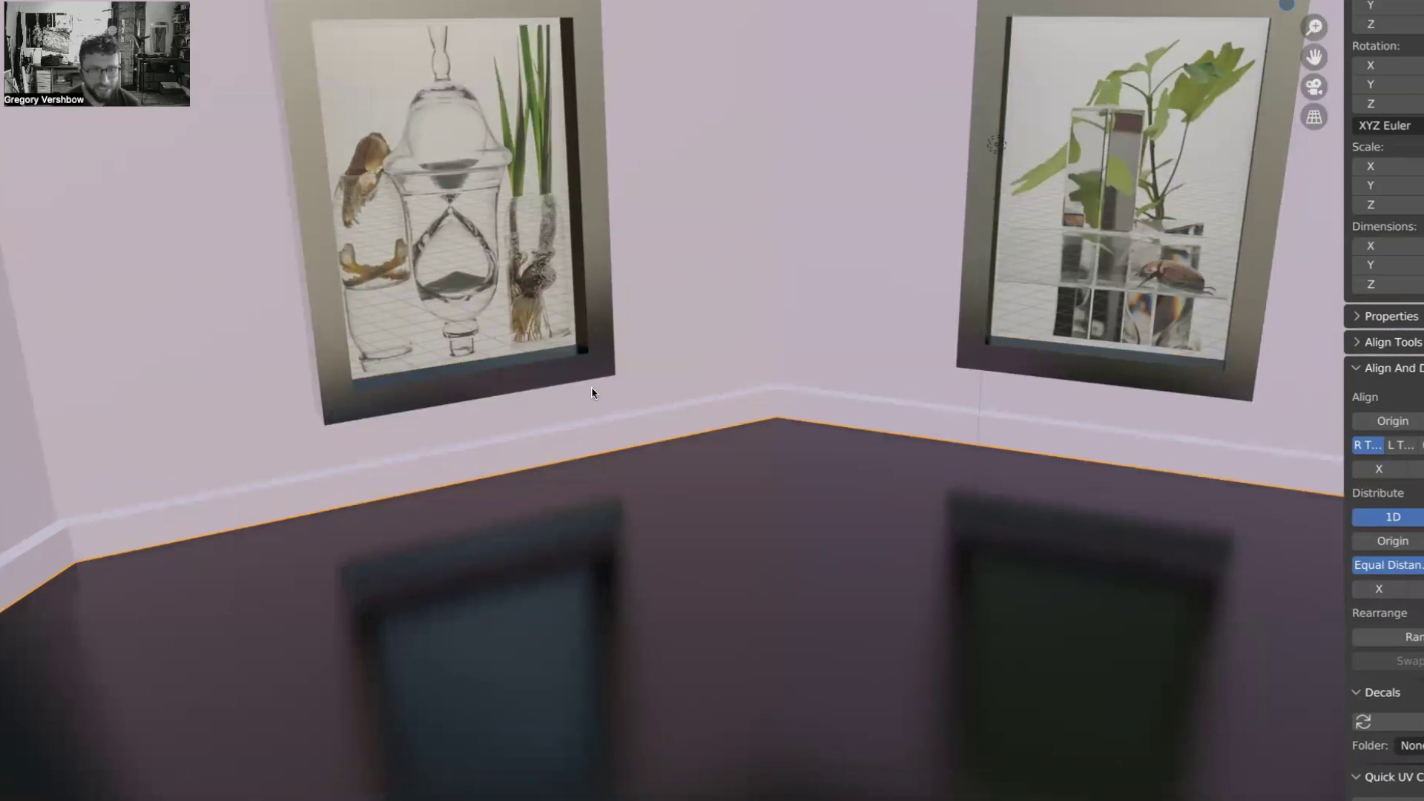
{"action": "scroll", "coordinate": [591, 388], "scroll_direction": "up", "scroll_amount": 4}
{"action": "scroll", "coordinate": [590, 388], "scroll_direction": "down", "scroll_amount": 5}
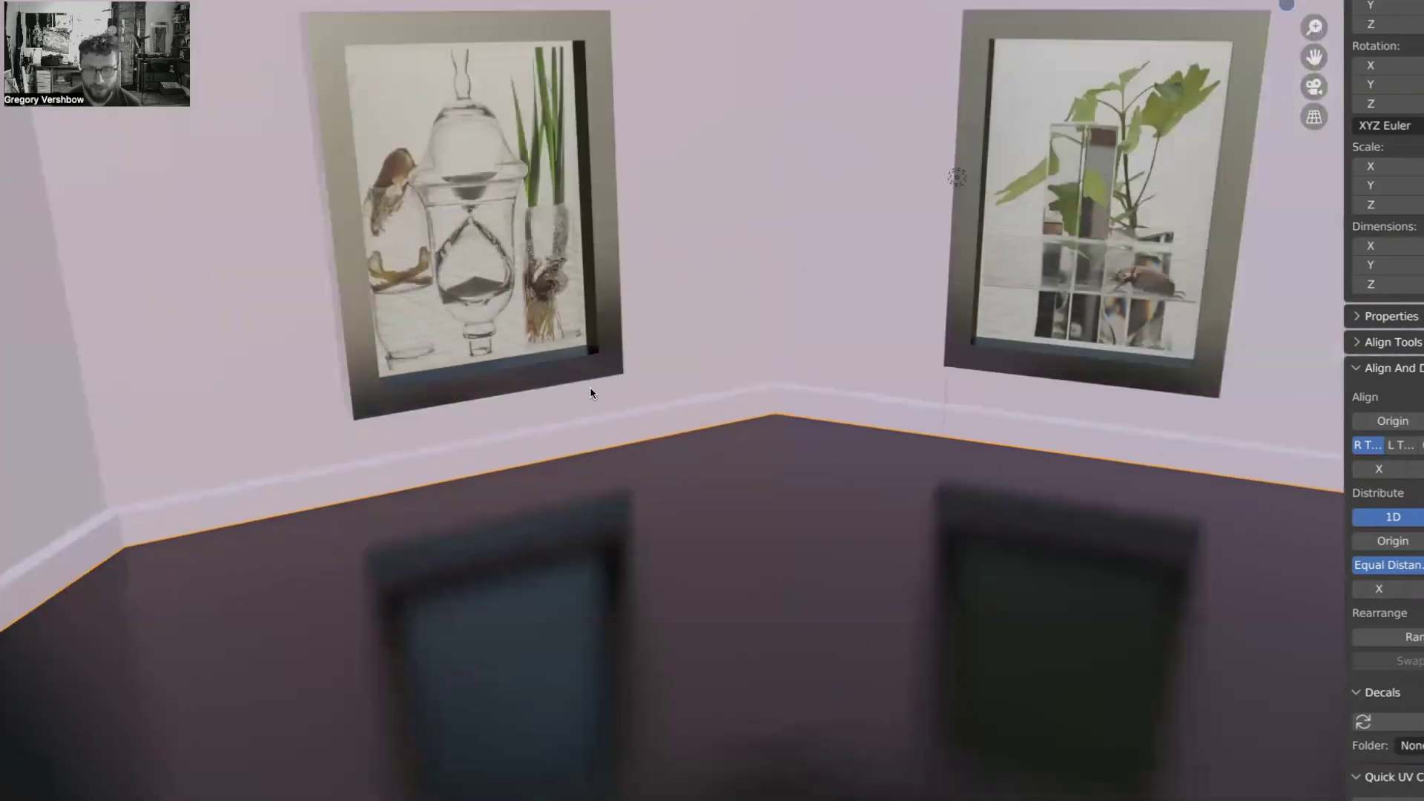
{"action": "scroll", "coordinate": [590, 389], "scroll_direction": "down", "scroll_amount": 8}
{"action": "middle_click_drag", "start_coordinate": [579, 477], "coordinate": [468, 493]}
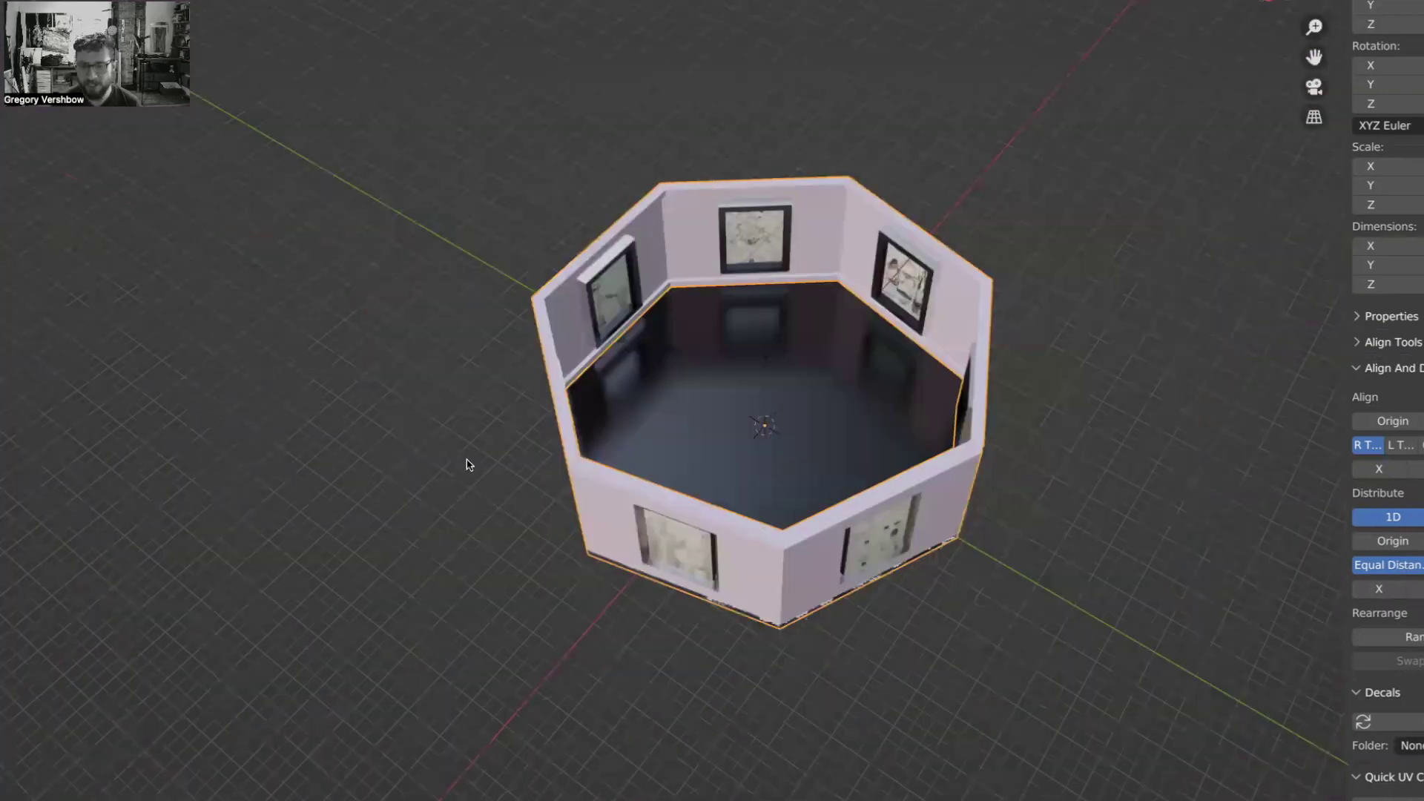
{"action": "scroll", "coordinate": [769, 417], "scroll_direction": "up", "scroll_amount": 2}
{"action": "middle_click_drag", "start_coordinate": [769, 417], "coordinate": [716, 426]}
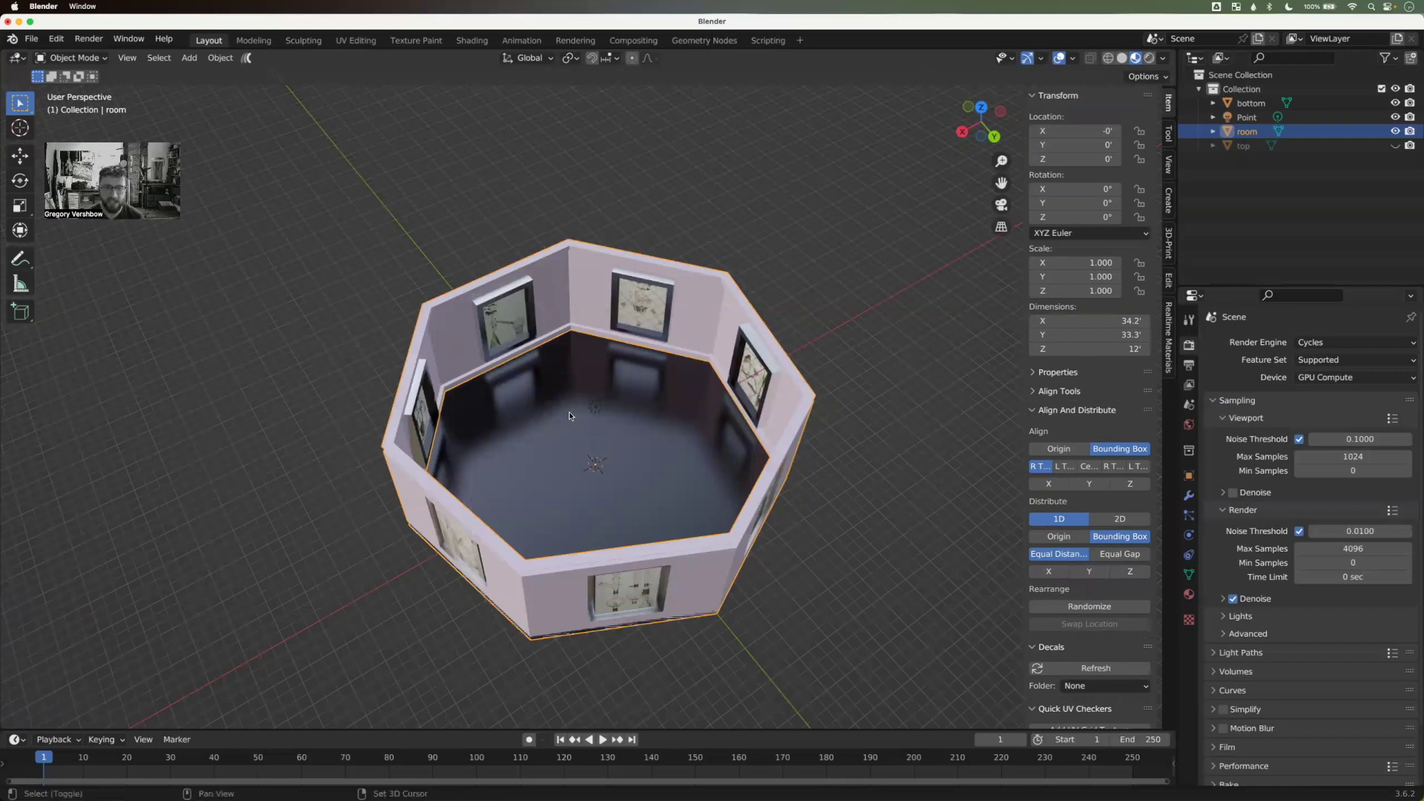
Step: Add a camera at the room's center and set its X, Y and Z rotation to 0°
{"action": "key", "text": "shift+a"}
{"action": "left_click", "coordinate": [583, 447]}
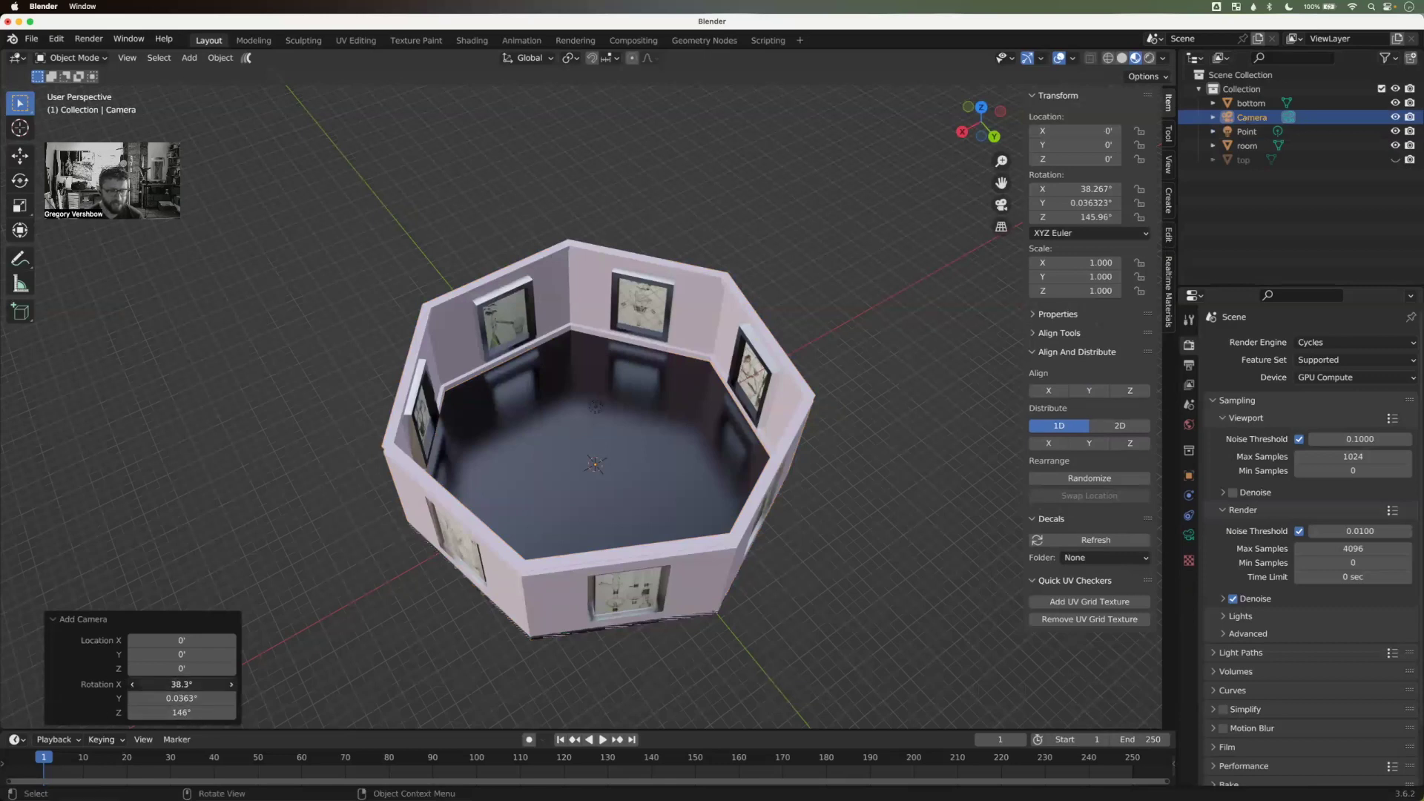
{"action": "left_click_drag", "start_coordinate": [182, 684], "coordinate": [181, 712]}
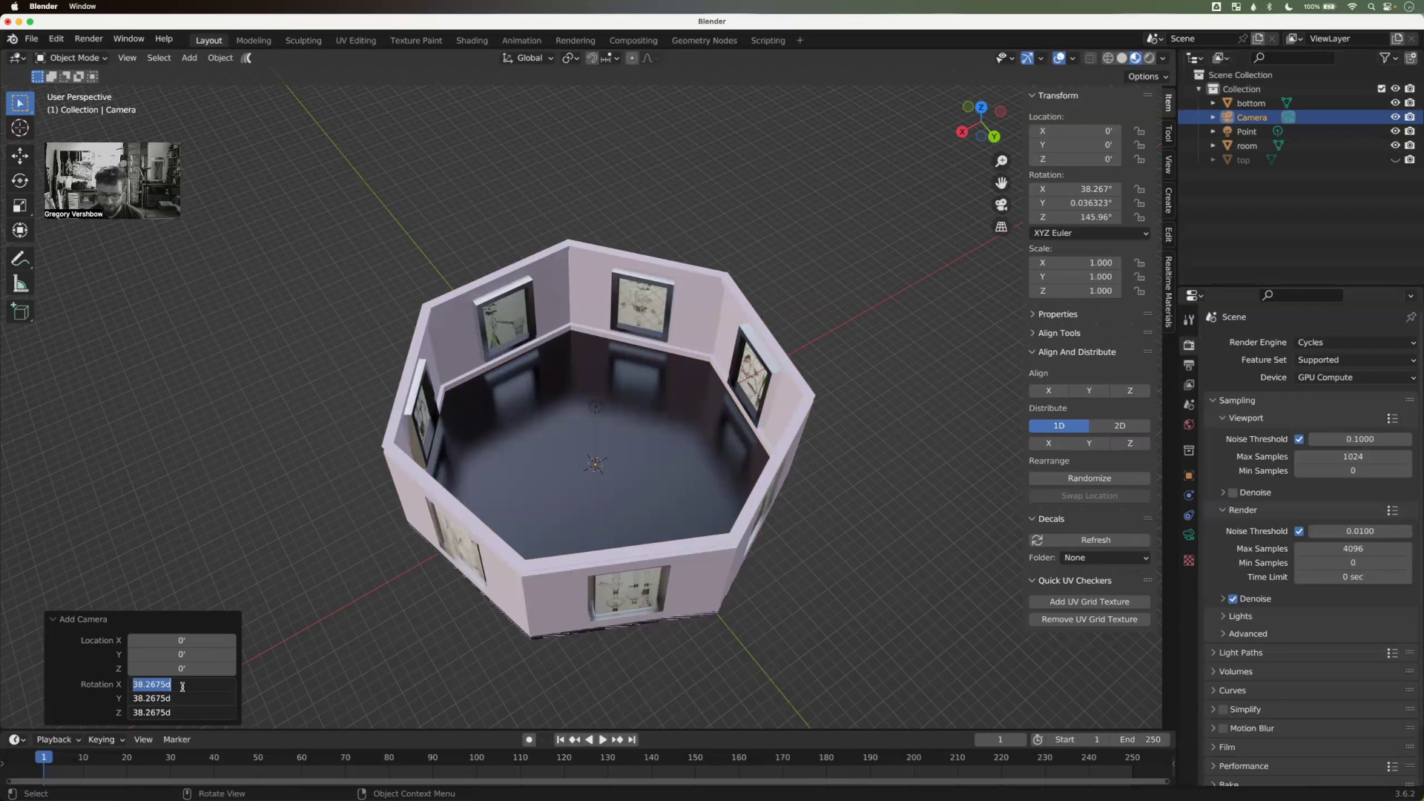
{"action": "type", "text": "0"}
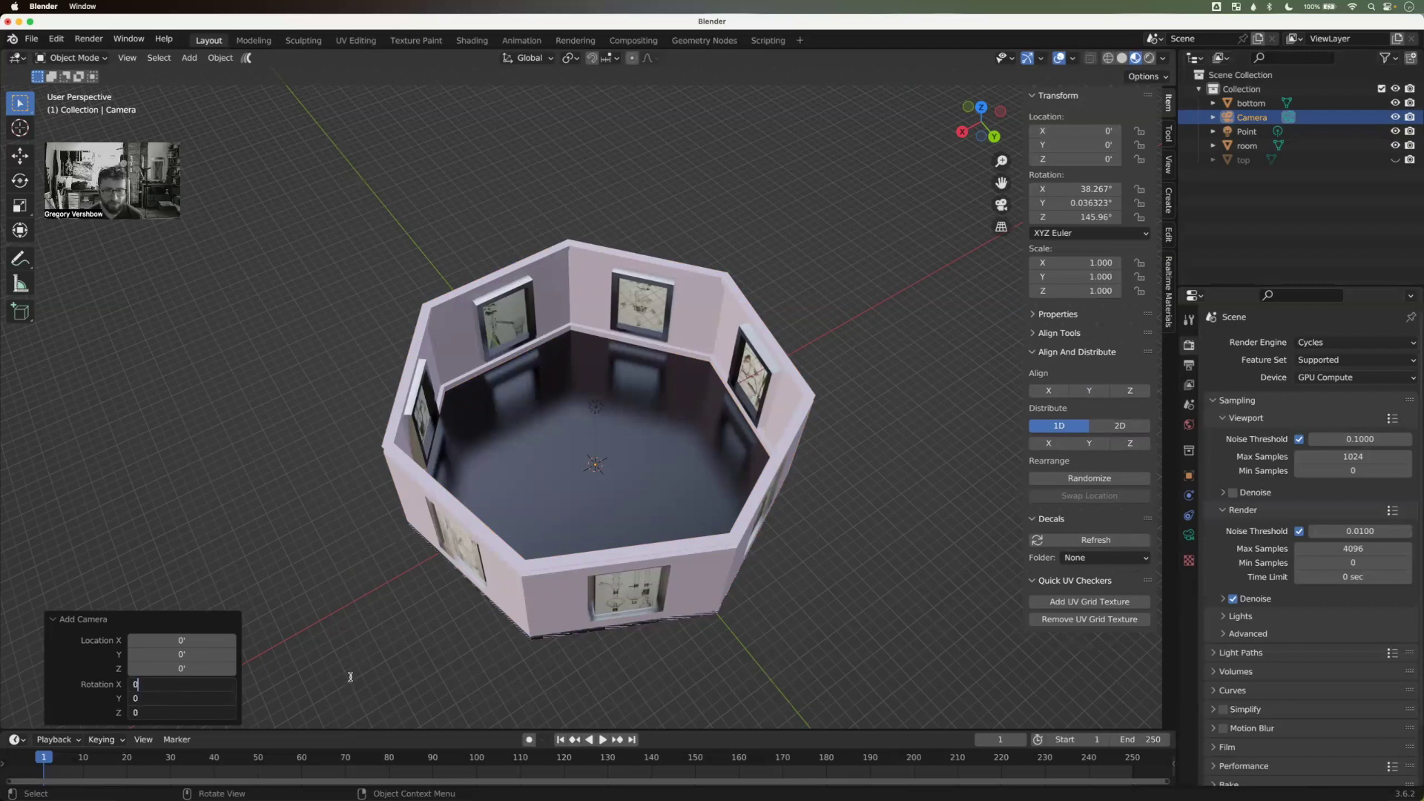
{"action": "key", "text": "Return"}
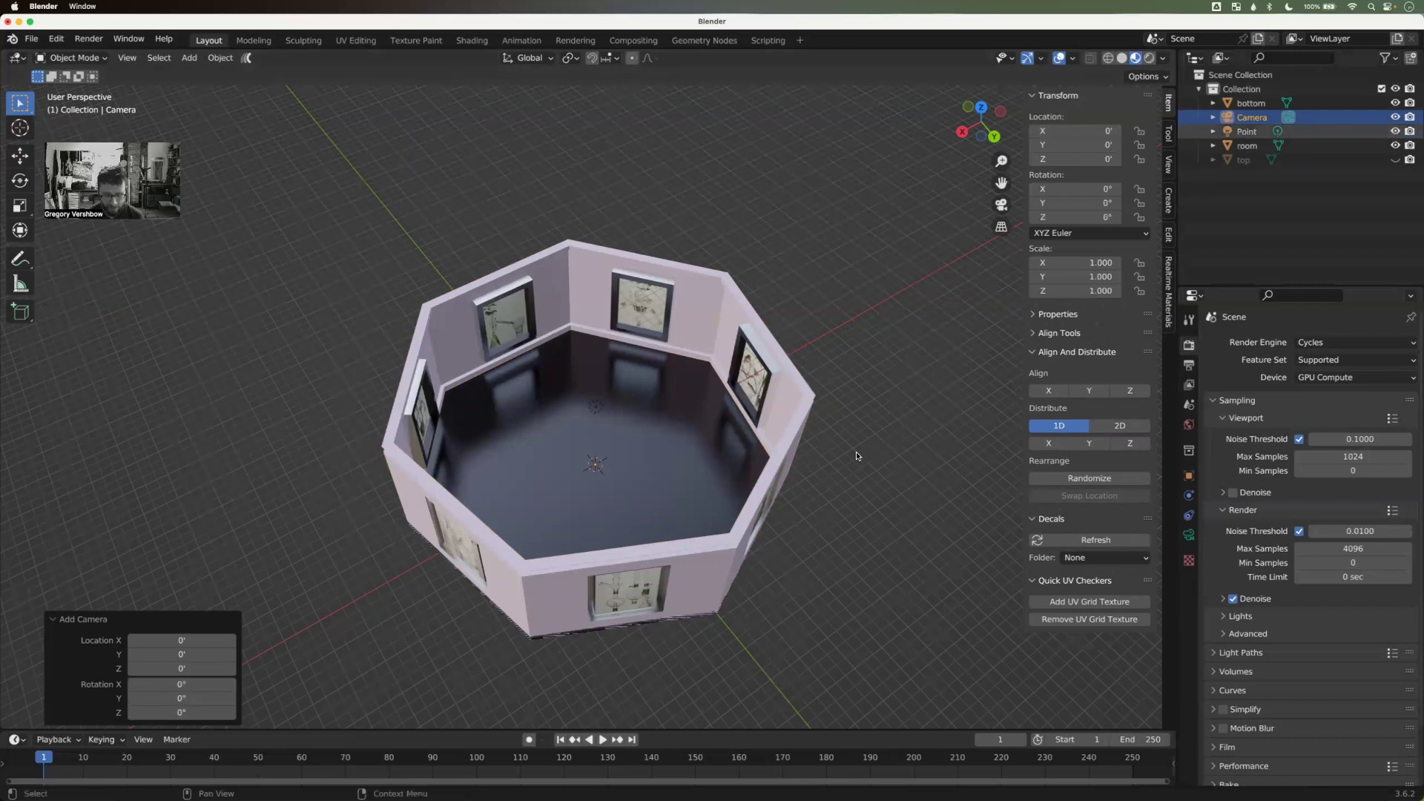
Step: Raise the camera along the Z axis to a height of about 4.56 ft
{"action": "key", "text": "g"}
{"action": "key", "text": "z"}
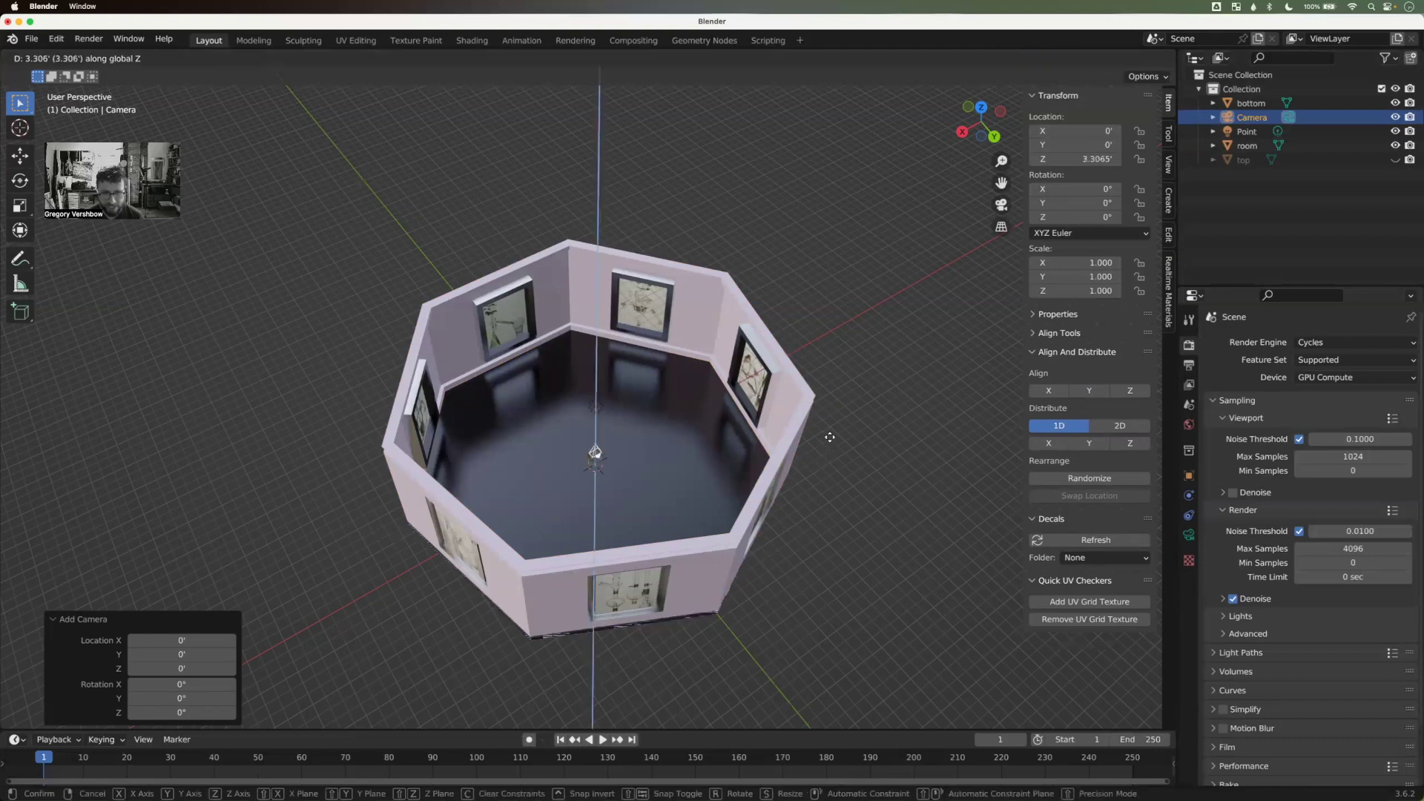
{"action": "left_click", "coordinate": [826, 429]}
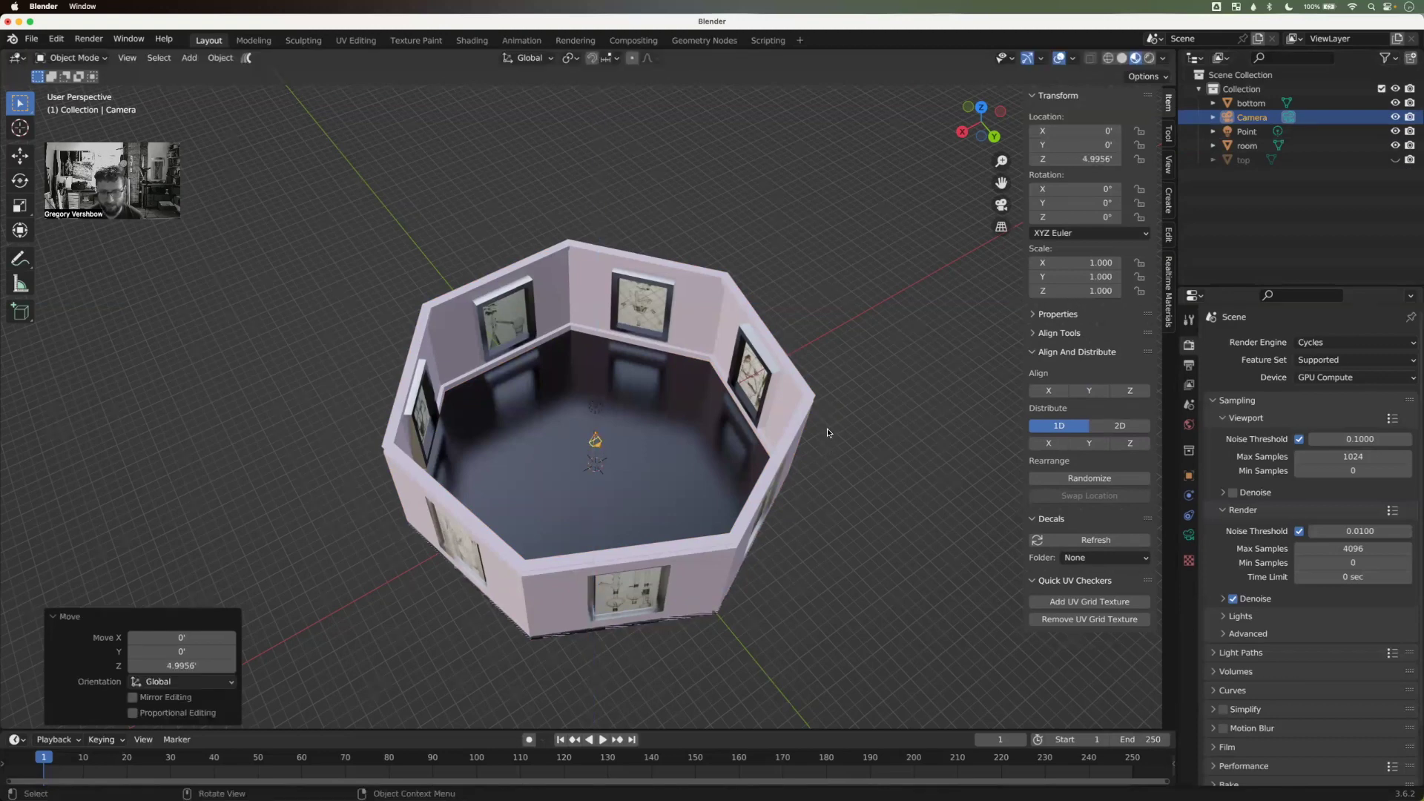
{"action": "middle_click_drag", "start_coordinate": [853, 469], "coordinate": [924, 448]}
{"action": "middle_click_drag", "start_coordinate": [776, 462], "coordinate": [776, 464]}
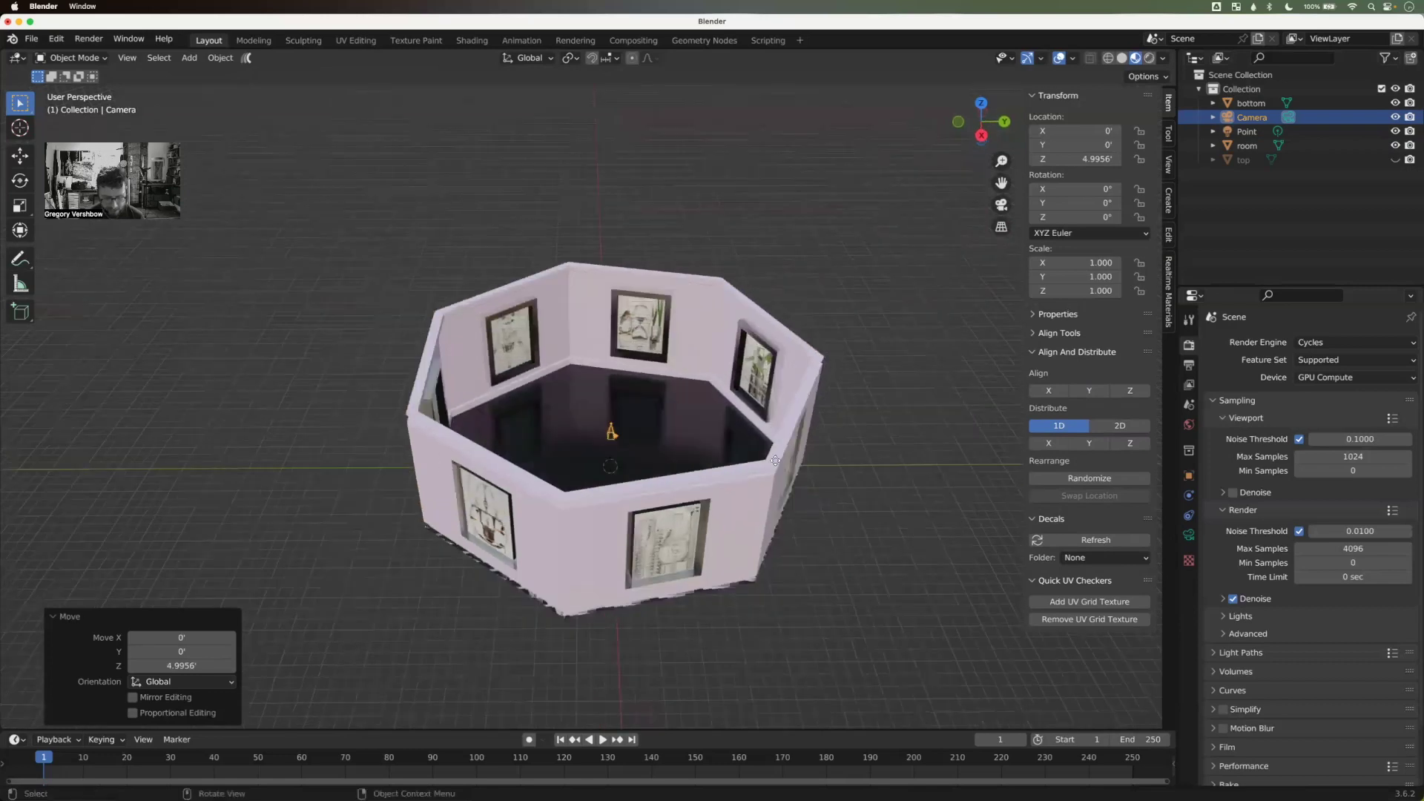
{"action": "key", "text": "g"}
{"action": "key", "text": "z"}
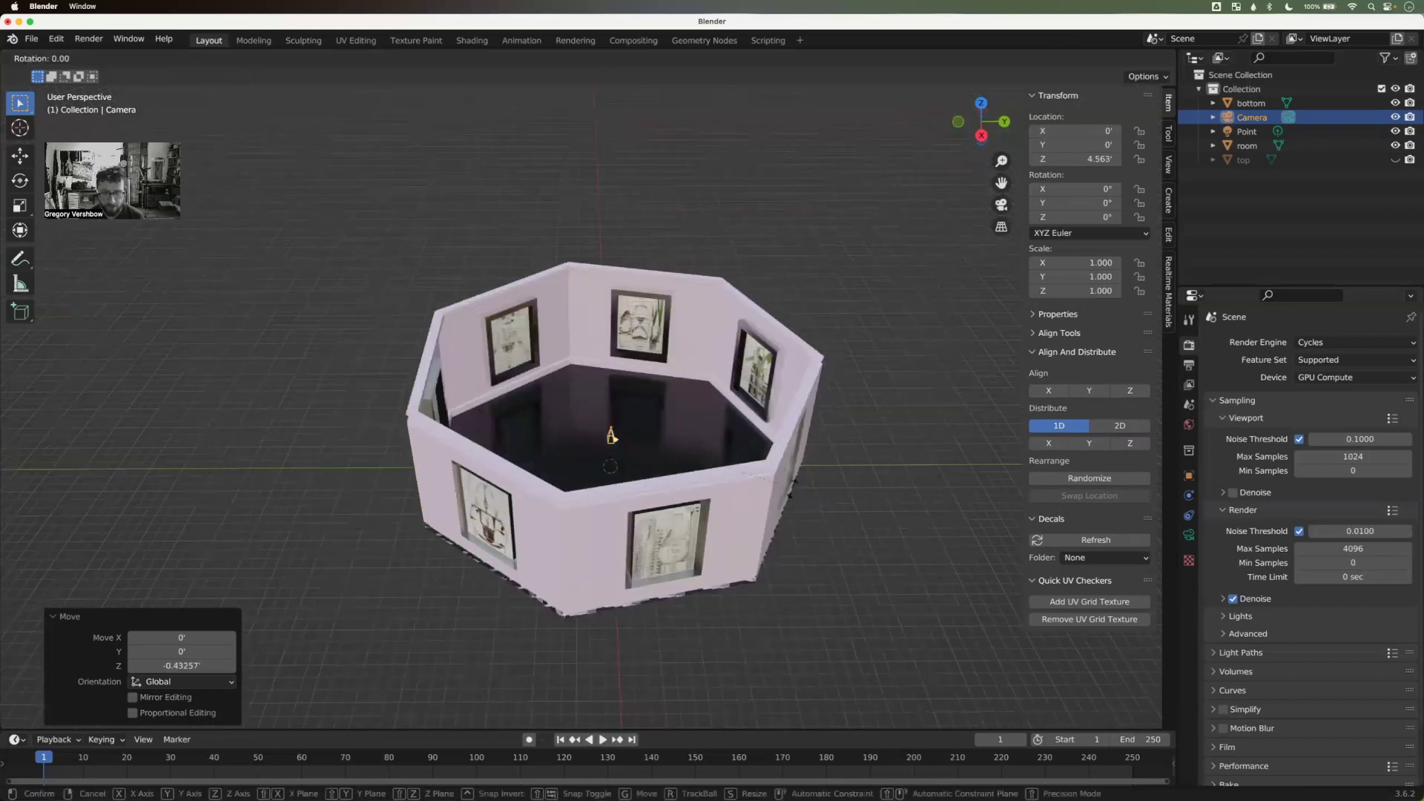
Step: Rotate the camera 90° about the global X axis
{"action": "key", "text": "x"}
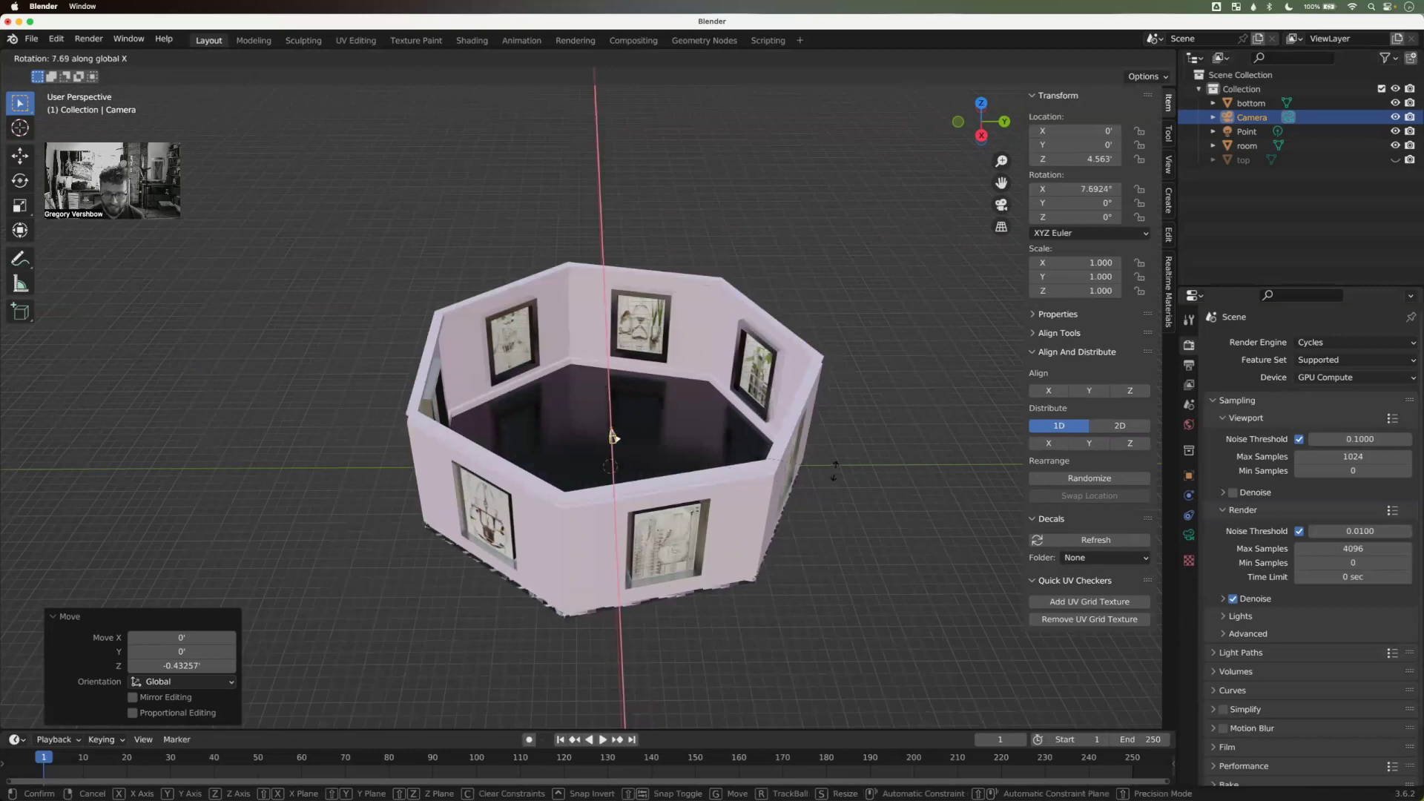
{"action": "type", "text": "90"}
{"action": "key", "text": "Return"}
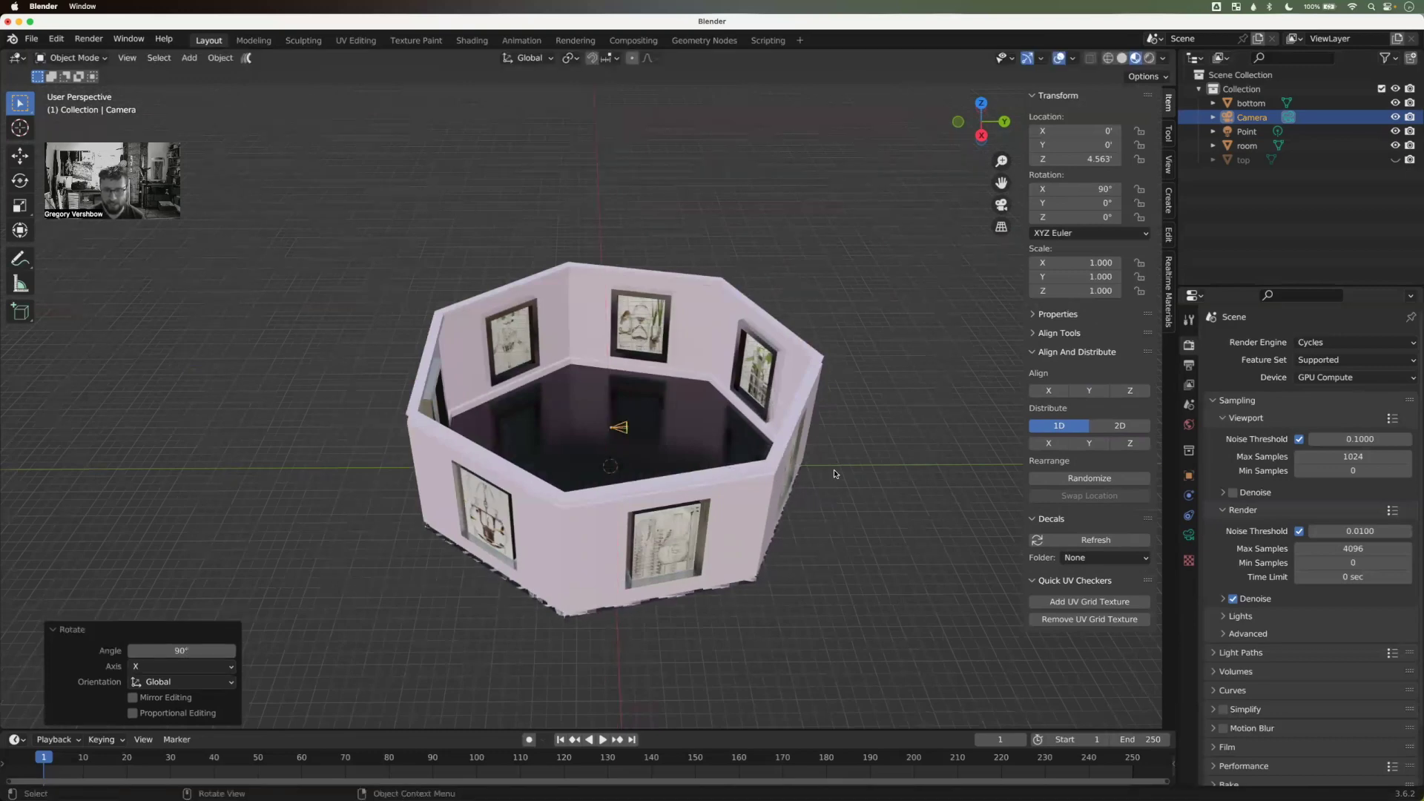
Step: Rotate the camera about the global Z axis by about 638° to aim it at one of the picture walls
{"action": "middle_click_drag", "start_coordinate": [845, 451], "coordinate": [874, 532]}
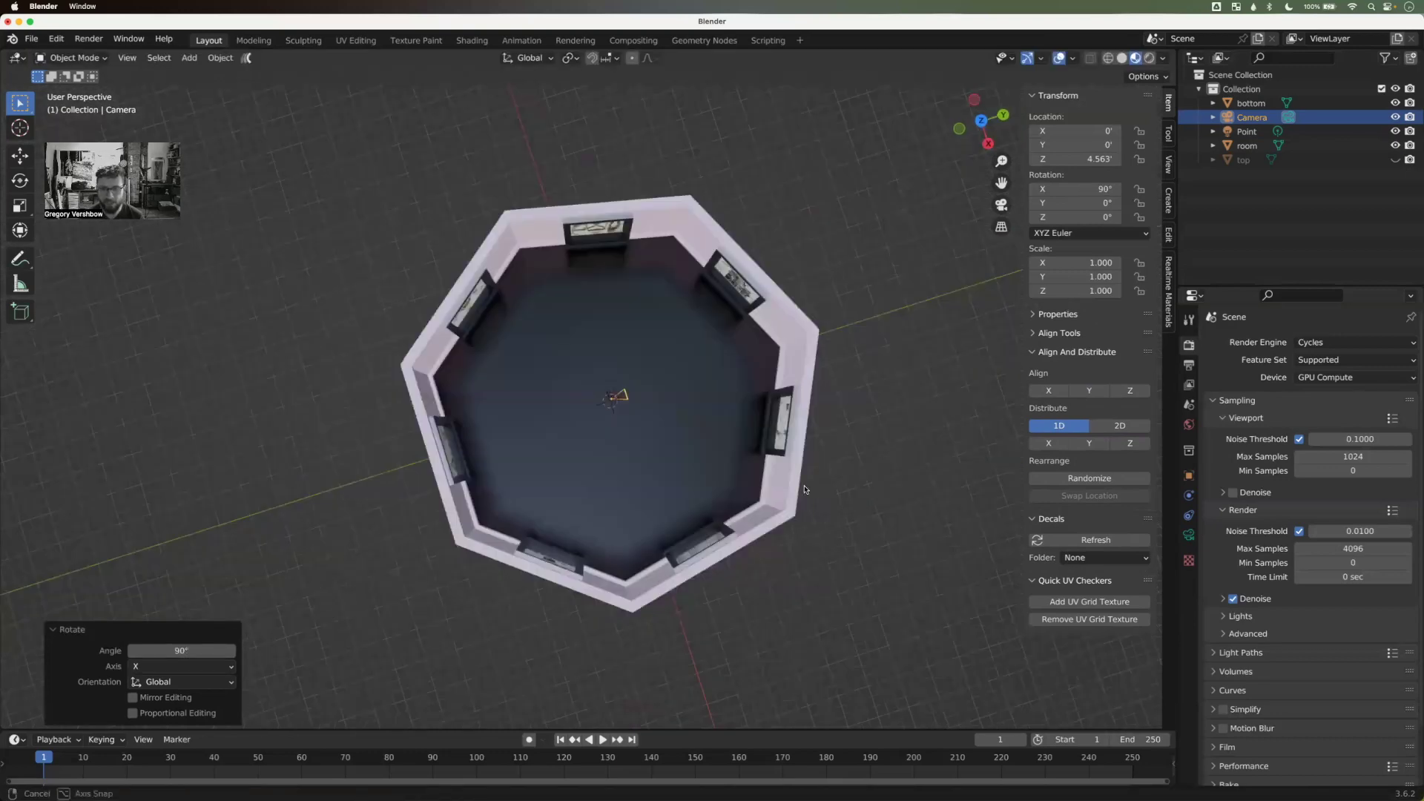
{"action": "middle_click_drag", "start_coordinate": [602, 418], "coordinate": [677, 386]}
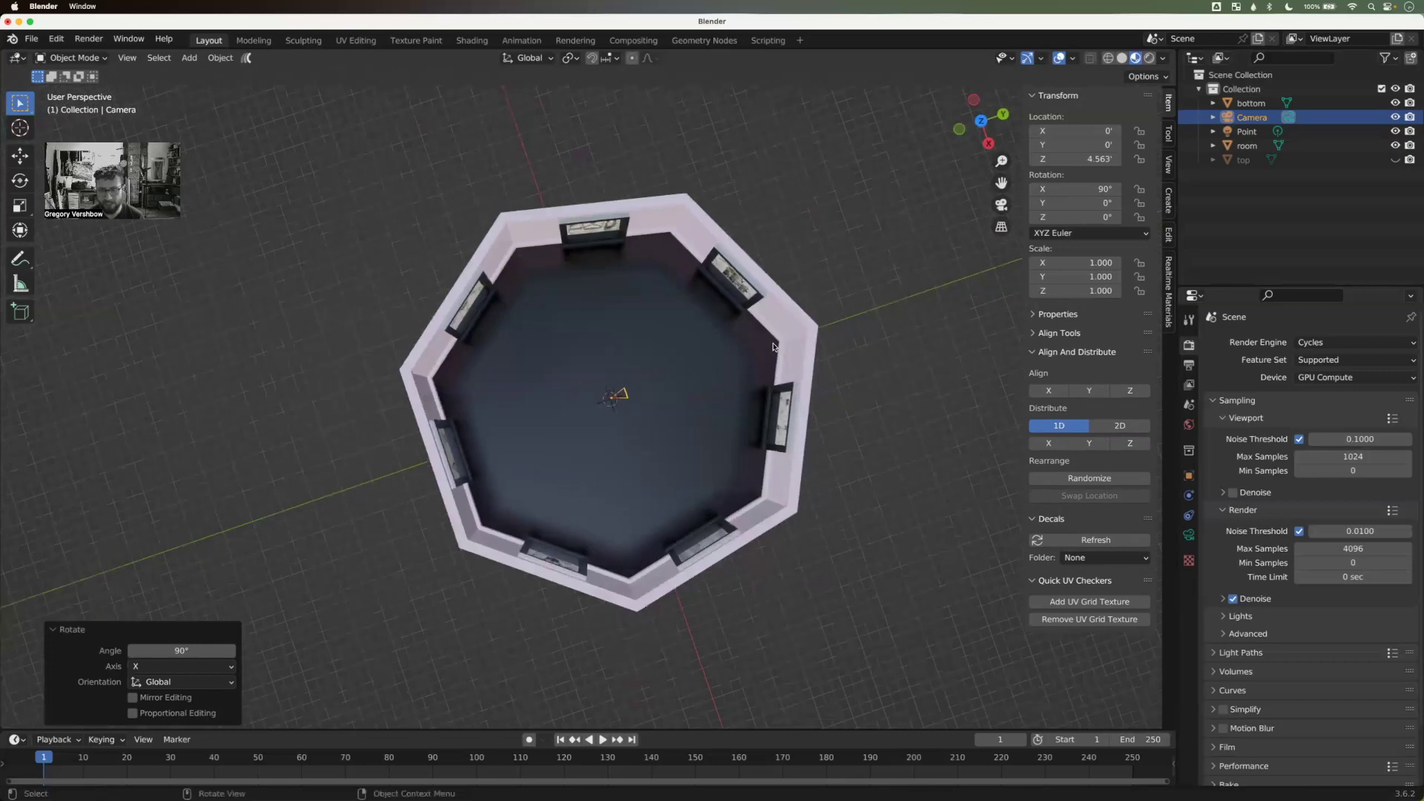
{"action": "key", "text": "r"}
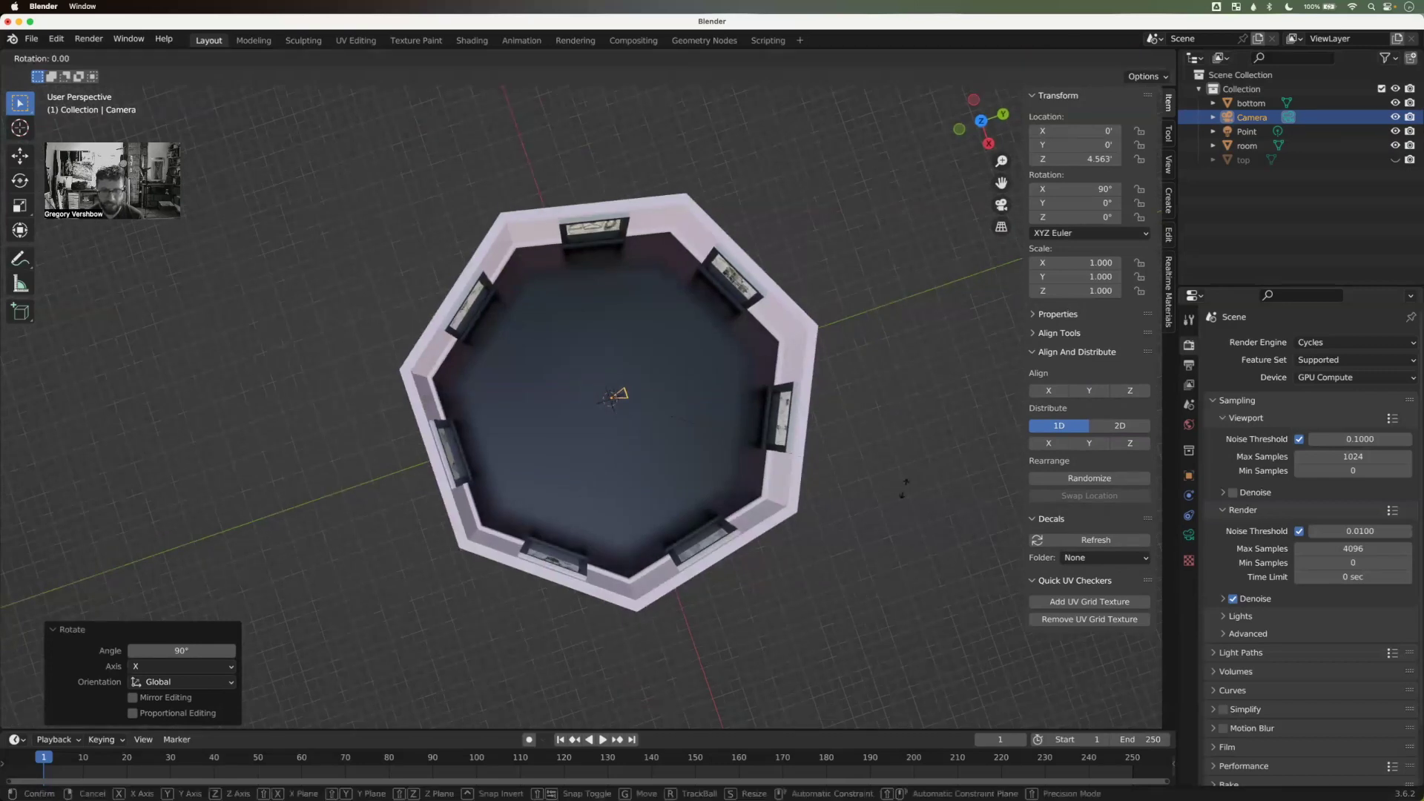
{"action": "key", "text": "z"}
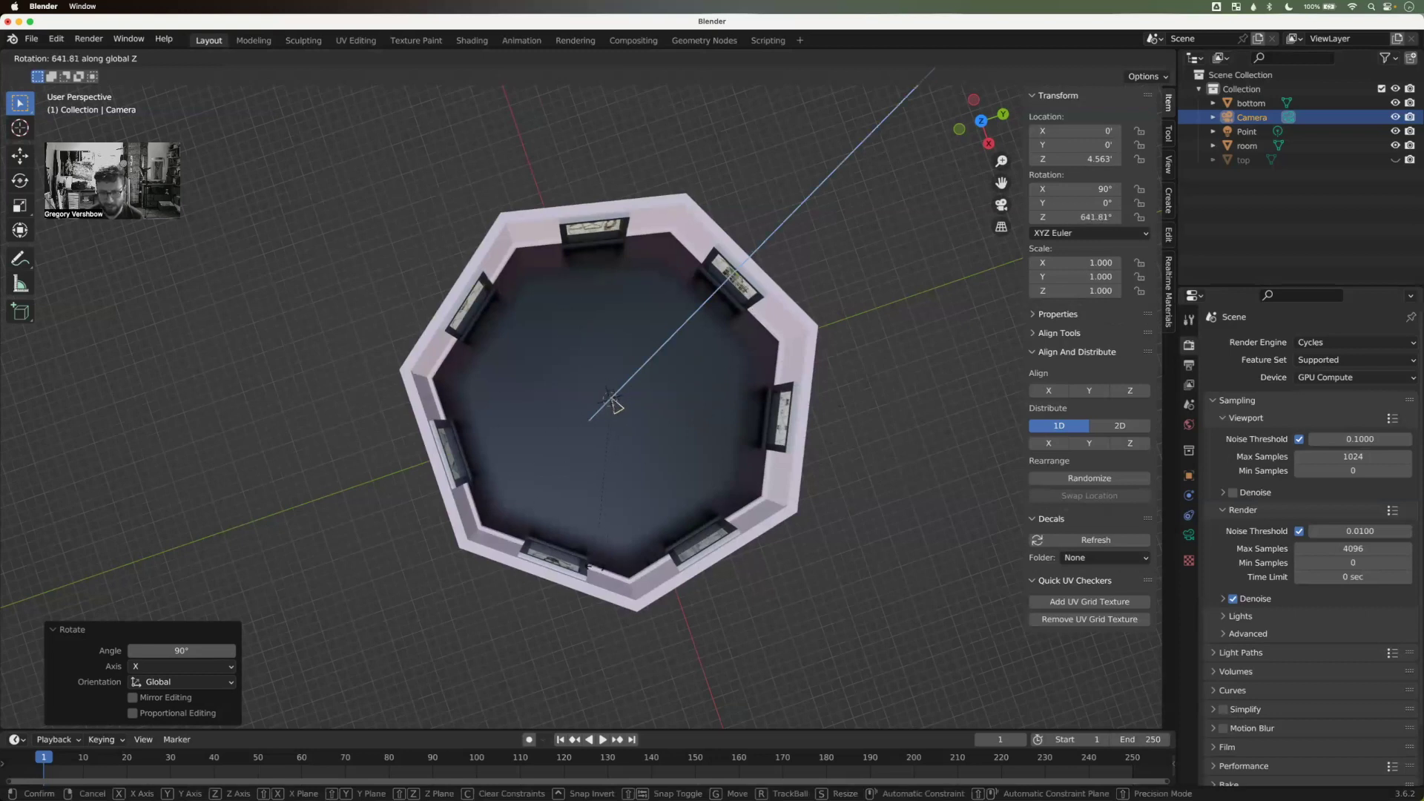
{"action": "left_click", "coordinate": [616, 404]}
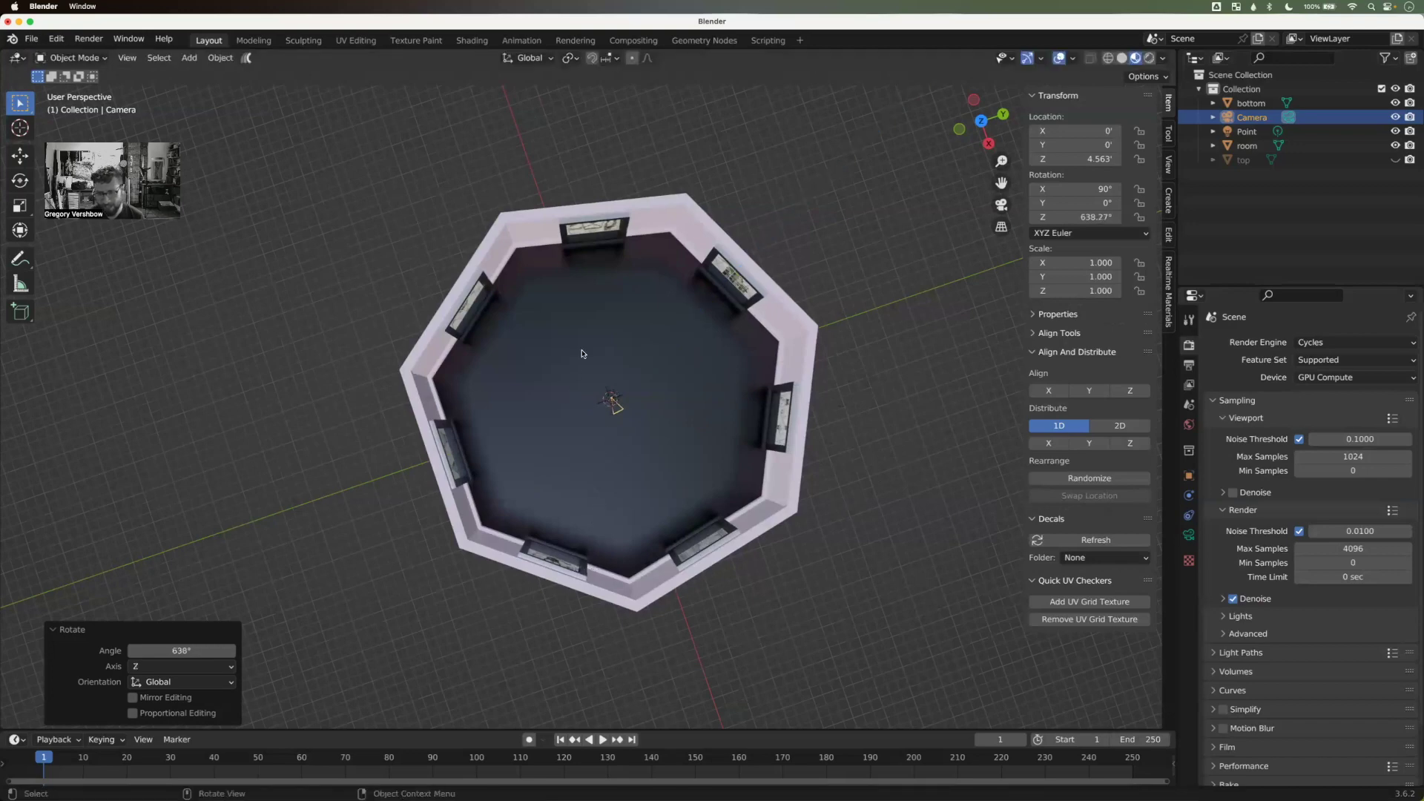
{"action": "middle_click_drag", "start_coordinate": [621, 405], "coordinate": [991, 508]}
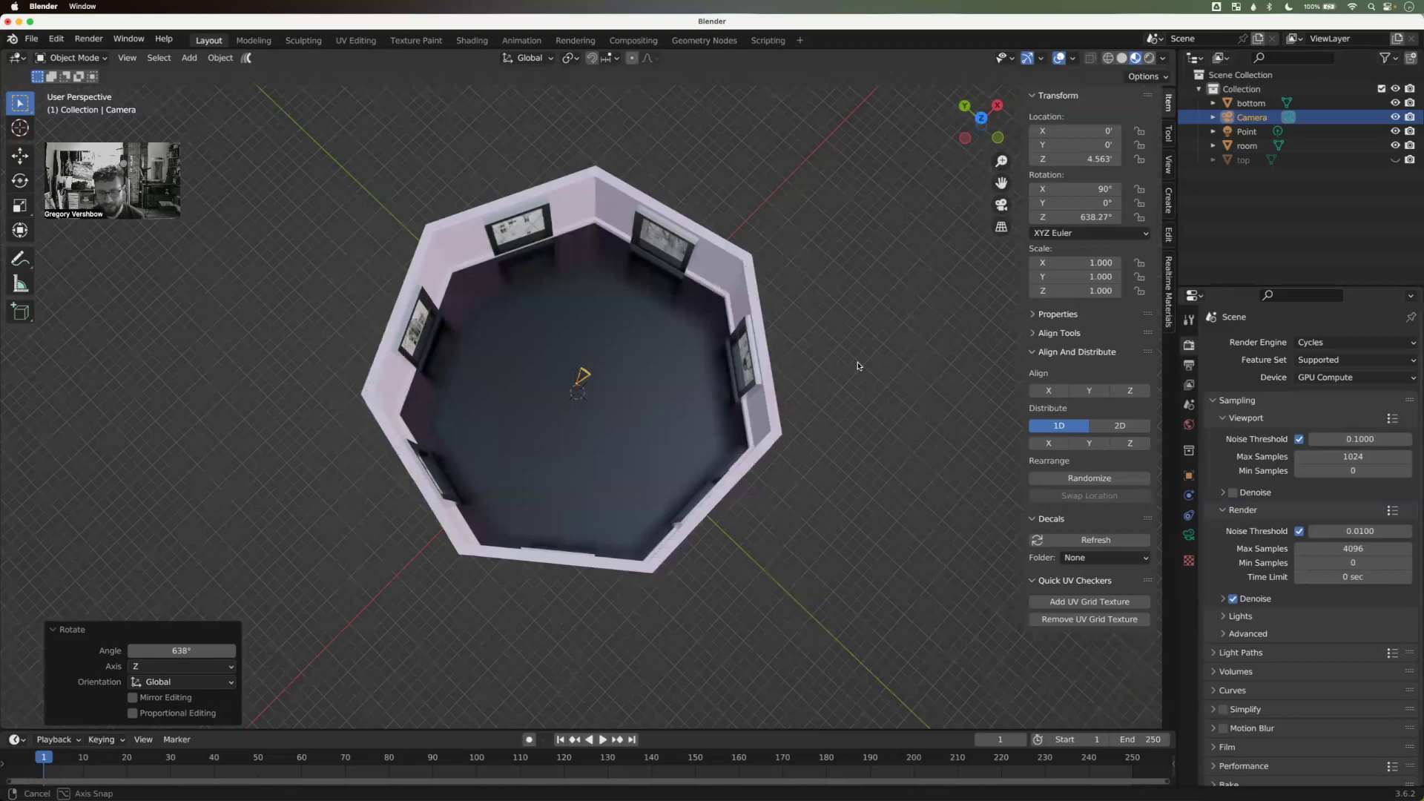
{"action": "middle_click_drag", "start_coordinate": [853, 429], "coordinate": [822, 429]}
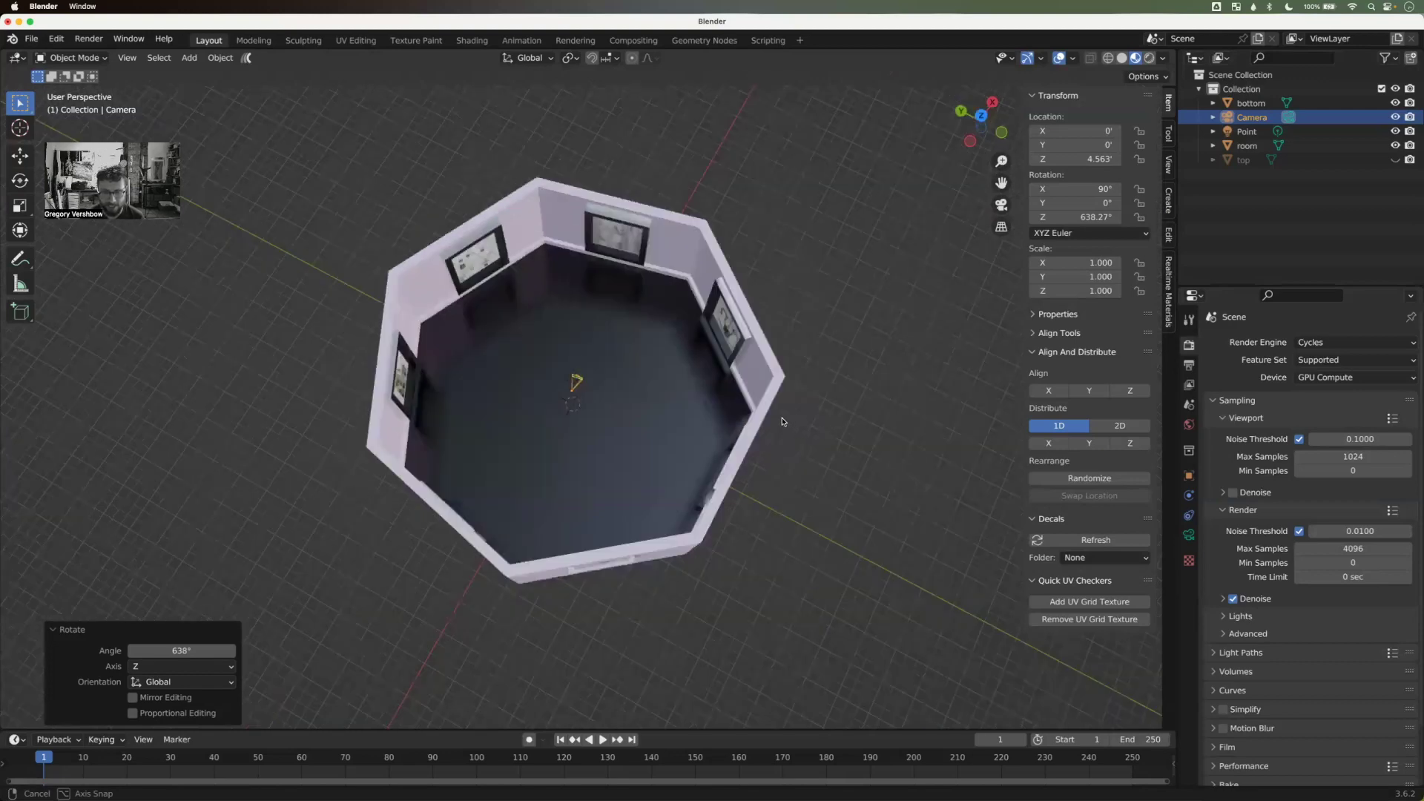
{"action": "middle_click_drag", "start_coordinate": [791, 390], "coordinate": [789, 390]}
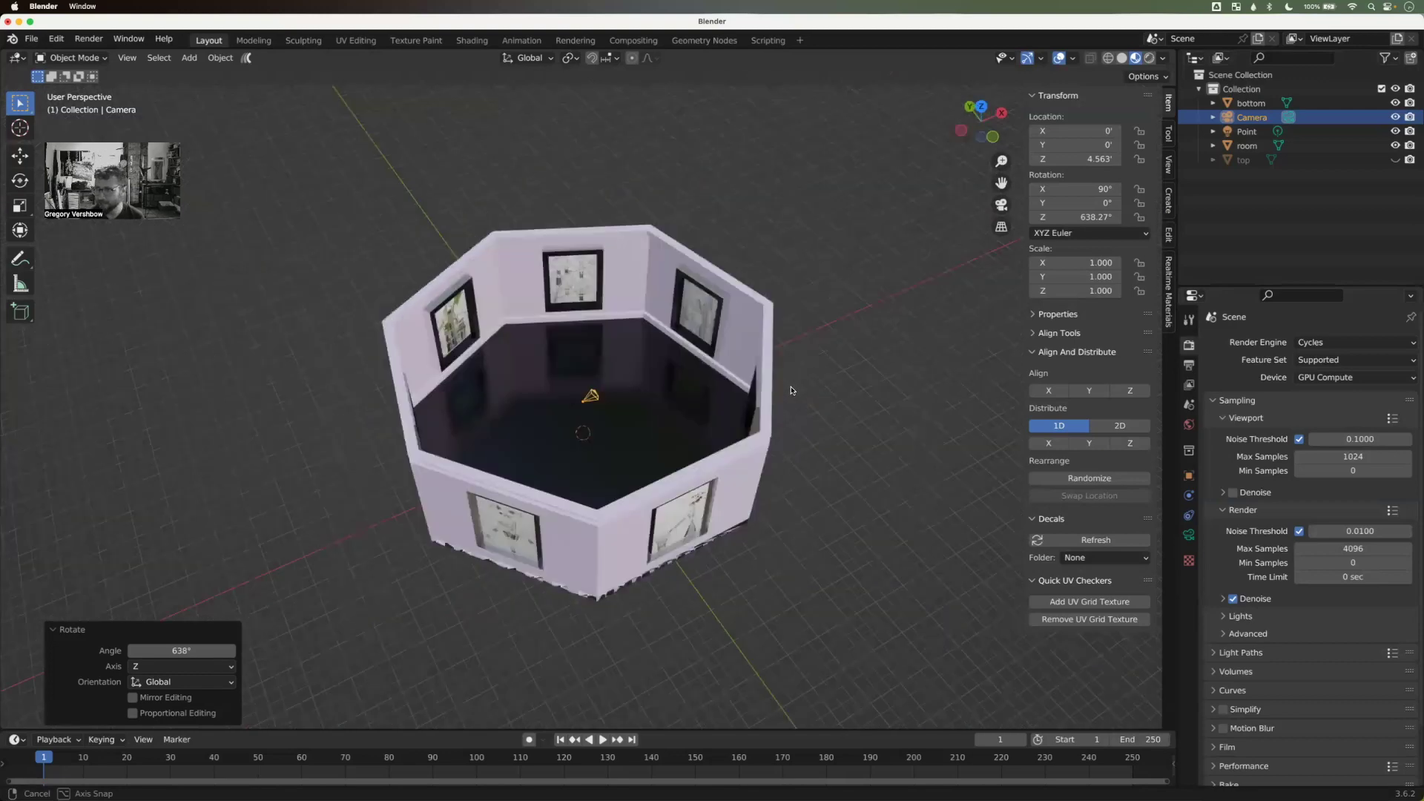
Step: Toggle the visibility of the room's top on and off, leaving it hidden
{"action": "left_click", "coordinate": [1396, 159]}
{"action": "left_click", "coordinate": [1396, 159]}
{"action": "left_click", "coordinate": [1396, 160]}
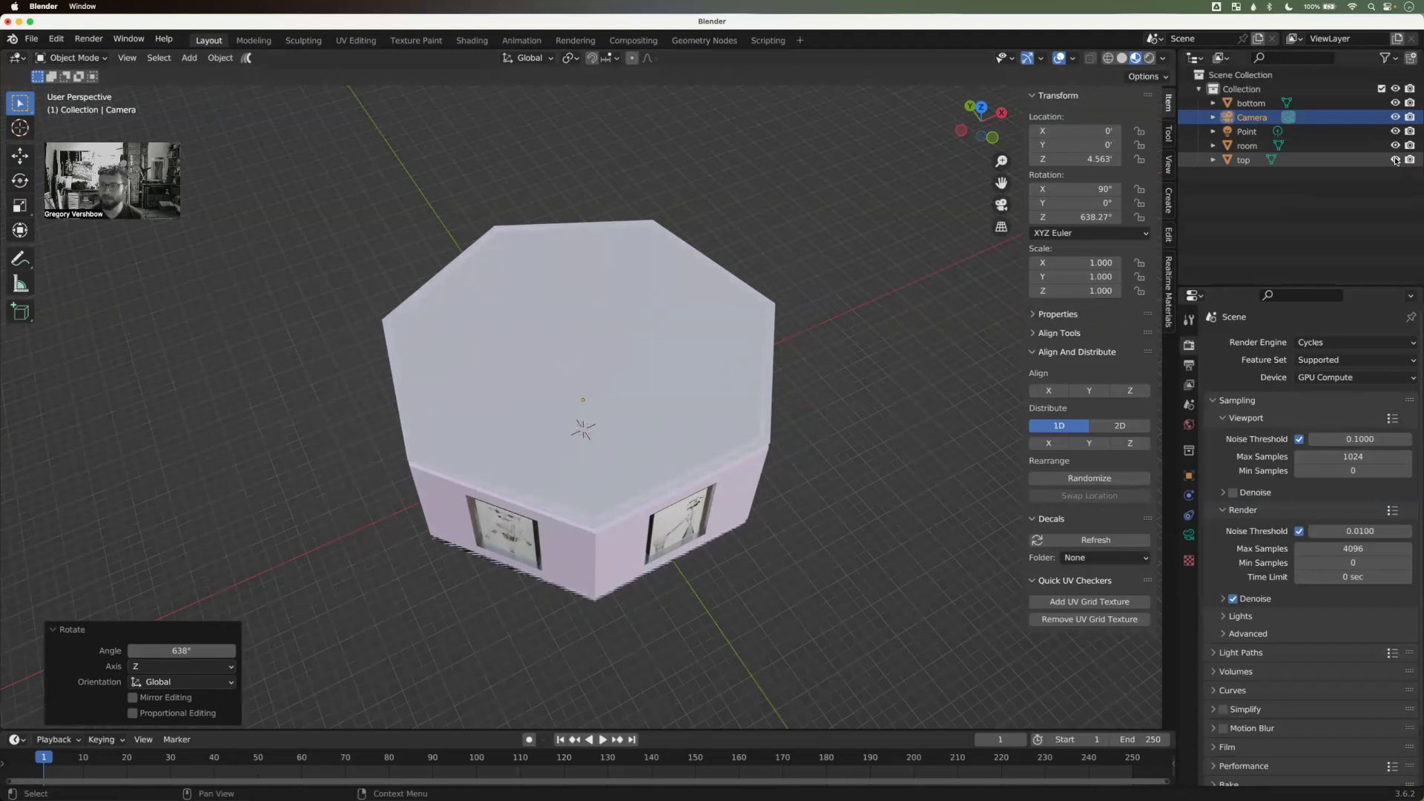
{"action": "left_click", "coordinate": [1396, 160]}
Step: Look through the camera with Rendered viewport shading and open the camera's lens settings
{"action": "middle_click_drag", "start_coordinate": [823, 332], "coordinate": [902, 237]}
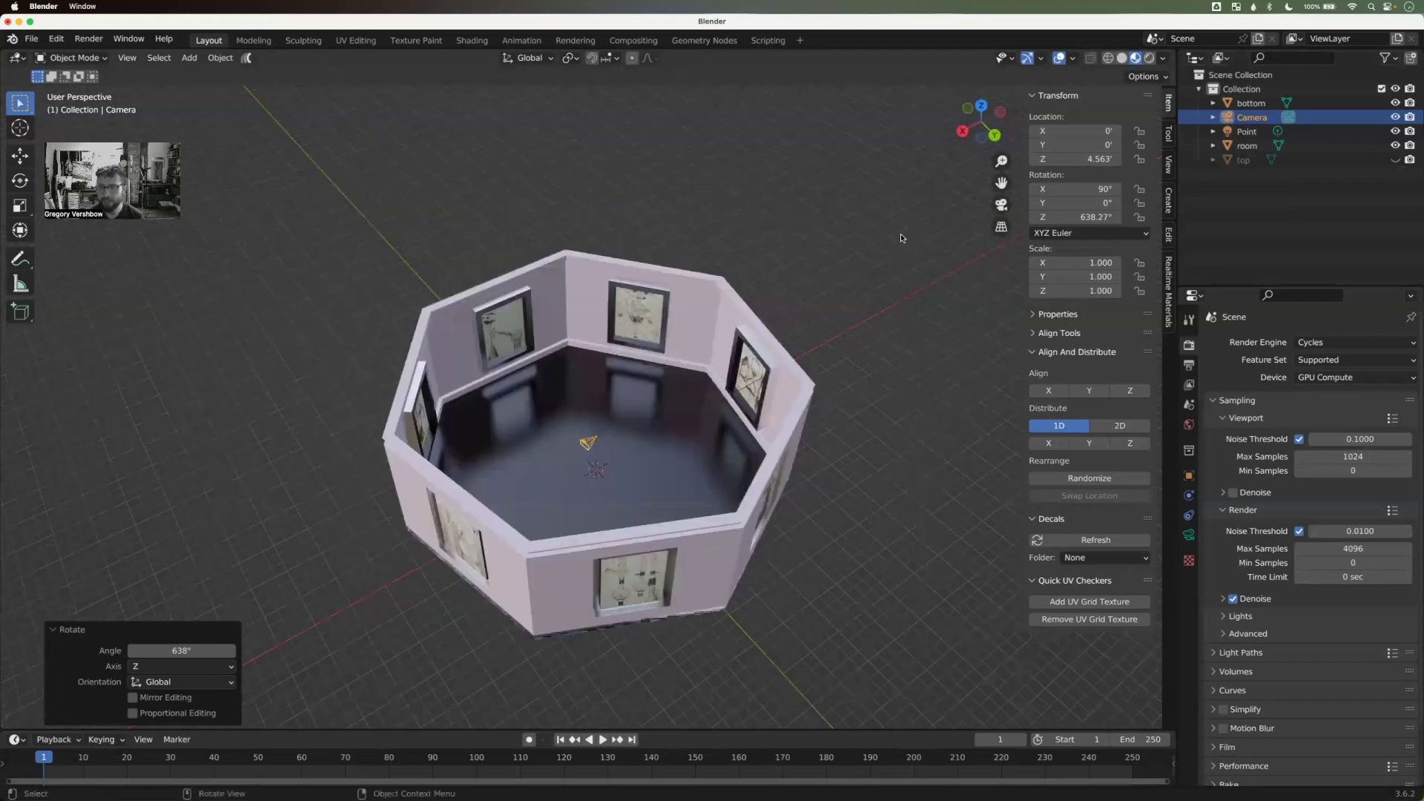
{"action": "left_click", "coordinate": [1007, 207]}
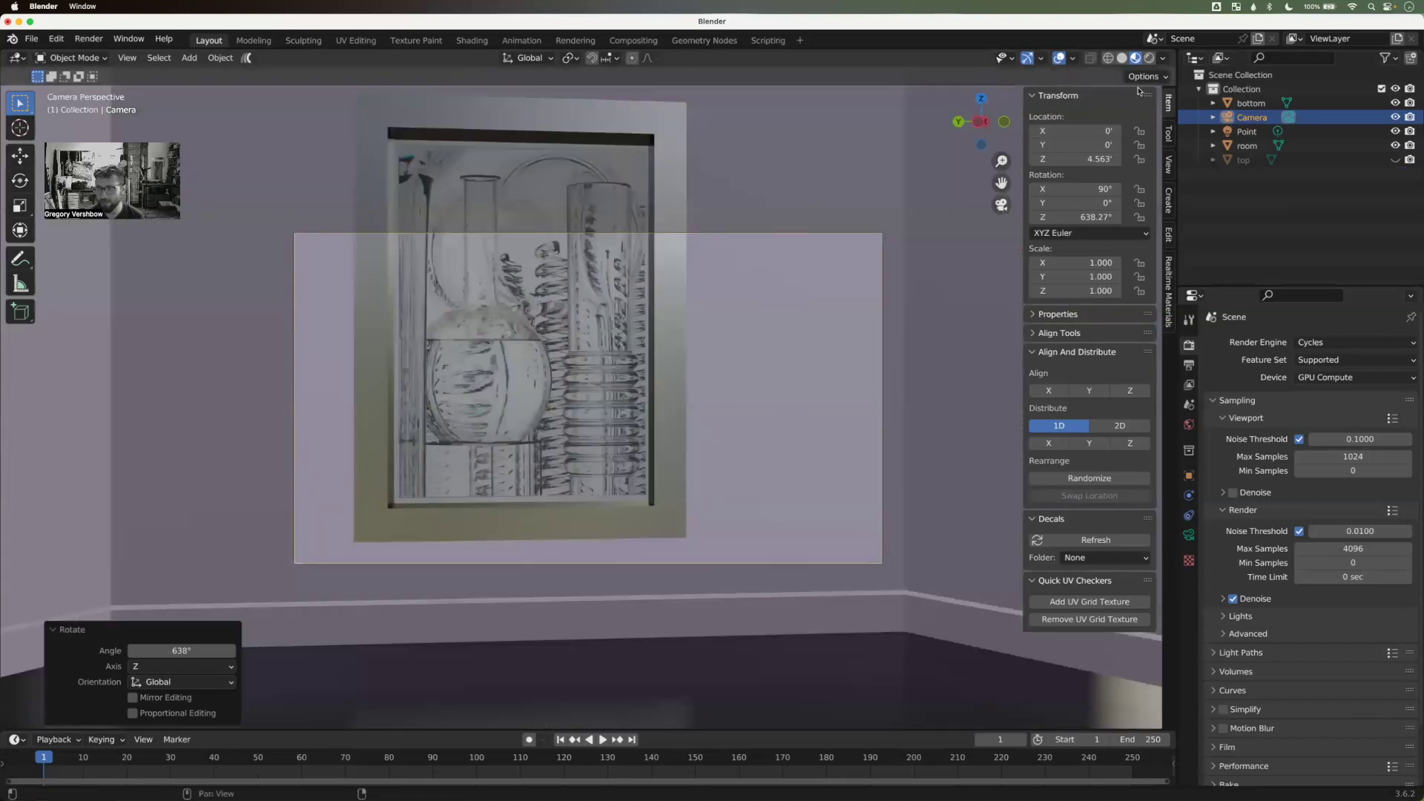
{"action": "left_click", "coordinate": [1150, 58]}
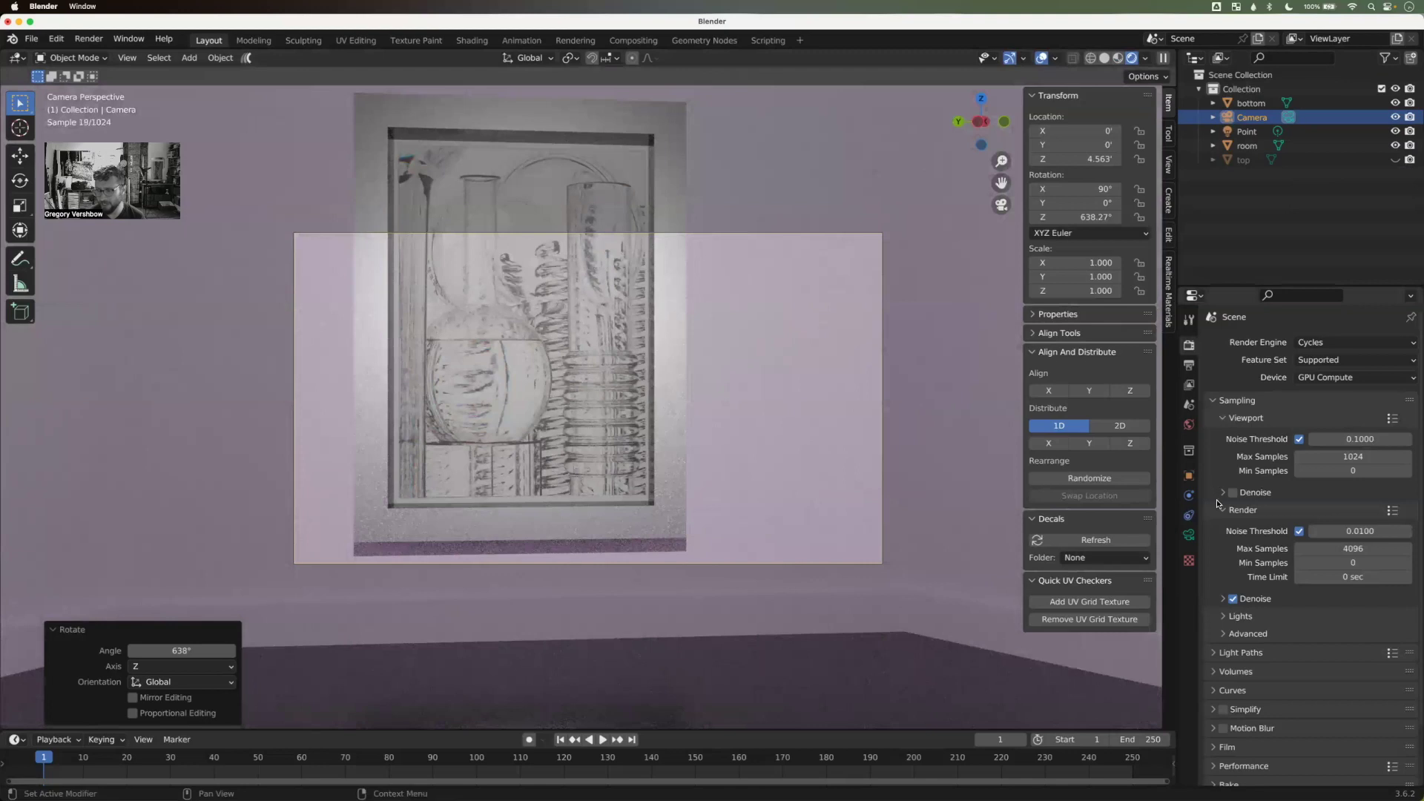
{"action": "left_click", "coordinate": [1190, 535]}
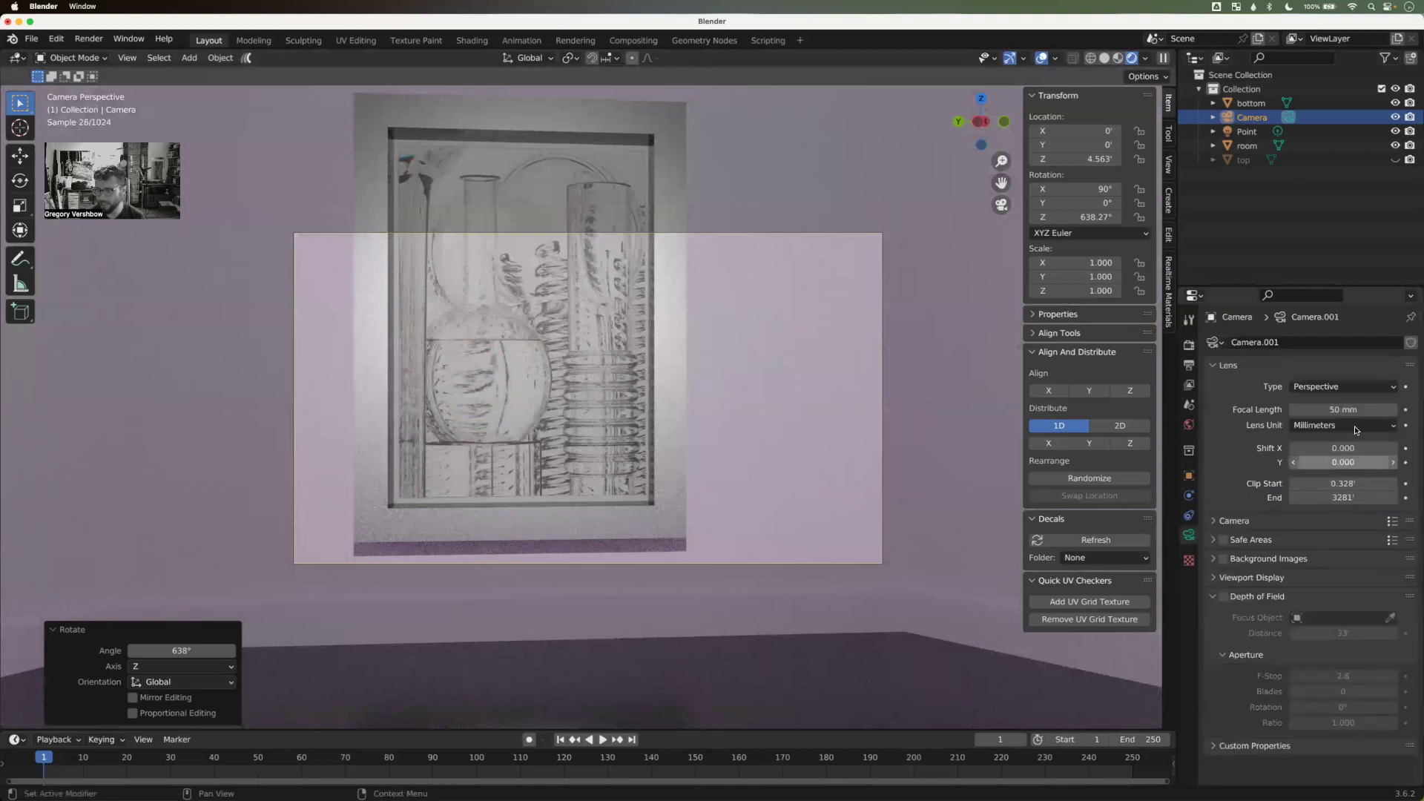
Step: Change the camera lens to Panoramic with the Equirectangular panorama type and unhide the room's top
{"action": "left_click", "coordinate": [1350, 388]}
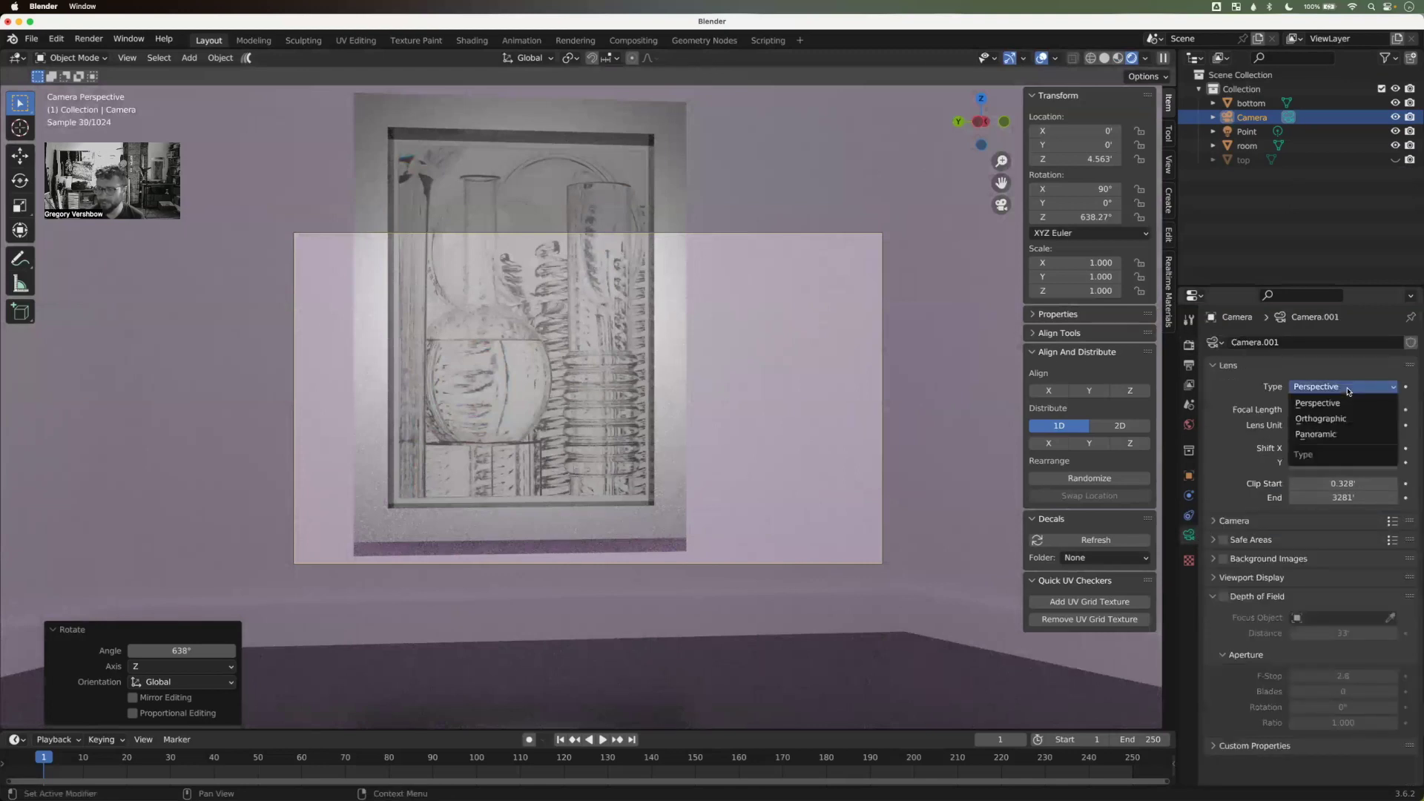
{"action": "left_click", "coordinate": [1348, 435]}
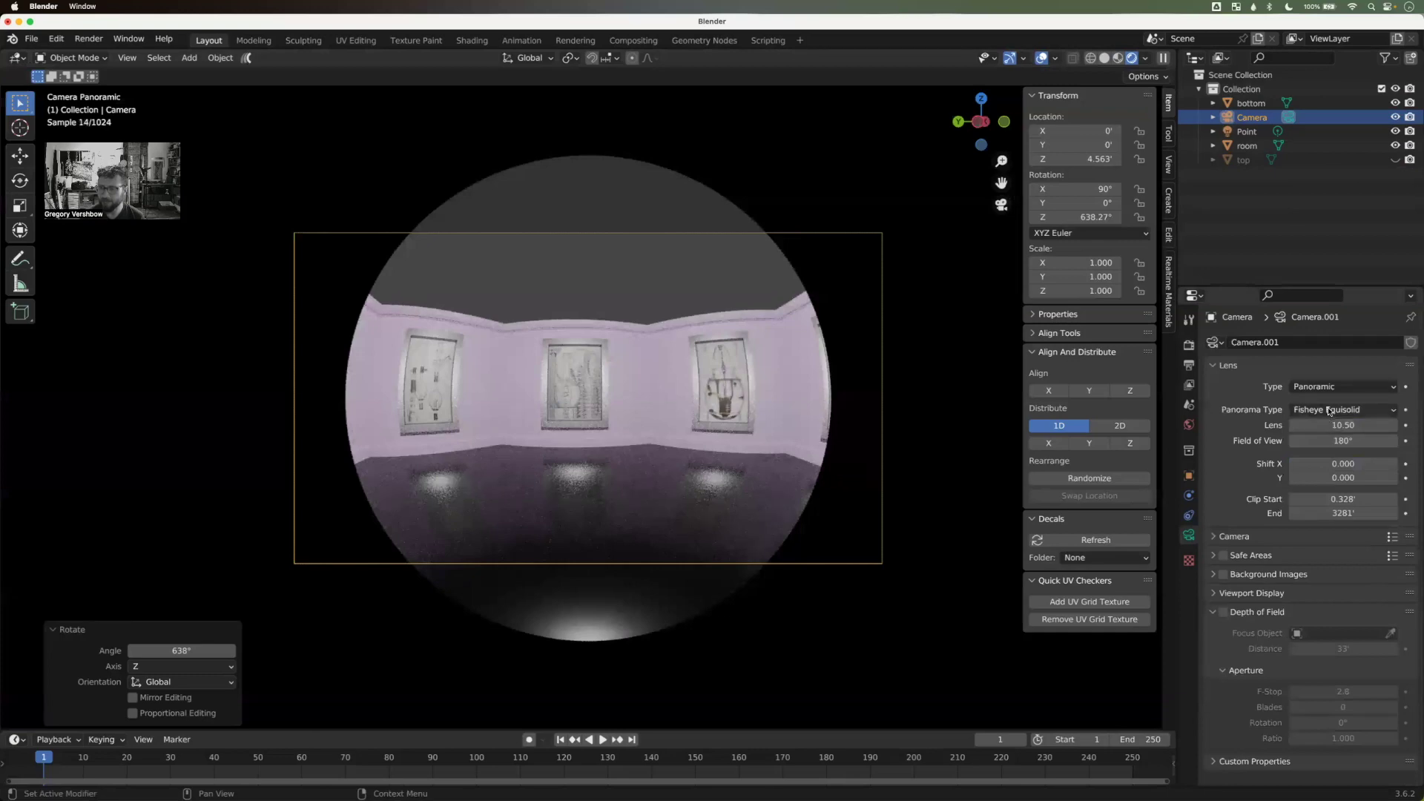
{"action": "left_click", "coordinate": [1329, 410]}
{"action": "left_click", "coordinate": [1305, 426]}
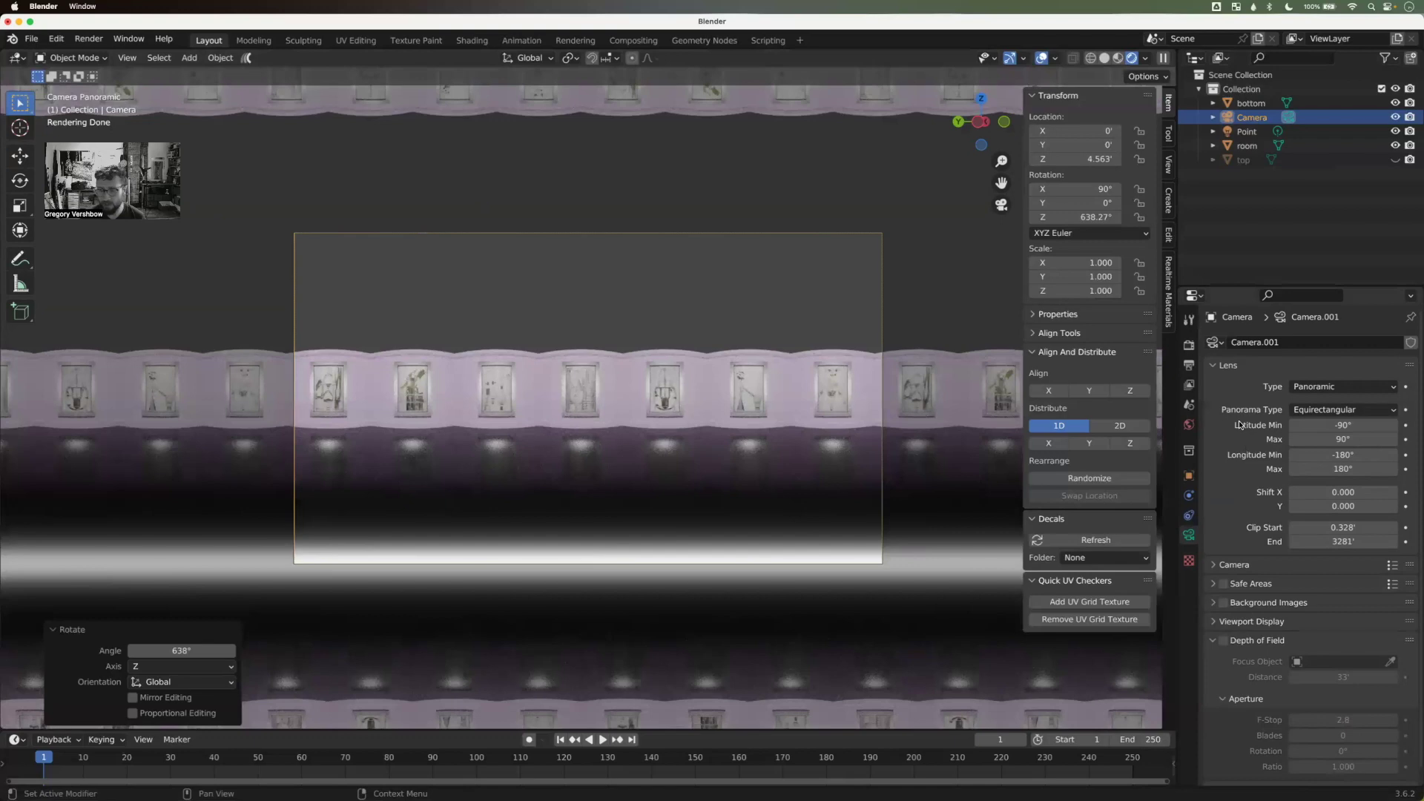
{"action": "left_click", "coordinate": [1395, 161]}
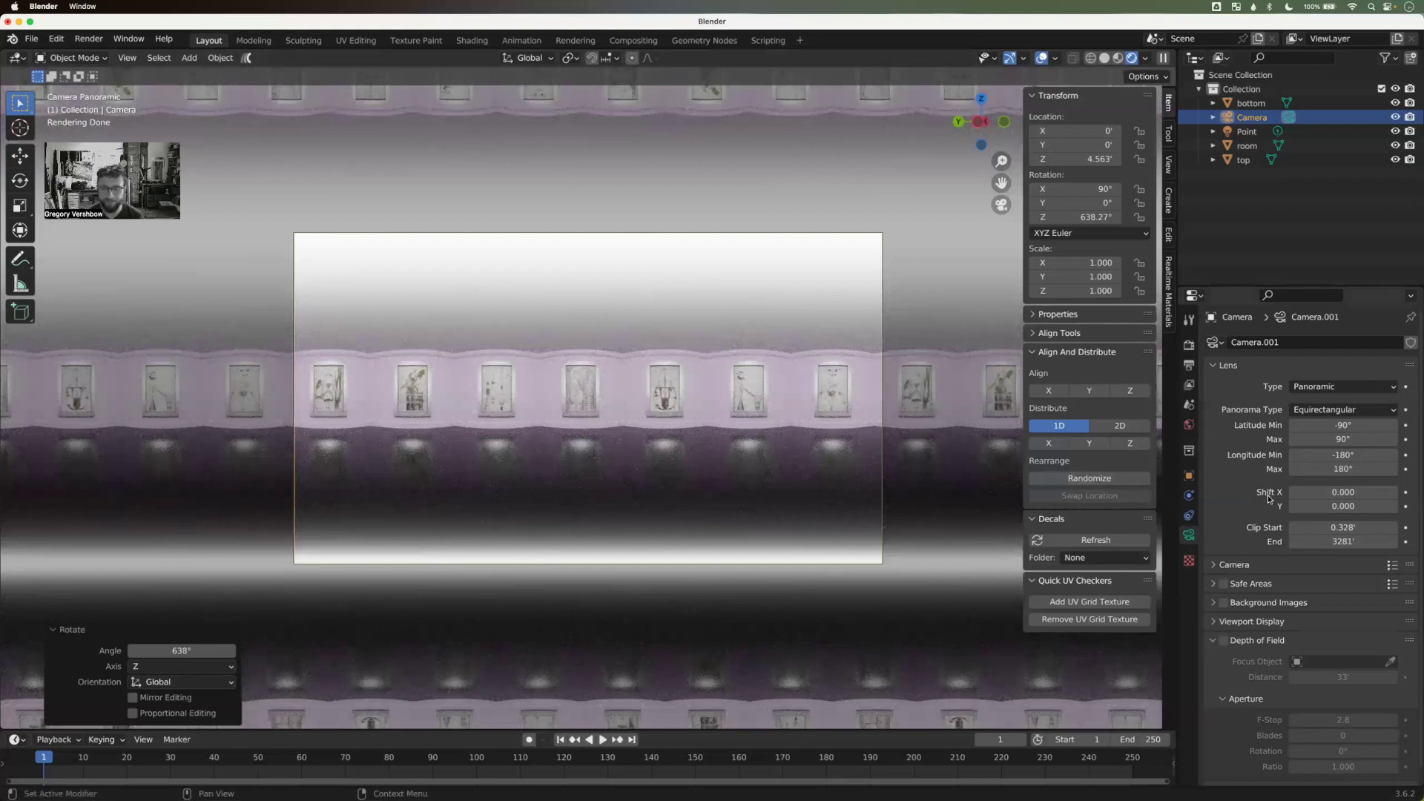
Step: Set the render output resolution to 4000 px in X and 2000 px in Y
{"action": "left_click", "coordinate": [1188, 367]}
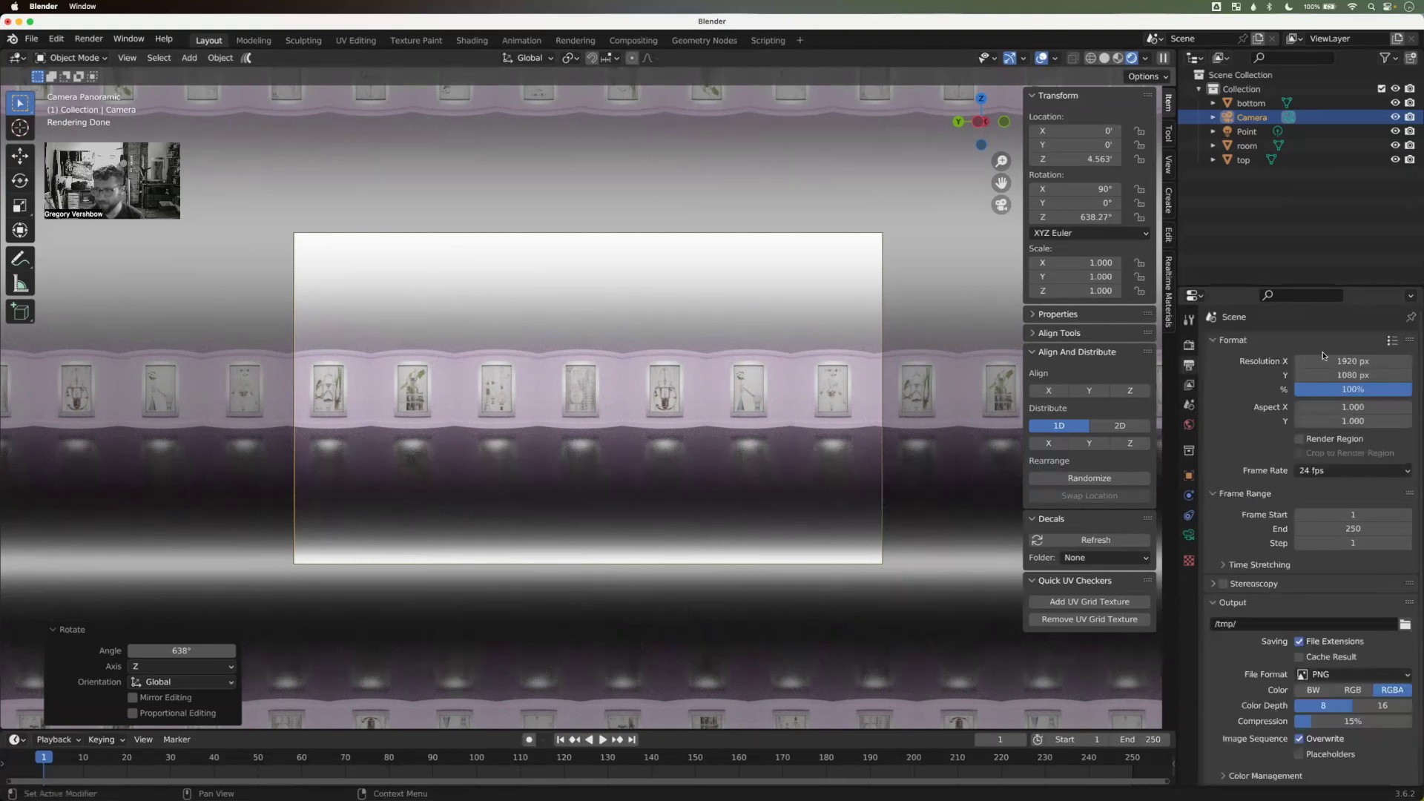
{"action": "left_click", "coordinate": [1320, 362]}
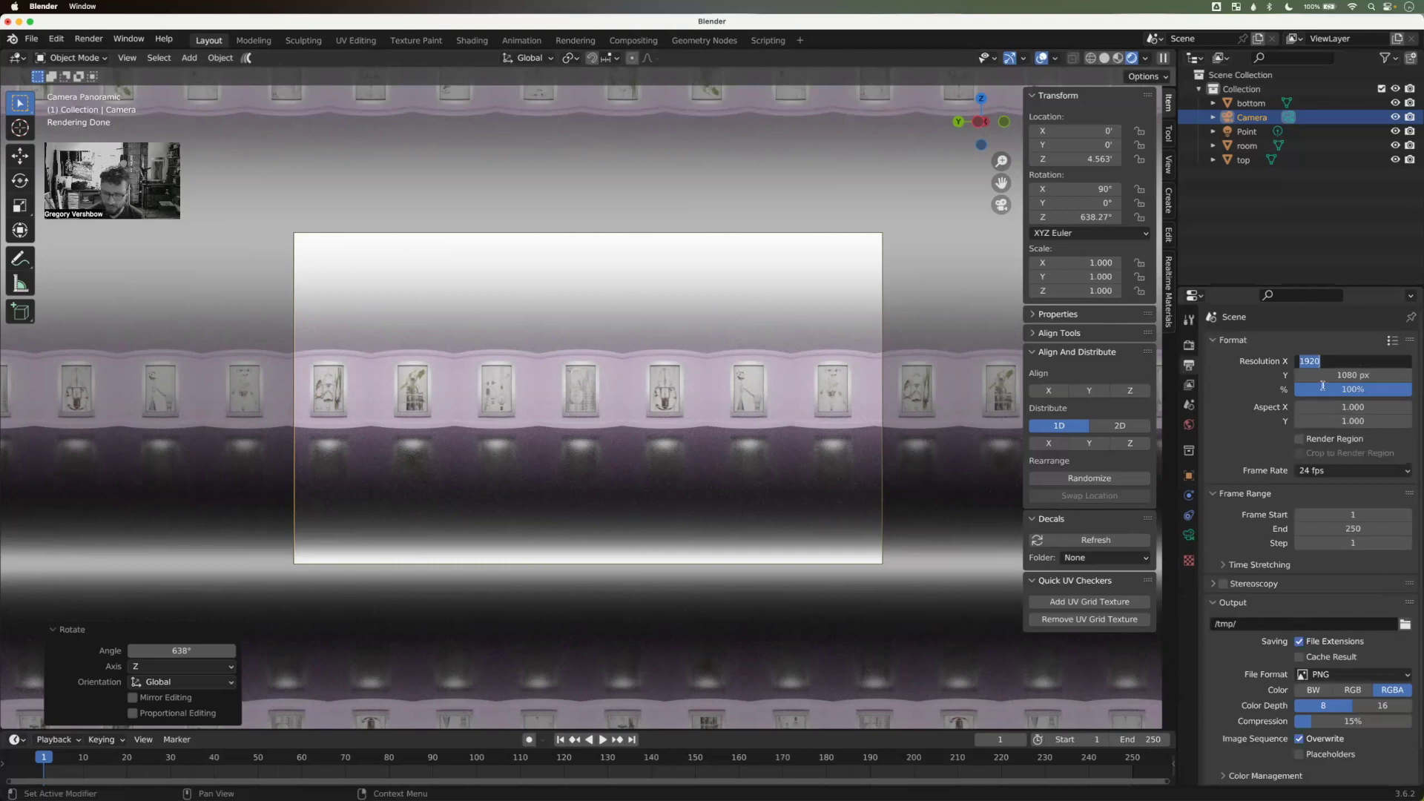
{"action": "type", "text": "4000"}
{"action": "key", "text": "Tab"}
{"action": "type", "text": "2000"}
{"action": "key", "text": "Tab"}
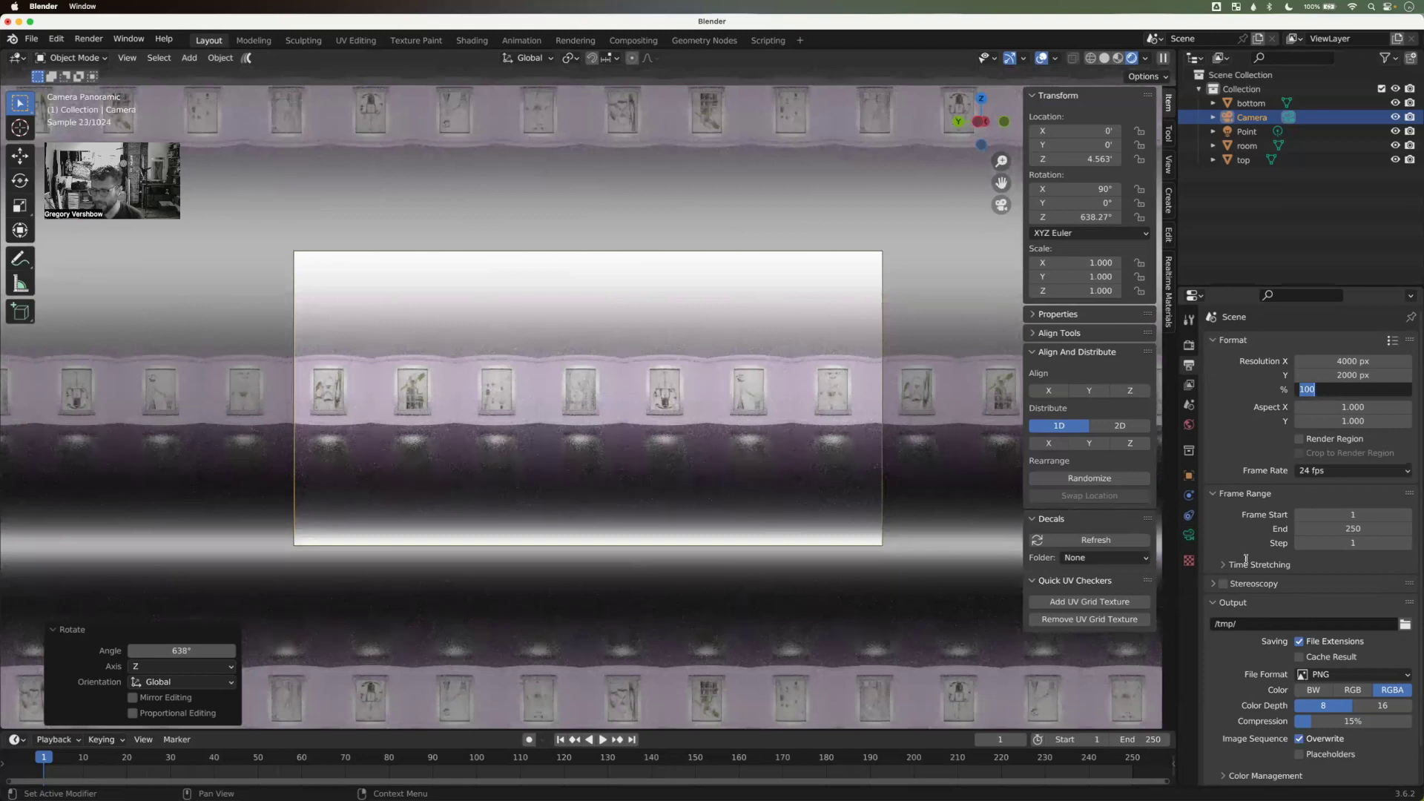
Step: Enable stereoscopy for the output and set its views format to Stereo 3D with Top-Bottom stereo mode
{"action": "left_click", "coordinate": [1224, 584]}
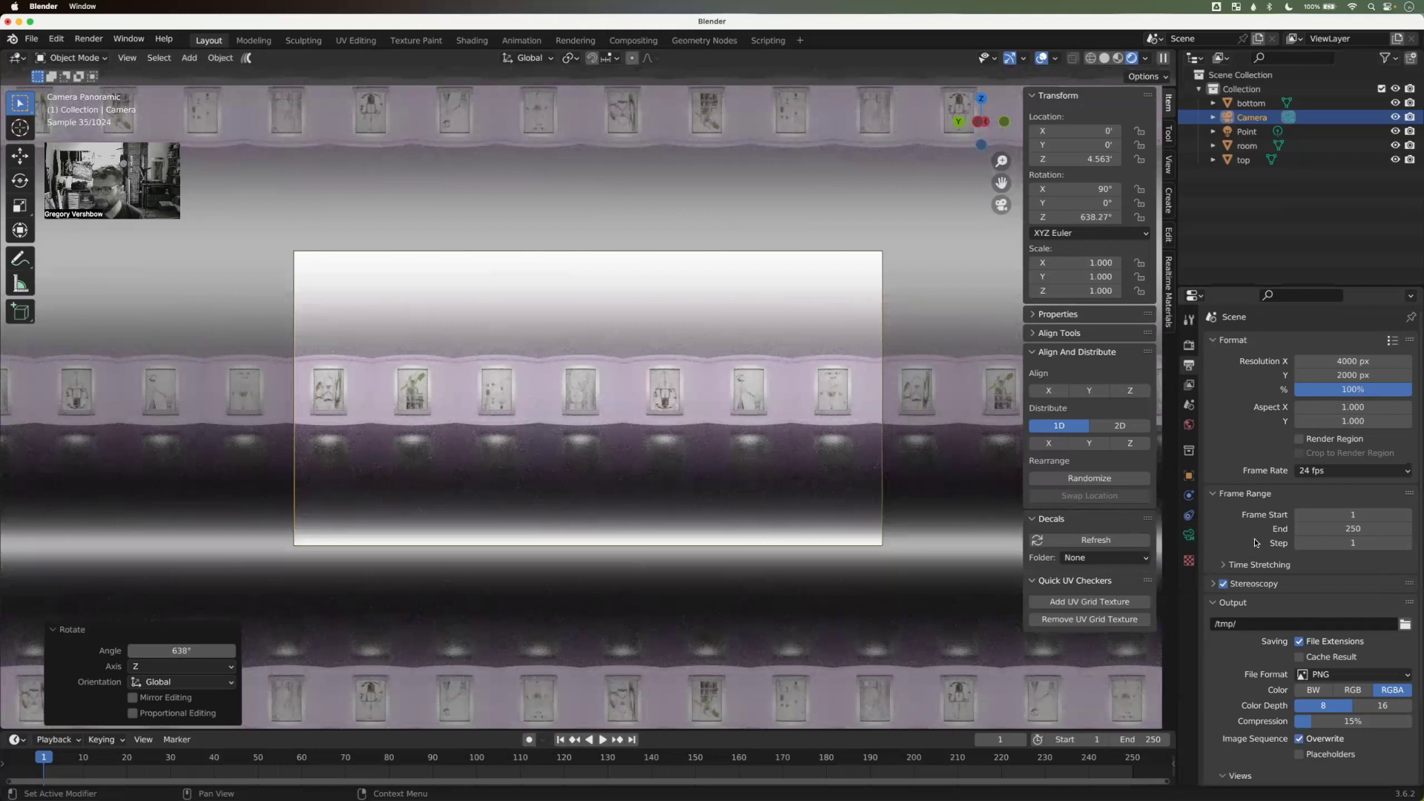
{"action": "scroll", "coordinate": [1257, 544], "scroll_direction": "down", "scroll_amount": 3}
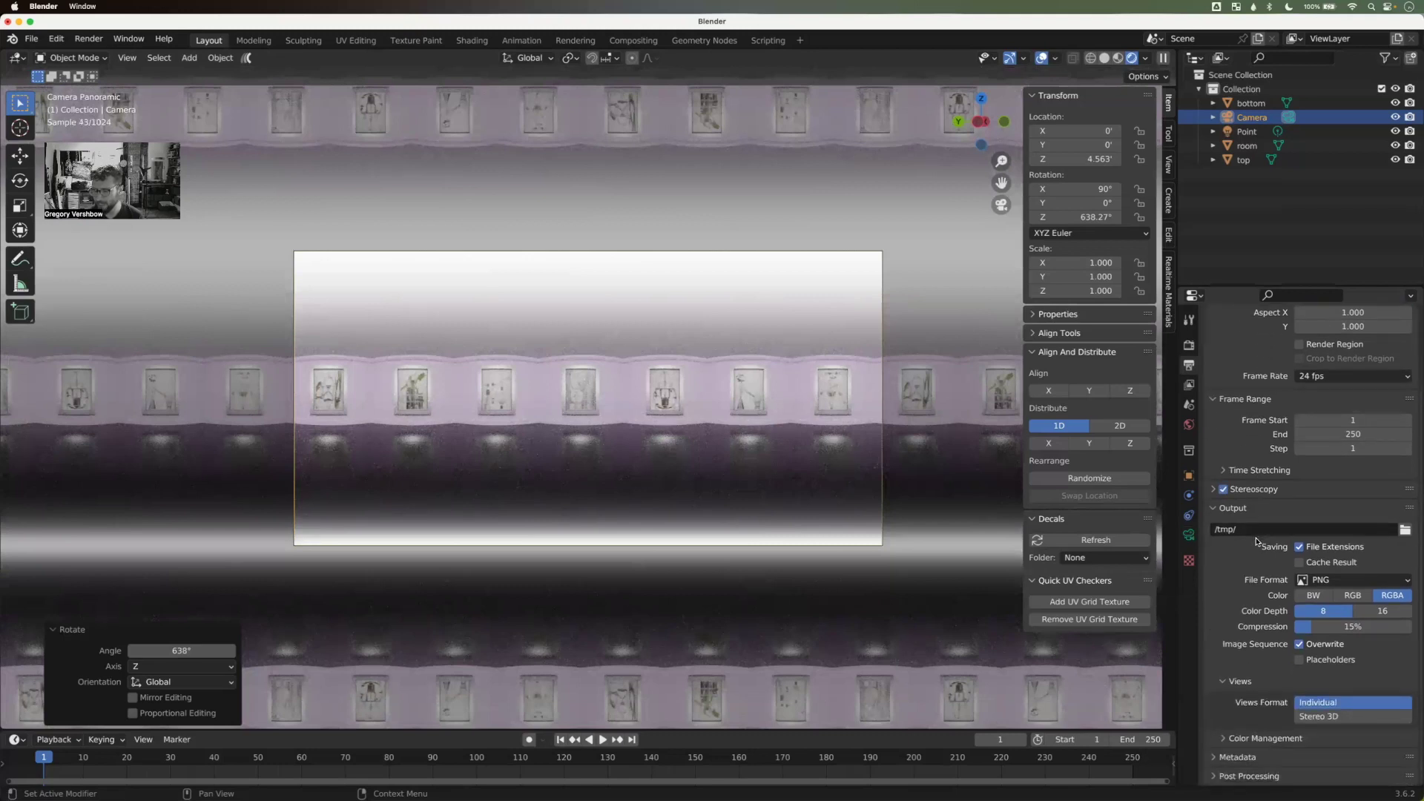
{"action": "left_click", "coordinate": [1338, 718]}
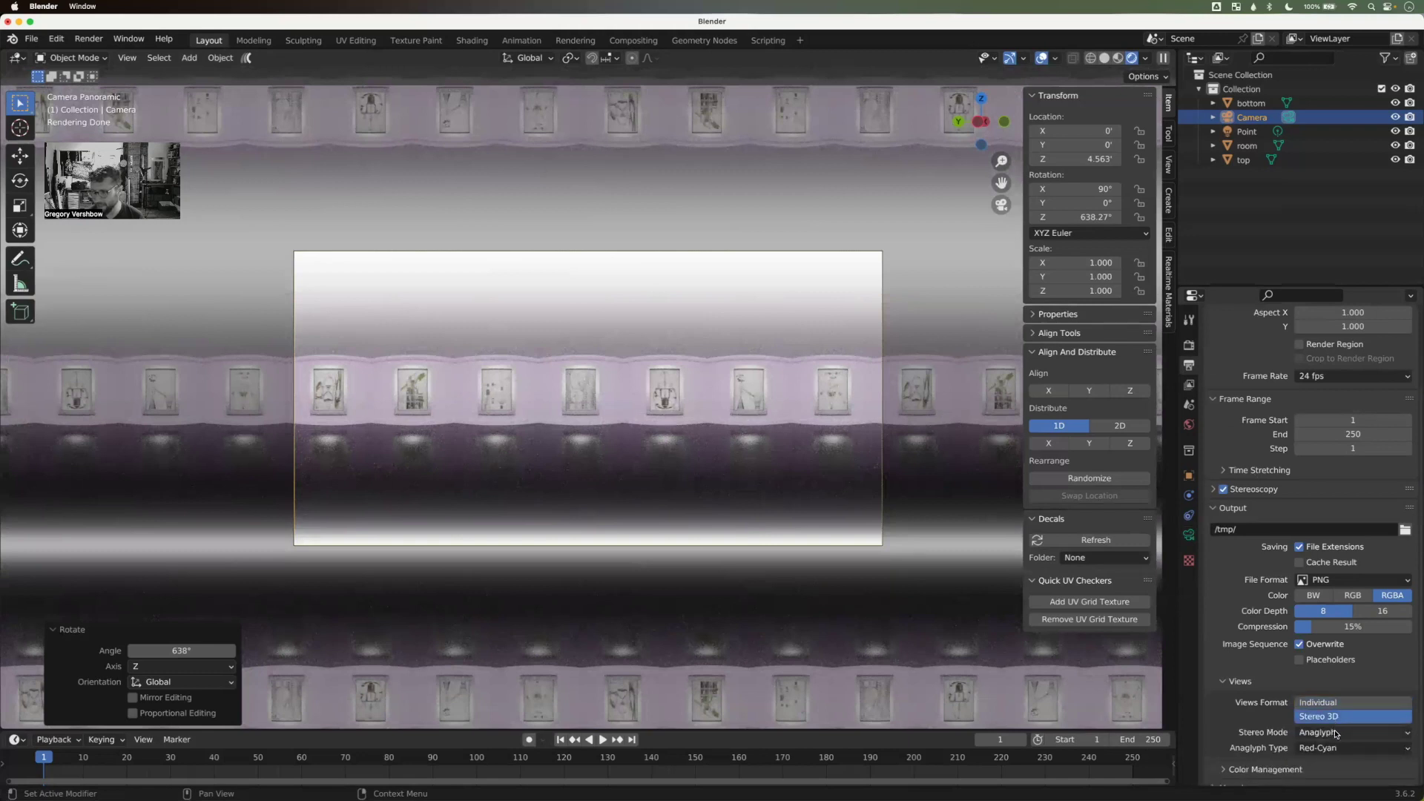
{"action": "left_click", "coordinate": [1336, 733]}
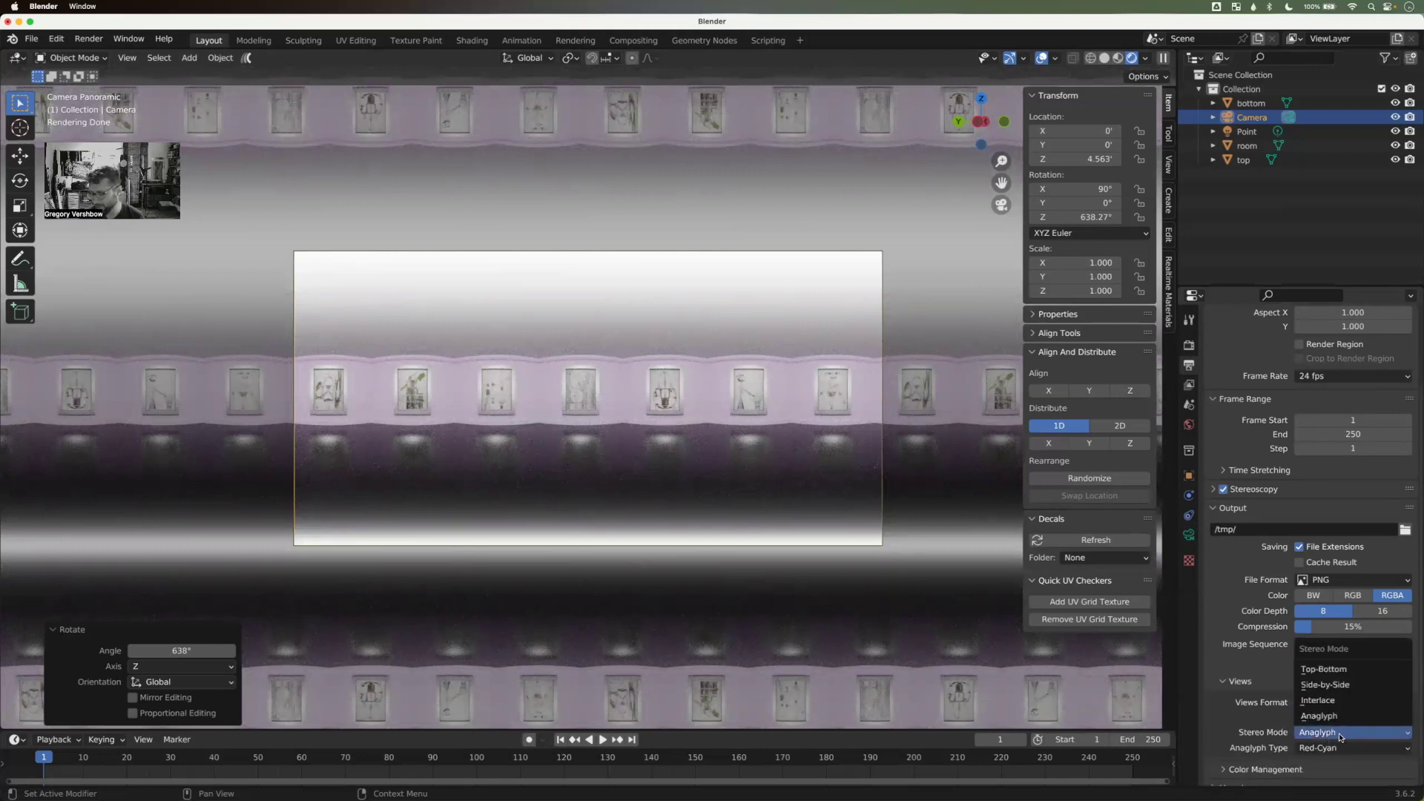
{"action": "left_click", "coordinate": [1335, 670]}
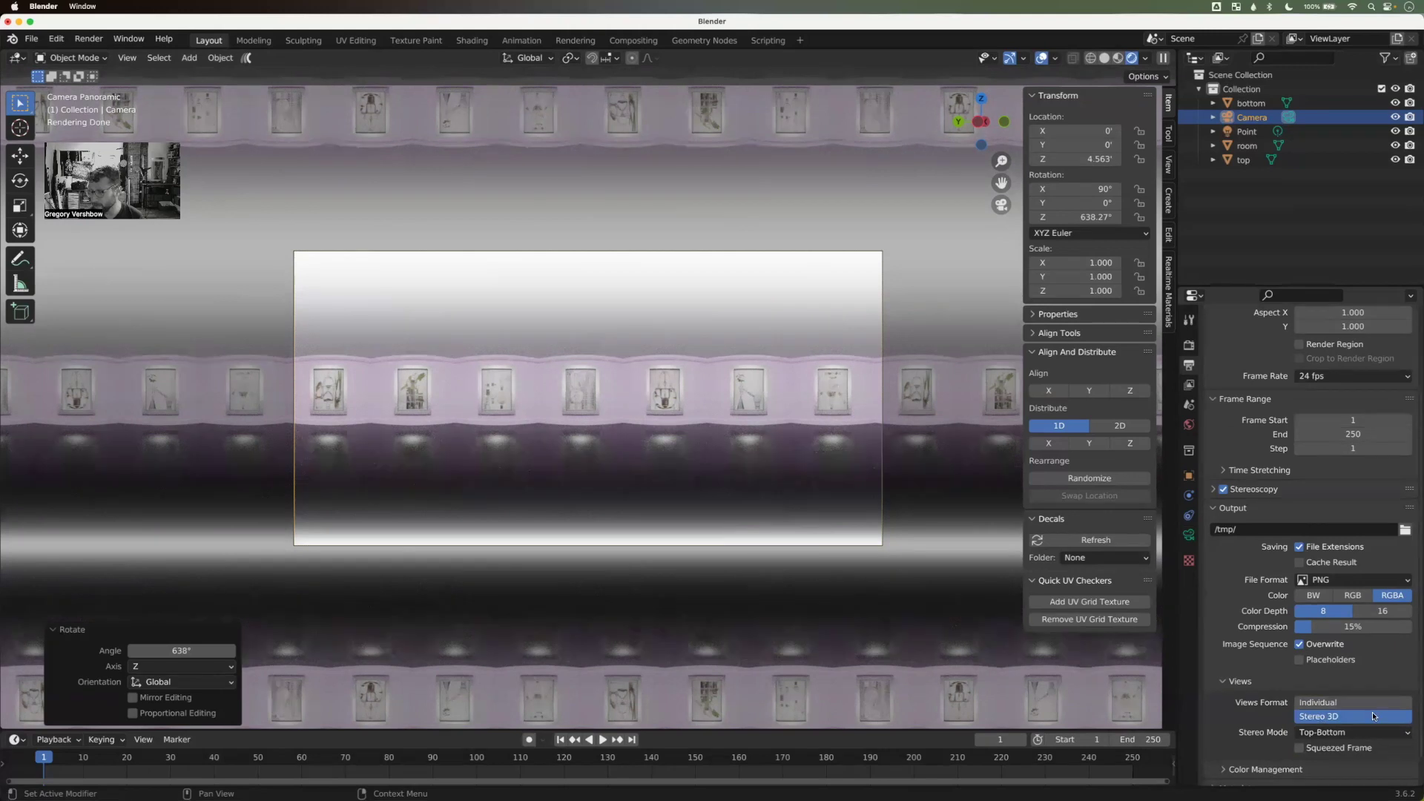
{"action": "scroll", "coordinate": [1302, 627], "scroll_direction": "down", "scroll_amount": 1}
Step: Turn on Spherical Stereo in the camera's stereoscopy settings
{"action": "scroll", "coordinate": [1299, 623], "scroll_direction": "up", "scroll_amount": 3}
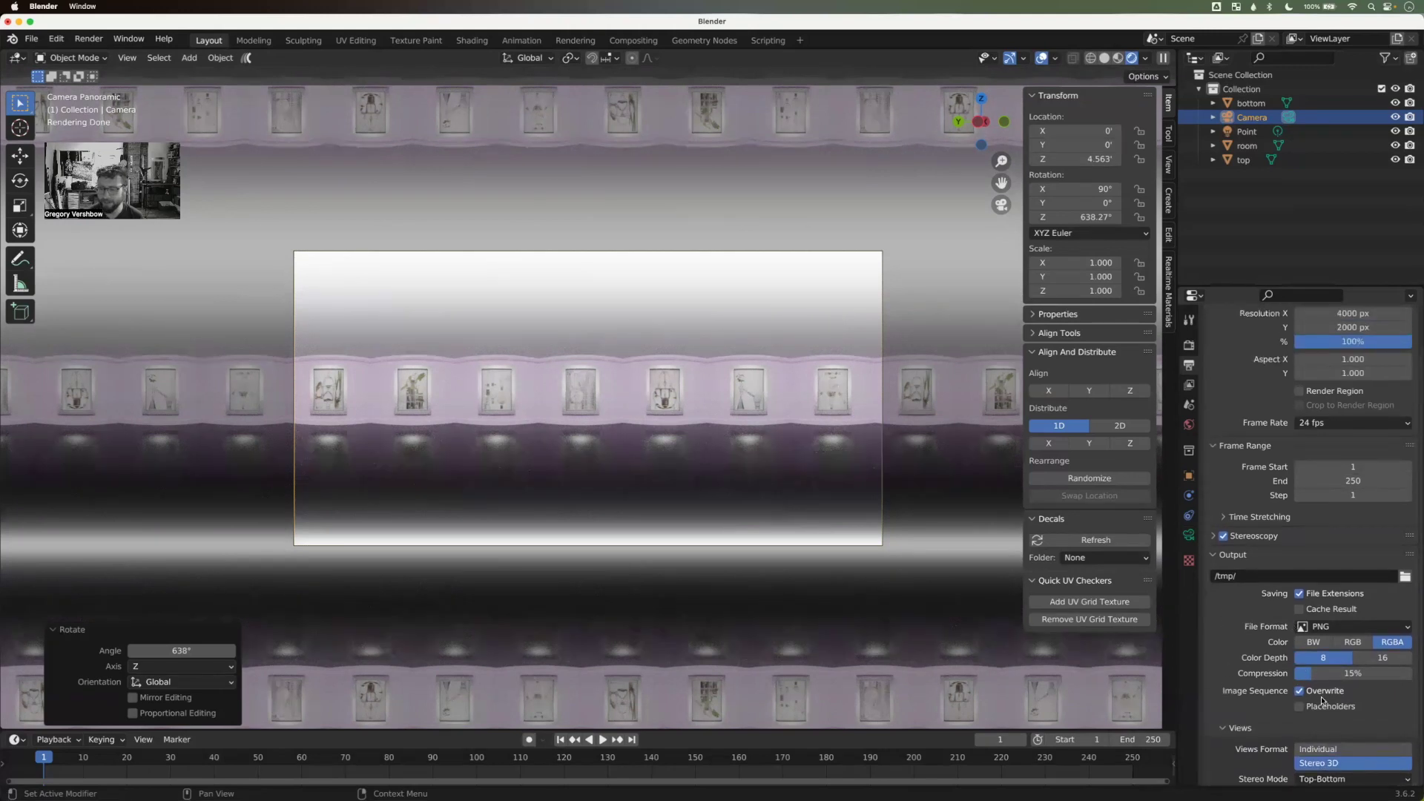
{"action": "scroll", "coordinate": [1340, 736], "scroll_direction": "up", "scroll_amount": 2}
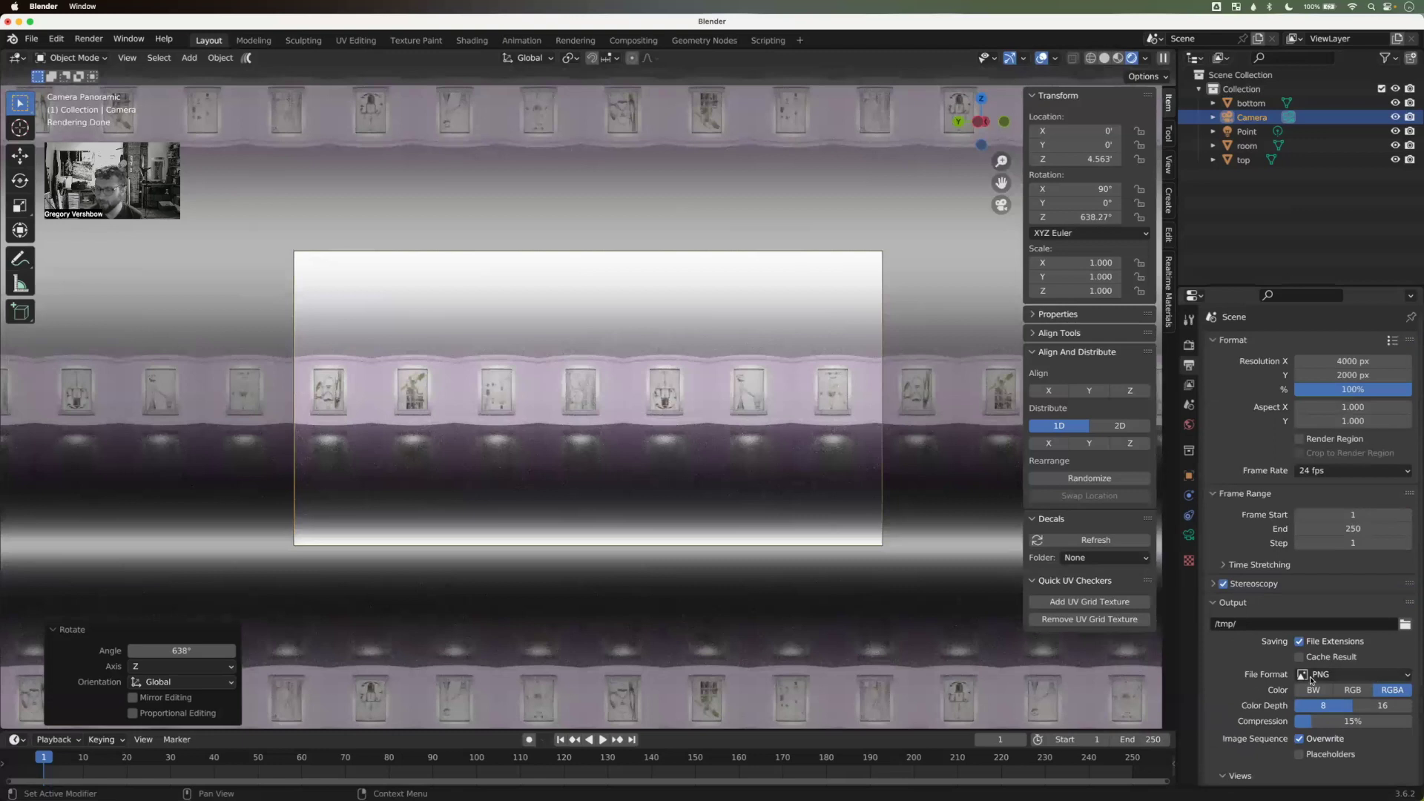
{"action": "left_click", "coordinate": [1189, 536]}
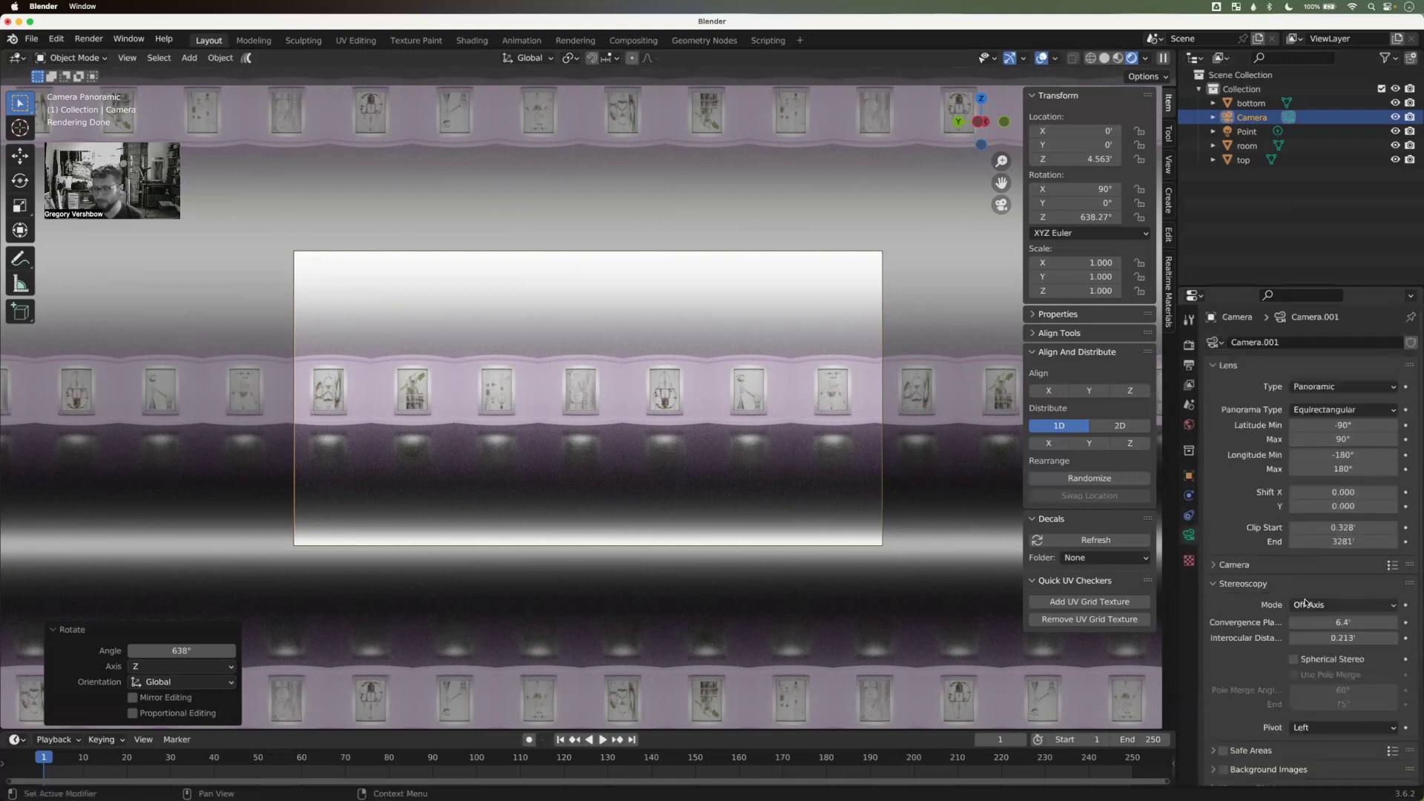
{"action": "left_click", "coordinate": [1308, 664]}
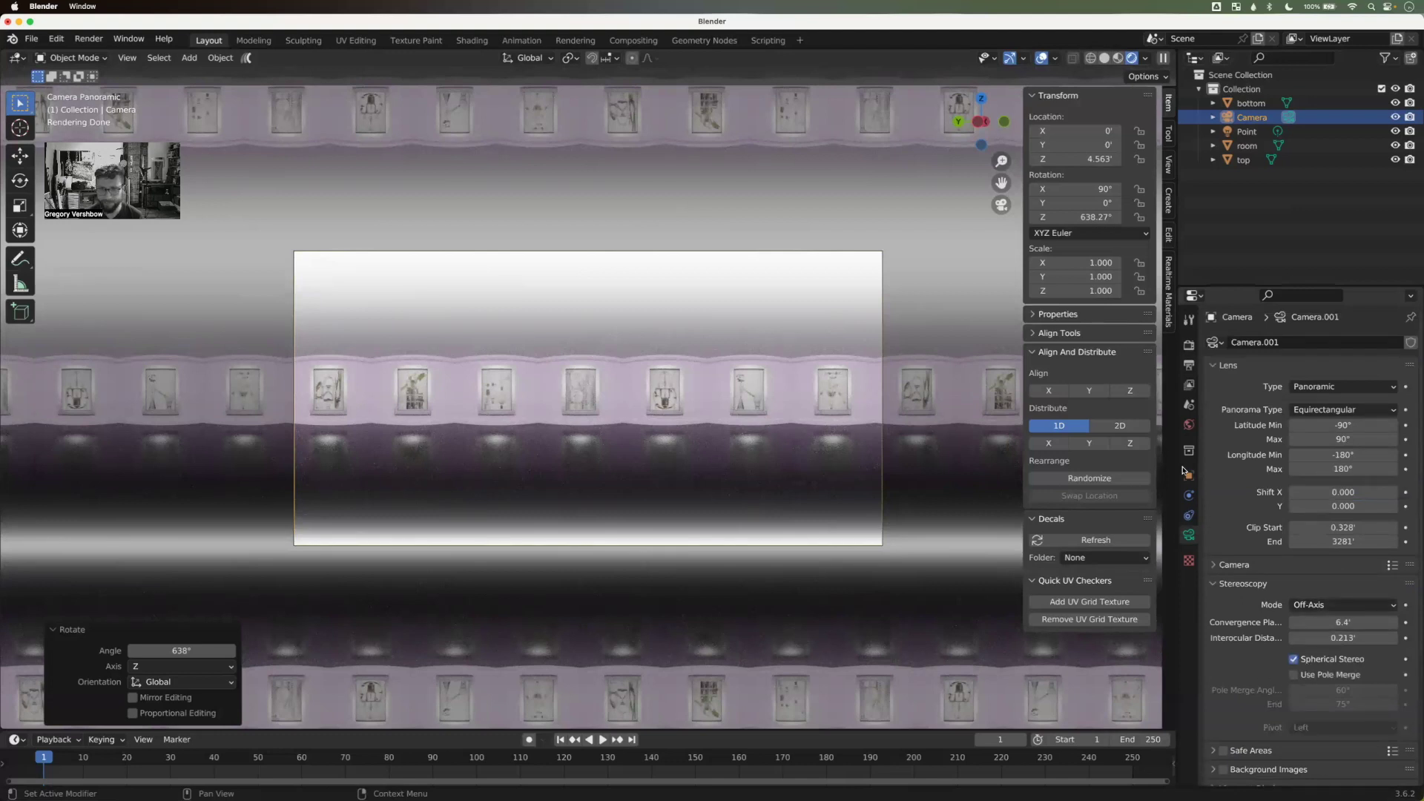
Step: Set the final render's time limit to 30 seconds in the Cycles sampling settings
{"action": "left_click", "coordinate": [1188, 346]}
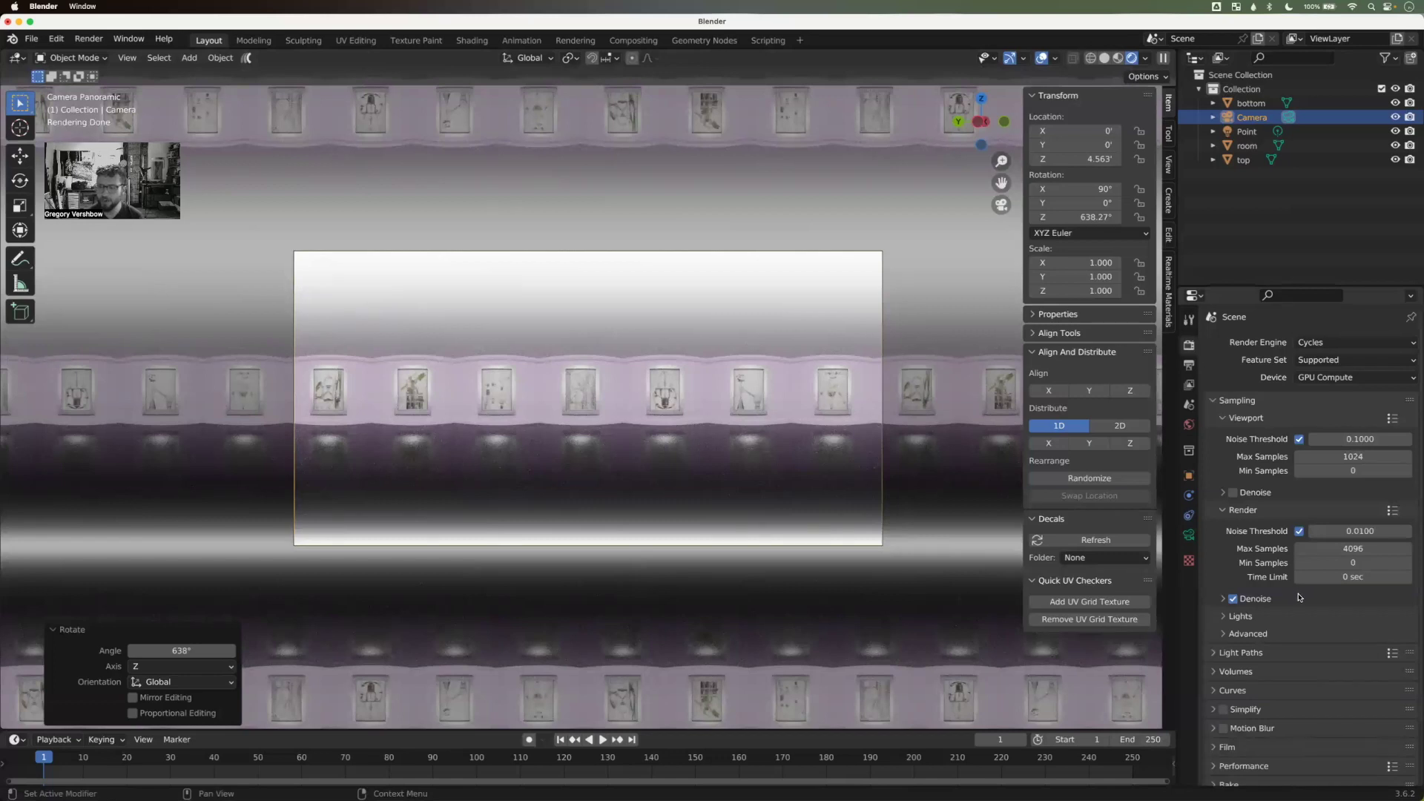
{"action": "left_click", "coordinate": [1353, 577]}
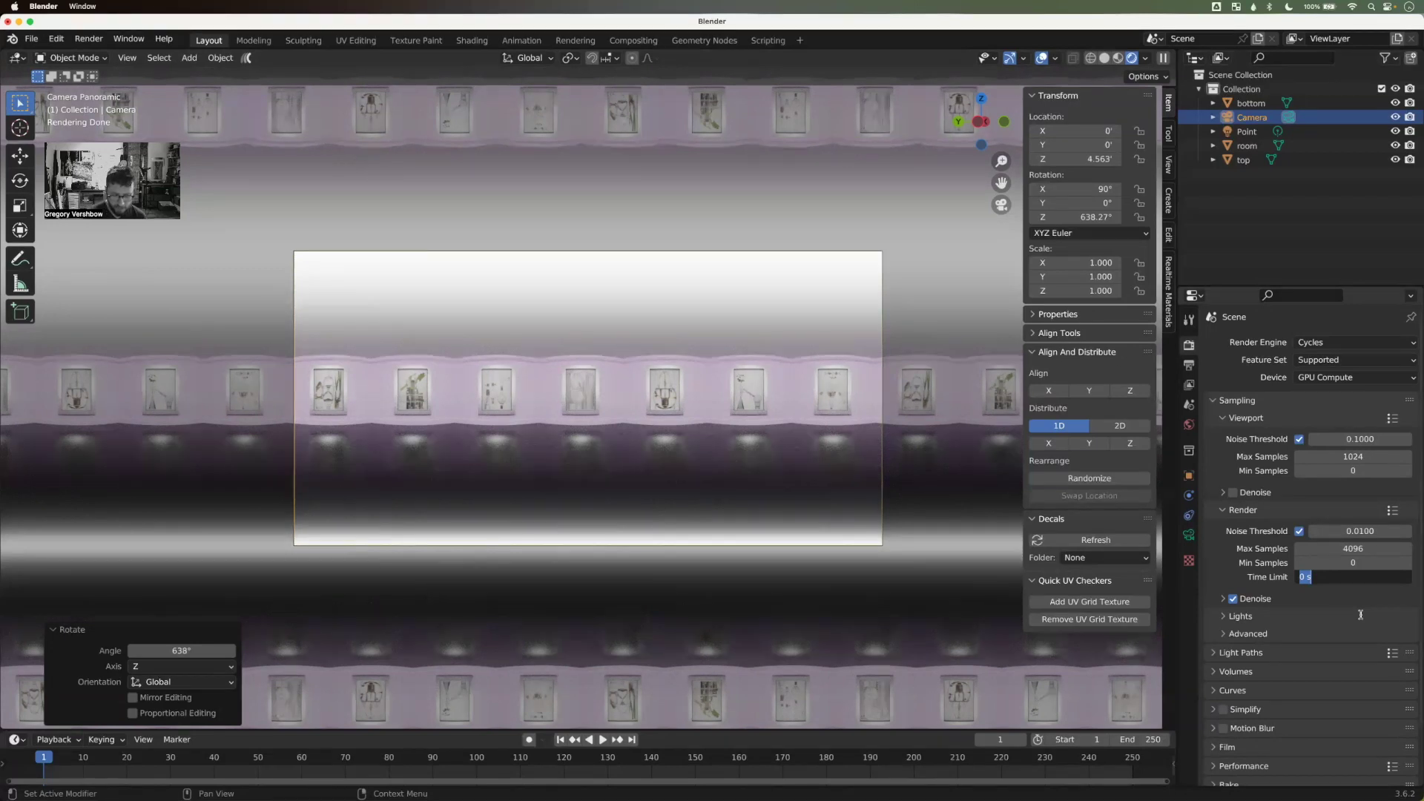
{"action": "type", "text": "30s"}
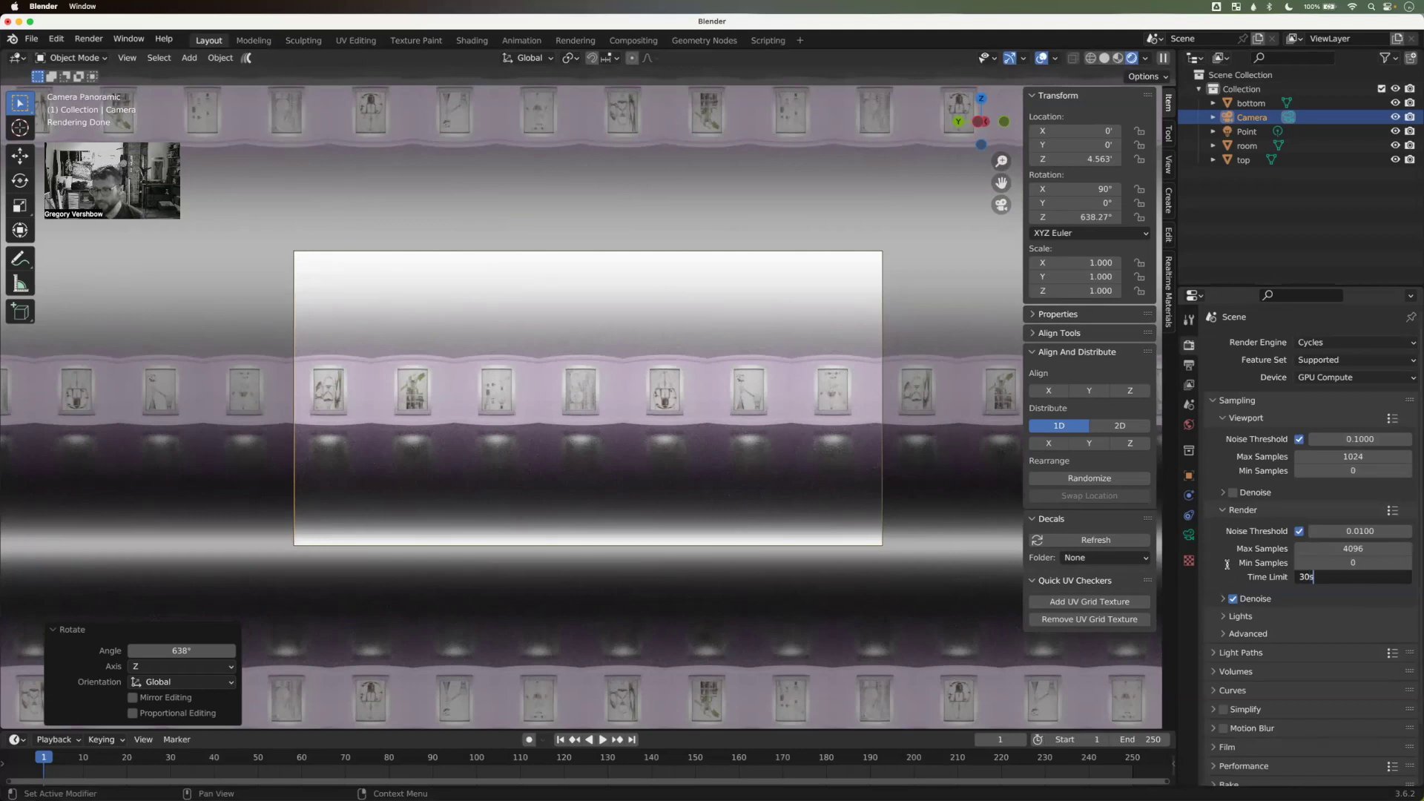
{"action": "key", "text": "Return"}
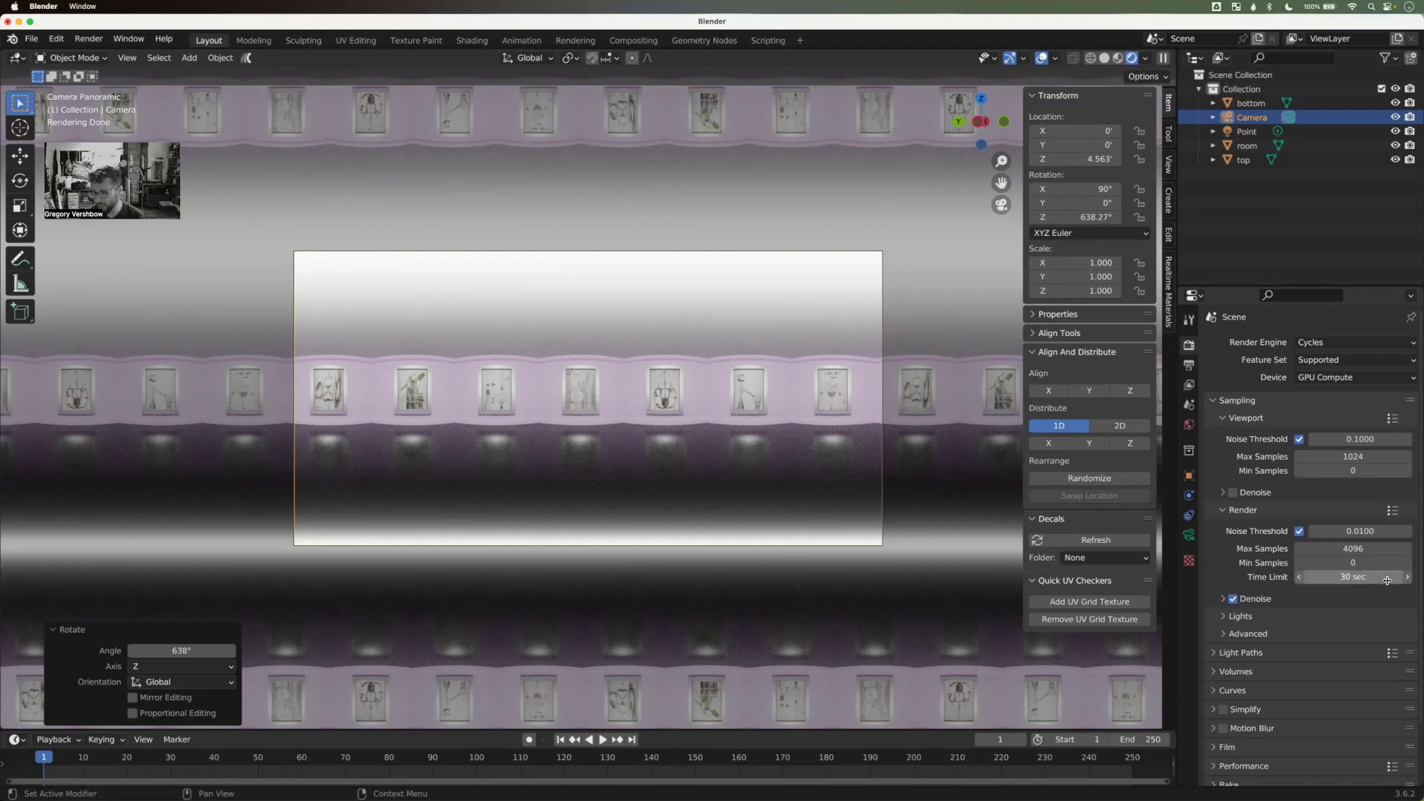
Step: Set the final render's time limit to 4 seconds
{"action": "left_click", "coordinate": [1347, 578]}
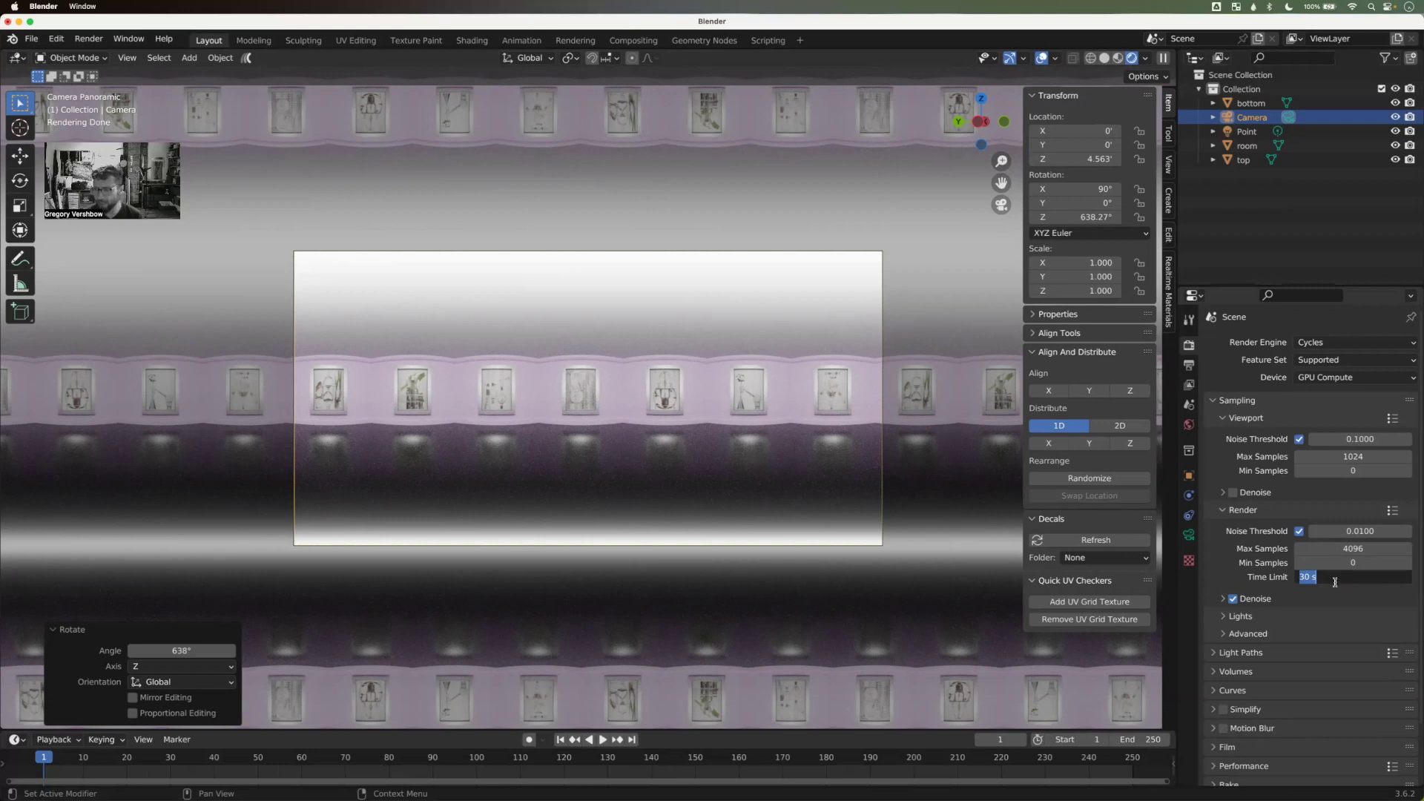
{"action": "type", "text": "4"}
{"action": "key", "text": "Return"}
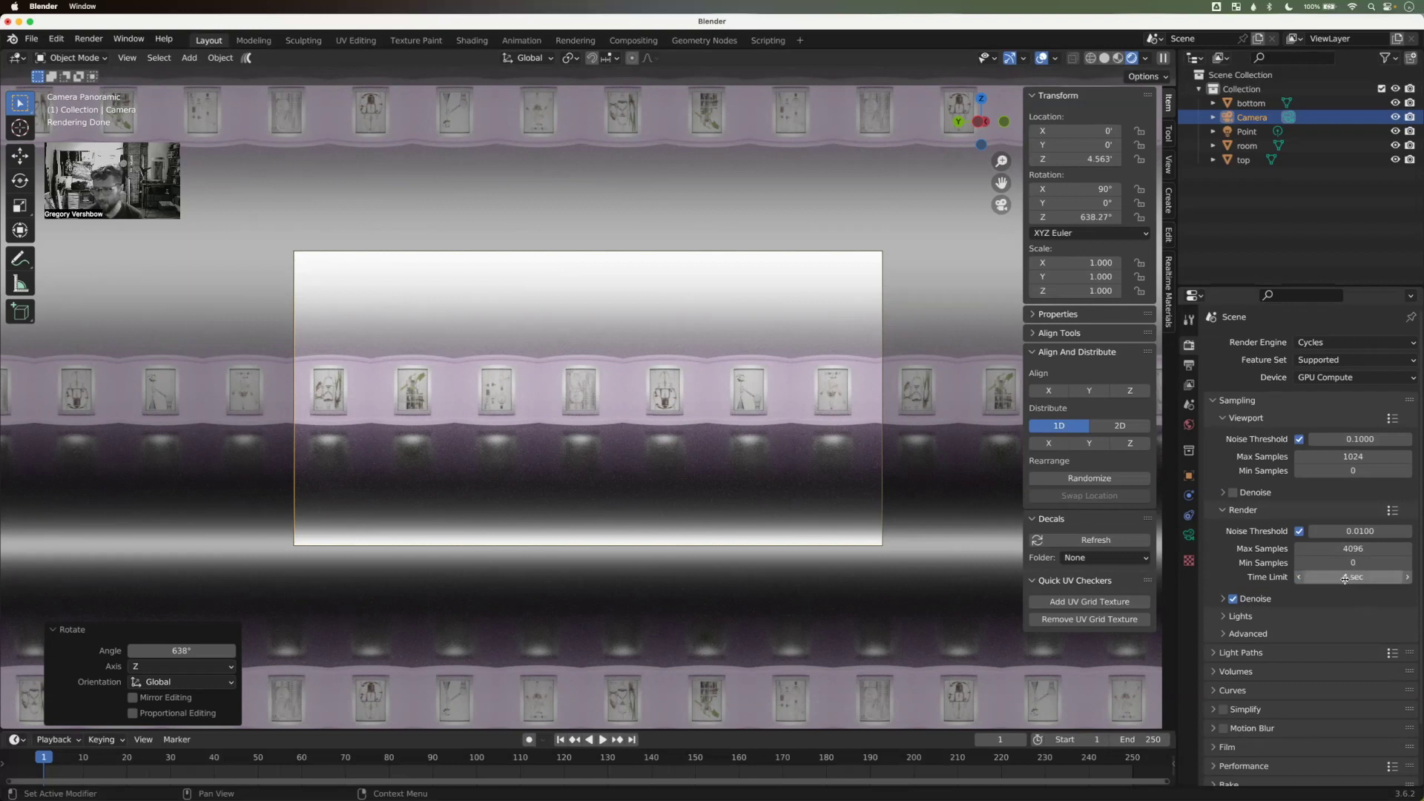
{"action": "left_click", "coordinate": [1345, 579]}
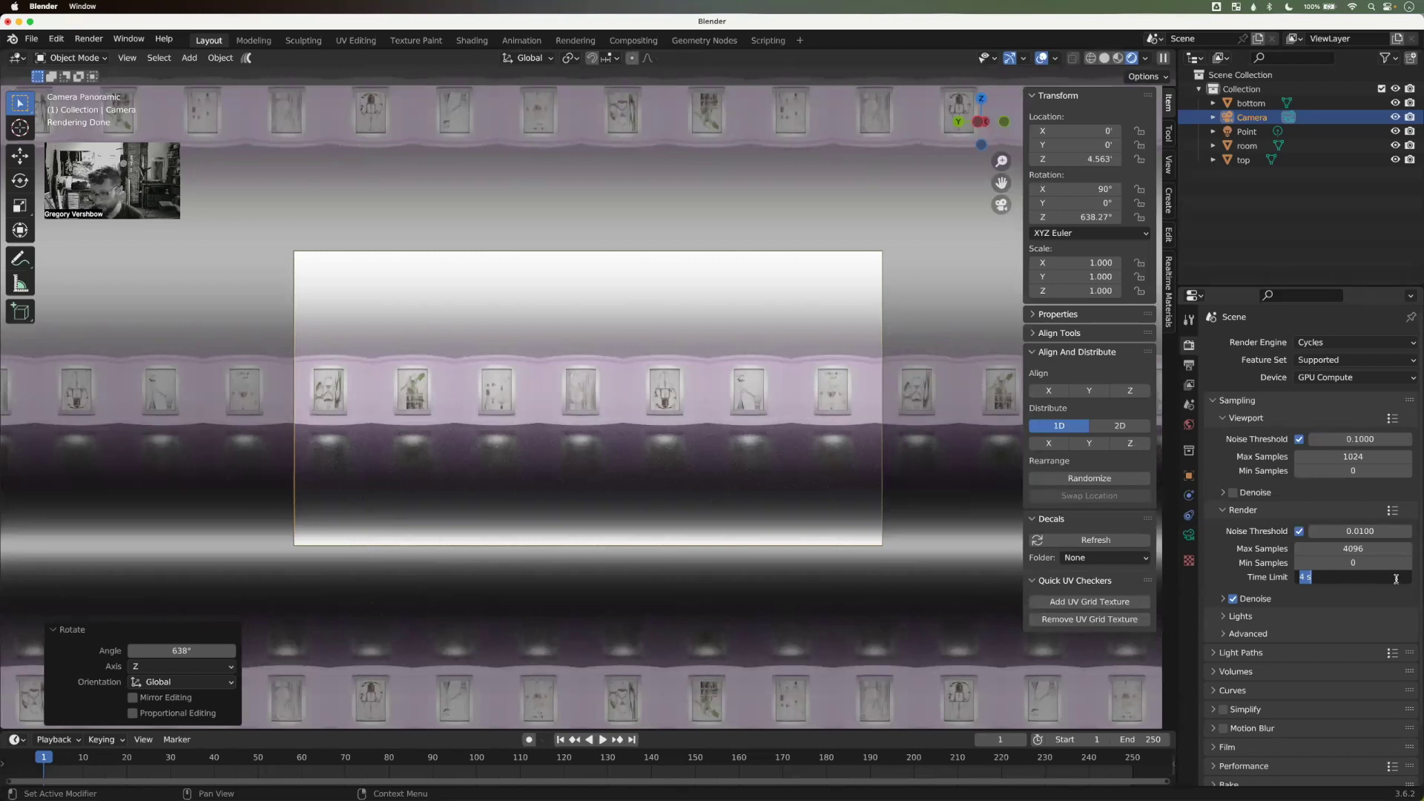
Step: Turn off denoising for the final render
{"action": "left_click", "coordinate": [1219, 600]}
{"action": "left_click", "coordinate": [1221, 599]}
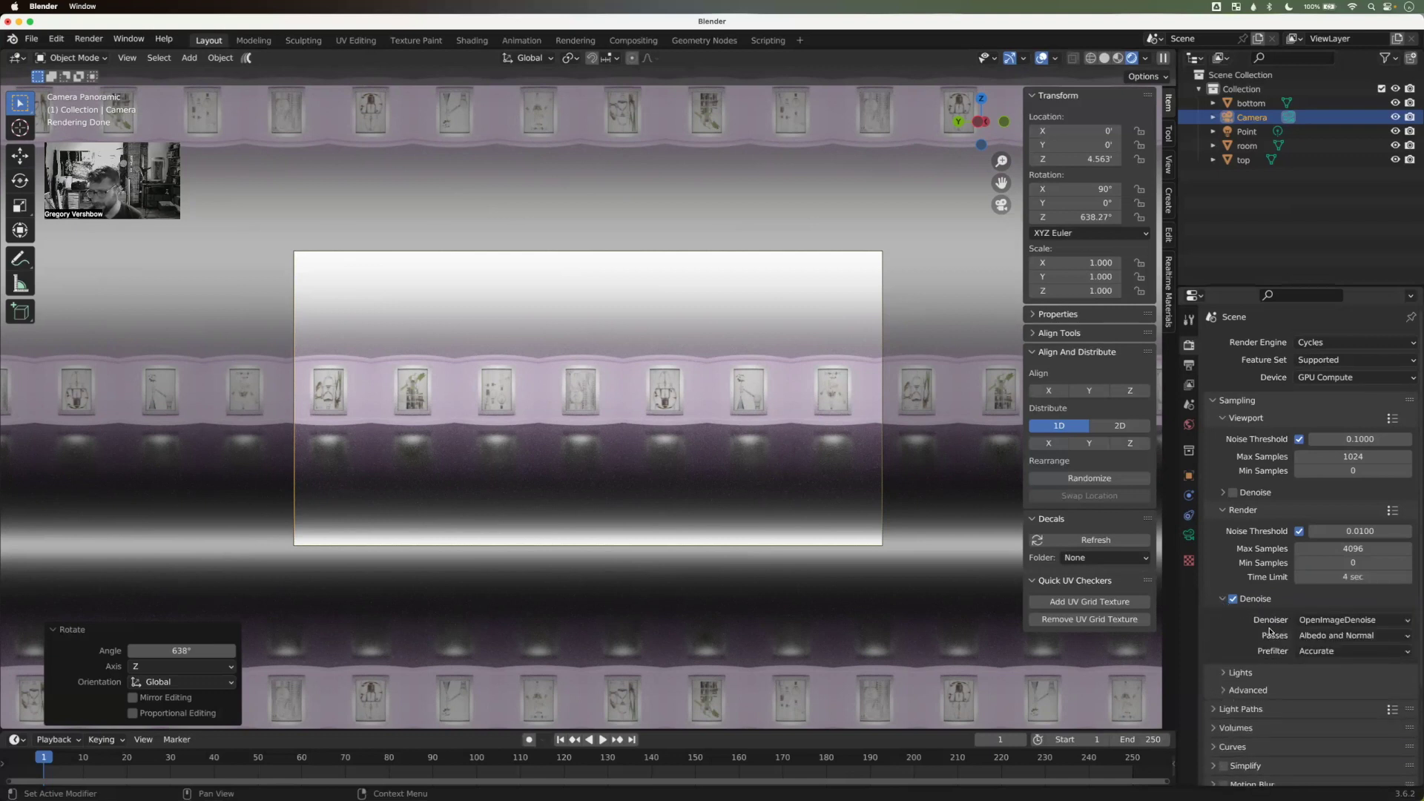
{"action": "left_click", "coordinate": [1233, 599]}
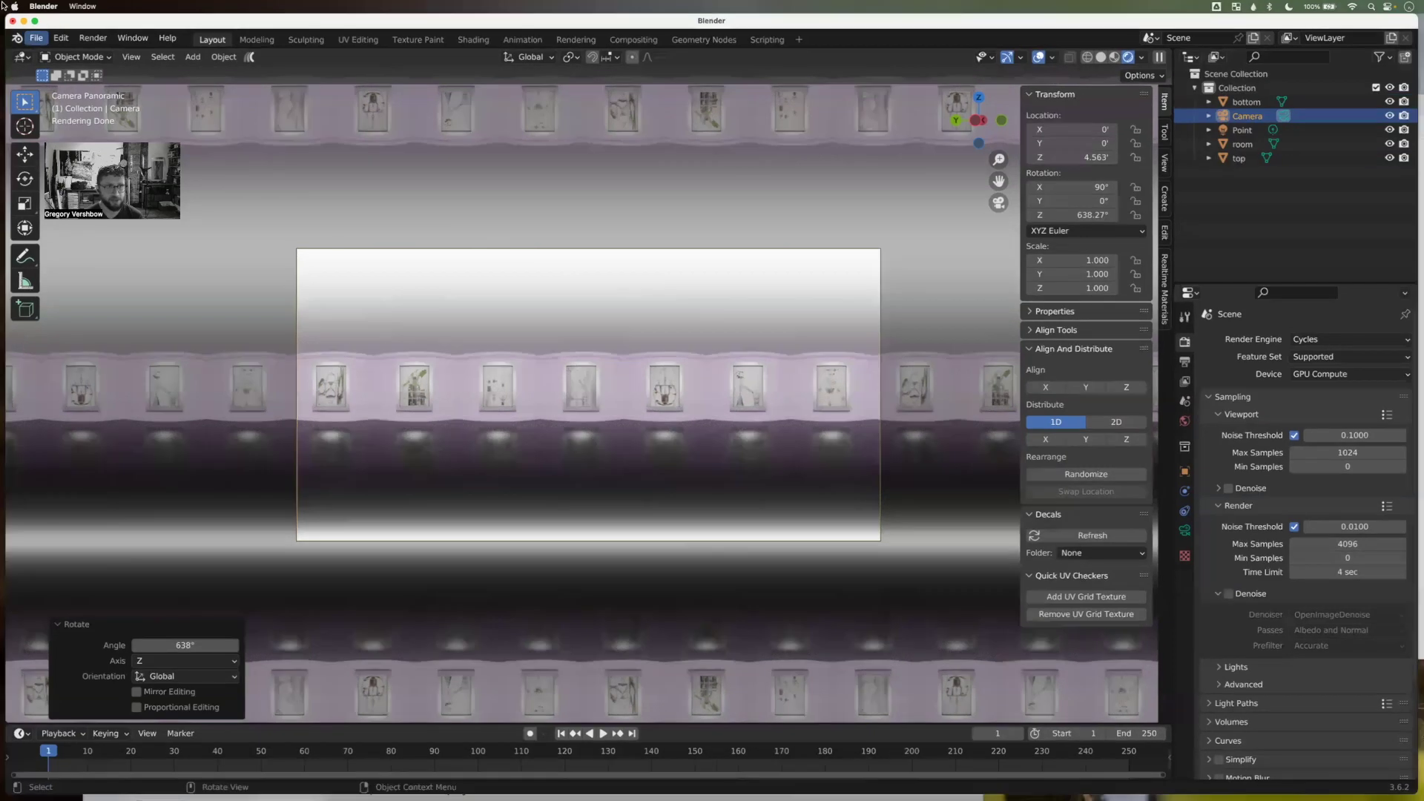
Step: Render the panorama as a still image and switch the result from the stereo display to the left-eye view
{"action": "left_click", "coordinate": [88, 39]}
{"action": "left_click", "coordinate": [102, 56]}
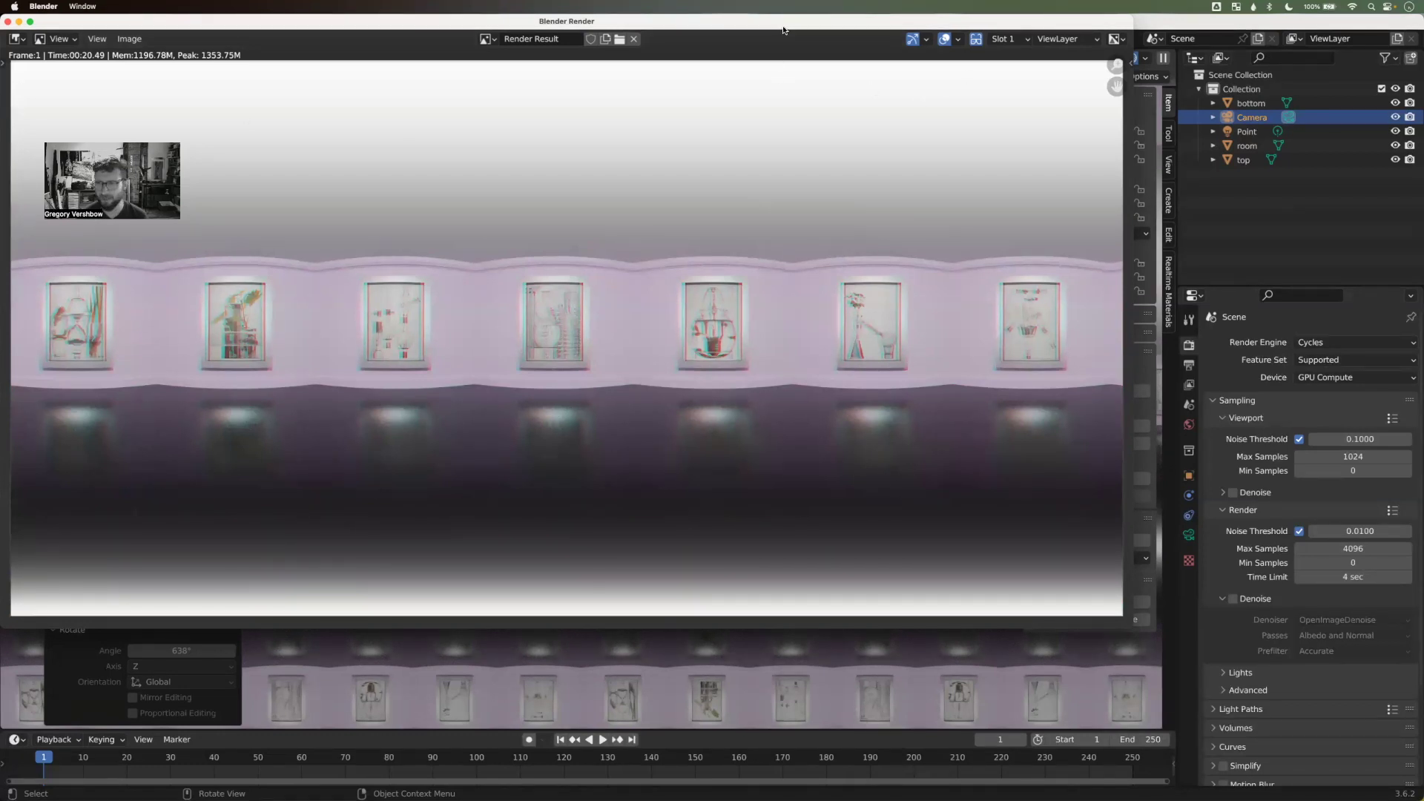
{"action": "left_click_drag", "start_coordinate": [783, 30], "coordinate": [901, 96]}
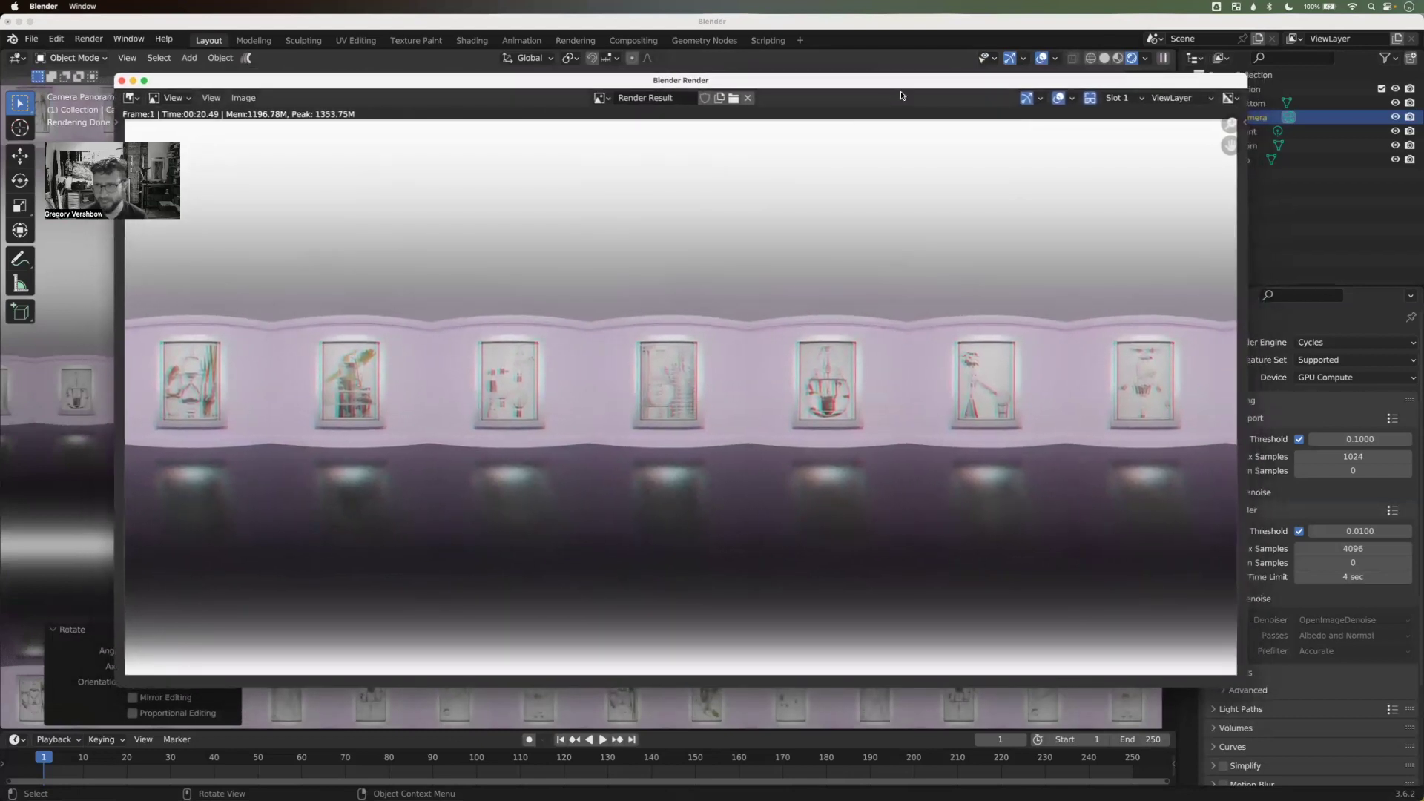
{"action": "left_click", "coordinate": [1091, 99]}
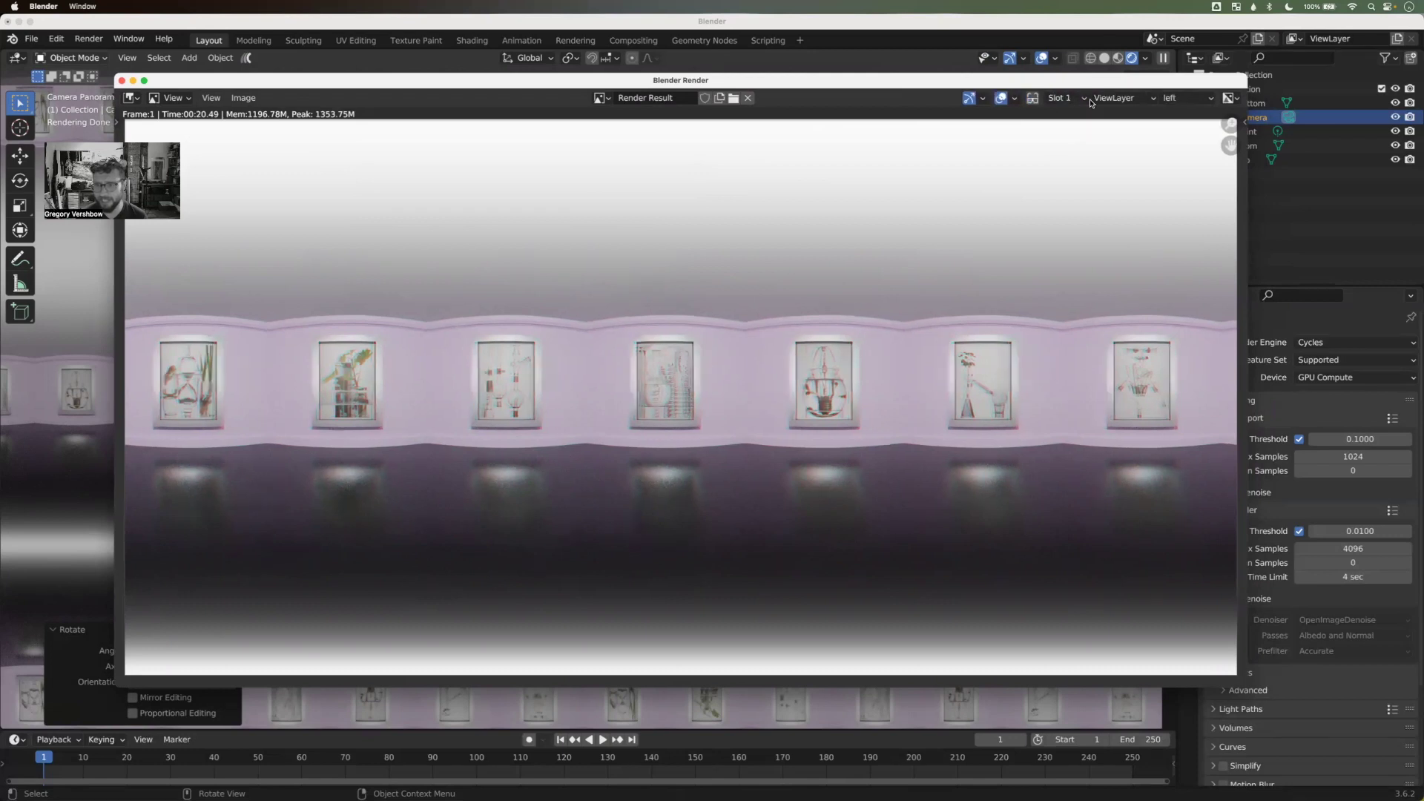
Step: Save the render result to the Desktop as GVGallery.png
{"action": "left_click", "coordinate": [242, 99]}
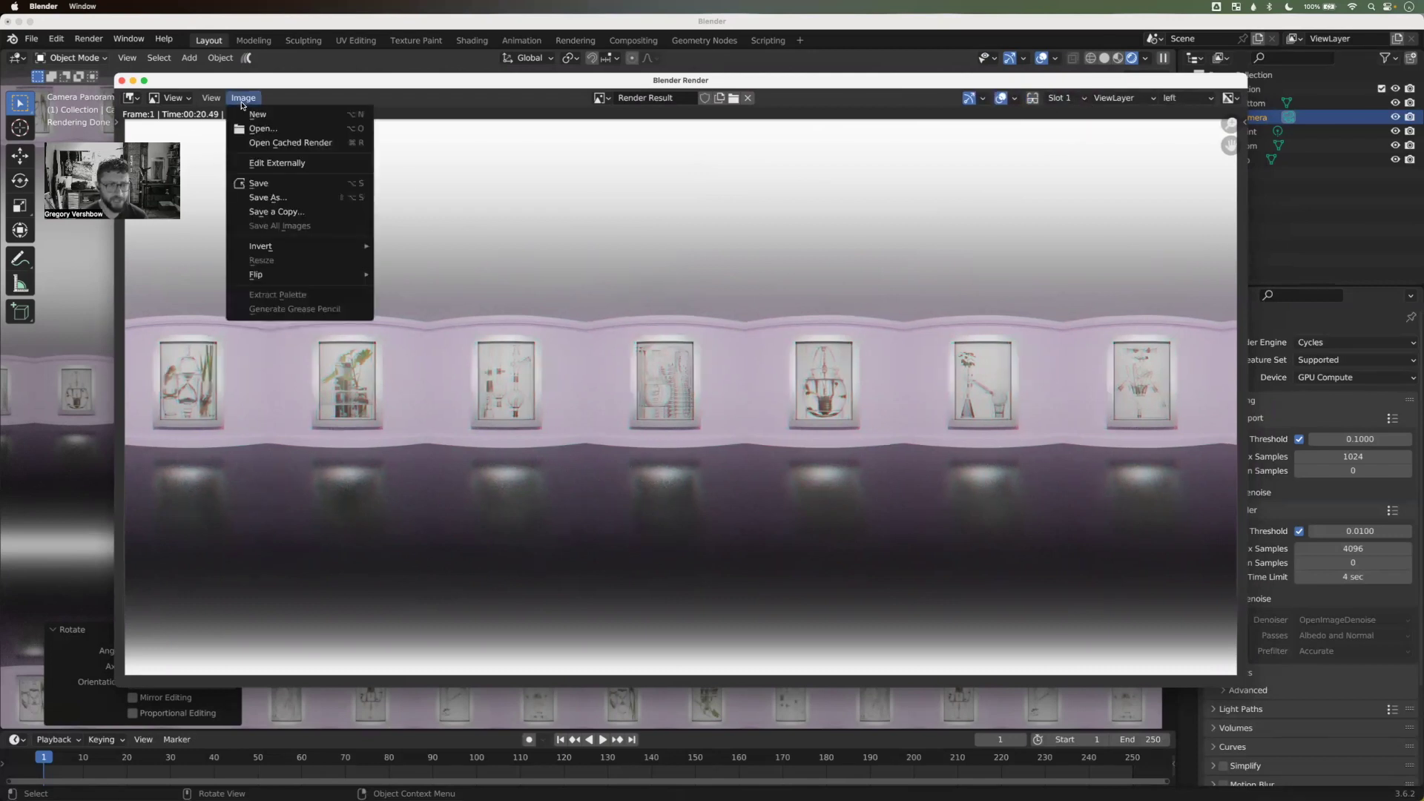
{"action": "left_click", "coordinate": [285, 198]}
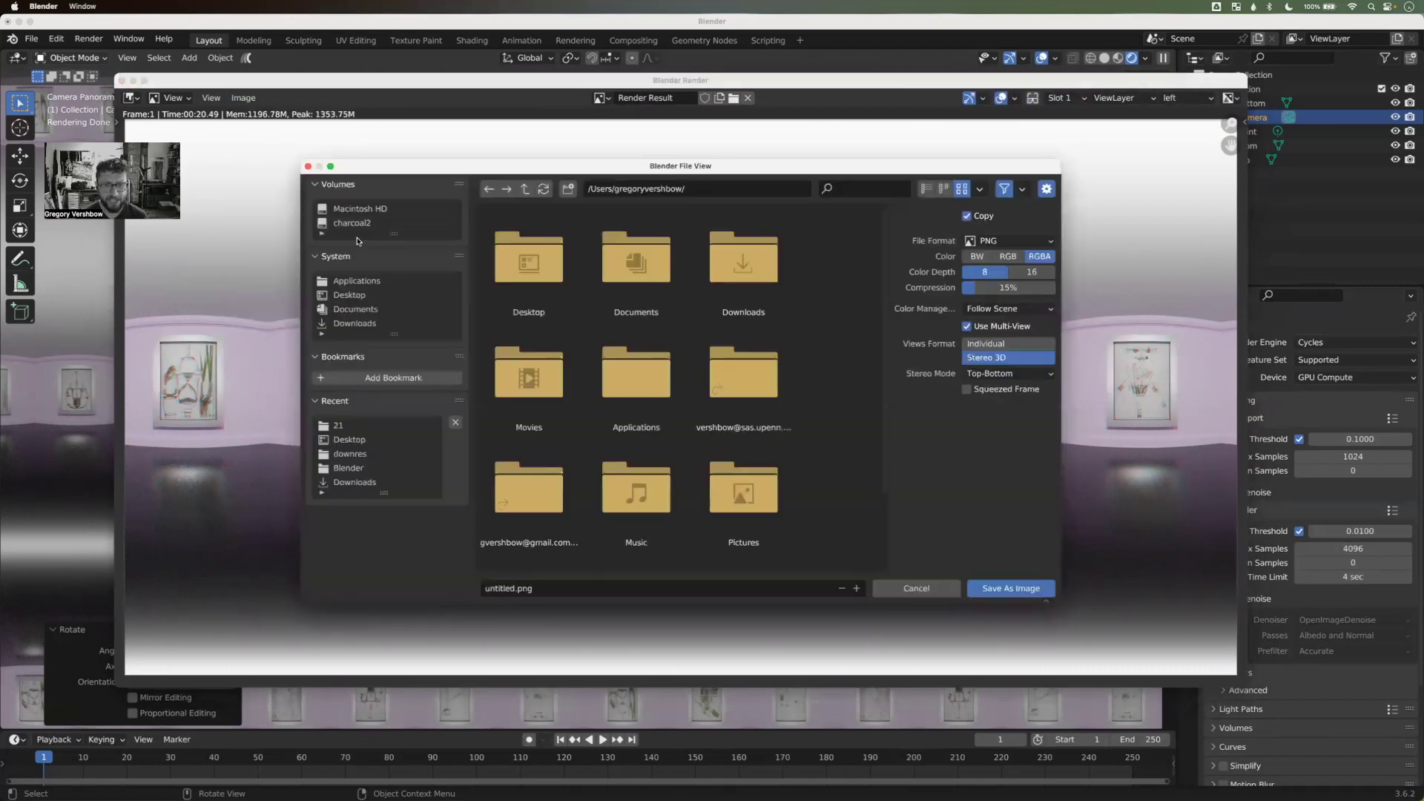
{"action": "left_click", "coordinate": [495, 594]}
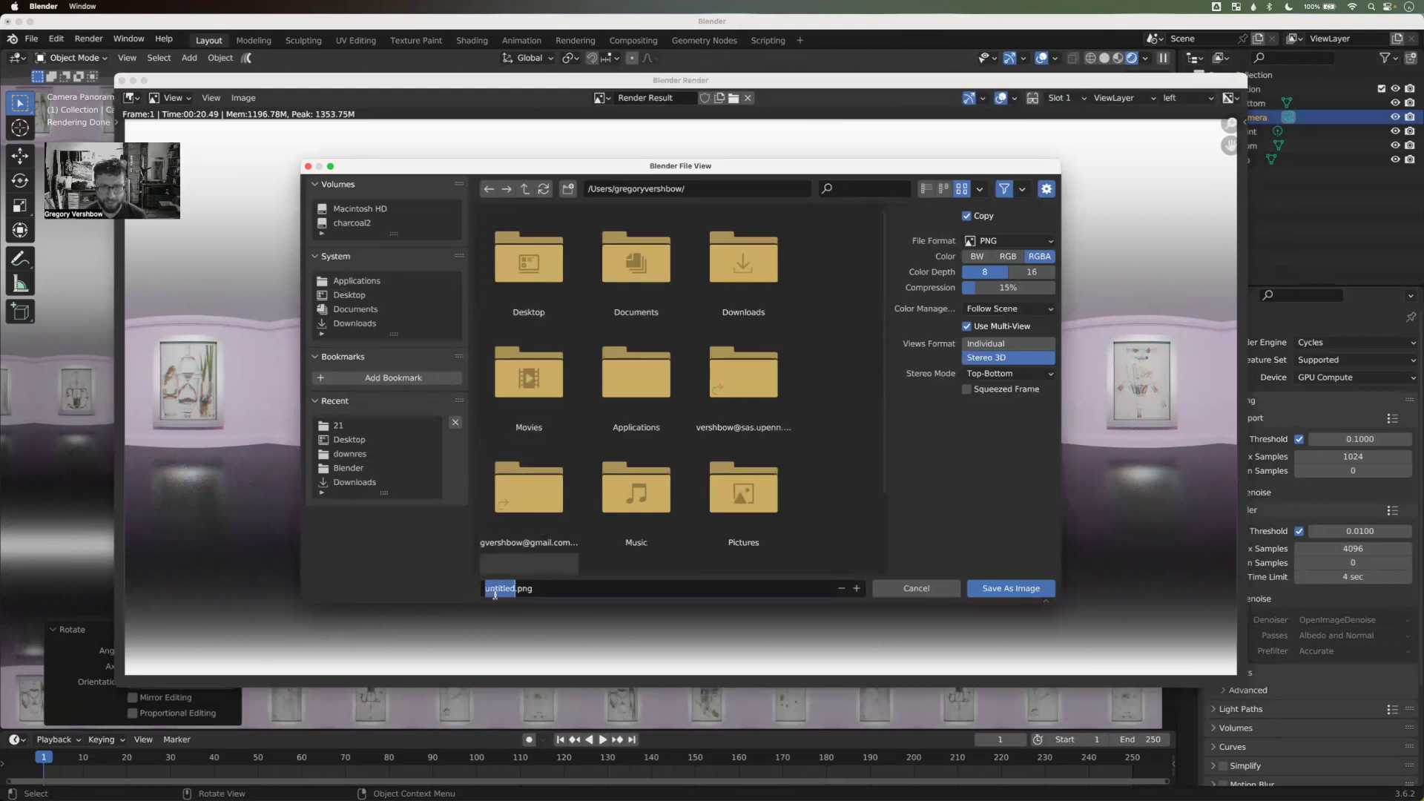
{"action": "left_click", "coordinate": [349, 295]}
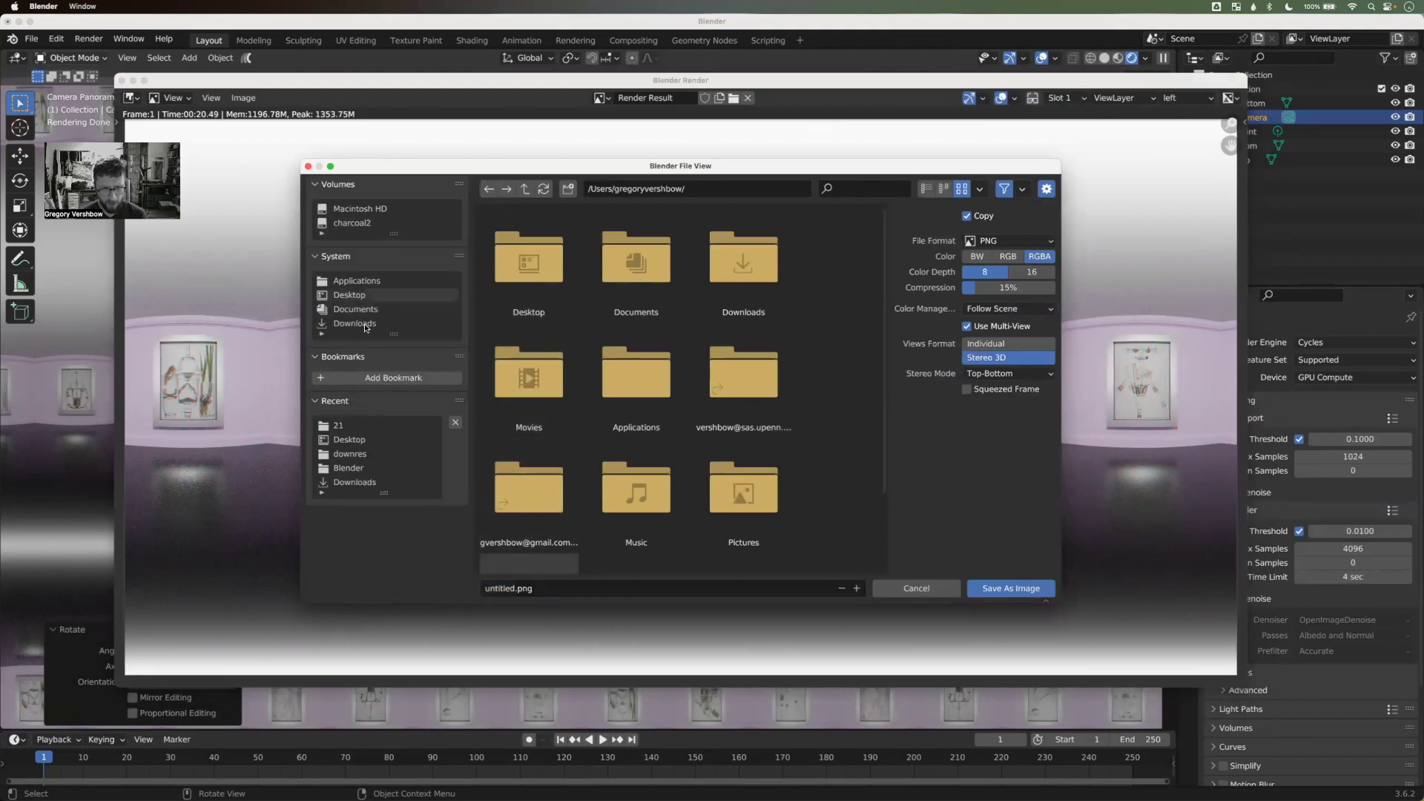
{"action": "left_click", "coordinate": [497, 594]}
{"action": "left_click", "coordinate": [497, 594]}
{"action": "double_click", "coordinate": [496, 593]}
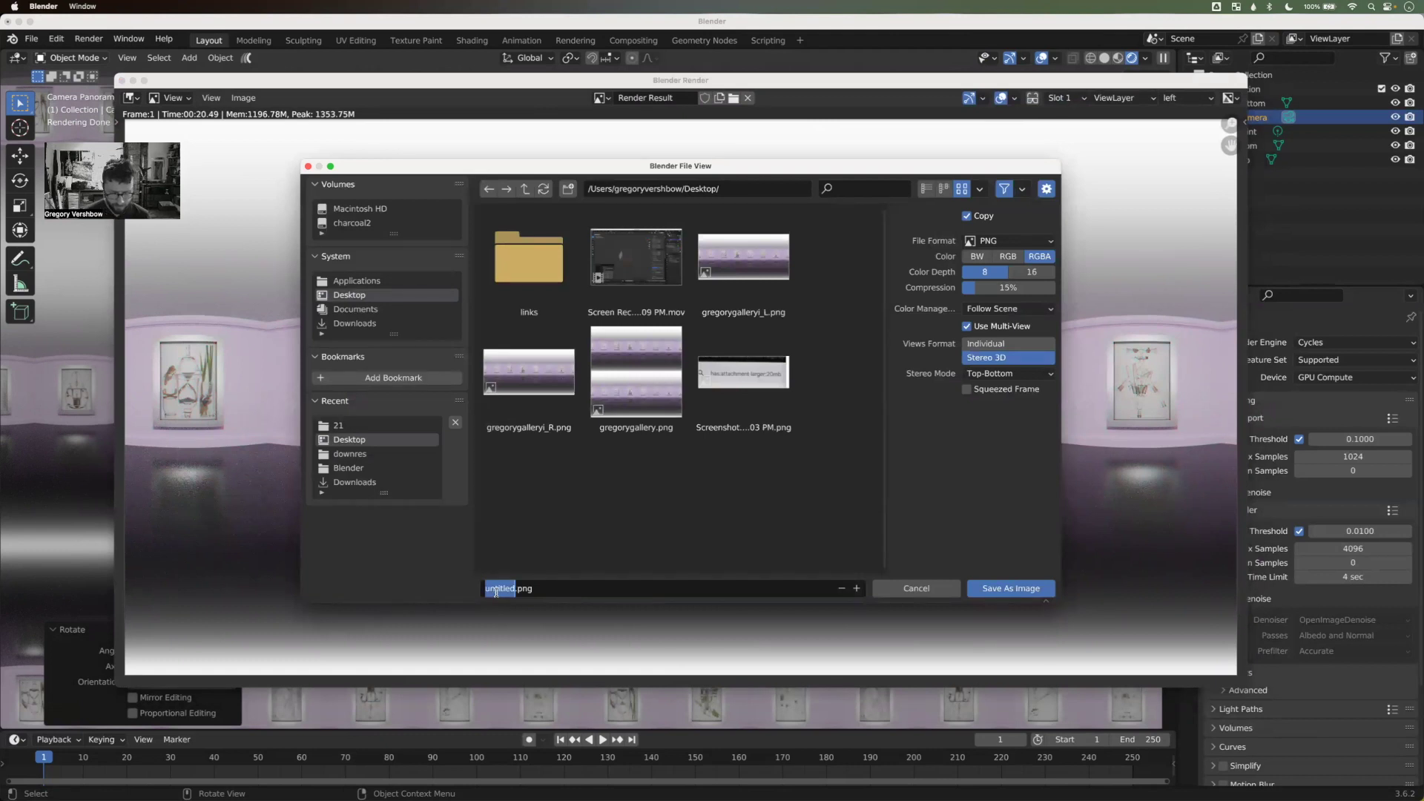
{"action": "type", "text": "GVGallery"}
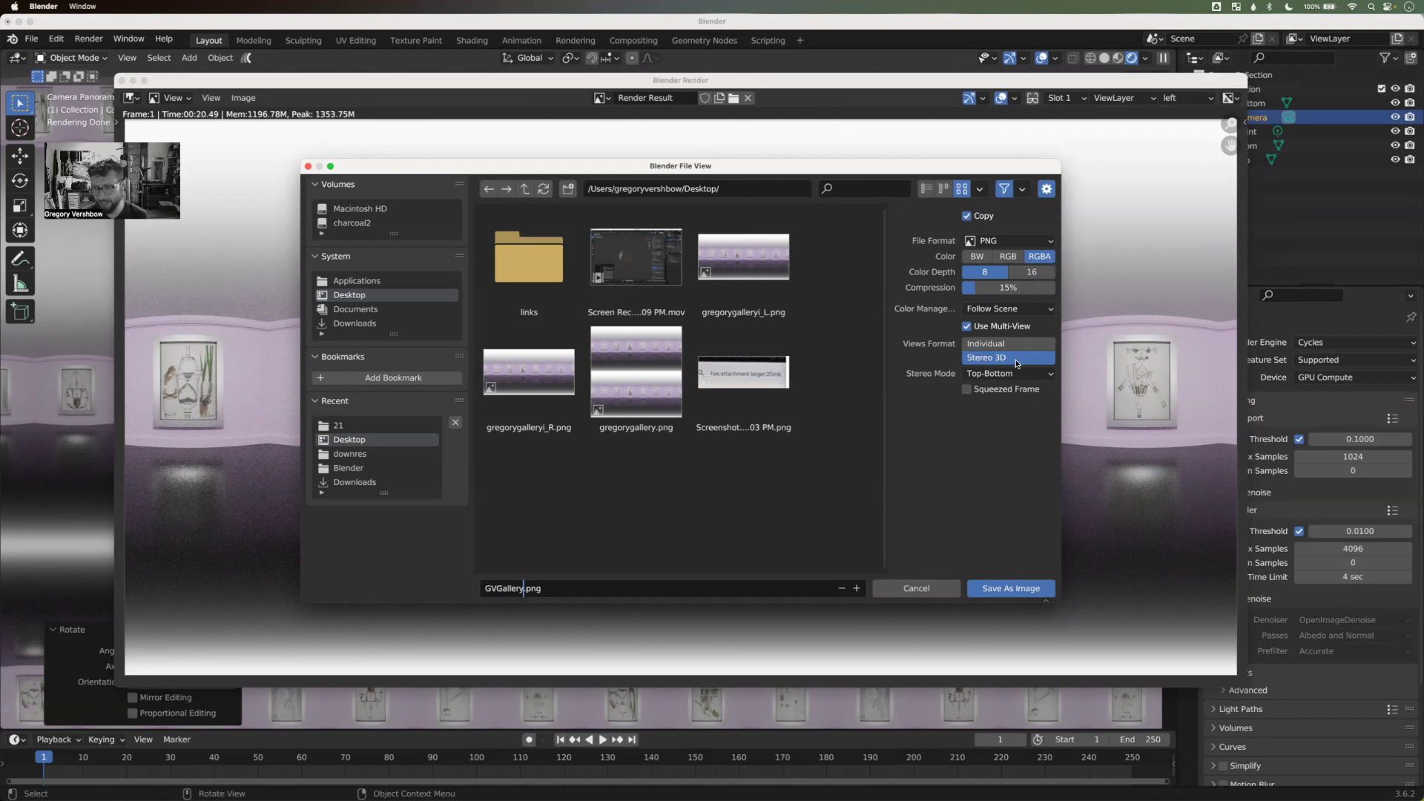
{"action": "left_click", "coordinate": [997, 590]}
{"action": "left_click", "coordinate": [1011, 589]}
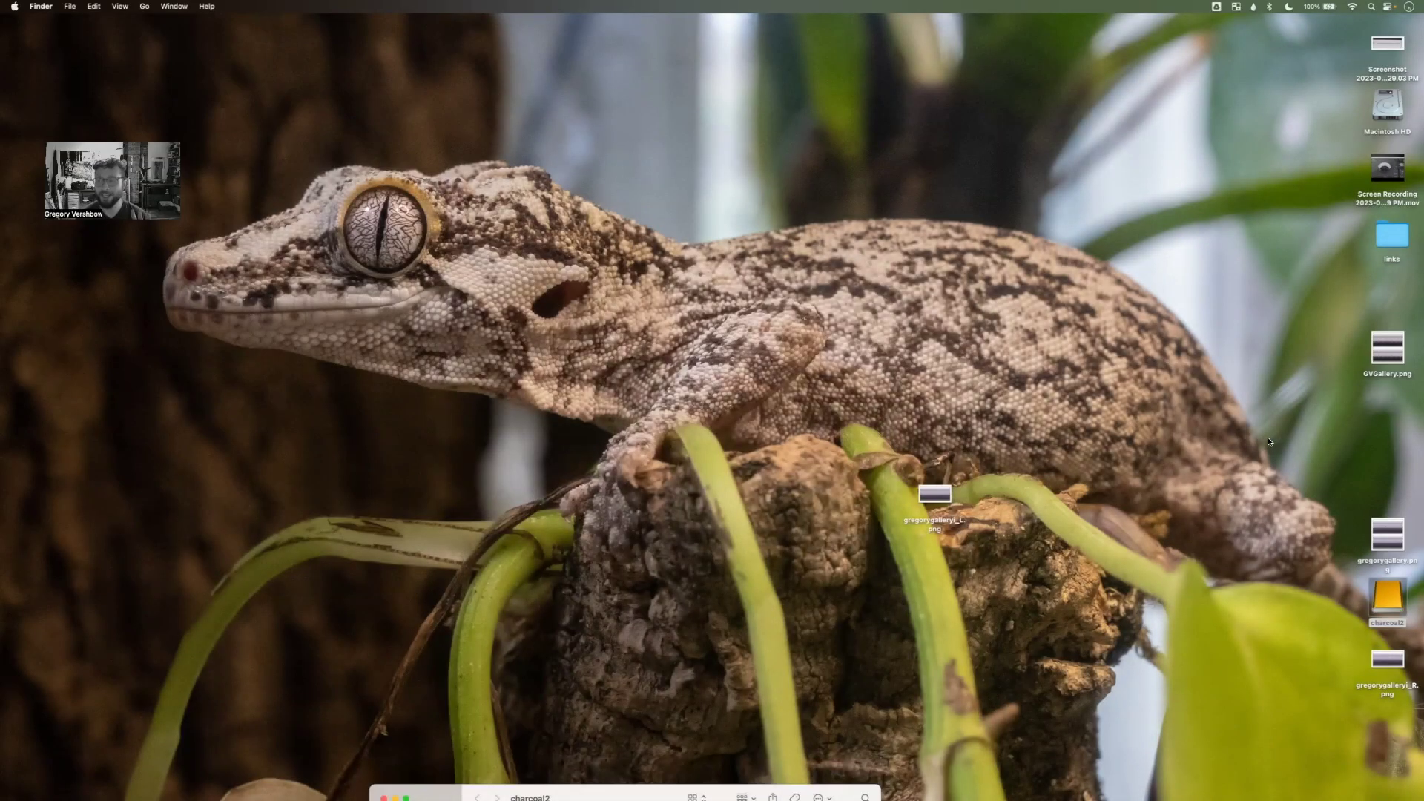
Step: Preview the rendered GVGallery.png on the Desktop and open it in Preview to check the stereo panorama
{"action": "left_click", "coordinate": [1398, 362]}
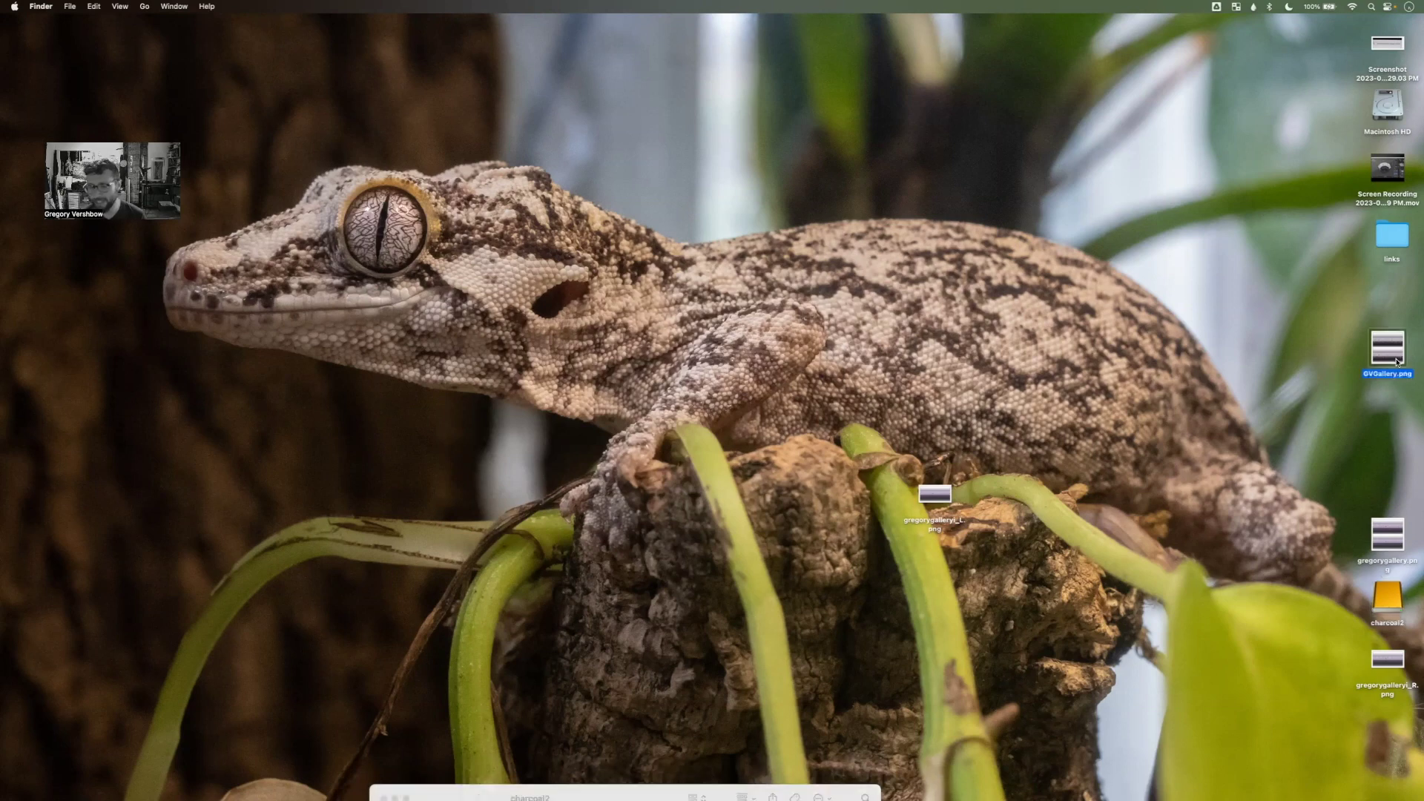
{"action": "key", "text": "space"}
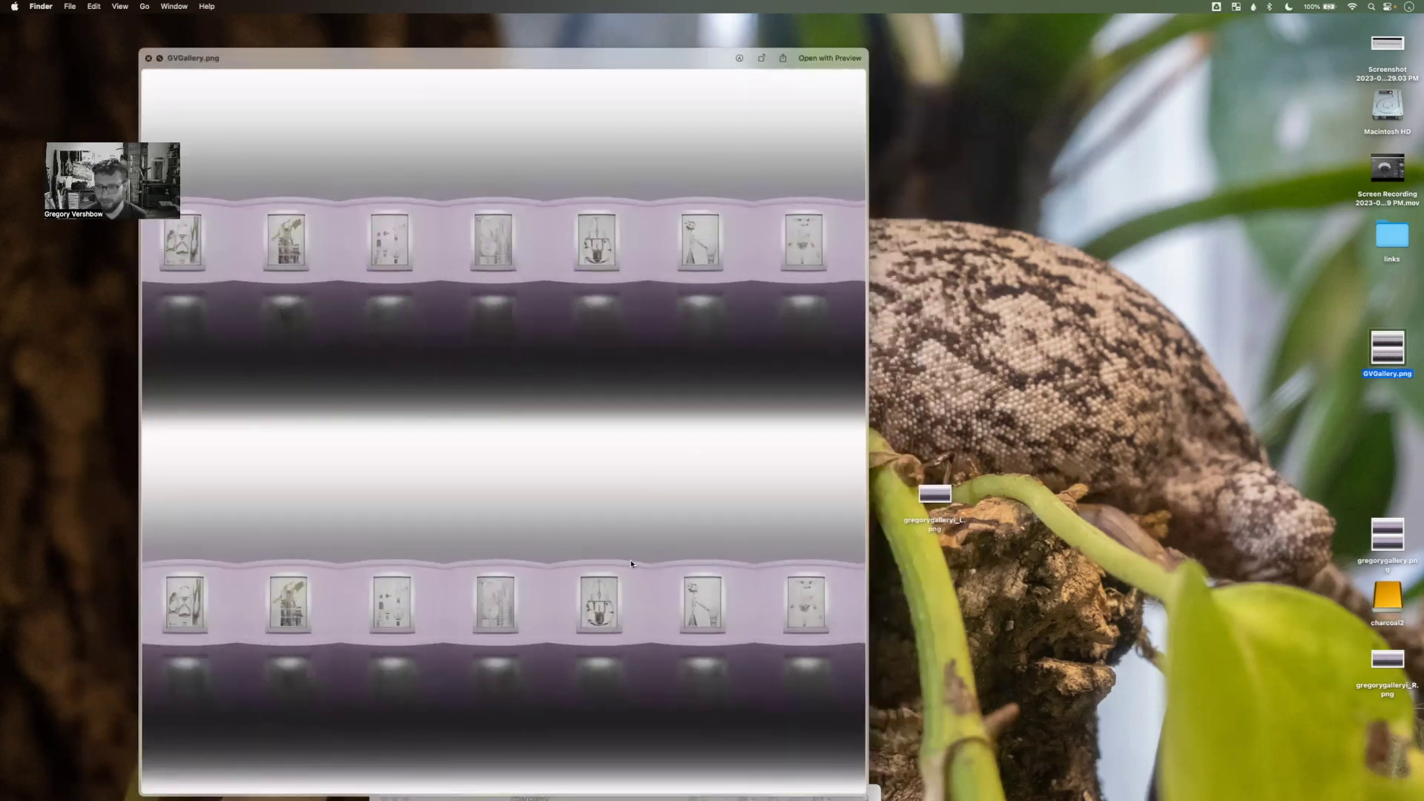
{"action": "left_click", "coordinate": [830, 58]}
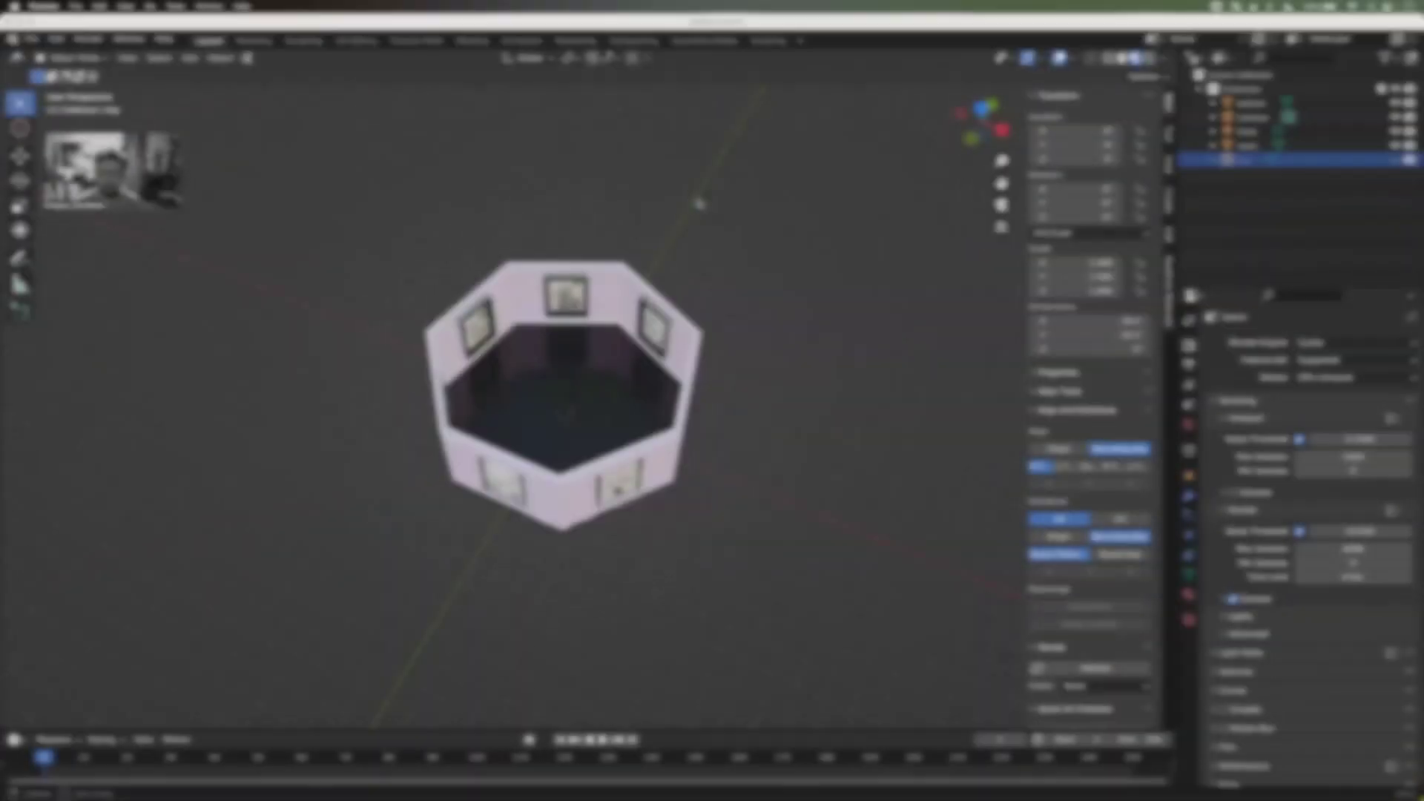
Step: Switch to Blender and examine the octagonal gallery model from several sides
{"action": "middle_click_drag", "start_coordinate": [741, 264], "coordinate": [744, 256]}
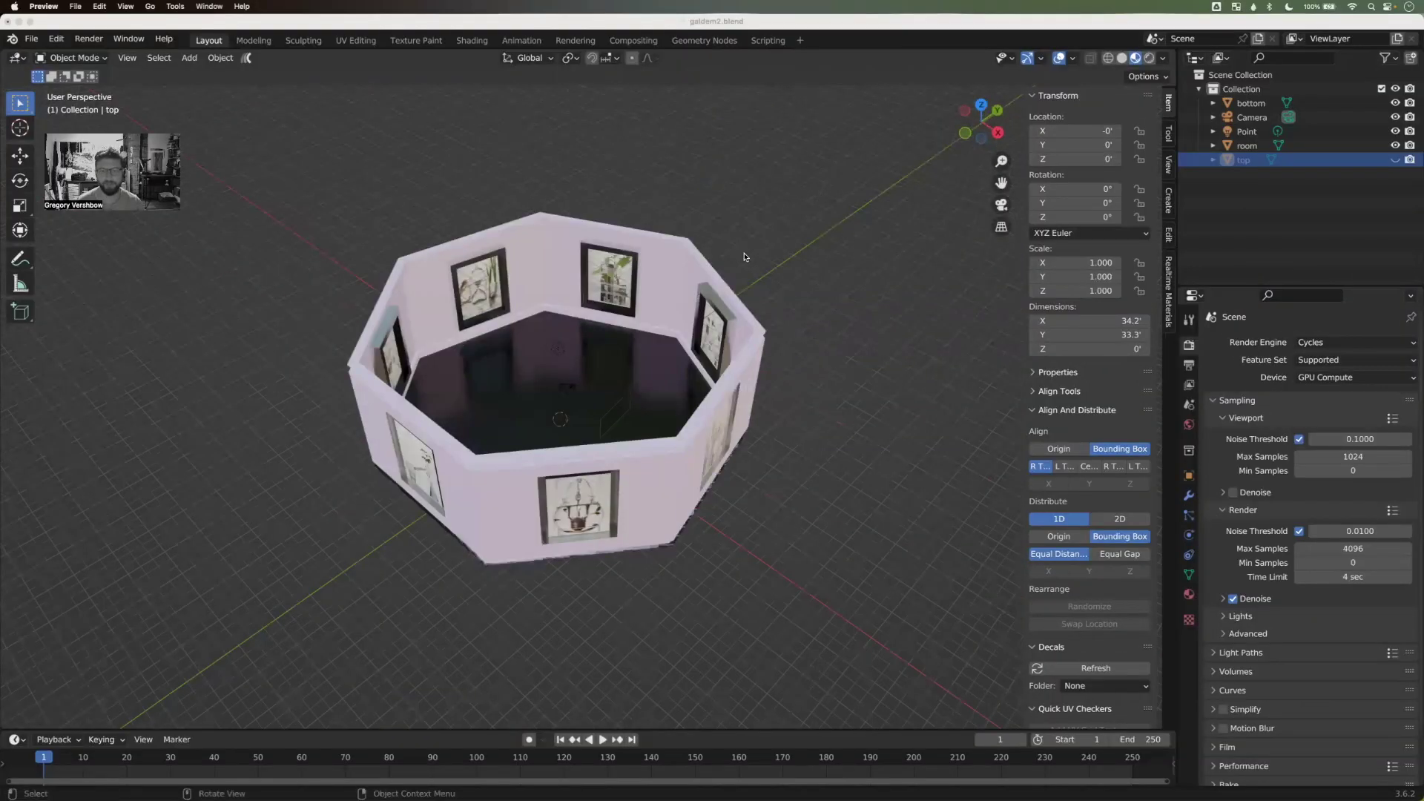
{"action": "middle_click_drag", "start_coordinate": [694, 232], "coordinate": [612, 251]}
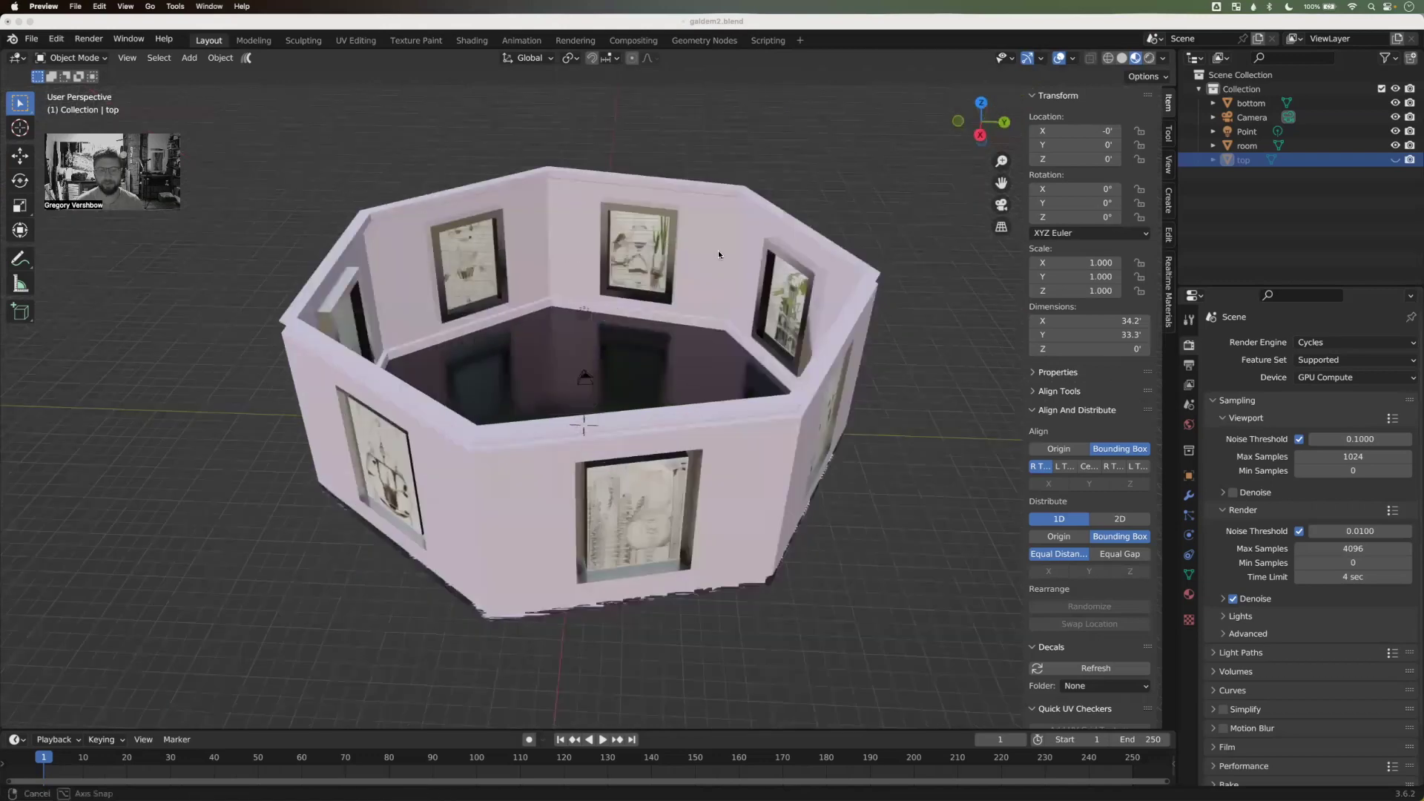
{"action": "middle_click_drag", "start_coordinate": [848, 261], "coordinate": [670, 267]}
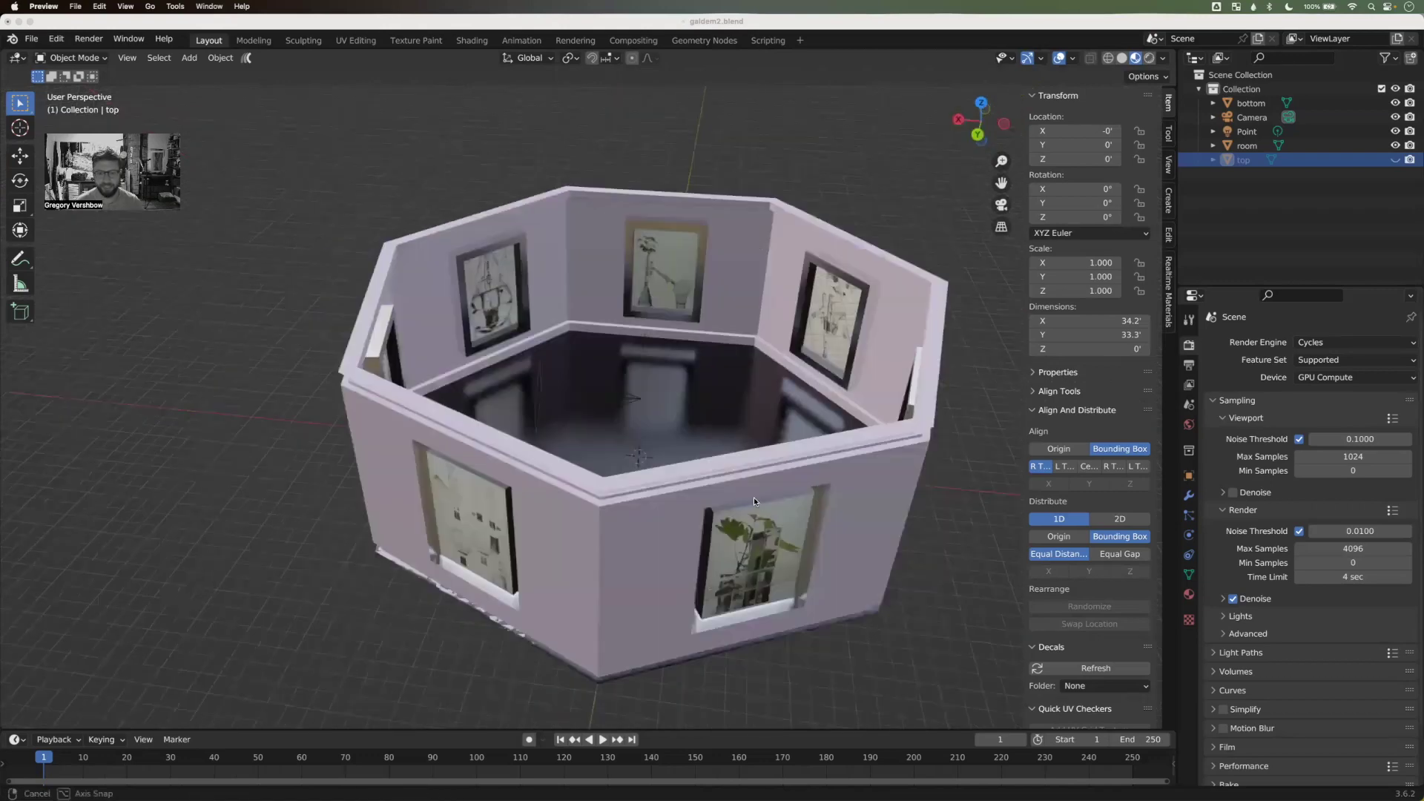
{"action": "middle_click_drag", "start_coordinate": [753, 501], "coordinate": [735, 495]}
{"action": "middle_click_drag", "start_coordinate": [640, 500], "coordinate": [640, 500]}
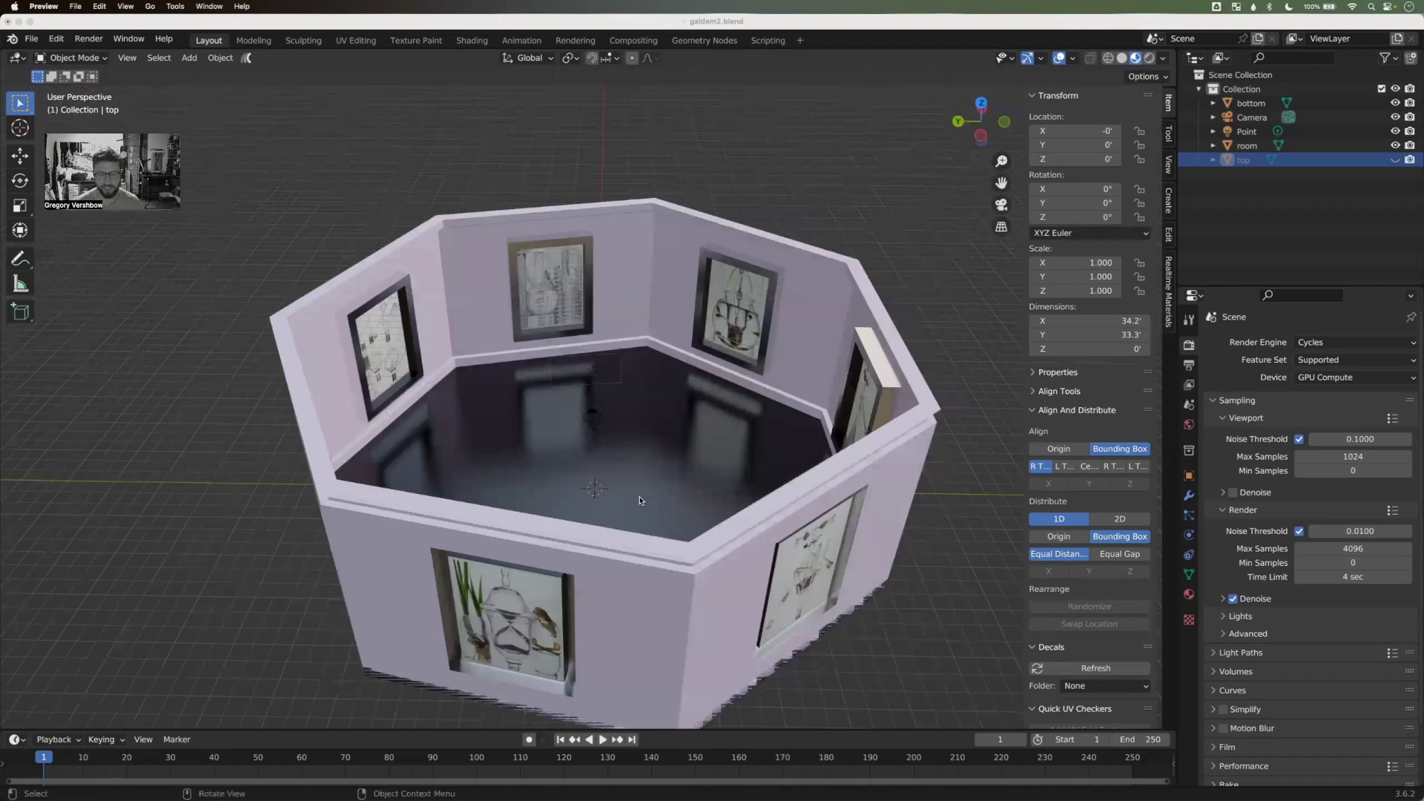
{"action": "scroll", "coordinate": [639, 501], "scroll_direction": "down", "scroll_amount": 5}
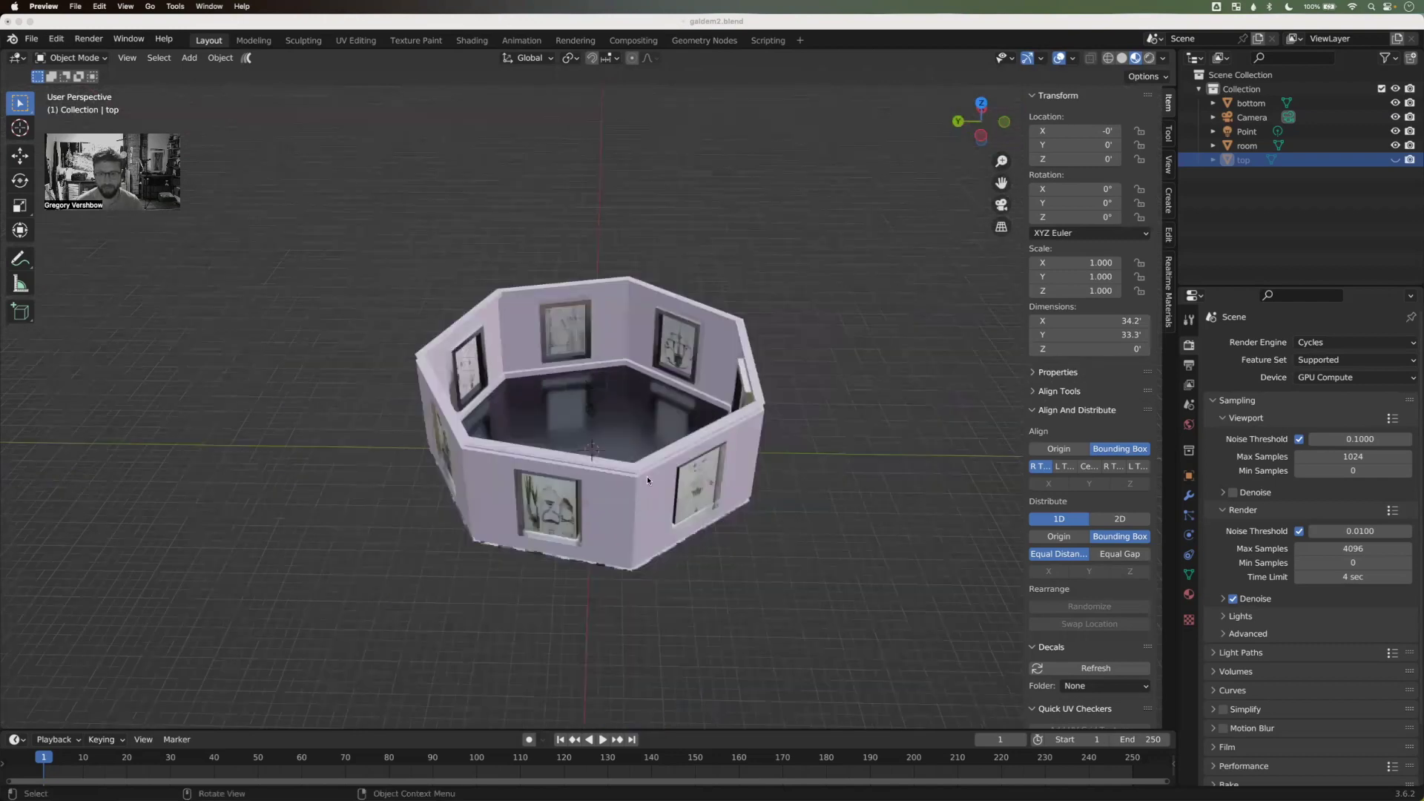
{"action": "scroll", "coordinate": [635, 487], "scroll_direction": "up", "scroll_amount": 1}
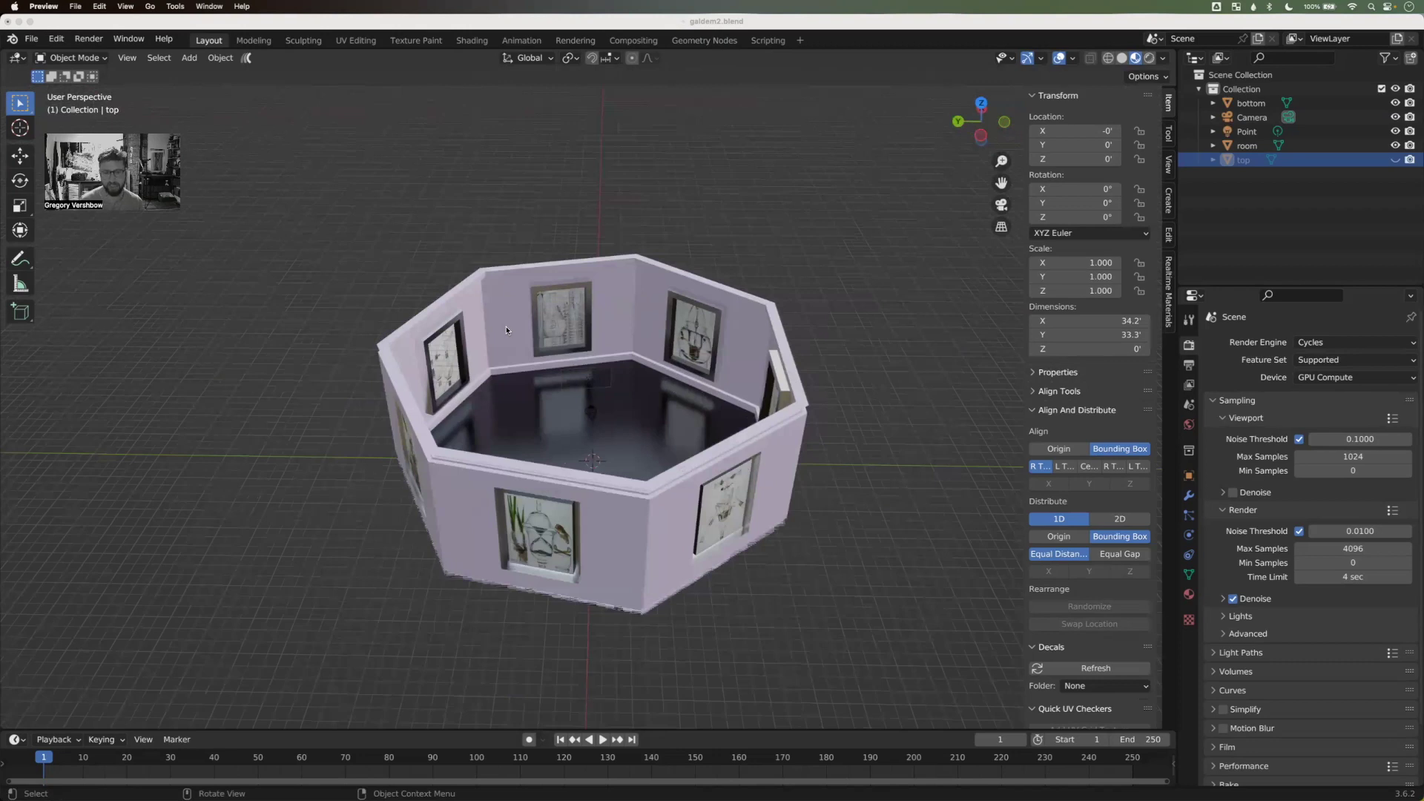
Step: Pack all external resources into the gallery's blend file and save the file
{"action": "left_click", "coordinate": [202, 184]}
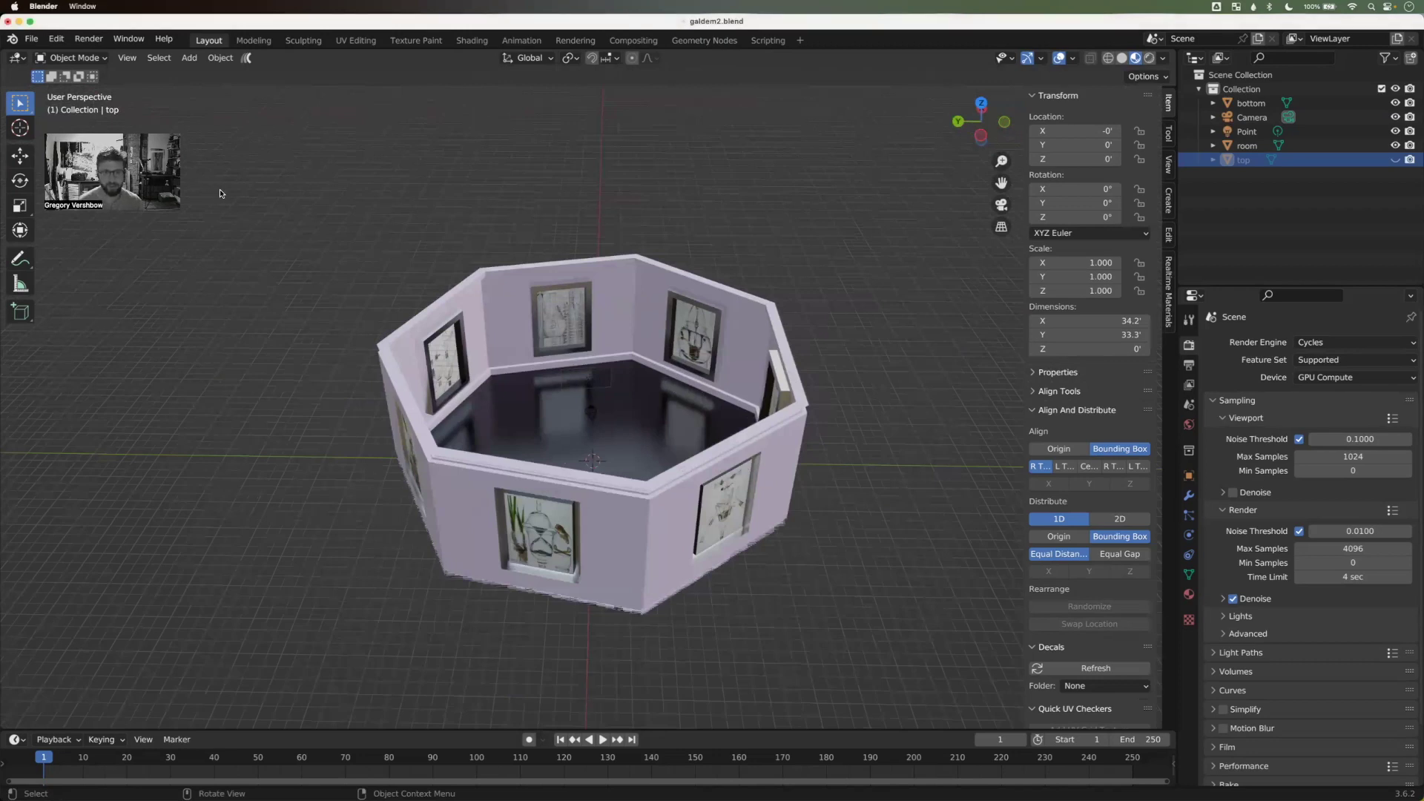
{"action": "key", "text": "F3"}
{"action": "type", "text": "pack"}
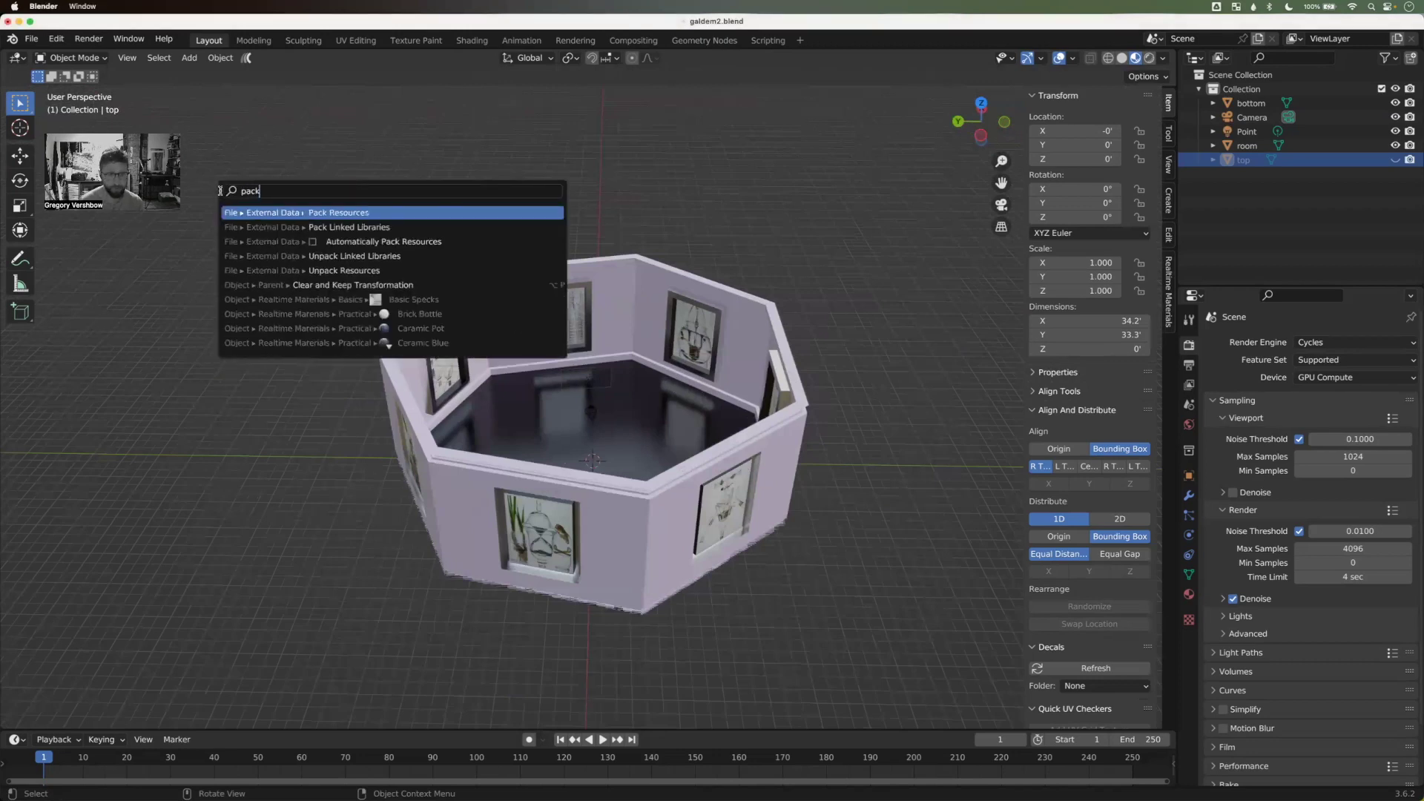
{"action": "left_click", "coordinate": [350, 214]}
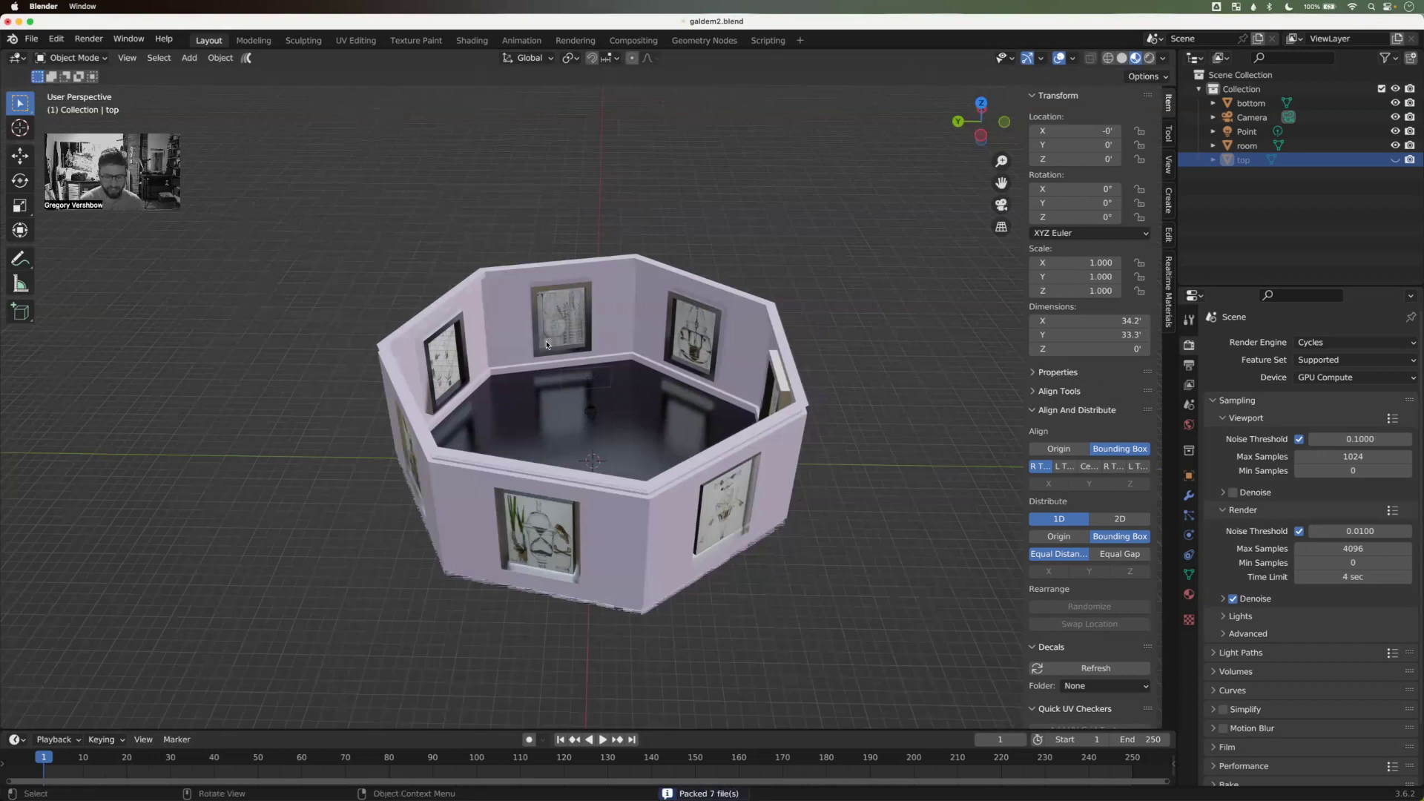
{"action": "key", "text": "super+s"}
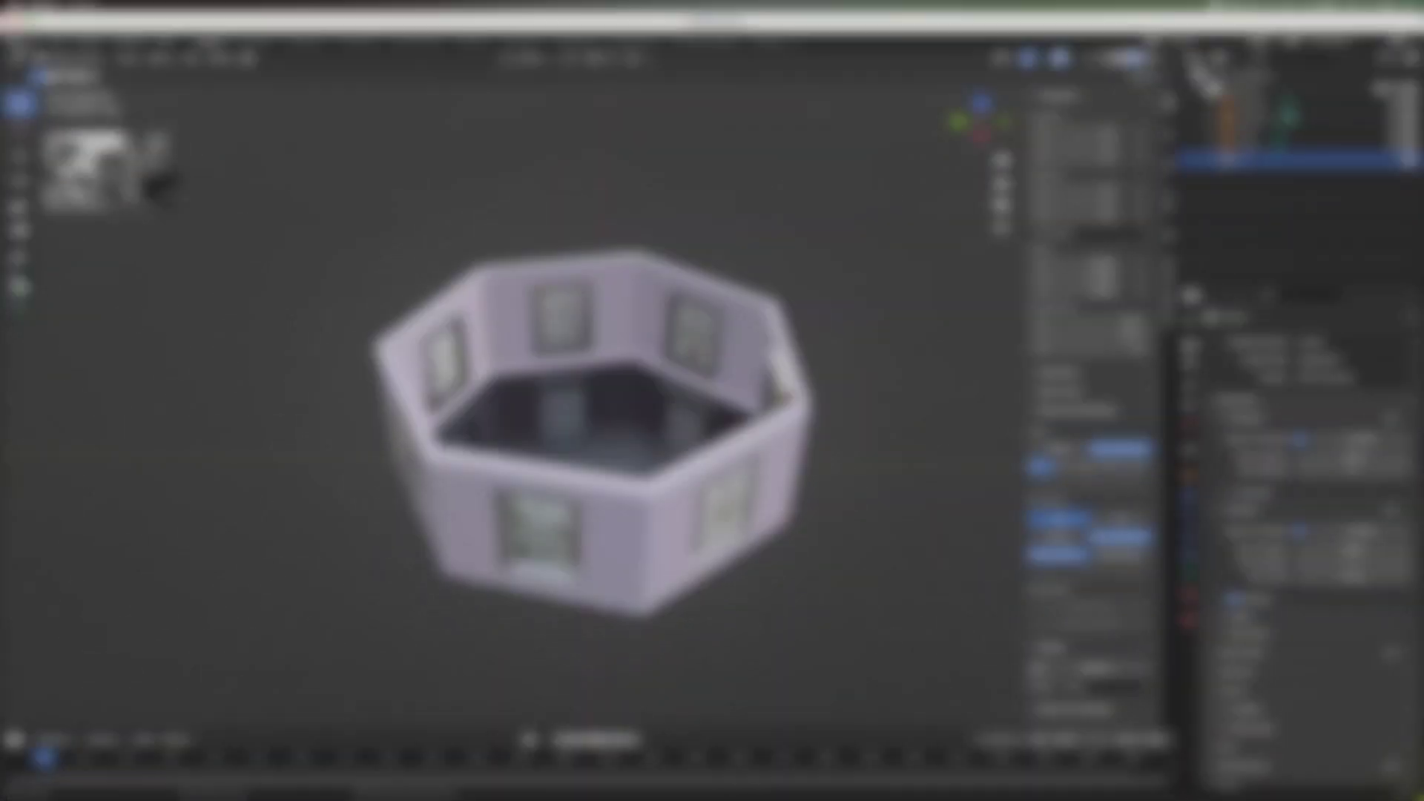
Step: Start a new General file and delete all of its default objects
{"action": "left_click", "coordinate": [29, 40]}
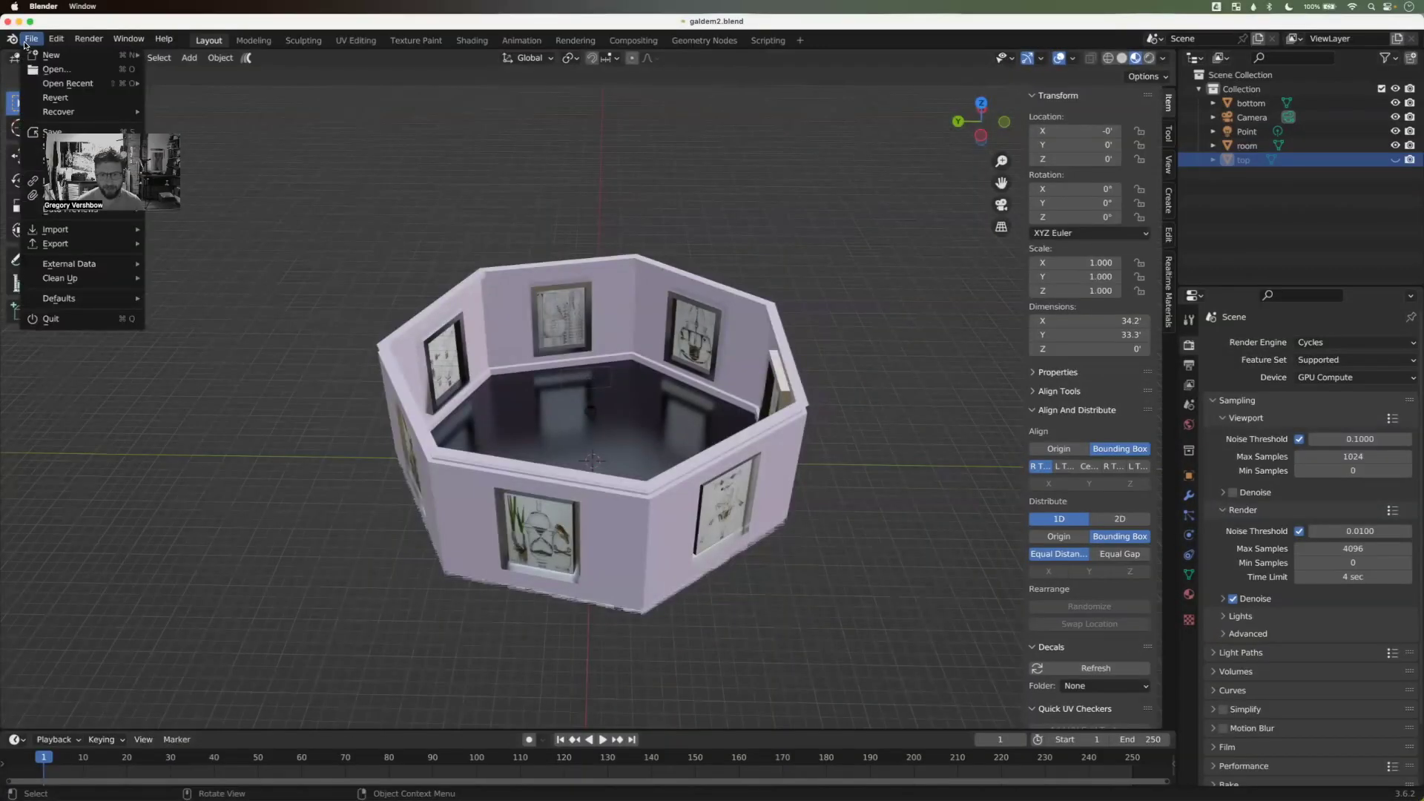
{"action": "mouse_move", "coordinate": [52, 55]}
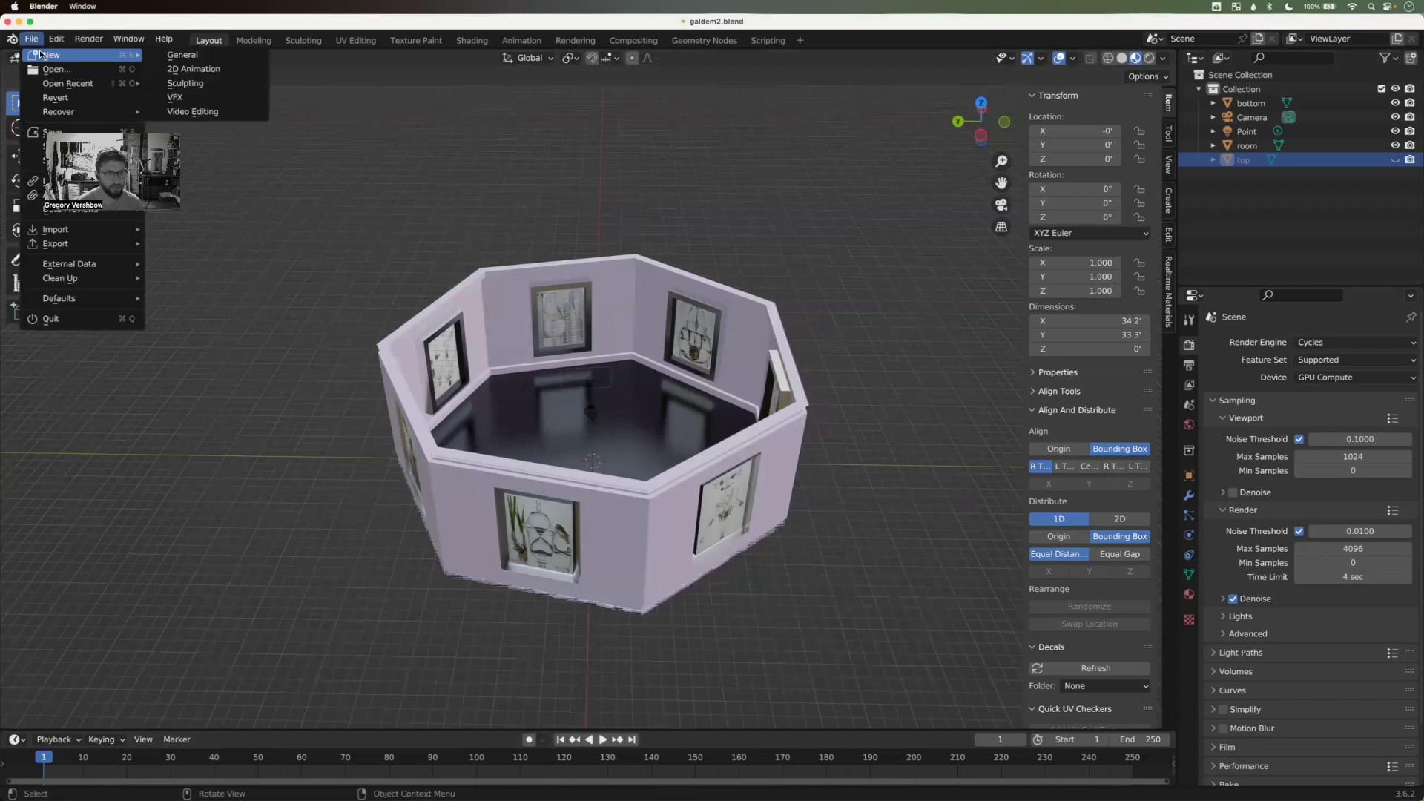
{"action": "left_click", "coordinate": [224, 59]}
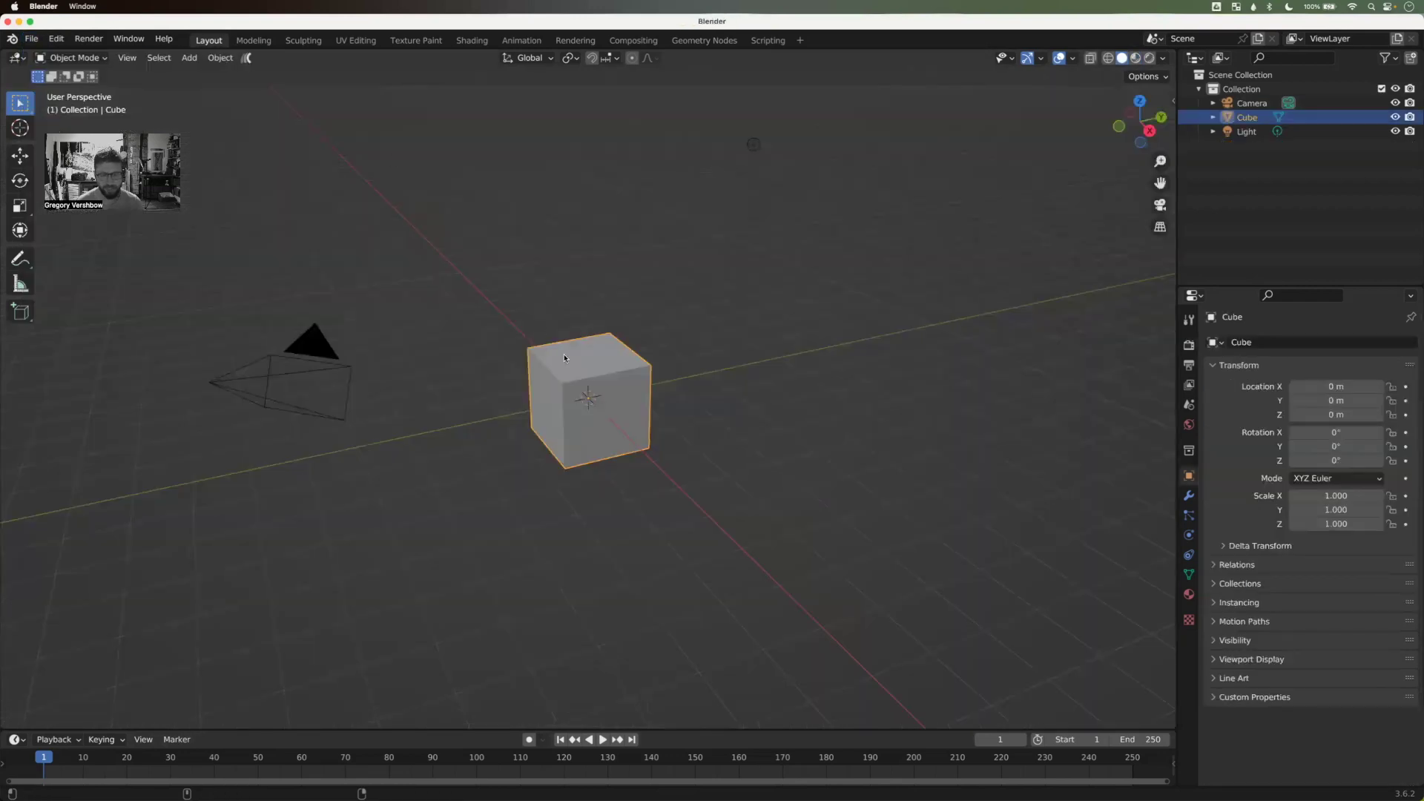
{"action": "key", "text": "a"}
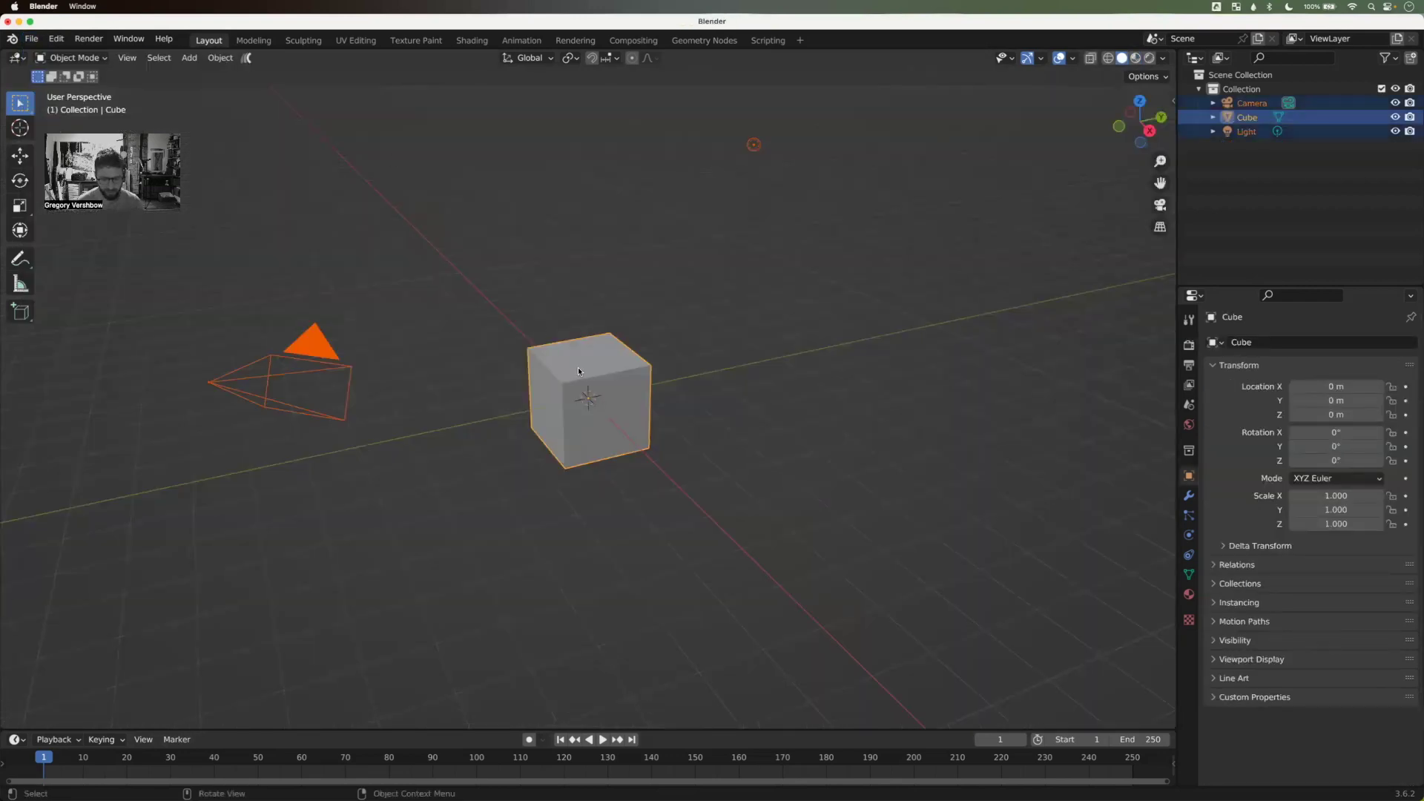
{"action": "key", "text": "x"}
{"action": "left_click", "coordinate": [579, 369]}
{"action": "key", "text": "ctrl+a"}
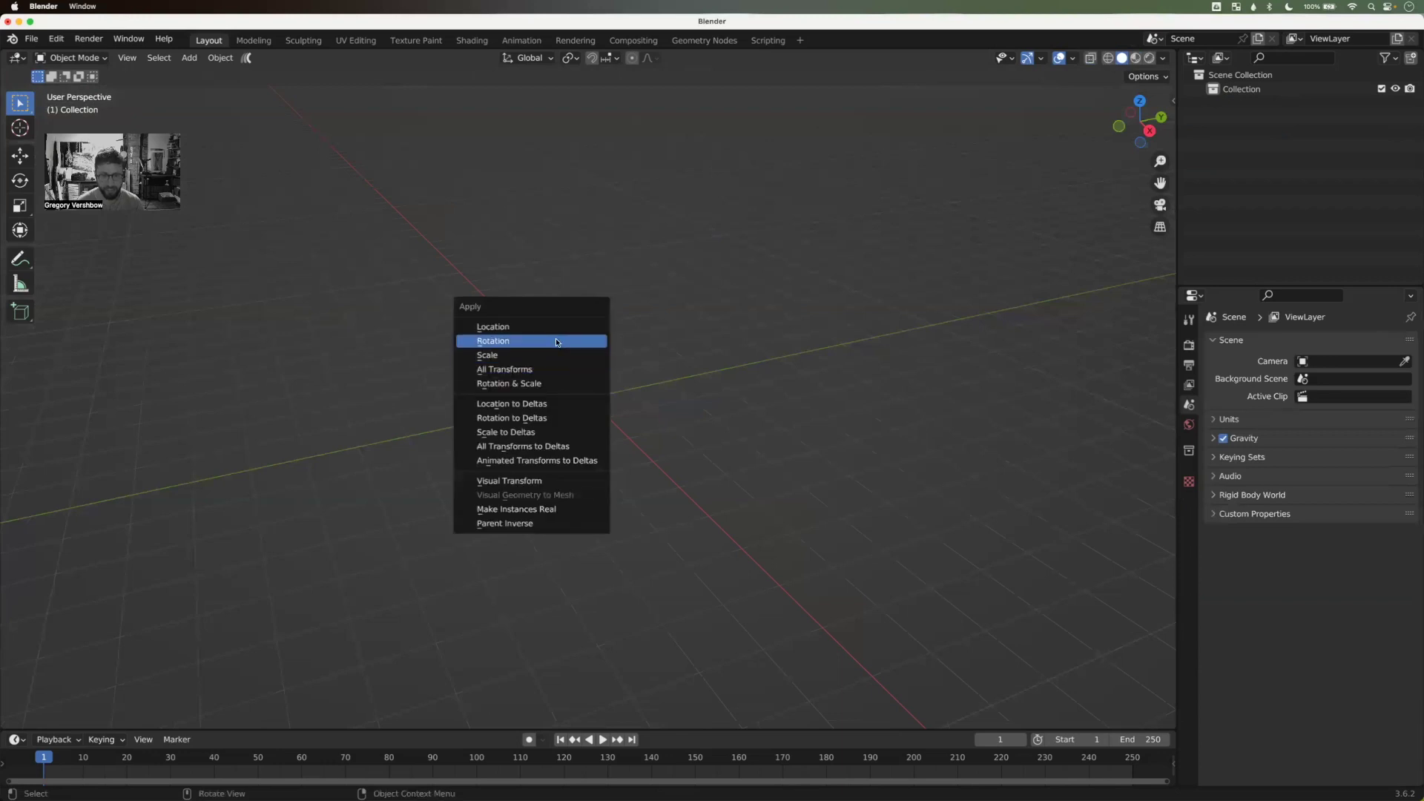
Step: Add a UV sphere to the empty scene and create a new material for it
{"action": "key", "text": "shift+a"}
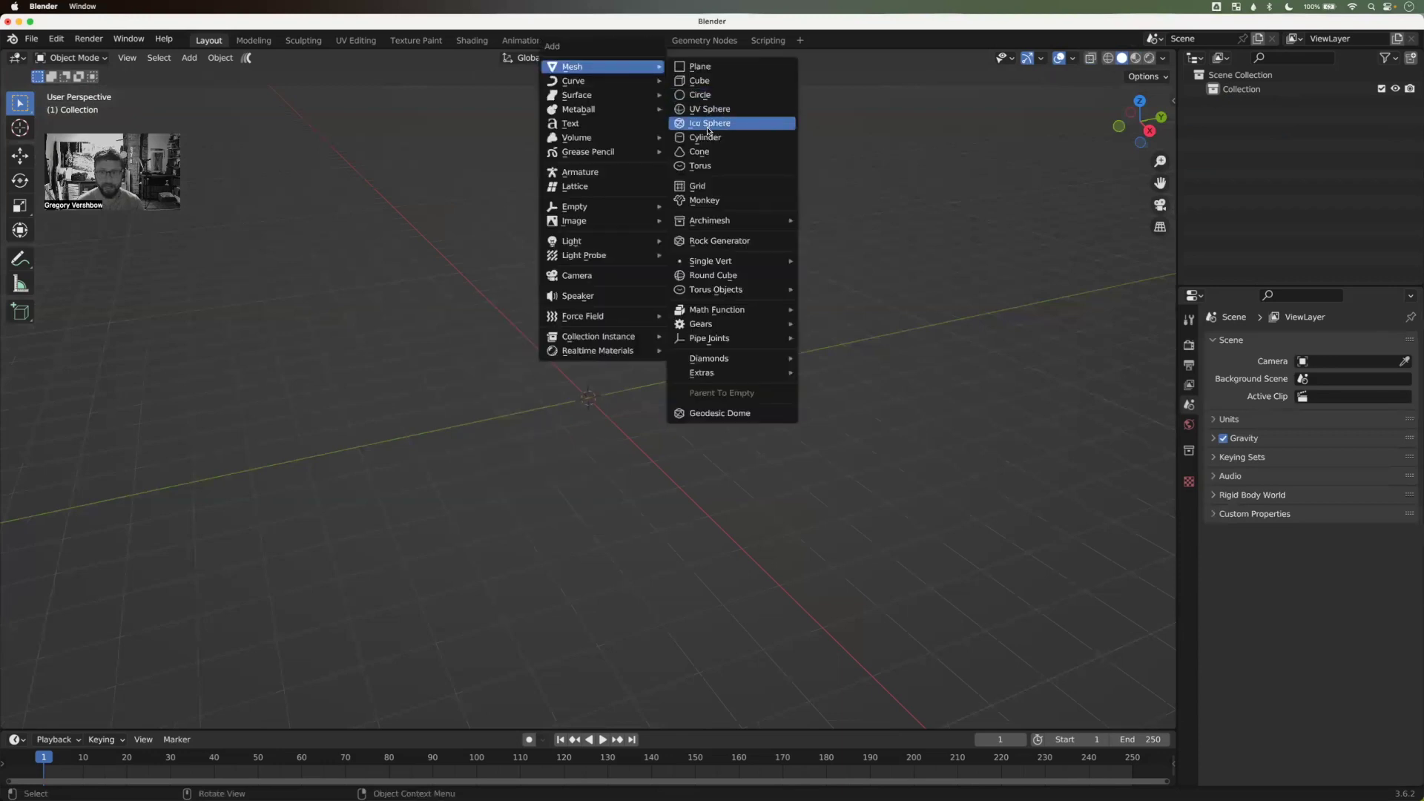
{"action": "left_click", "coordinate": [699, 108]}
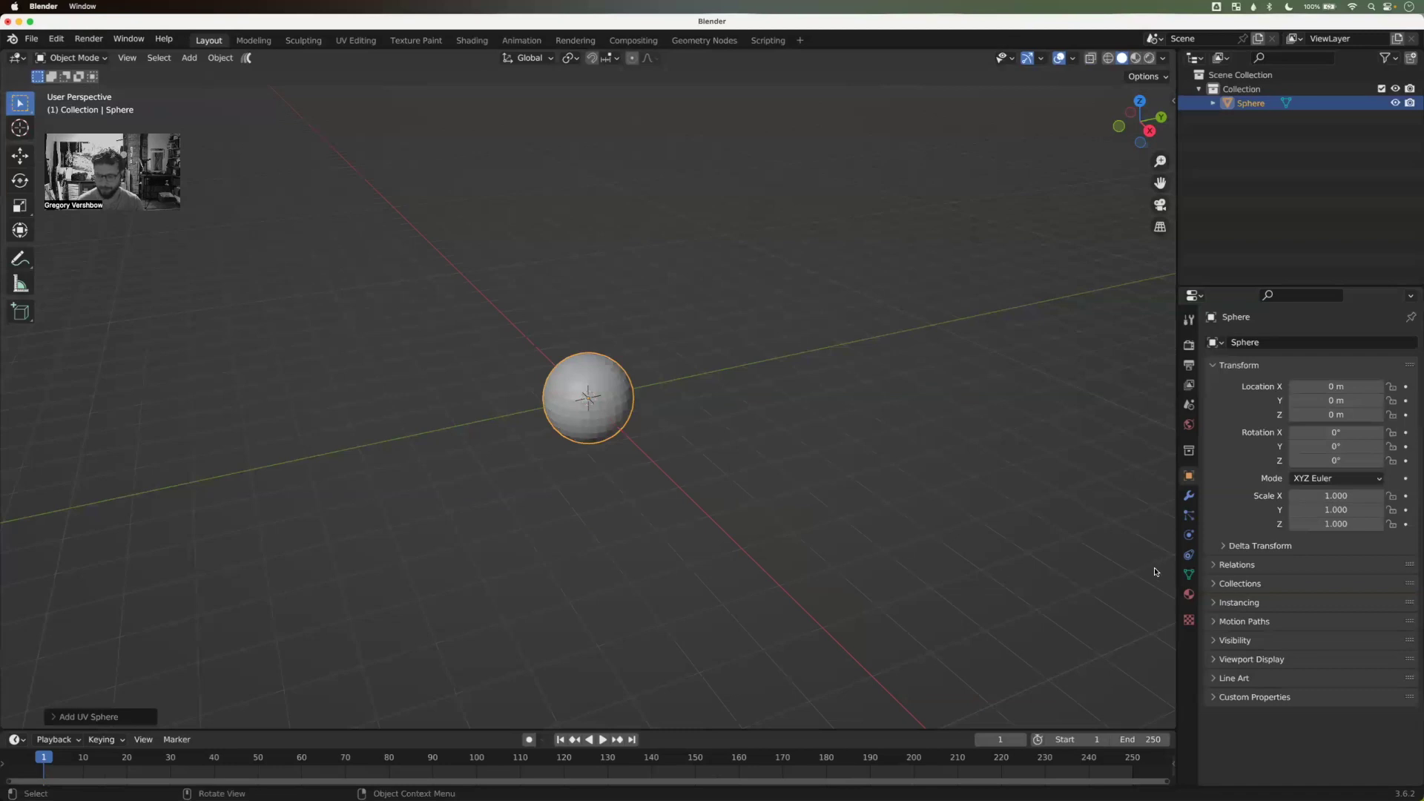
{"action": "left_click", "coordinate": [1189, 595]}
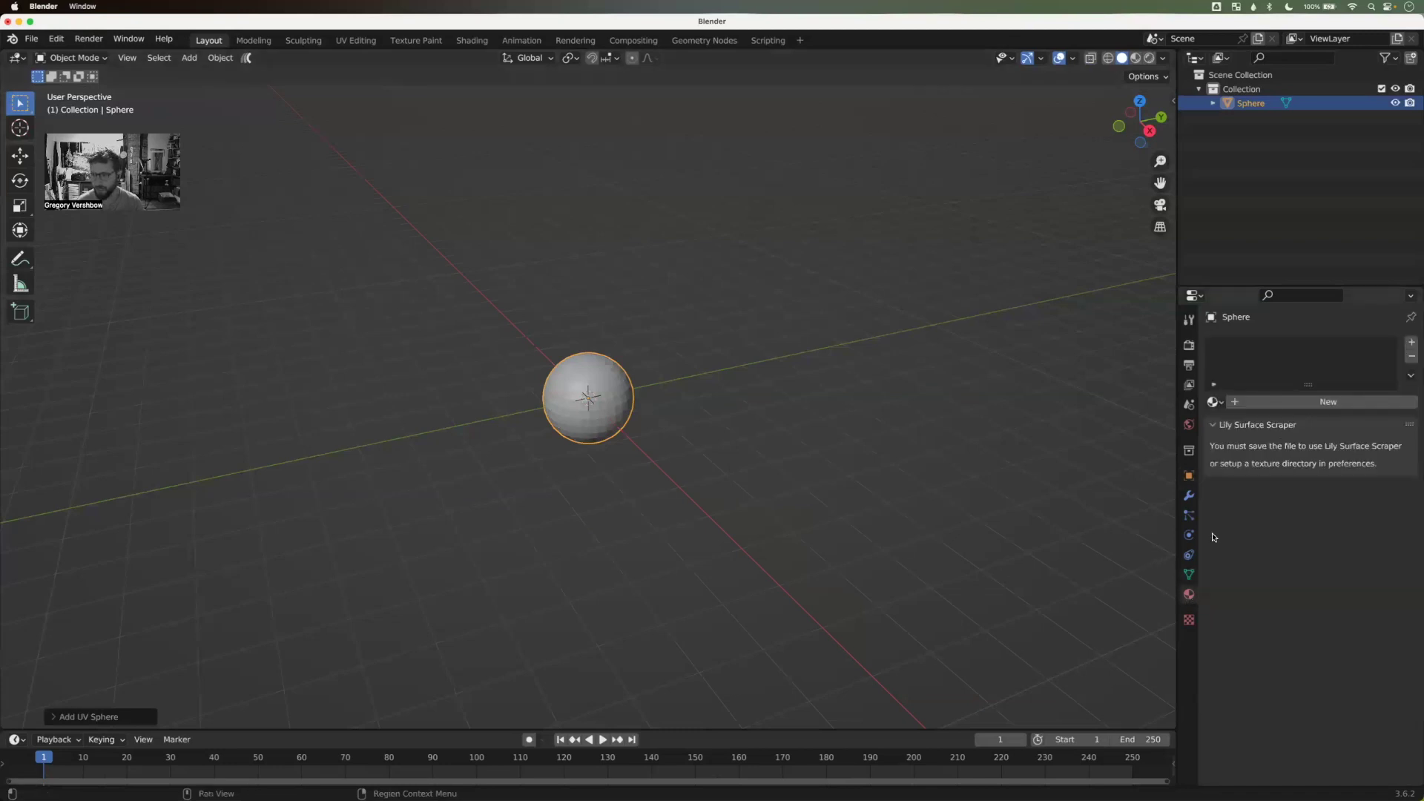
{"action": "left_click", "coordinate": [1311, 403]}
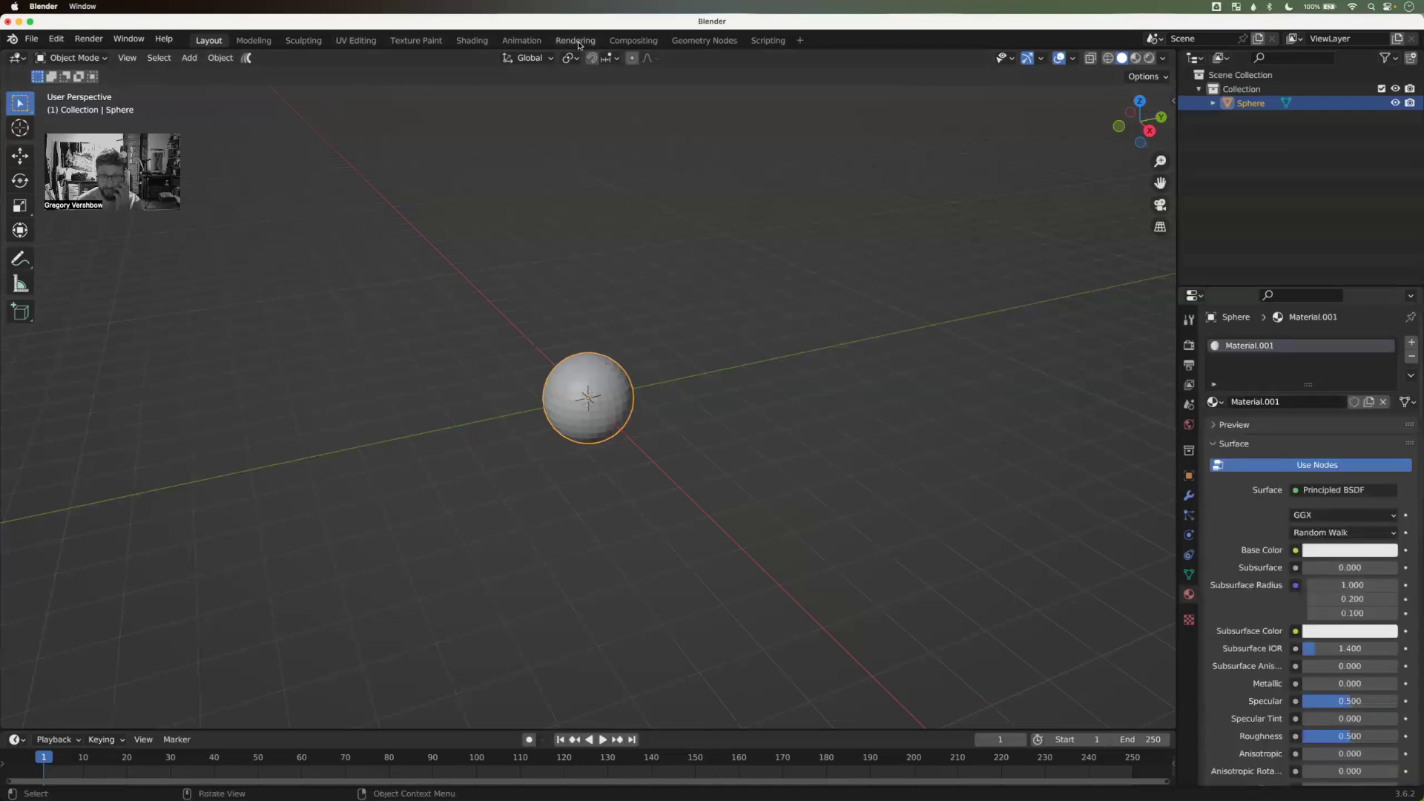
Step: Switch to the Shading workspace so the sphere's material nodes can be edited
{"action": "left_click", "coordinate": [480, 43]}
{"action": "scroll", "coordinate": [723, 640], "scroll_direction": "down", "scroll_amount": 5}
{"action": "scroll", "coordinate": [723, 640], "scroll_direction": "down", "scroll_amount": 2}
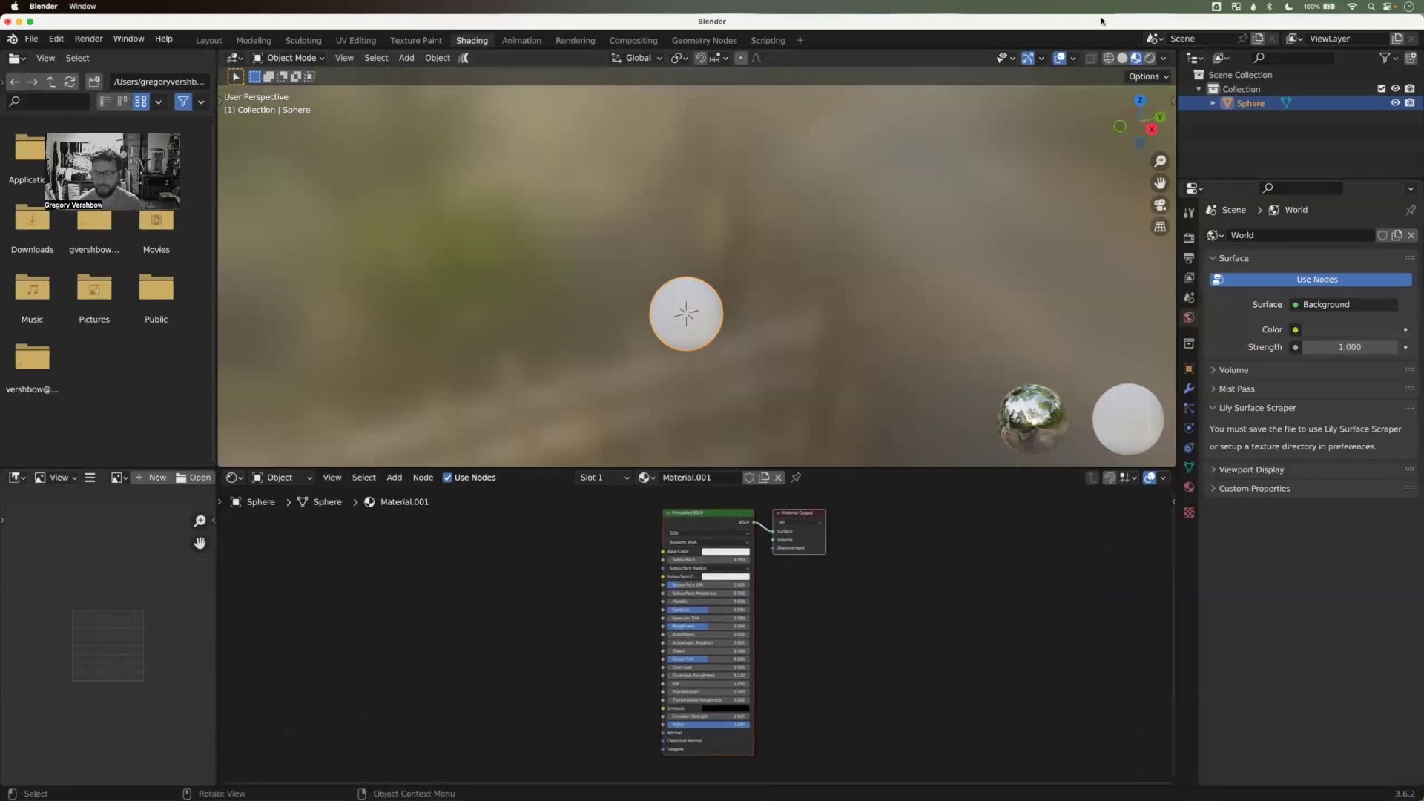
Step: Switch to Finder, go to the Desktop folder and preview the stacked stereo image GVGallery.png
{"action": "mouse_move", "coordinate": [717, 793]}
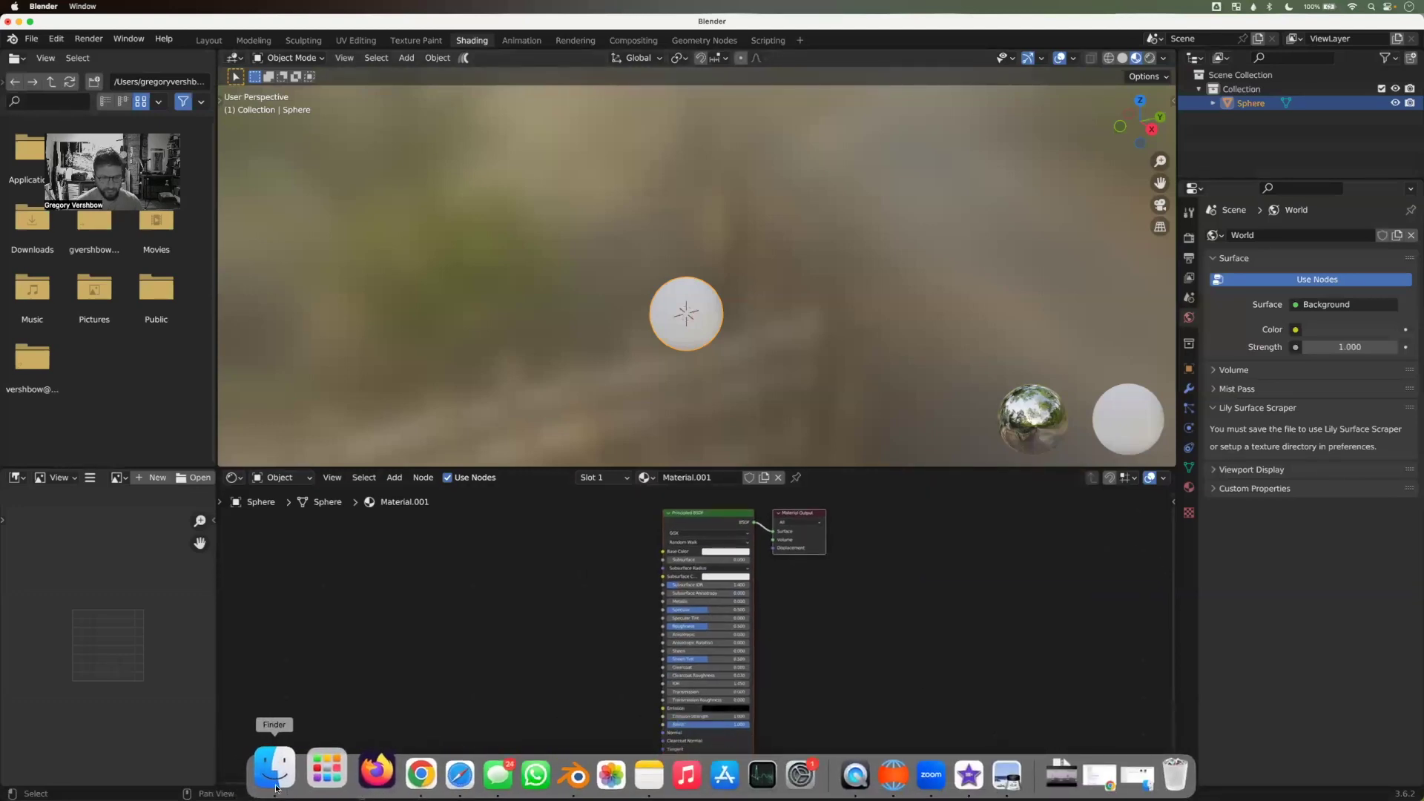
{"action": "left_click", "coordinate": [278, 781]}
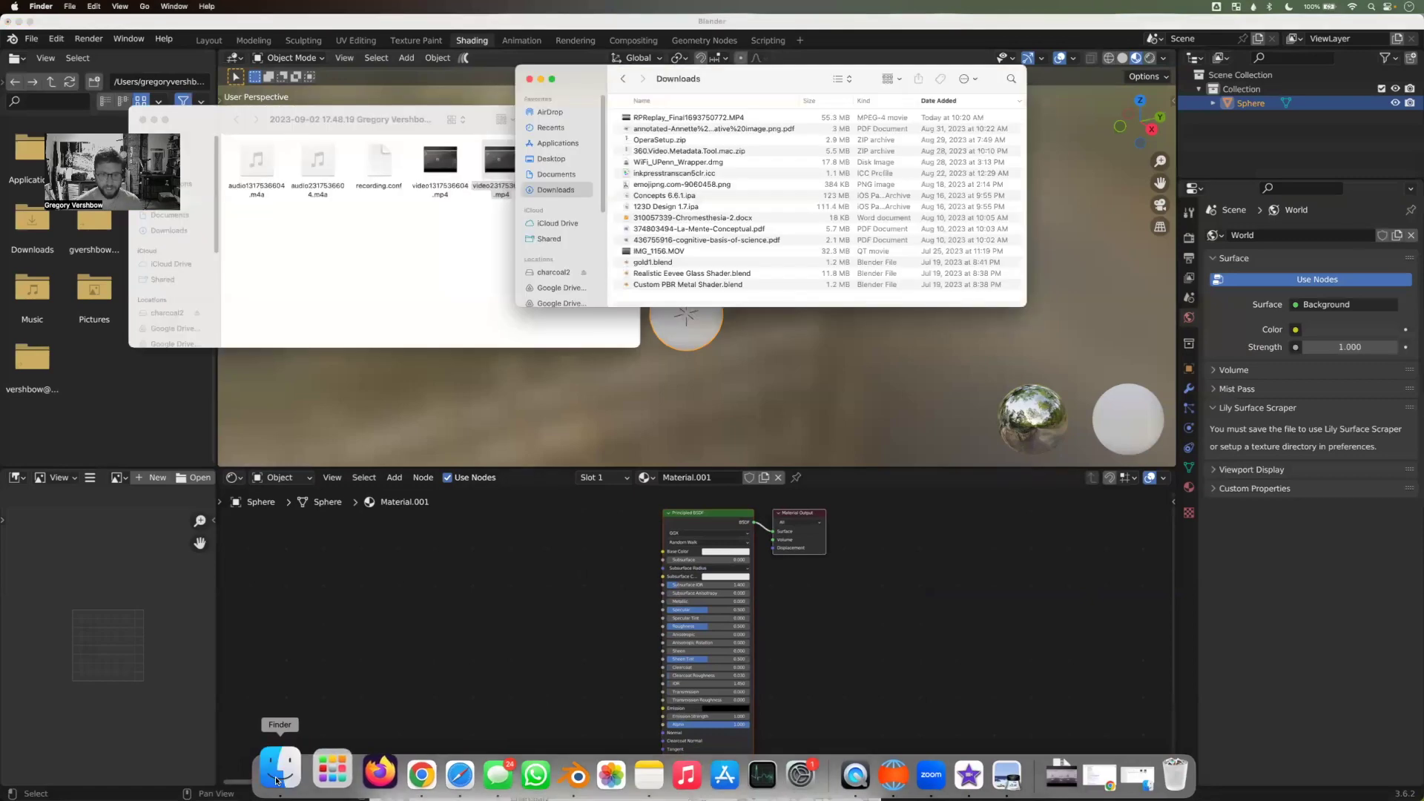
{"action": "left_click", "coordinate": [349, 232]}
{"action": "left_click", "coordinate": [166, 199]}
{"action": "left_click", "coordinate": [571, 153]}
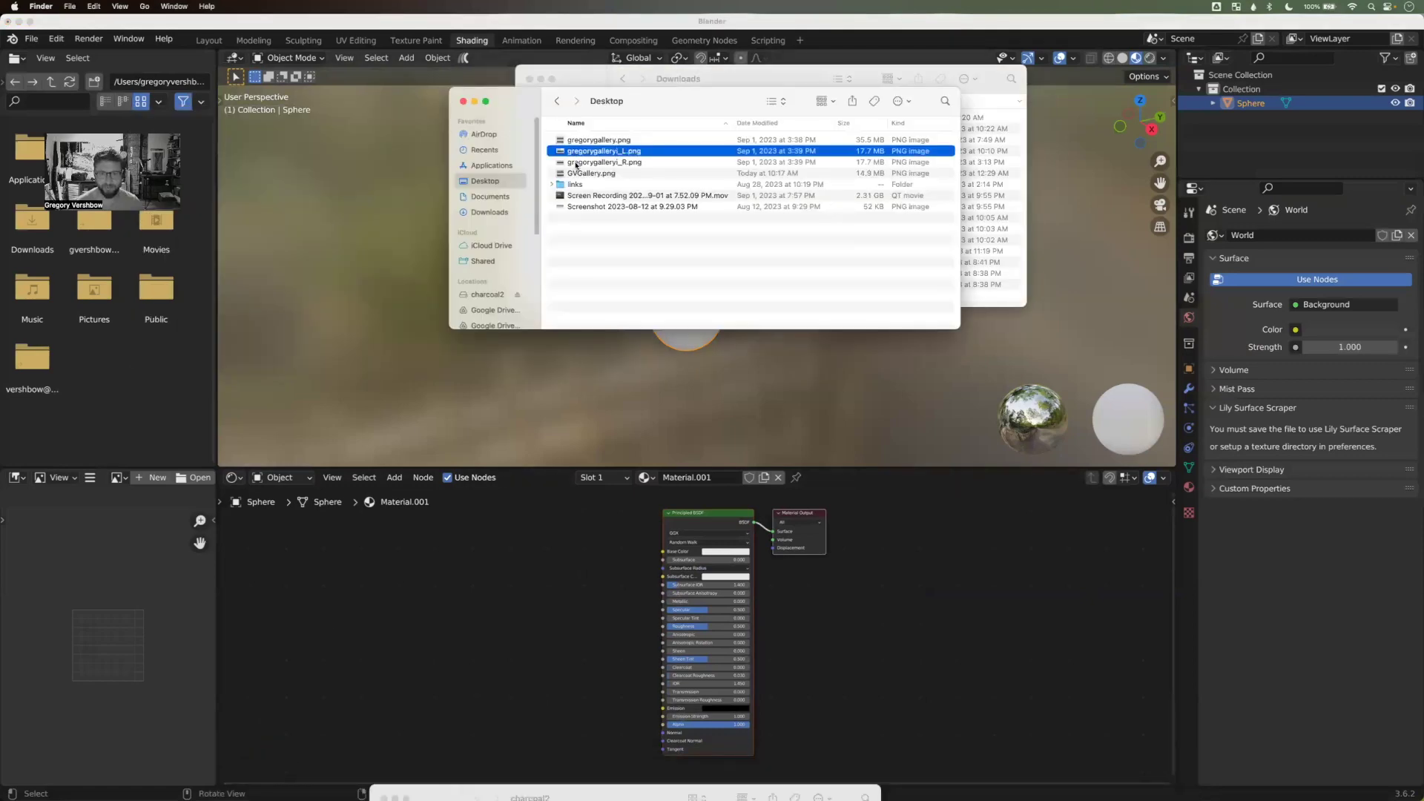
{"action": "left_click", "coordinate": [593, 173]}
{"action": "key", "text": "space"}
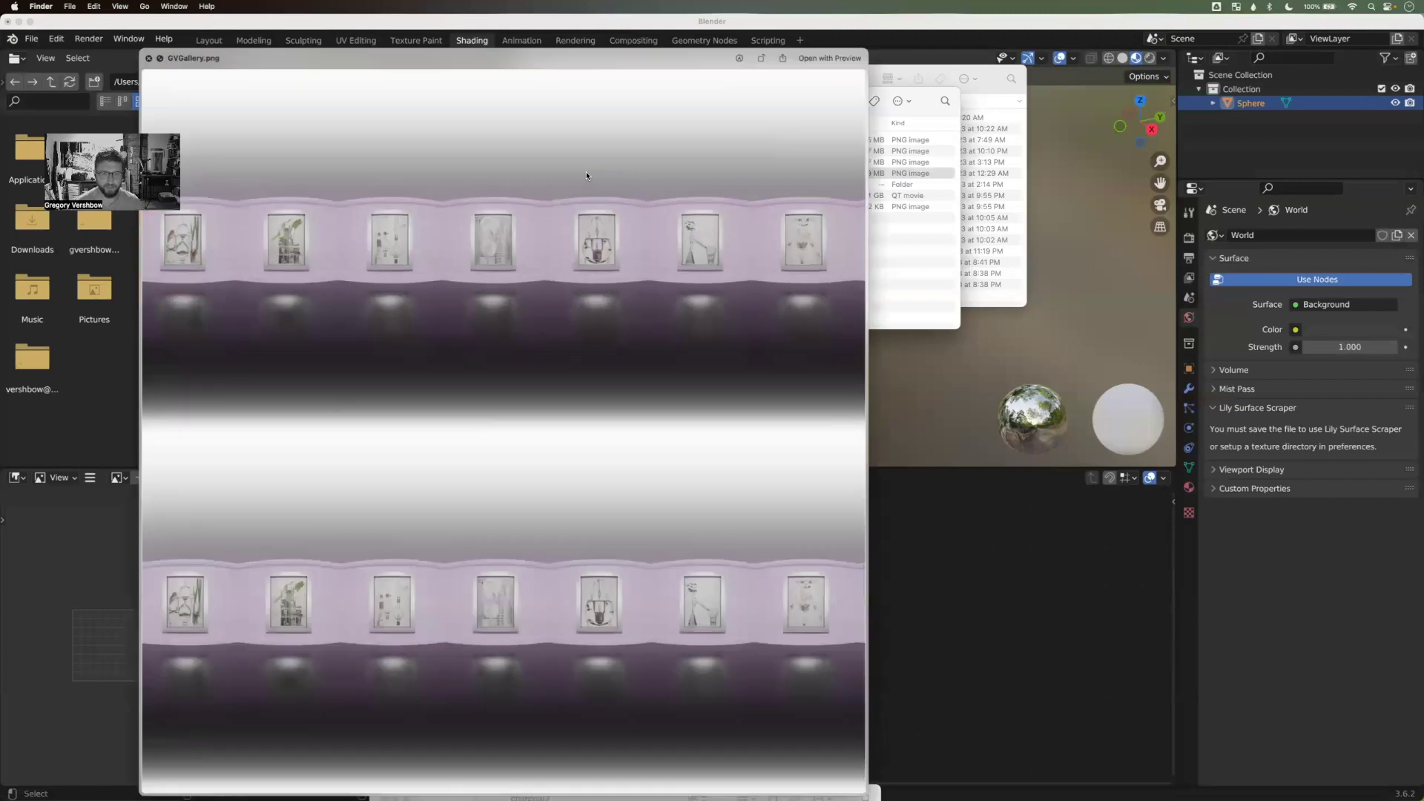
{"action": "key", "text": "space"}
Step: Add the gallery panorama PNG ending in _R as an image texture and connect its Color output to the Principled BSDF's Base Color
{"action": "left_click", "coordinate": [591, 164]}
{"action": "key", "text": "space"}
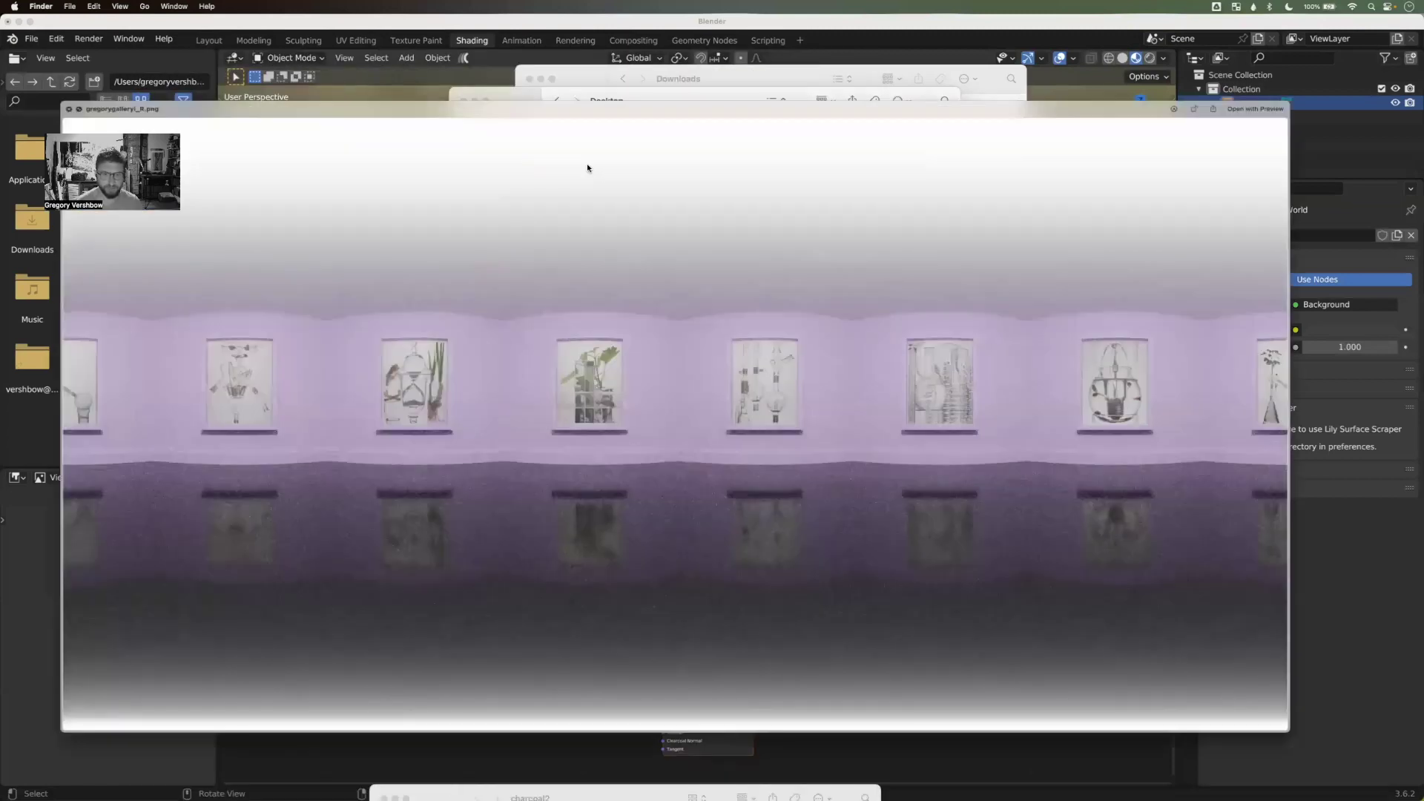
{"action": "key", "text": "space"}
{"action": "left_click_drag", "start_coordinate": [591, 163], "coordinate": [446, 623]}
{"action": "left_click", "coordinate": [588, 591]}
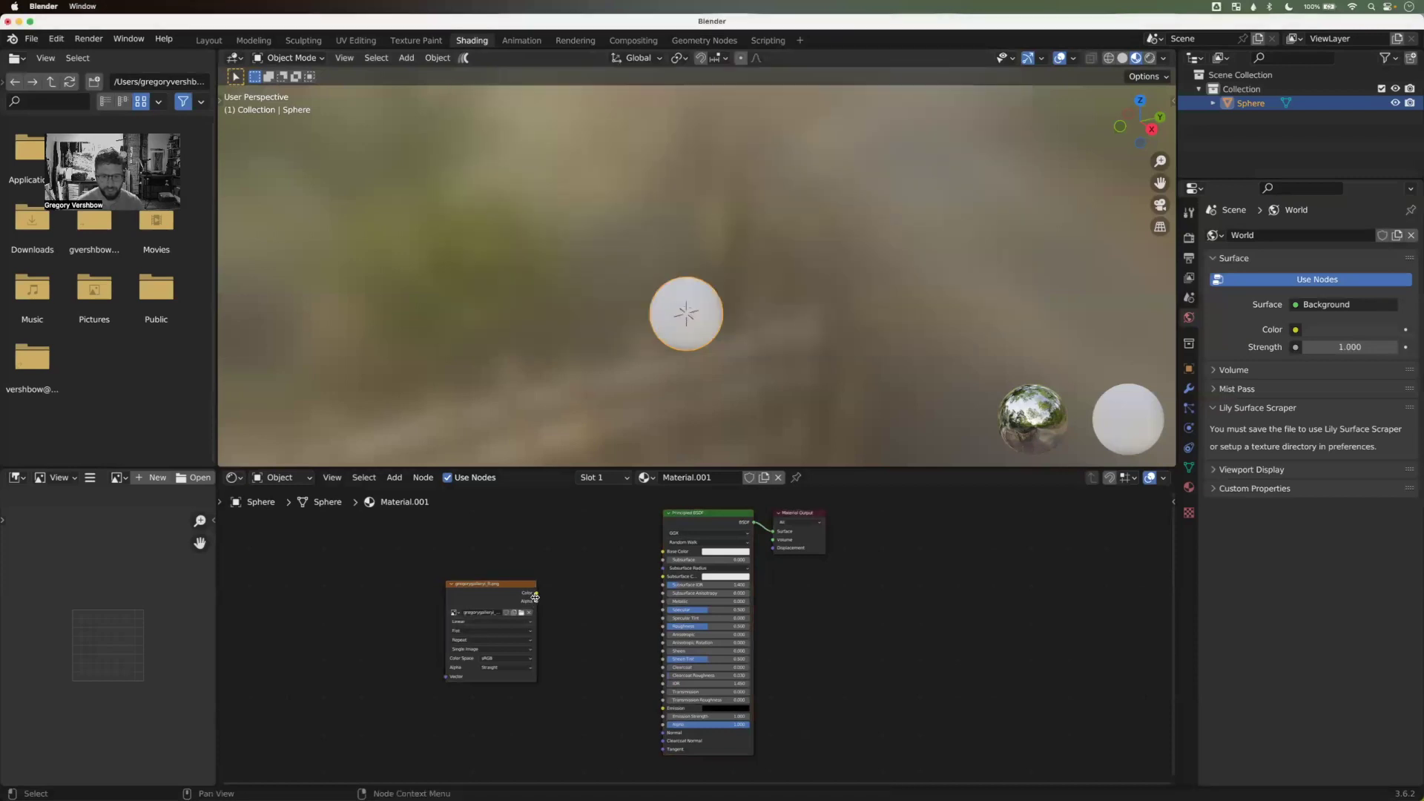
{"action": "left_click_drag", "start_coordinate": [536, 593], "coordinate": [662, 551]}
Step: Apply smooth shading to the textured sphere
{"action": "middle_click_drag", "start_coordinate": [717, 371], "coordinate": [668, 318]}
{"action": "scroll", "coordinate": [719, 318], "scroll_direction": "down", "scroll_amount": 1}
{"action": "scroll", "coordinate": [719, 319], "scroll_direction": "up", "scroll_amount": 5}
{"action": "right_click", "coordinate": [654, 355]}
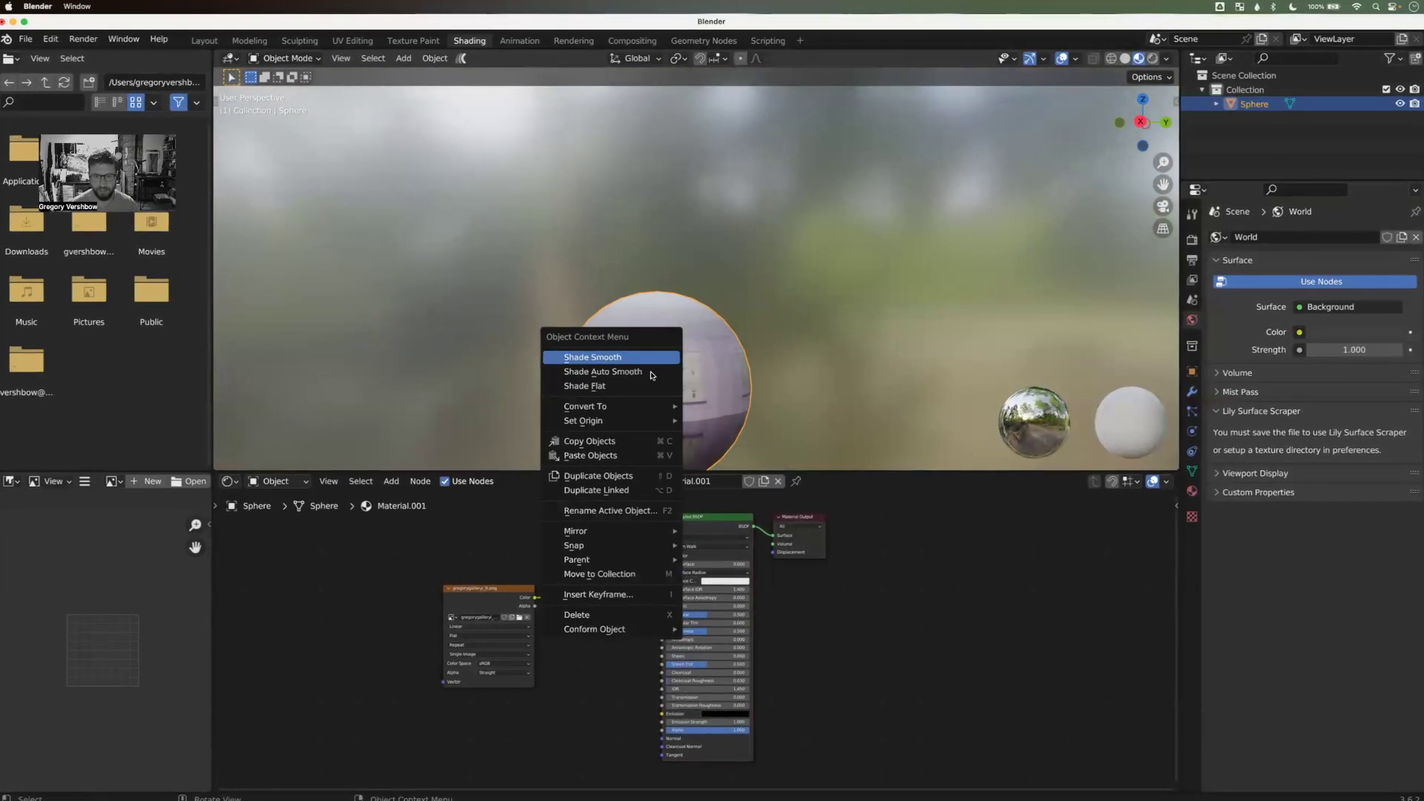
{"action": "left_click", "coordinate": [653, 357]}
Step: Examine the panorama mapped onto the sphere from outside and from inside, looking around at the pictures on the walls
{"action": "scroll", "coordinate": [718, 385], "scroll_direction": "up", "scroll_amount": 2}
{"action": "scroll", "coordinate": [755, 391], "scroll_direction": "down", "scroll_amount": 5}
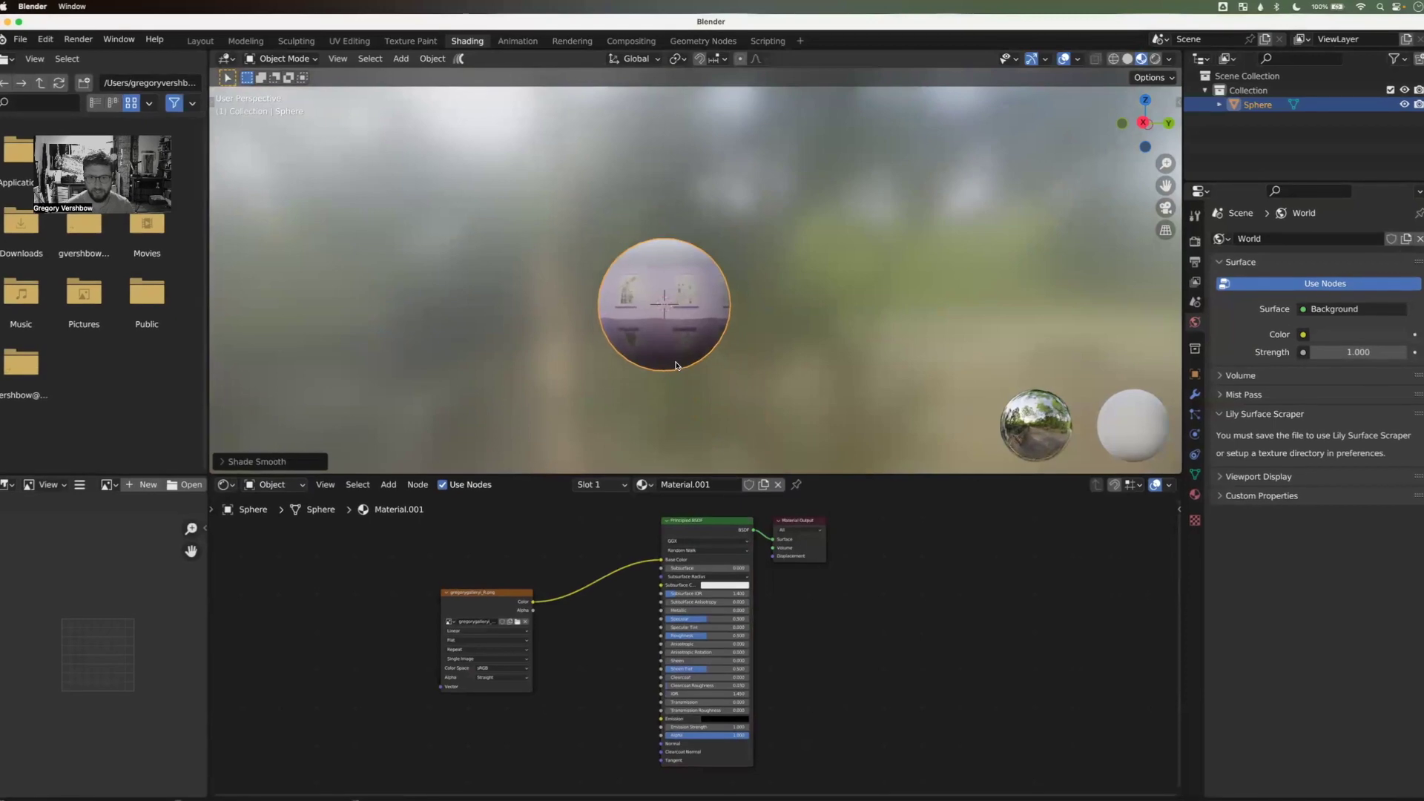
{"action": "scroll", "coordinate": [676, 363], "scroll_direction": "up", "scroll_amount": 2}
{"action": "left_click_drag", "start_coordinate": [676, 362], "coordinate": [796, 359]}
{"action": "left_click", "coordinate": [687, 322]}
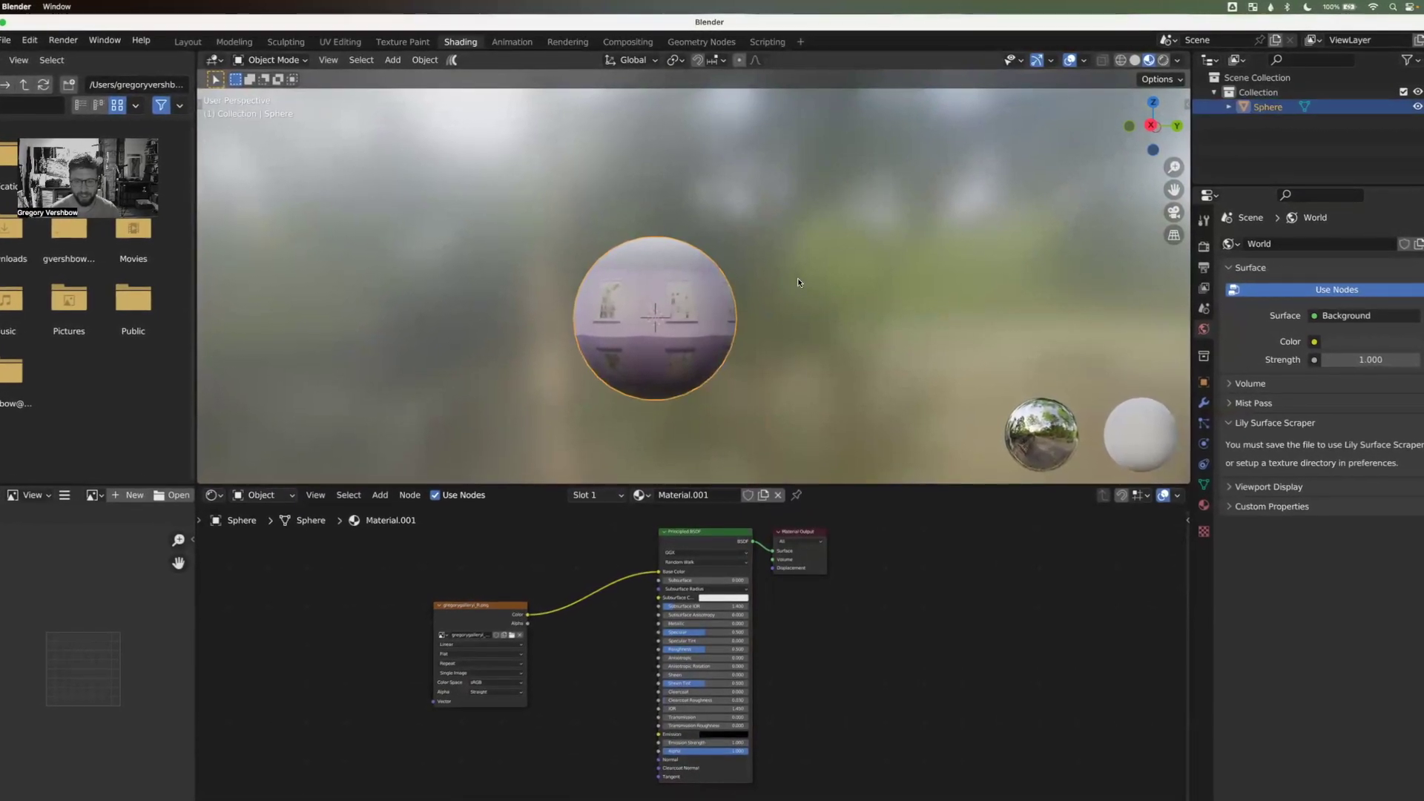
{"action": "middle_click_drag", "start_coordinate": [844, 297], "coordinate": [758, 120]}
{"action": "scroll", "coordinate": [686, 336], "scroll_direction": "down", "scroll_amount": 7}
{"action": "scroll", "coordinate": [682, 336], "scroll_direction": "up", "scroll_amount": 14}
{"action": "scroll", "coordinate": [678, 279], "scroll_direction": "down", "scroll_amount": 1}
{"action": "scroll", "coordinate": [675, 282], "scroll_direction": "up", "scroll_amount": 8}
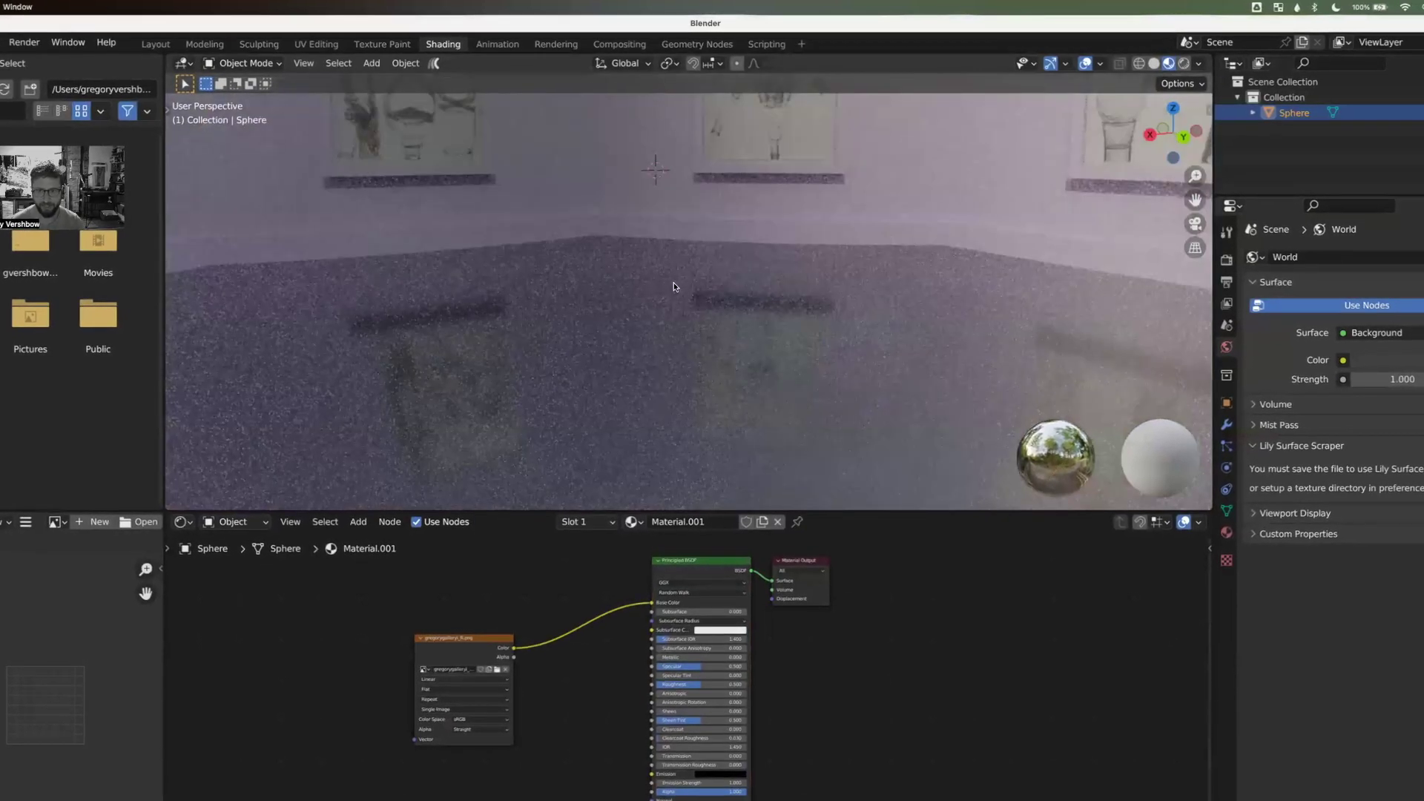
{"action": "middle_click_drag", "start_coordinate": [673, 285], "coordinate": [688, 382], "text": "shift"}
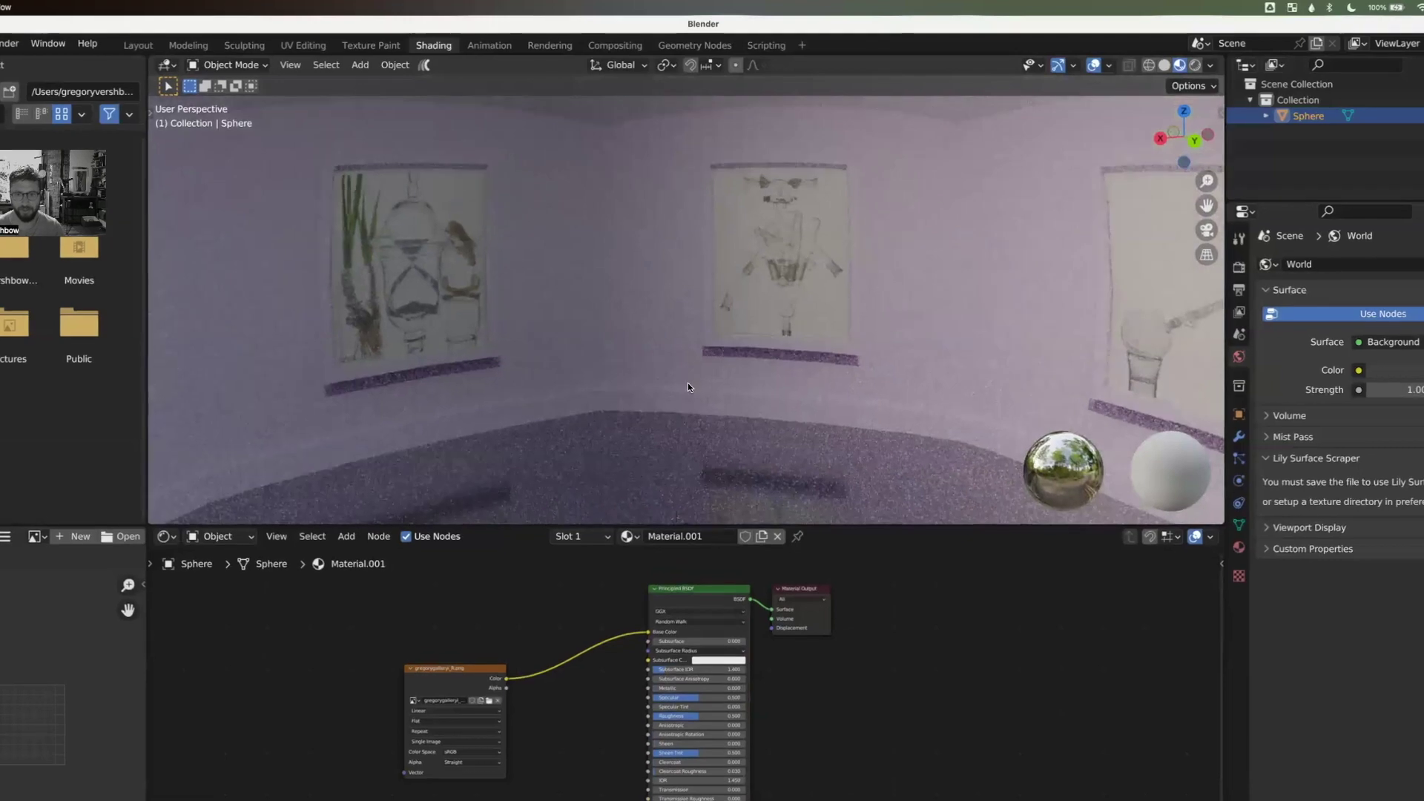
{"action": "scroll", "coordinate": [687, 383], "scroll_direction": "up", "scroll_amount": 2}
{"action": "mouse_move", "coordinate": [665, 344]}
{"action": "middle_mouse_down"}
{"action": "mouse_move", "coordinate": [510, 343]}
{"action": "mouse_move", "coordinate": [474, 371]}
{"action": "mouse_move", "coordinate": [622, 417]}
{"action": "mouse_move", "coordinate": [749, 335]}
{"action": "mouse_move", "coordinate": [656, 327]}
{"action": "middle_mouse_up"}
{"action": "mouse_move", "coordinate": [620, 361]}
{"action": "middle_mouse_down"}
{"action": "mouse_move", "coordinate": [553, 350]}
{"action": "mouse_move", "coordinate": [617, 397]}
{"action": "mouse_move", "coordinate": [741, 385]}
{"action": "mouse_move", "coordinate": [750, 347]}
{"action": "mouse_move", "coordinate": [683, 337]}
{"action": "mouse_move", "coordinate": [665, 374]}
{"action": "mouse_move", "coordinate": [607, 376]}
{"action": "mouse_move", "coordinate": [768, 357]}
{"action": "mouse_move", "coordinate": [808, 385]}
{"action": "mouse_move", "coordinate": [792, 422]}
{"action": "mouse_move", "coordinate": [603, 429]}
{"action": "mouse_move", "coordinate": [491, 333]}
{"action": "mouse_move", "coordinate": [562, 337]}
{"action": "mouse_move", "coordinate": [621, 381]}
{"action": "mouse_move", "coordinate": [670, 363]}
{"action": "mouse_move", "coordinate": [669, 378]}
{"action": "mouse_move", "coordinate": [569, 401]}
{"action": "mouse_move", "coordinate": [642, 374]}
{"action": "middle_mouse_up"}
{"action": "scroll", "coordinate": [641, 373], "scroll_direction": "down", "scroll_amount": 10}
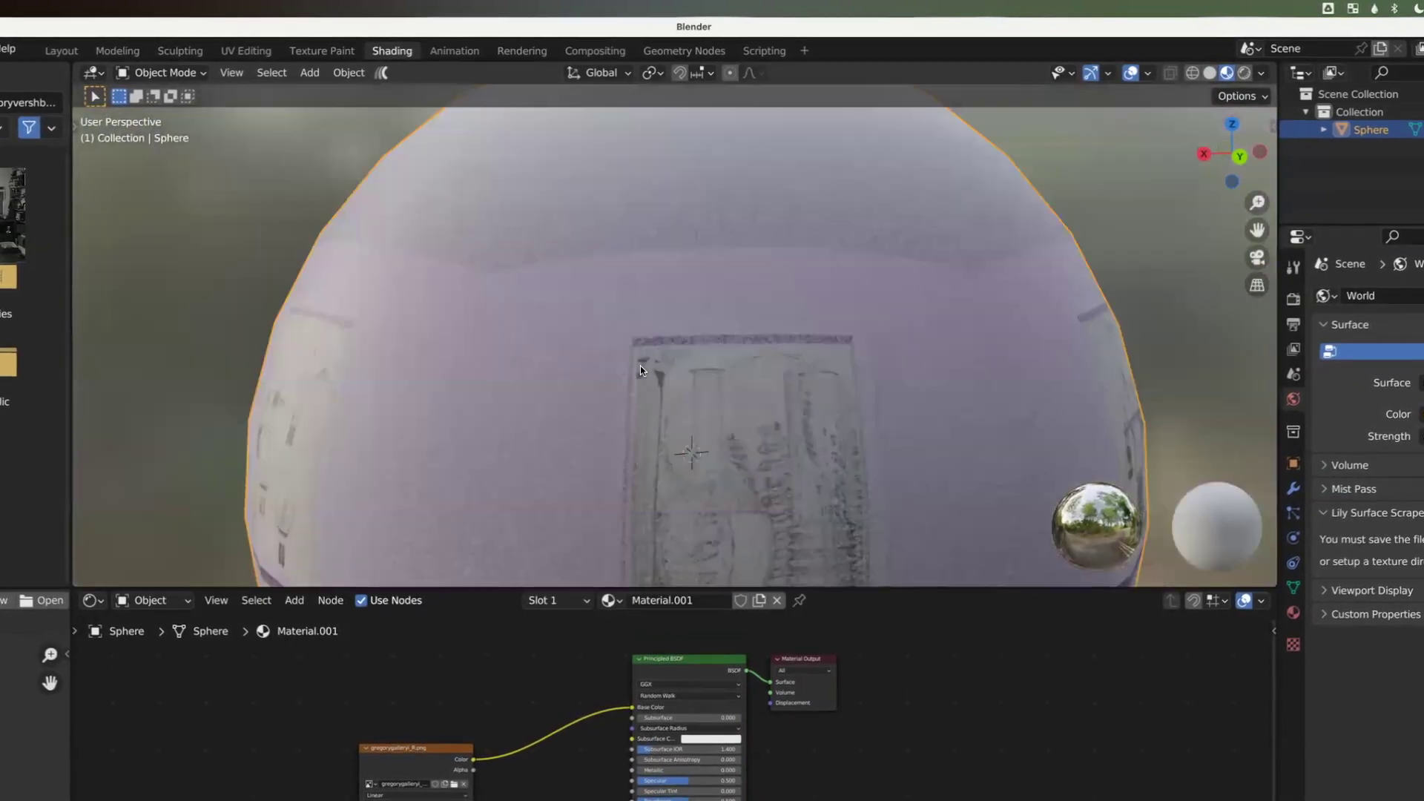